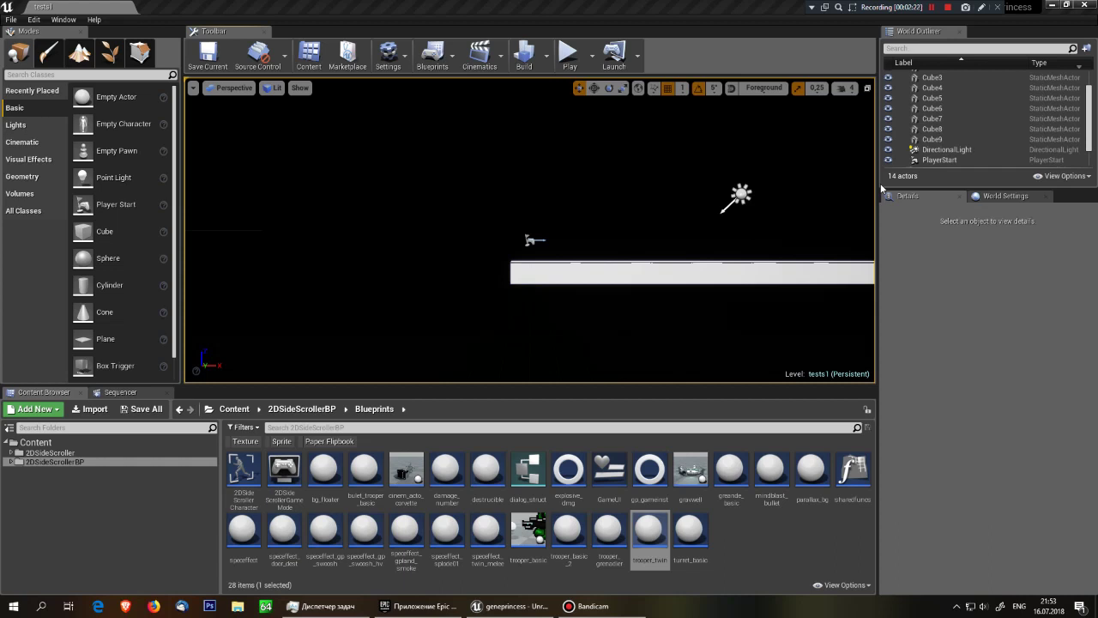
- Test-play the level, running the heroine right and jumping repeatedly toward the trooper
left_click(574, 72)
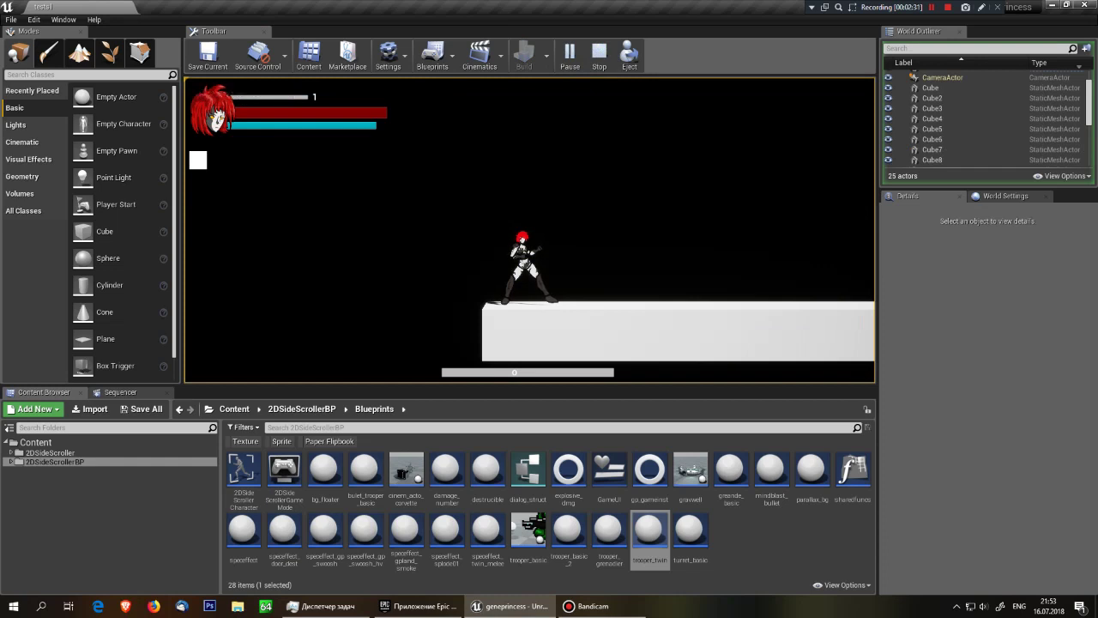
key("d")
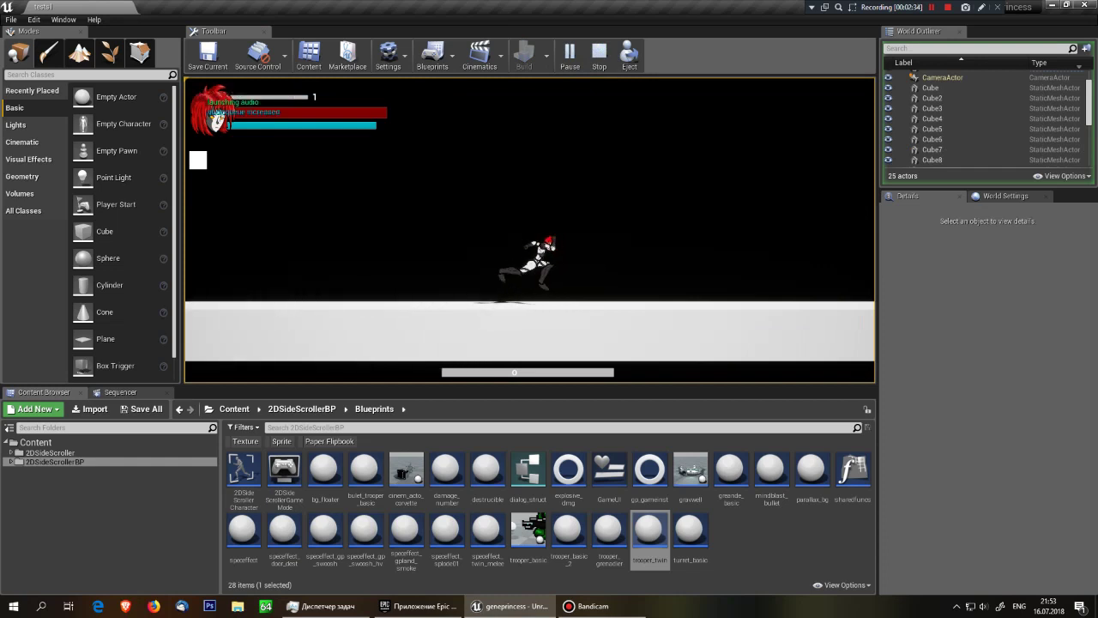
key("space")
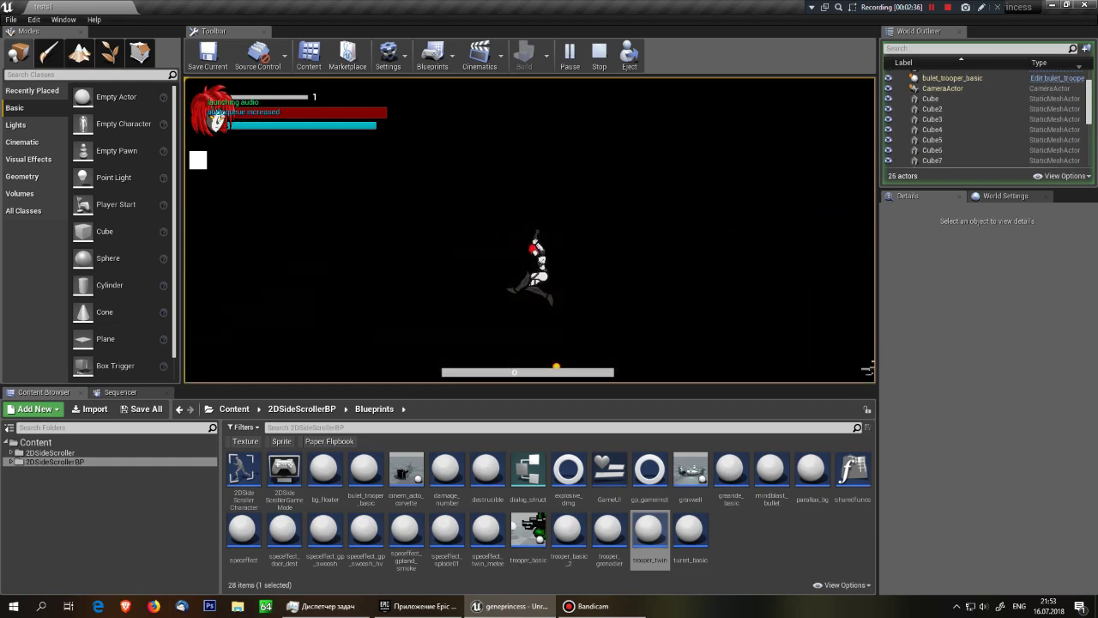
key("space")
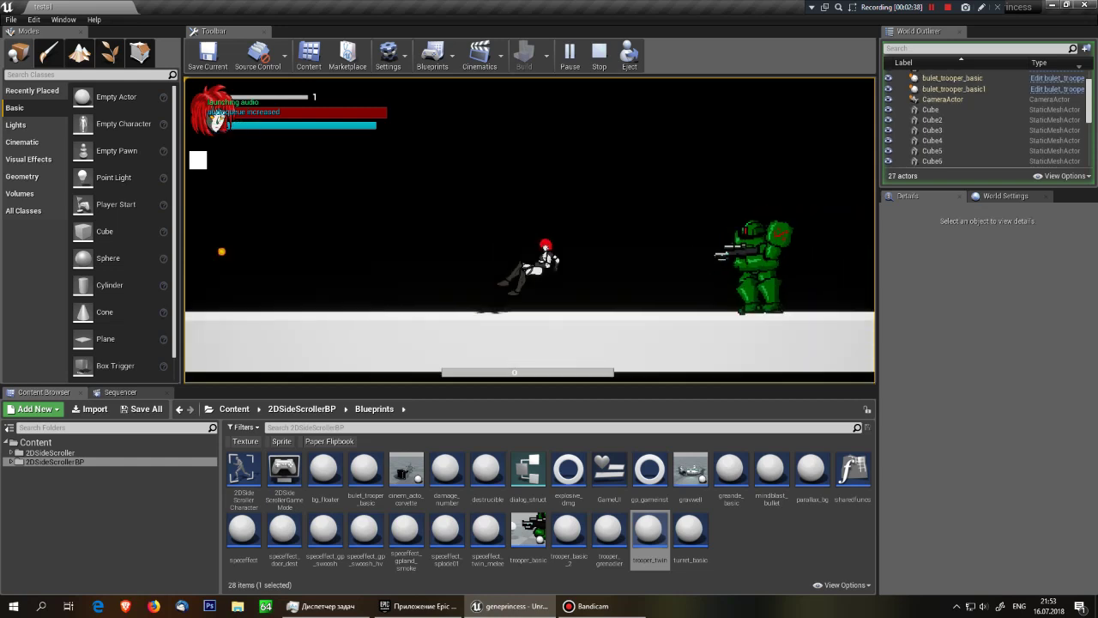
key("space")
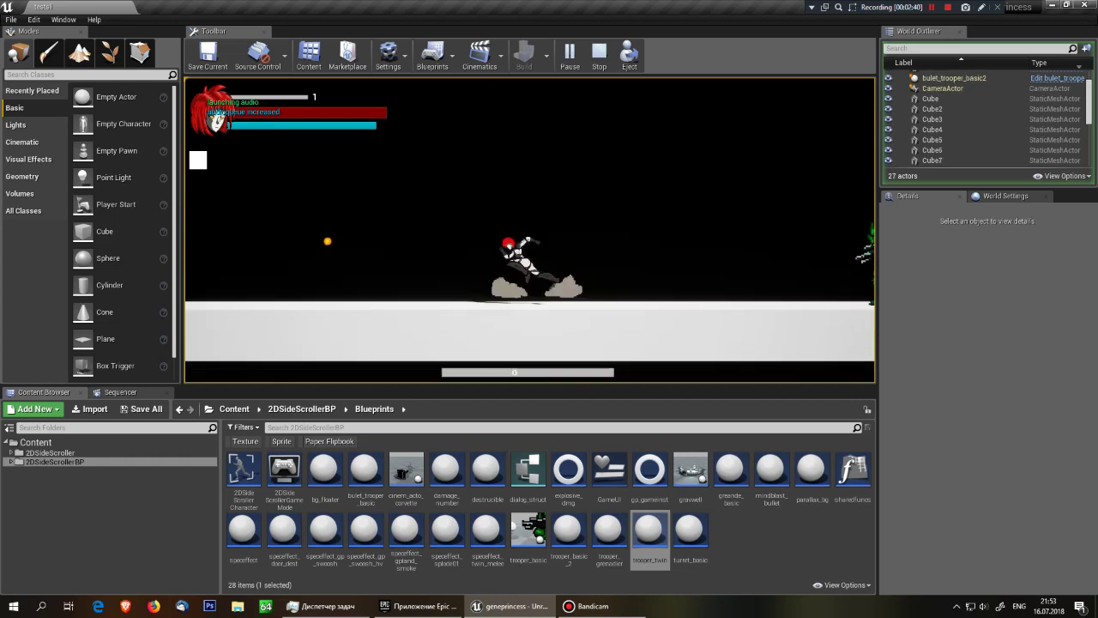
key("Left")
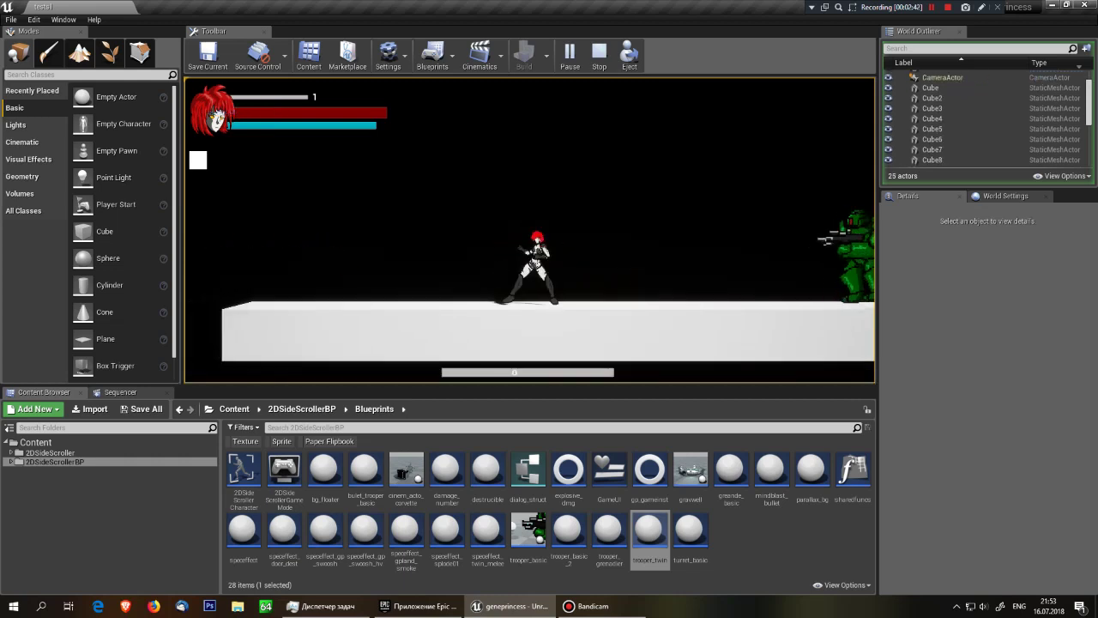
key("space")
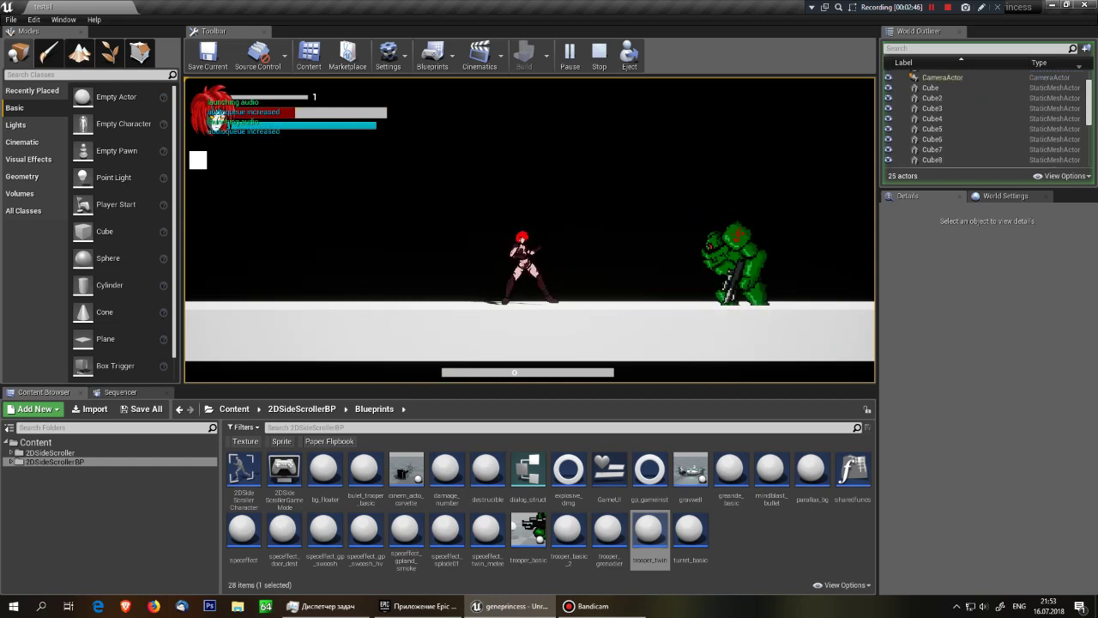
key("space")
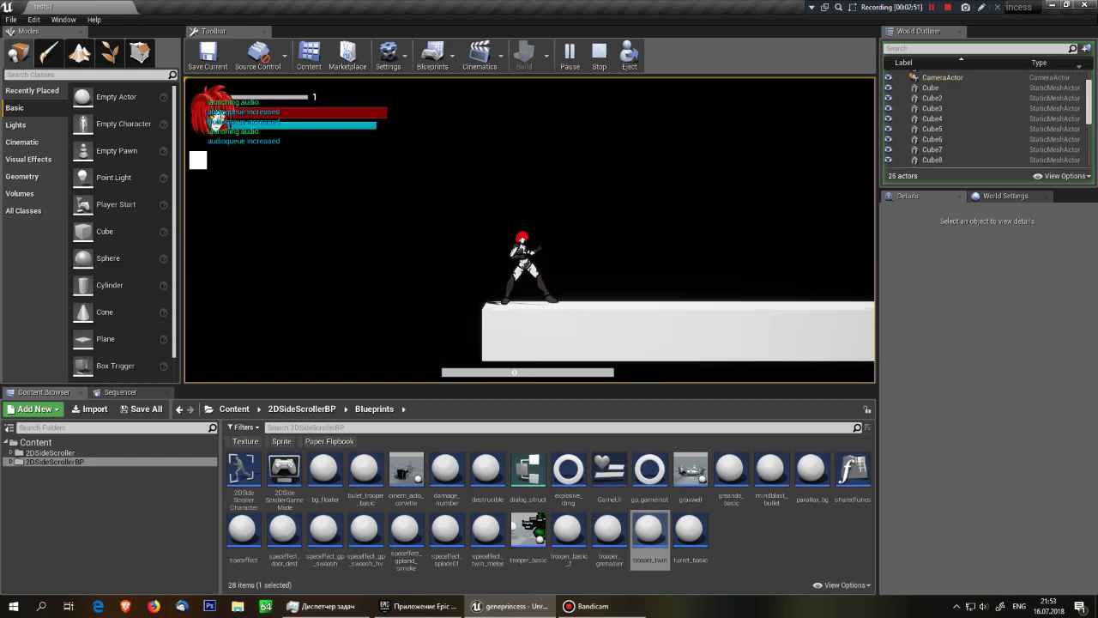
key("d")
key("space")
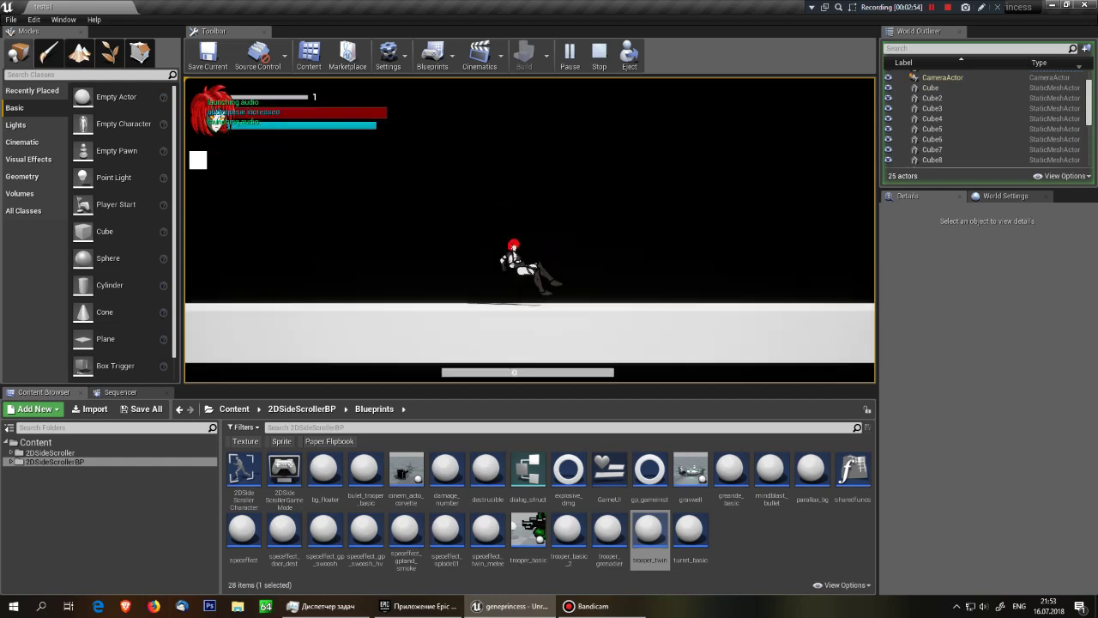
key("space")
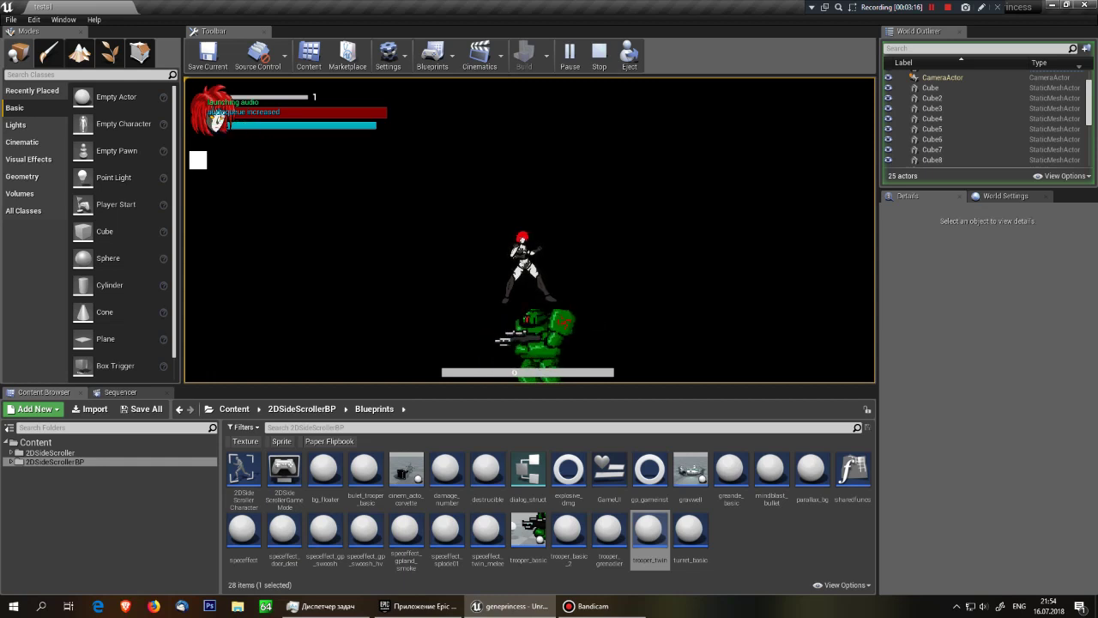
key("Escape")
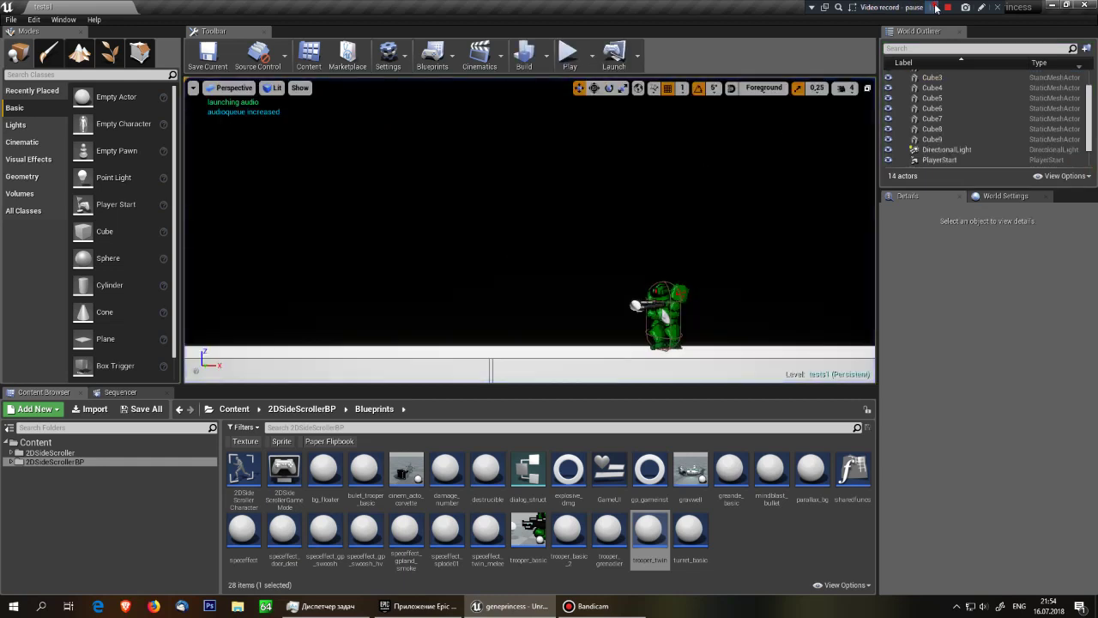
- Play the level again, running the heroine to the trooper and attacking it with J
left_click(936, 6)
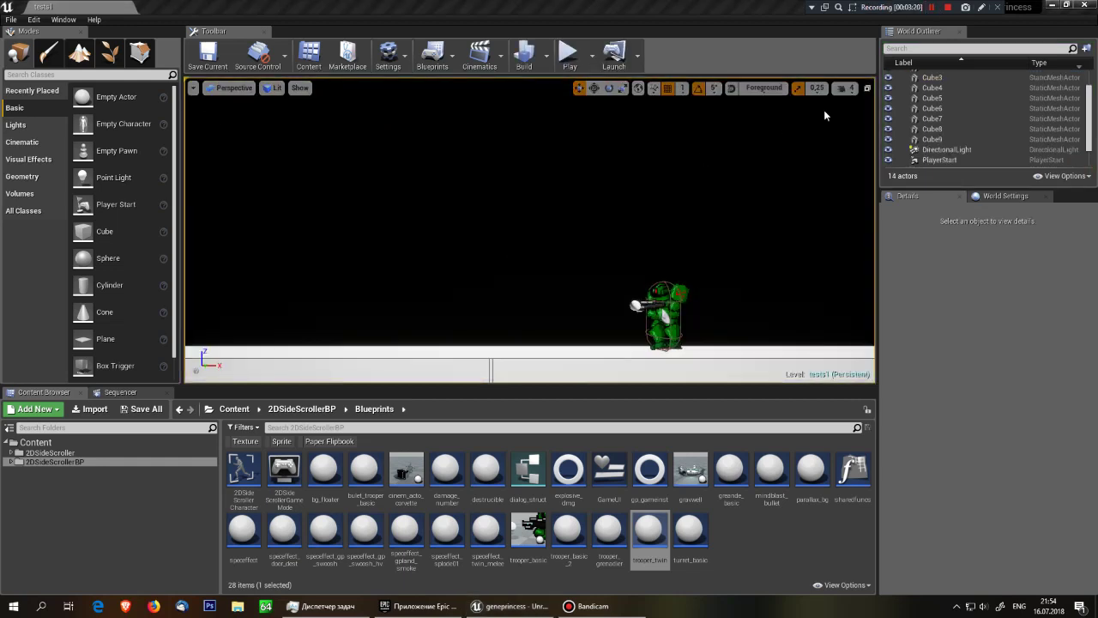
left_click(568, 52)
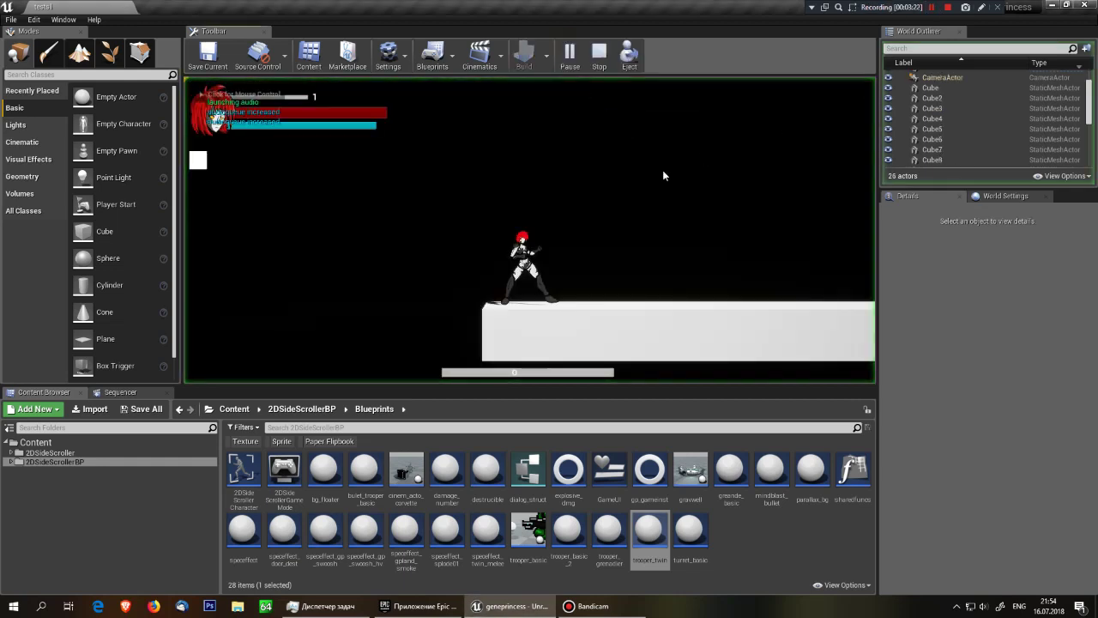
key("a")
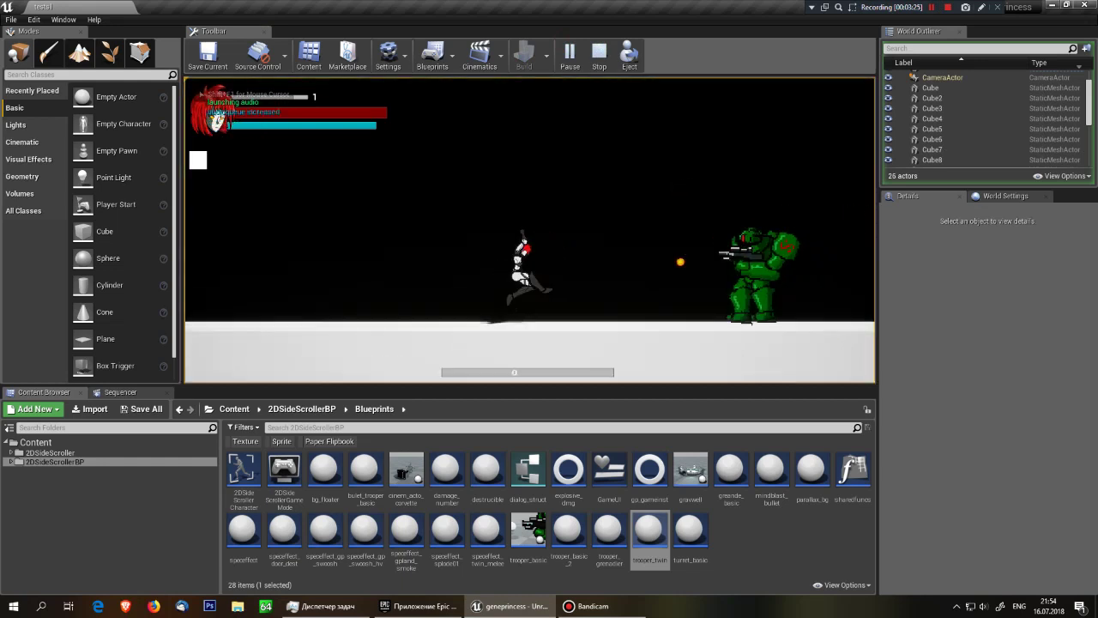
key("d")
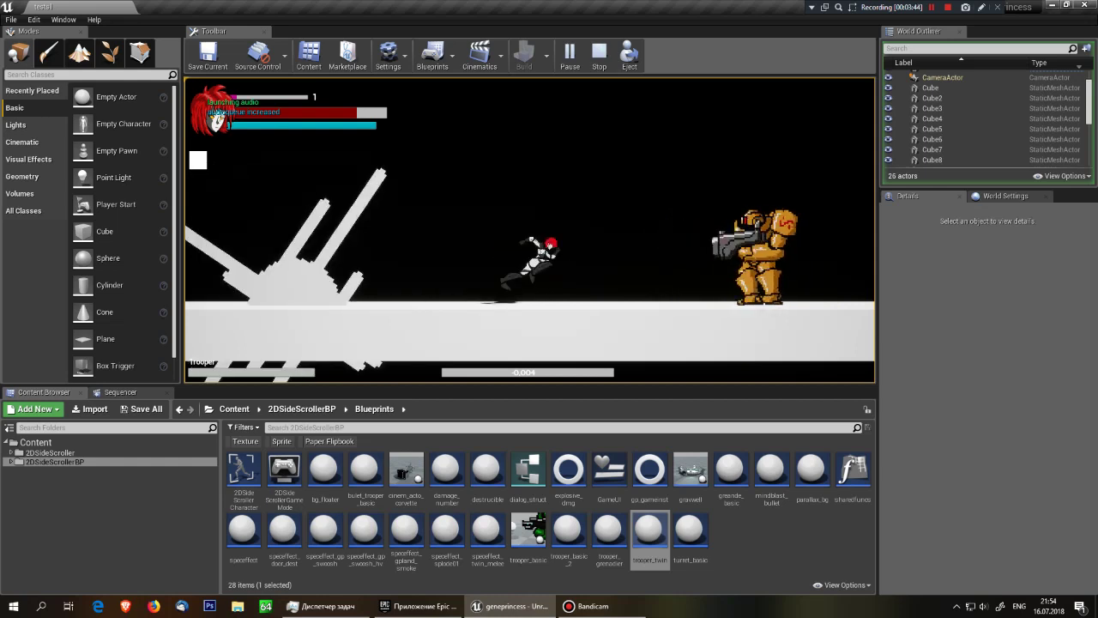
key("j")
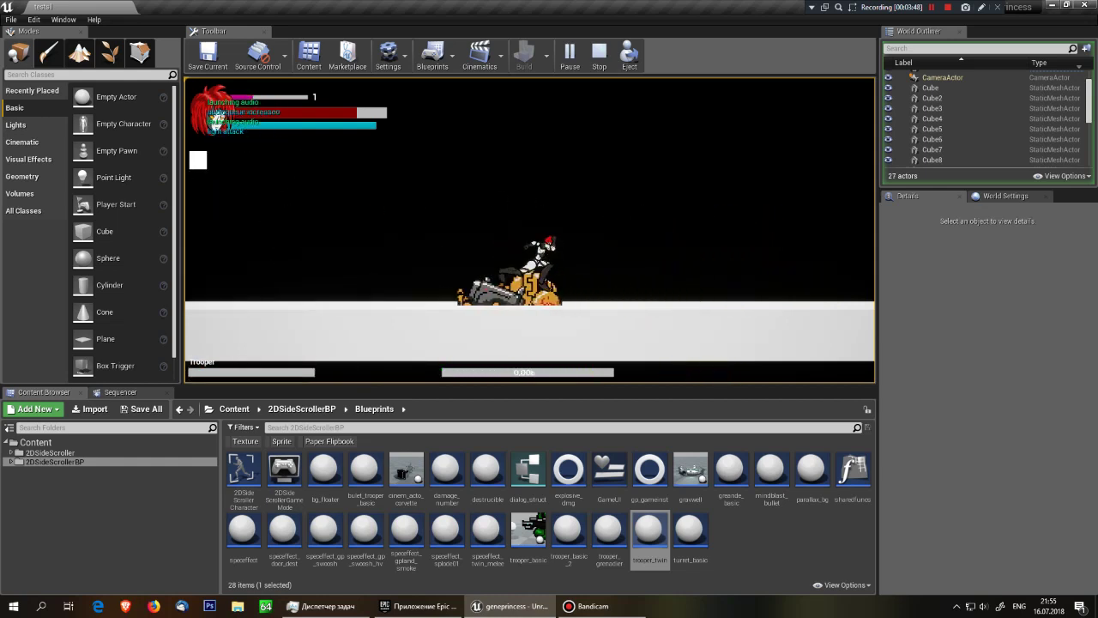
key("d")
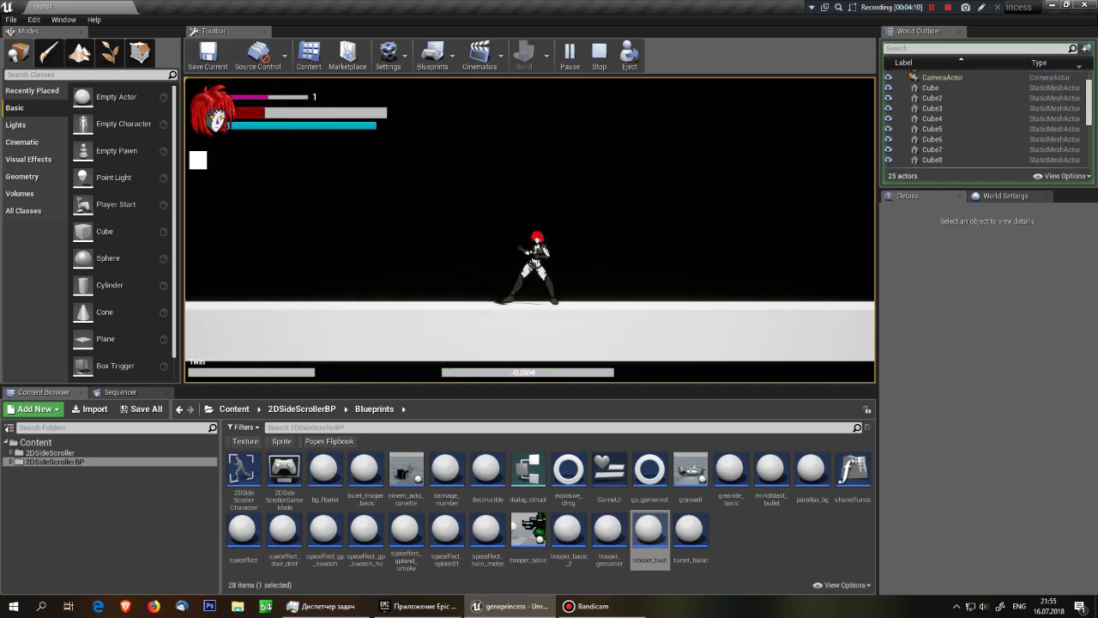
key("Escape")
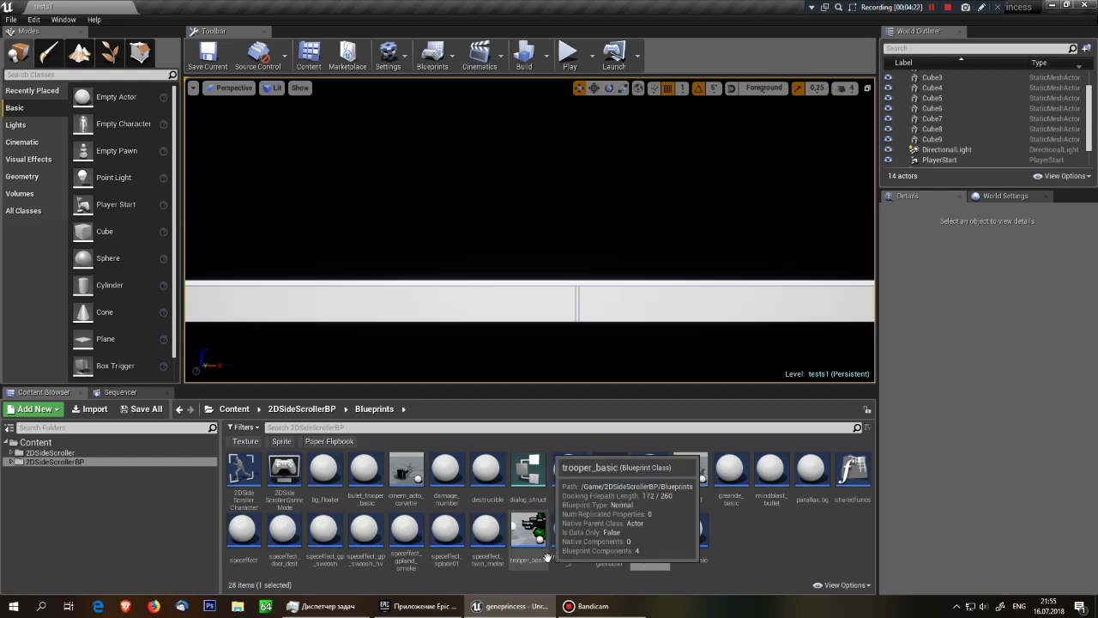
- Open trooper_basic, look over its Event Graph sections, then view its component preview
double_click(537, 543)
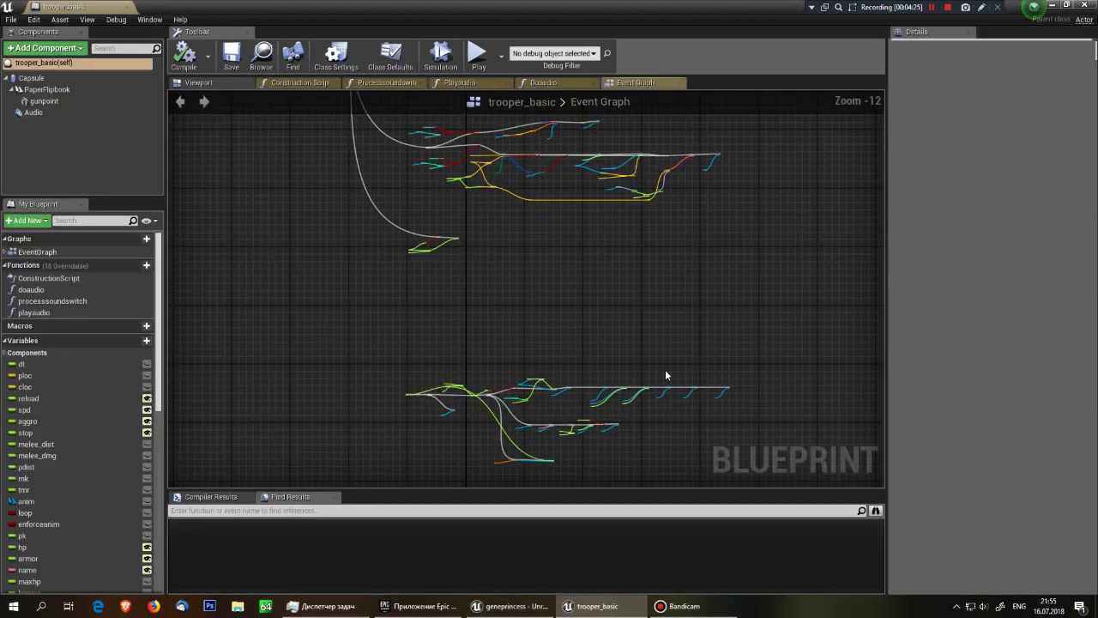
mouse_move(385, 183)
right_mouse_down()
mouse_move(447, 351)
mouse_move(526, 420)
right_mouse_up()
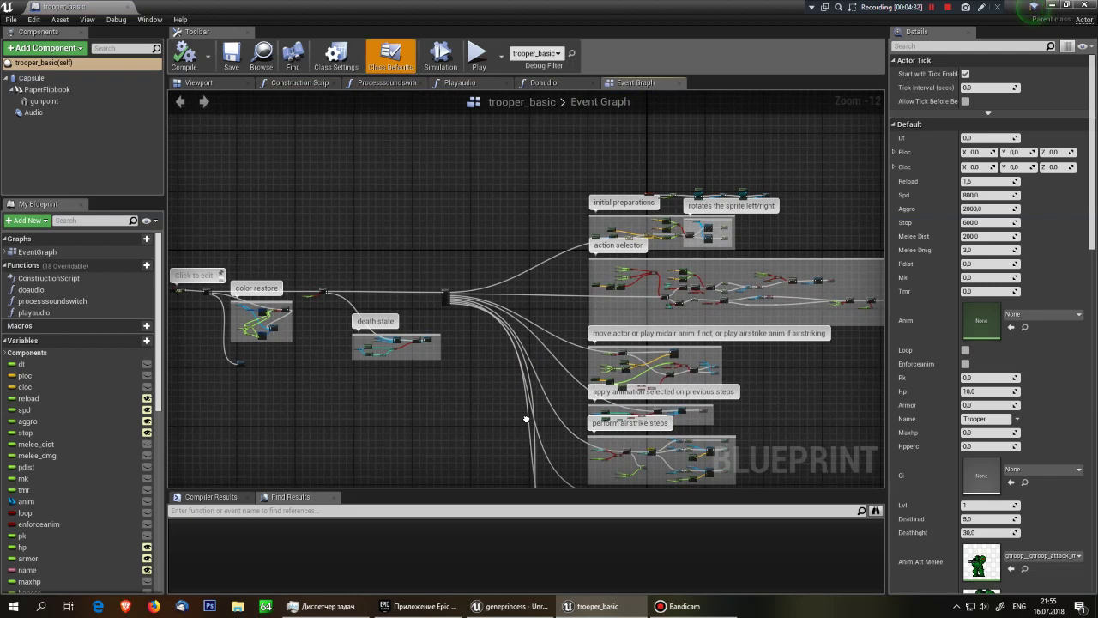
right_click_drag(478, 195, 520, 236)
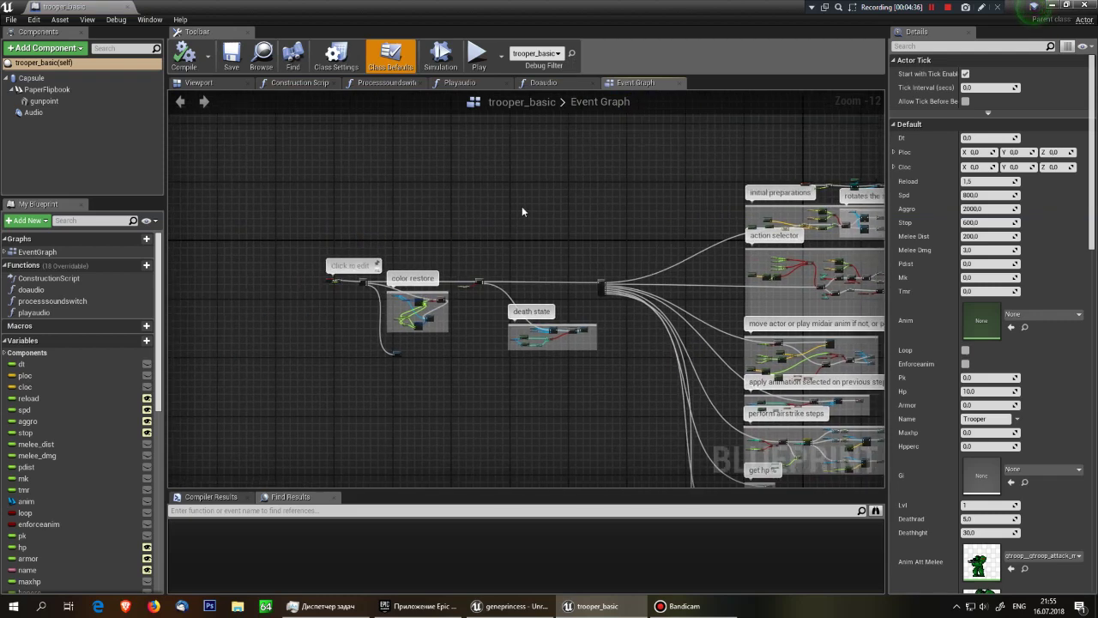
double_click(57, 79)
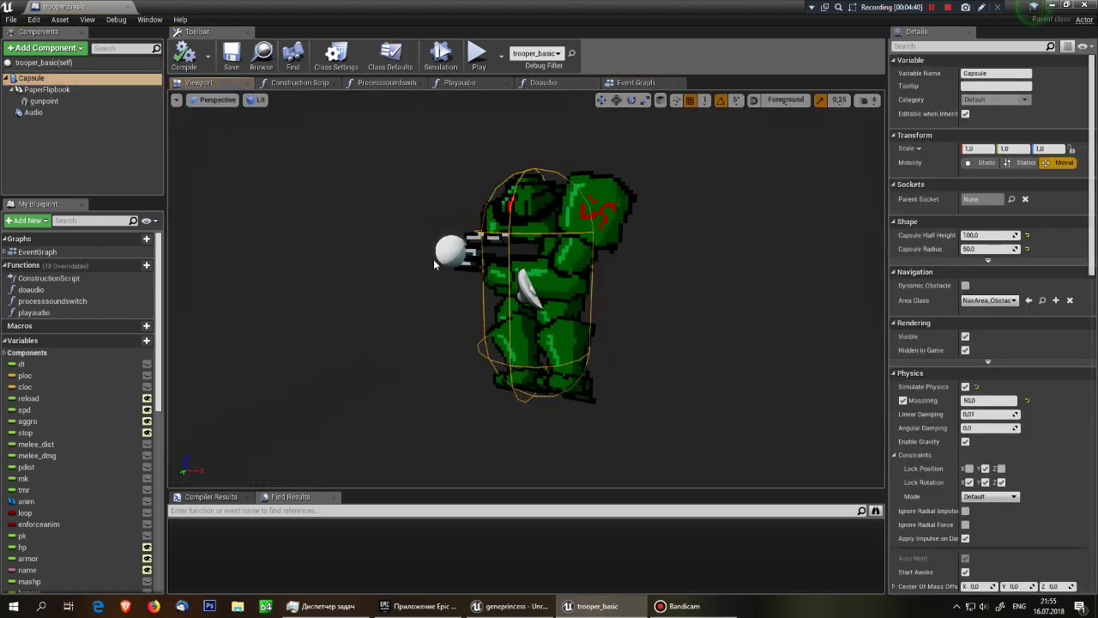
left_click(53, 79)
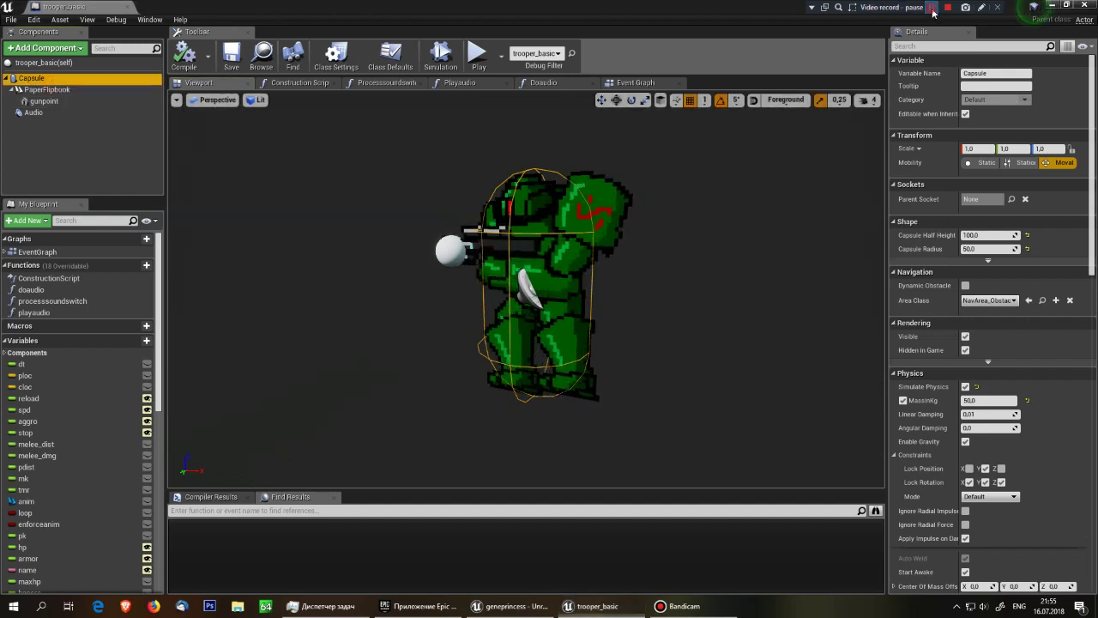
left_click(624, 197)
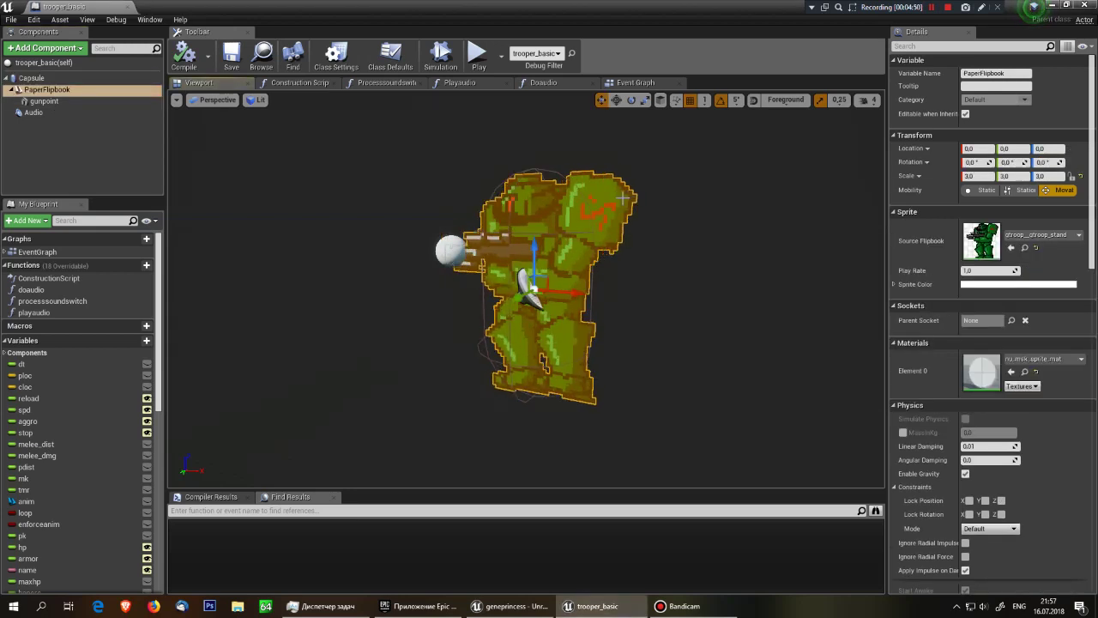
left_click(445, 246)
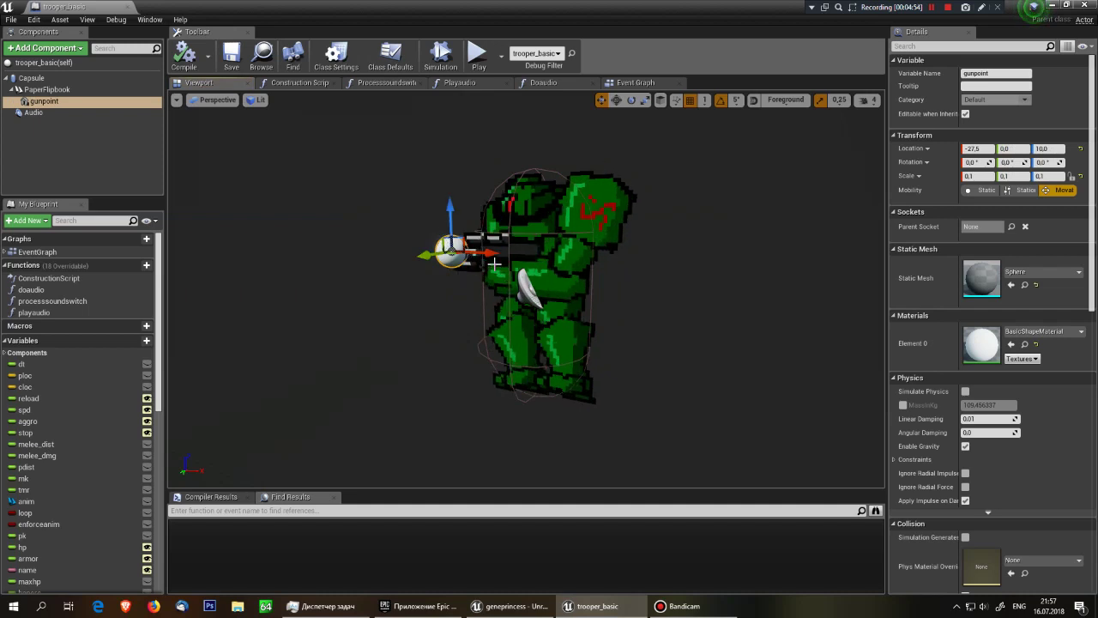
left_click(43, 112)
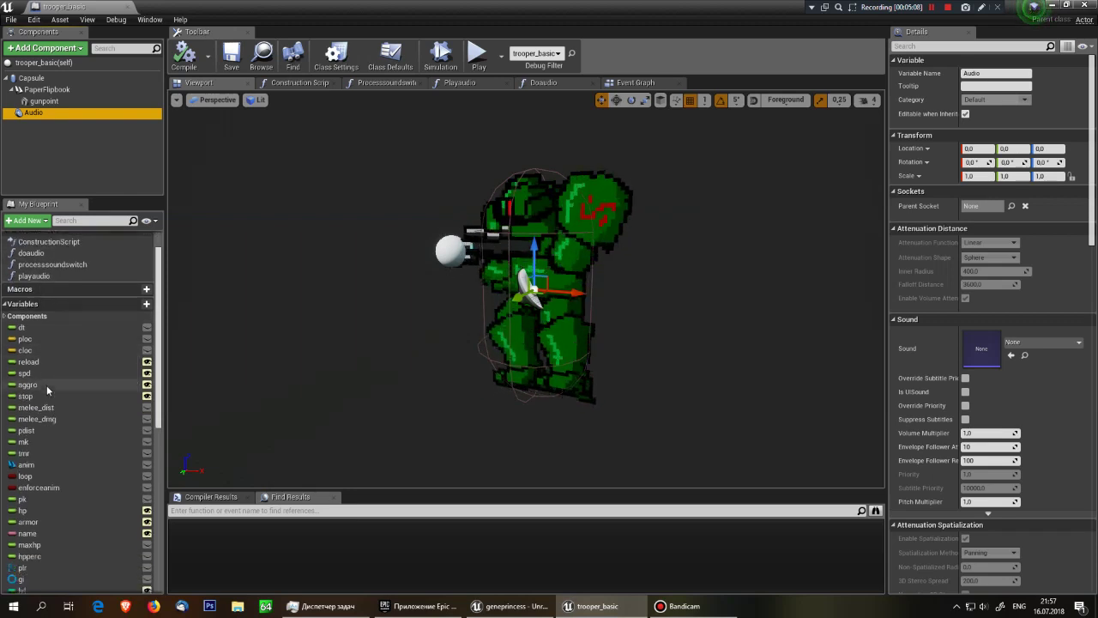
scroll(47, 386, "down", 10)
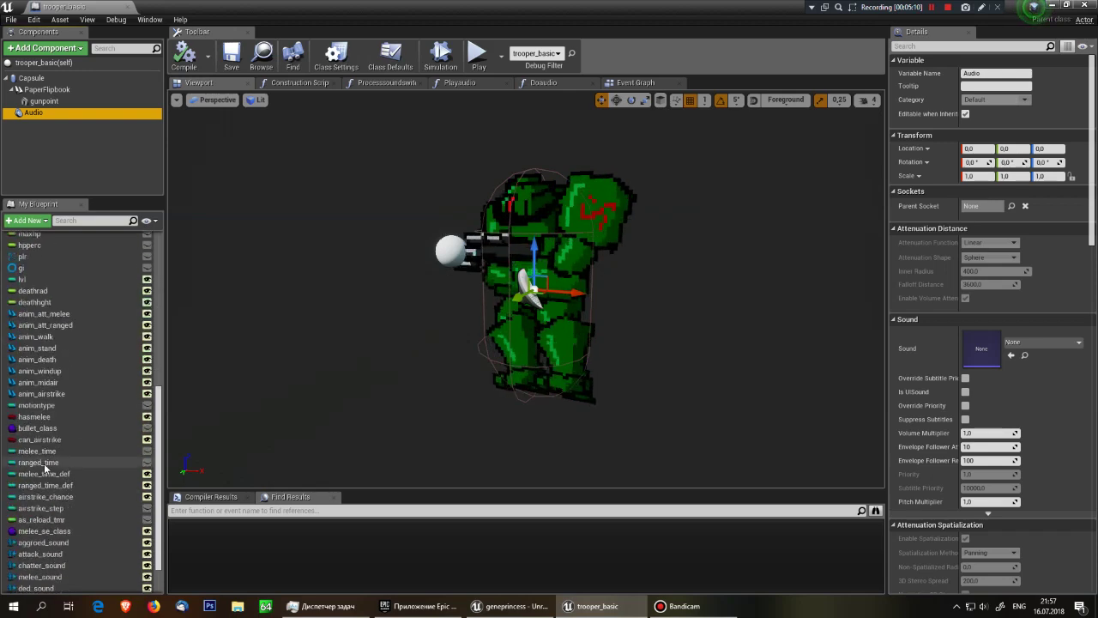
scroll(45, 481, "down", 5)
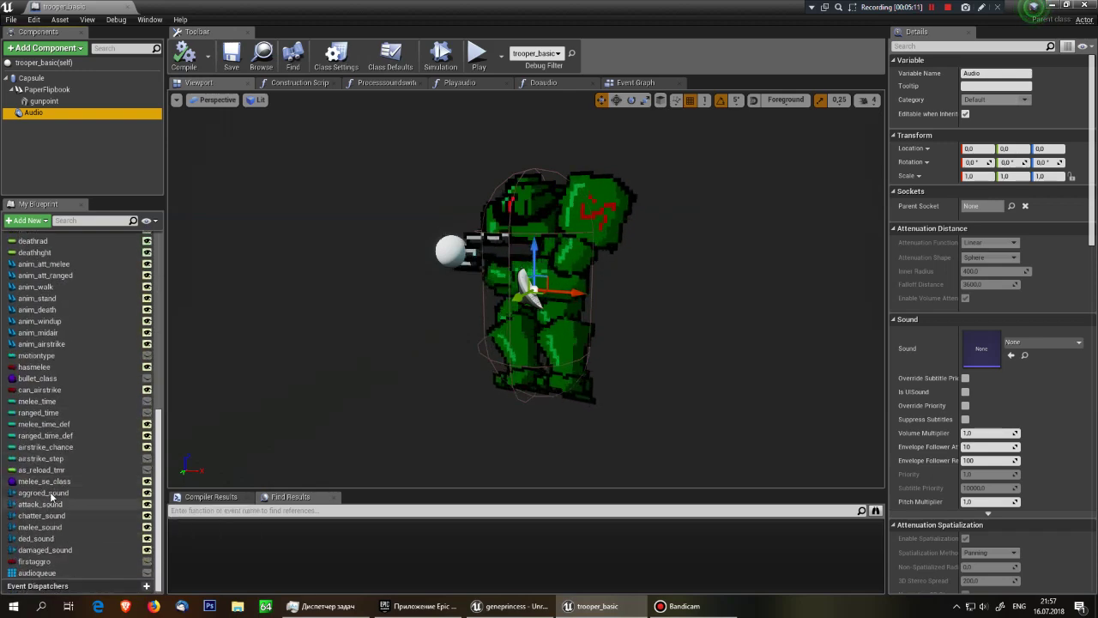
scroll(50, 493, "up", 15)
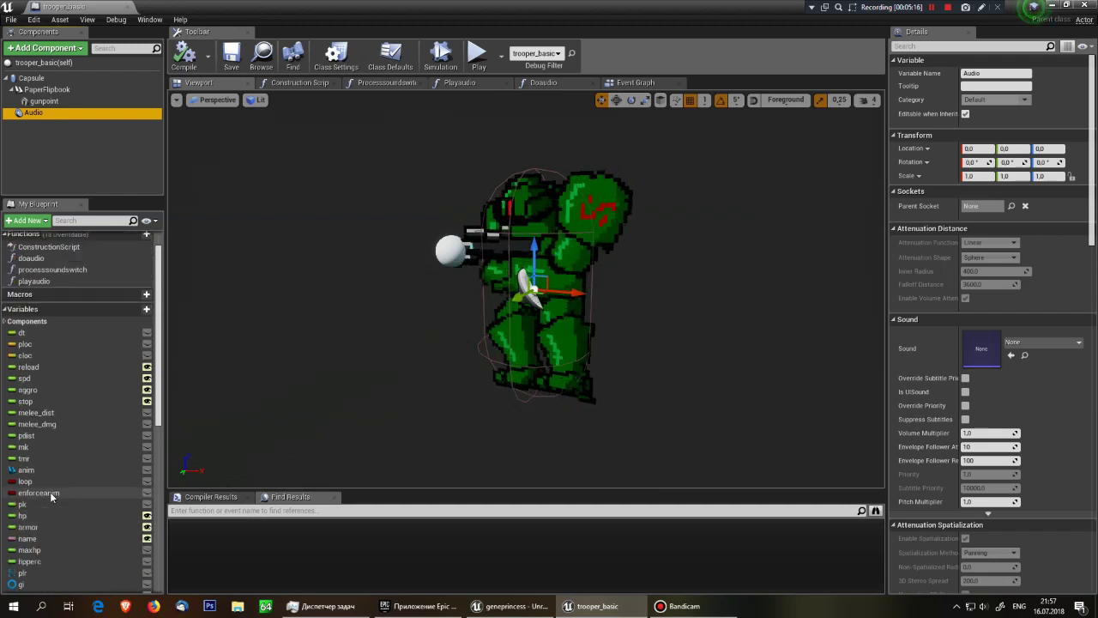
scroll(51, 496, "up", 1)
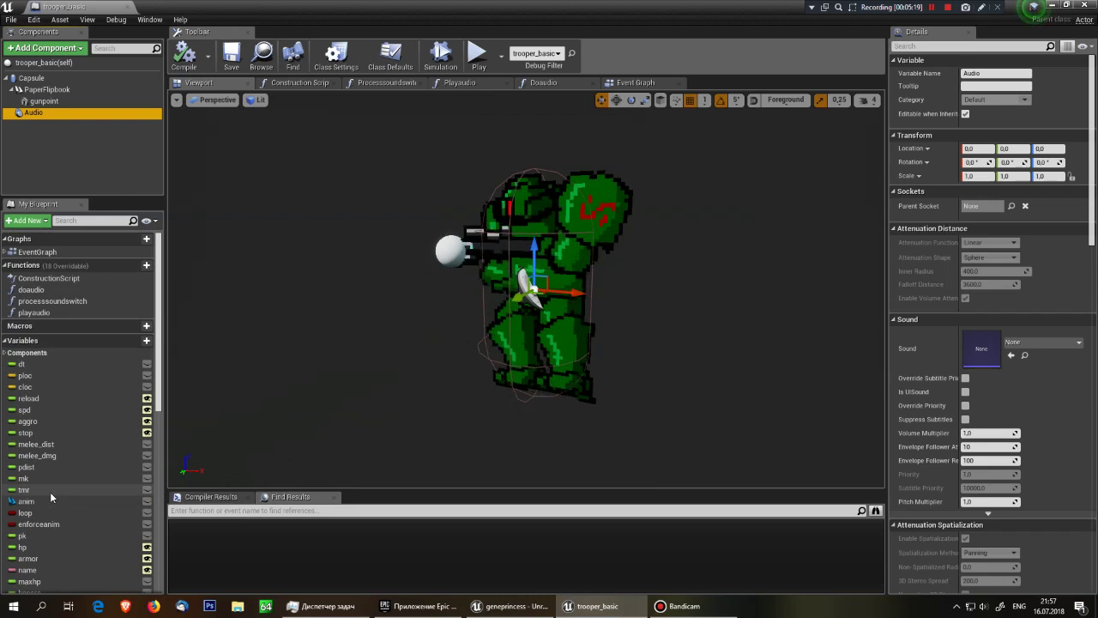
left_click(22, 364)
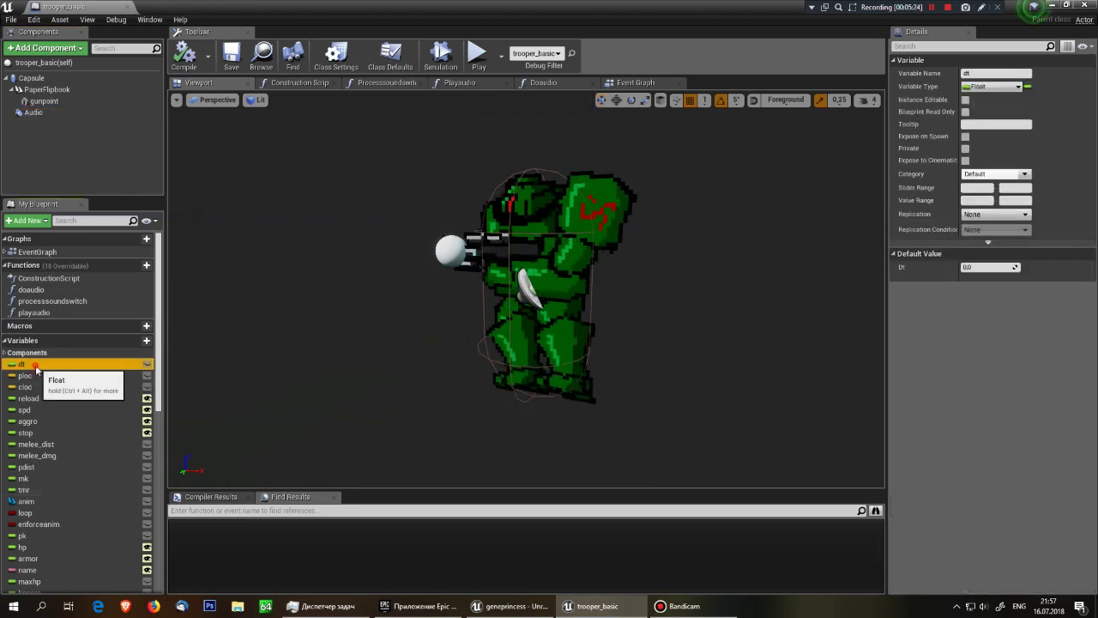
key("Return")
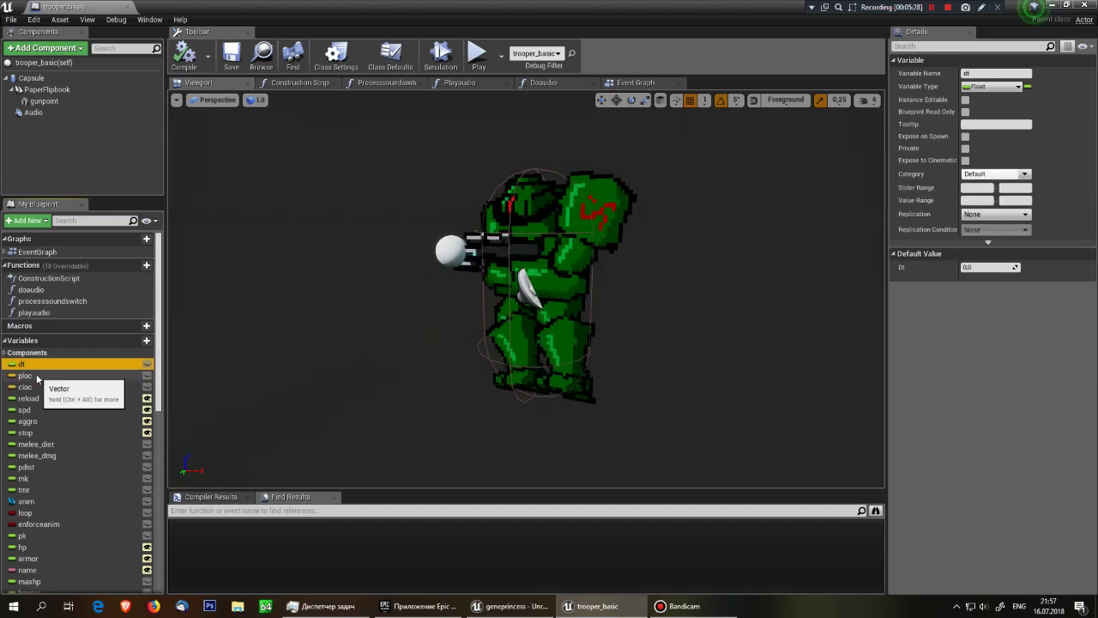
left_click(36, 376)
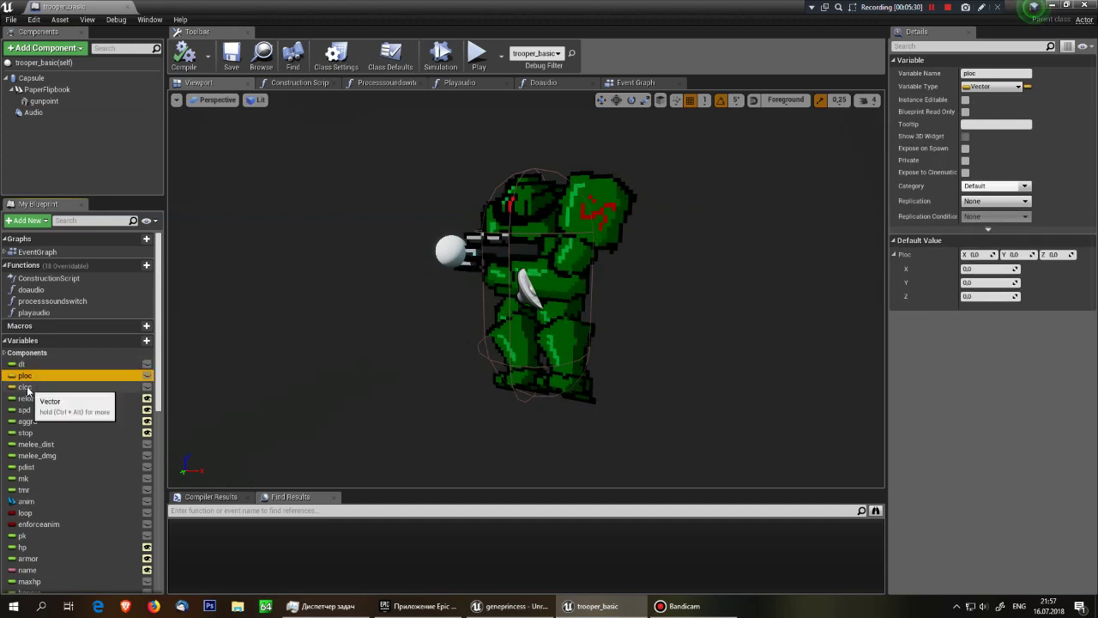
left_click(25, 387)
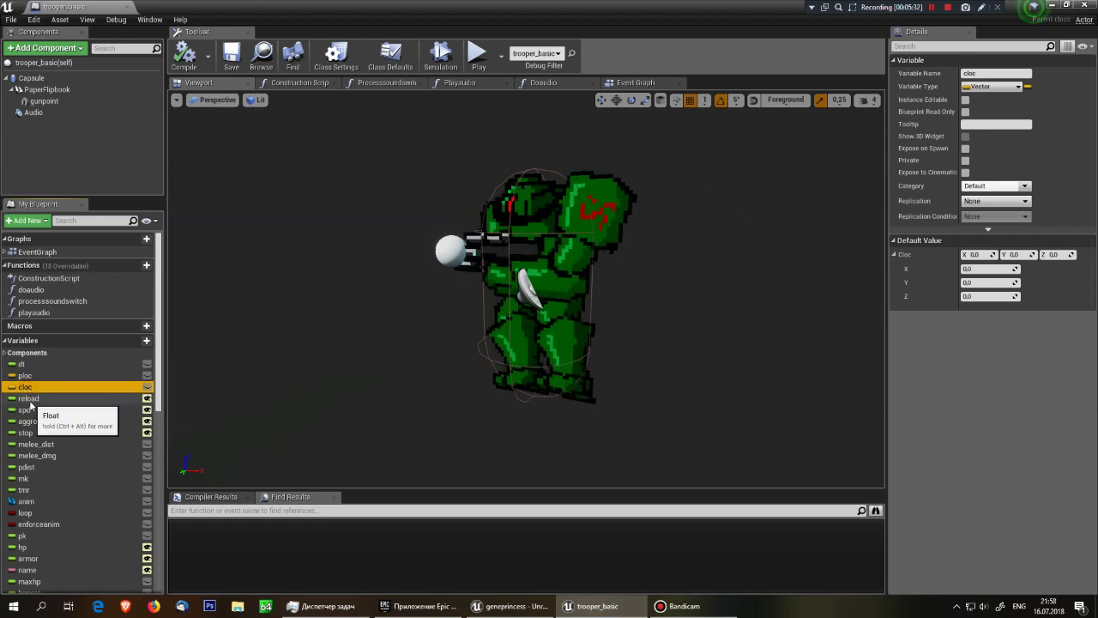
left_click(65, 399)
left_click(39, 410)
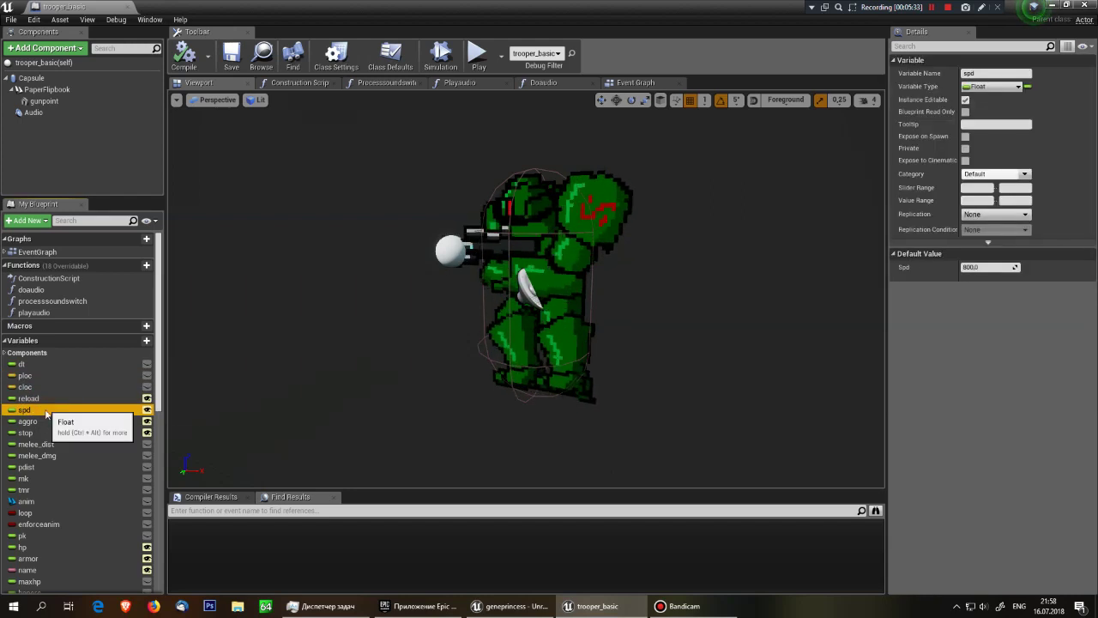
left_click(43, 421)
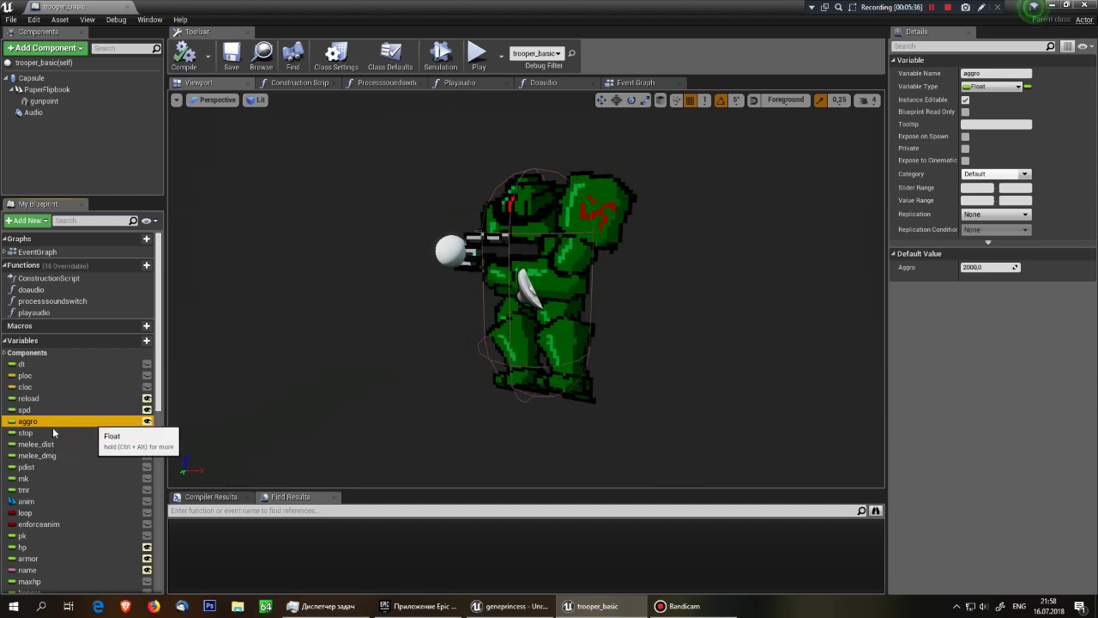
left_click(60, 433)
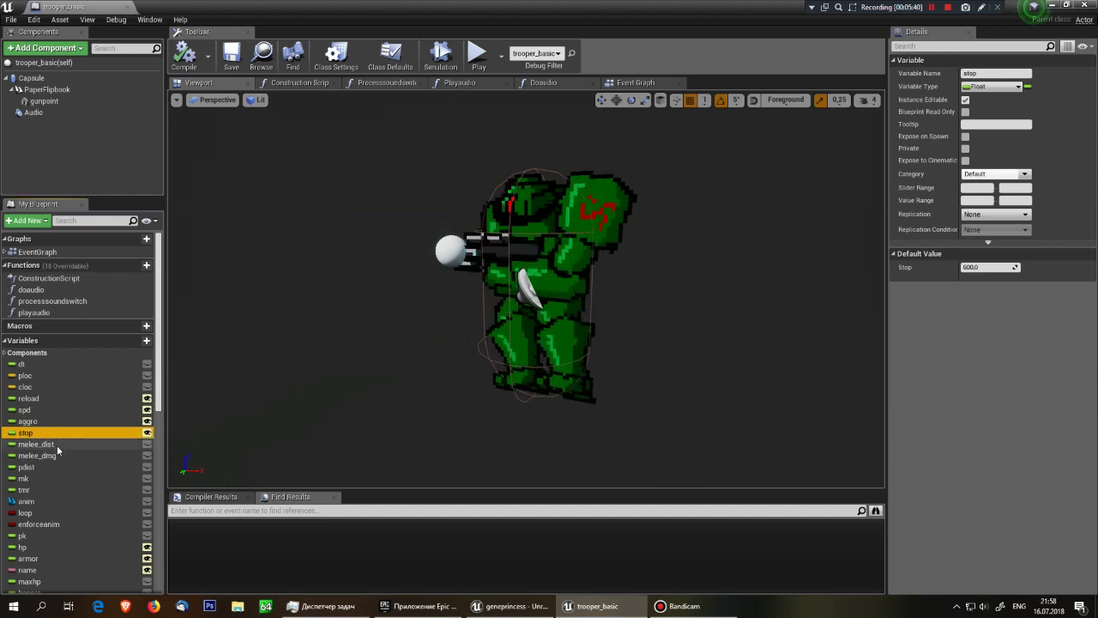
left_click(66, 444)
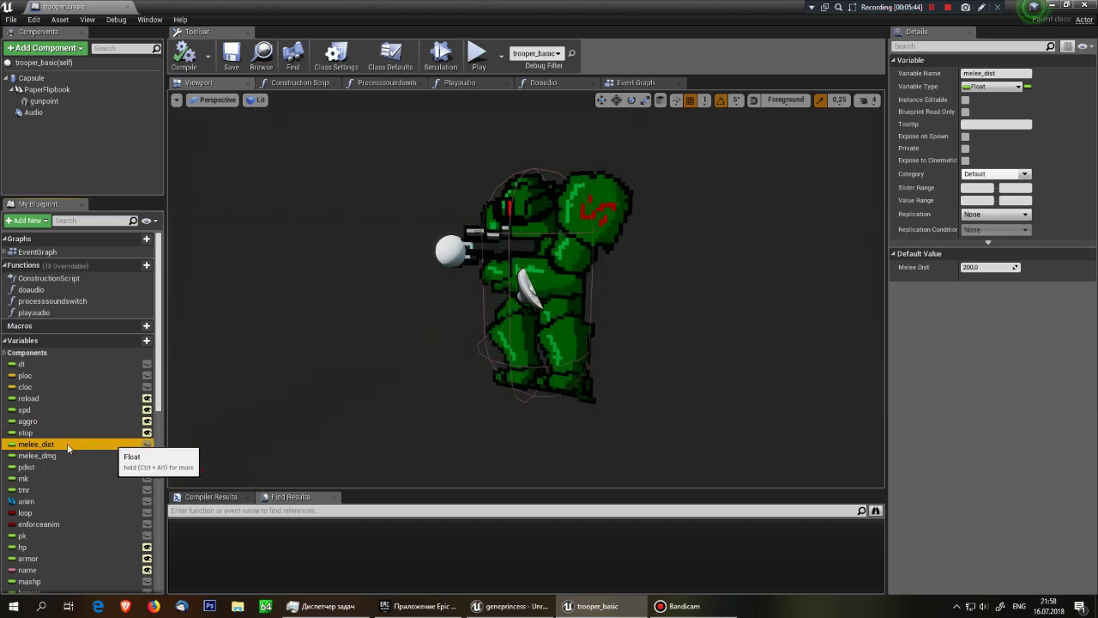
left_click(37, 455)
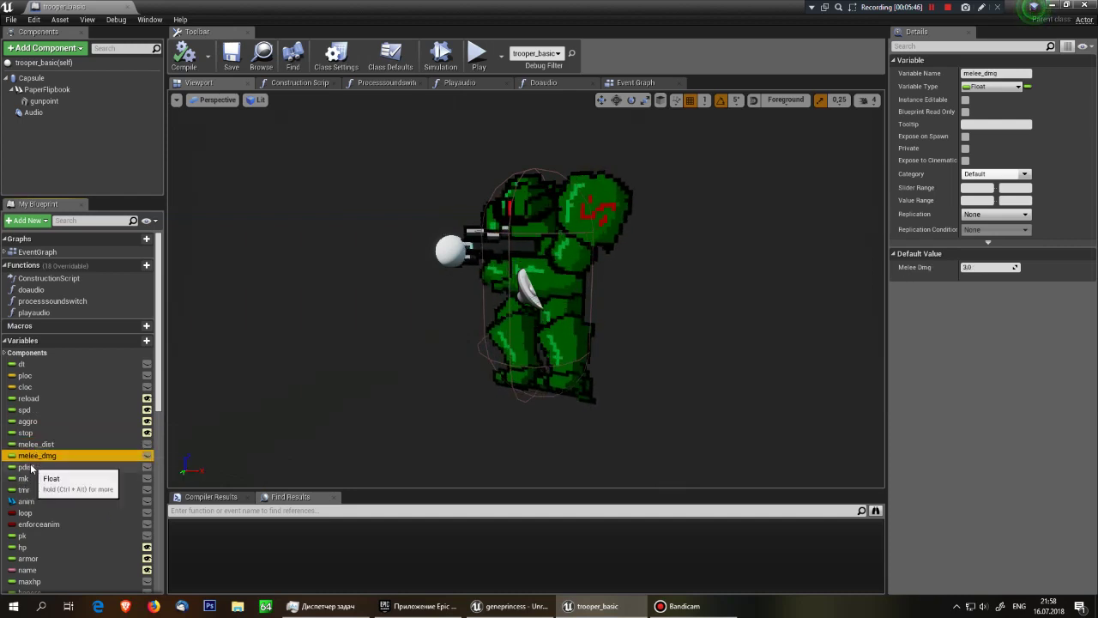
left_click(47, 466)
left_click(51, 478)
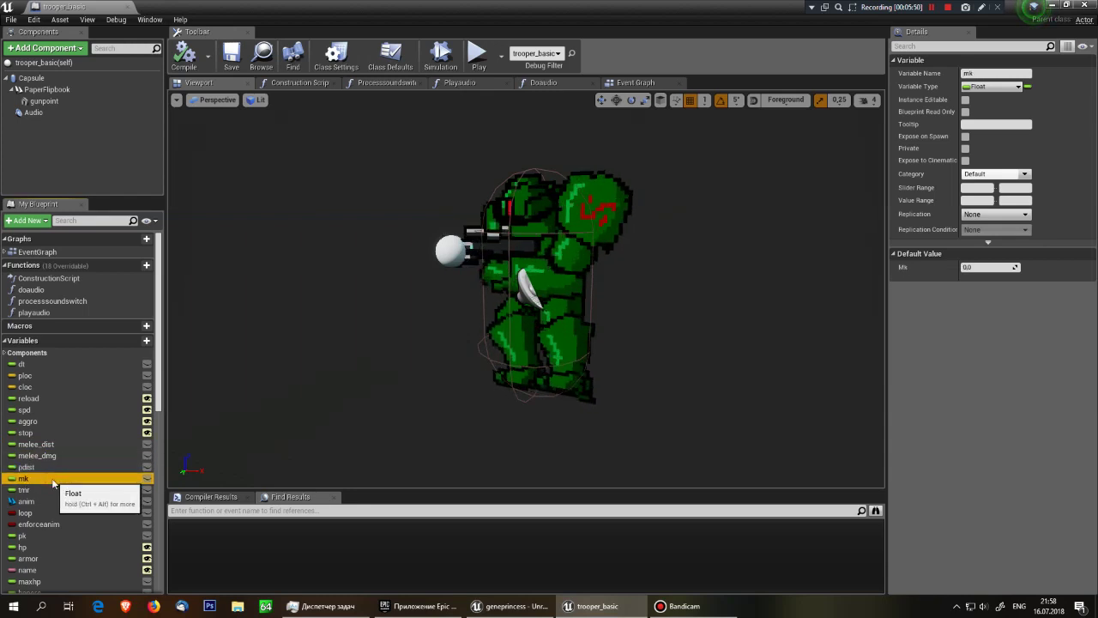
left_click(40, 492)
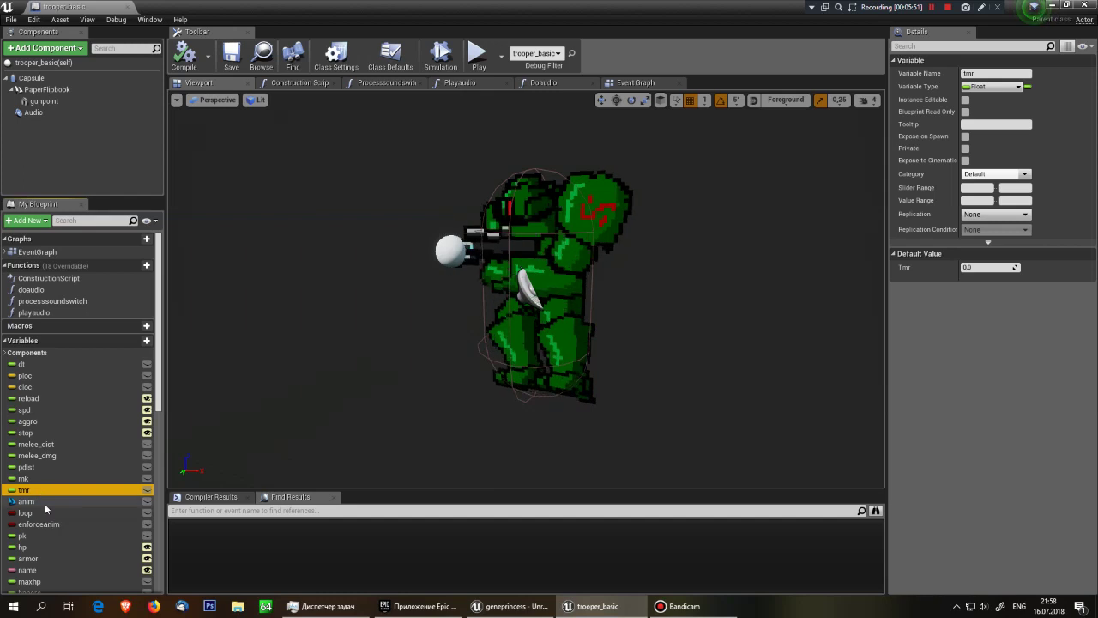
left_click(34, 501)
scroll(89, 493, "down", 3)
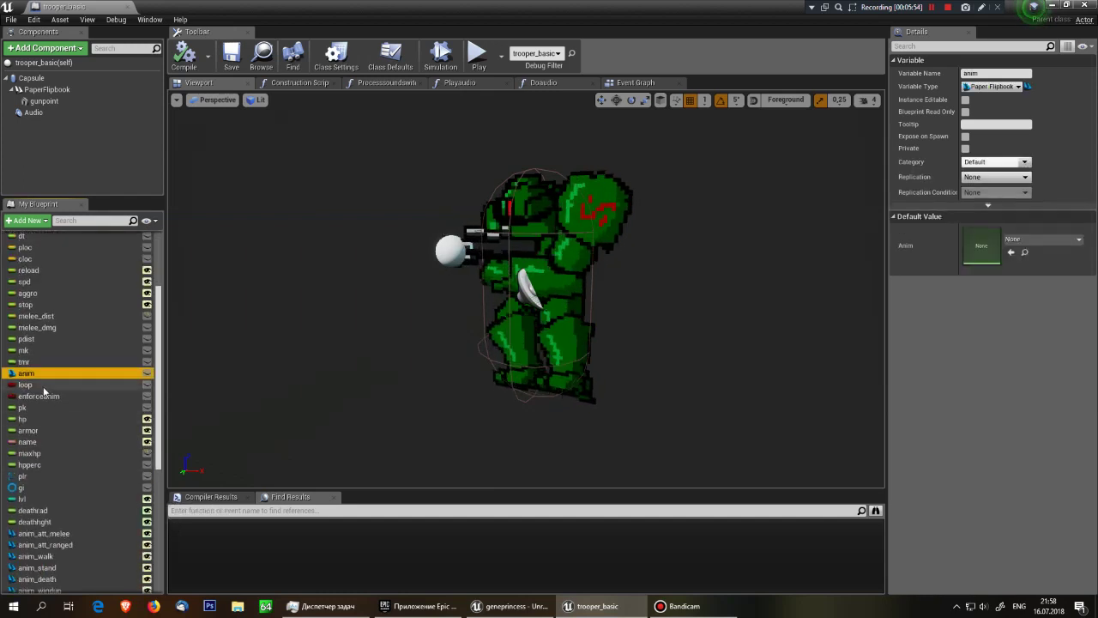
left_click(43, 386)
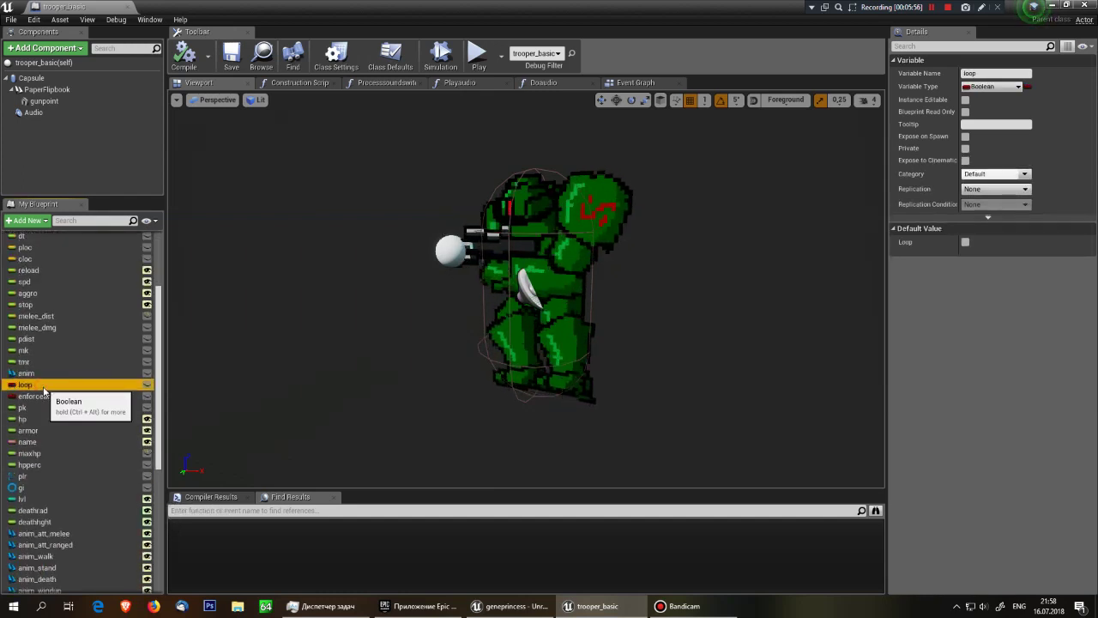
left_click(49, 396)
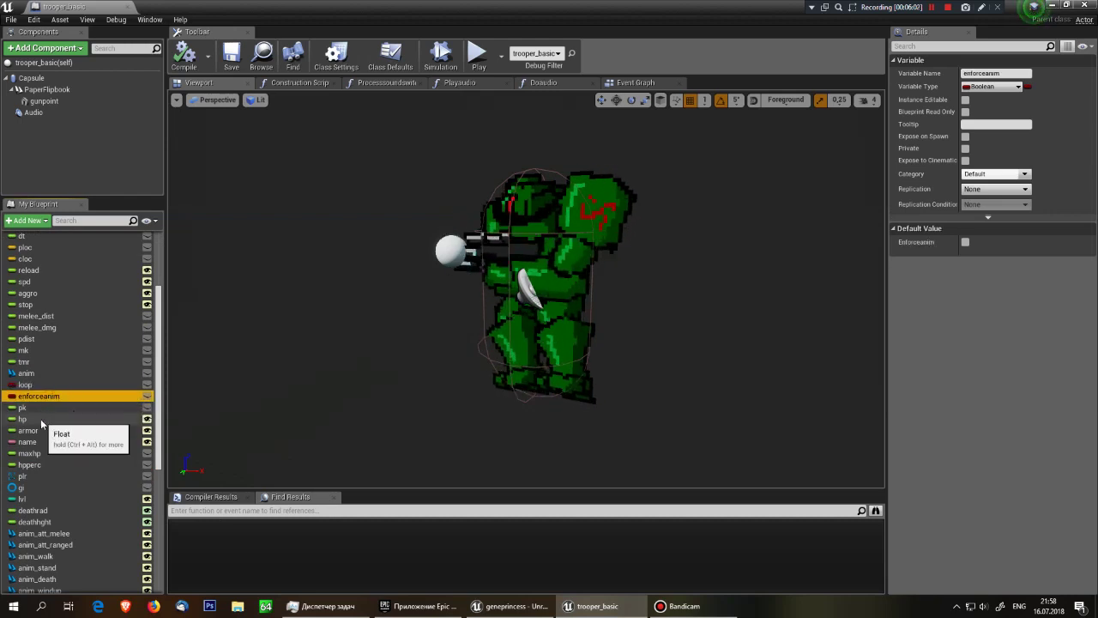
left_click(41, 408)
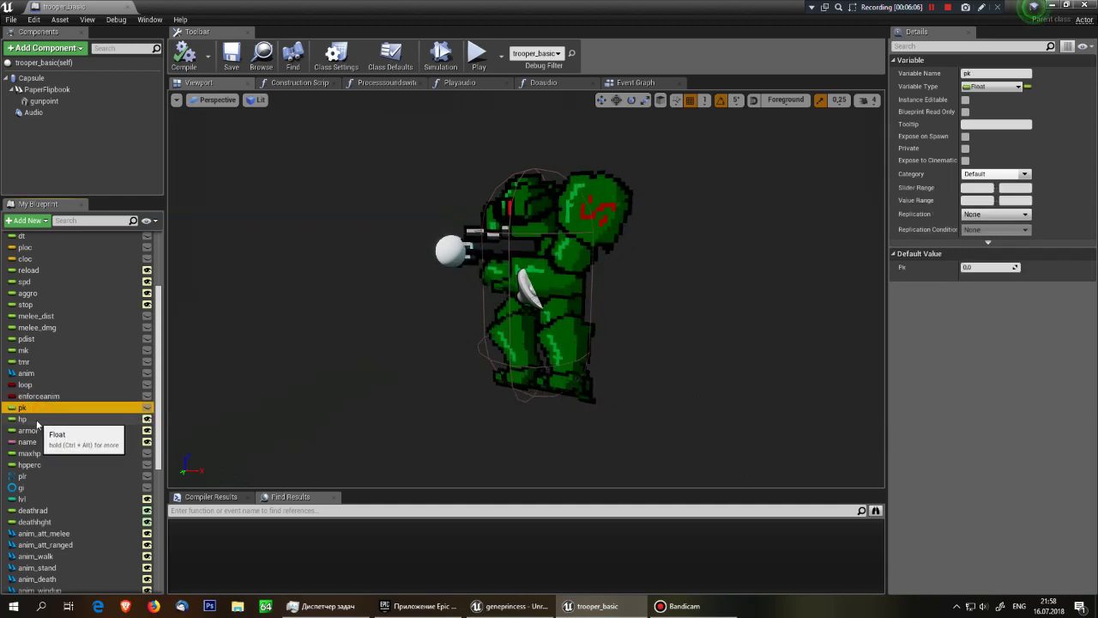
left_click(37, 420)
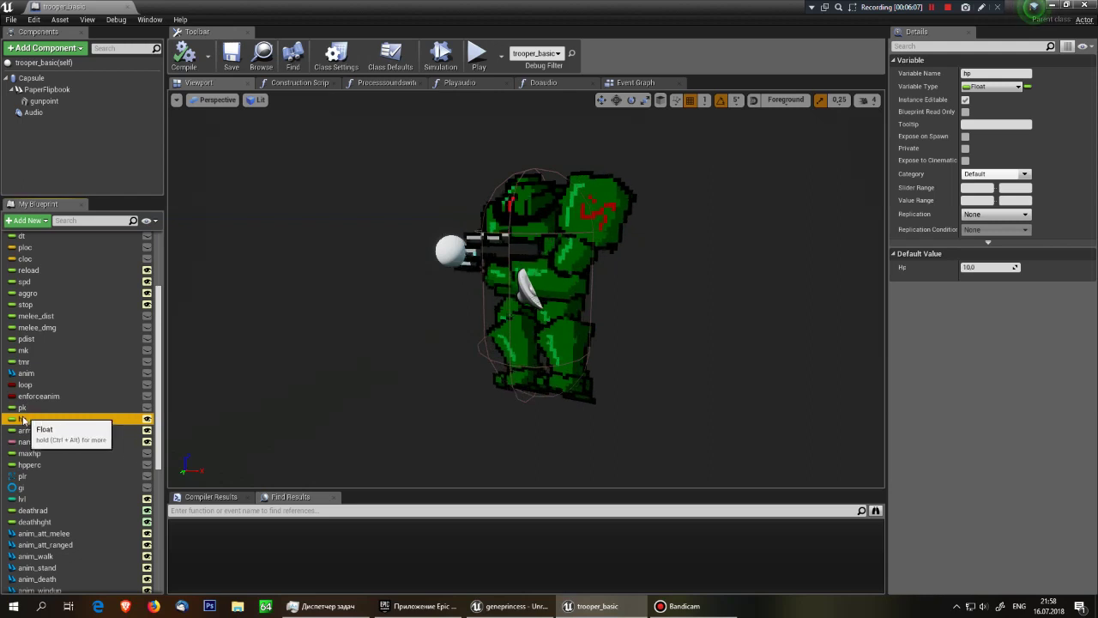
left_click(35, 431)
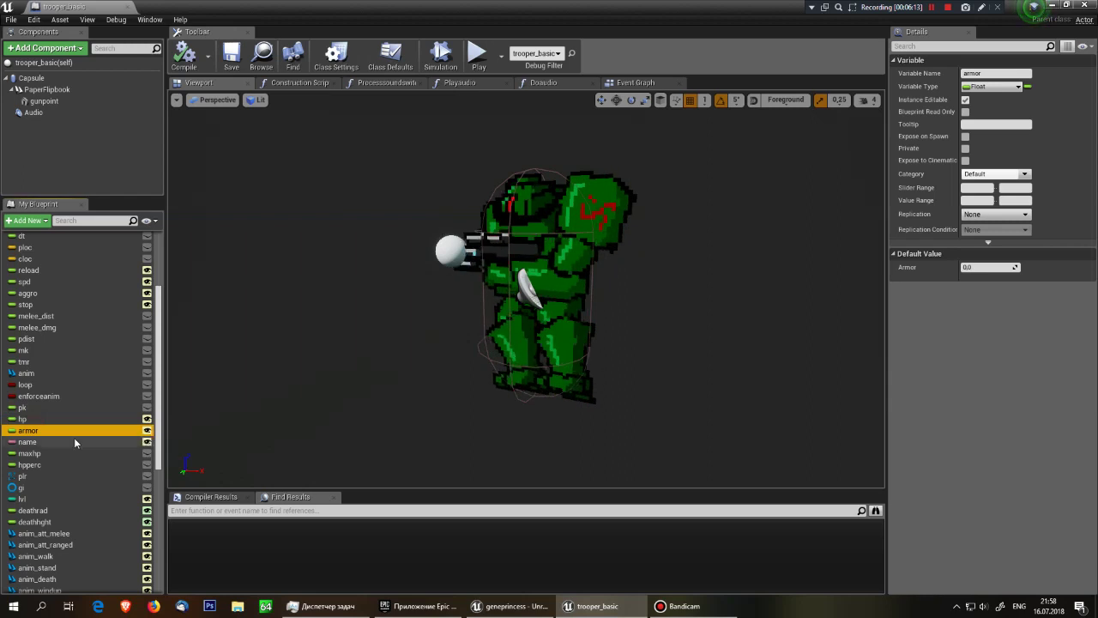
left_click(78, 442)
scroll(79, 442, "down", 2)
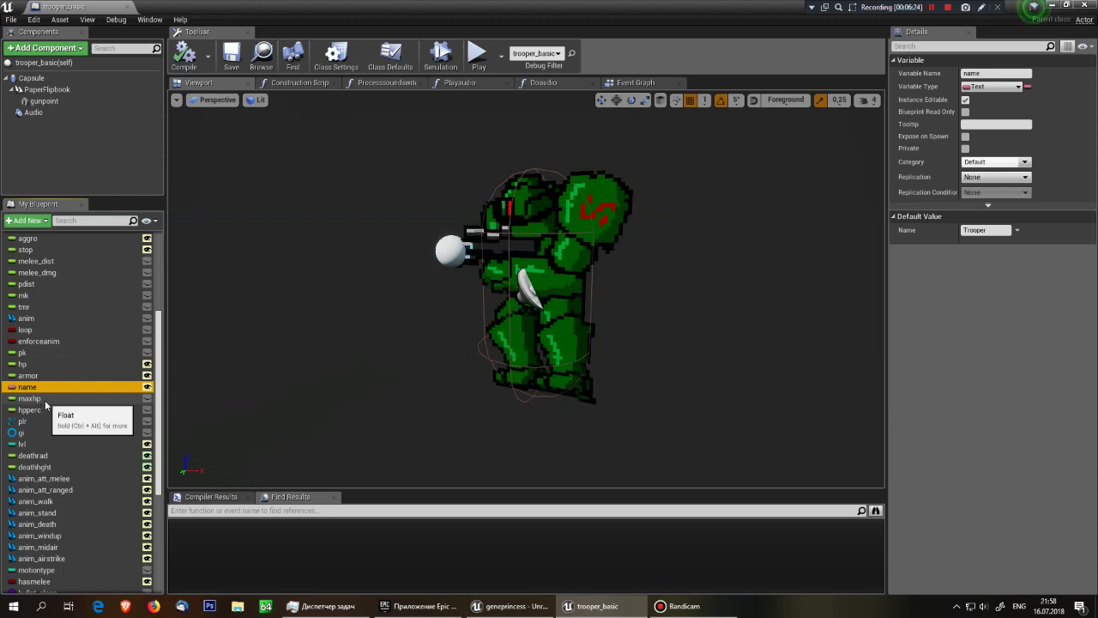
left_click(44, 408)
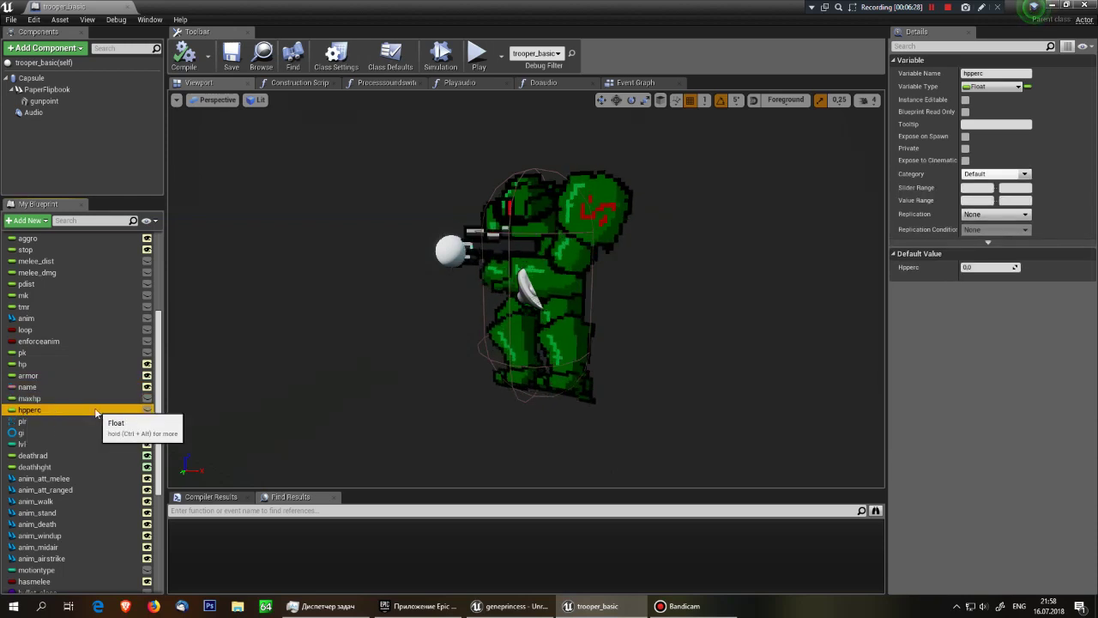
left_click(30, 422)
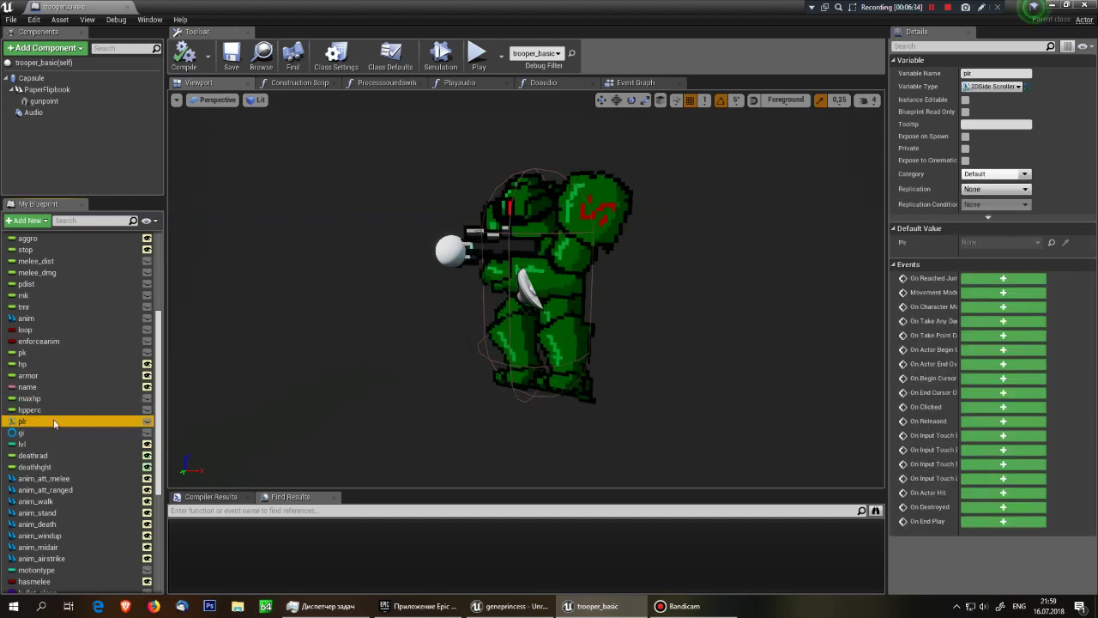
left_click(30, 434)
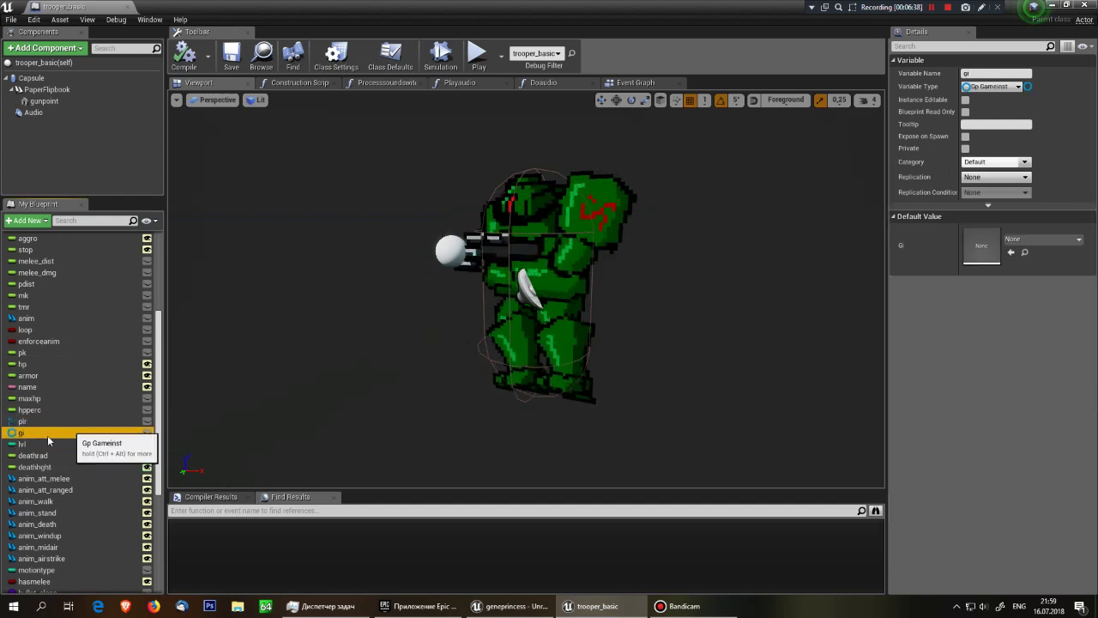
left_click(38, 444)
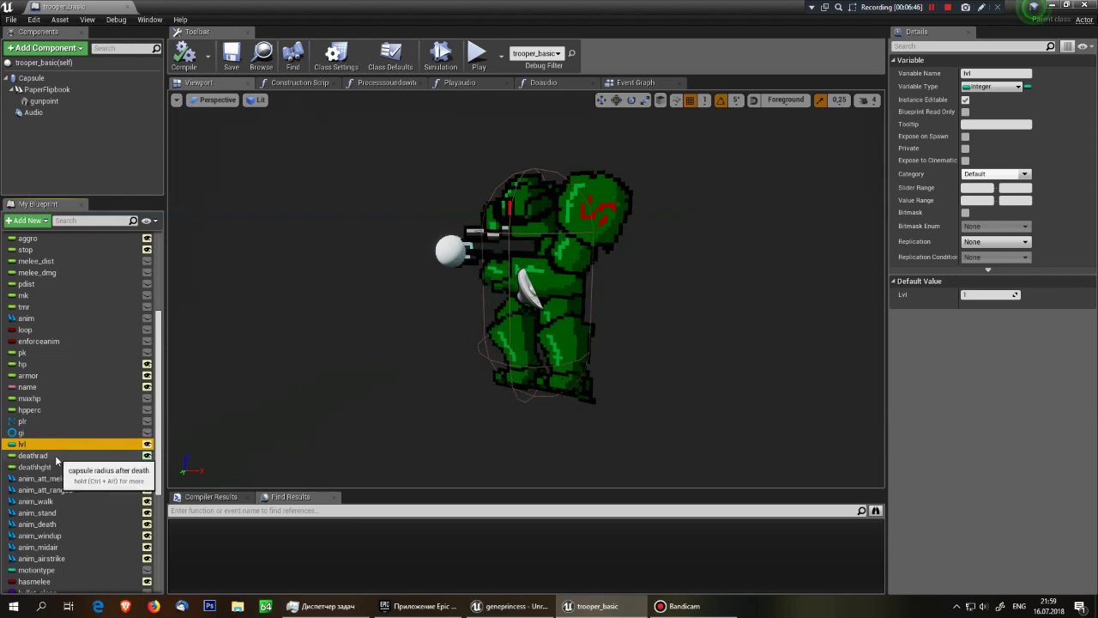
left_click(57, 459)
scroll(57, 460, "down", 1)
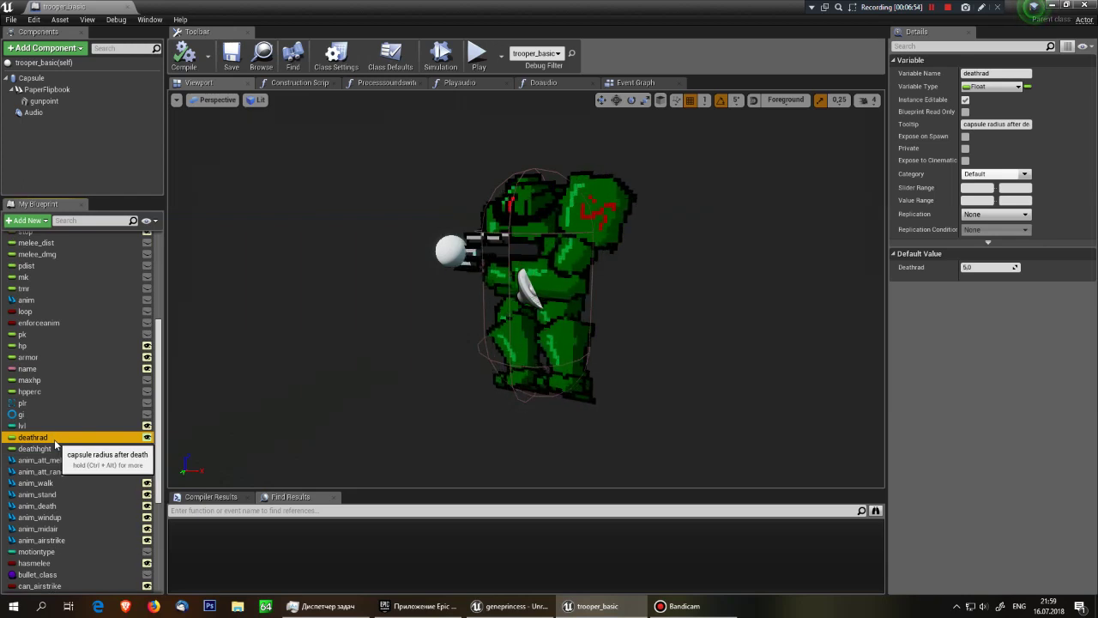
left_click(56, 451)
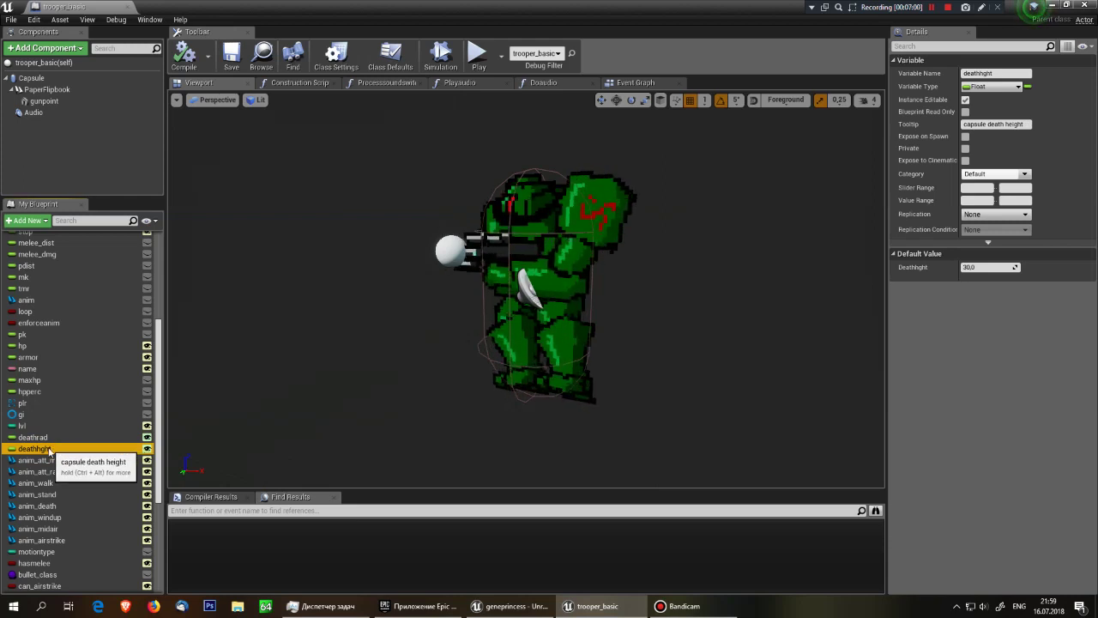
scroll(62, 461, "down", 1)
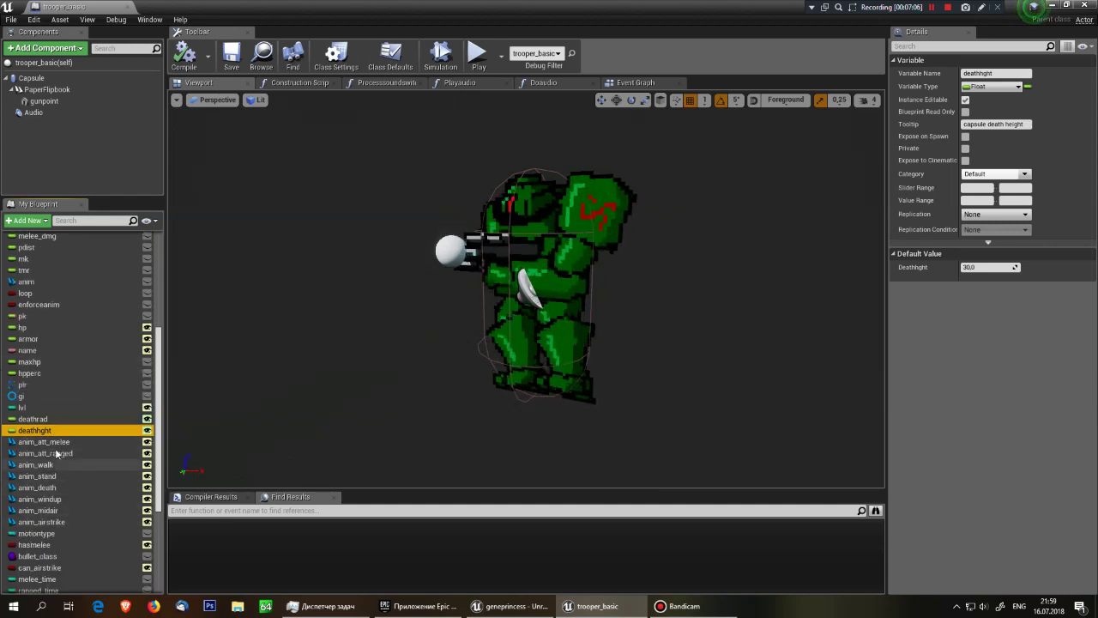
- Review the motiontype, hasmelee, bullet_class, can_airstrike and melee_time variables
scroll(47, 482, "down", 1)
scroll(48, 476, "down", 4)
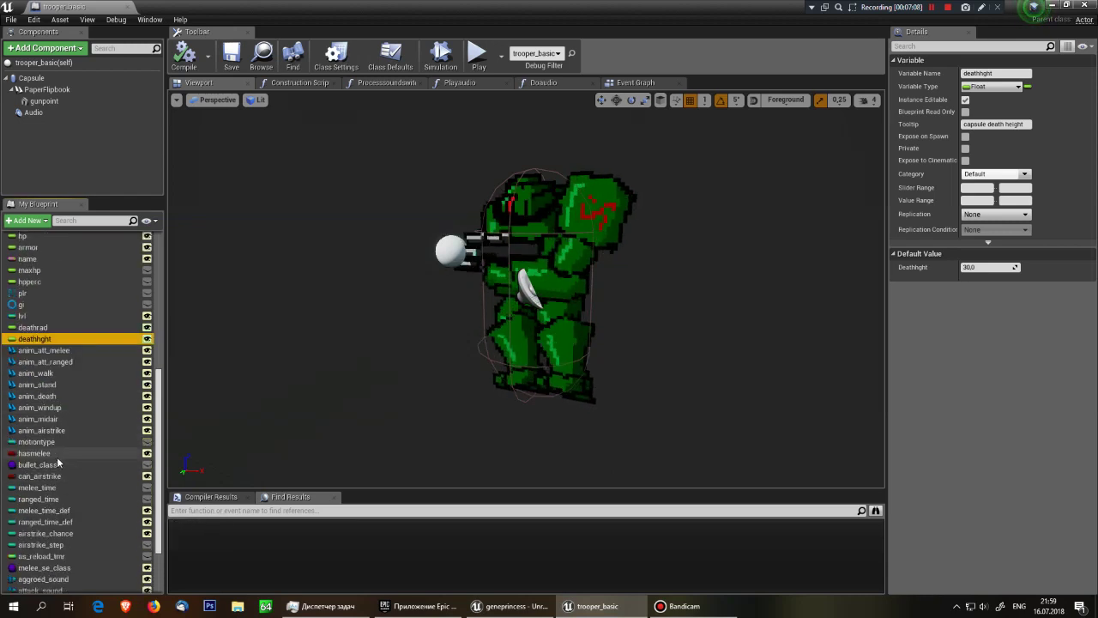
left_click(39, 442)
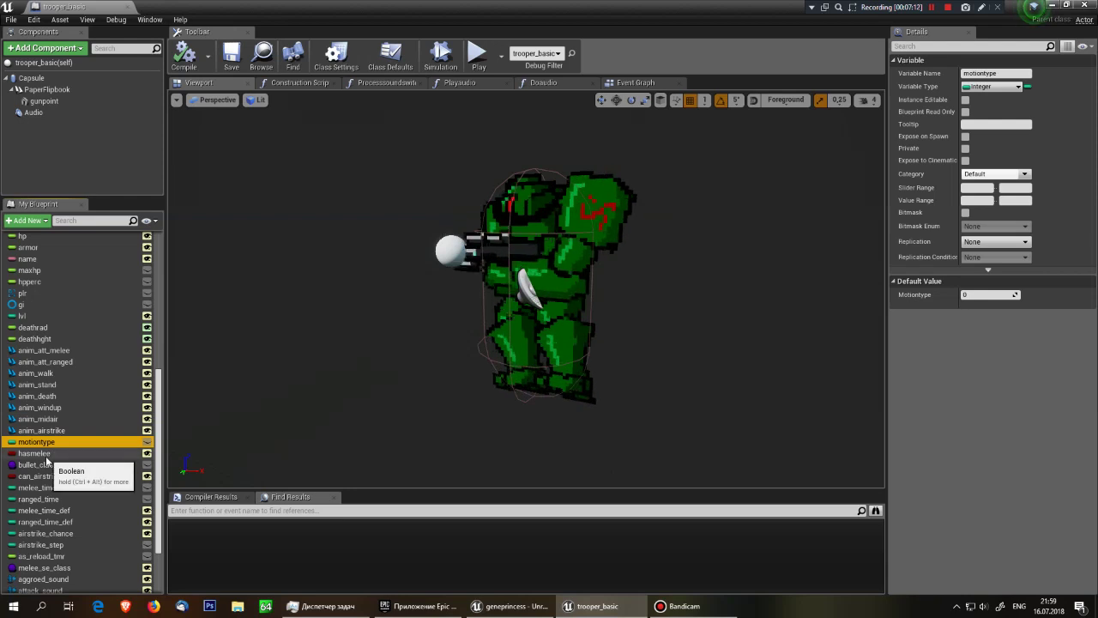
left_click(50, 453)
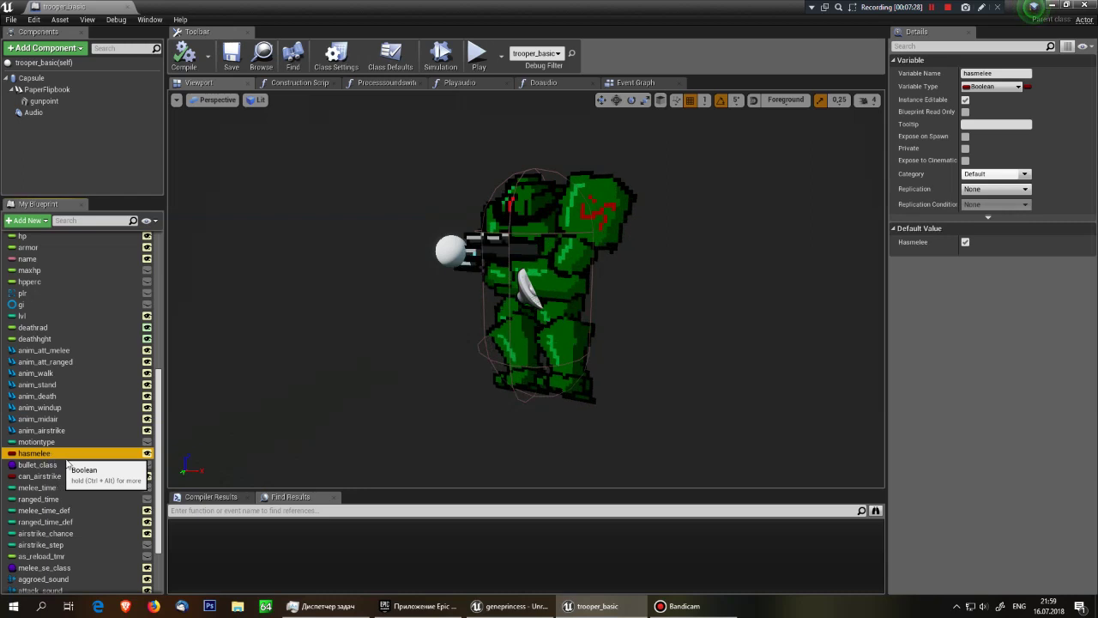
left_click(49, 466)
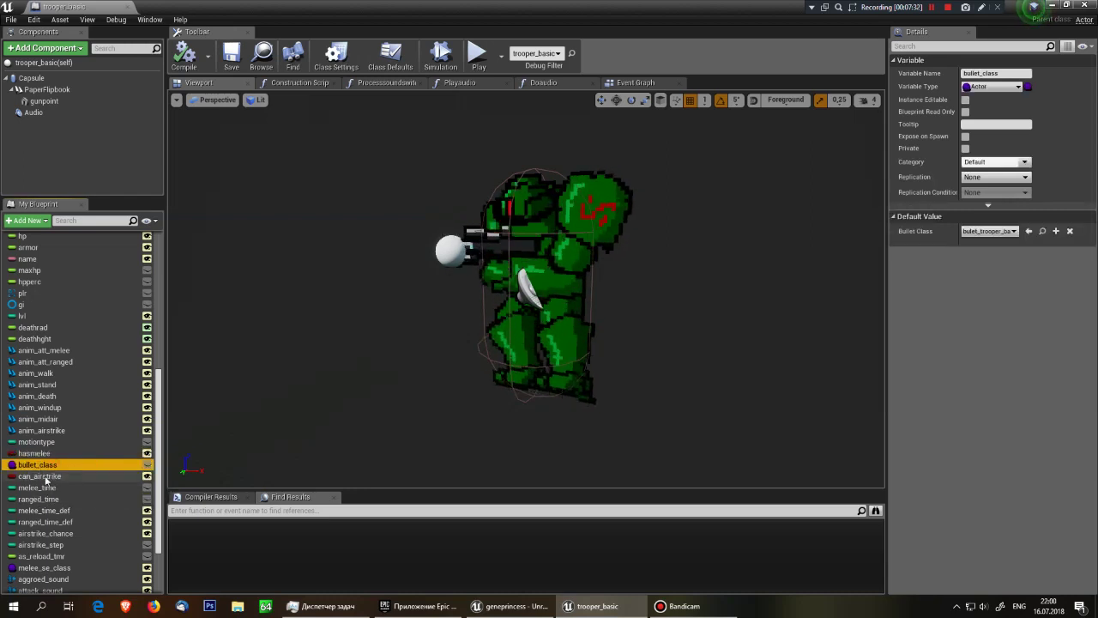
left_click(40, 477)
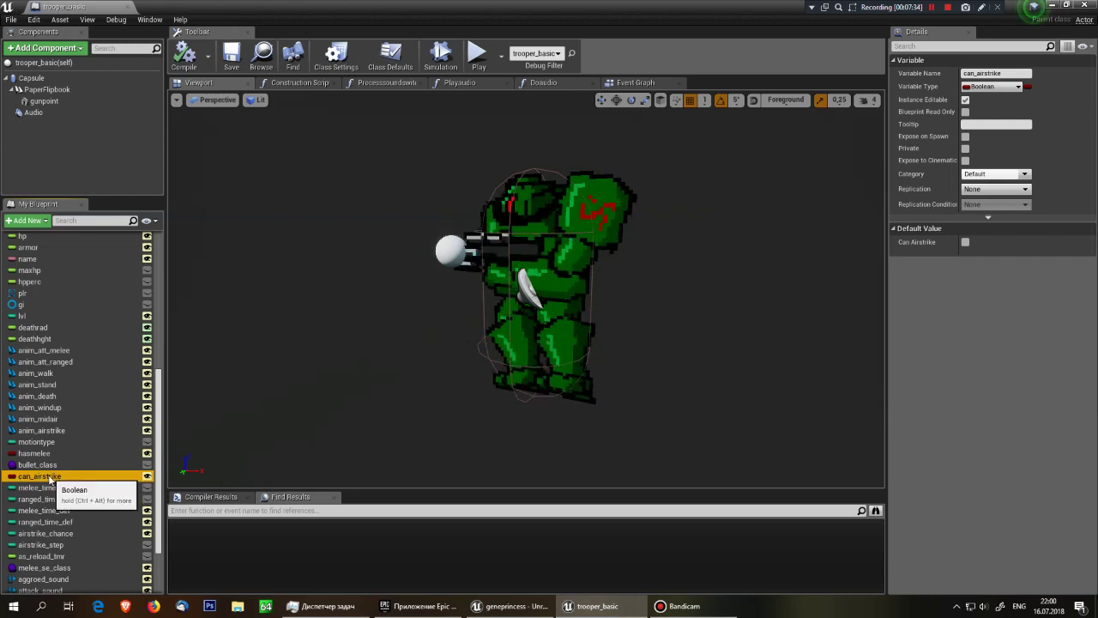
scroll(43, 477, "down", 3)
left_click(60, 401)
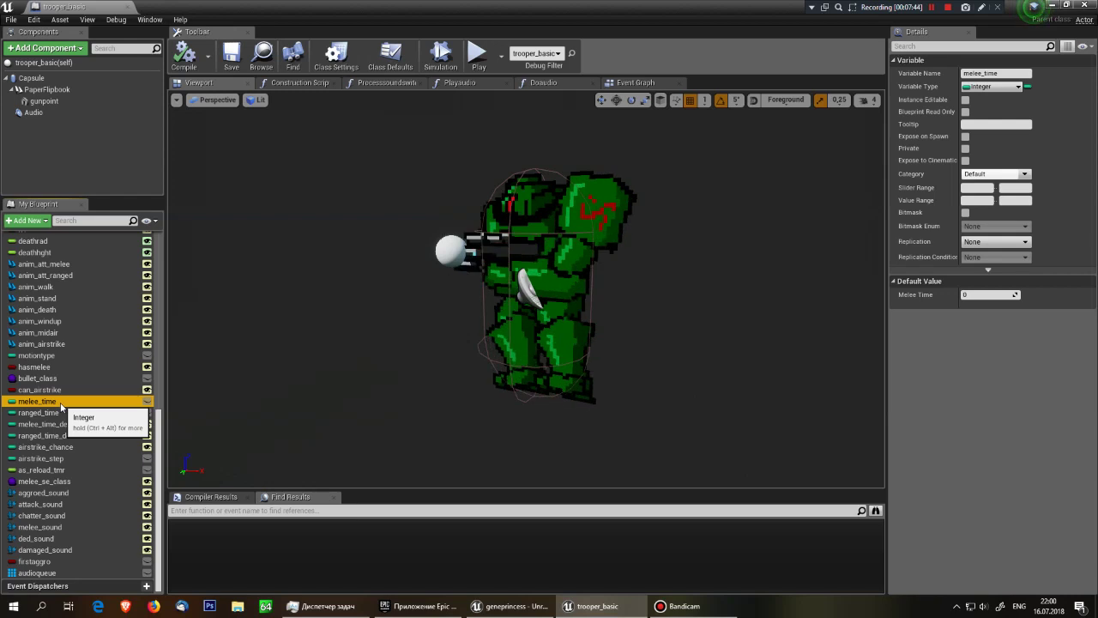
- Check ranged_time, melee_time_def, ranged_time_def, airstrike_chance (25), airstrike_step (0) and melee_se_class
left_click(38, 413)
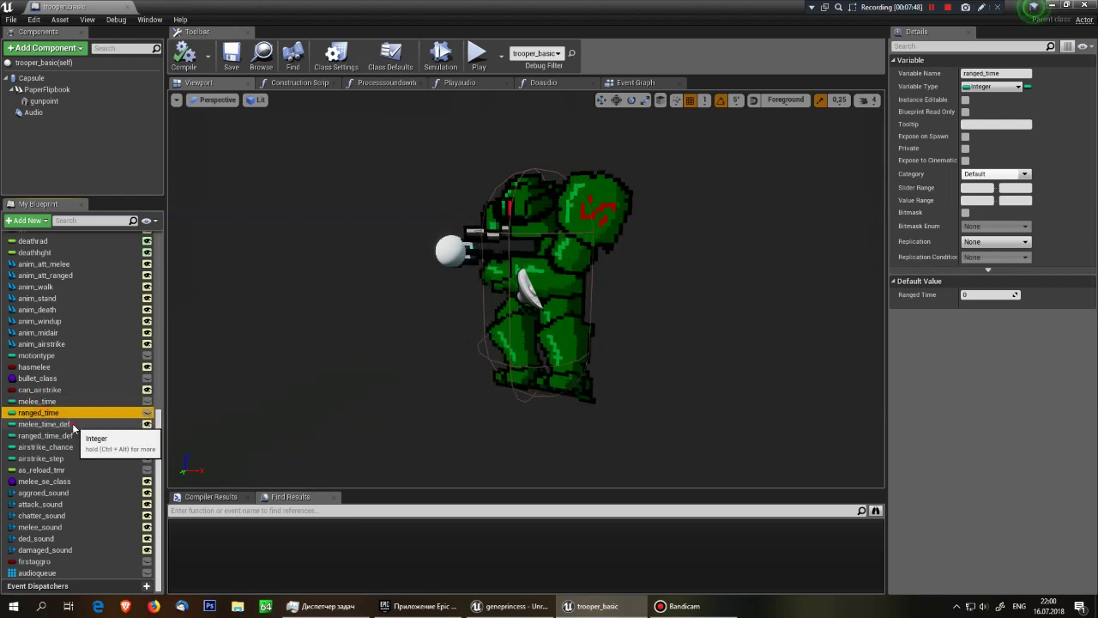
left_click(73, 424)
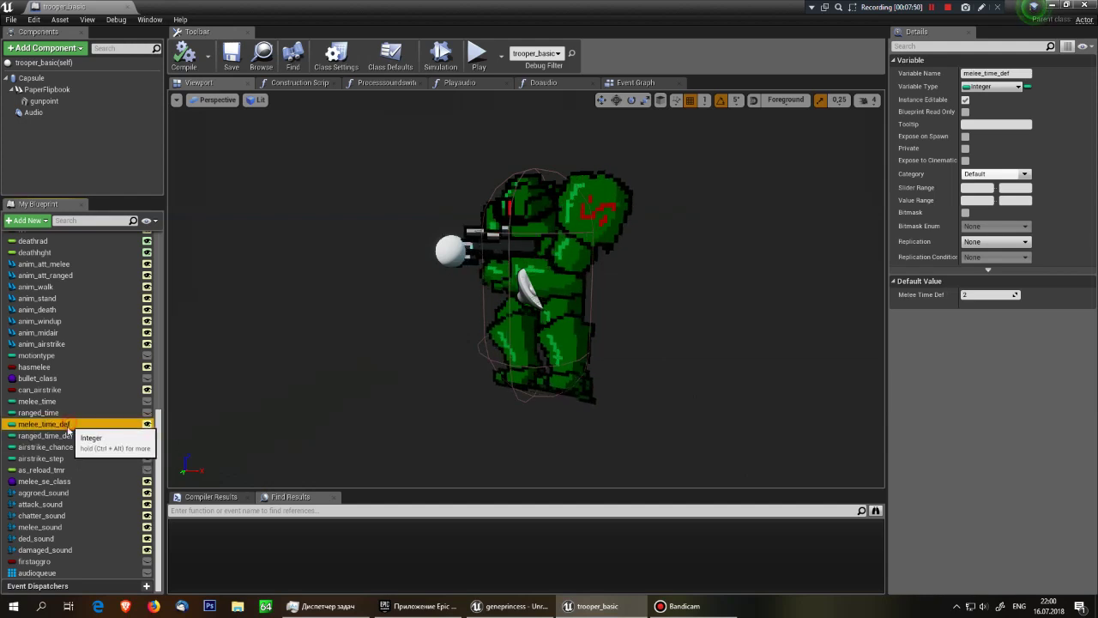
left_click(68, 436)
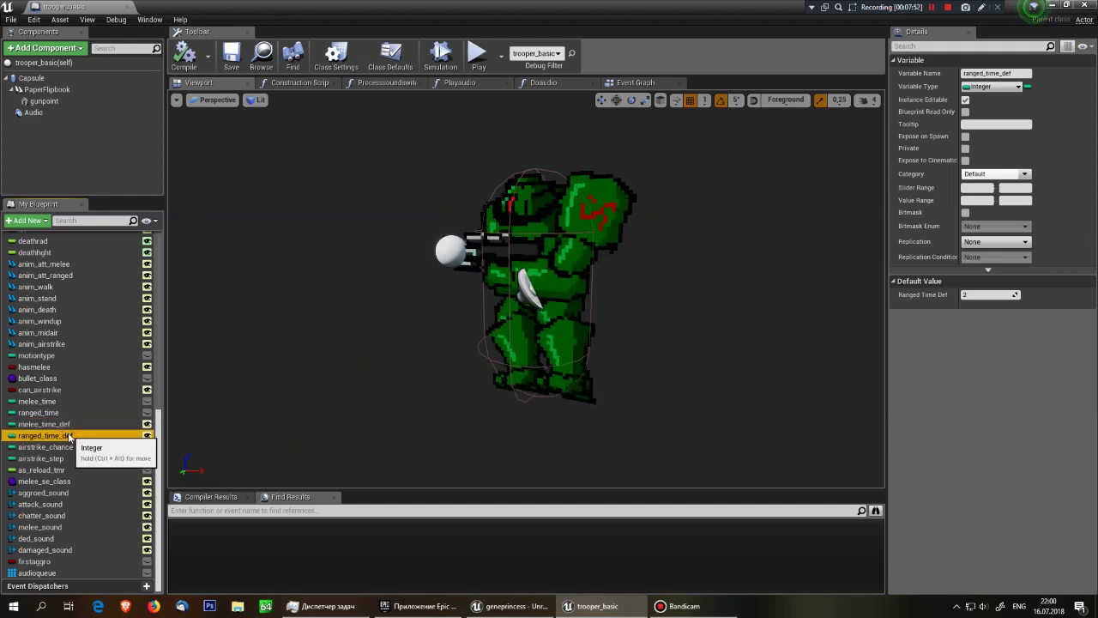
left_click(67, 425)
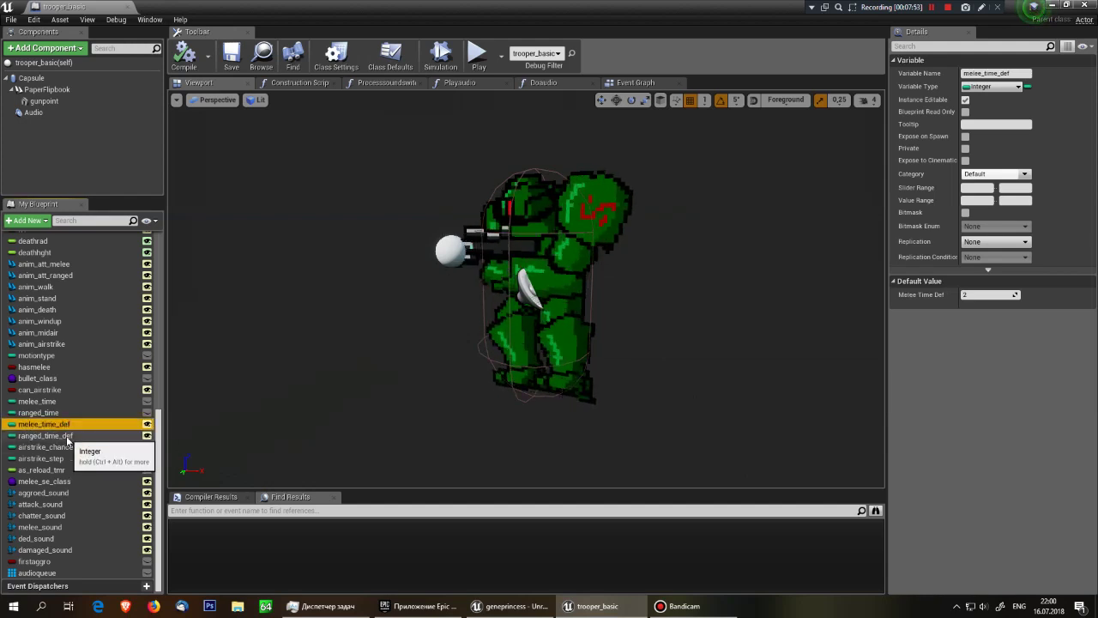
left_click(68, 436)
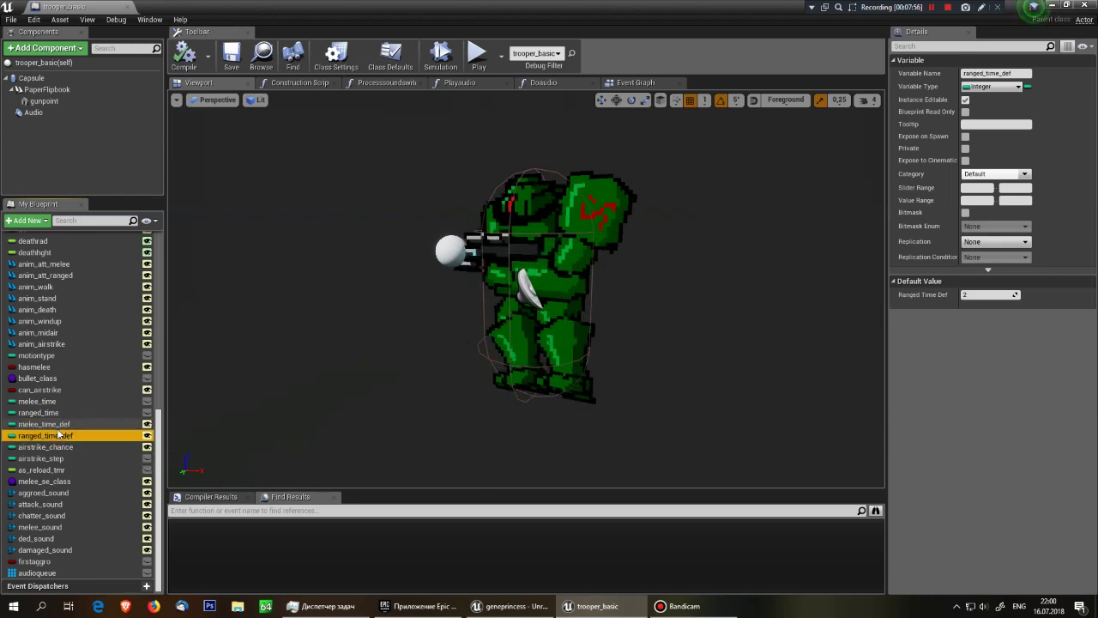
left_click(62, 423)
left_click(49, 447)
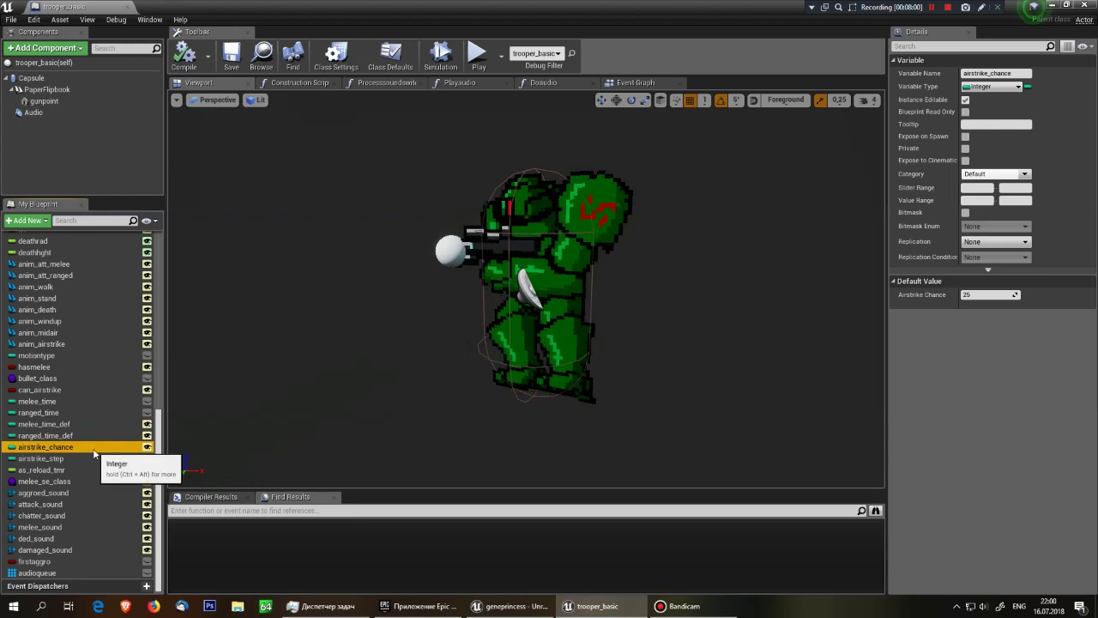
left_click(61, 462)
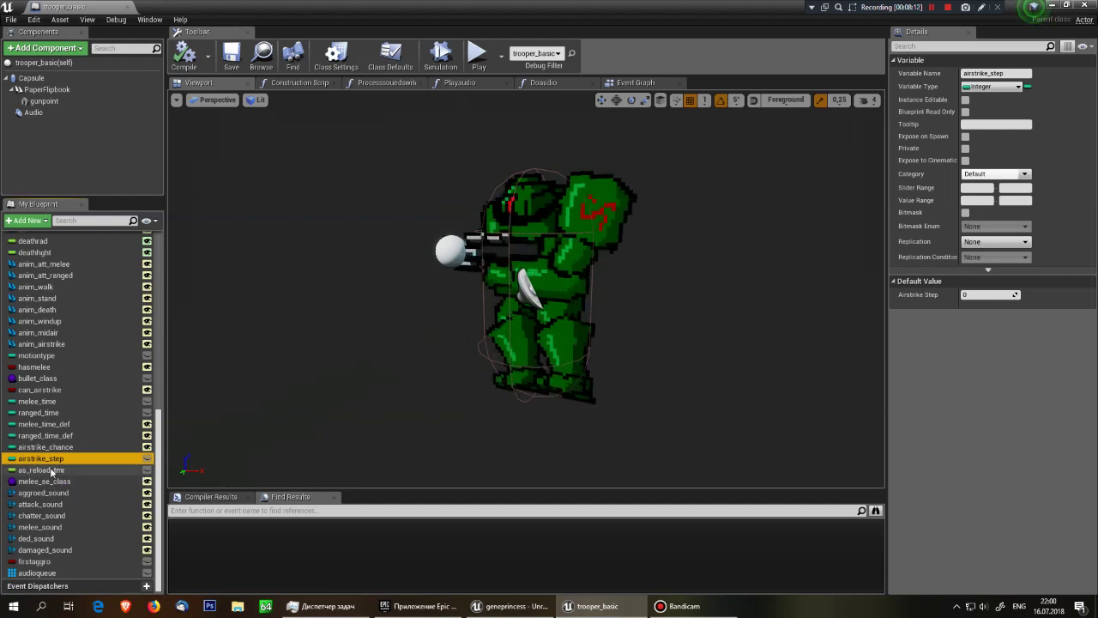
left_click(74, 482)
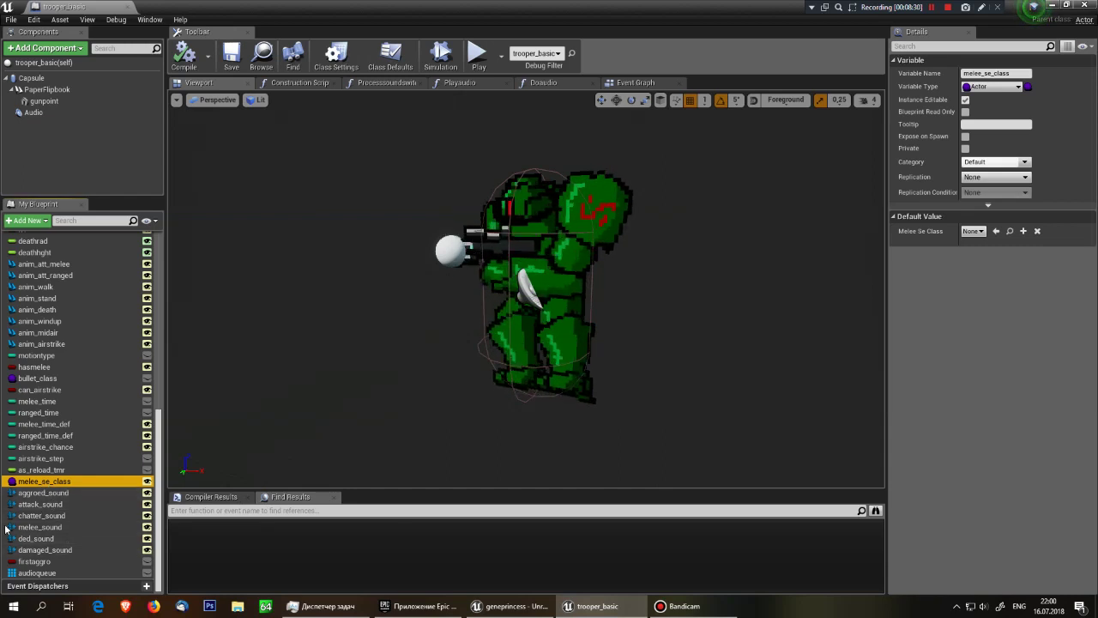
- Check defaults of aggroed_sound, chatter_sound, damaged_sound, firstaggro and the audioqueue Sound Cue array
left_click(39, 495)
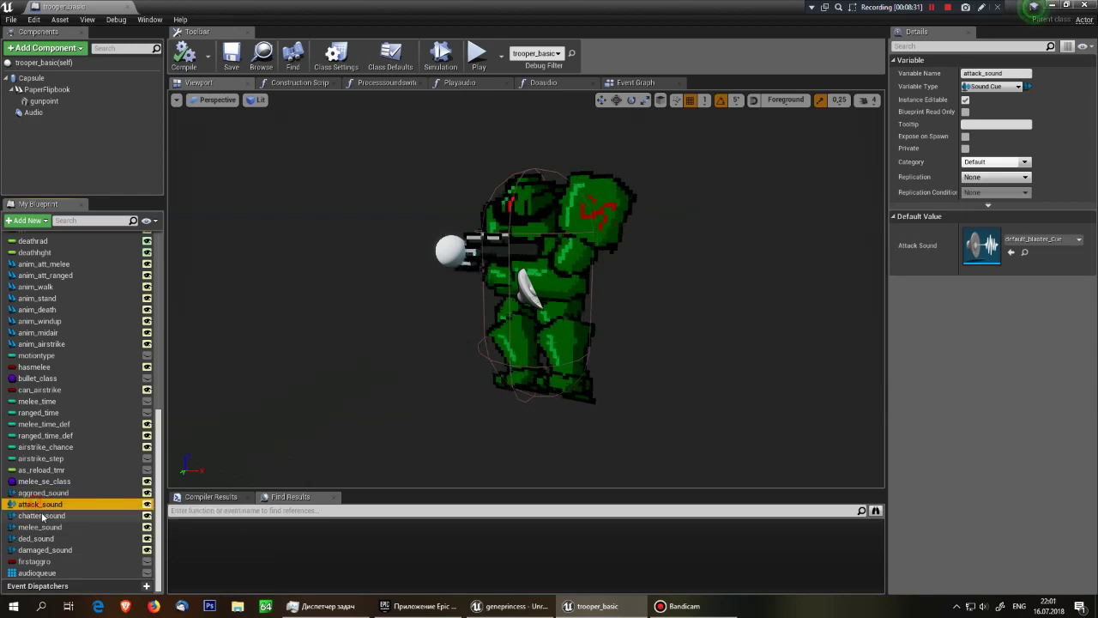
left_click(46, 517)
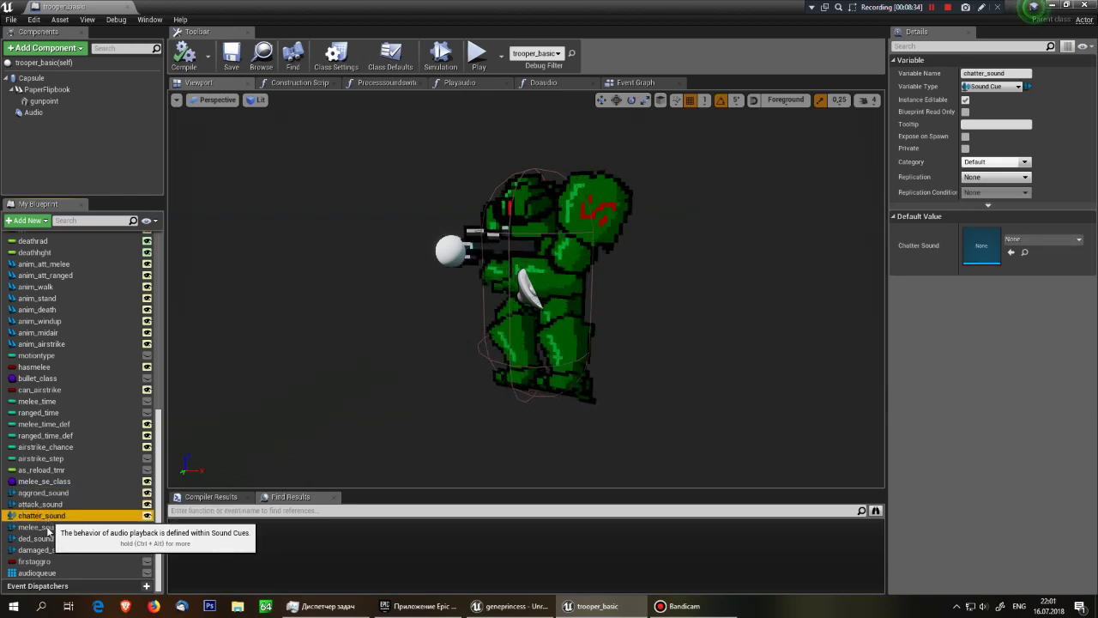
left_click(39, 527)
left_click(36, 538)
left_click(43, 549)
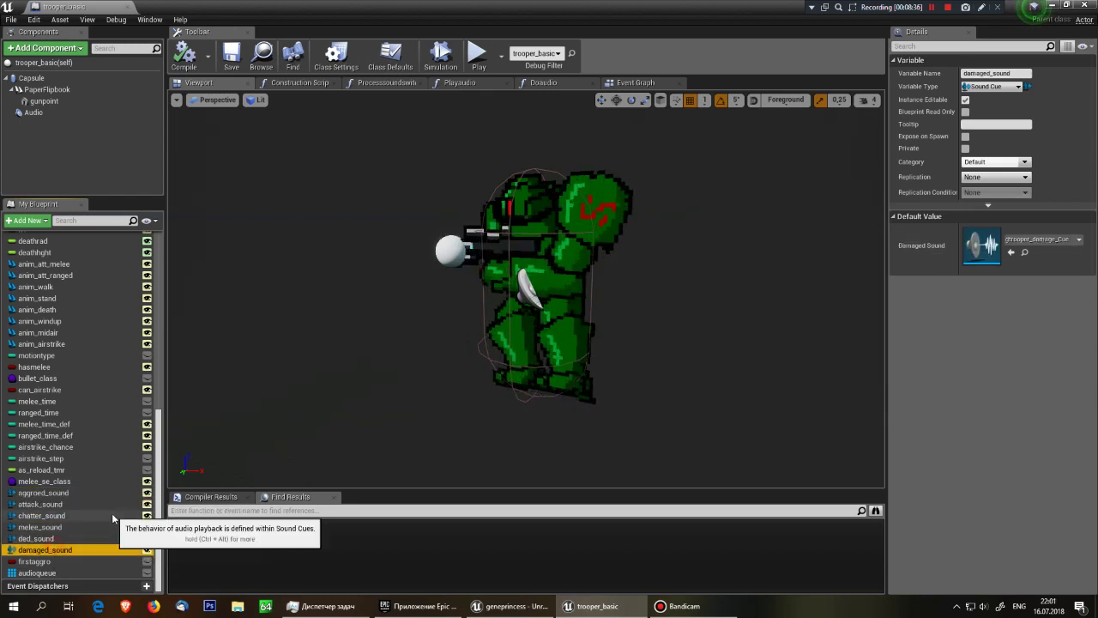
left_click(38, 572)
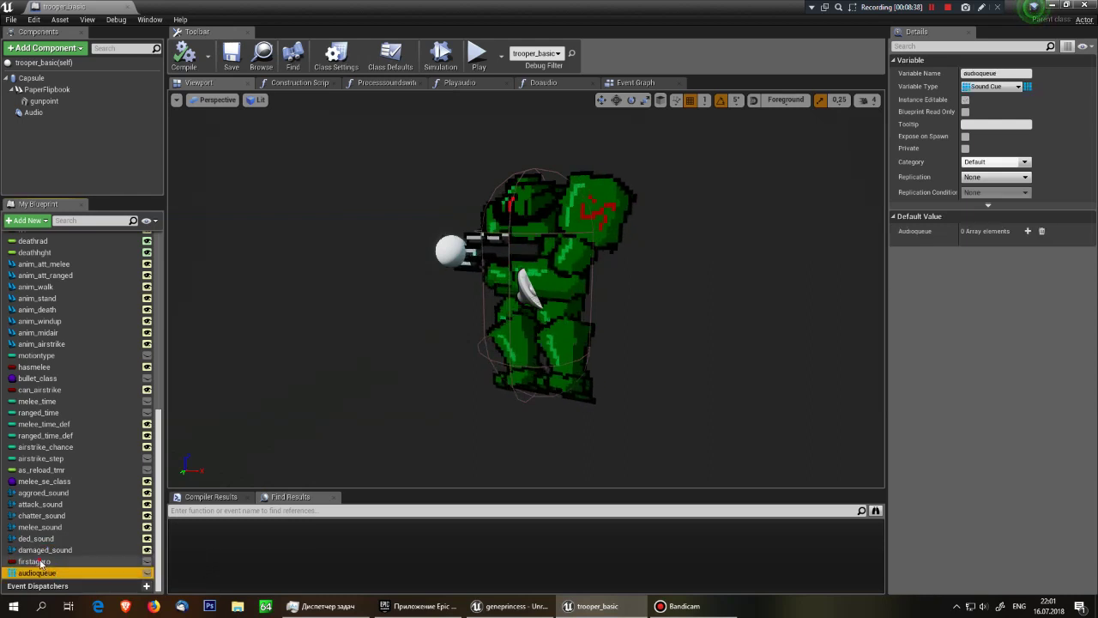
left_click(33, 561)
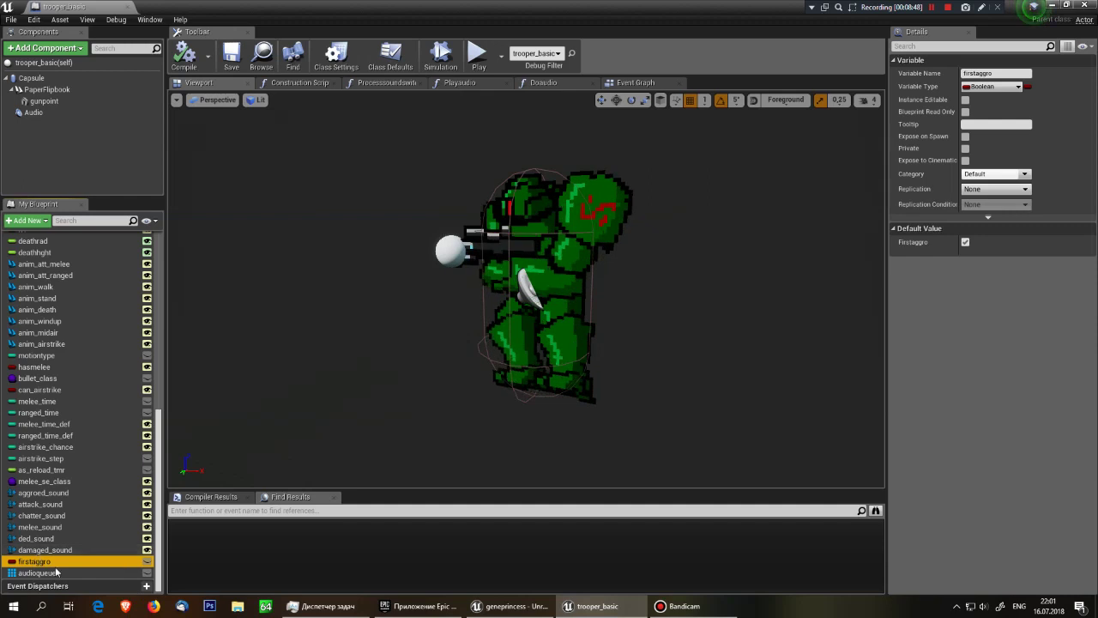
left_click(32, 573)
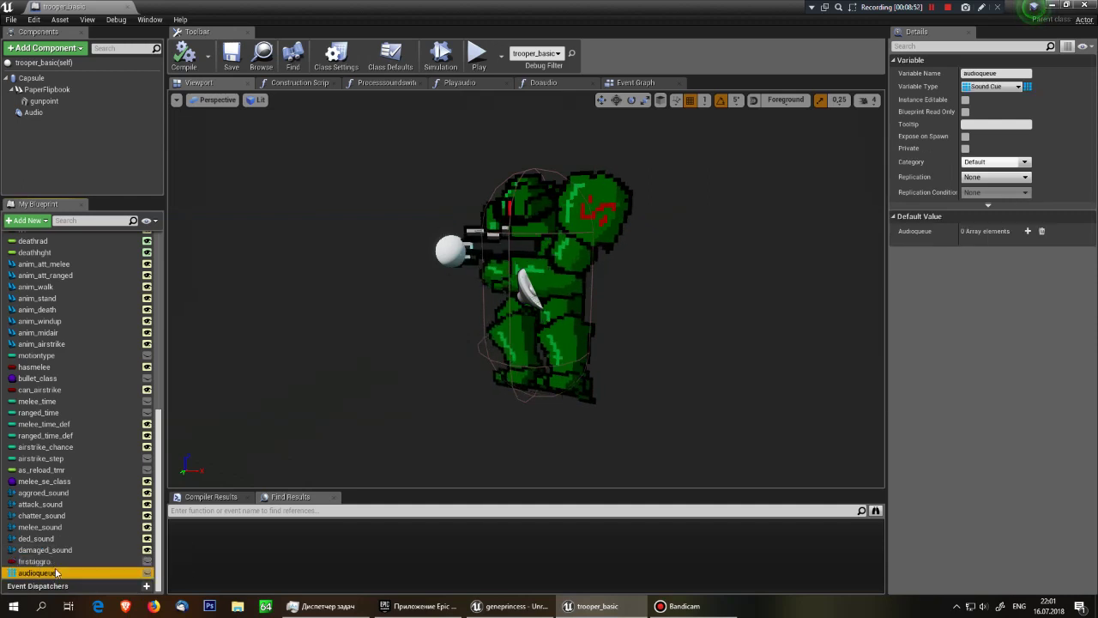
- Expand EventGraph in My Blueprint and jump to Event BeginPlay
scroll(56, 573, "up", 5)
scroll(55, 568, "up", 3)
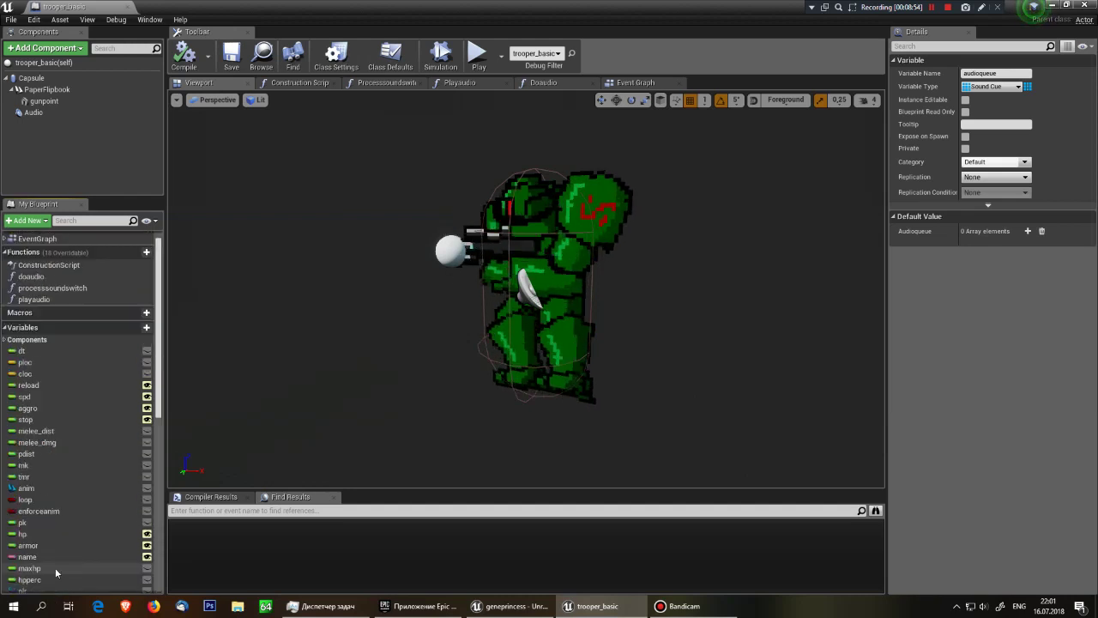
scroll(95, 494, "up", 3)
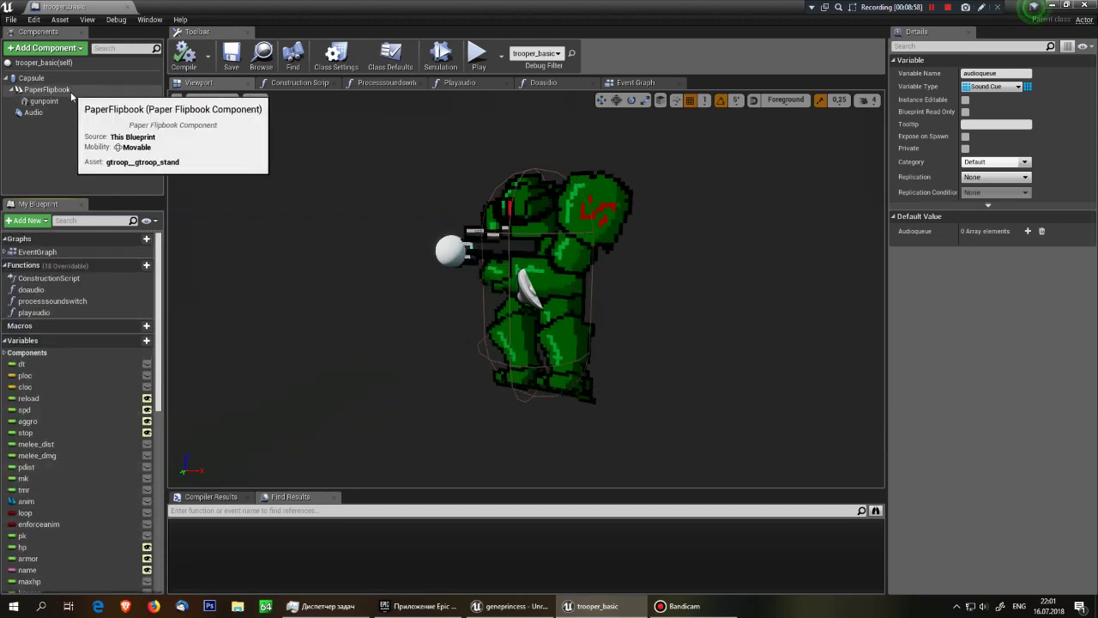
left_click(5, 251)
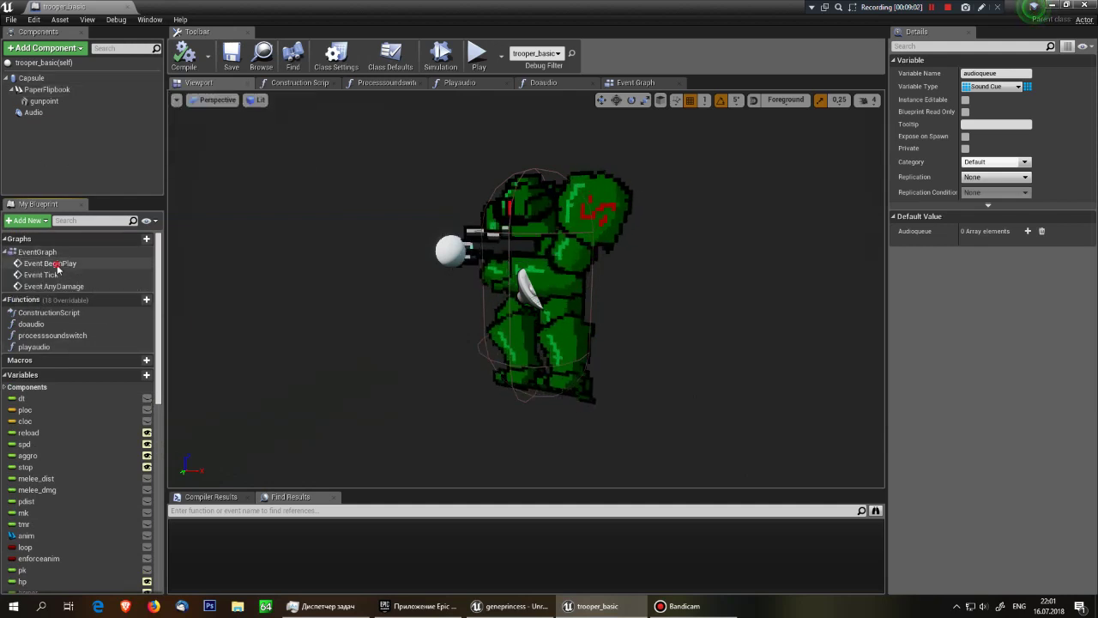
left_click(343, 180)
left_click(610, 87)
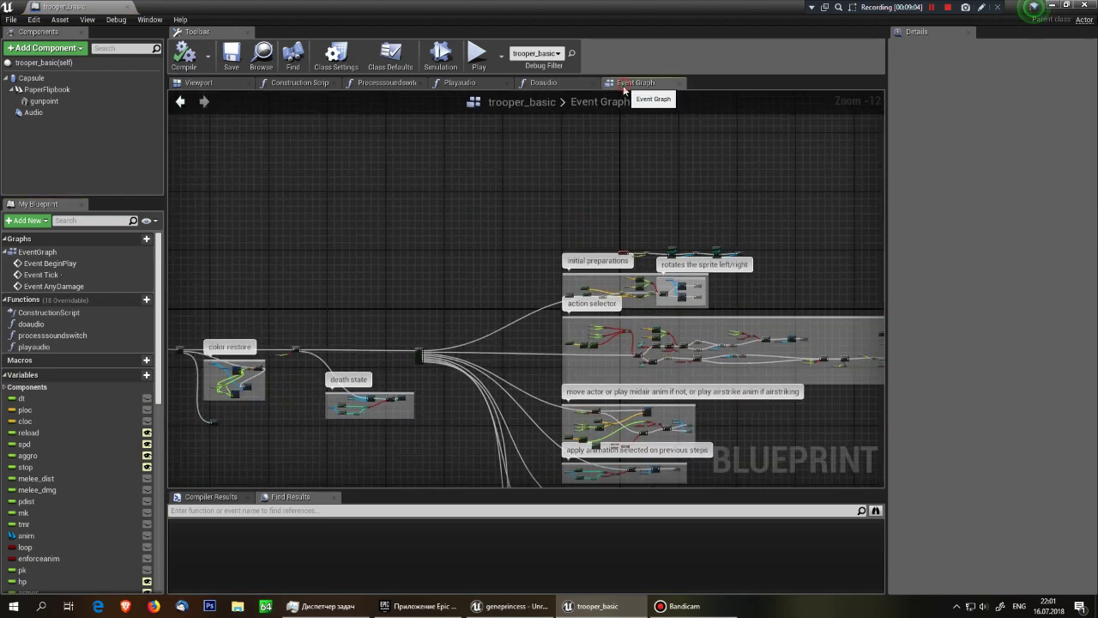
- Pan along the BeginPlay chain and inspect the Hp variable node
right_click_drag(610, 229, 375, 270)
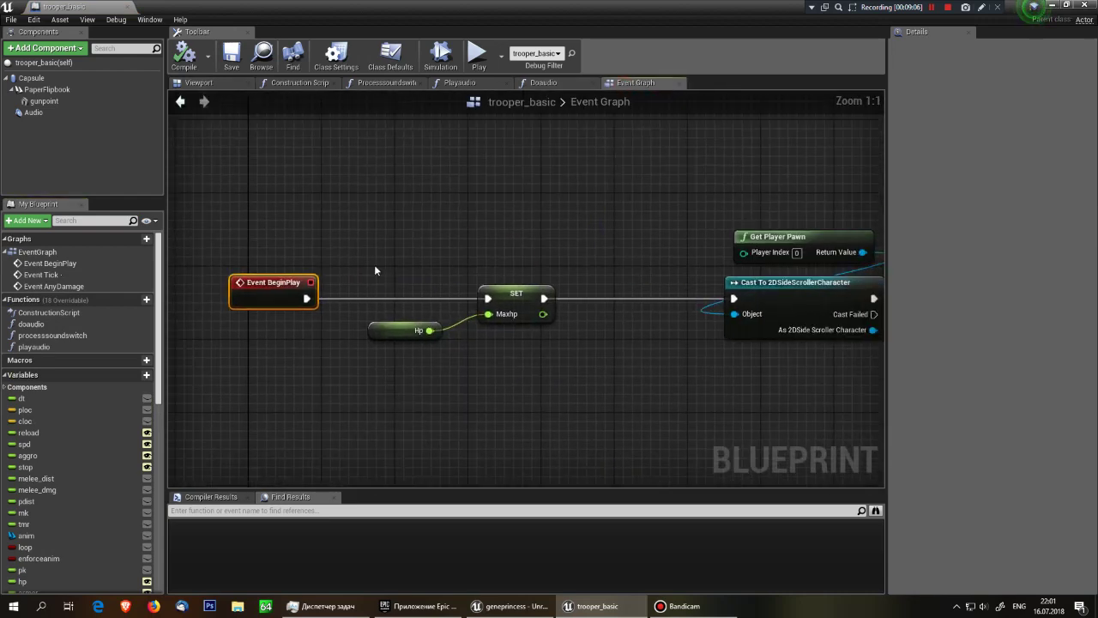
right_click_drag(476, 248, 376, 241)
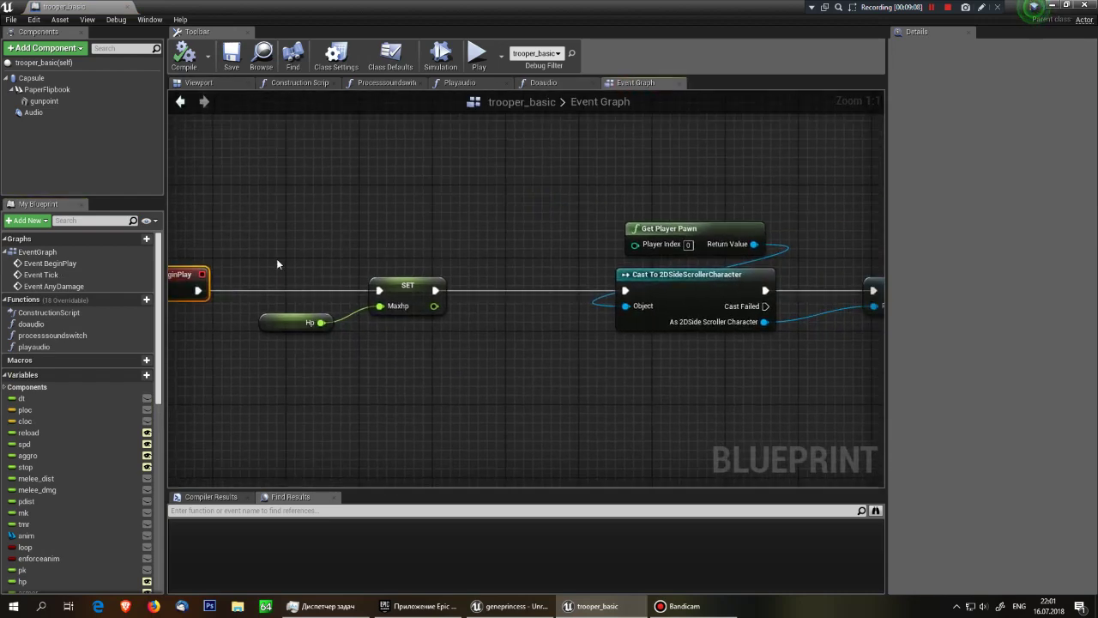
left_click_drag(276, 258, 436, 377)
left_click(324, 344)
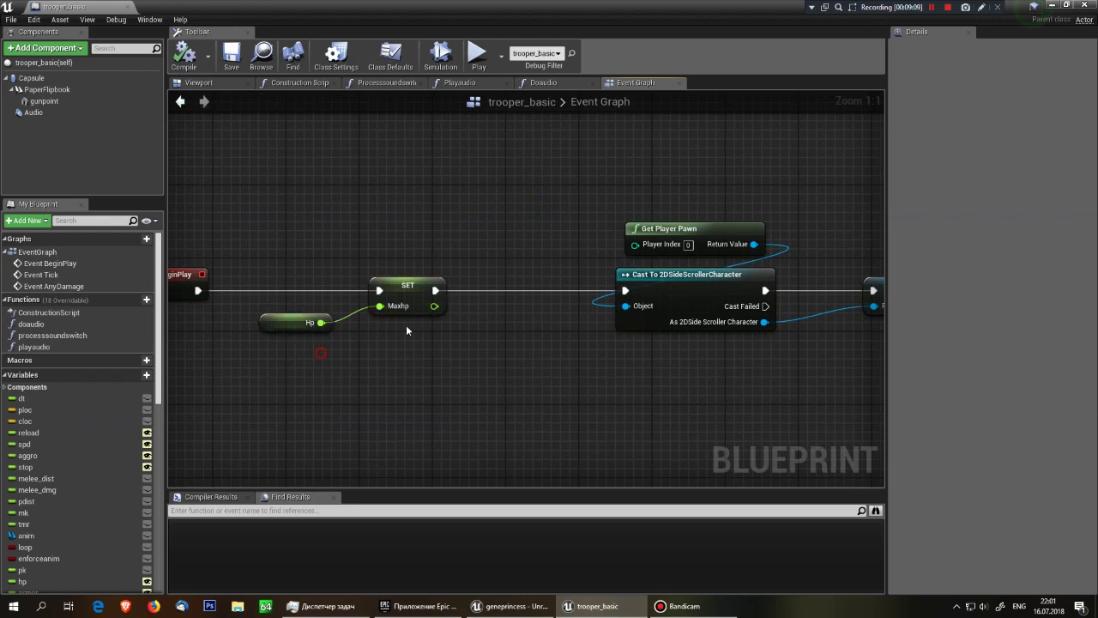
left_click(300, 322)
right_click_drag(471, 278, 290, 278)
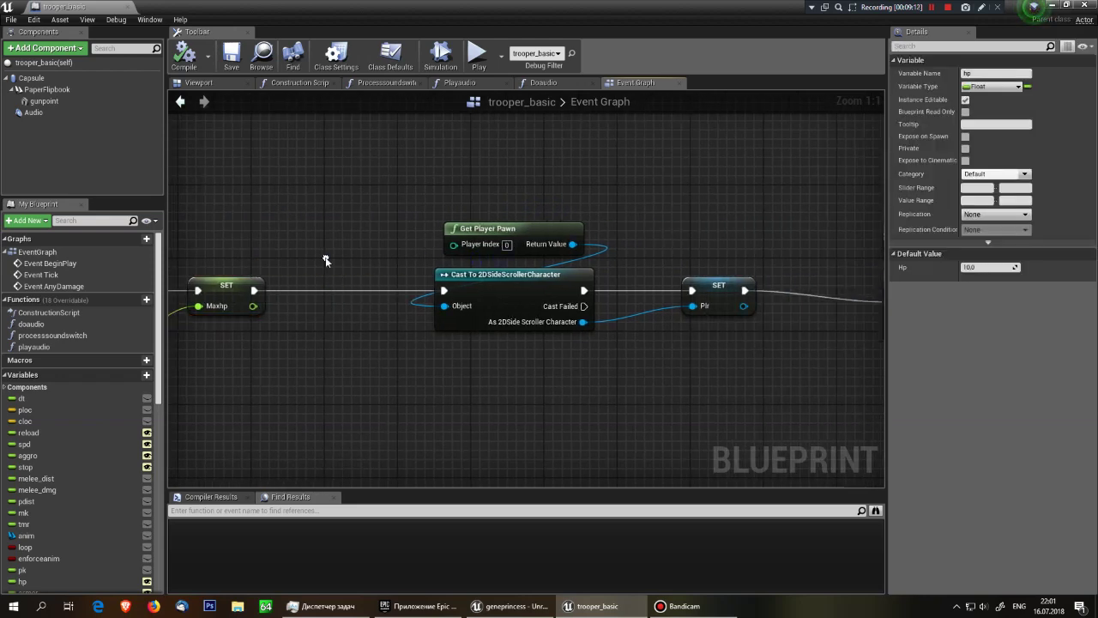
left_click_drag(470, 318, 463, 223)
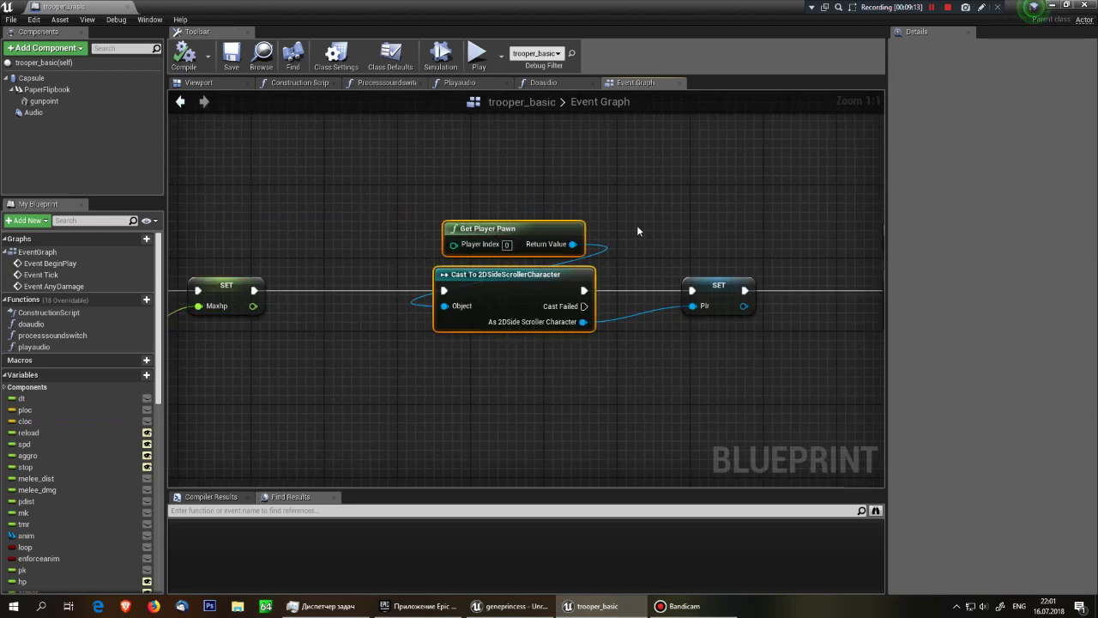
- Inspect the Get Player Pawn and Cast To 2DSideScrollerCharacter nodes
left_click_drag(391, 190, 779, 362)
left_click(685, 369)
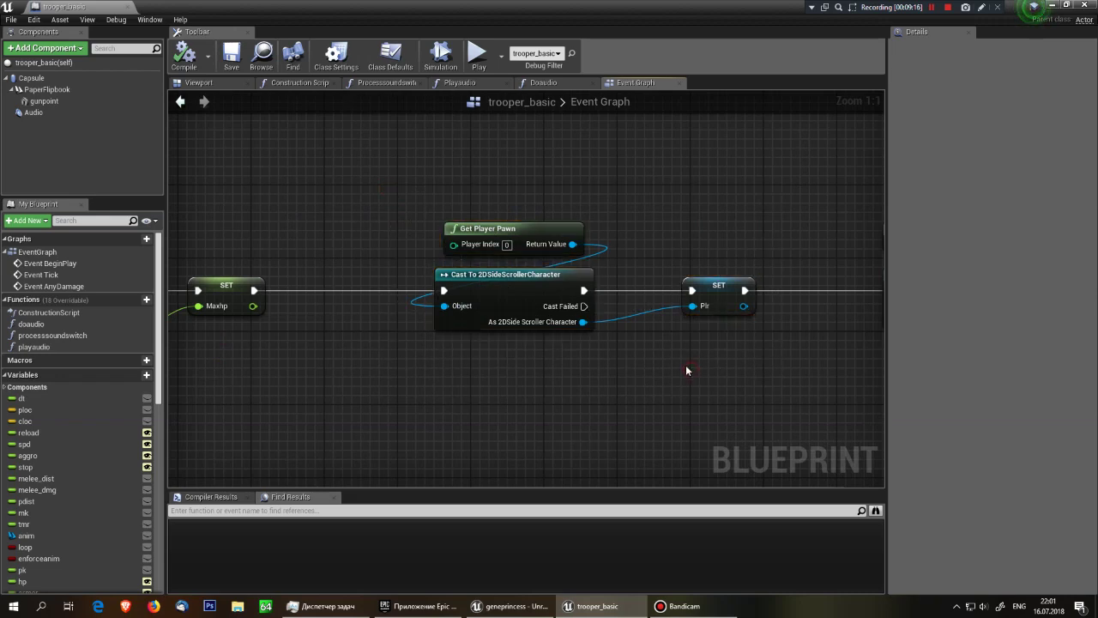
left_click(474, 229)
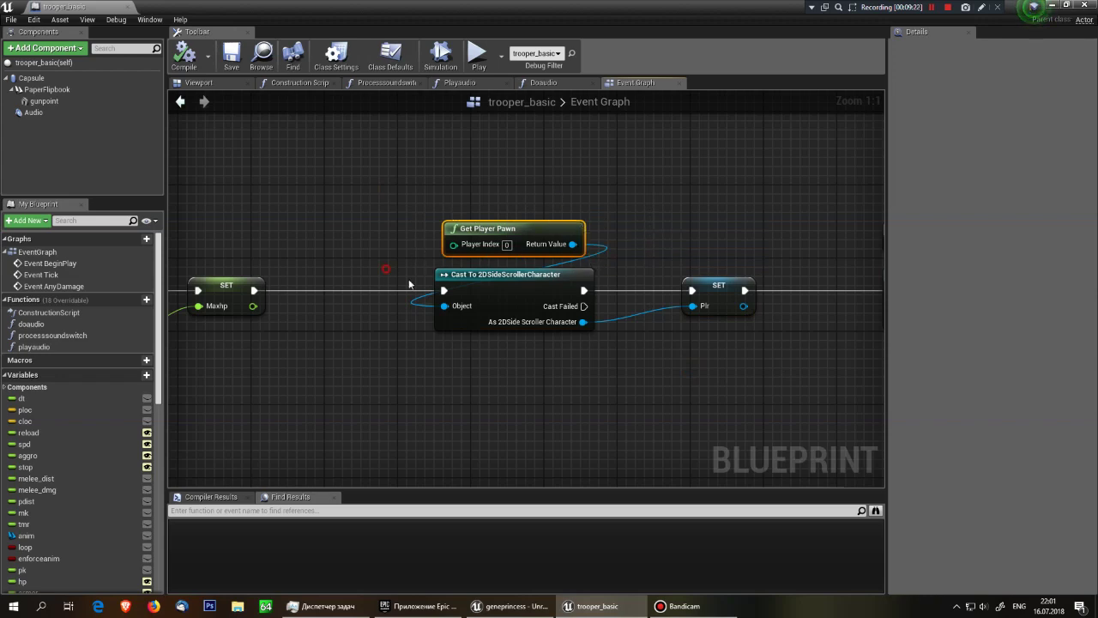
left_click(519, 276)
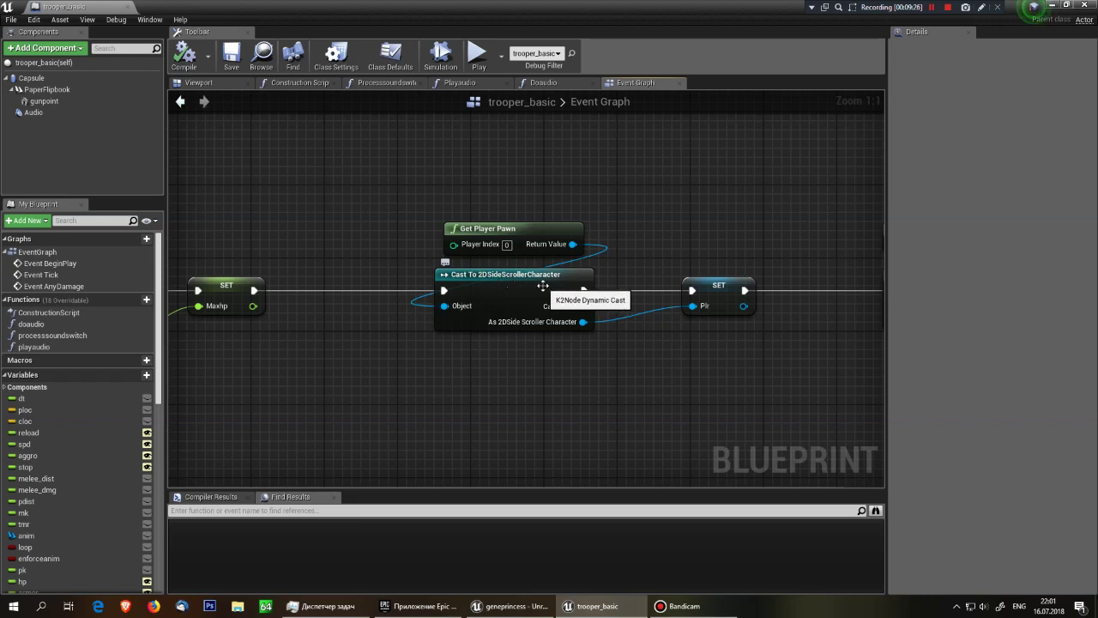
right_click_drag(722, 219, 639, 221)
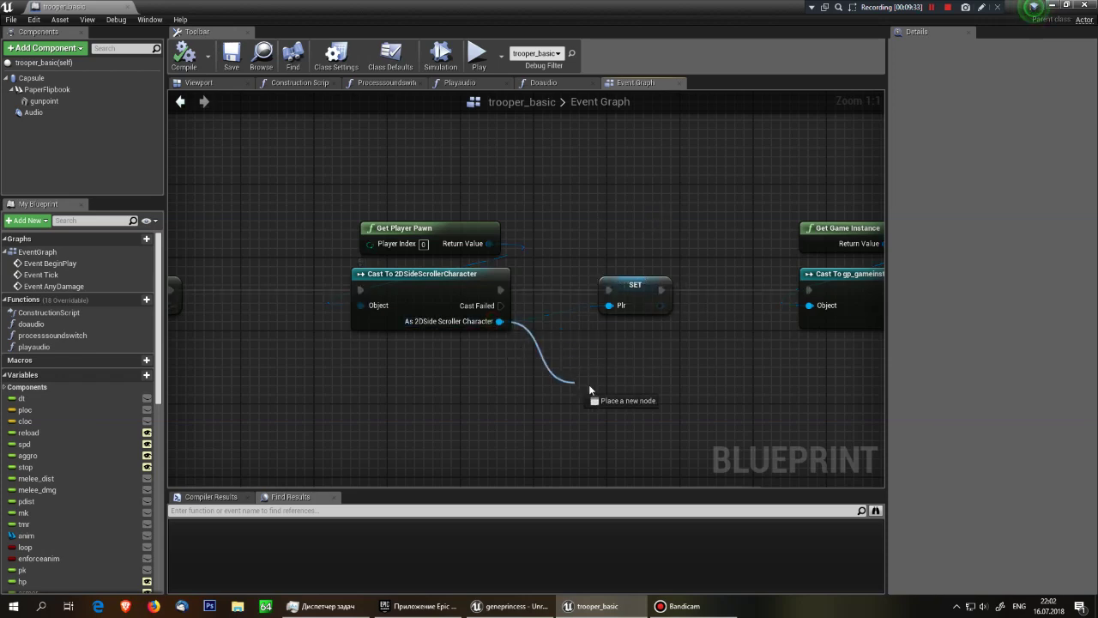
- Preview the actions for the cast's character output without adding a node
left_click_drag(498, 320, 592, 382)
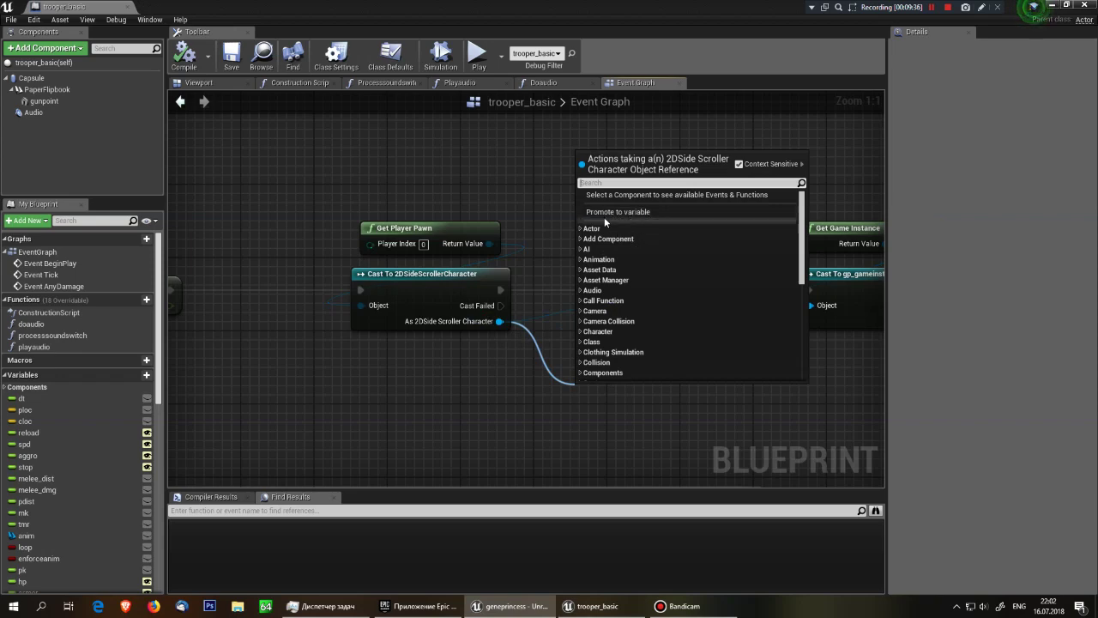
left_click(630, 214)
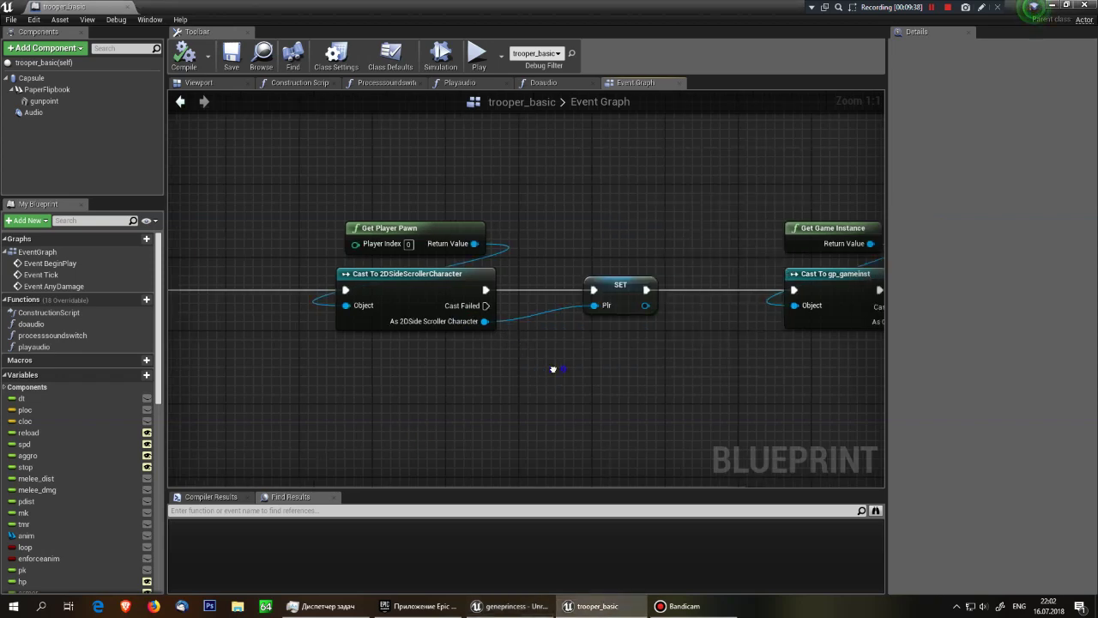
right_click_drag(560, 362, 365, 323)
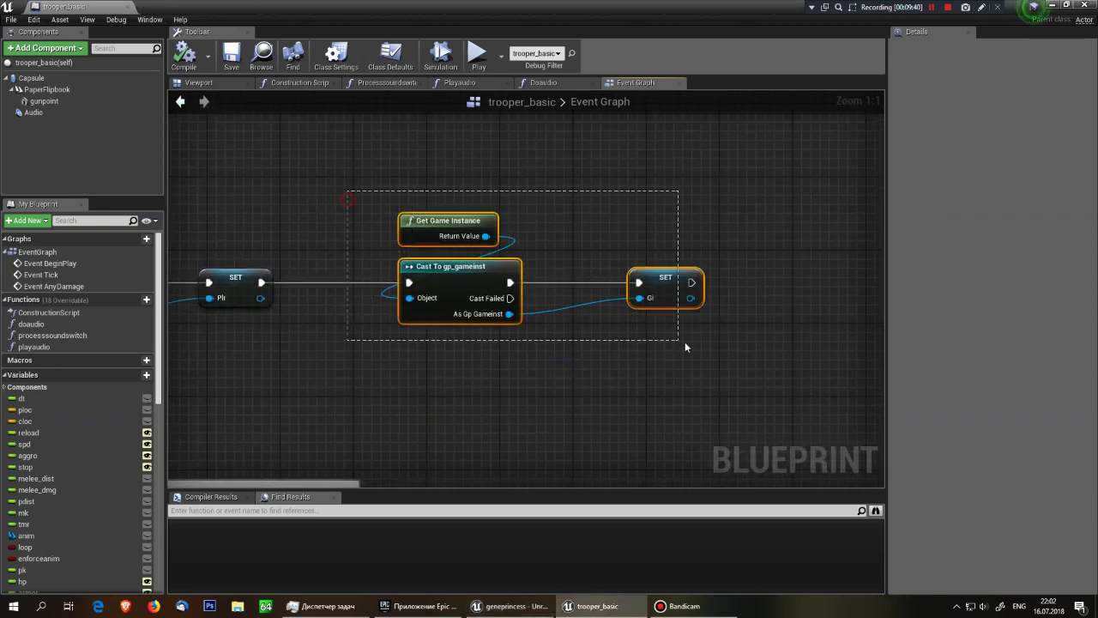
- Inspect the Get Game Instance, Cast To gp_gameinst and SET Gi nodes
left_click_drag(365, 195, 684, 342)
left_click(449, 187)
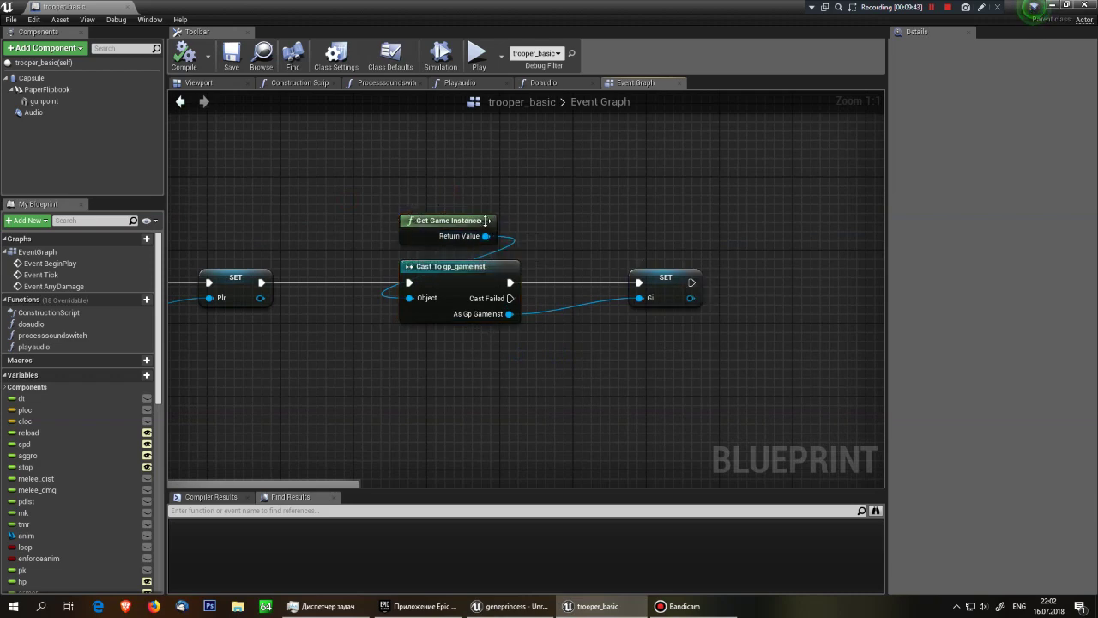
left_click(410, 220)
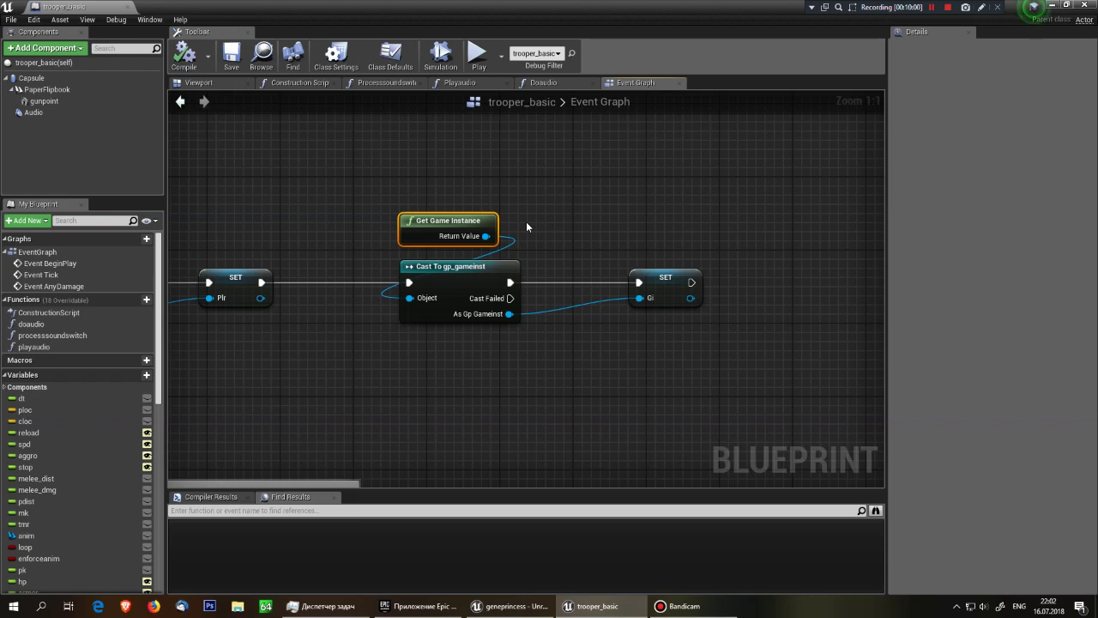
left_click(464, 268)
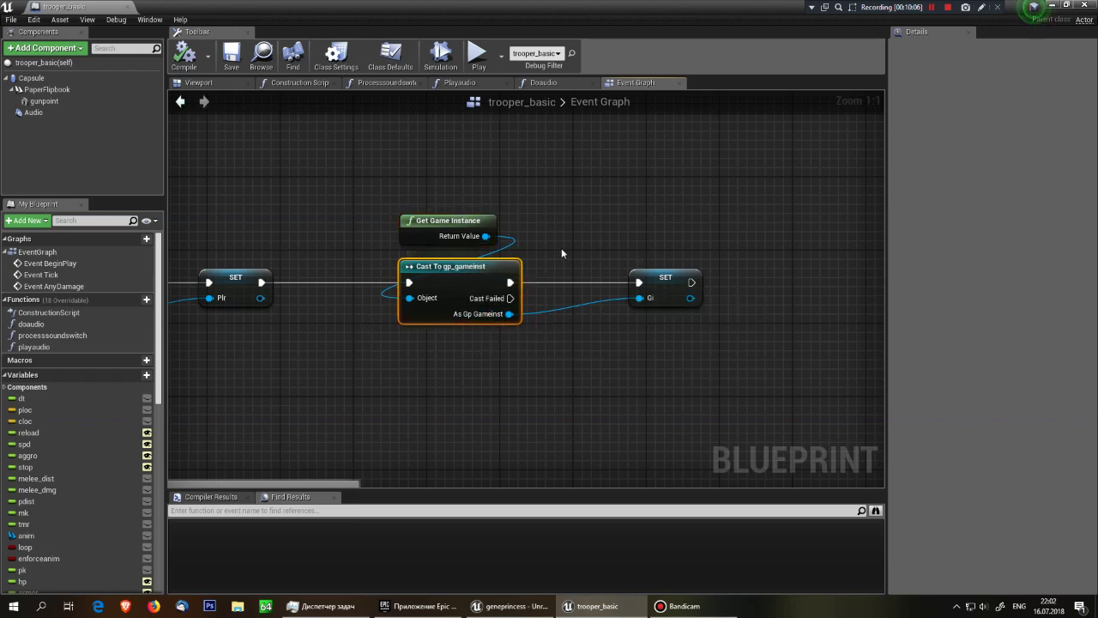
left_click(662, 277)
left_click(569, 373)
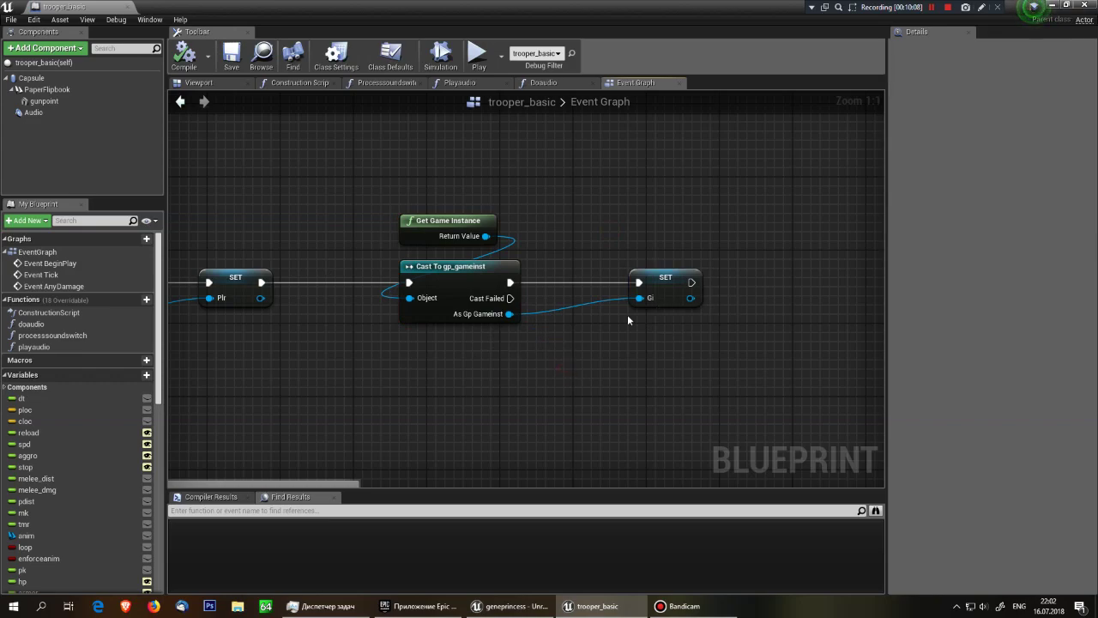
- Zoom out and back in on the Event Tick chain storing Delta Seconds in Dt
scroll(627, 320, "down", 10)
scroll(284, 337, "up", 1)
mouse_move(284, 337)
right_mouse_down()
mouse_move(672, 300)
mouse_move(470, 297)
right_mouse_up()
scroll(670, 299, "down", 1)
scroll(476, 308, "up", 7)
scroll(616, 283, "up", 4)
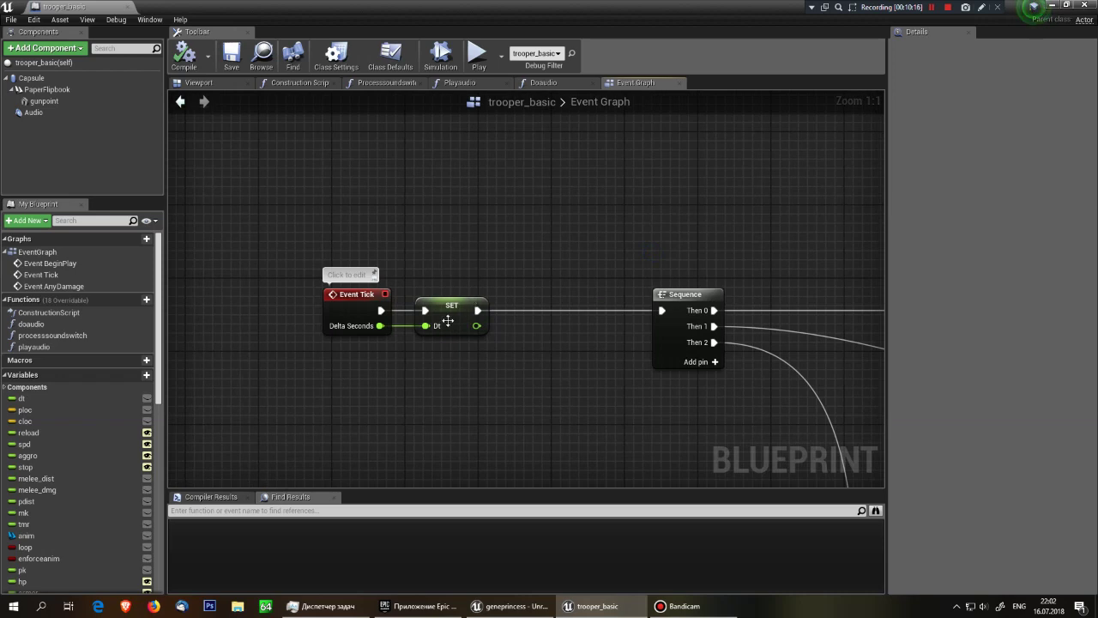
- Select the SET dt node and the Sequence node after it
left_click_drag(477, 355, 450, 331)
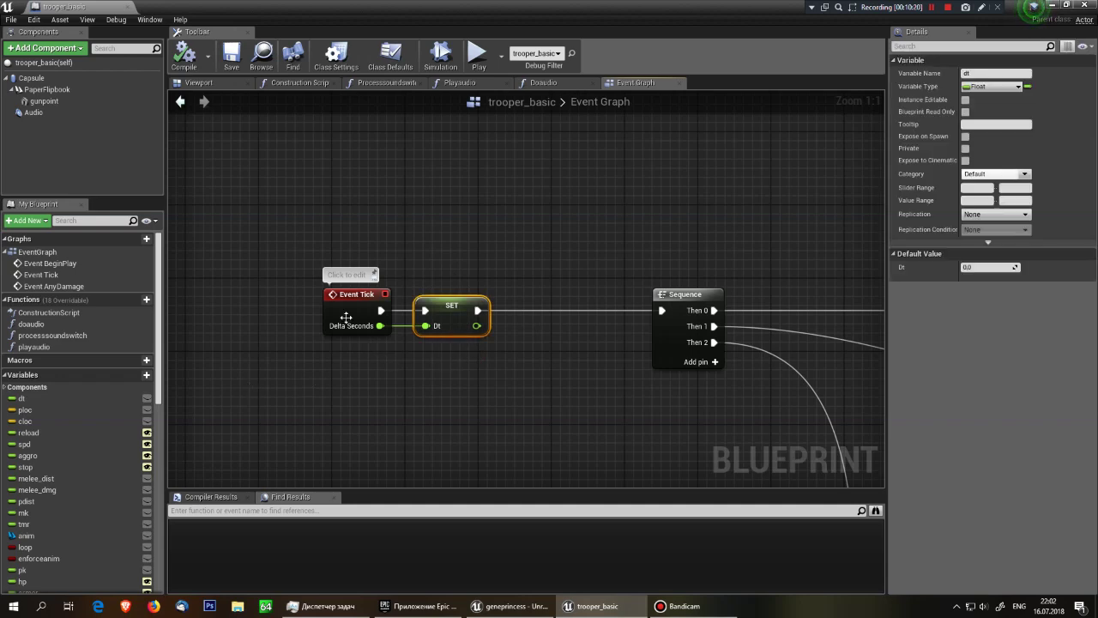
right_click_drag(611, 382, 319, 382)
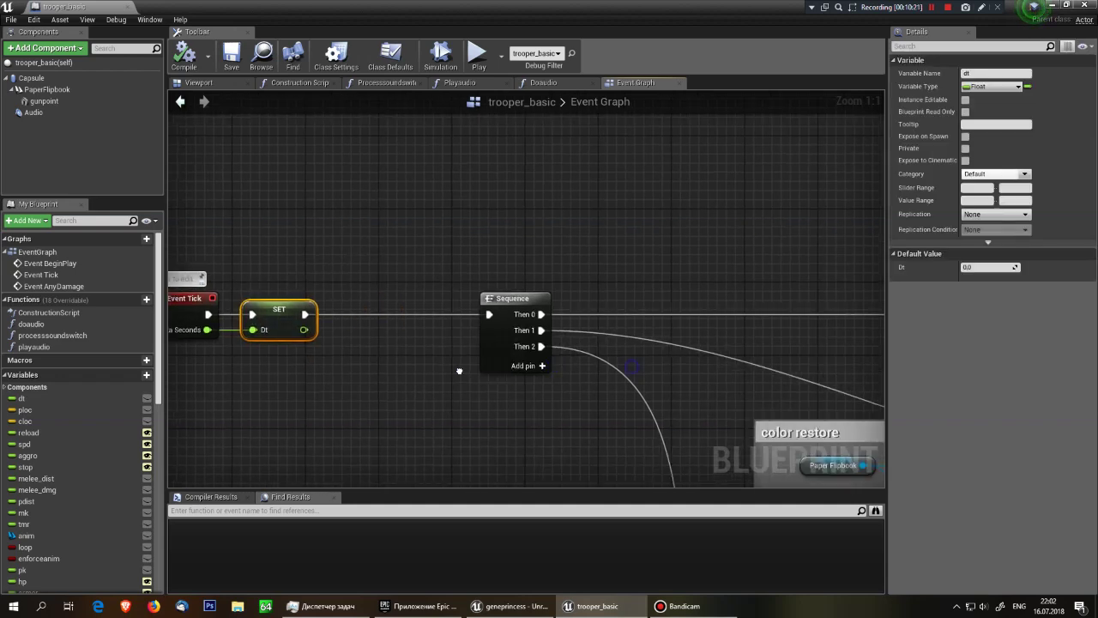
left_click_drag(323, 285, 379, 395)
scroll(554, 396, "down", 1)
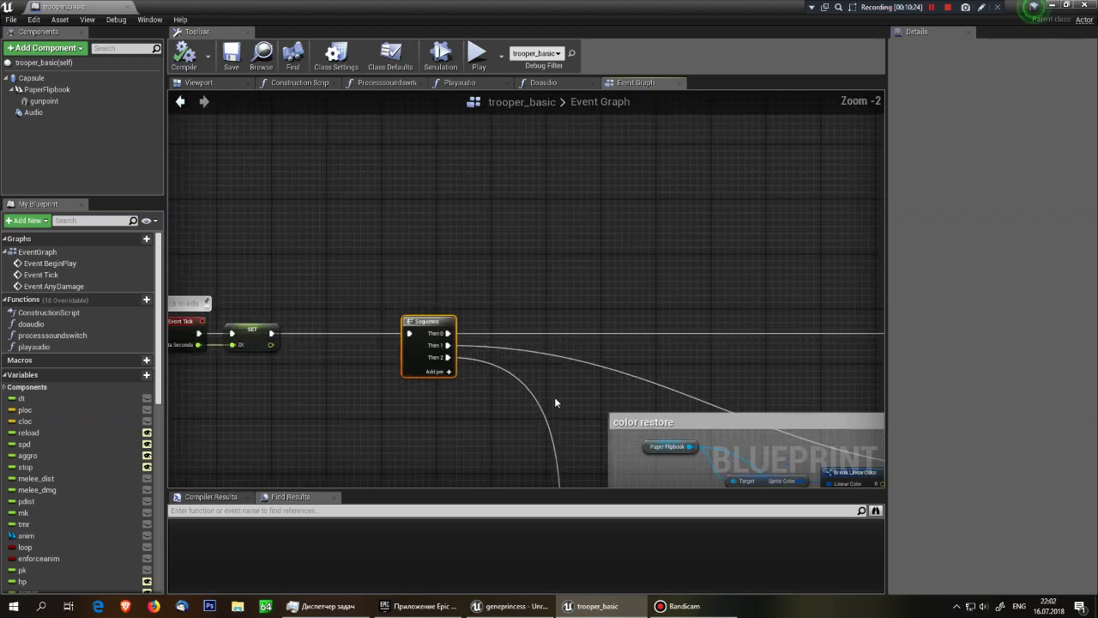
scroll(555, 397, "down", 1)
- Survey the color restore and death state blocks, then select the Hp compare and Branch
right_click_drag(554, 396, 388, 271)
scroll(388, 271, "down", 3)
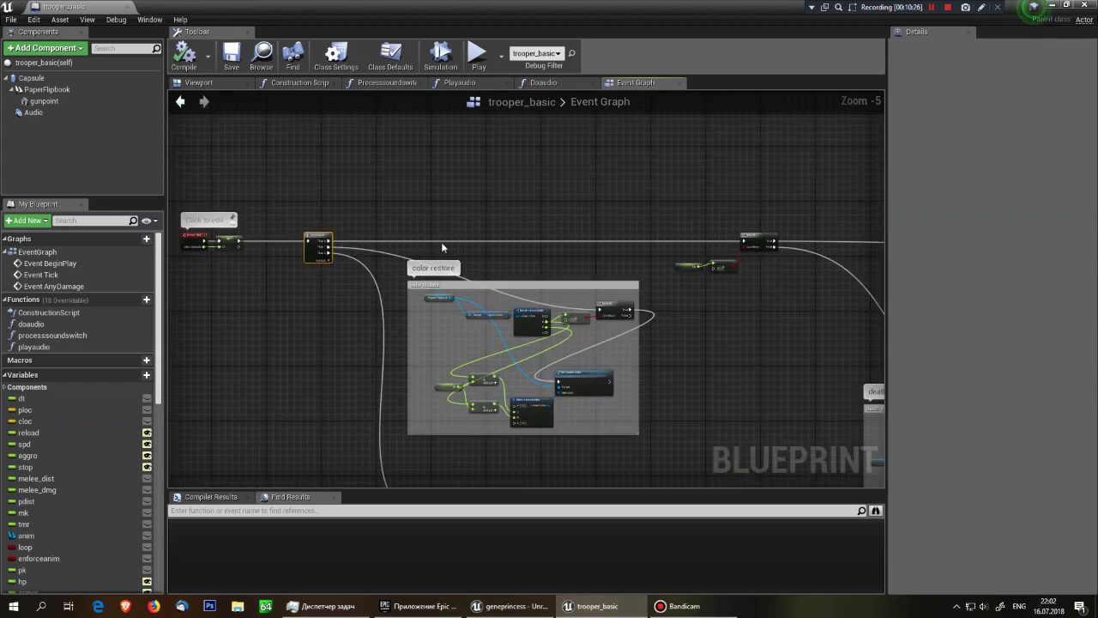
right_click_drag(441, 242, 243, 254)
scroll(391, 240, "up", 4)
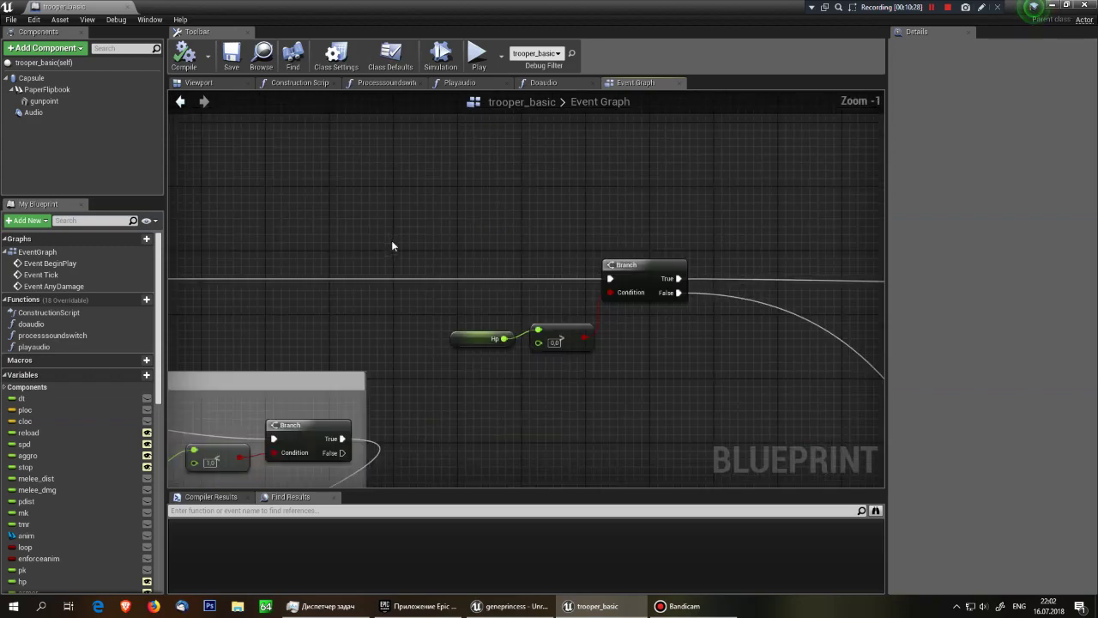
scroll(391, 241, "up", 1)
left_click_drag(563, 319, 695, 358)
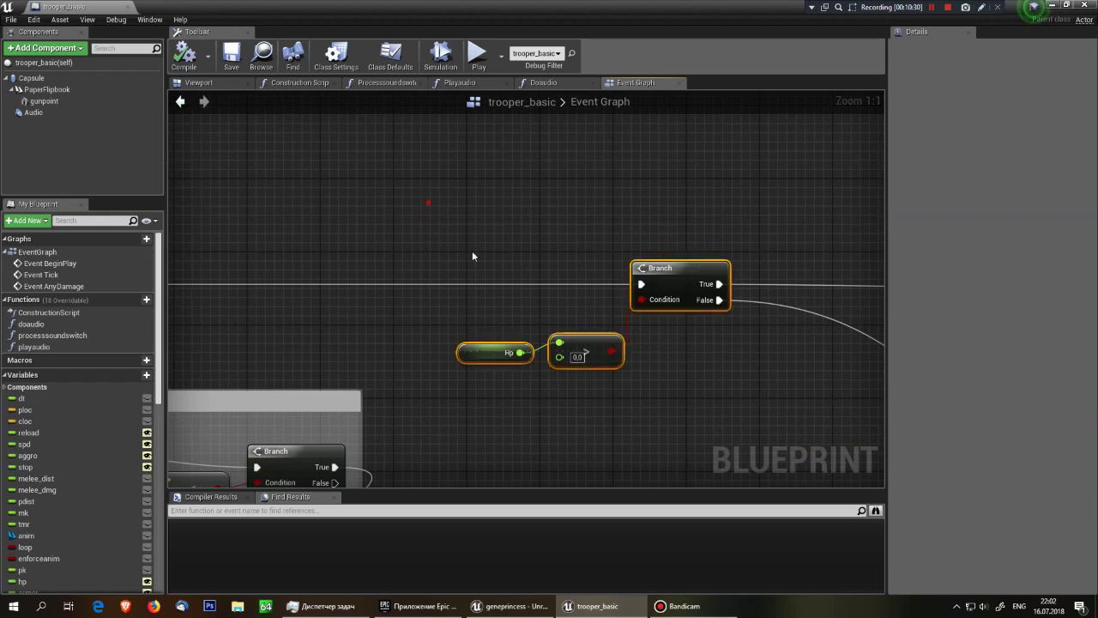
right_click_drag(752, 341, 492, 278)
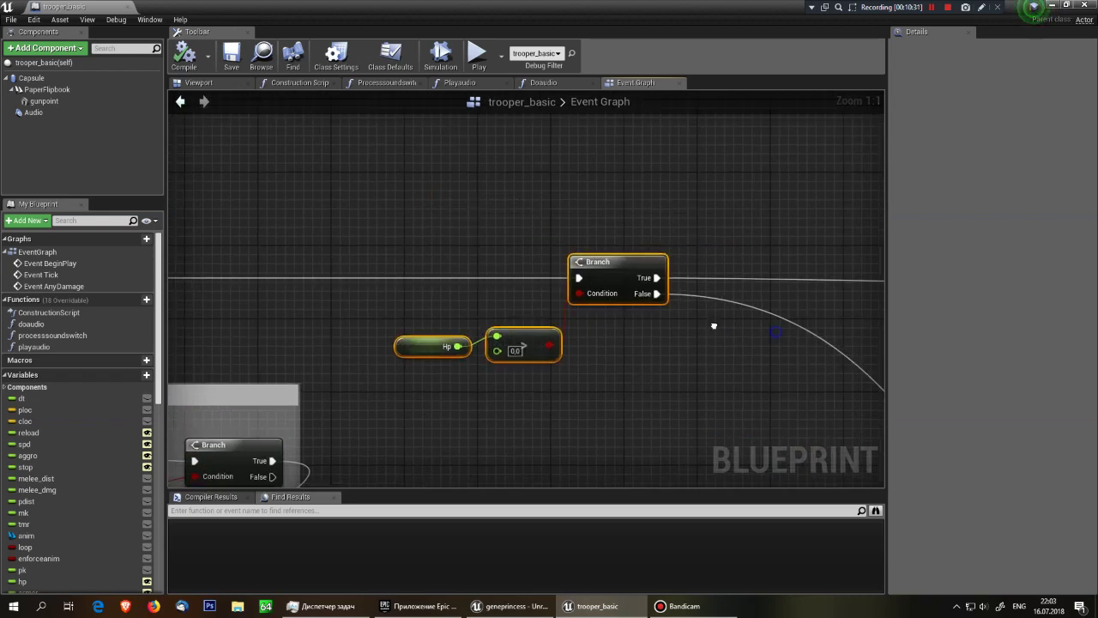
- Frame the death state block around Anim Death and Get Flipbook Length in Frames
scroll(544, 206, "down", 4)
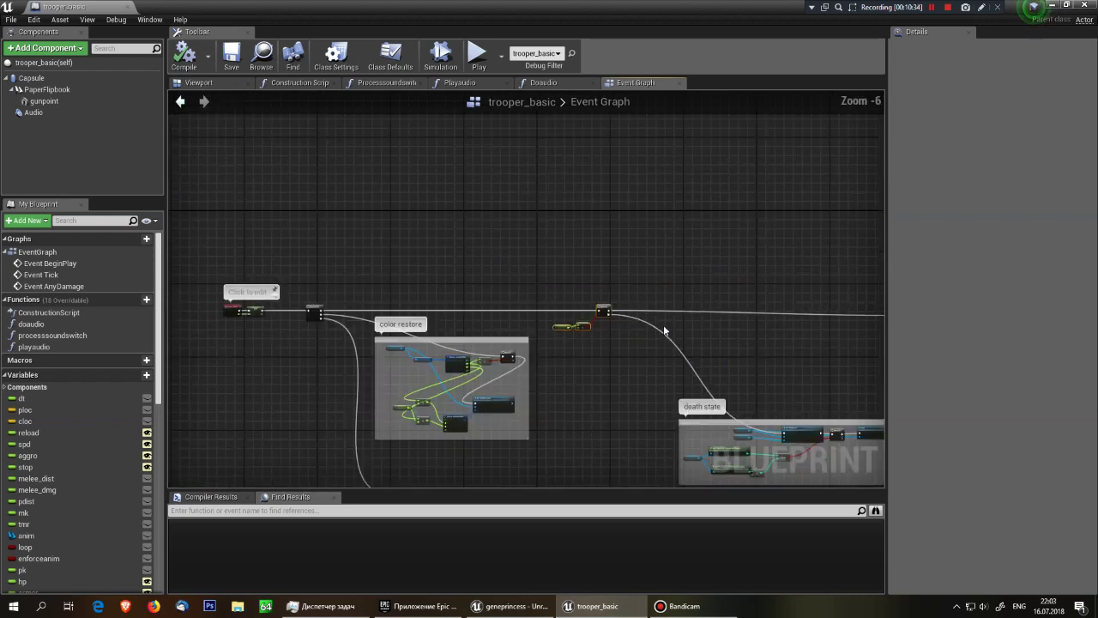
right_click_drag(736, 318, 583, 263)
scroll(517, 291, "up", 3)
scroll(516, 291, "down", 1)
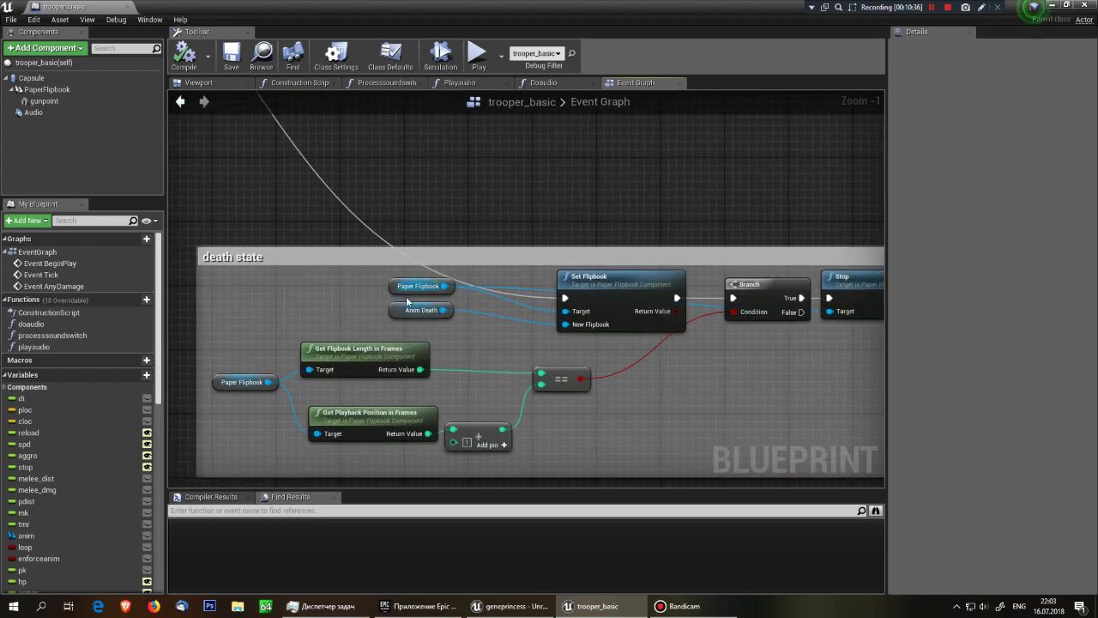
right_click_drag(517, 291, 638, 414)
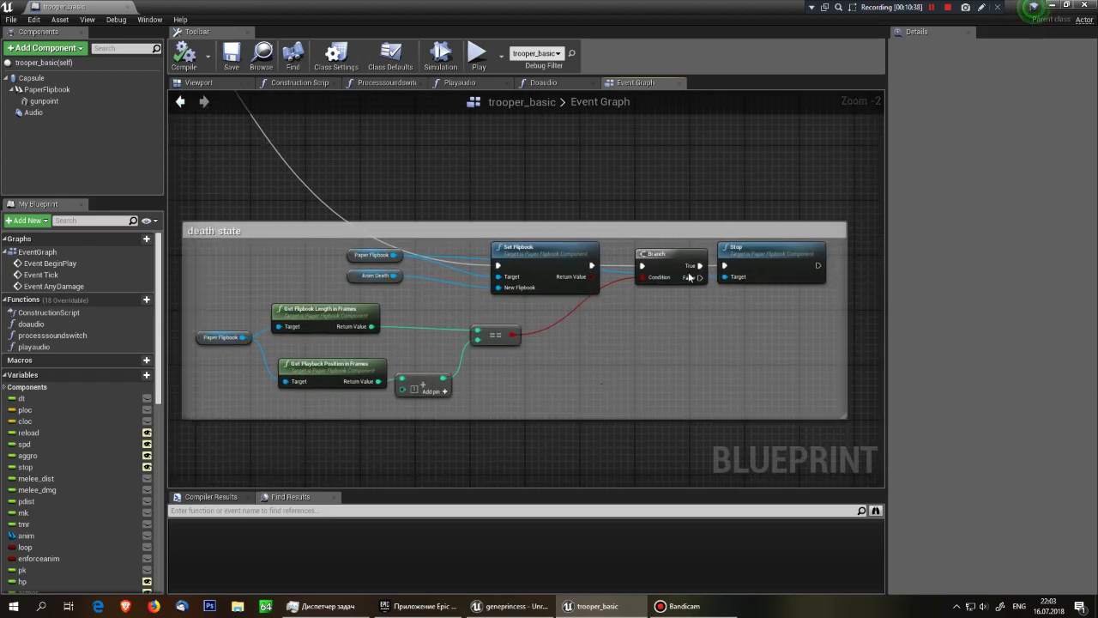
right_click_drag(637, 266, 633, 311)
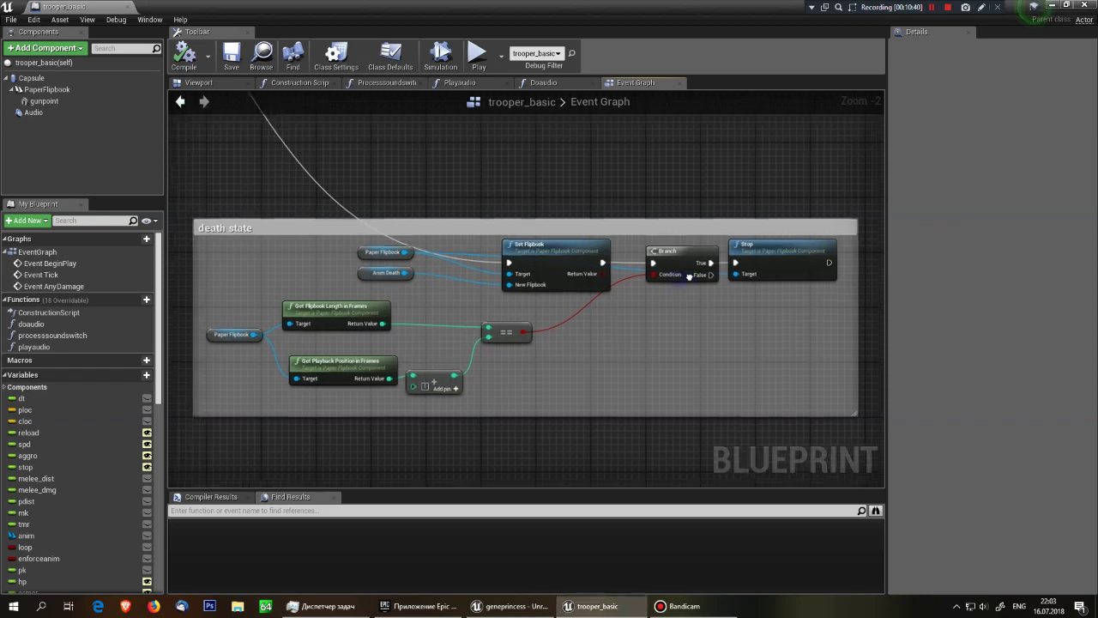
scroll(300, 327, "up", 2)
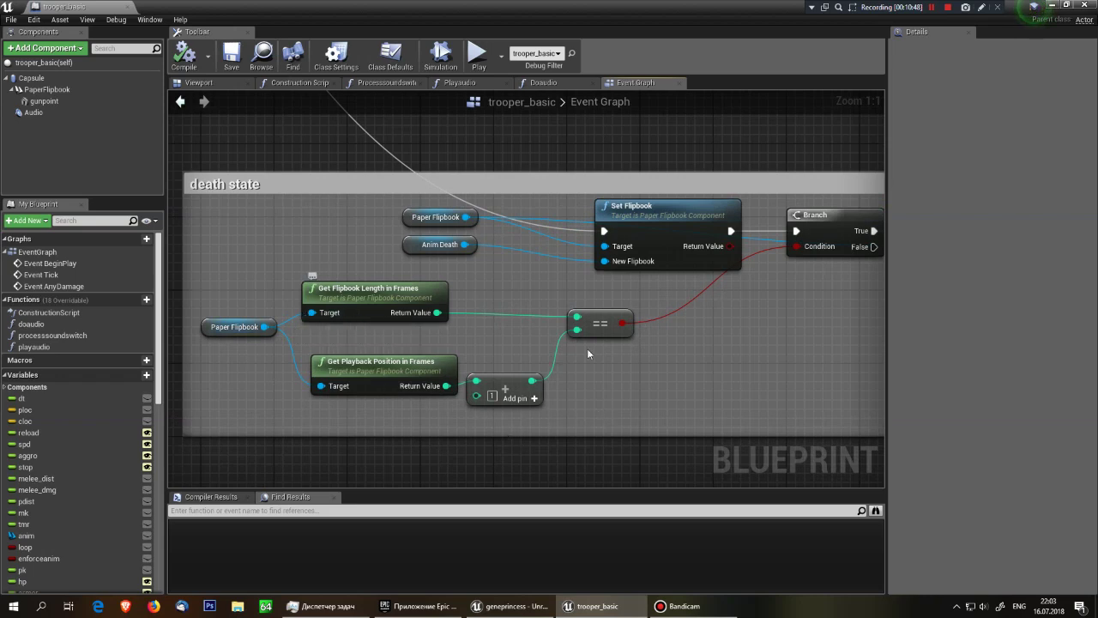
right_click_drag(521, 283, 511, 273)
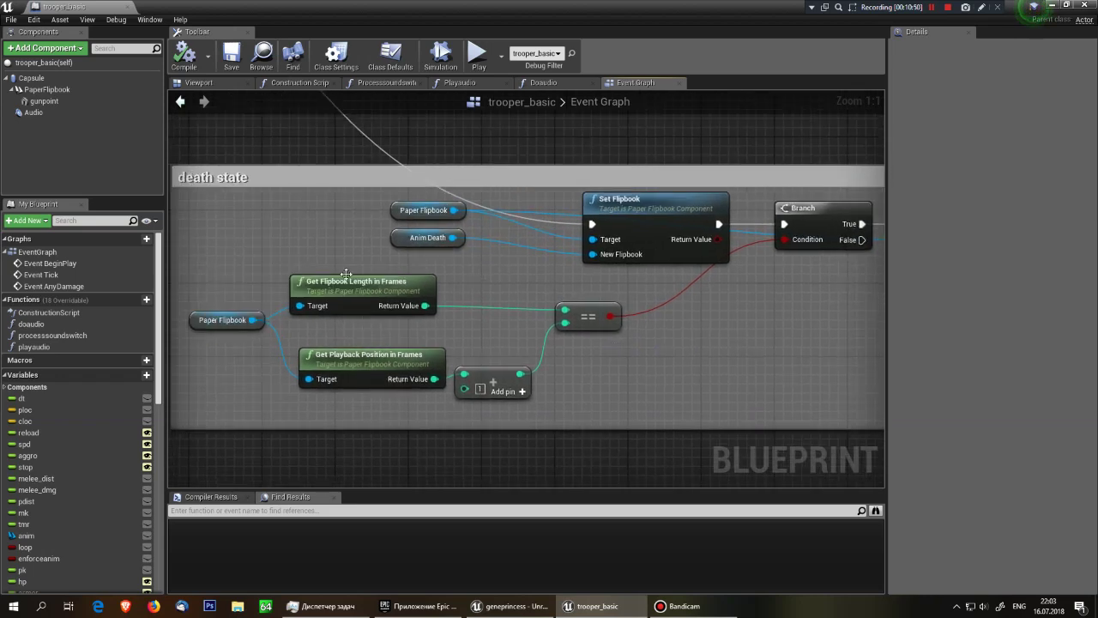
right_click_drag(346, 273, 314, 309)
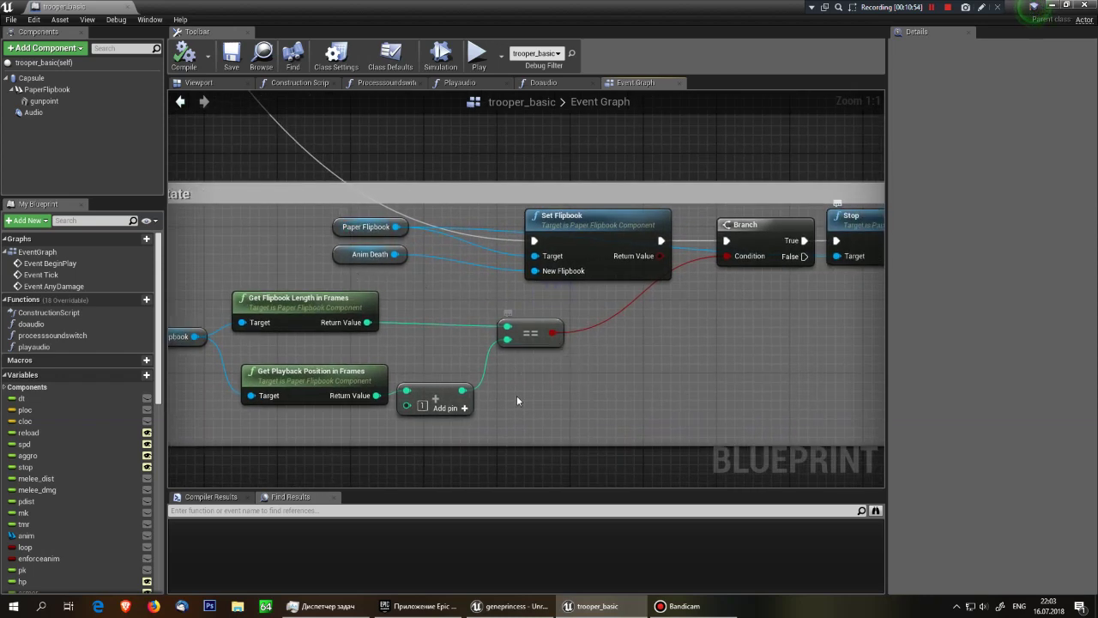
right_click_drag(517, 401, 584, 400)
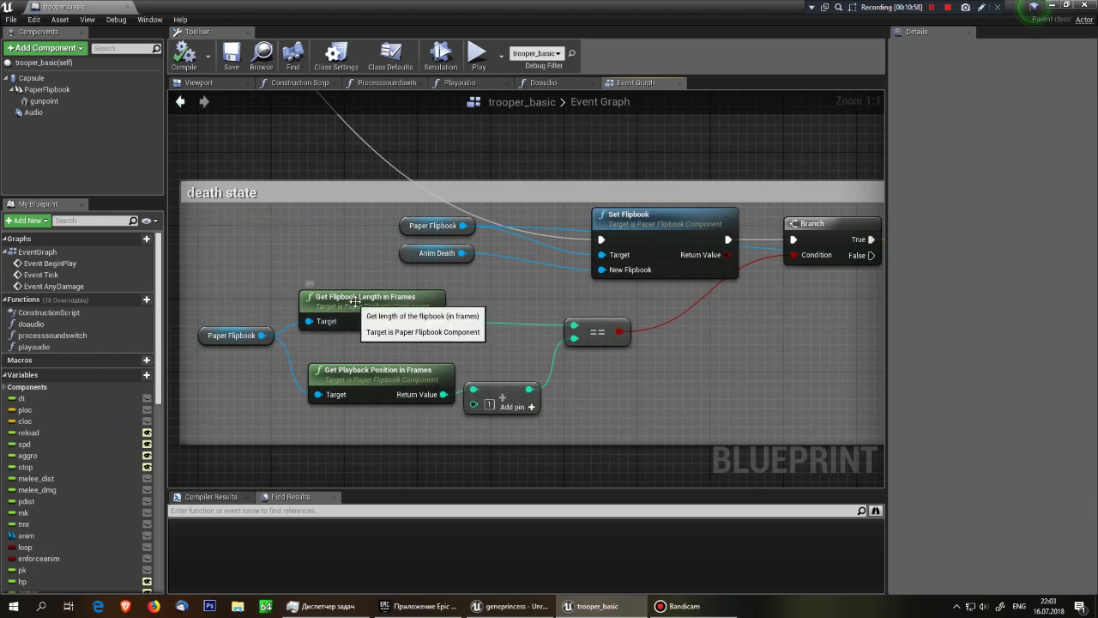
- Shift Get Flipbook Length in Frames slightly right, then select the Stop node
left_click_drag(355, 301, 389, 303)
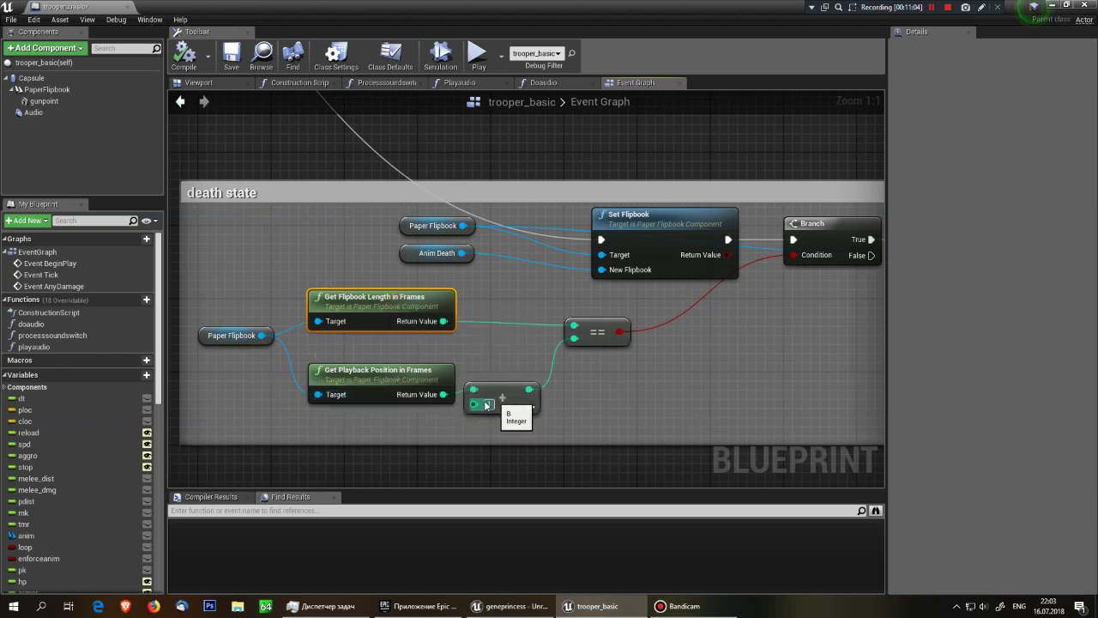
left_click(483, 432)
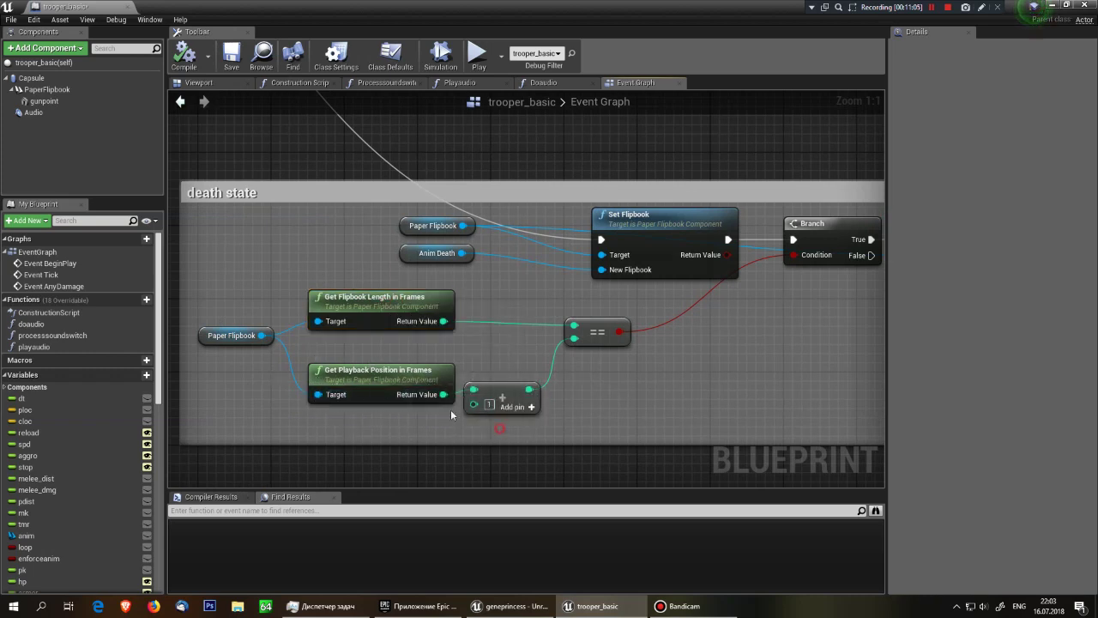
left_click(340, 297)
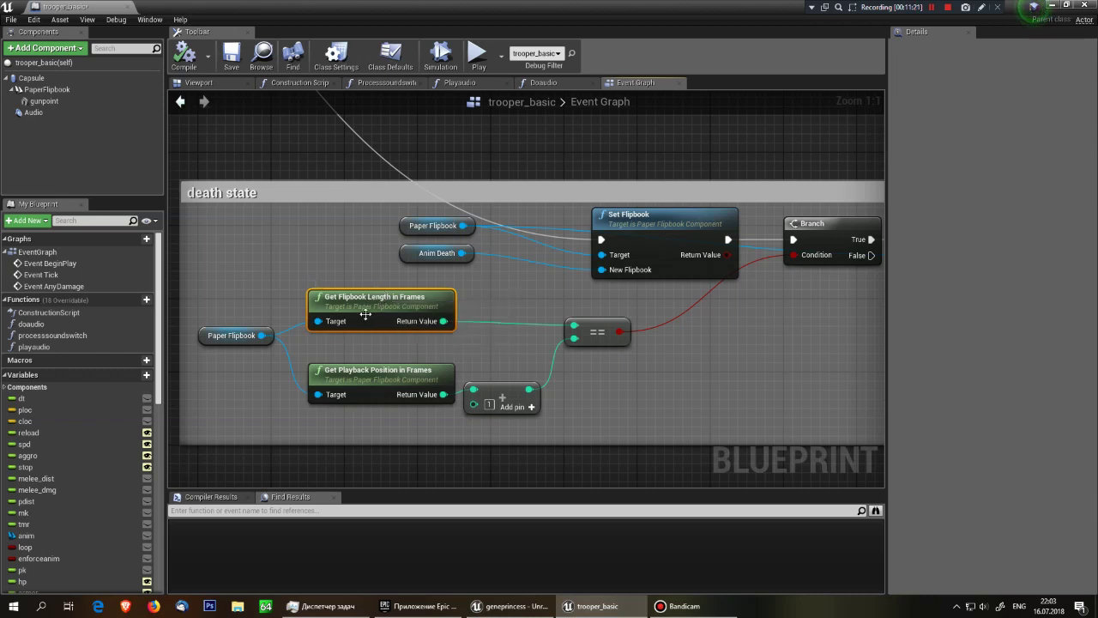
right_click_drag(636, 341, 391, 387)
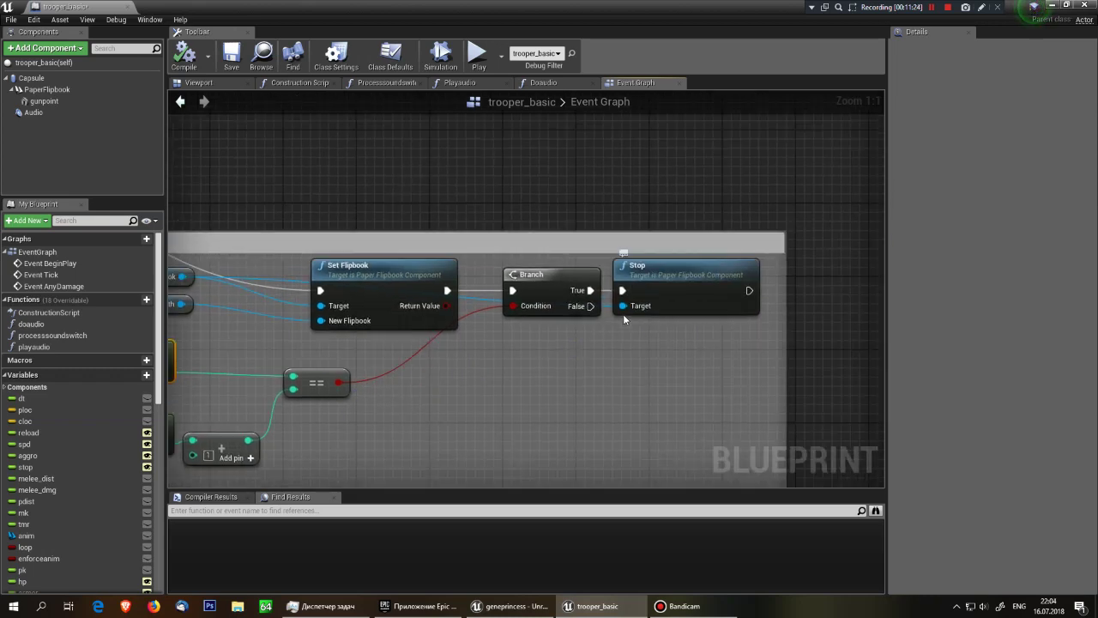
left_click(696, 283)
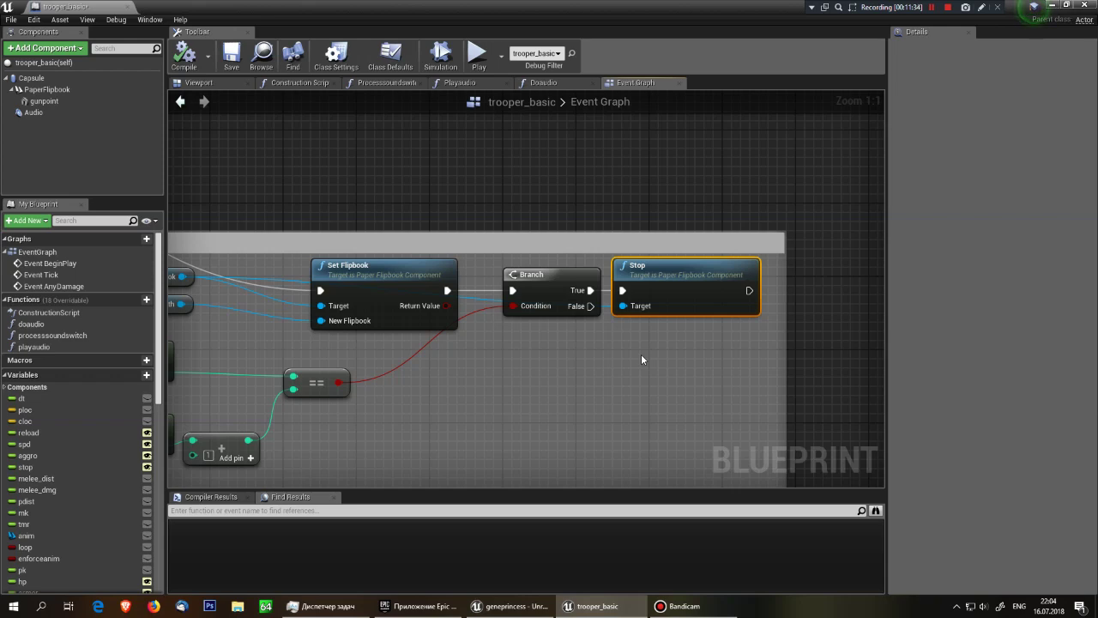
scroll(641, 354, "down", 4)
- Pan past the Sequence's Then 0–8 outputs to the initial preparations block
scroll(601, 294, "down", 3)
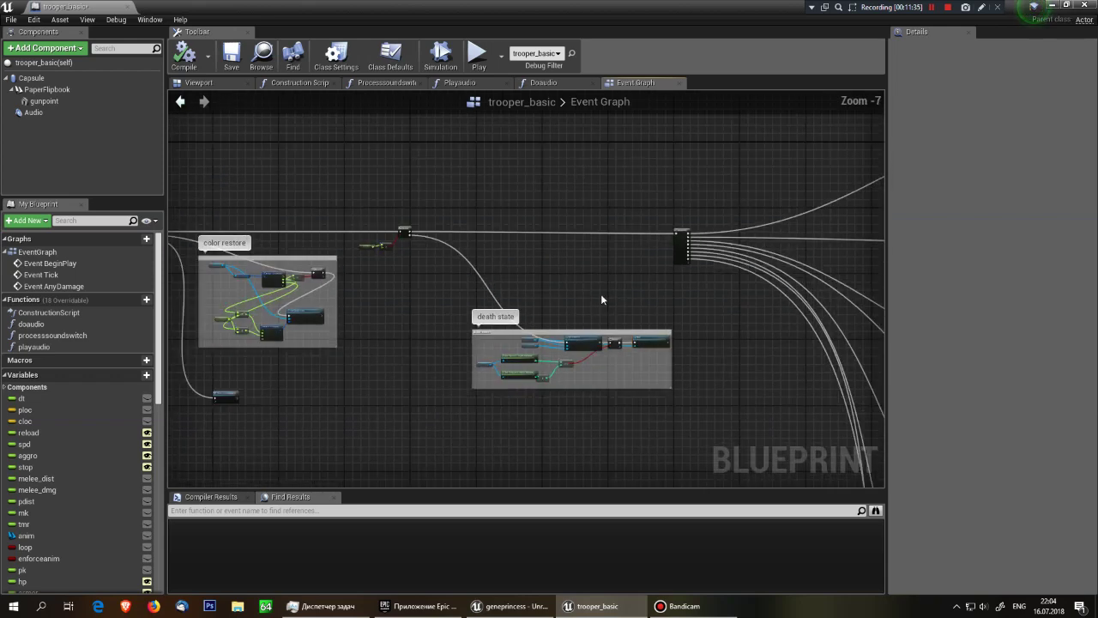
scroll(380, 245, "up", 4)
scroll(531, 292, "up", 3)
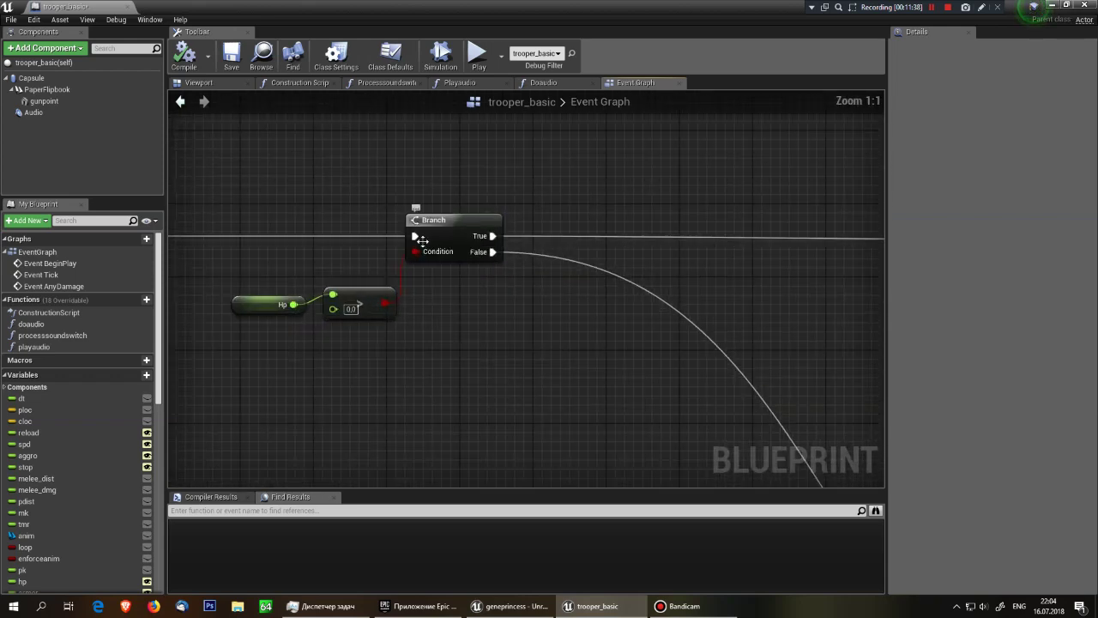
mouse_move(667, 237)
right_mouse_down()
mouse_move(395, 234)
mouse_move(344, 220)
right_mouse_up()
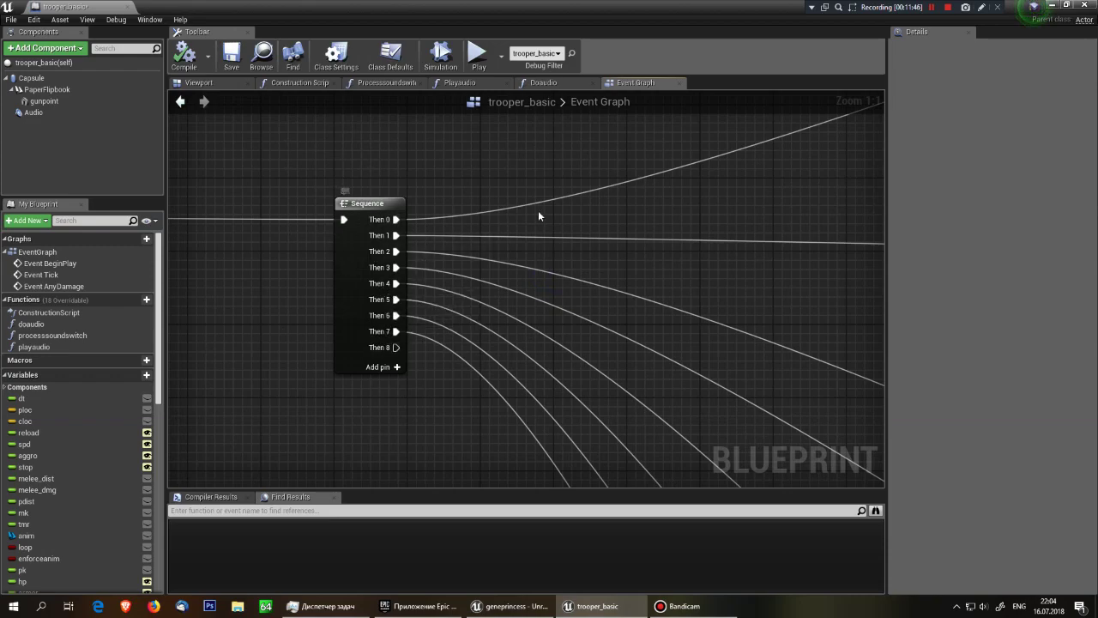
scroll(538, 211, "down", 3)
mouse_move(712, 257)
right_mouse_down()
mouse_move(391, 375)
mouse_move(223, 372)
right_mouse_up()
scroll(452, 363, "up", 3)
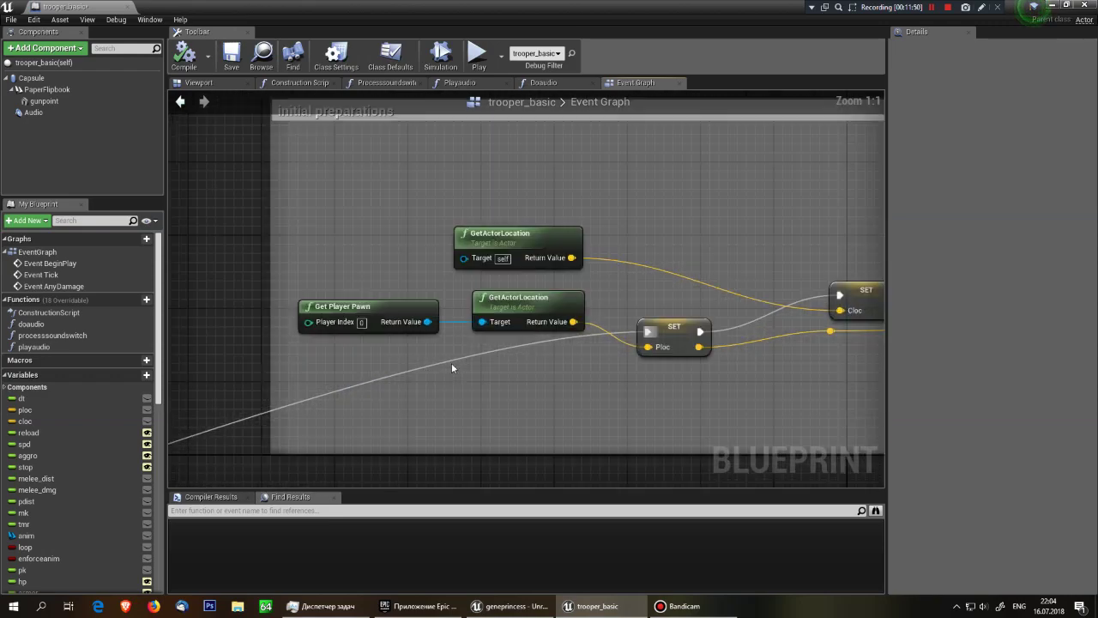
- Inspect the Break Vector, VectorLength and Branch nodes that compute Pdist
right_click_drag(585, 234, 504, 228)
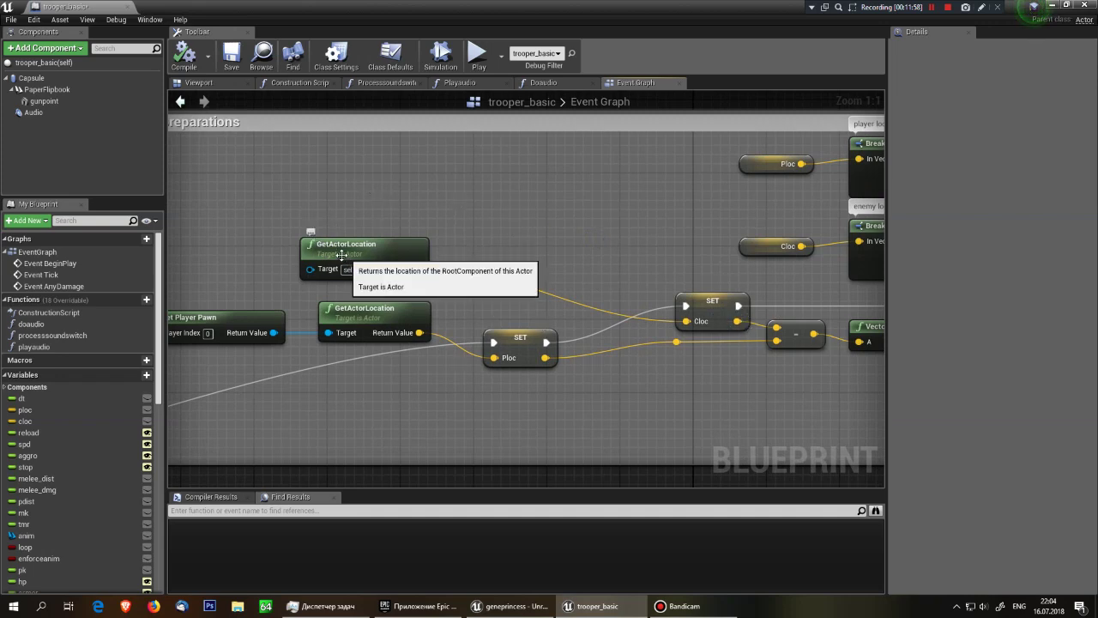
right_click_drag(320, 378, 377, 381)
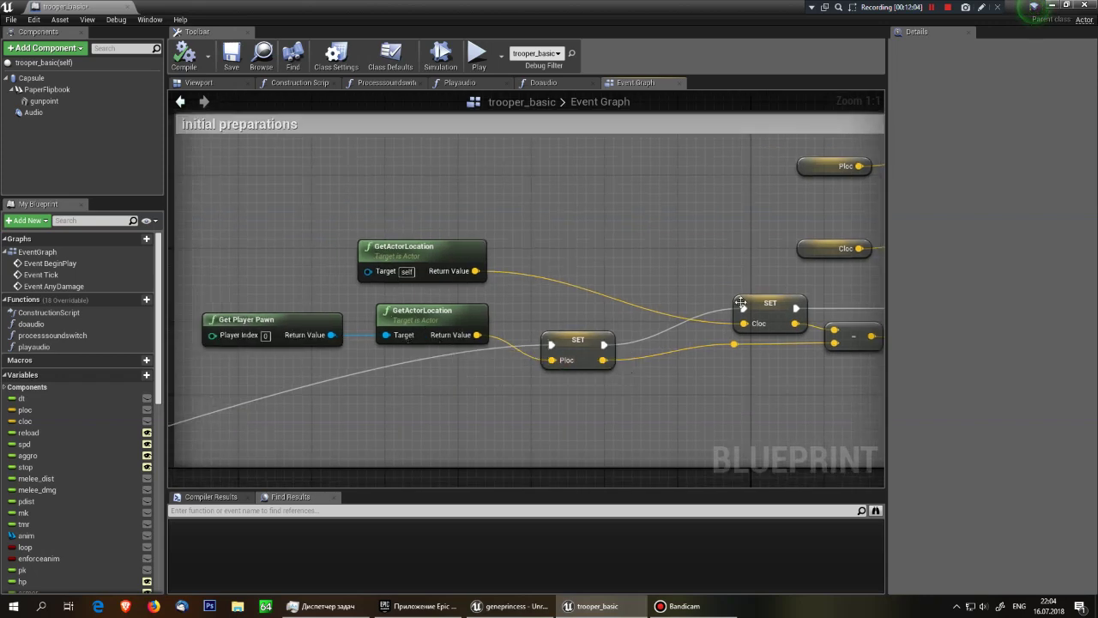
right_click_drag(763, 359, 465, 381)
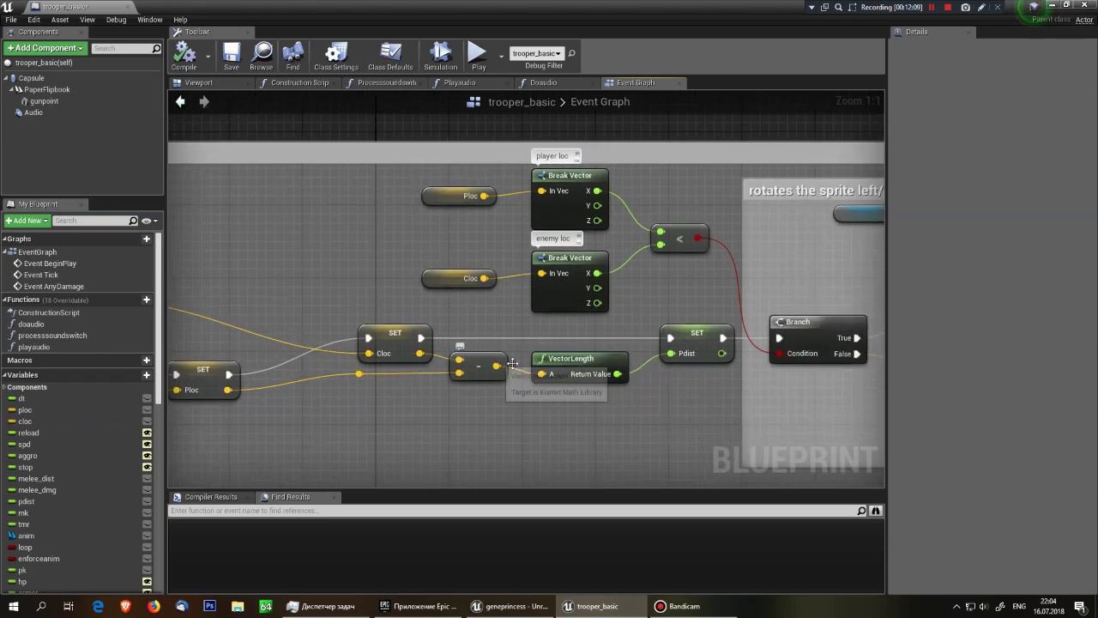
left_click(571, 361)
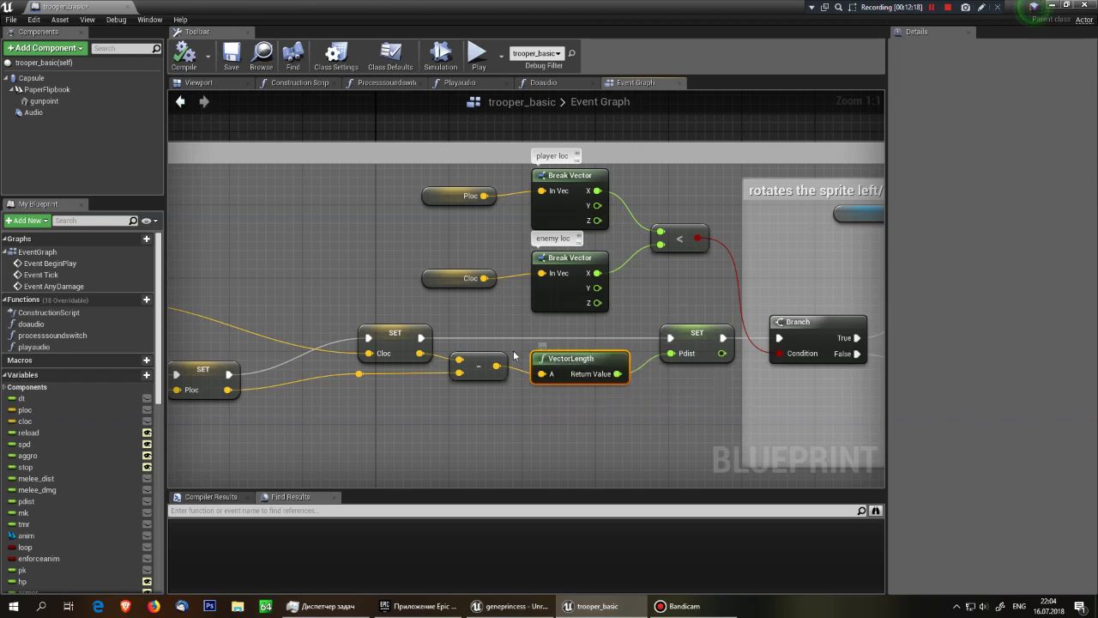
right_click_drag(665, 176, 601, 225)
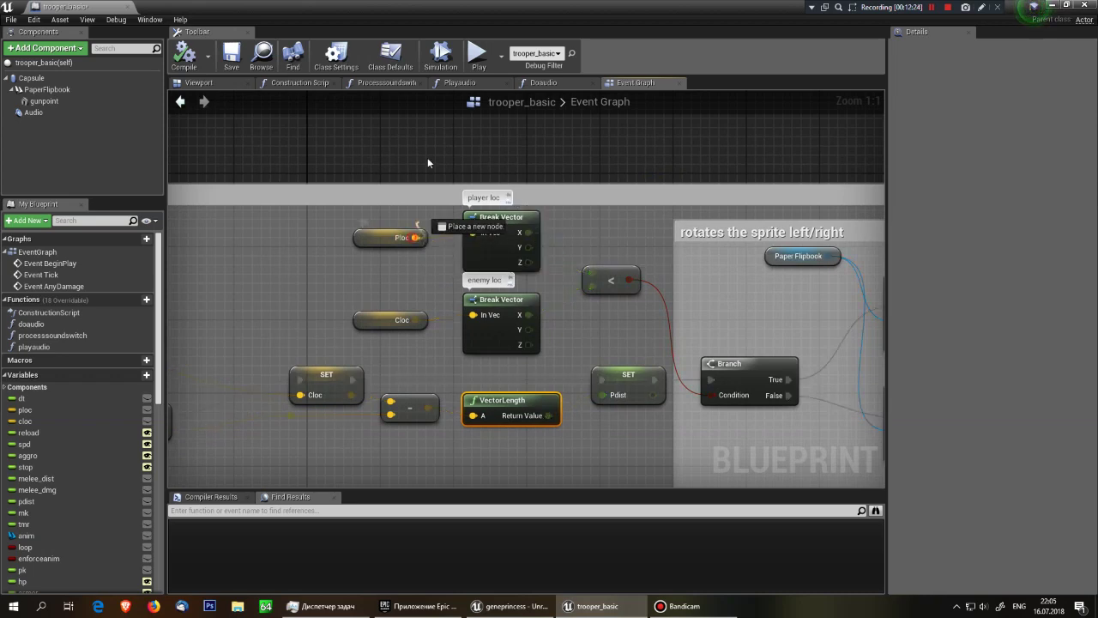
- Wire the Ploc and Cloc Break Vector X values into the < comparison
left_click_drag(416, 238, 429, 142)
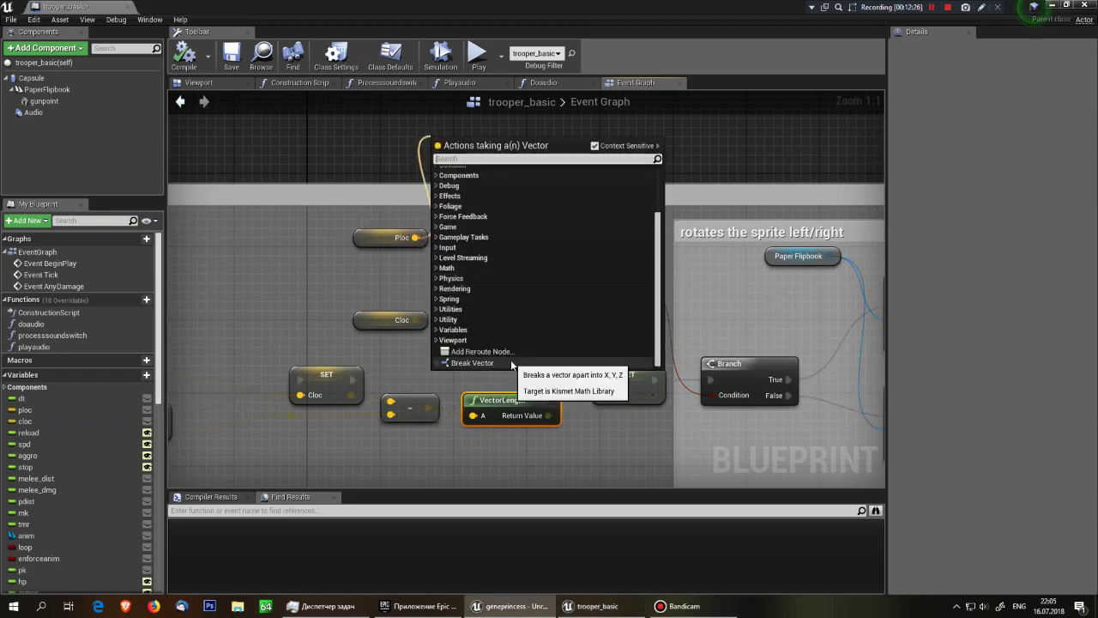
left_click(243, 292)
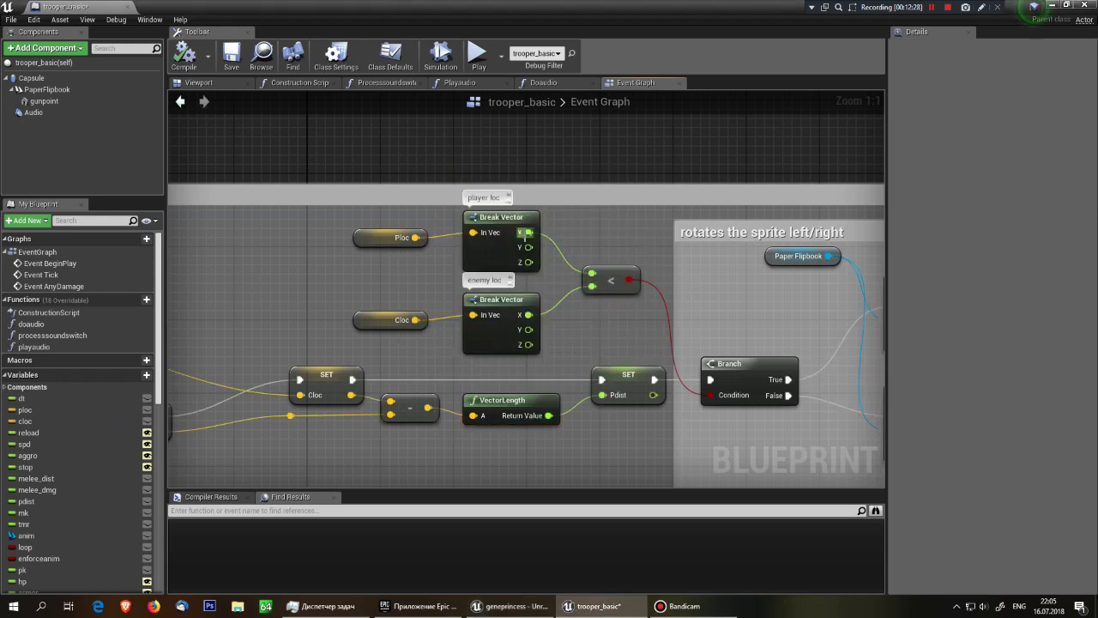
left_click_drag(529, 232, 592, 273)
- Inspect the SetRelativeRotation and Pk SET nodes, selecting the 180-degree rotation
right_click_drag(674, 234, 592, 232)
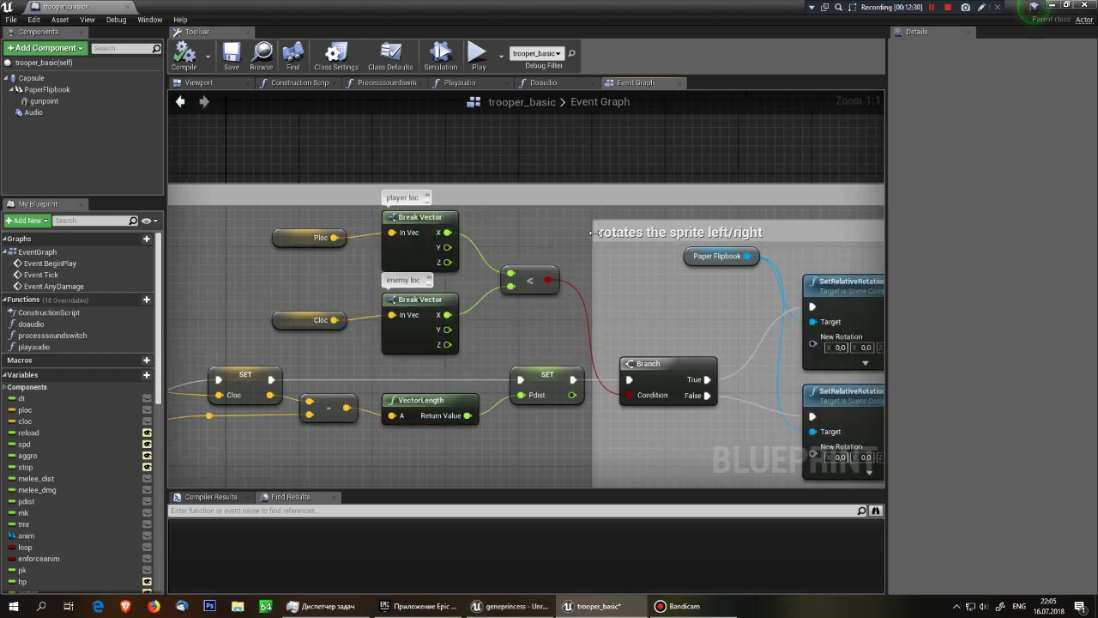
right_click_drag(698, 336, 667, 336)
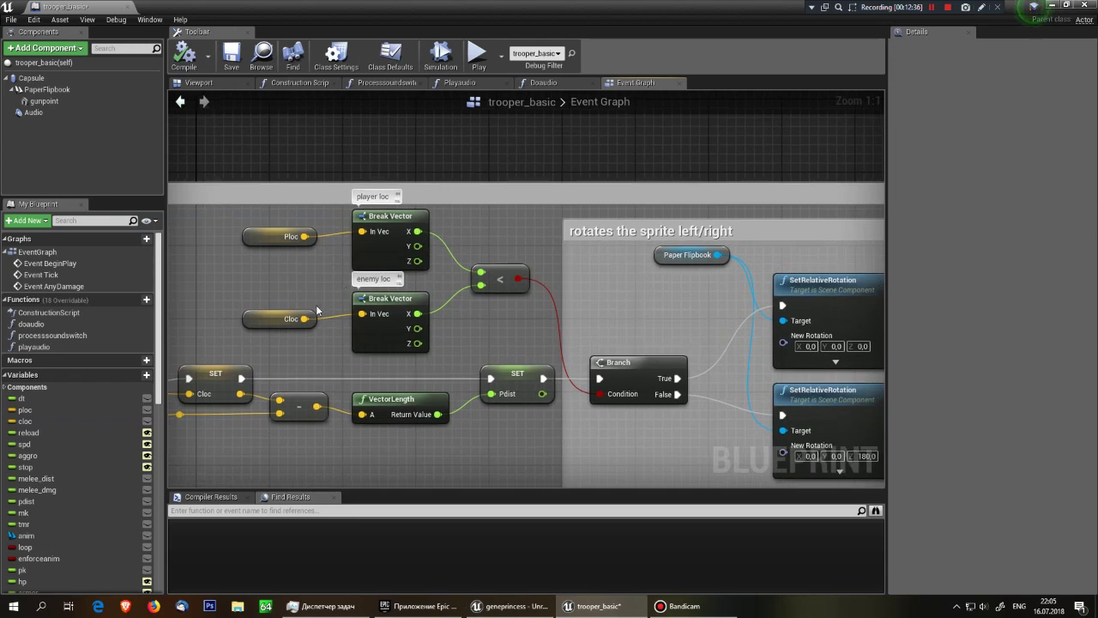
mouse_move(670, 322)
right_mouse_down()
mouse_move(513, 322)
mouse_move(442, 281)
mouse_move(697, 283)
mouse_move(471, 286)
mouse_move(540, 284)
right_mouse_up()
scroll(697, 288, "down", 1)
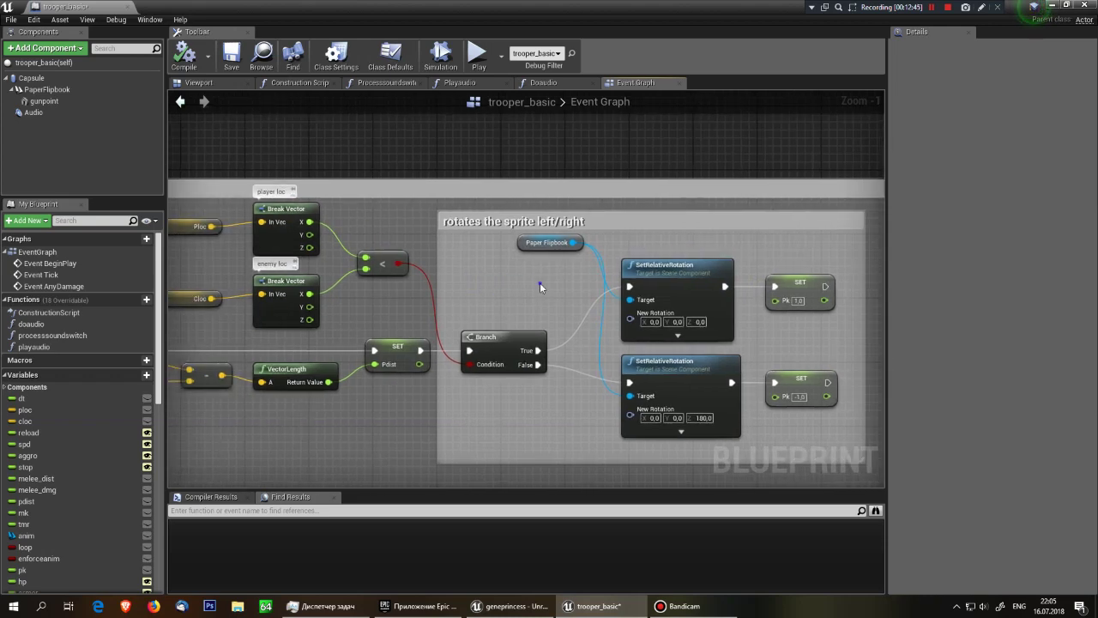
right_click_drag(539, 282, 372, 273)
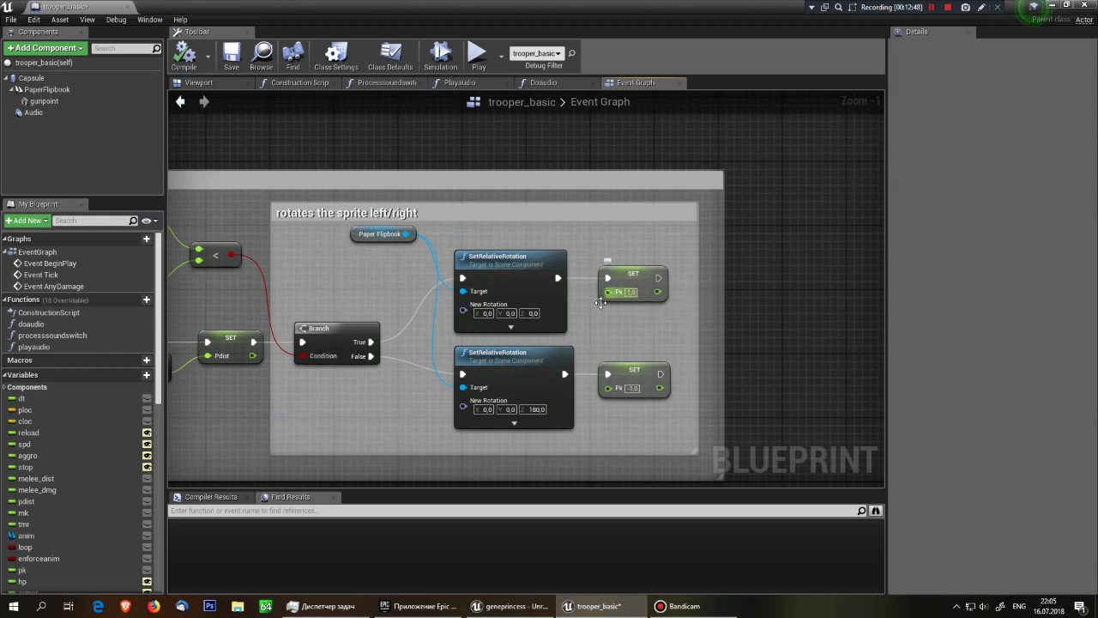
scroll(613, 255, "up", 1)
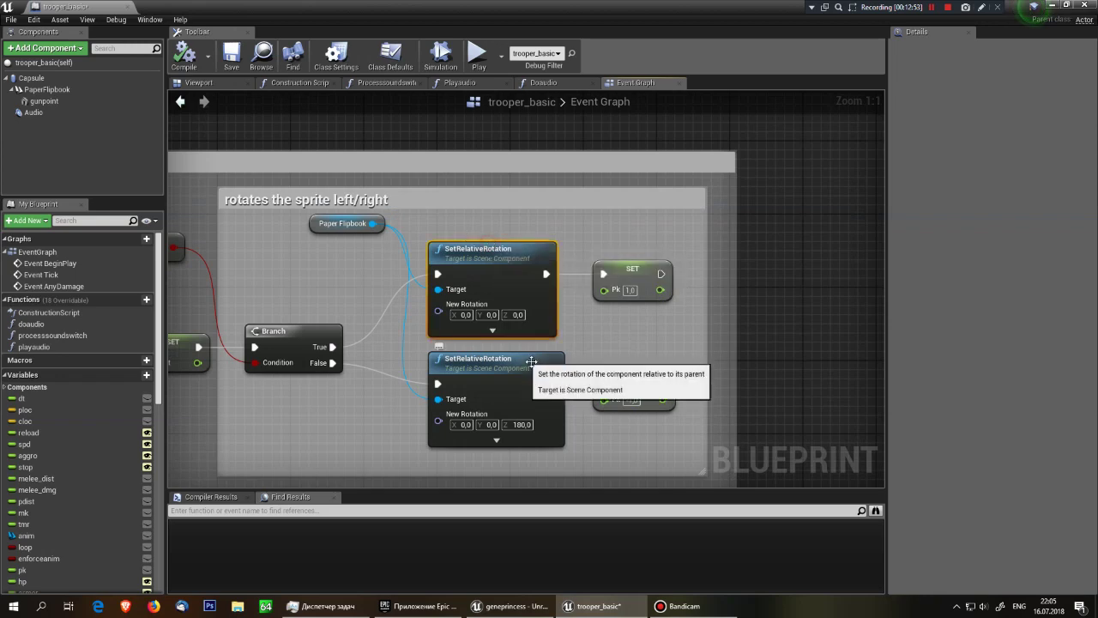
left_click(481, 359)
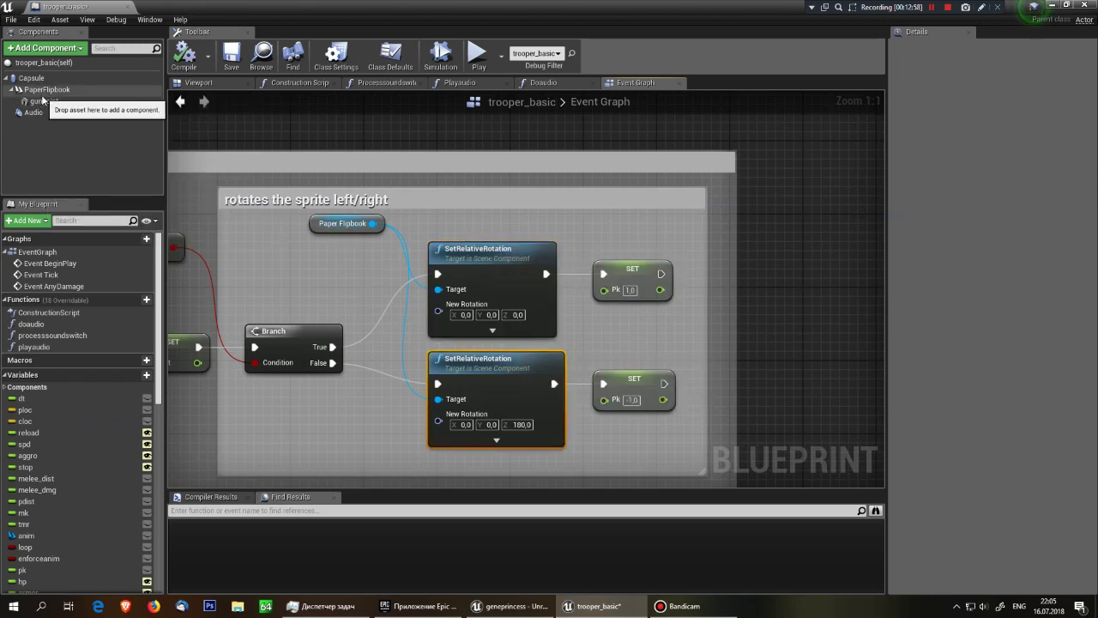
- Bring the action selector comment and its AND and Branch nodes into view
scroll(416, 340, "down", 8)
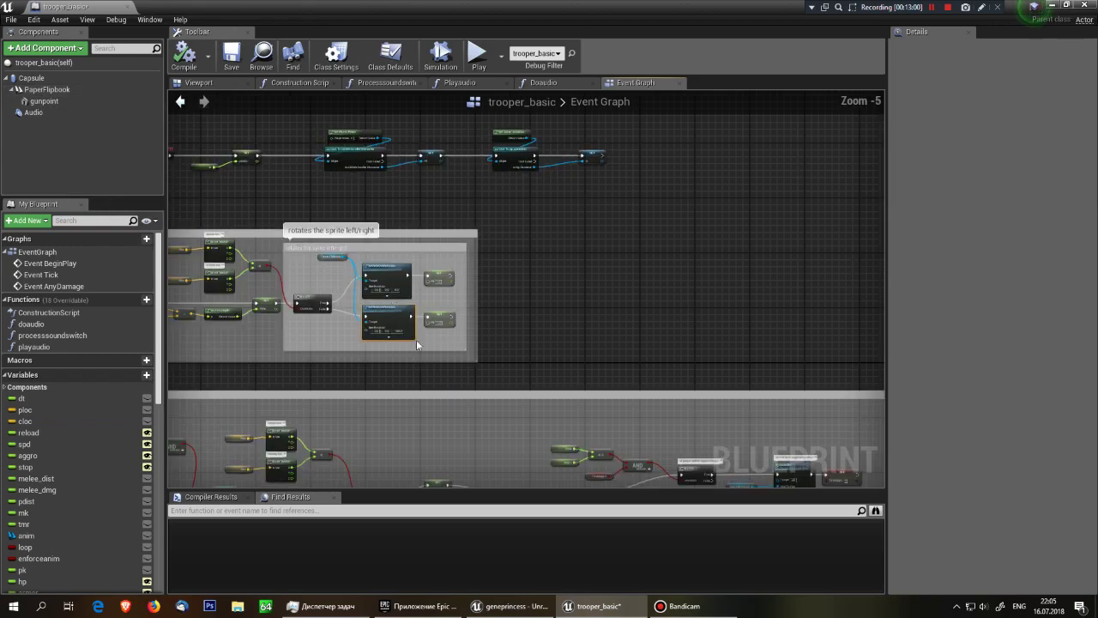
scroll(689, 256, "up", 3)
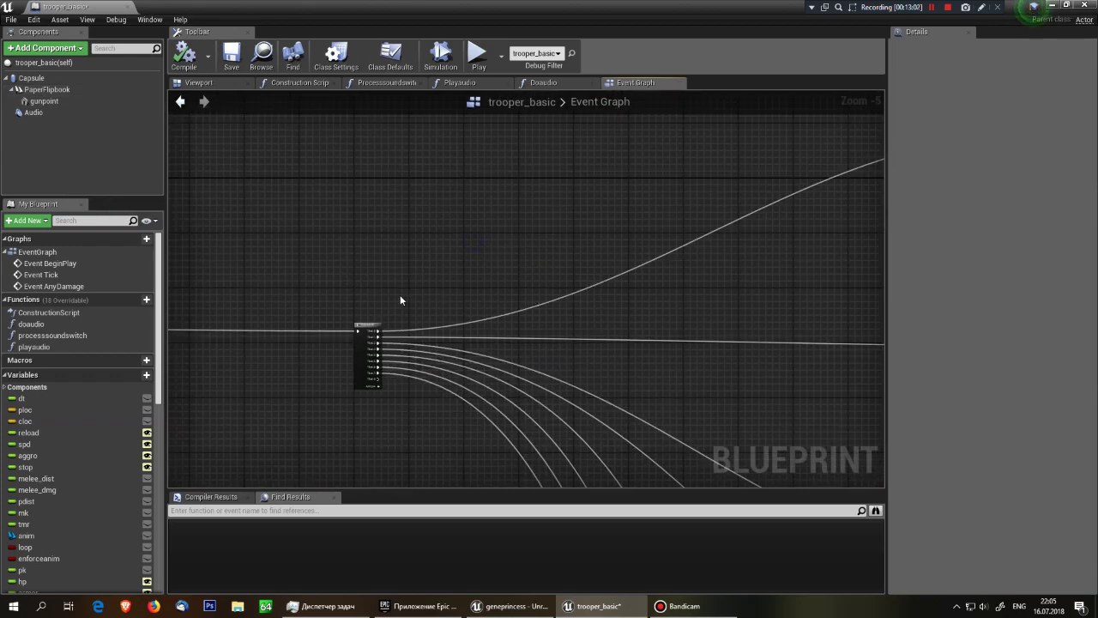
scroll(400, 233, "up", 4)
mouse_move(661, 370)
right_mouse_down()
mouse_move(481, 248)
mouse_move(309, 353)
right_mouse_up()
scroll(480, 248, "down", 3)
scroll(309, 353, "up", 1)
scroll(309, 353, "up", 1)
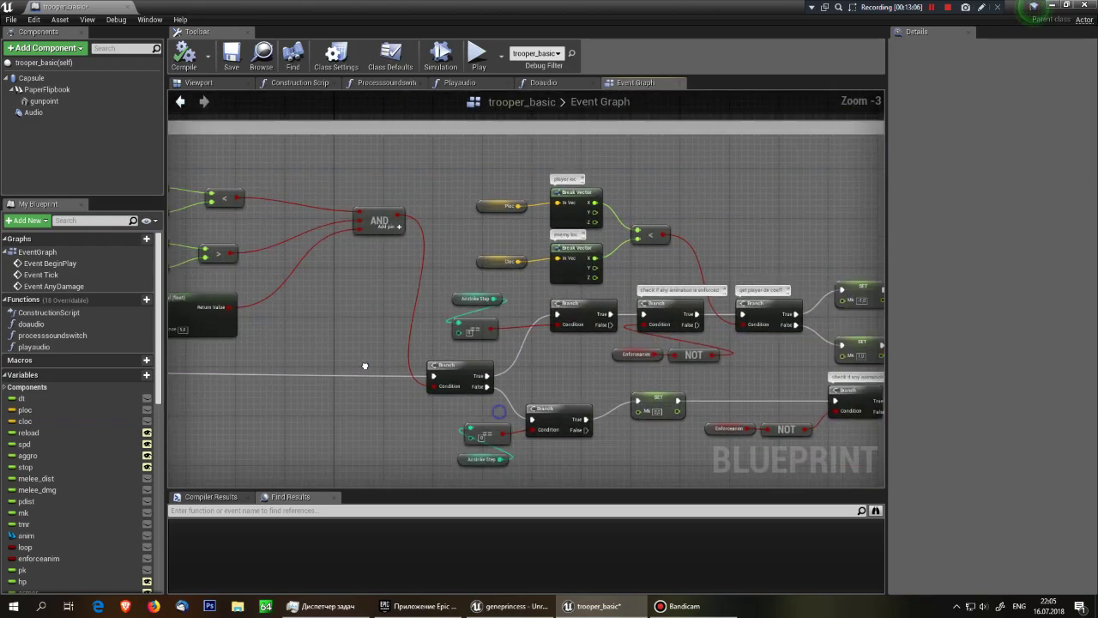
right_click_drag(463, 369, 354, 337)
- Inspect the Pdist variable's details (default 0,0) and select the < comparison node
scroll(411, 401, "up", 2)
right_click_drag(312, 405, 666, 417)
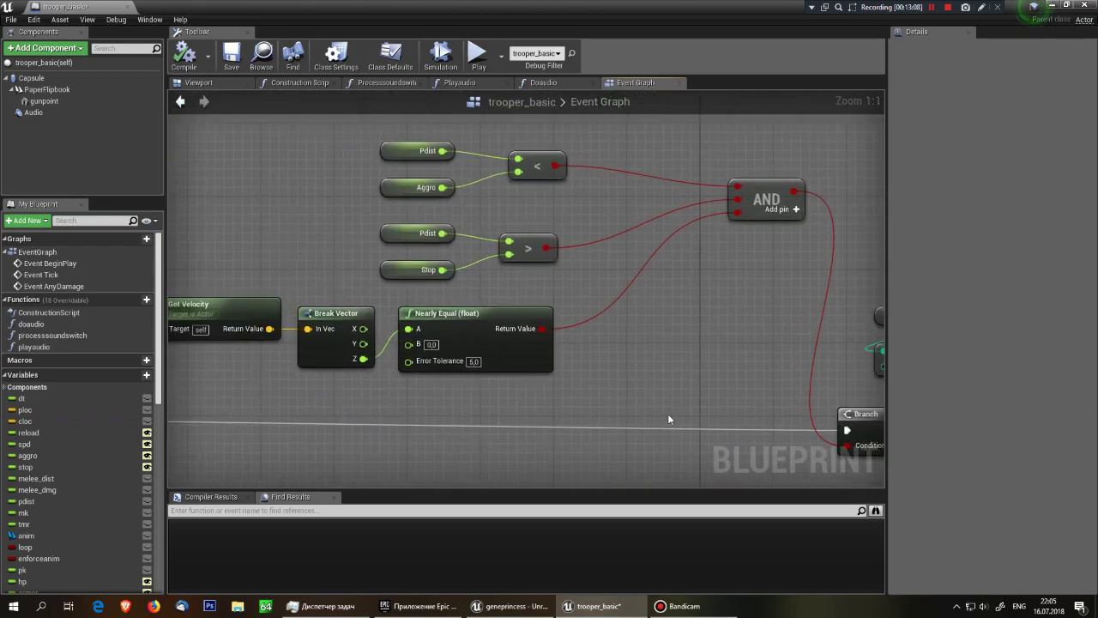
scroll(666, 351, "down", 2)
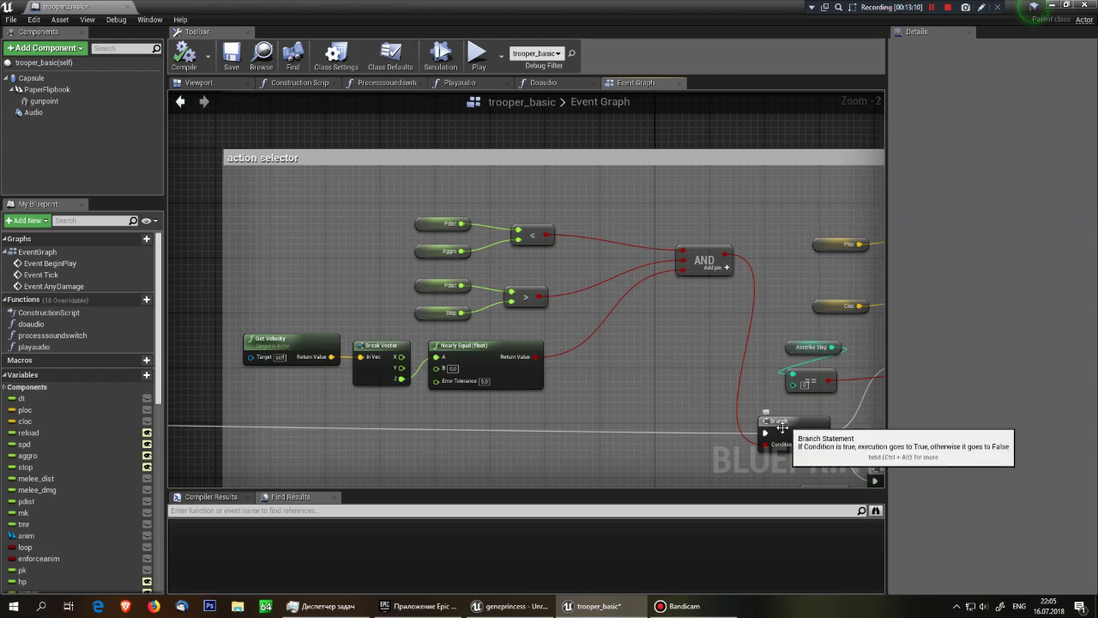
scroll(467, 225, "up", 1)
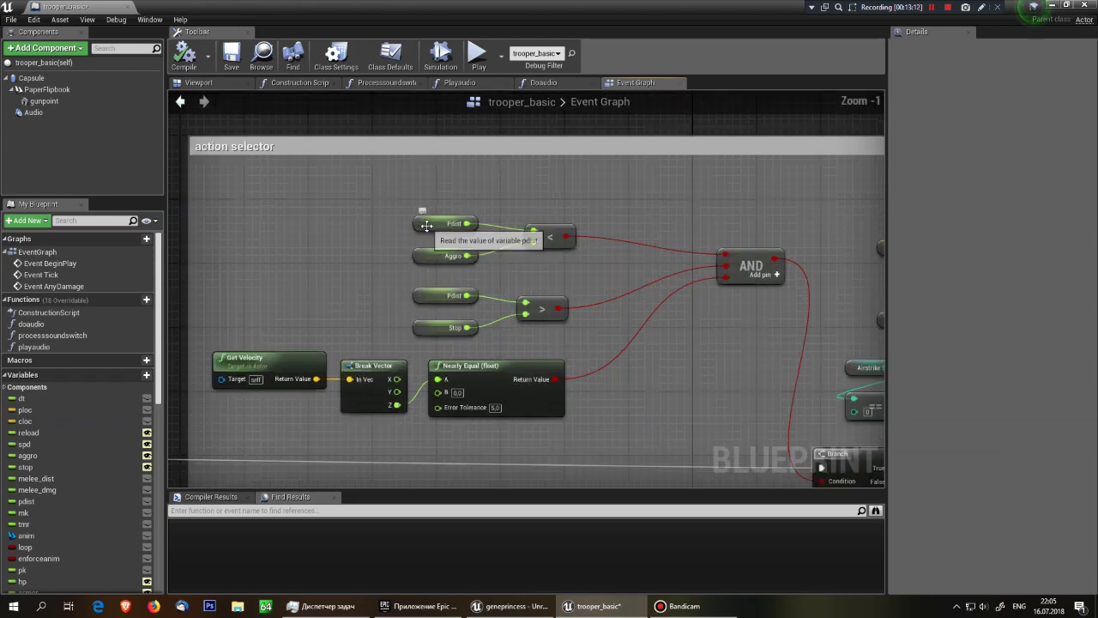
scroll(468, 225, "up", 1)
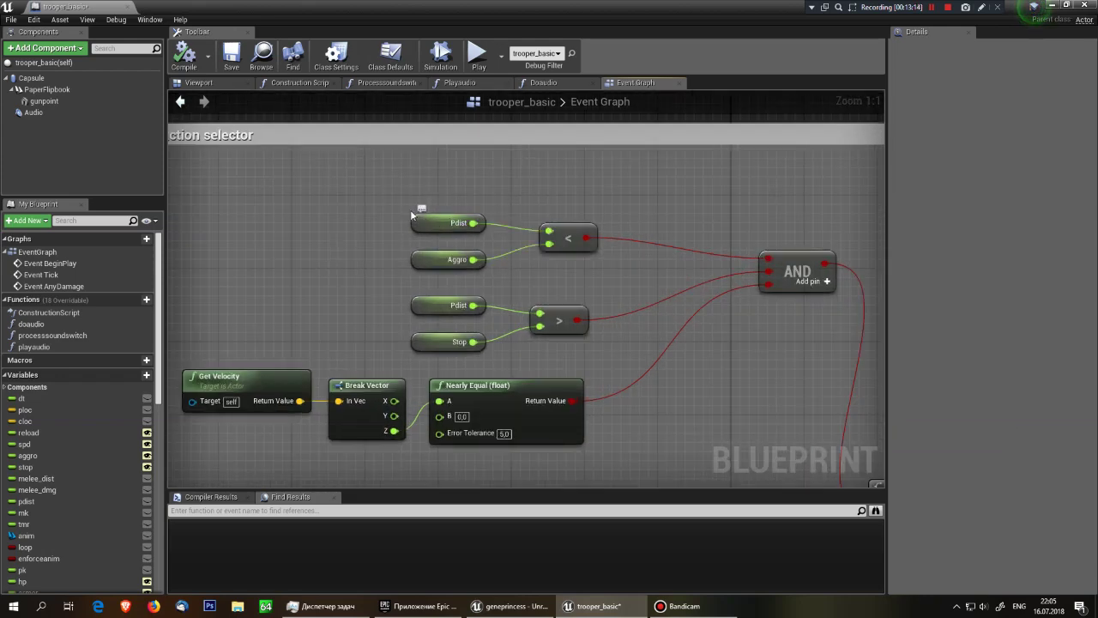
left_click(442, 223)
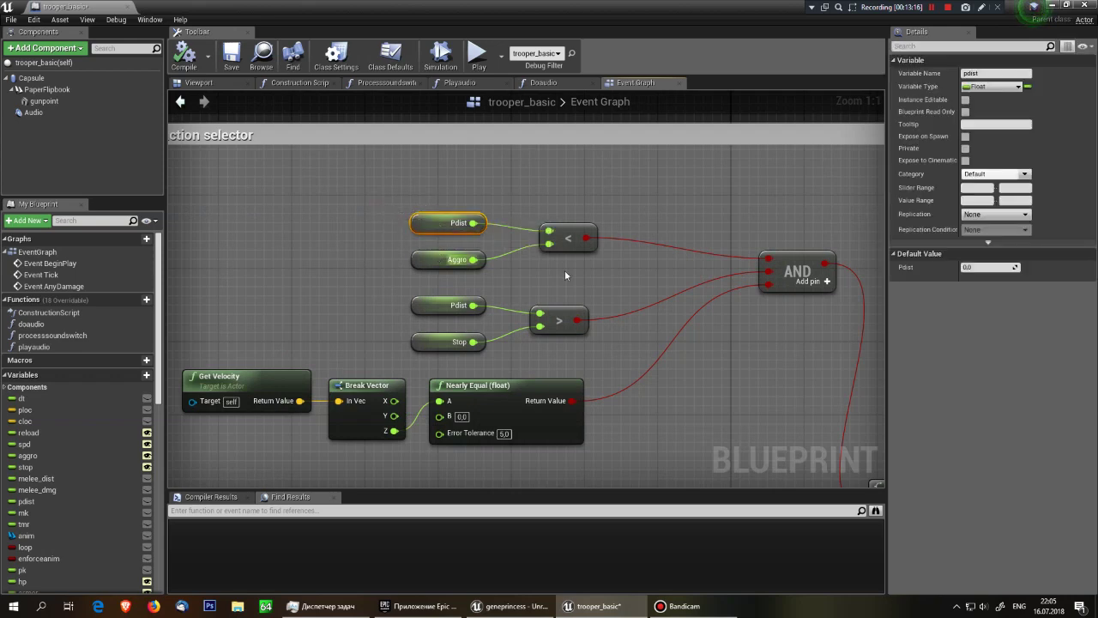
left_click(571, 235)
right_click_drag(612, 263, 566, 261)
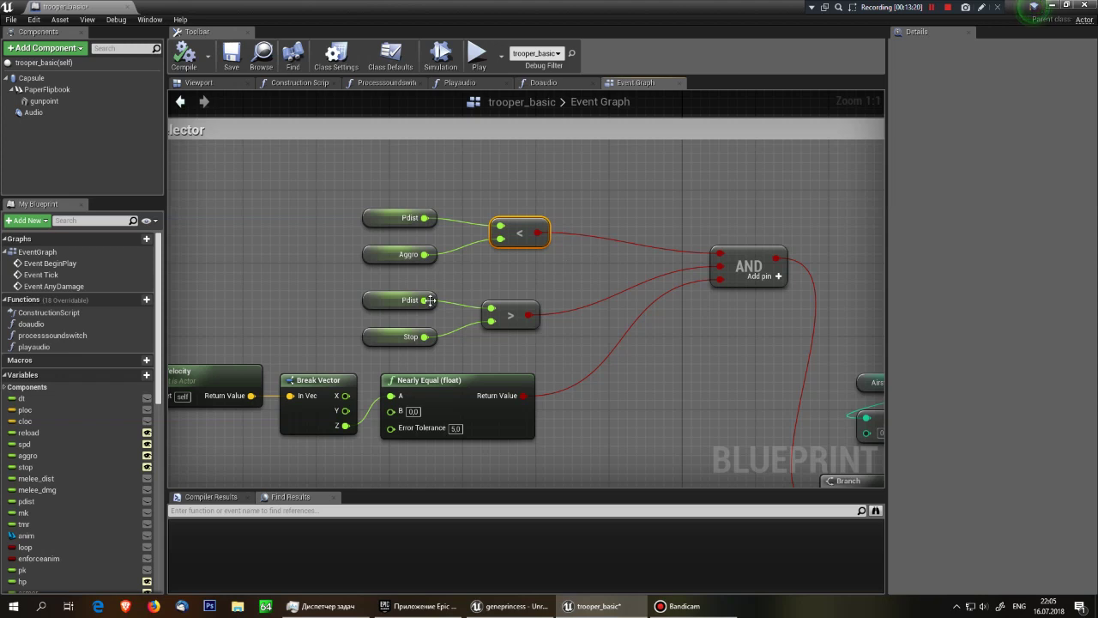
left_click_drag(338, 295, 371, 343)
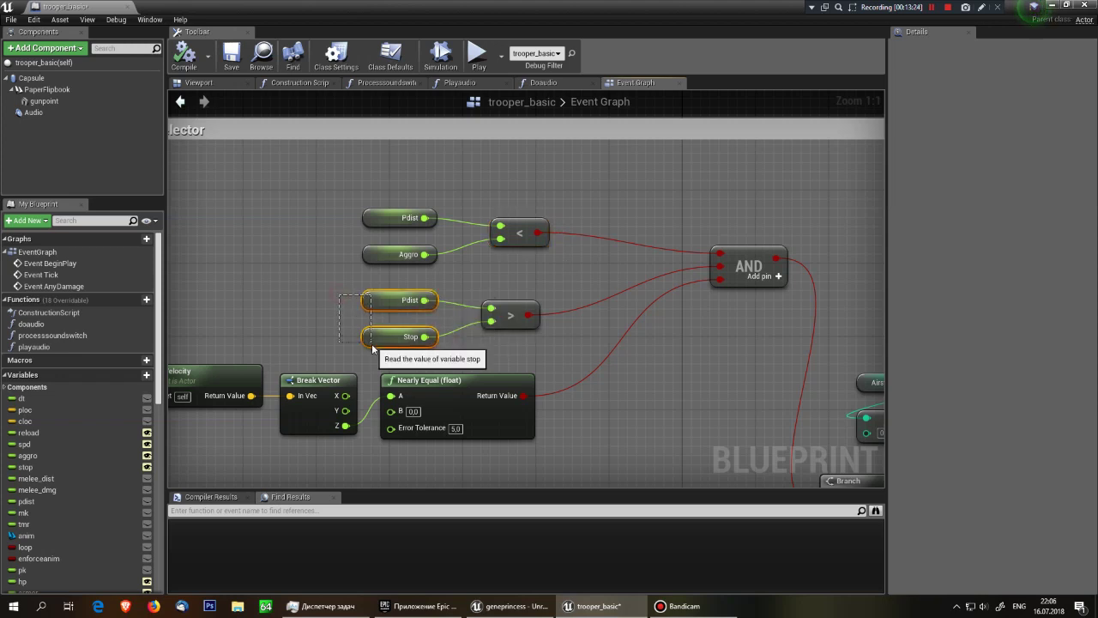
left_click_drag(371, 343, 375, 344)
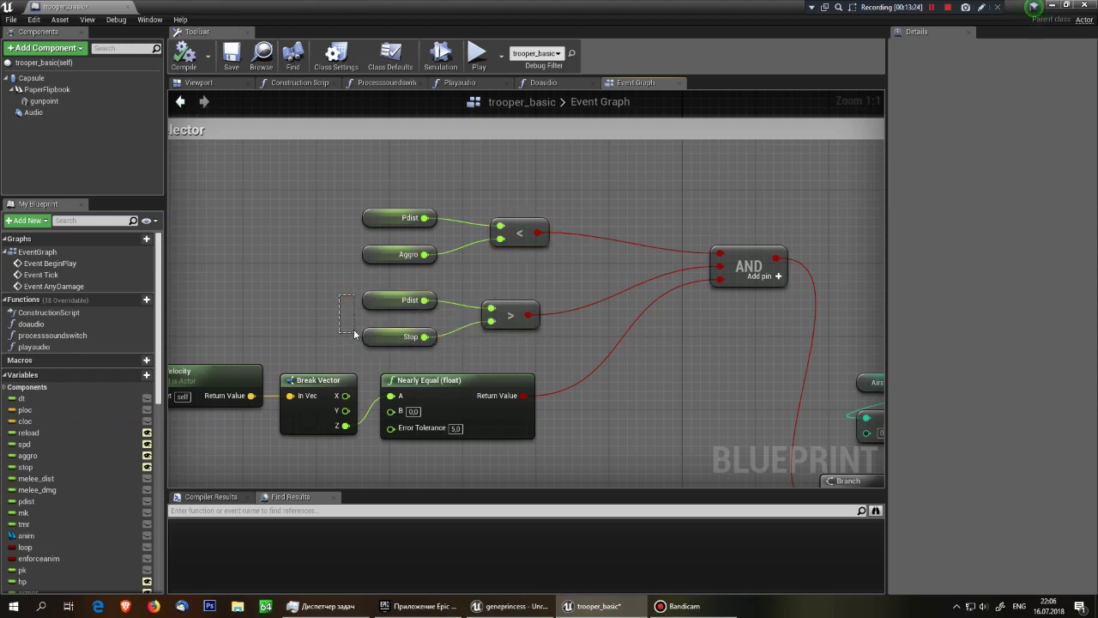
left_click(311, 317)
right_click_drag(621, 357, 719, 347)
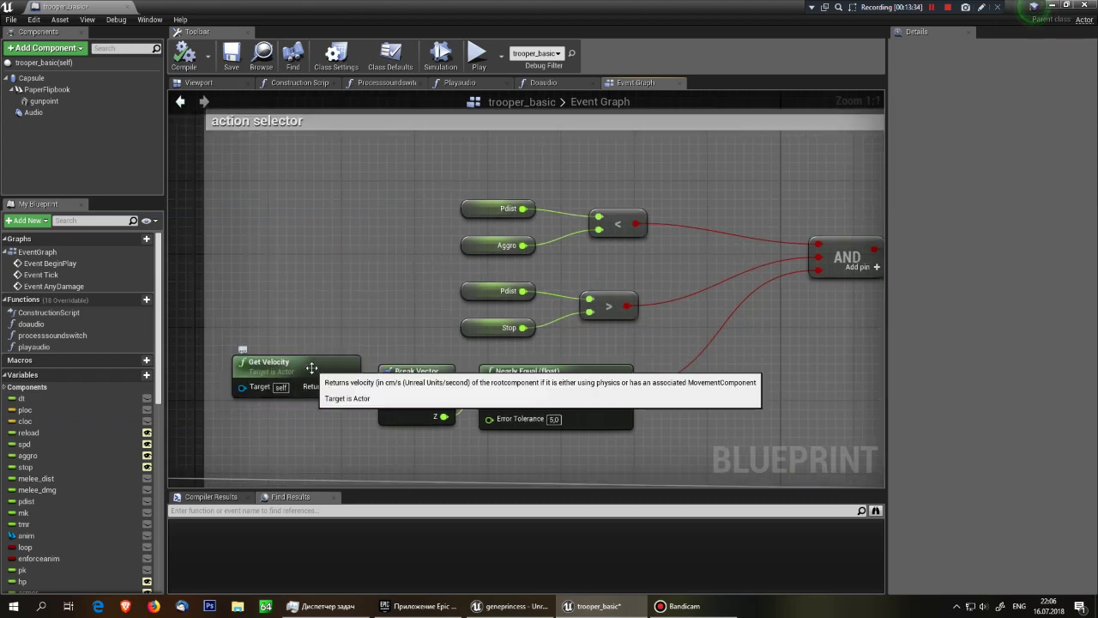
mouse_move(673, 405)
right_mouse_down()
mouse_move(387, 403)
mouse_move(491, 402)
right_mouse_up()
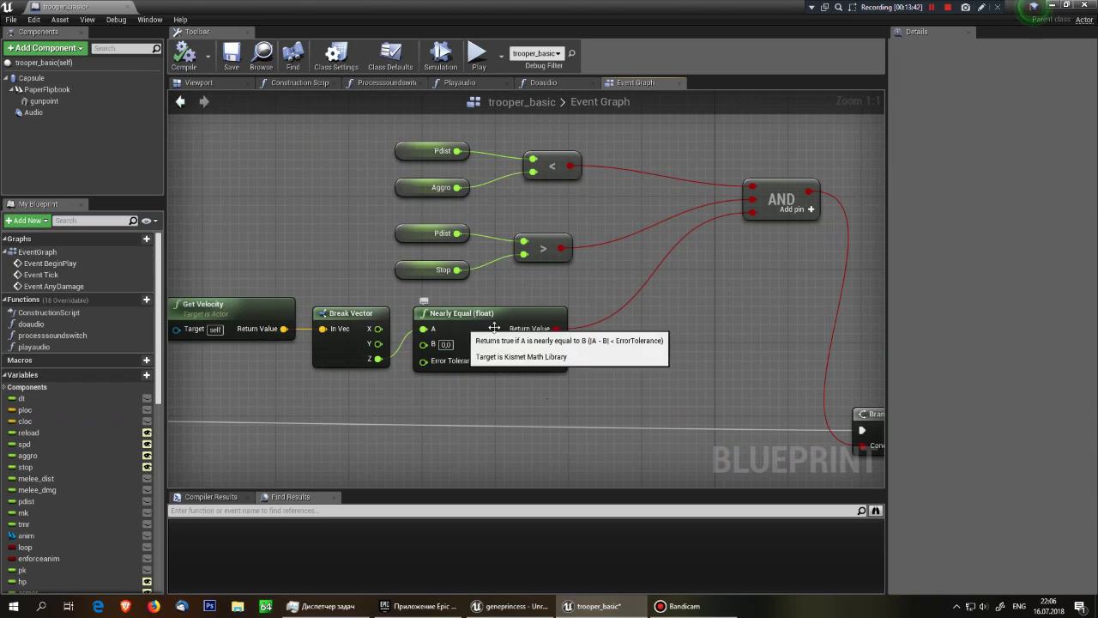
mouse_move(668, 322)
right_mouse_down()
mouse_move(648, 361)
mouse_move(436, 343)
right_mouse_up()
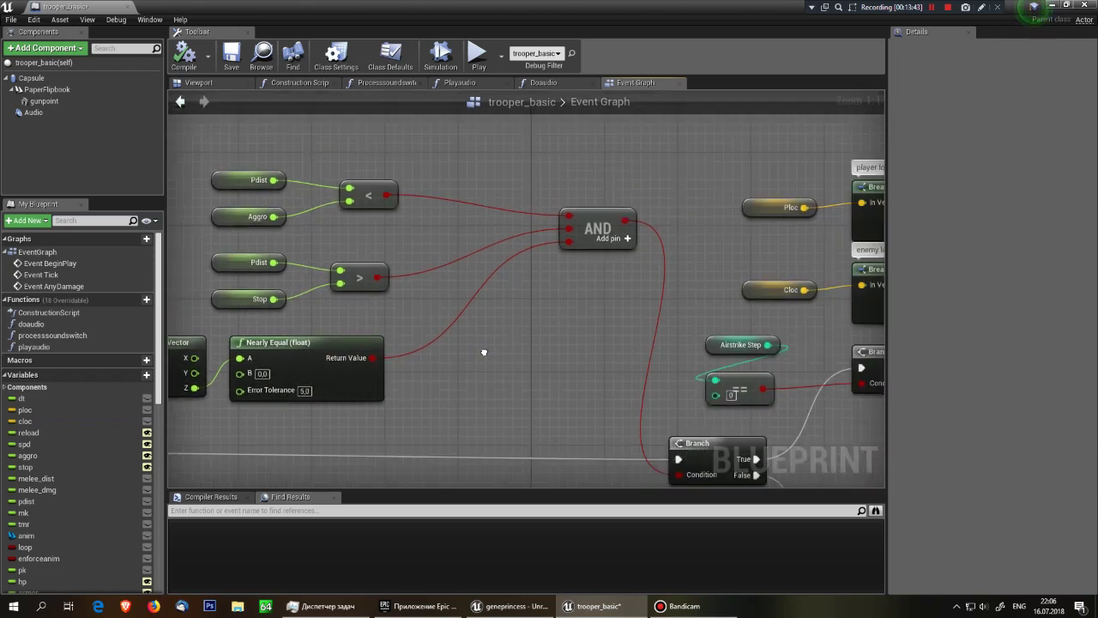
right_click_drag(476, 397, 620, 391)
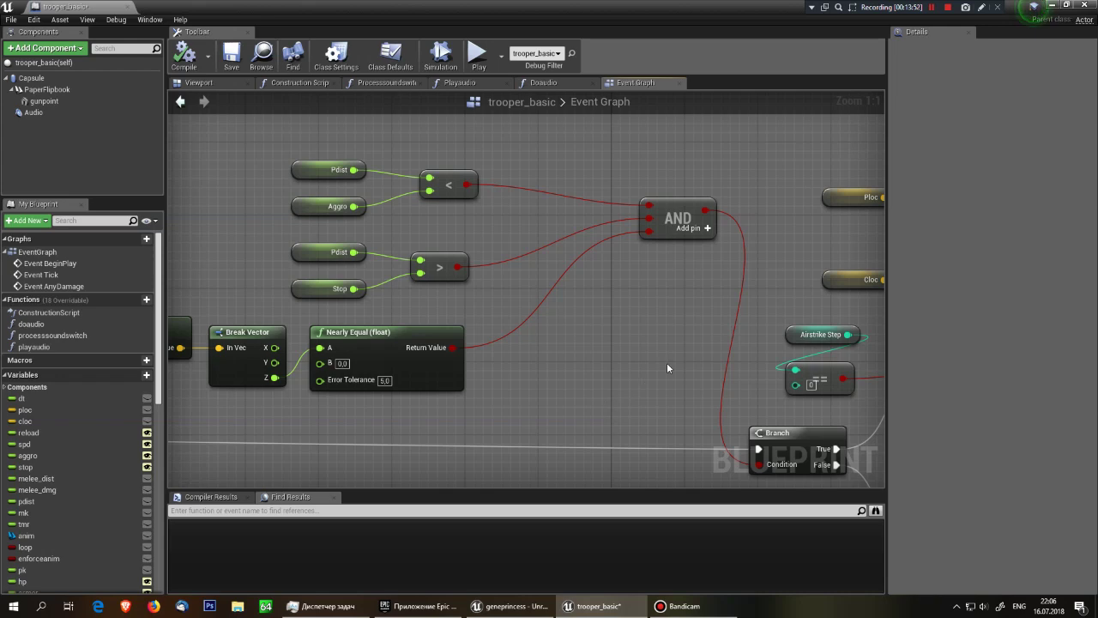
right_click_drag(667, 367, 325, 163)
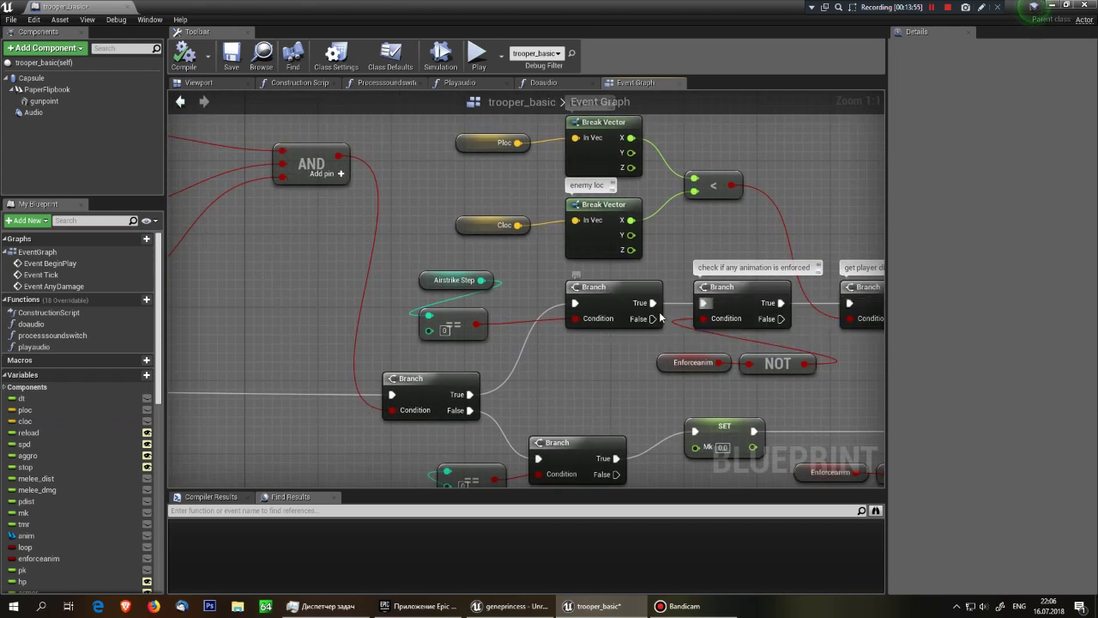
left_click_drag(407, 252, 473, 339)
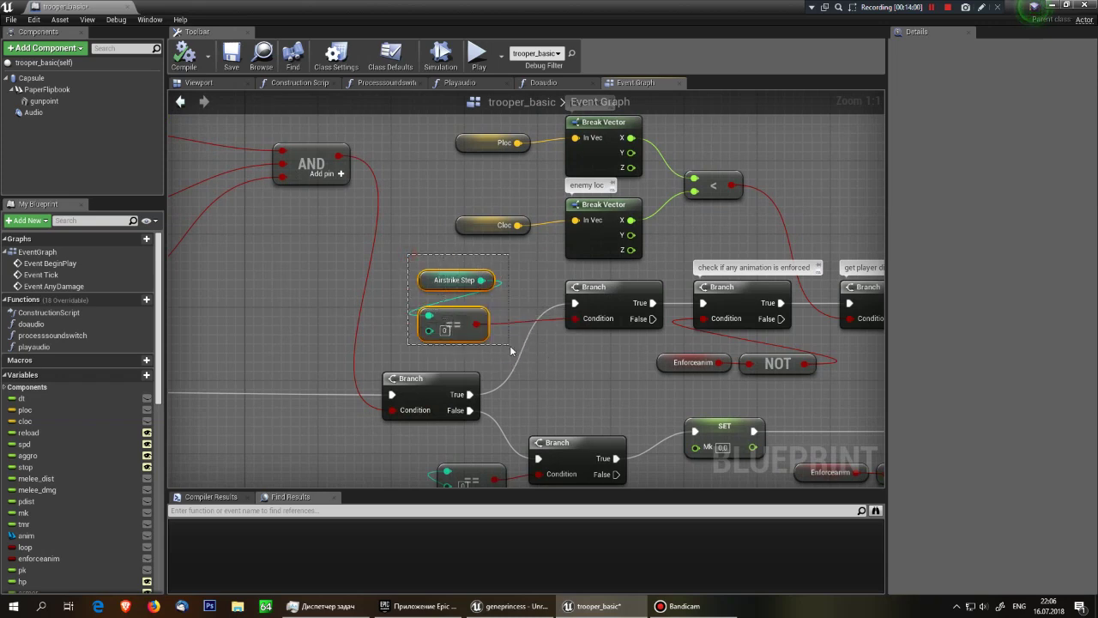
right_click_drag(594, 360, 432, 382)
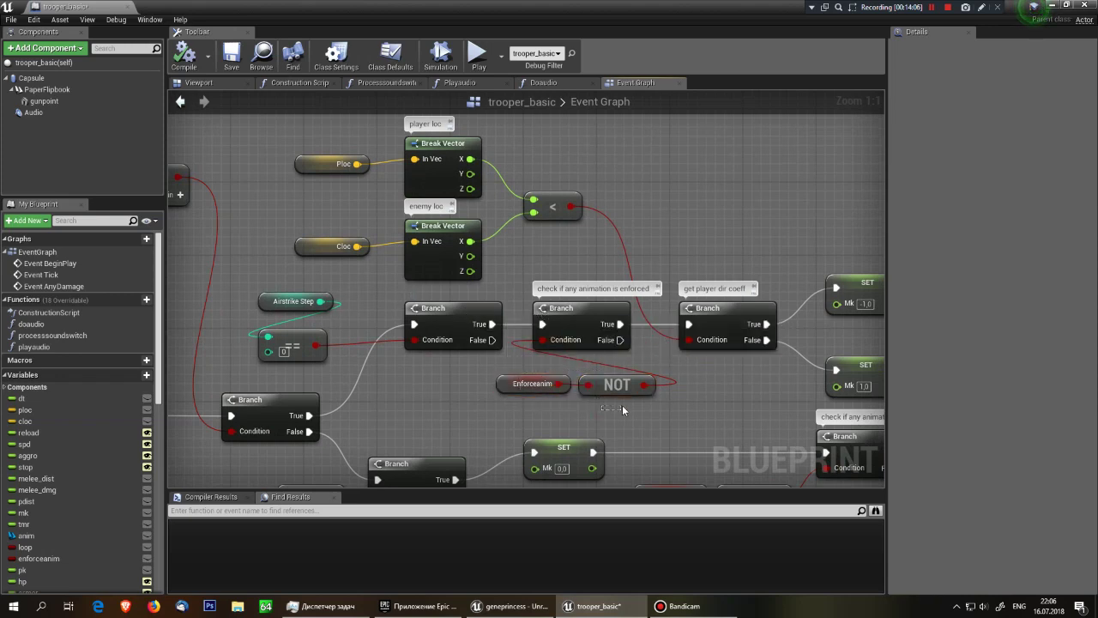
left_click_drag(659, 414, 580, 401)
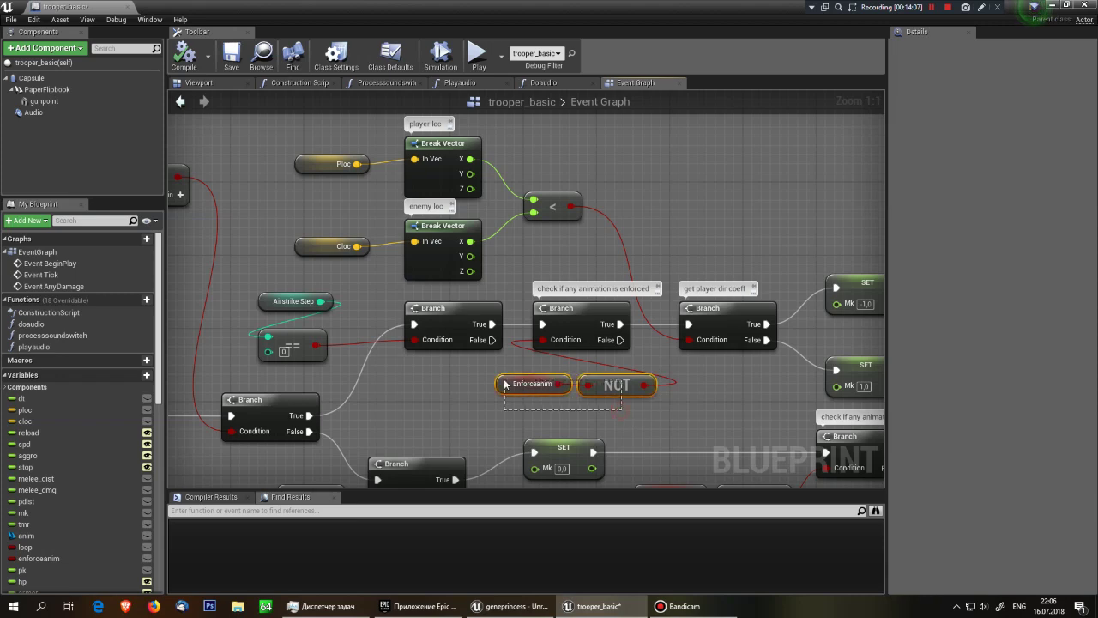
left_click(621, 405)
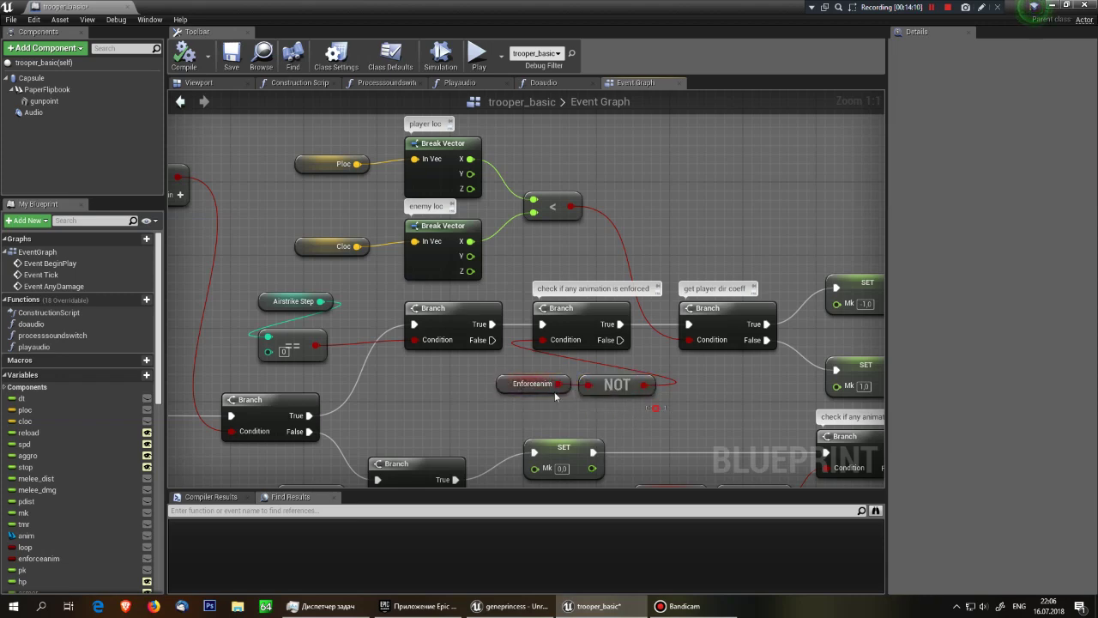
left_click_drag(666, 413, 556, 409)
right_click_drag(640, 188, 548, 184)
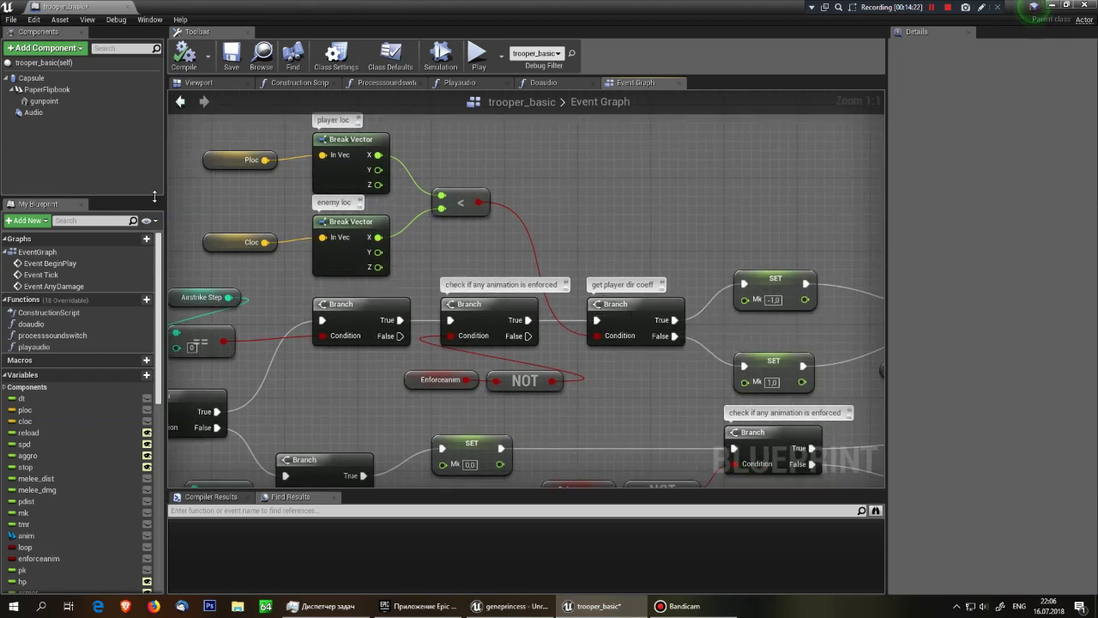
right_click_drag(218, 210, 261, 216)
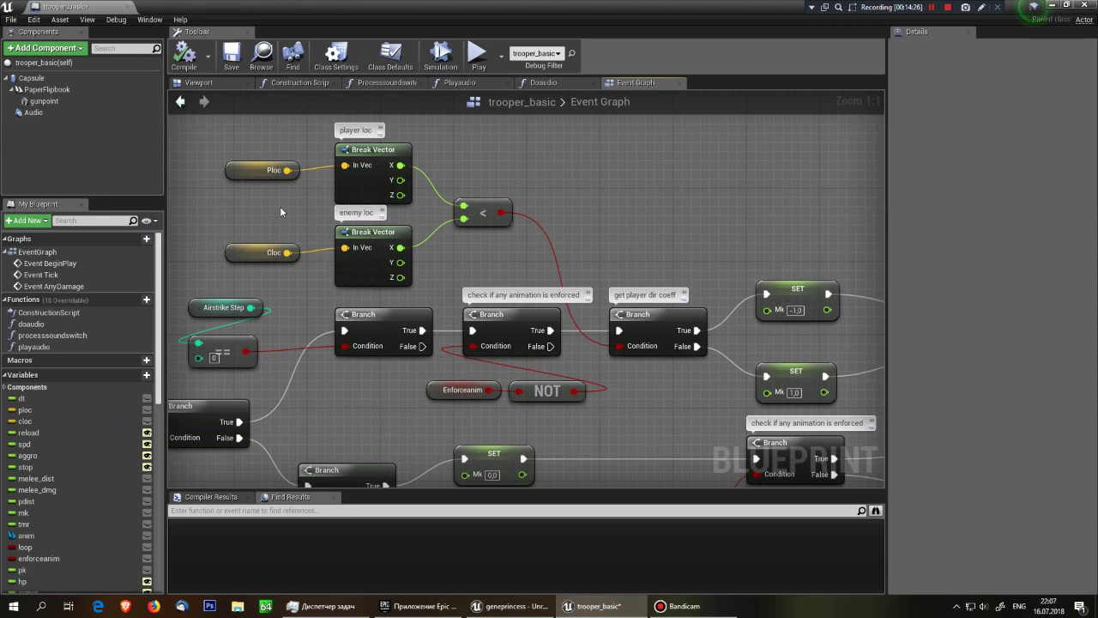
mouse_move(461, 179)
right_mouse_down()
mouse_move(464, 210)
mouse_move(440, 248)
right_mouse_up()
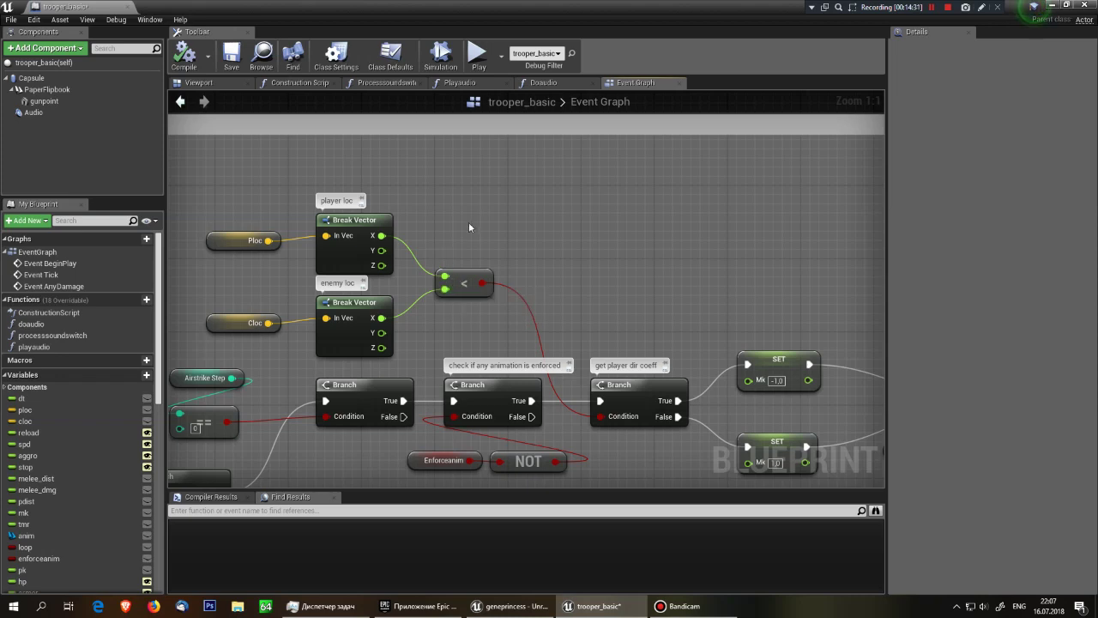
right_click_drag(469, 226, 565, 251)
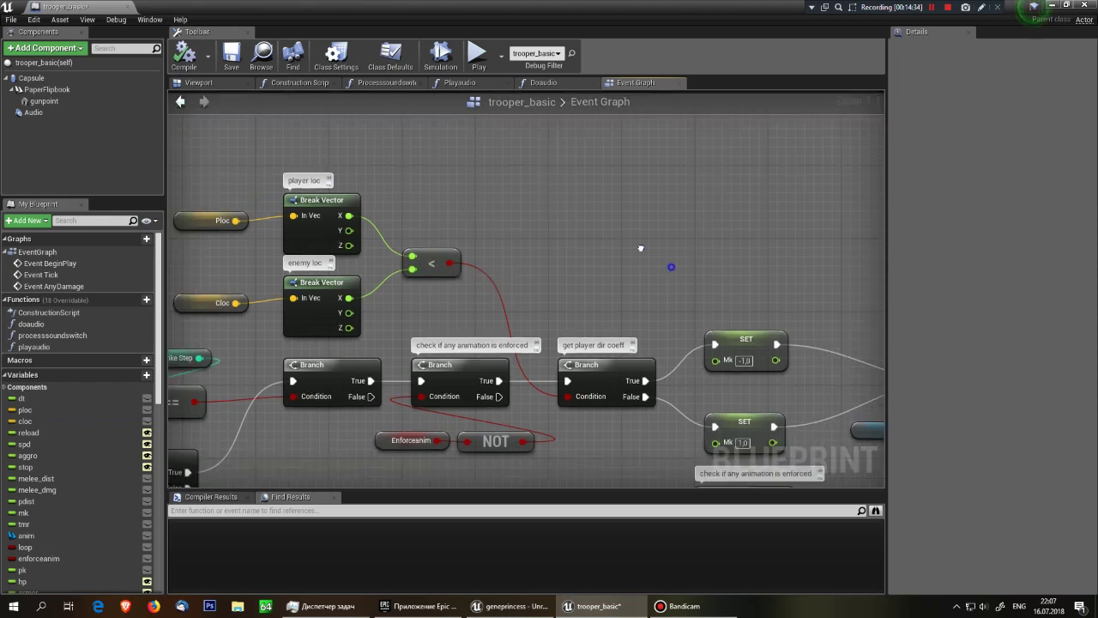
left_click_drag(558, 259, 588, 247)
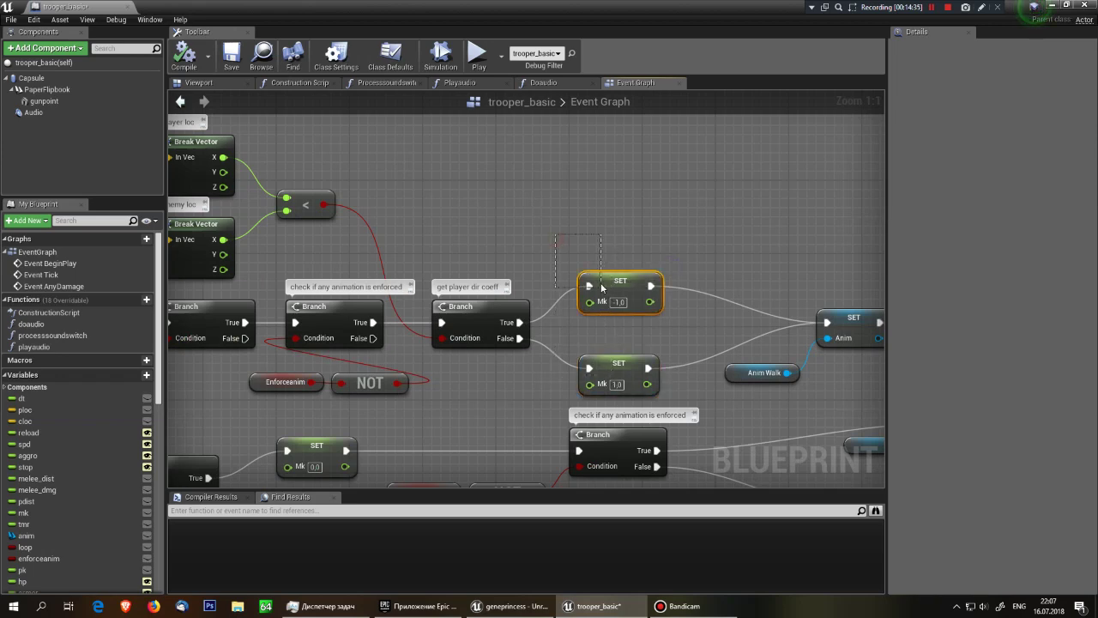
scroll(579, 311, "down", 3)
scroll(588, 291, "down", 2)
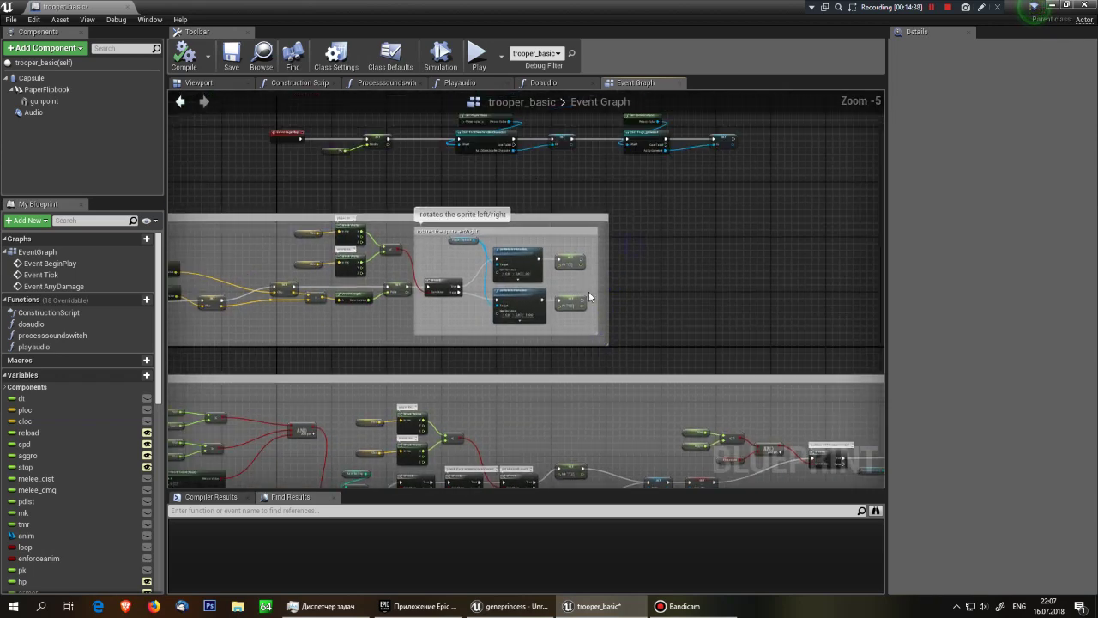
scroll(542, 241, "up", 5)
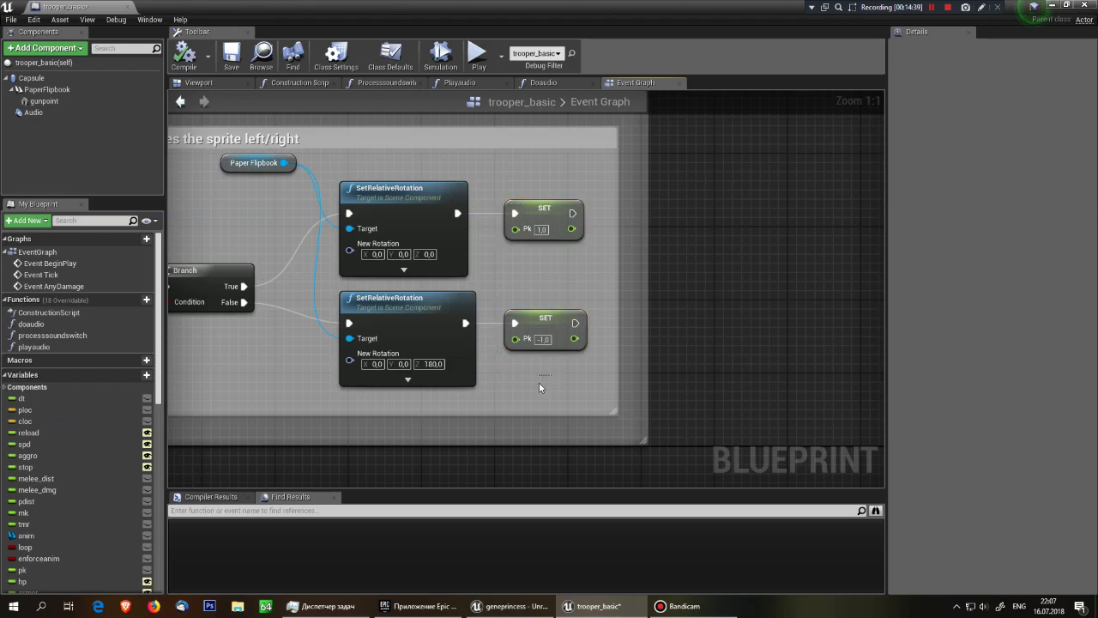
scroll(556, 403, "down", 2)
scroll(518, 313, "down", 2)
scroll(519, 314, "up", 3)
scroll(481, 292, "up", 2)
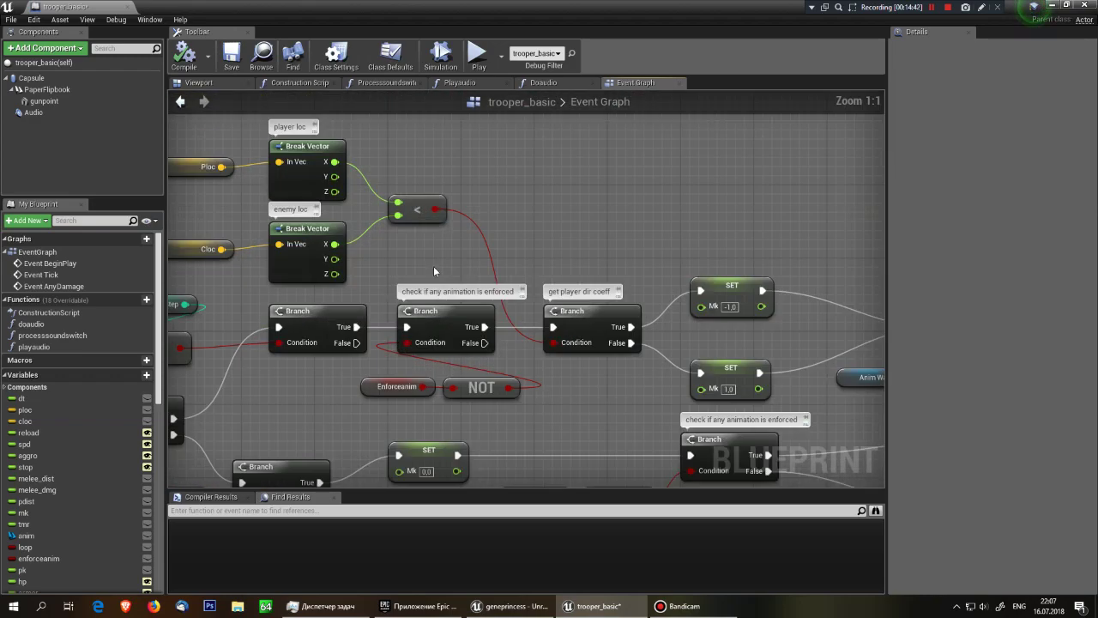
mouse_move(513, 260)
right_mouse_down()
mouse_move(603, 234)
mouse_move(347, 209)
right_mouse_up()
mouse_move(478, 226)
right_mouse_down()
mouse_move(315, 187)
mouse_move(558, 206)
mouse_move(725, 177)
right_mouse_up()
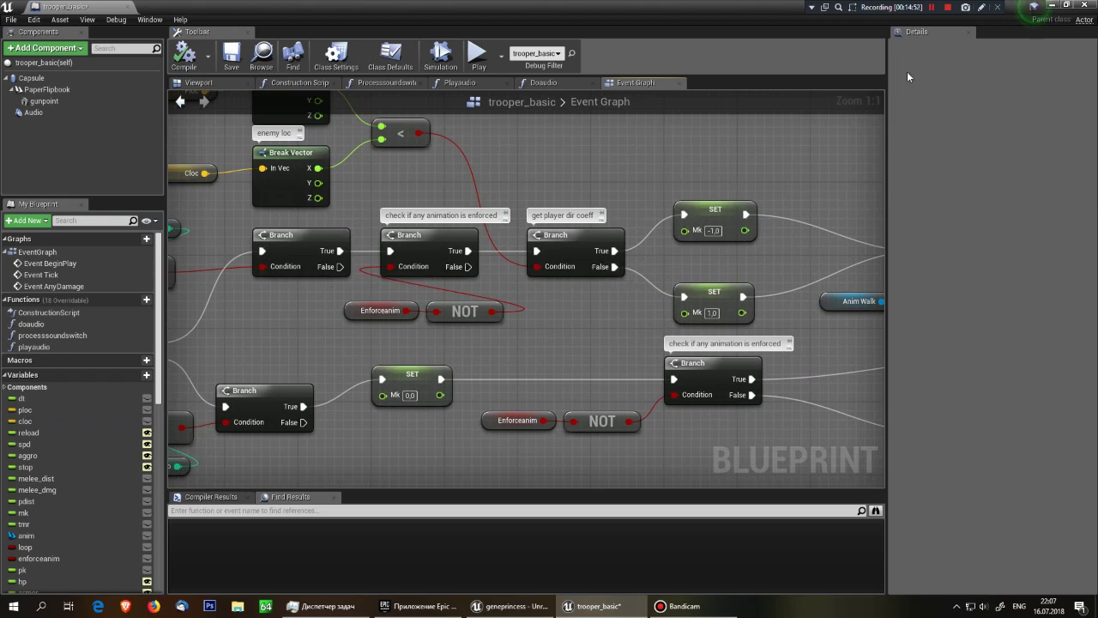
left_click(778, 129)
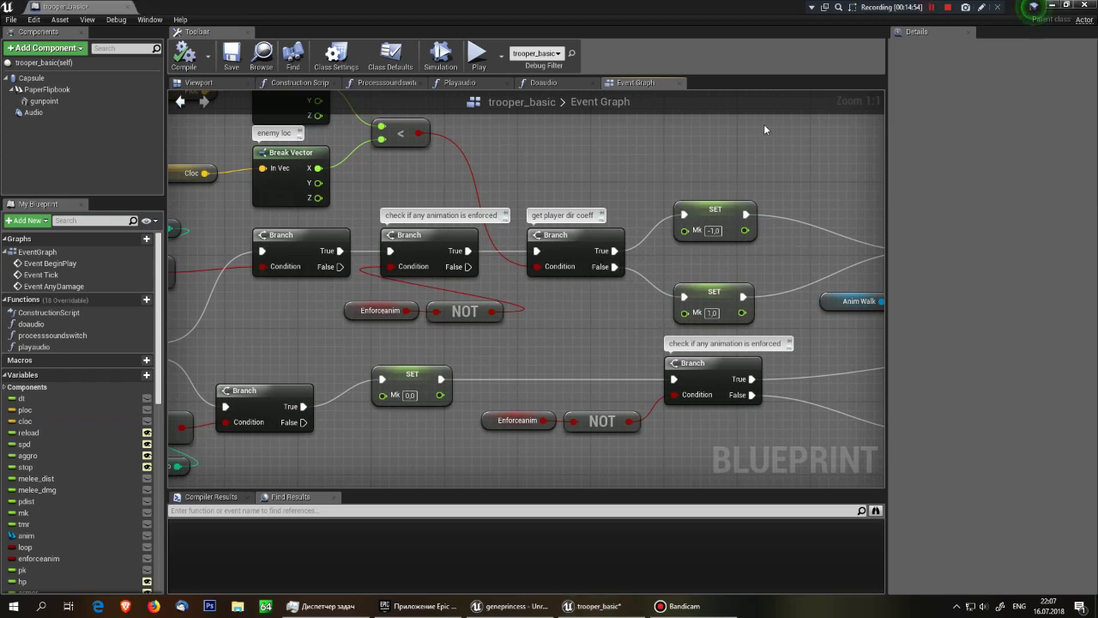
mouse_move(763, 170)
right_mouse_down()
mouse_move(630, 183)
mouse_move(501, 318)
right_mouse_up()
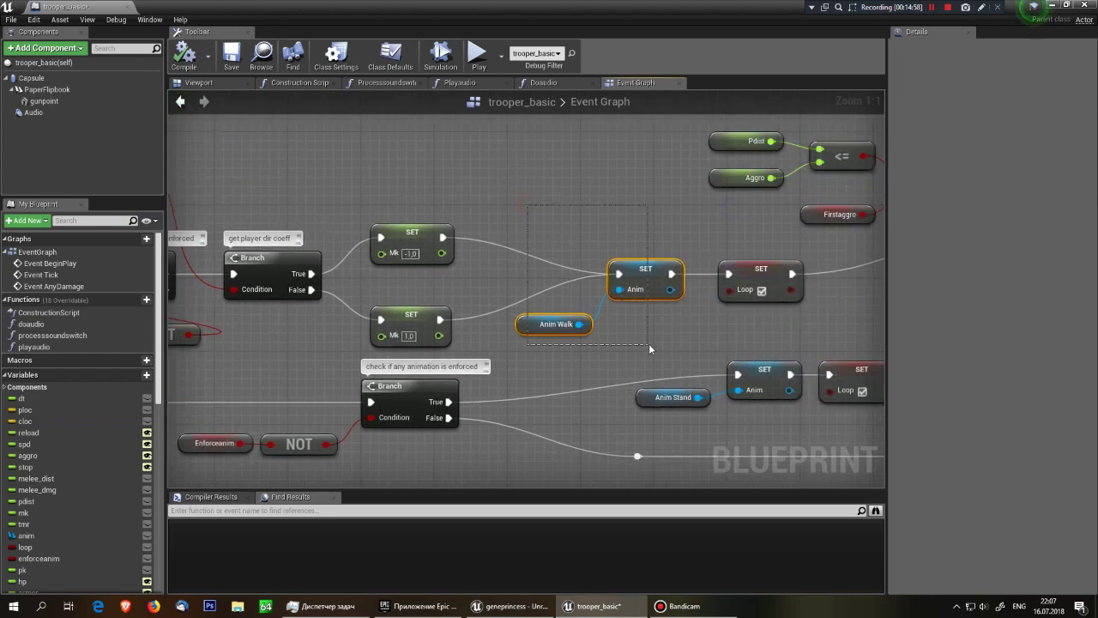
left_click(630, 281)
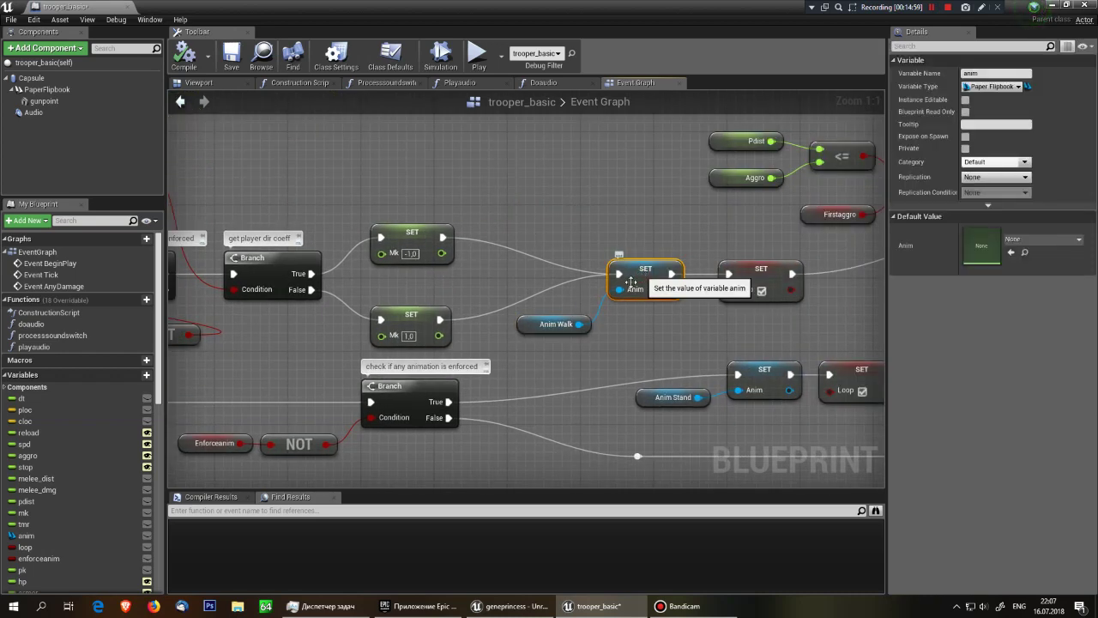
left_click(549, 324)
scroll(114, 465, "down", 3)
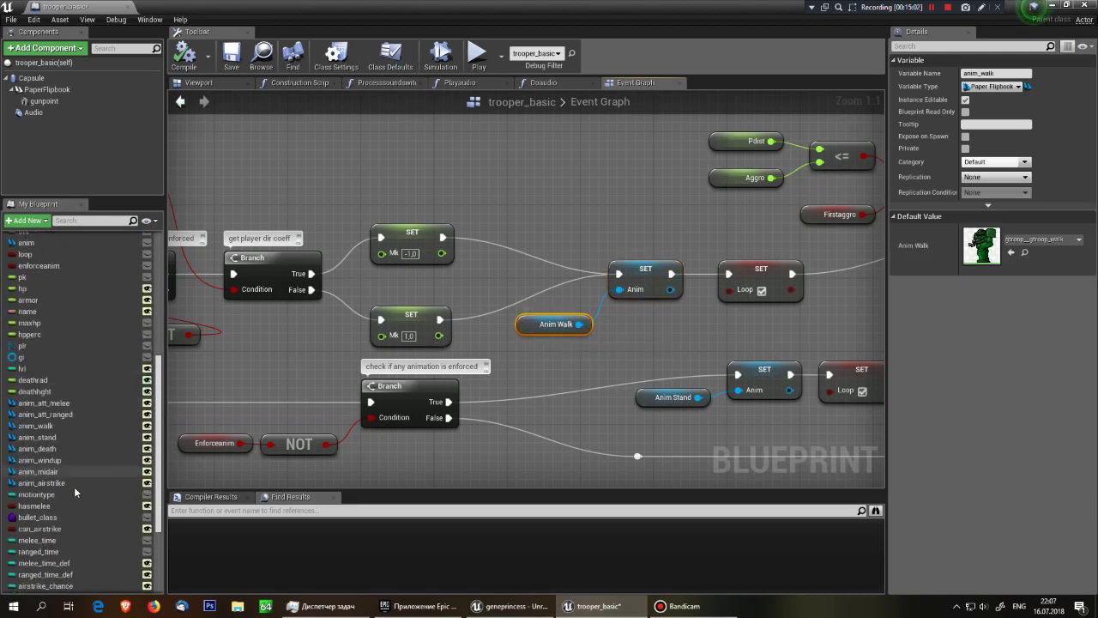
left_click(36, 426)
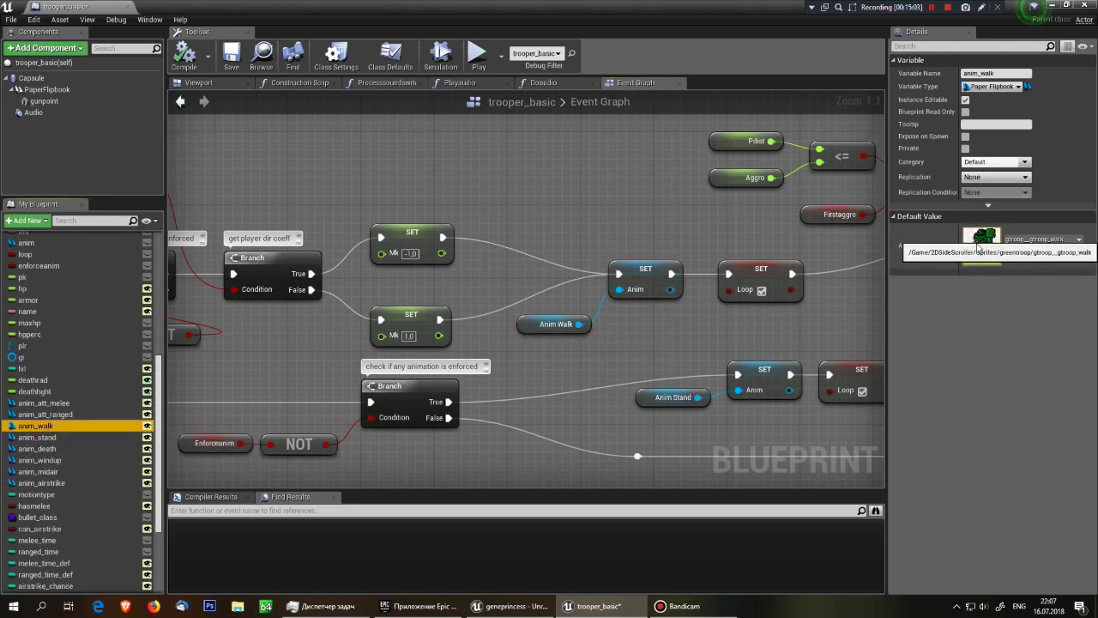
right_click_drag(673, 213, 407, 321)
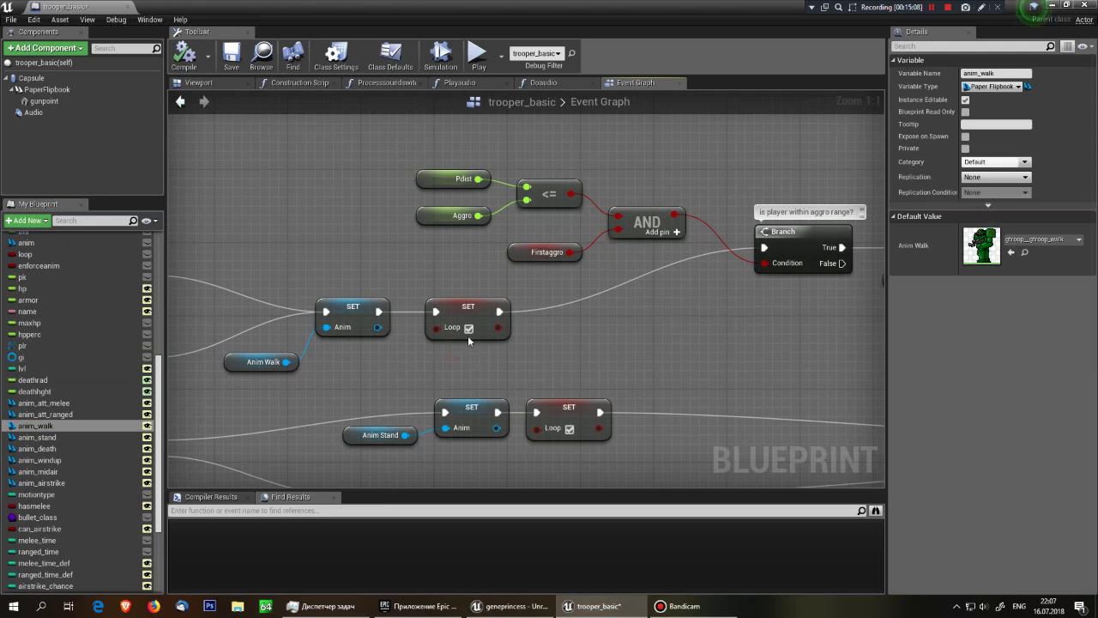
left_click(469, 329)
right_click_drag(457, 357, 446, 406)
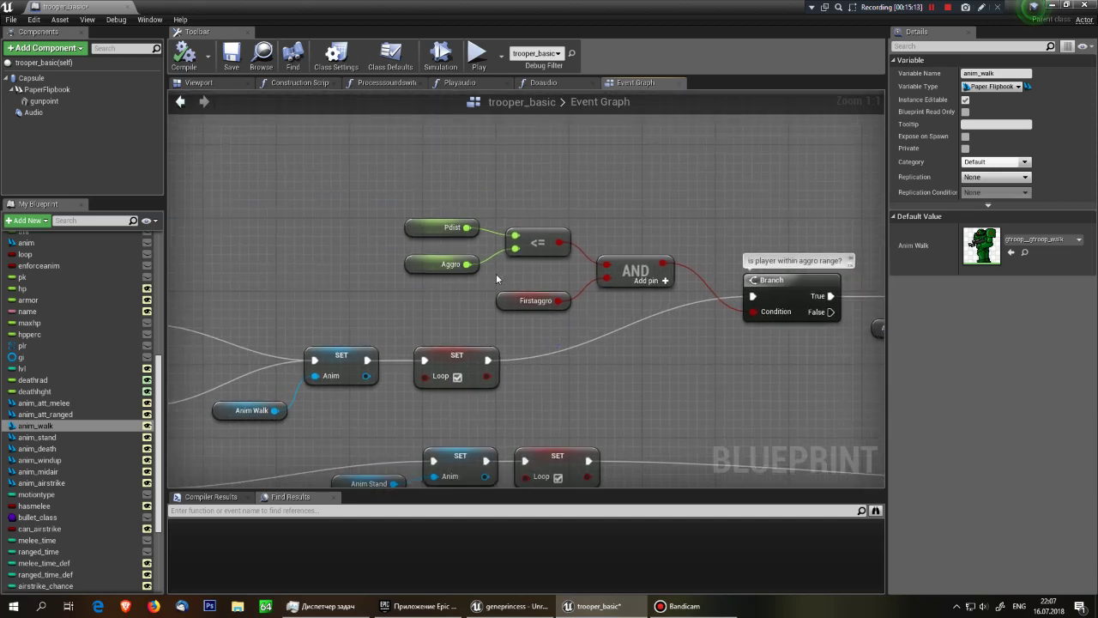
right_click_drag(520, 302, 384, 318)
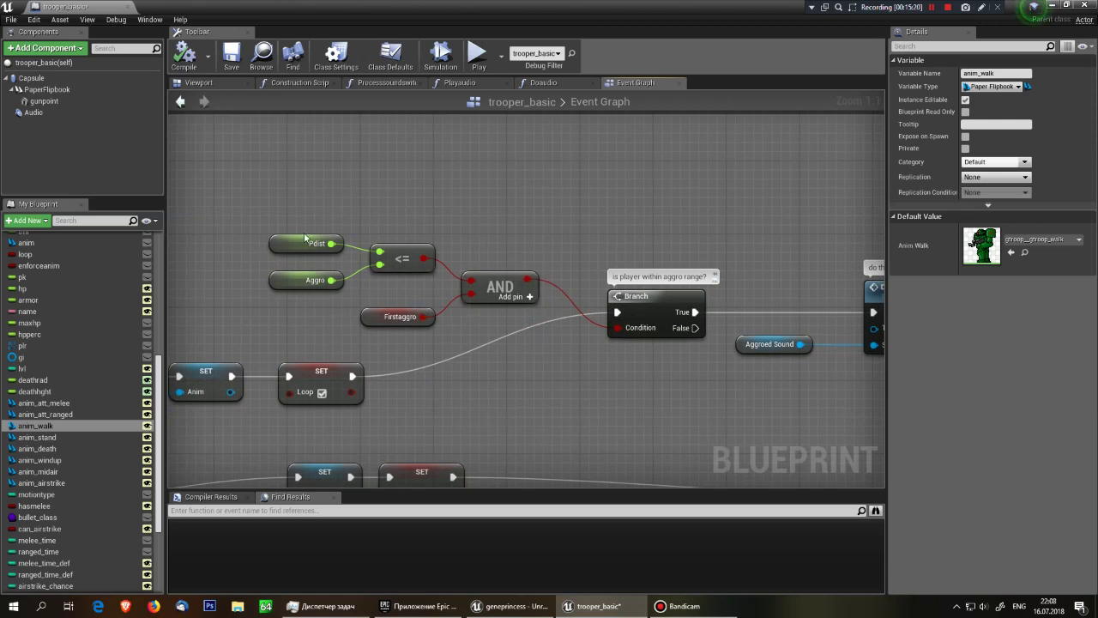
left_click_drag(268, 216, 386, 288)
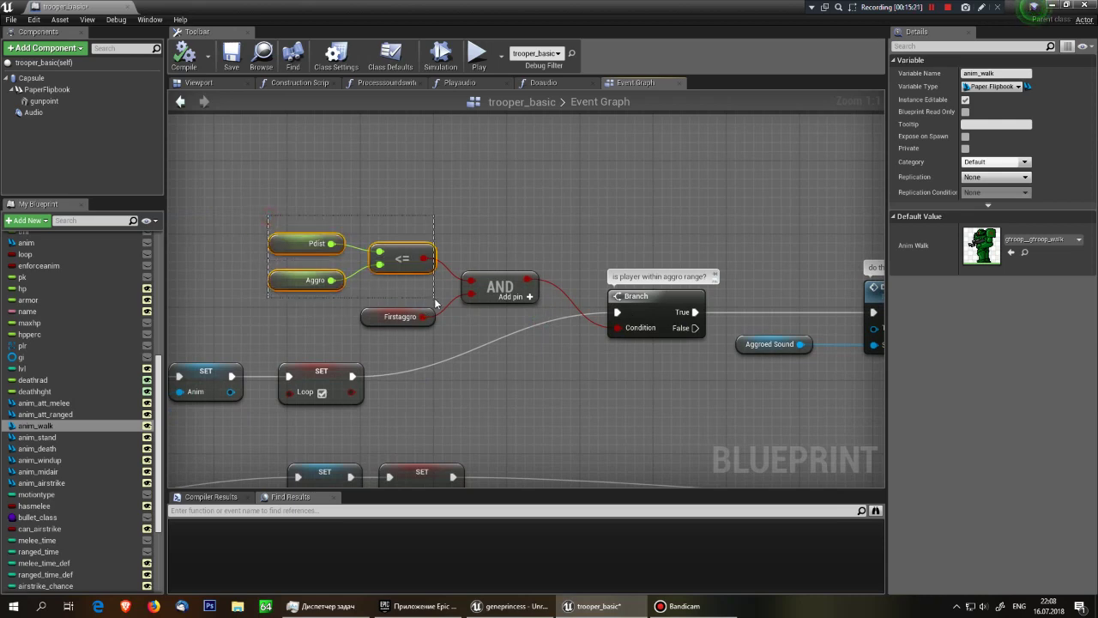
left_click(461, 371)
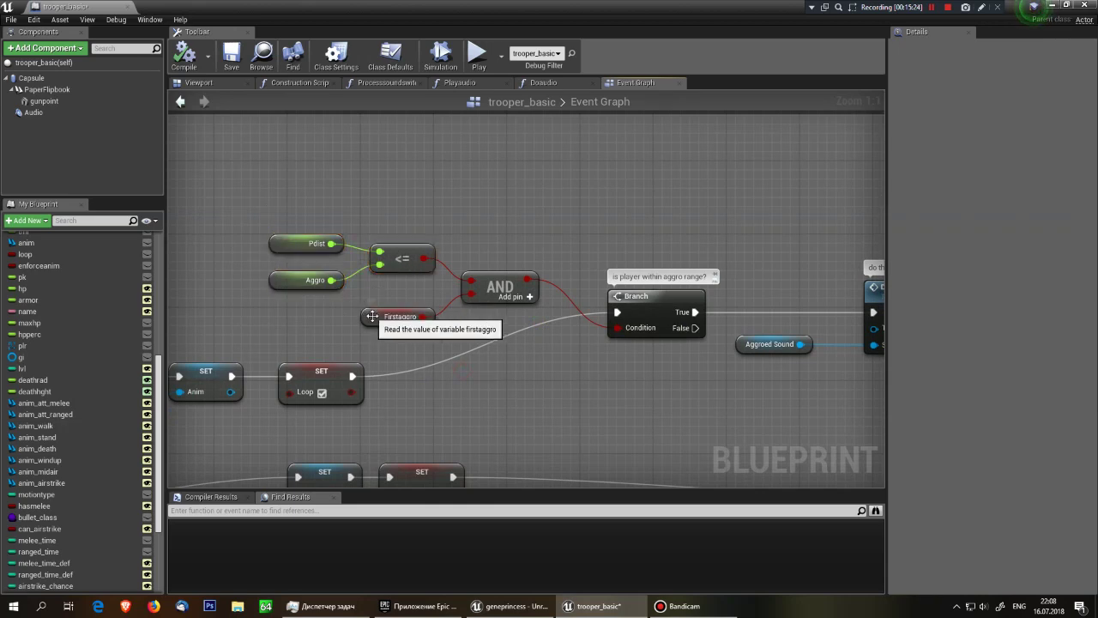
right_click_drag(534, 341, 491, 339)
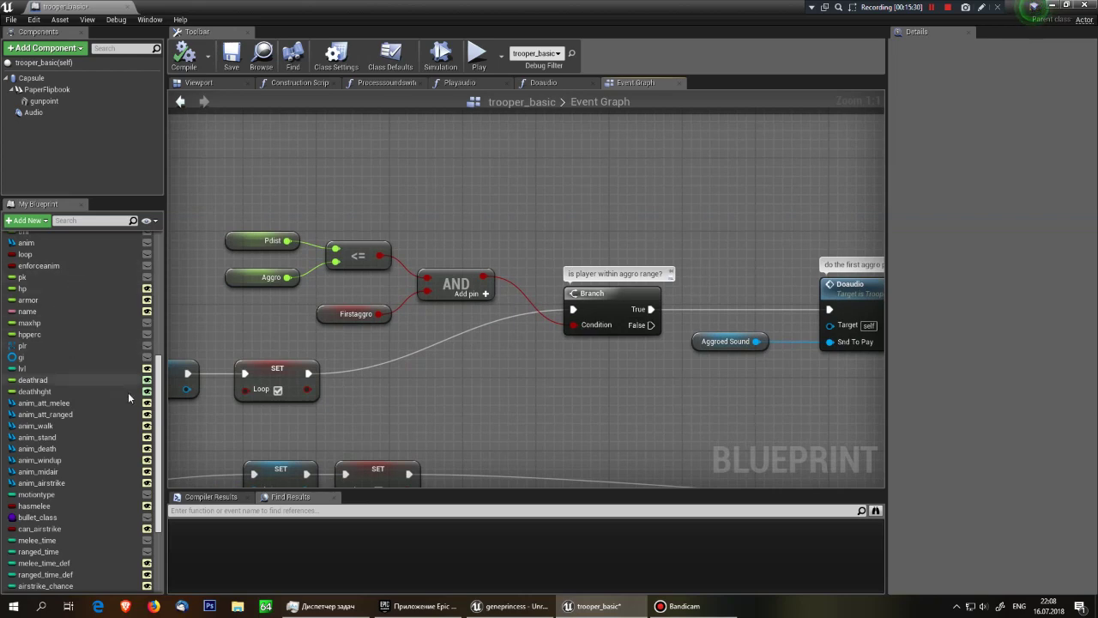
right_click_drag(256, 351, 180, 347)
right_click_drag(470, 307, 379, 313)
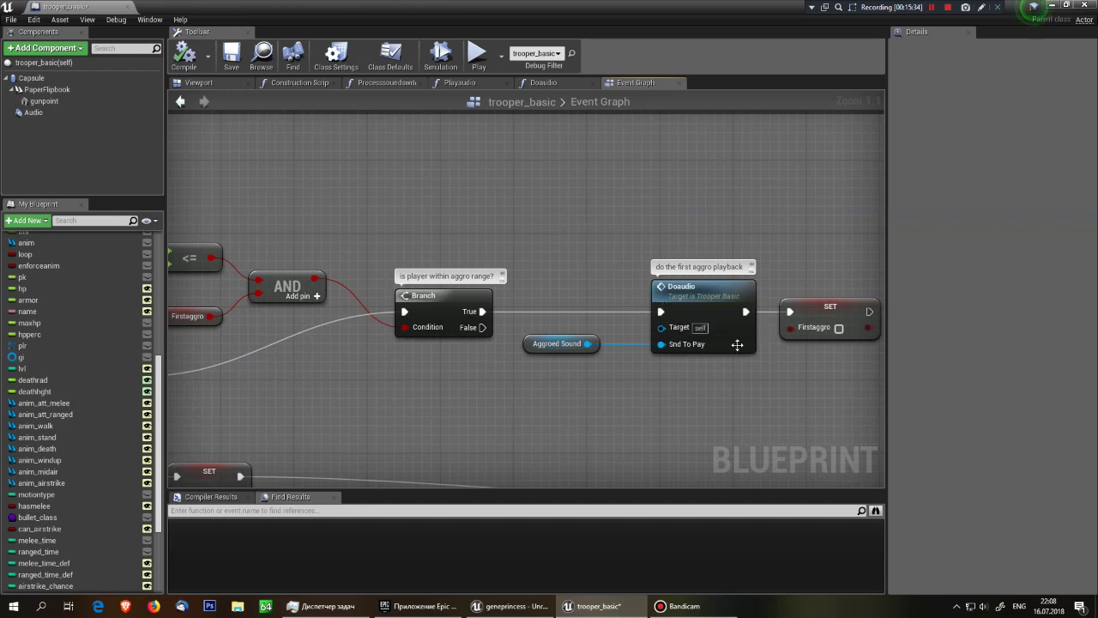
right_click_drag(804, 338, 524, 338)
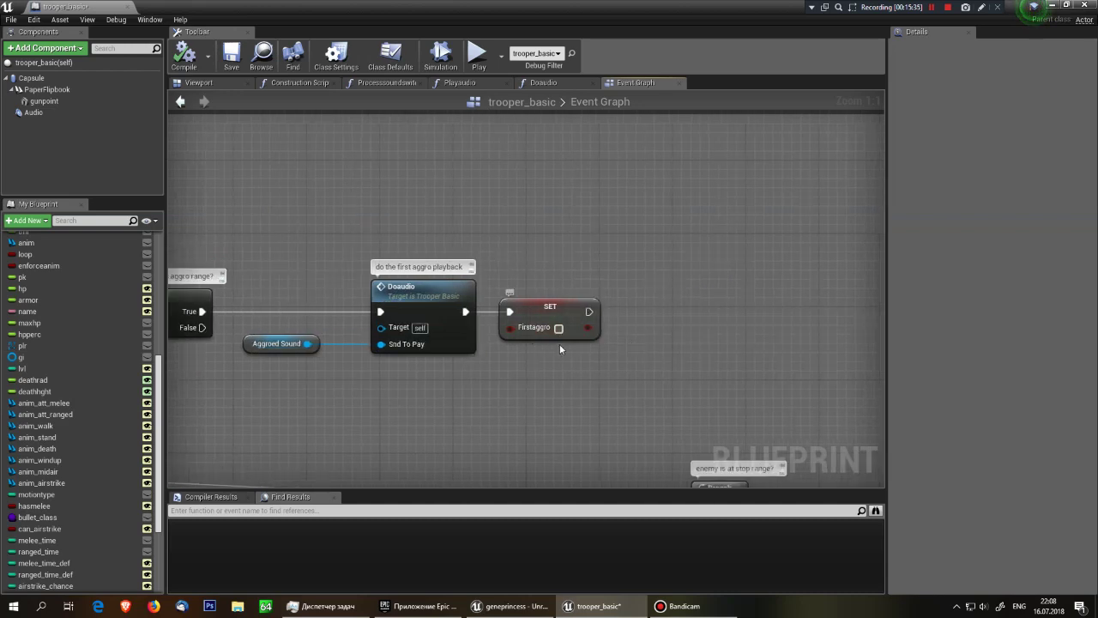
scroll(553, 376, "down", 1)
scroll(557, 381, "down", 1)
scroll(501, 425, "down", 1)
- Pan across the AND, Break Vector, Nearly Equal, Branch, SET and NOT nodes
scroll(689, 369, "down", 1)
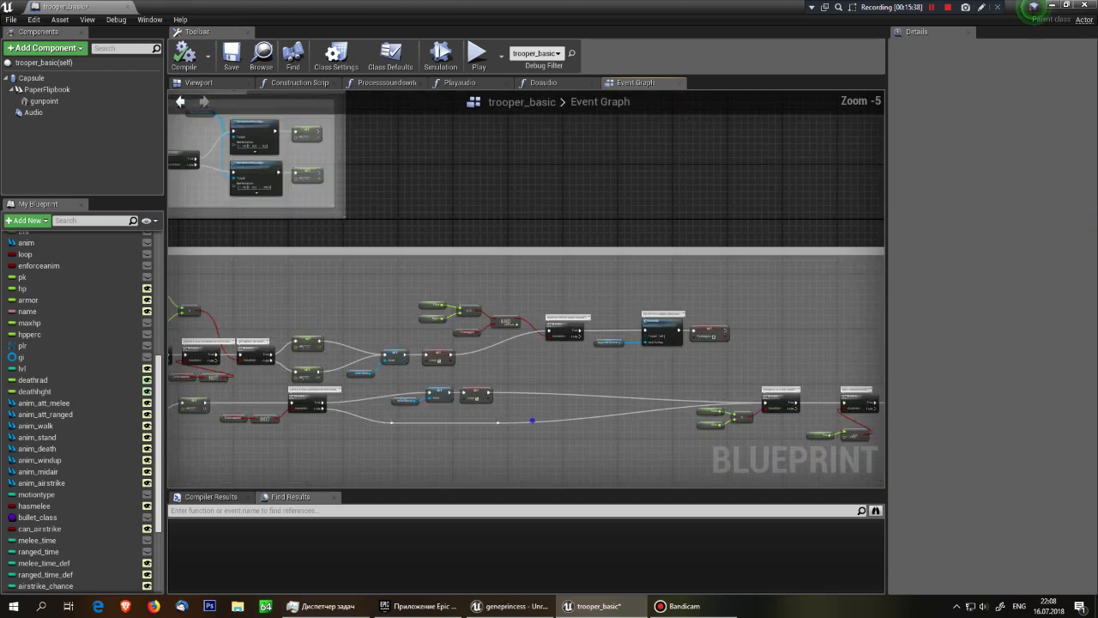
scroll(773, 355, "down", 1)
scroll(429, 392, "up", 2)
scroll(326, 318, "up", 3)
right_click_drag(327, 318, 641, 413)
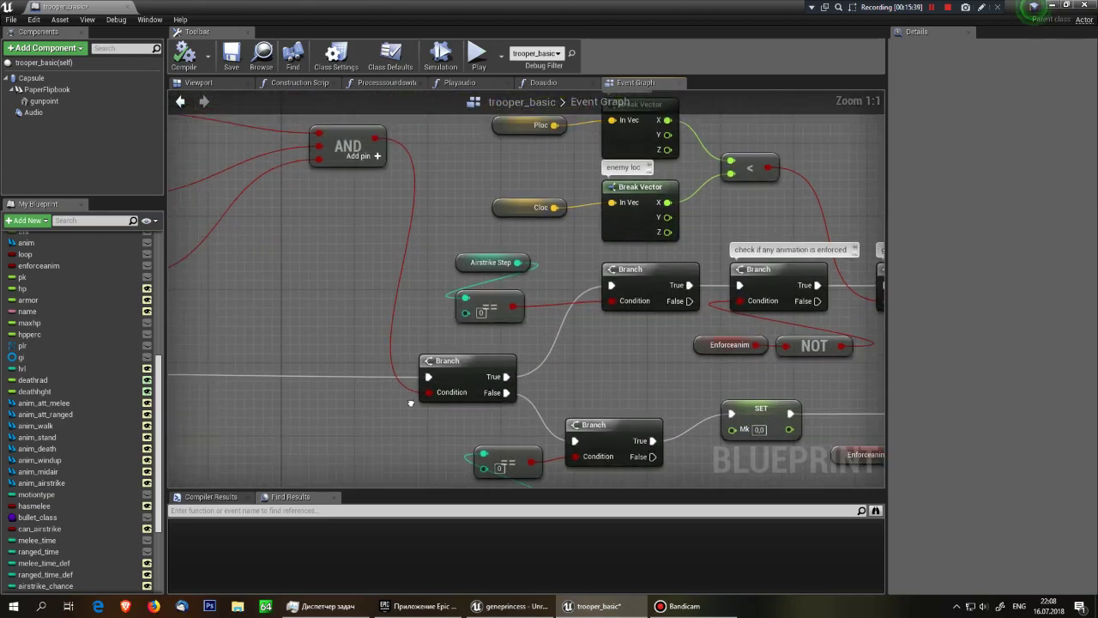
scroll(497, 256, "down", 2)
scroll(380, 369, "down", 2)
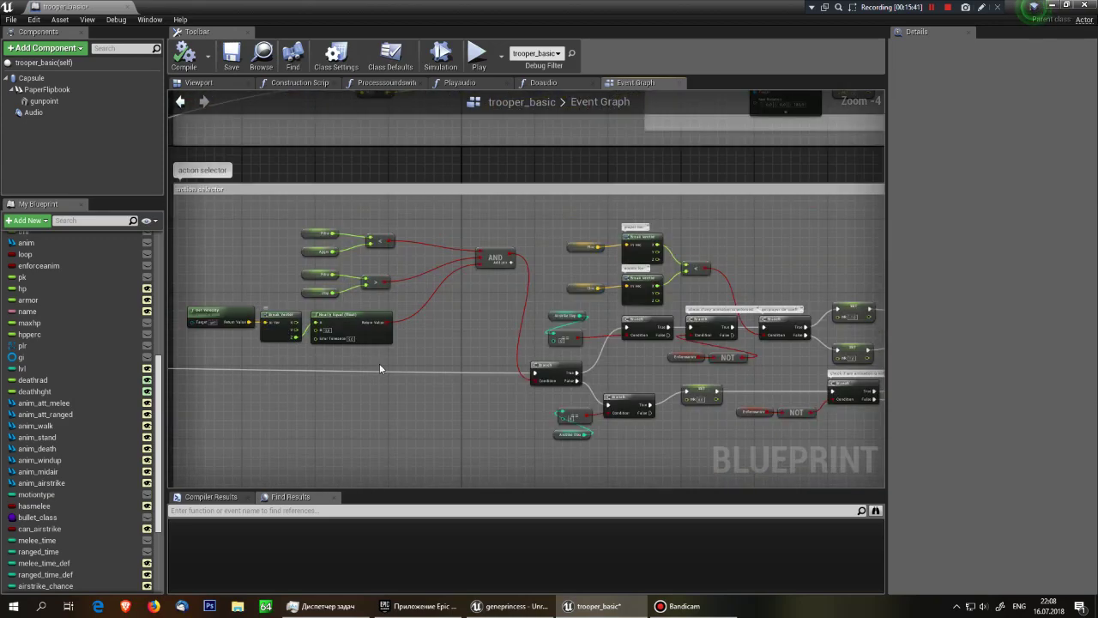
scroll(478, 360, "up", 4)
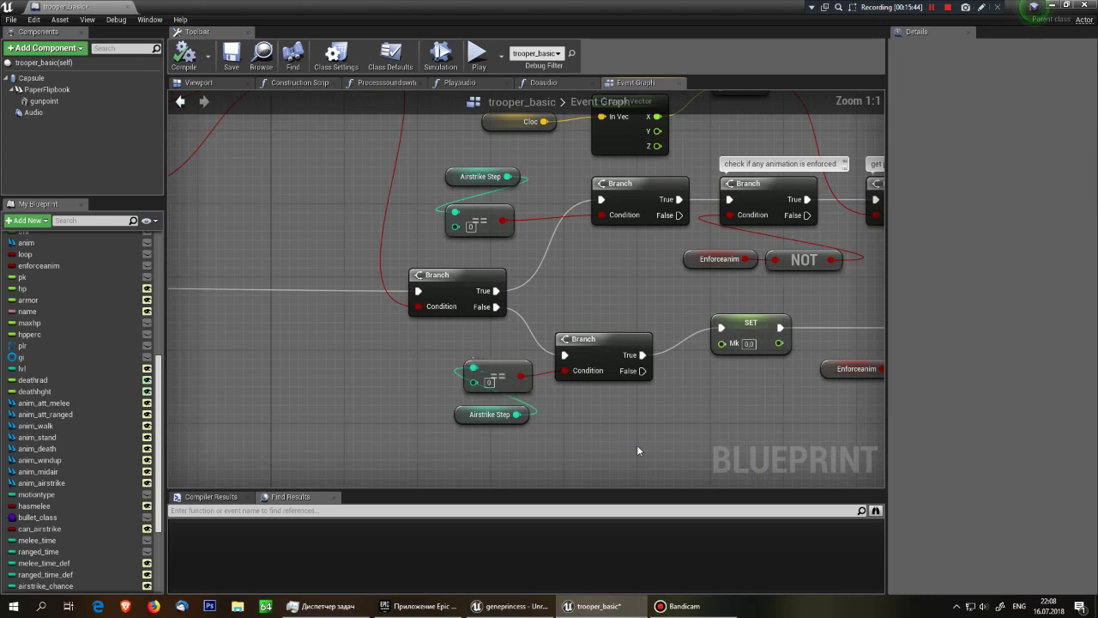
right_click_drag(638, 449, 540, 408)
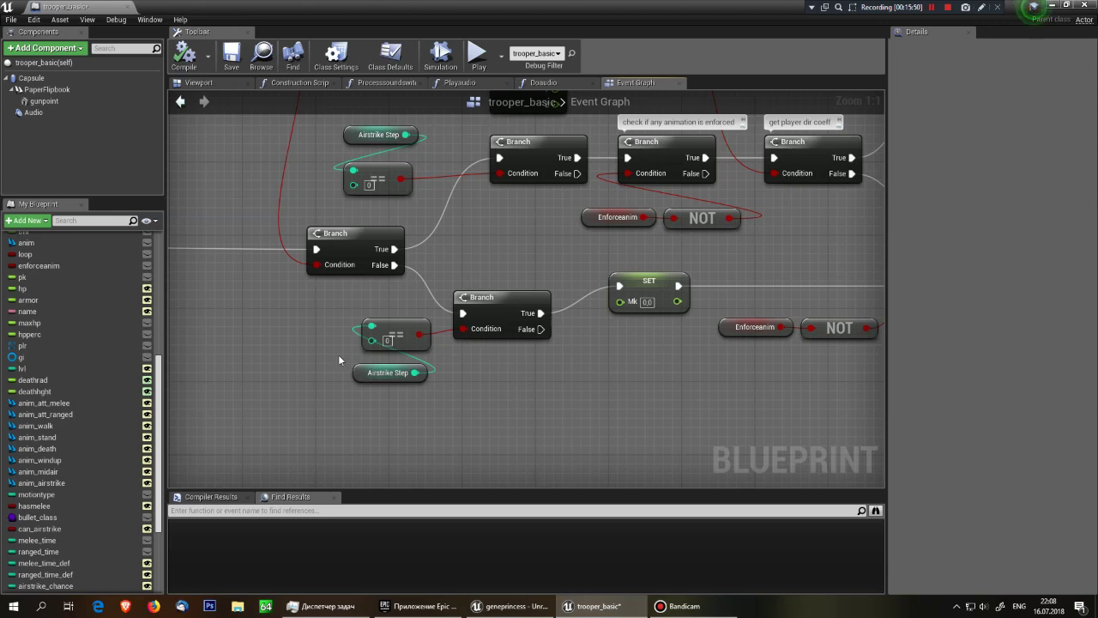
scroll(338, 354, "down", 2)
right_click_drag(338, 354, 306, 336)
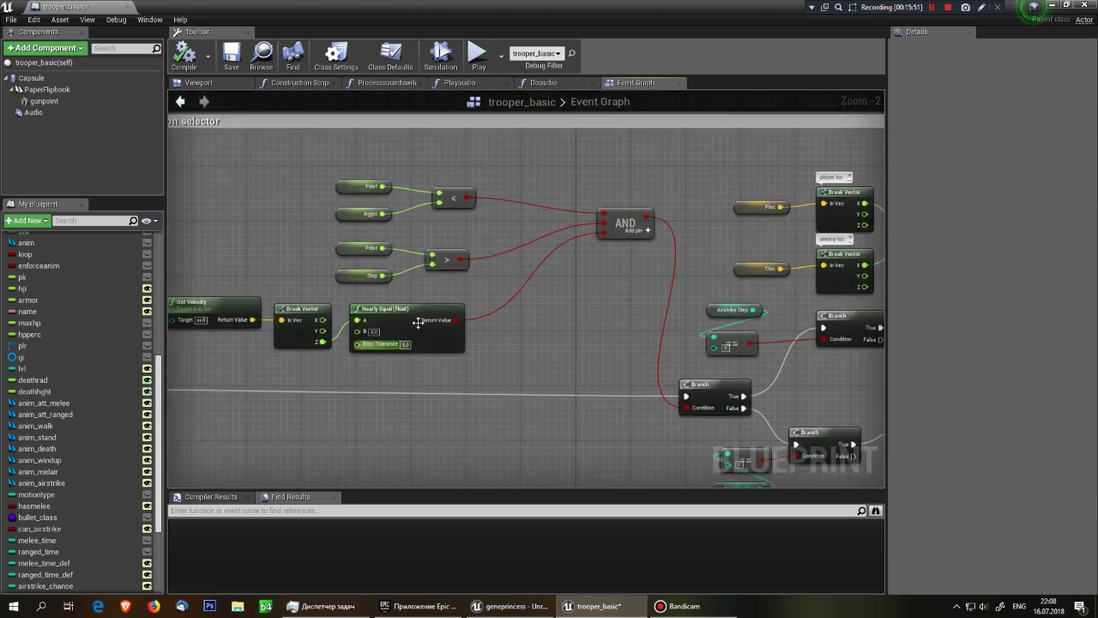
scroll(418, 322, "up", 2)
mouse_move(612, 381)
right_mouse_down()
mouse_move(459, 367)
mouse_move(499, 323)
right_mouse_up()
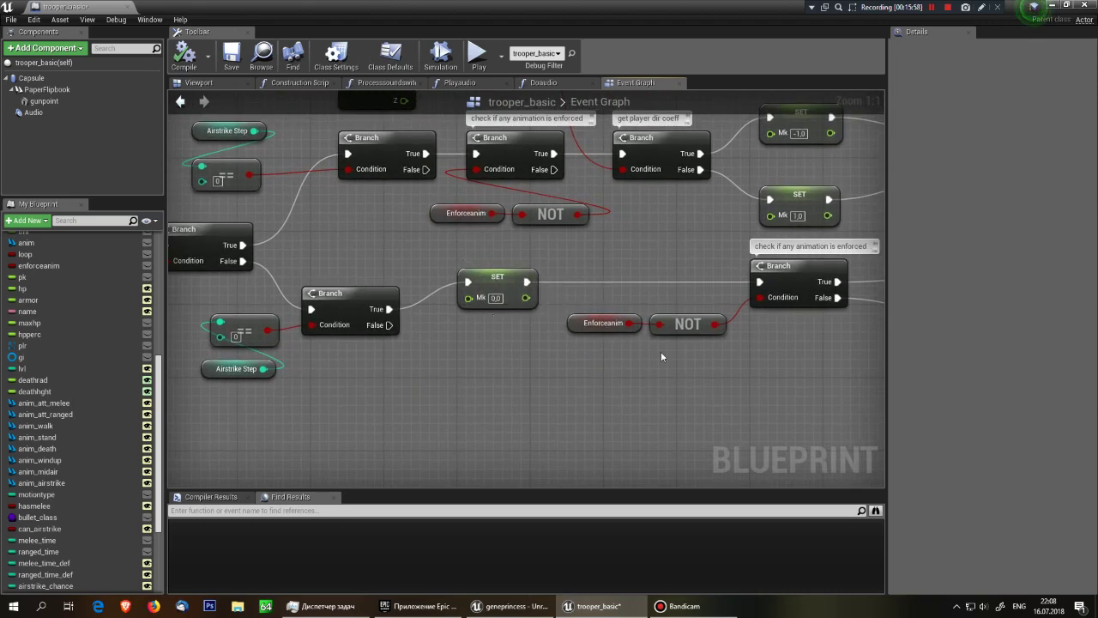
- Pan through the lower Branch, NOT, Enforceanim and SET Anim Walk/Stand nodes
right_click(691, 354)
right_click_drag(673, 357, 450, 386)
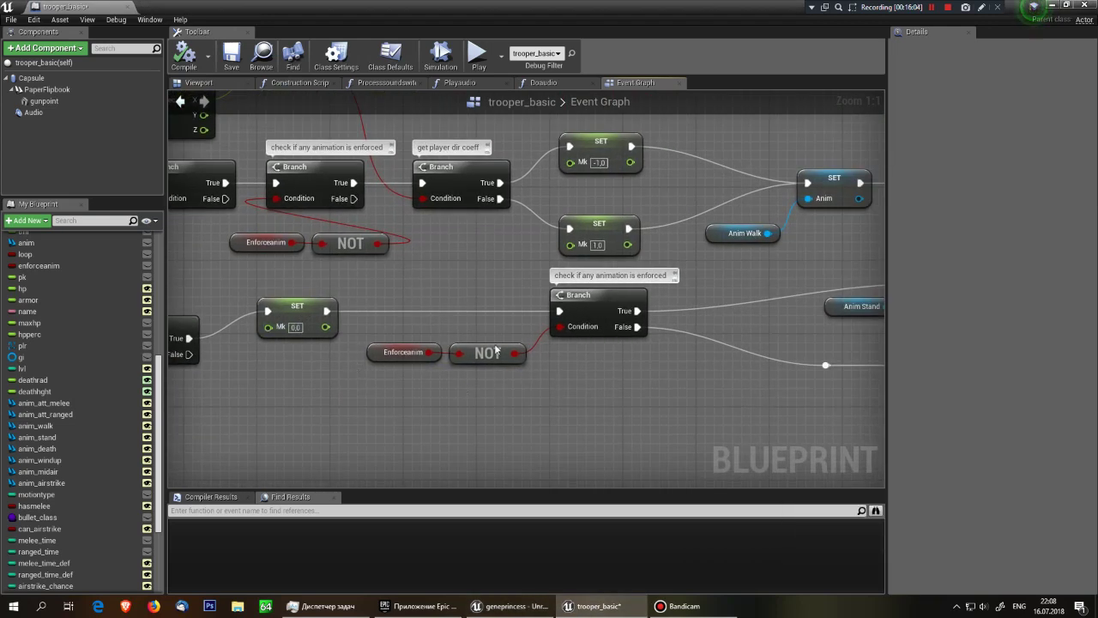
mouse_move(600, 355)
right_mouse_down()
mouse_move(569, 326)
mouse_move(336, 334)
right_mouse_up()
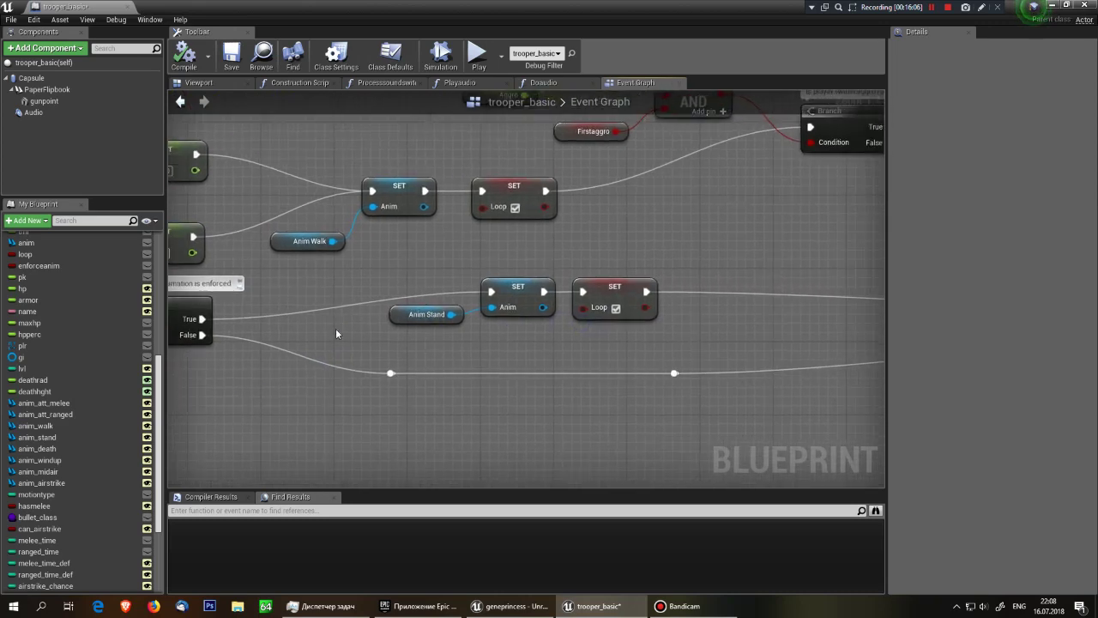
scroll(335, 334, "down", 1)
right_click_drag(292, 303, 544, 302)
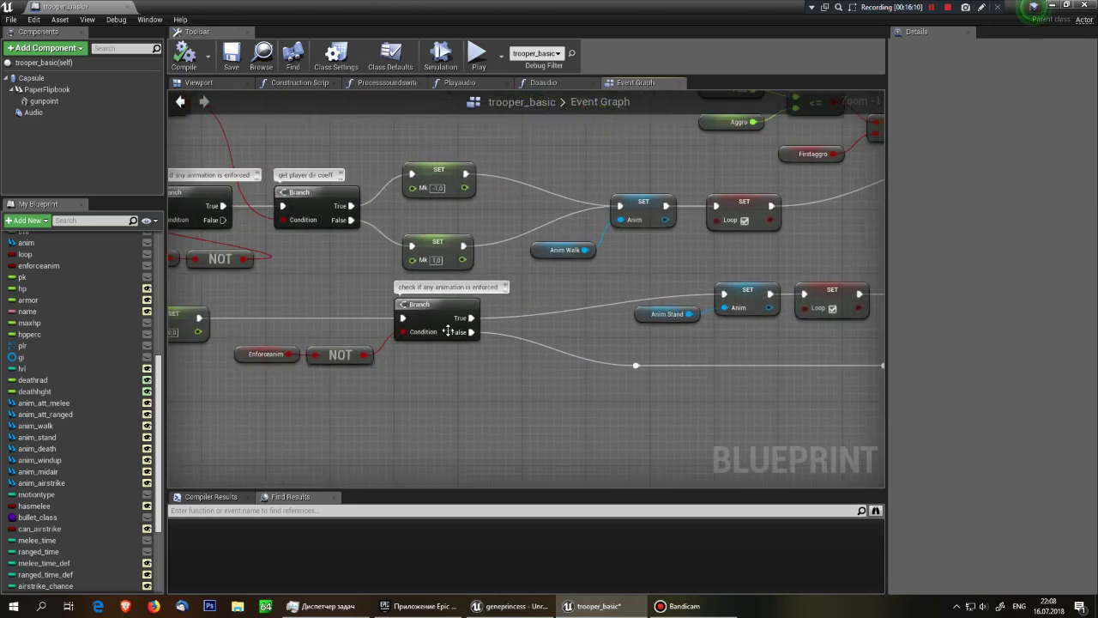
right_click_drag(841, 313, 592, 314)
scroll(592, 313, "up", 1)
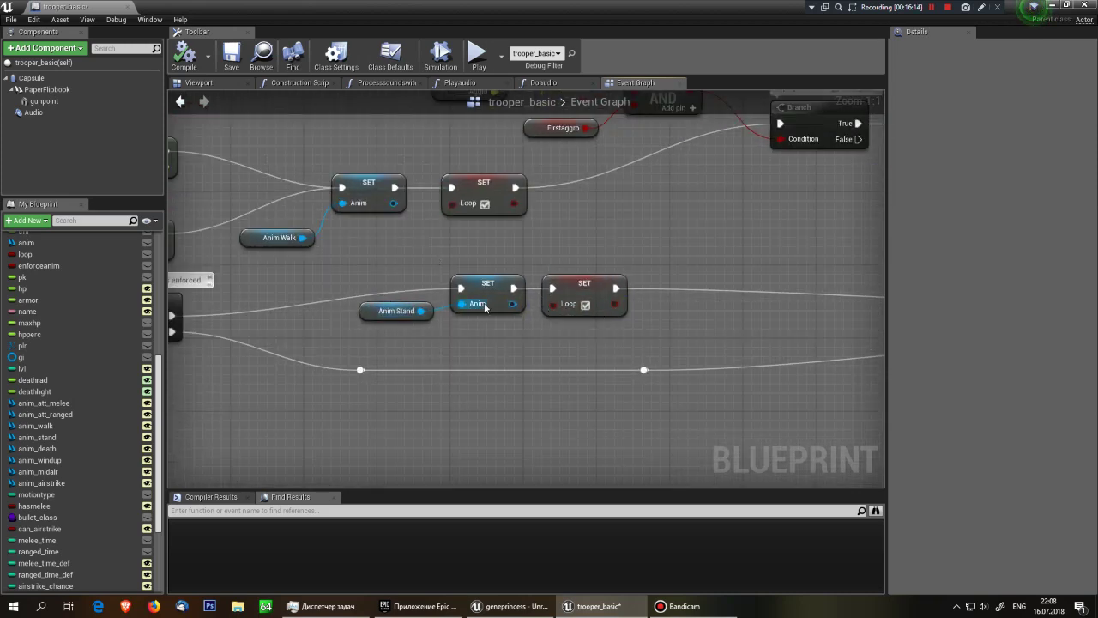
- Pan past the Doaudio nodes to the Pdist < Stop check and Tmr reload reset
right_click_drag(621, 372, 377, 381)
right_click_drag(815, 360, 266, 334)
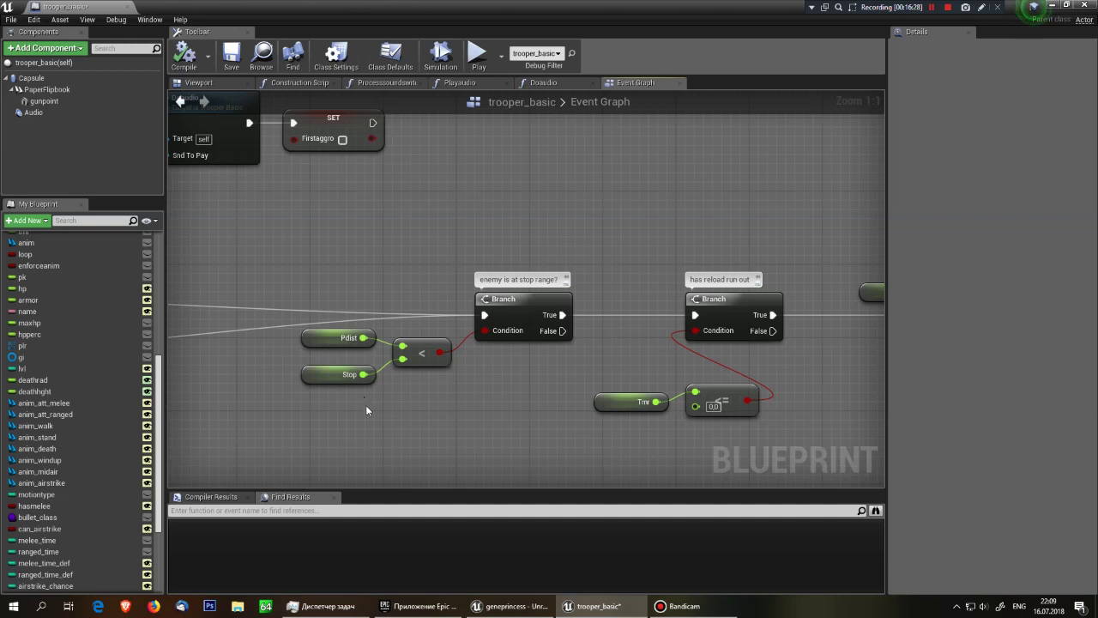
right_click_drag(549, 400, 381, 401)
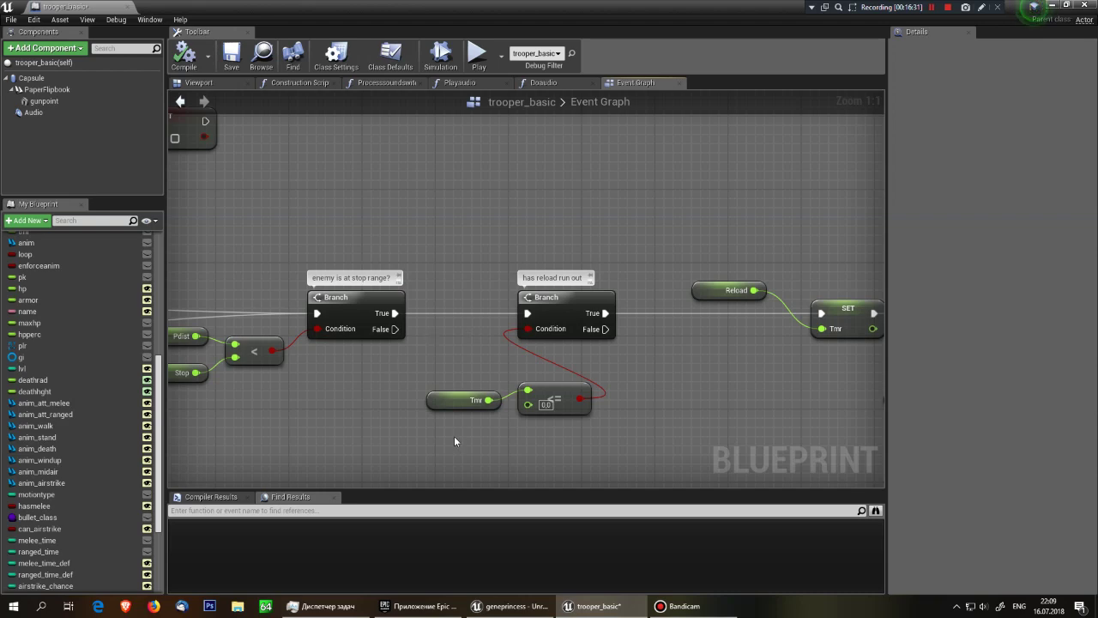
- Pan between the Tmr reload check, SET Tmr from Reload, and the airstrike and melee conditions
left_click_drag(411, 360, 738, 379)
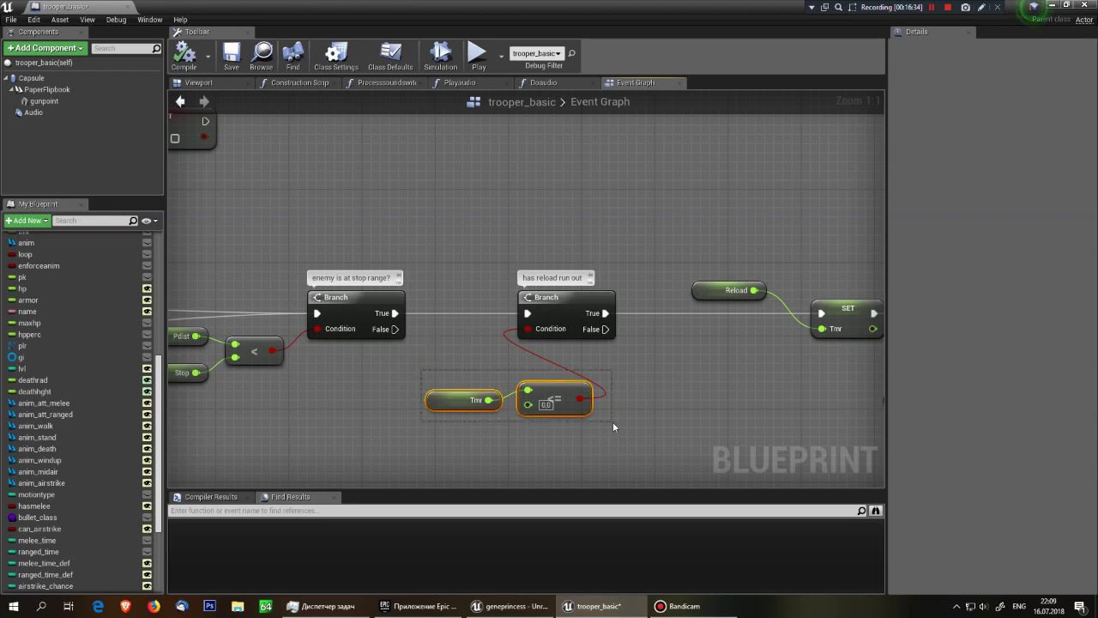
right_click_drag(738, 379, 429, 397)
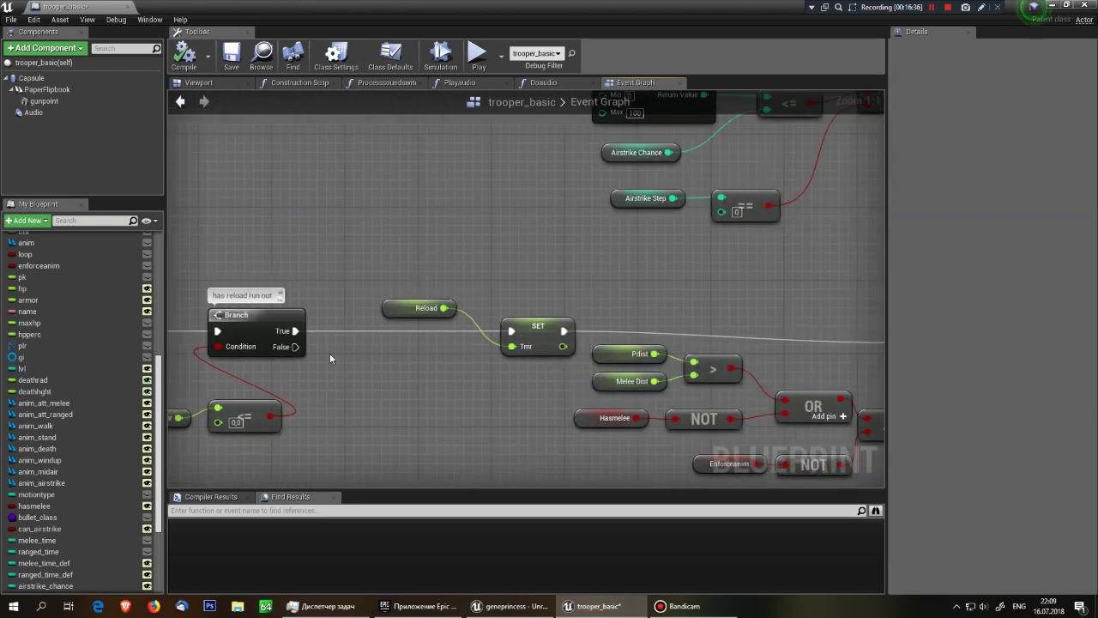
right_click_drag(330, 358, 309, 392)
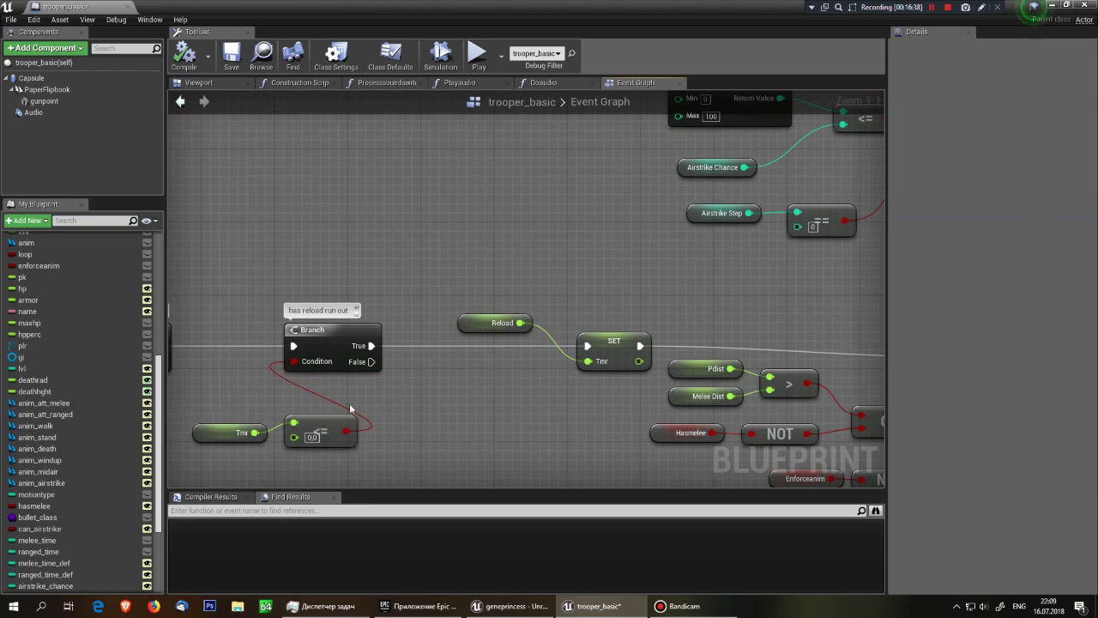
right_click_drag(473, 391, 306, 415)
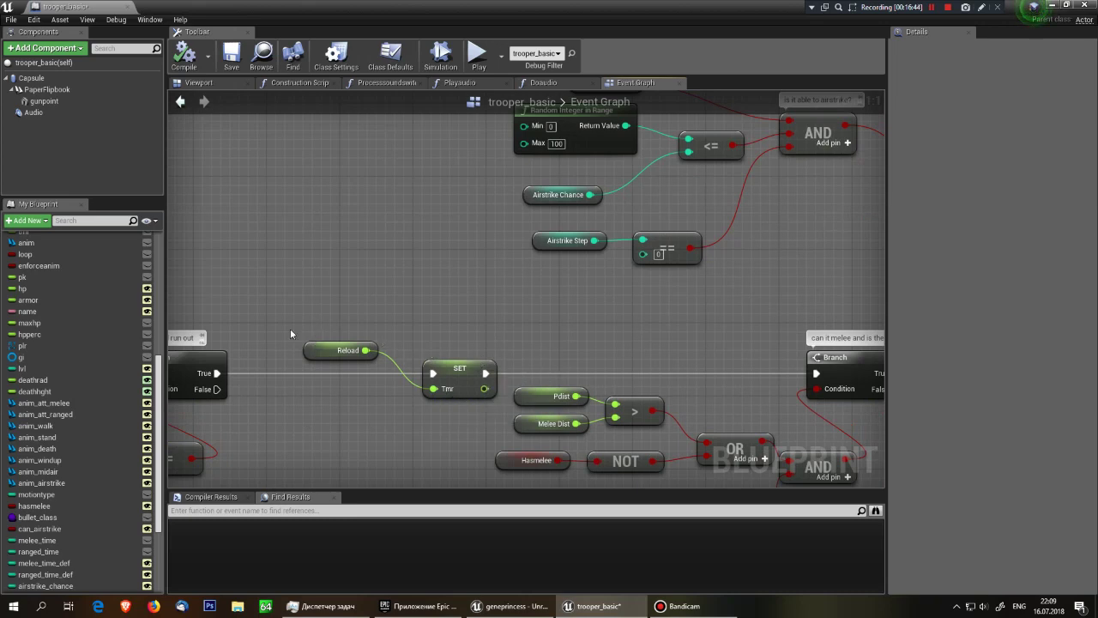
- Inspect the Reload variable's details and pan to the melee condition logic
left_click(339, 350)
right_click_drag(445, 430, 329, 395)
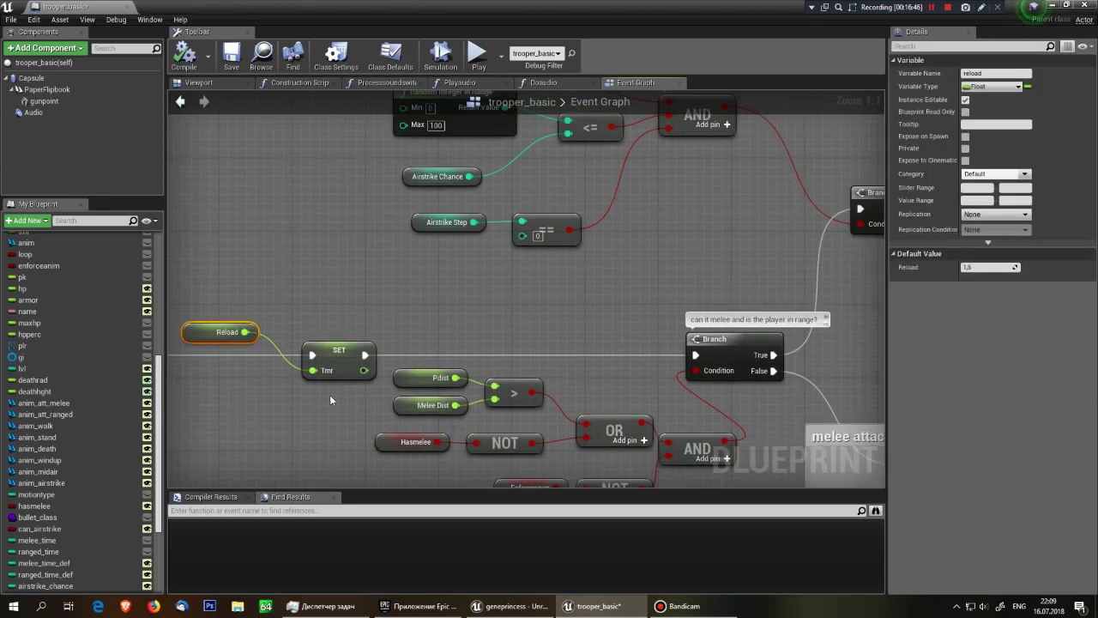
mouse_move(616, 370)
right_mouse_down()
mouse_move(504, 358)
mouse_move(481, 310)
right_mouse_up()
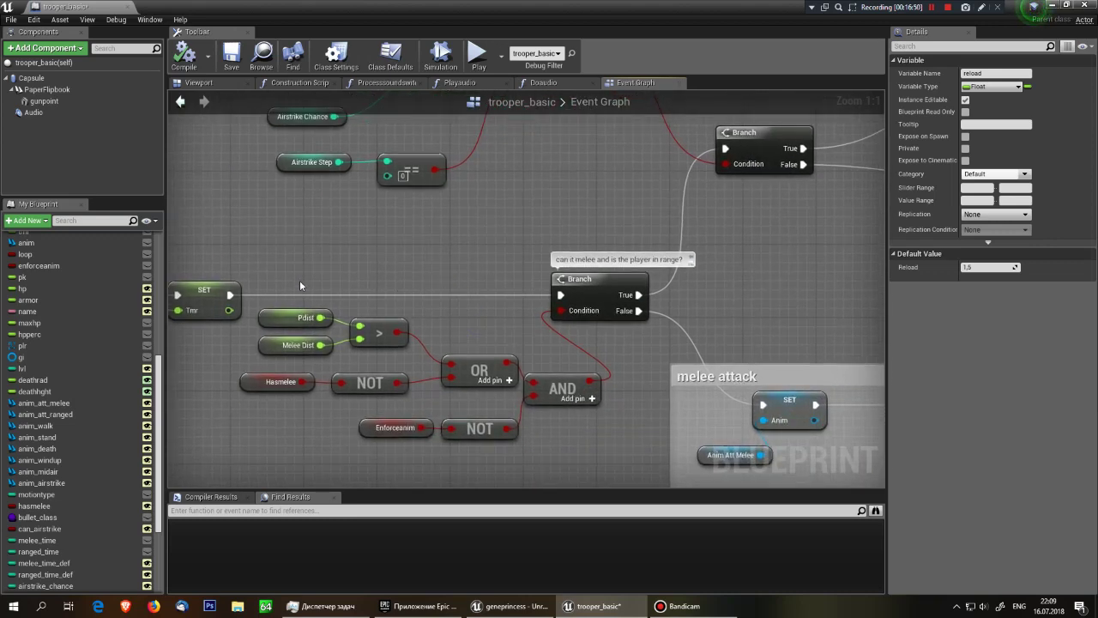
right_click_drag(395, 269, 423, 259)
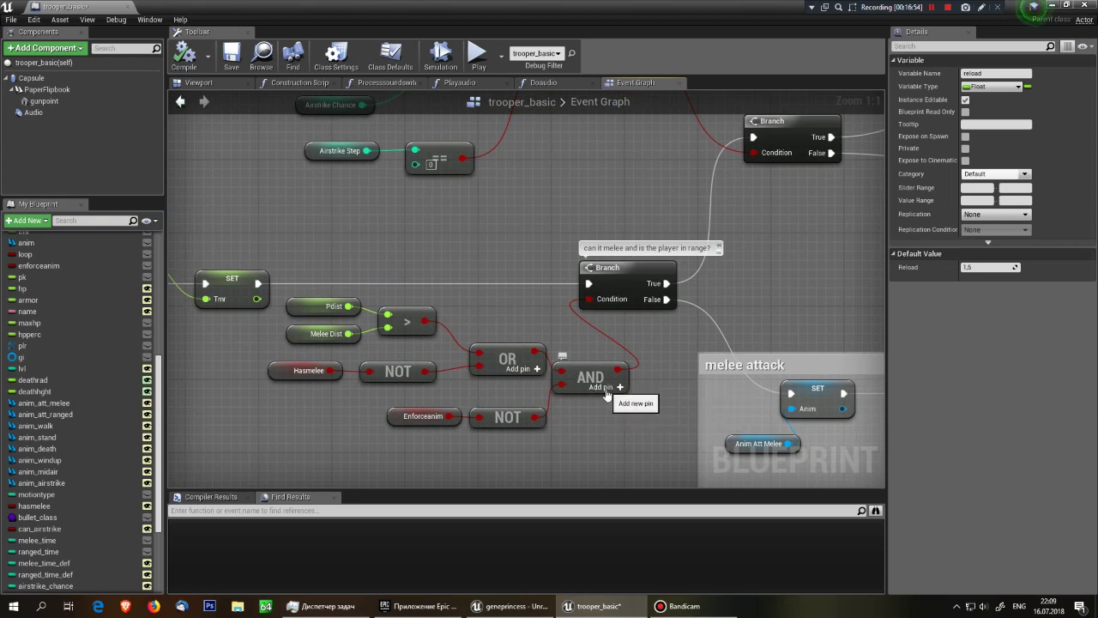
- Select the Hasmelee, NOT and Pdist vs Melee Dist nodes, then reach the airstrike AND
left_click_drag(480, 451, 359, 416)
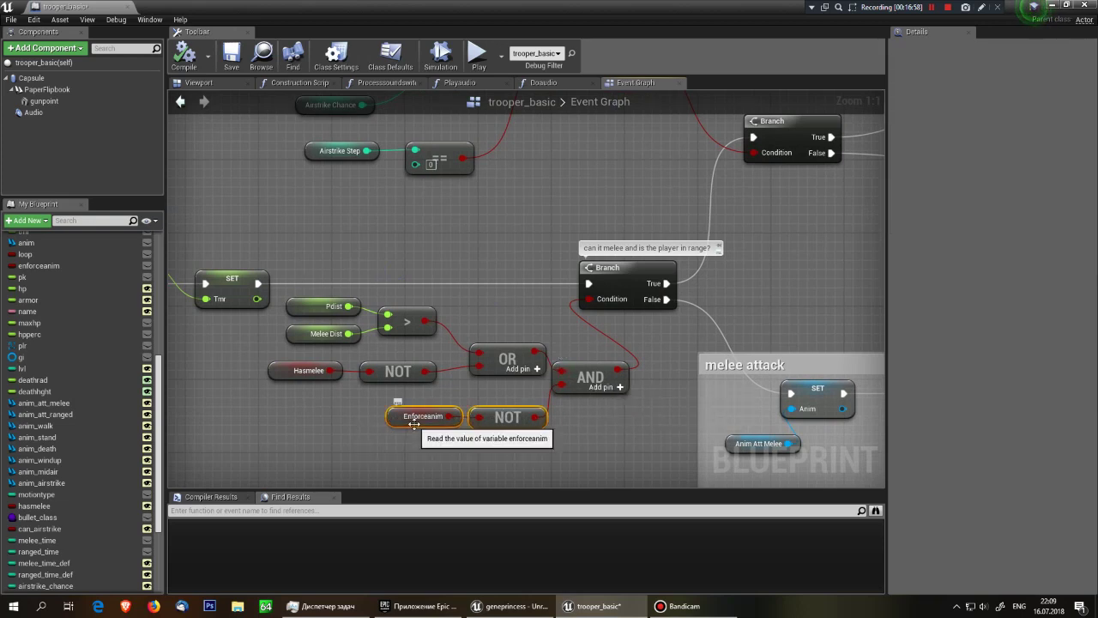
left_click(407, 394)
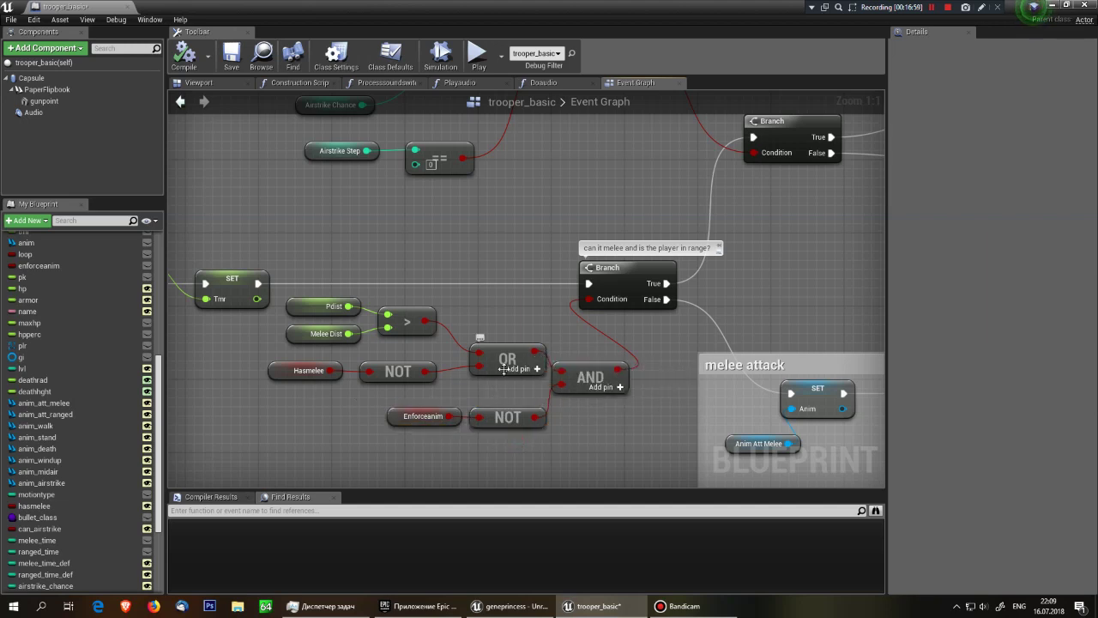
left_click(383, 378)
left_click(302, 371, "ctrl")
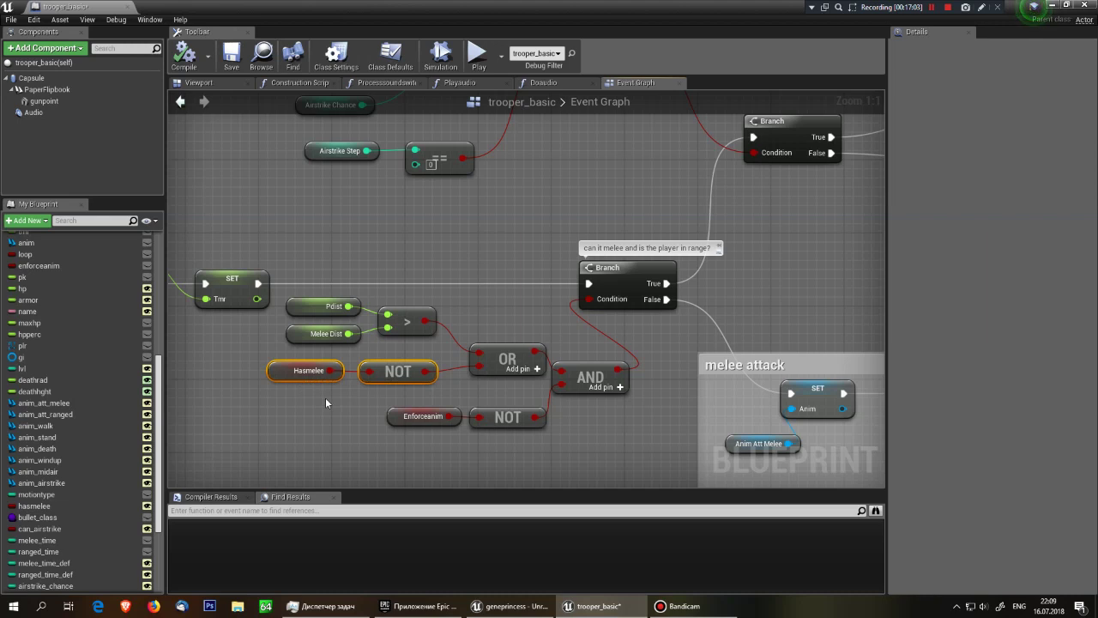
left_click_drag(309, 248, 394, 347)
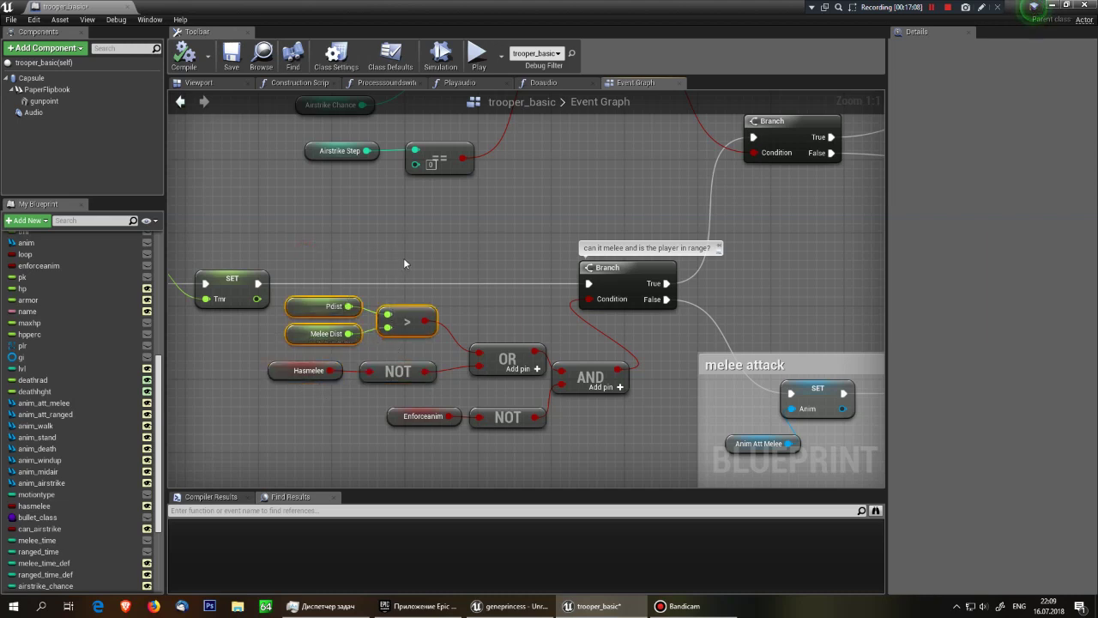
right_click_drag(523, 214, 489, 412)
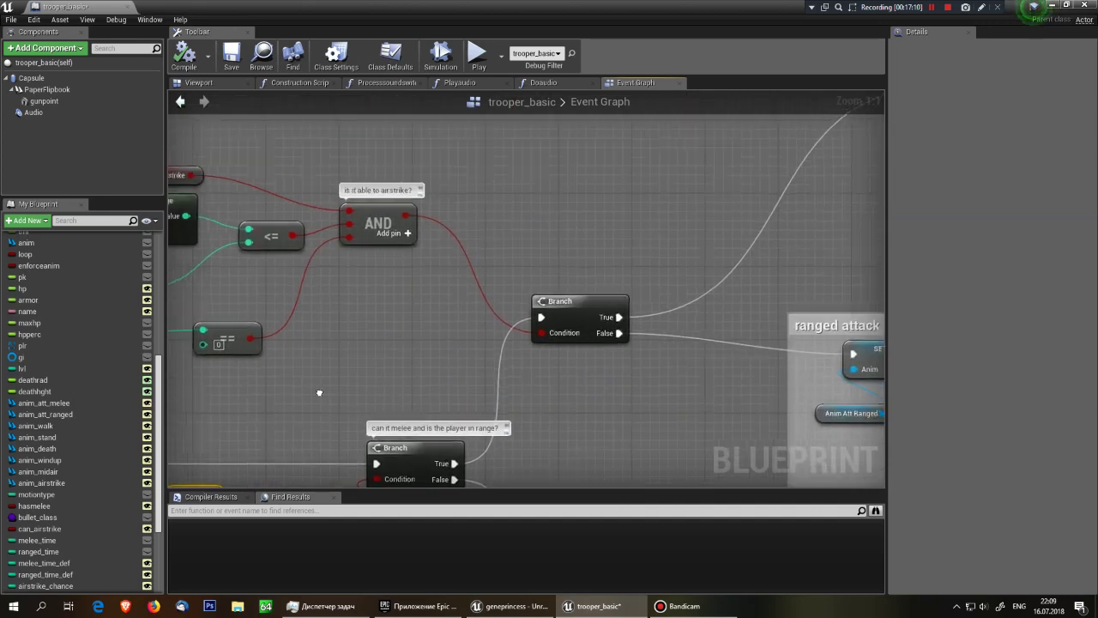
- Frame the whole airstrike condition cluster beside the ranged attack group
scroll(490, 413, "down", 2)
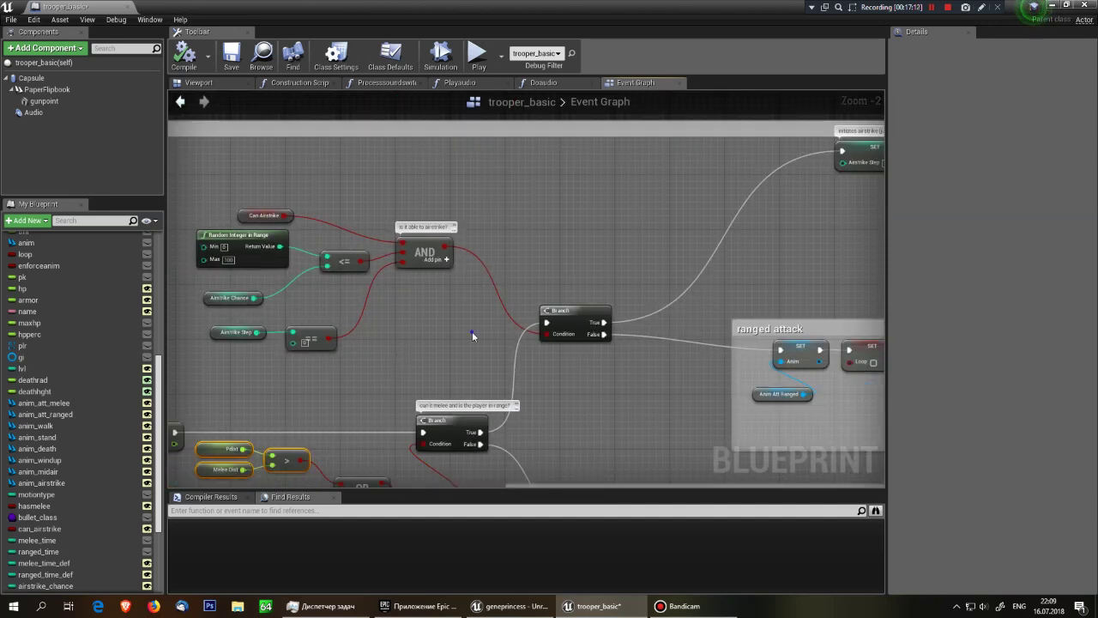
mouse_move(421, 292)
right_mouse_down()
mouse_move(315, 333)
mouse_move(583, 350)
right_mouse_up()
left_click_drag(540, 385, 449, 324)
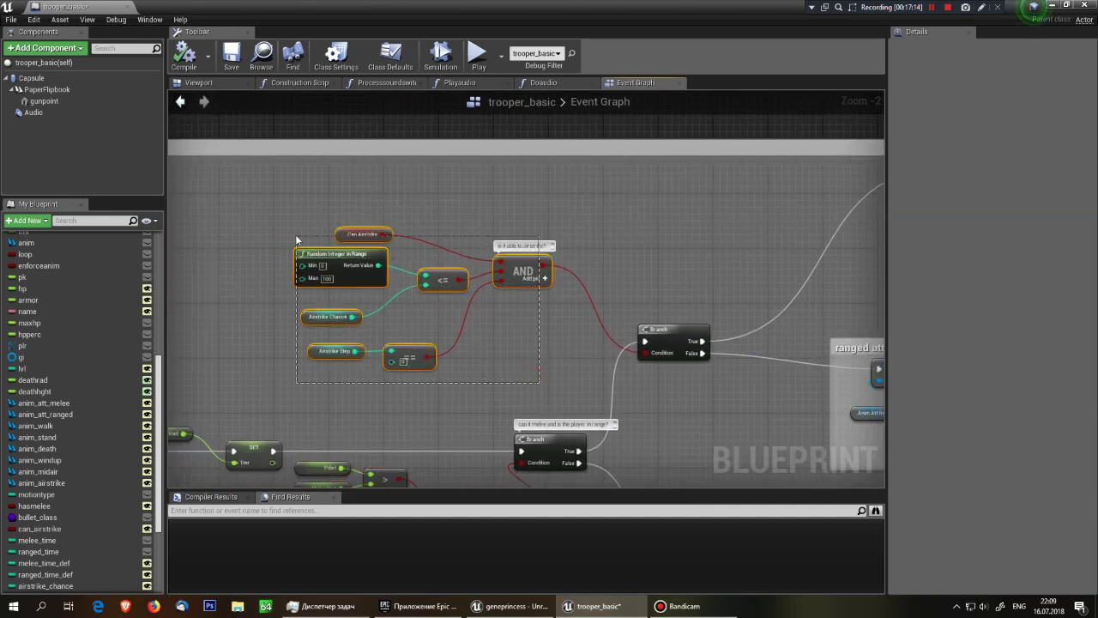
scroll(420, 323, "up", 2)
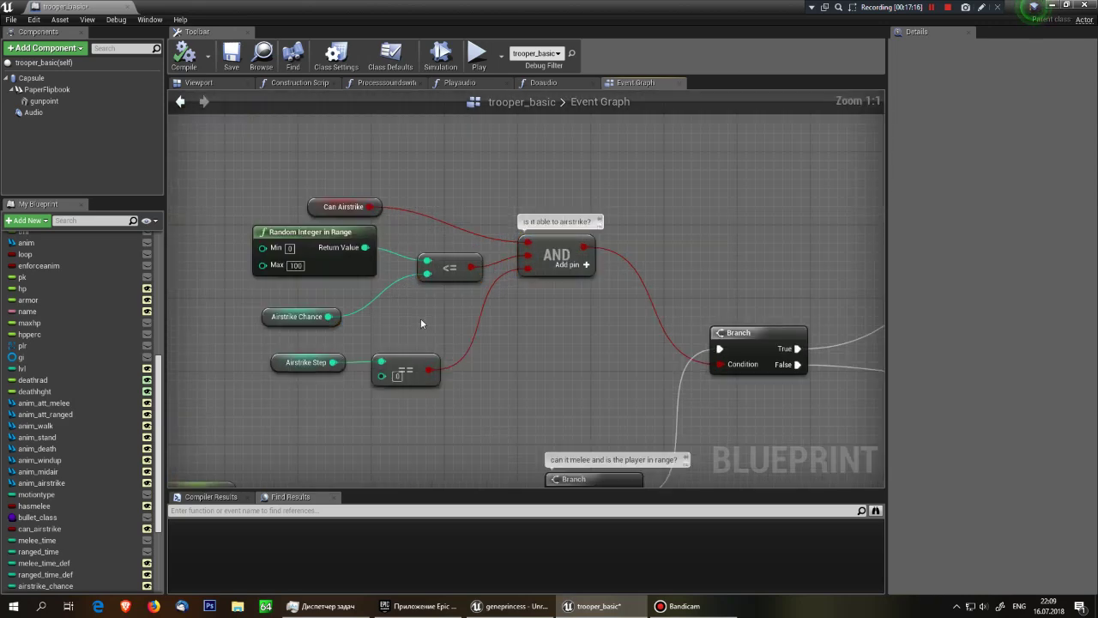
- Check the default values of the Can Airstrike and Airstrike Chance variables
left_click(312, 200)
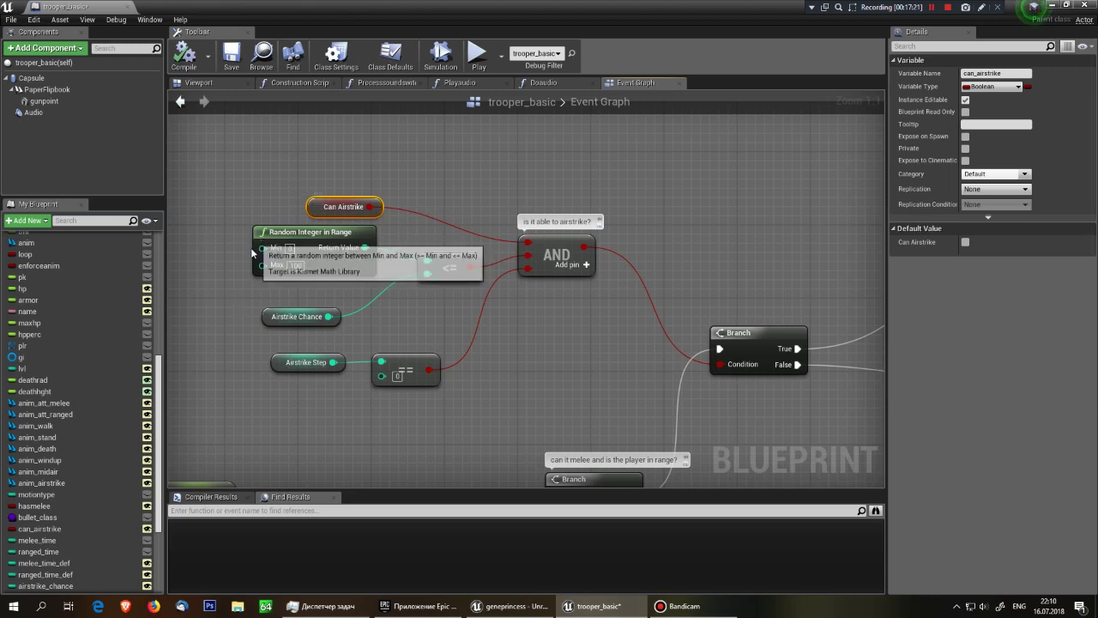
left_click(291, 316)
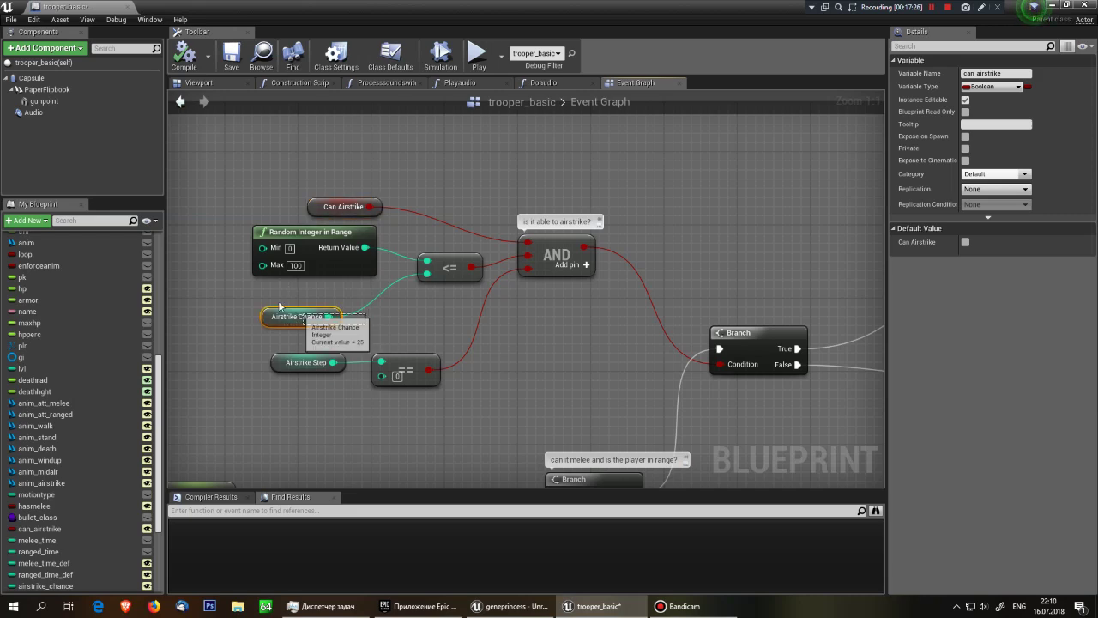
left_click(259, 319)
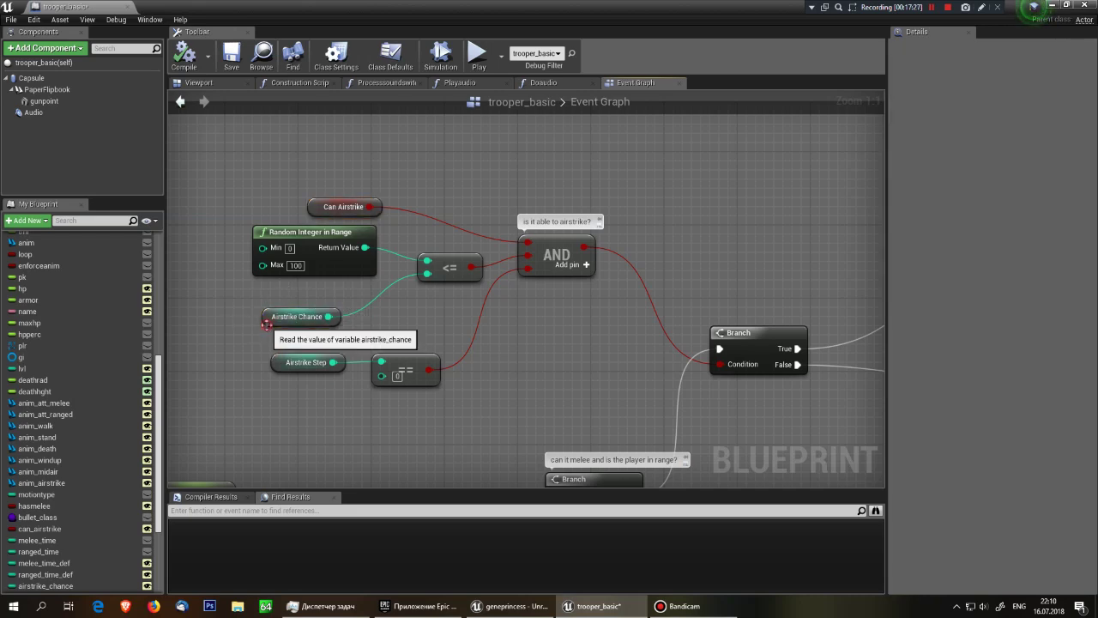
left_click(267, 322)
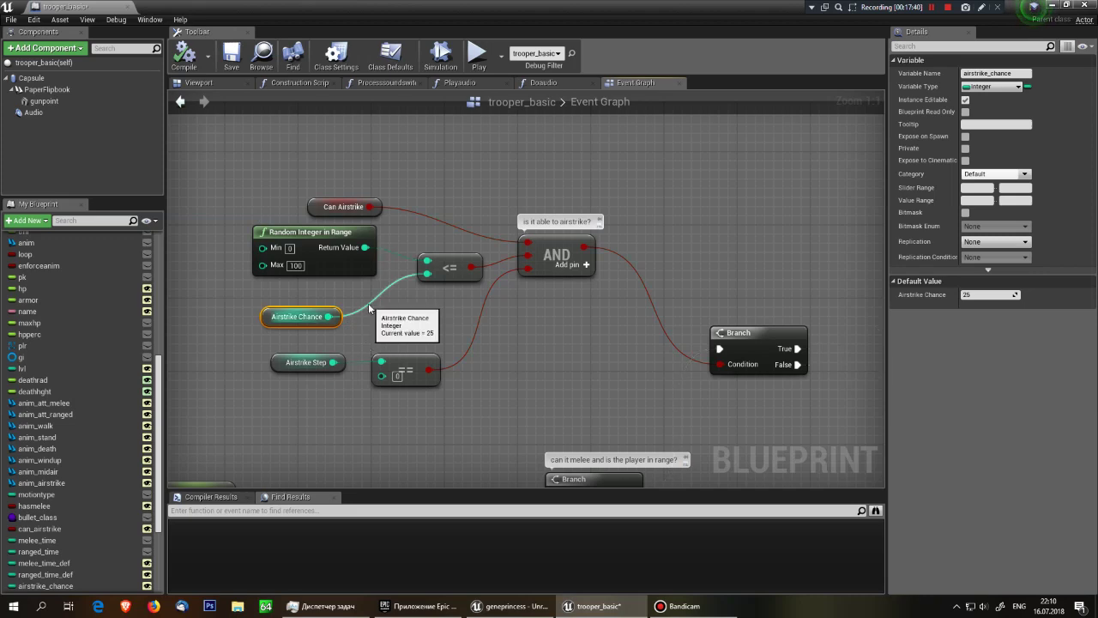
left_click(429, 301)
- Mark the Airstrike Step == 0 check and follow the True wire to SET Airstrike Step
left_click_drag(286, 346, 501, 393)
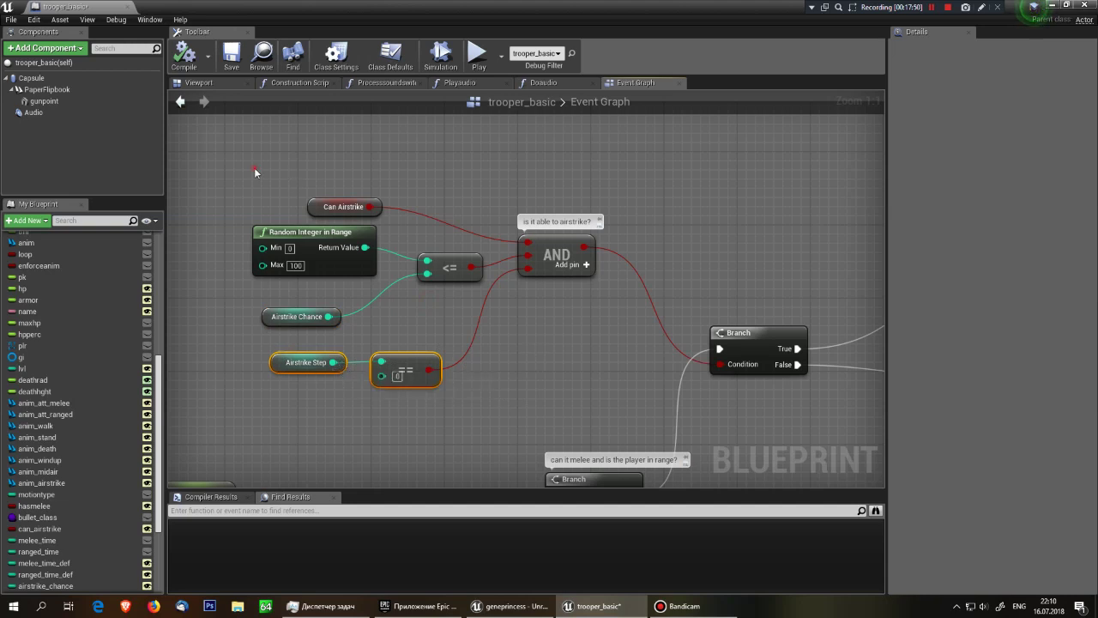
left_click_drag(255, 169, 461, 397)
left_click(611, 357)
right_click_drag(611, 357, 534, 304)
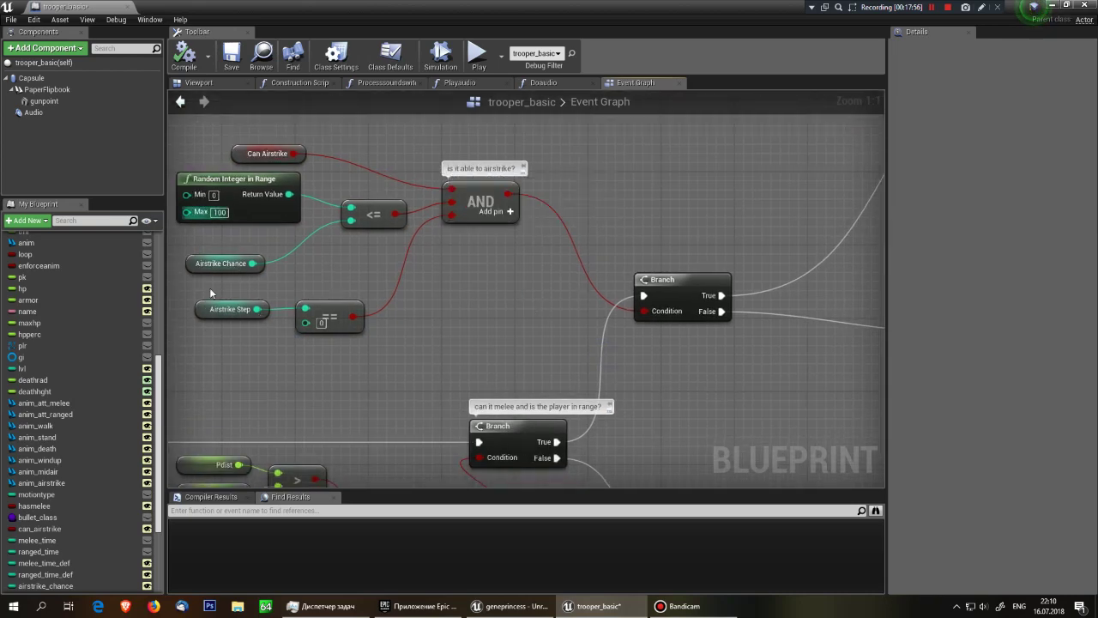
right_click_drag(513, 340, 503, 416)
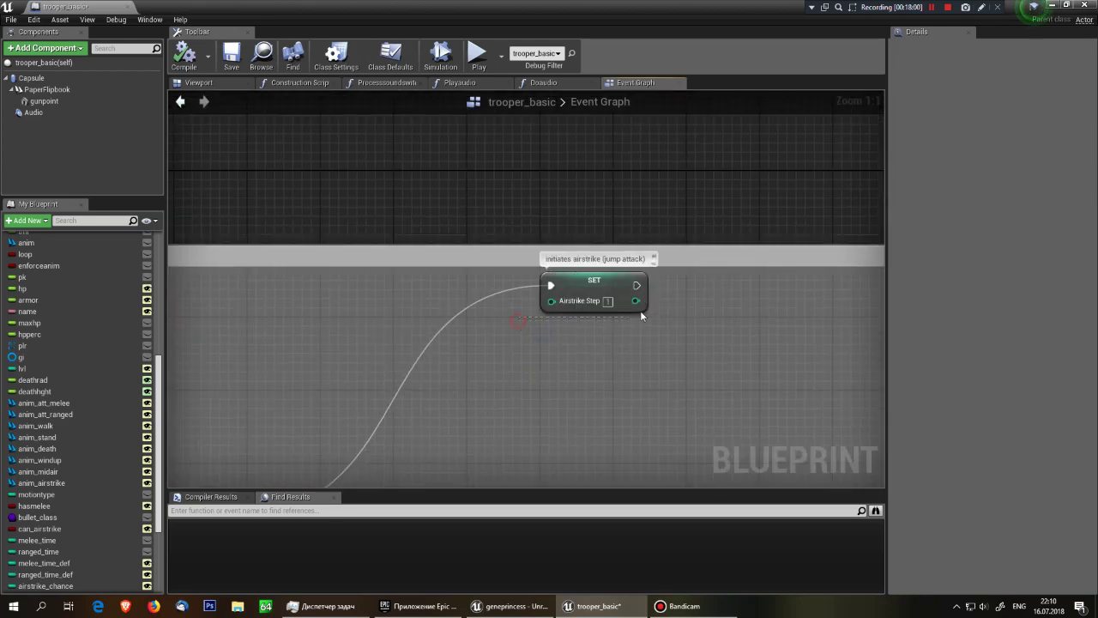
- Inspect SET Airstrike Step (airstrike_step default 0), then pan to the ranged attack group
left_click(640, 312)
right_click_drag(515, 377, 234, 420)
right_click_drag(355, 410, 404, 392)
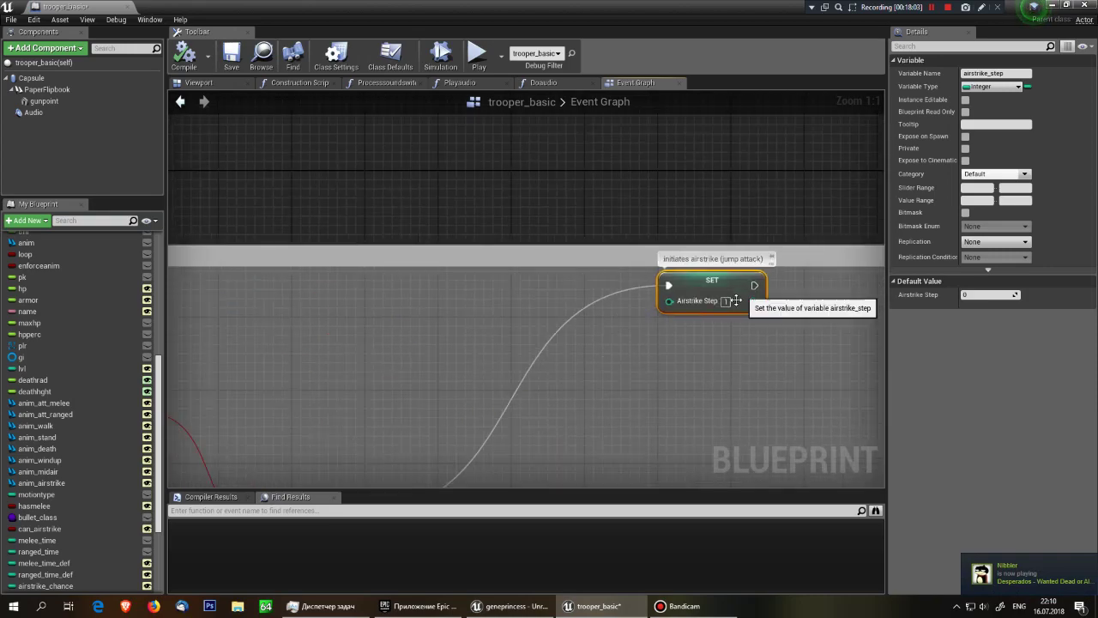
mouse_move(735, 306)
right_mouse_down()
mouse_move(326, 272)
mouse_move(402, 334)
mouse_move(448, 406)
right_mouse_up()
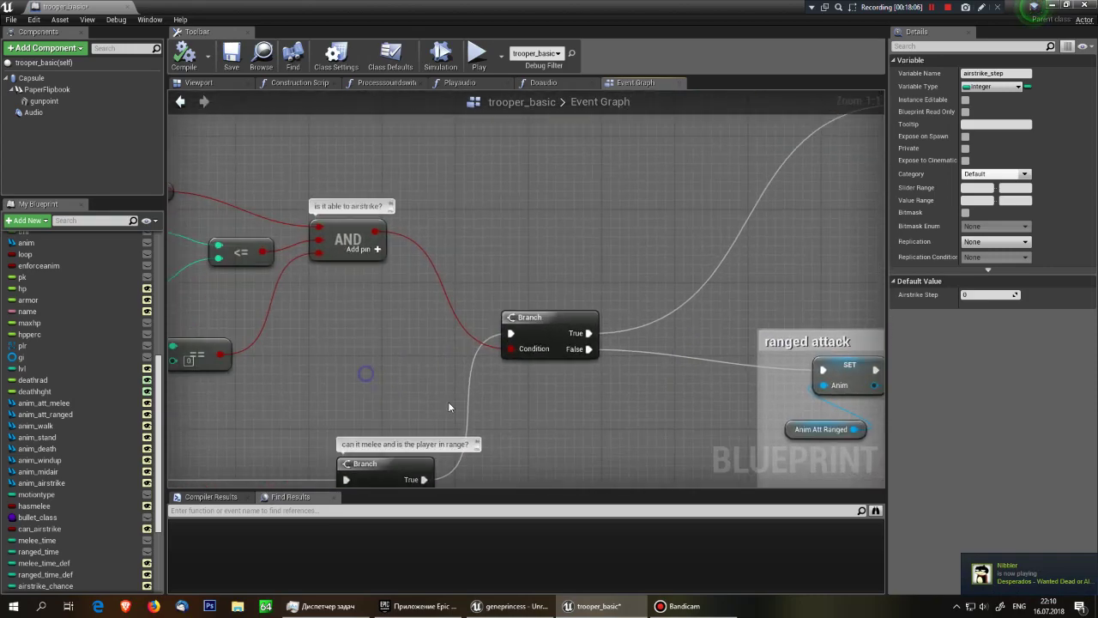
mouse_move(328, 303)
right_mouse_down()
mouse_move(83, 230)
mouse_move(206, 328)
right_mouse_up()
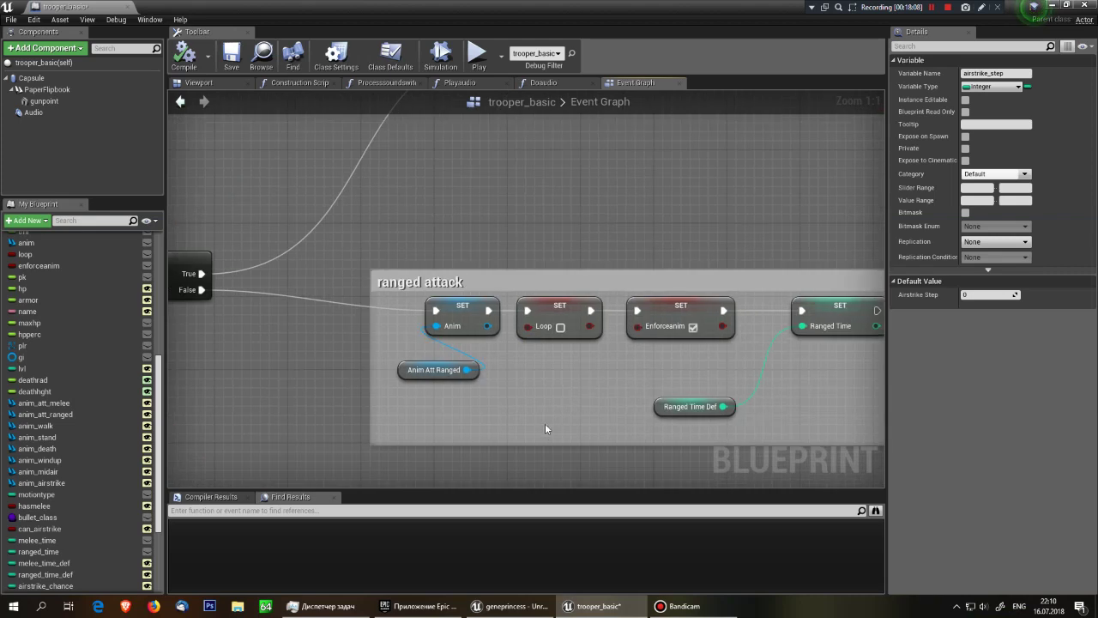
right_click_drag(328, 280, 224, 219)
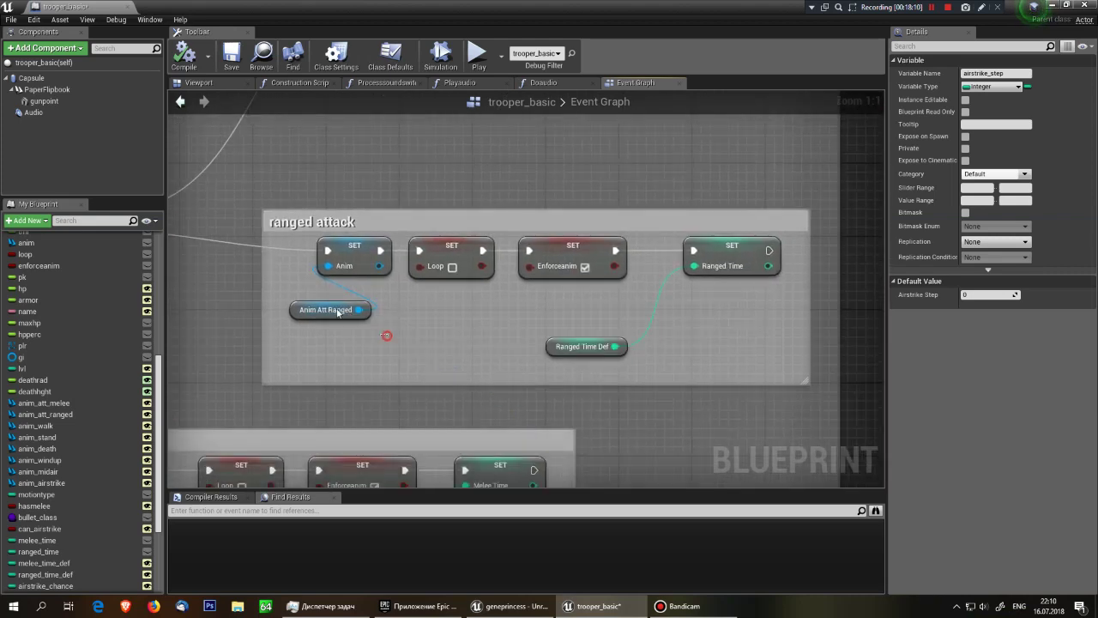
mouse_move(339, 324)
left_mouse_down()
mouse_move(294, 241)
mouse_move(384, 316)
left_mouse_up()
left_click(313, 274)
left_click(429, 339)
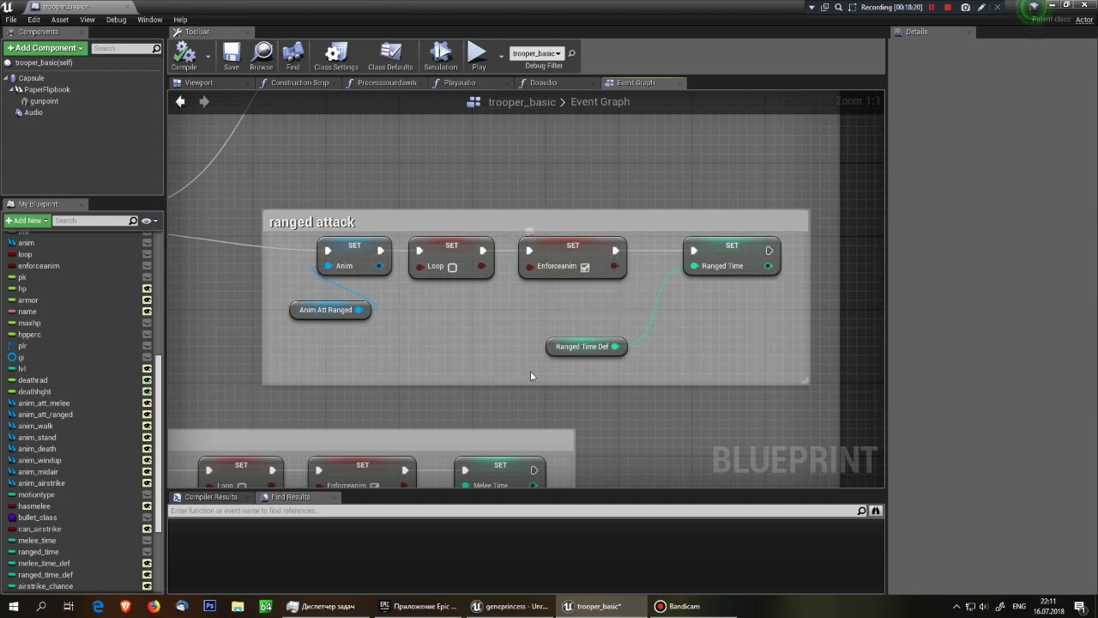
left_click(739, 243)
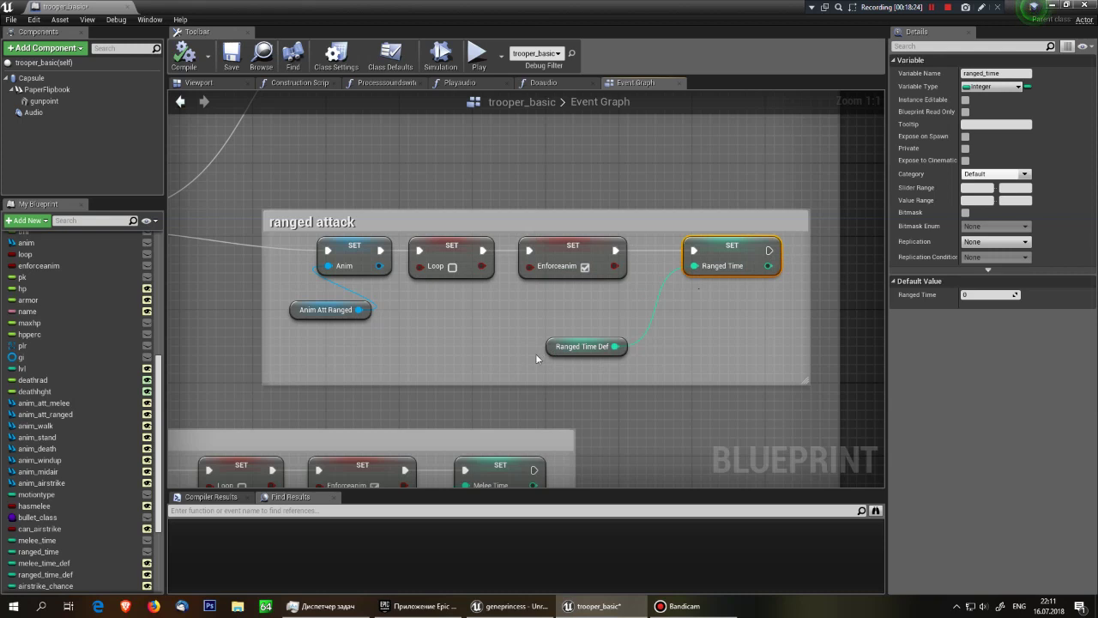
left_click(562, 347)
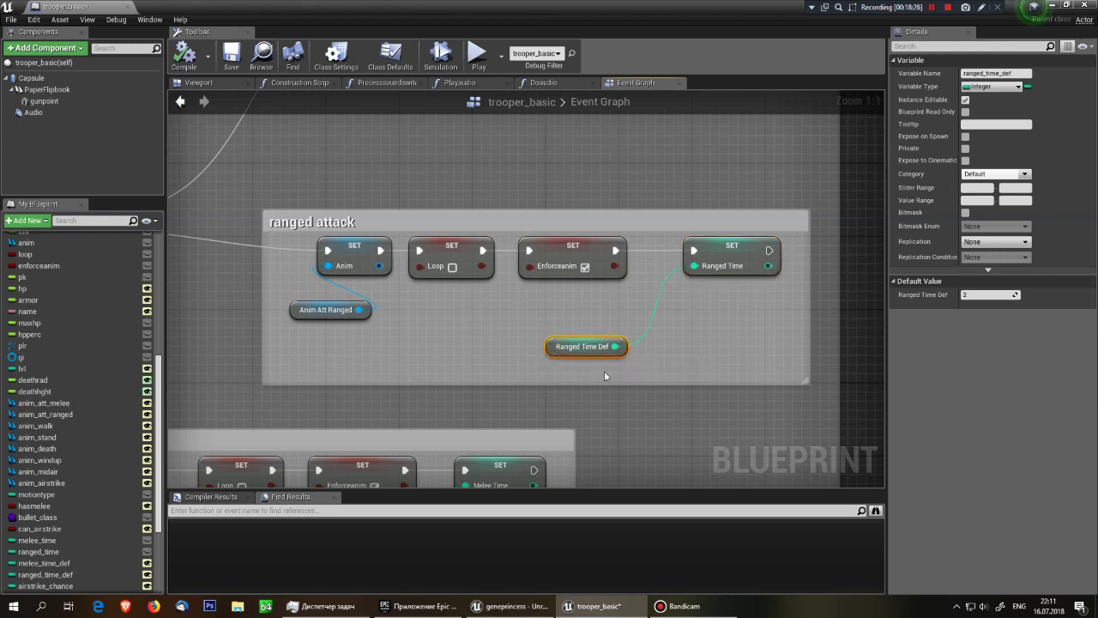
left_click_drag(590, 365, 592, 367)
scroll(83, 429, "down", 5)
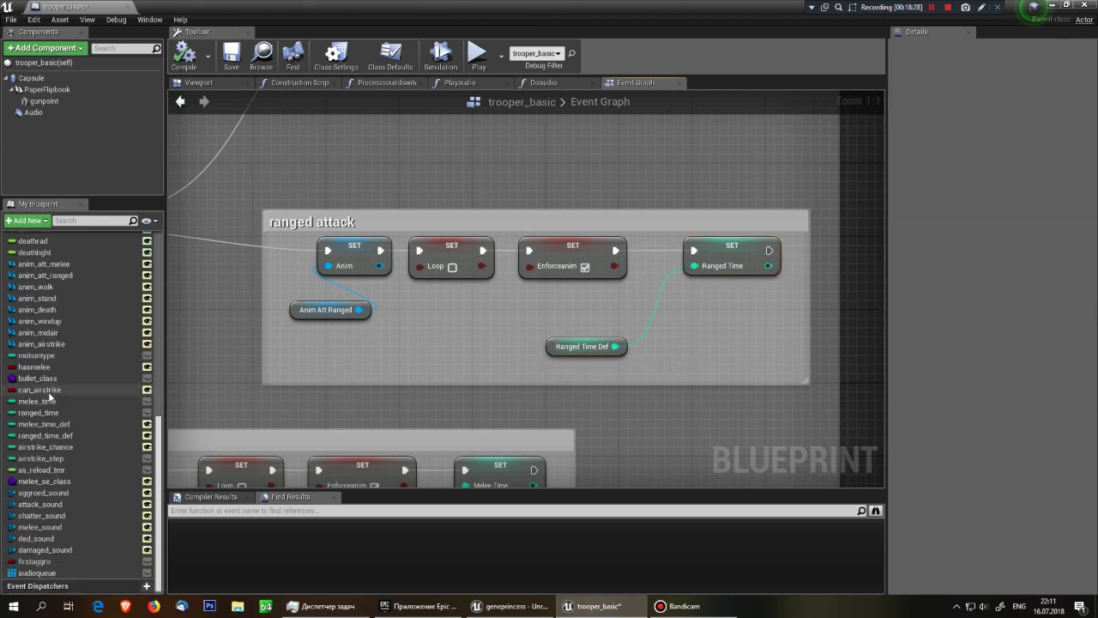
left_click(55, 435)
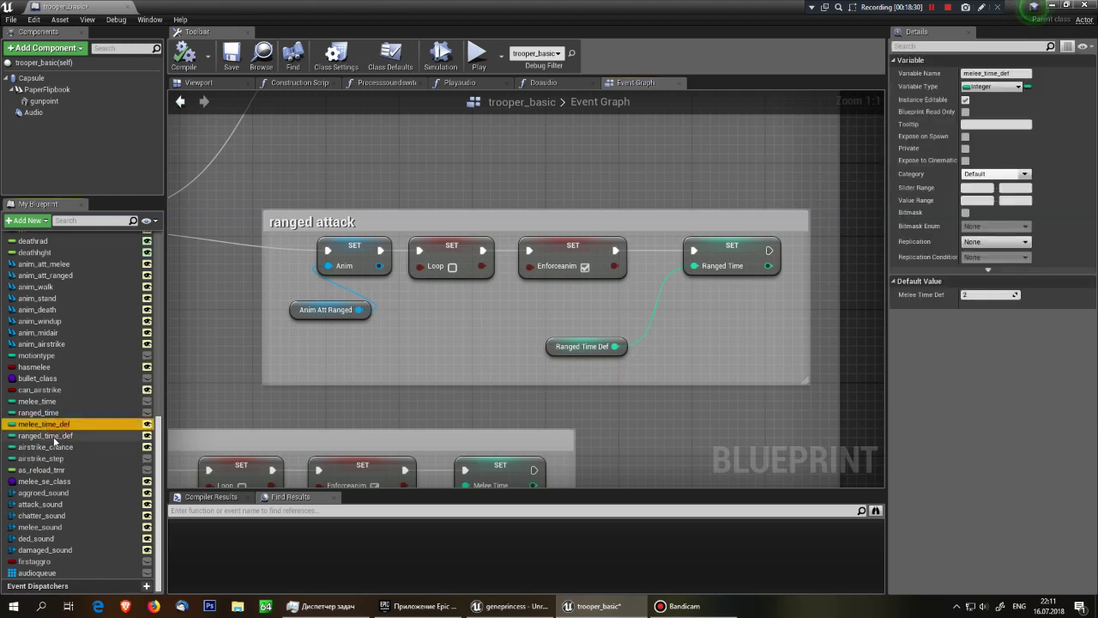
left_click(49, 424)
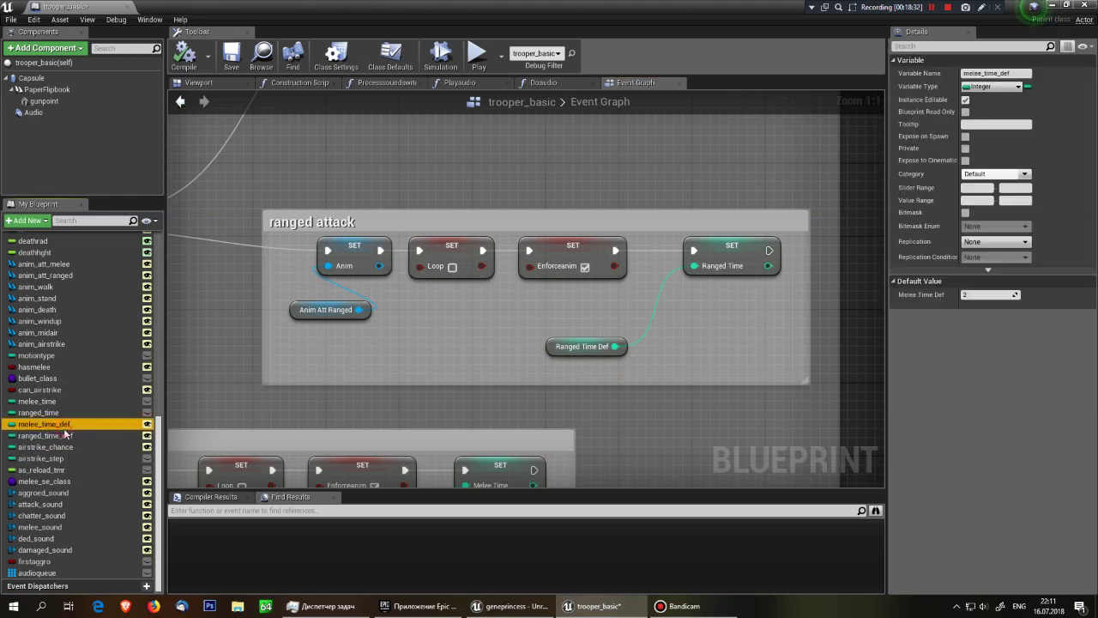
left_click(69, 438)
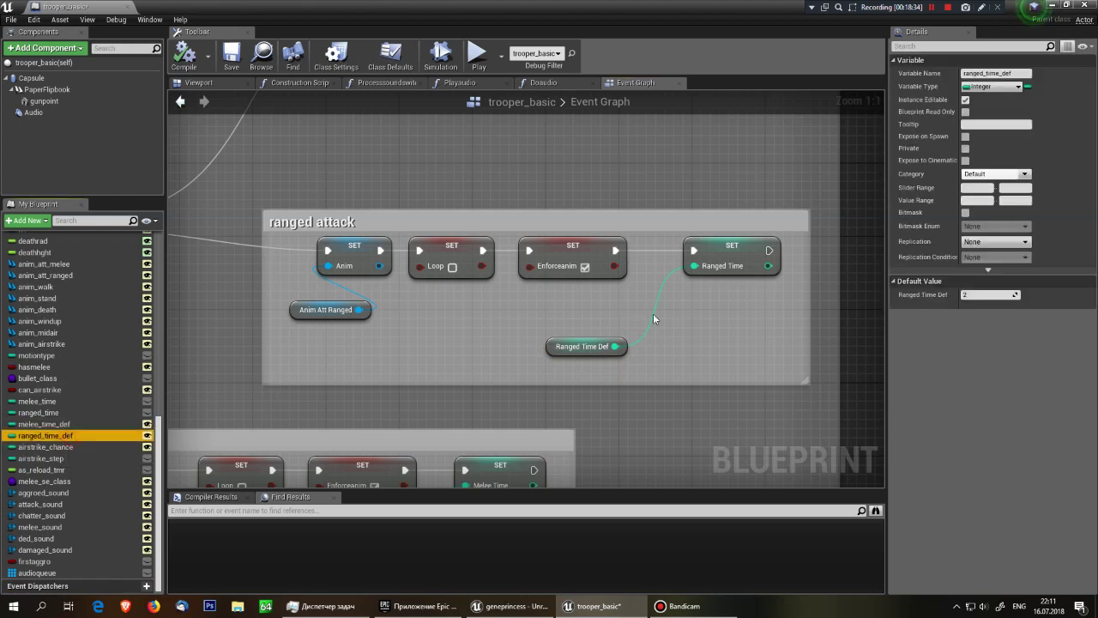
left_click(723, 261)
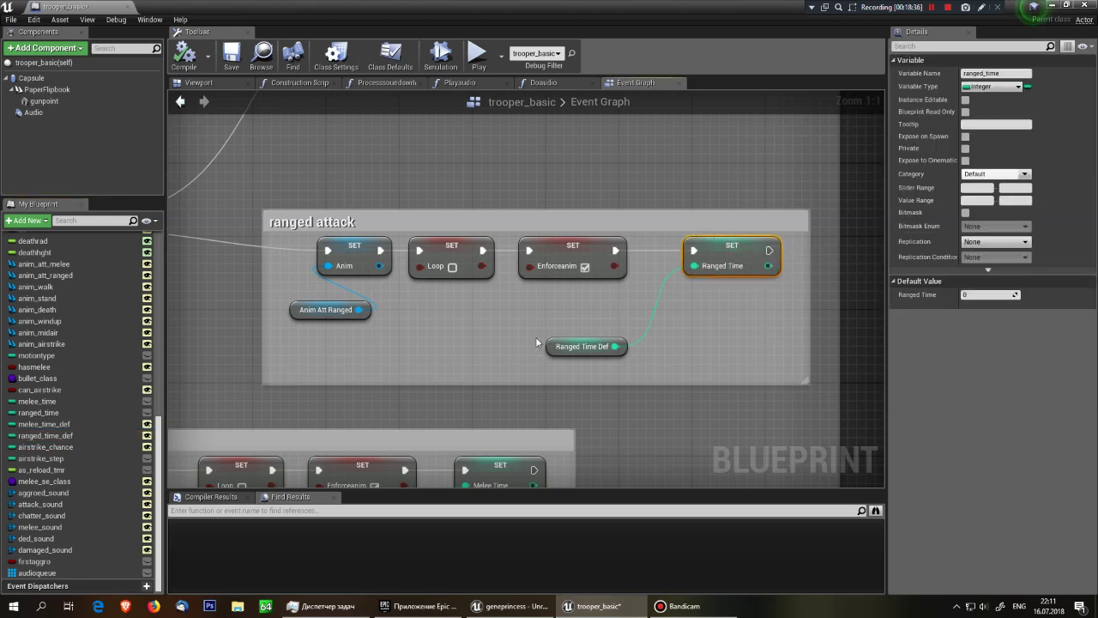
scroll(561, 322, "down", 1)
- Zoom in on the melee attack Branch and its section
scroll(434, 323, "down", 3)
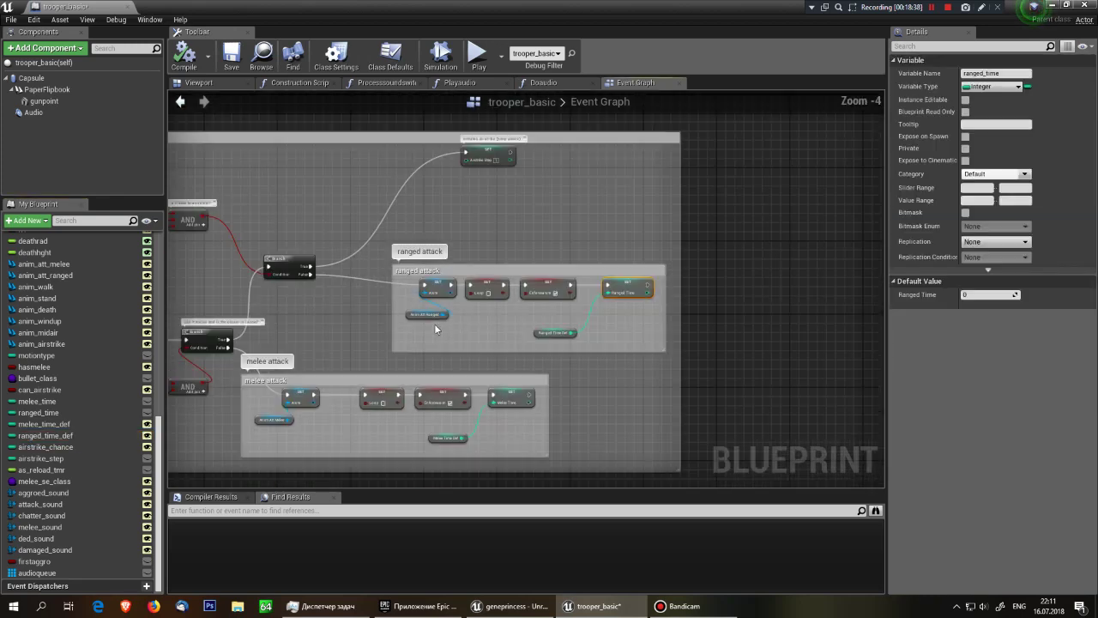
right_click_drag(434, 324, 564, 227)
scroll(426, 232, "up", 1)
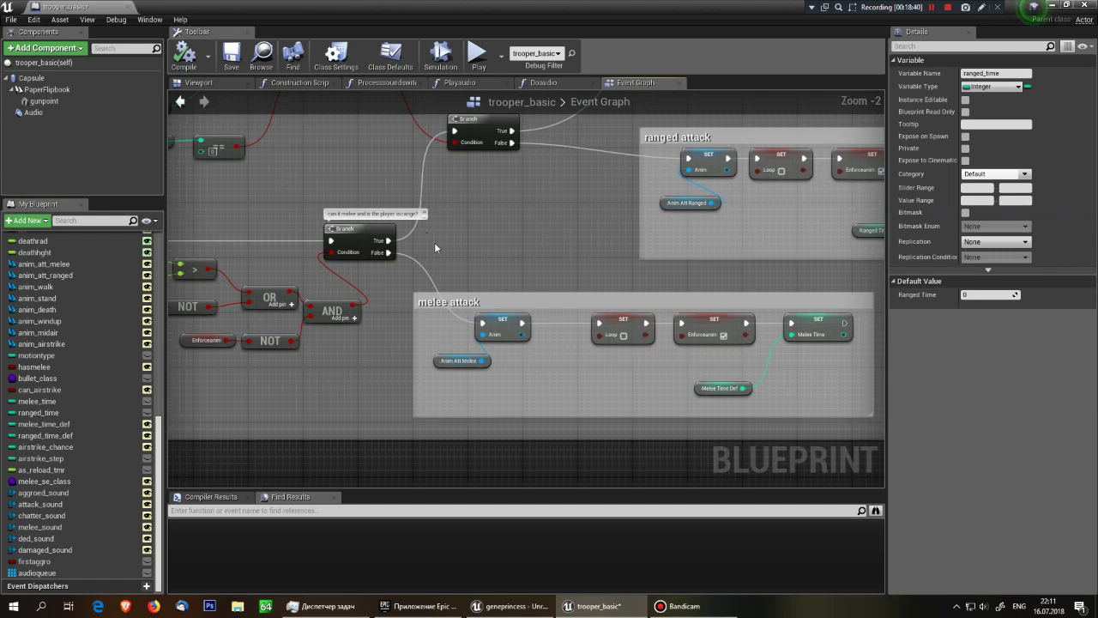
scroll(434, 242, "up", 1)
scroll(494, 214, "up", 1)
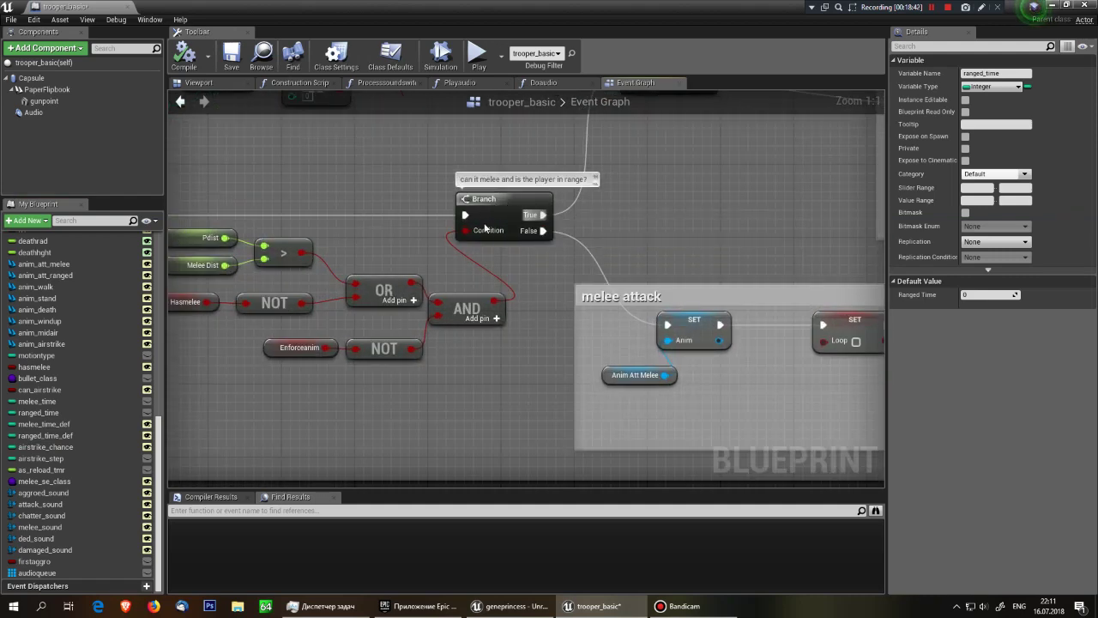
right_click_drag(674, 269, 503, 234)
scroll(503, 234, "down", 1)
scroll(639, 259, "down", 1)
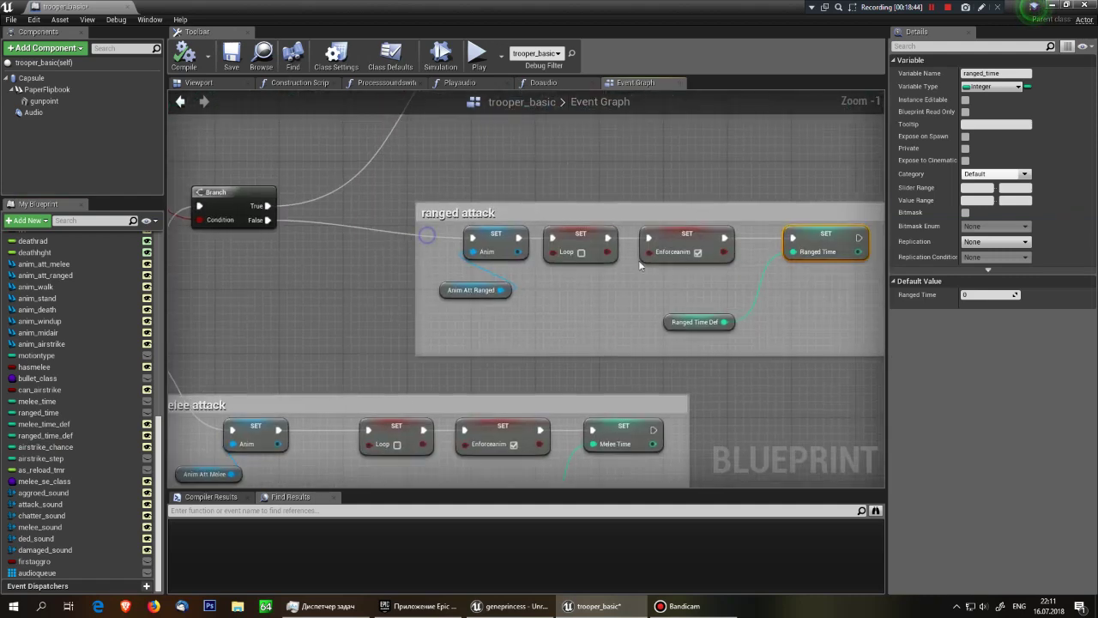
scroll(638, 260, "up", 1)
scroll(413, 341, "up", 1)
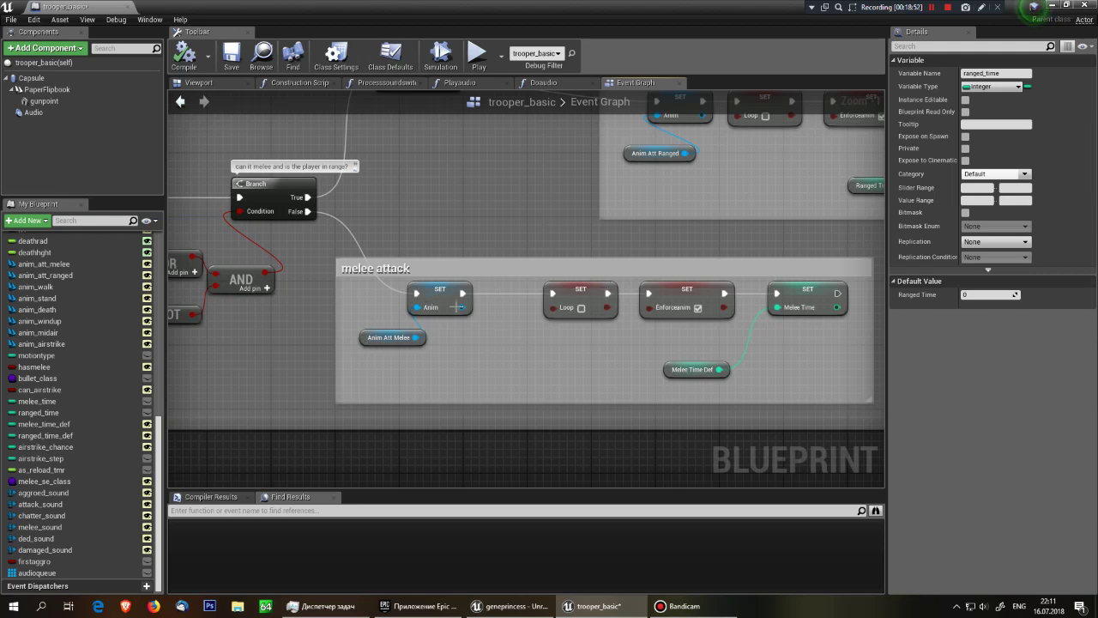
- Zoom out to about Zoom -11 to show the graph's overall sections
scroll(690, 318, "down", 2)
scroll(691, 317, "down", 2)
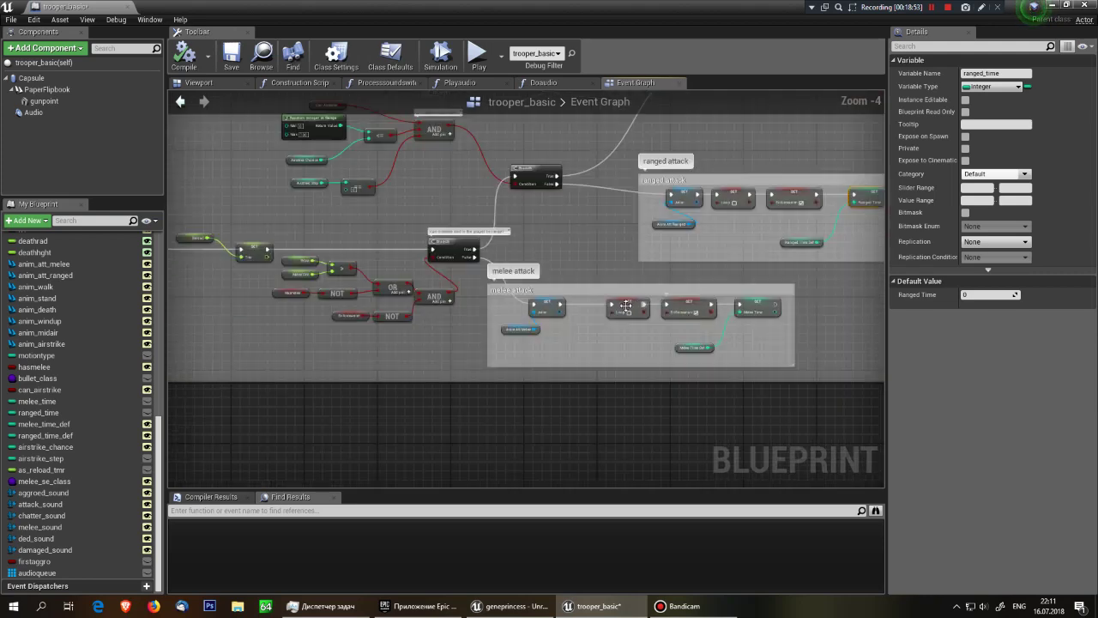
right_click_drag(537, 333, 572, 342)
scroll(566, 340, "down", 3)
scroll(549, 347, "down", 1)
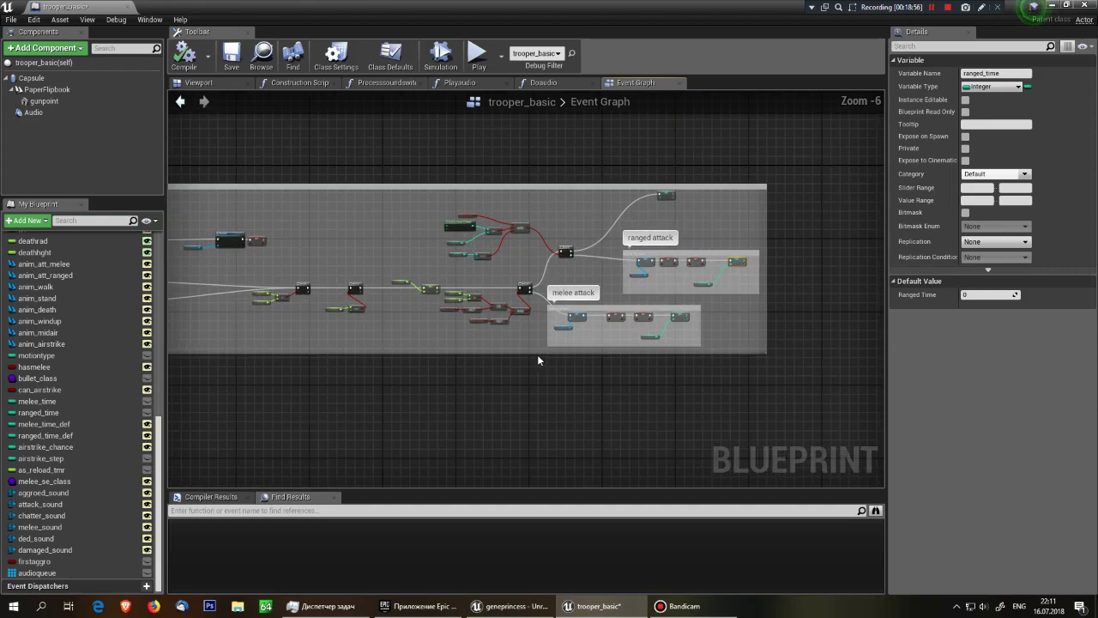
scroll(537, 355, "down", 3)
mouse_move(288, 328)
right_mouse_down()
mouse_move(435, 313)
mouse_move(586, 336)
right_mouse_up()
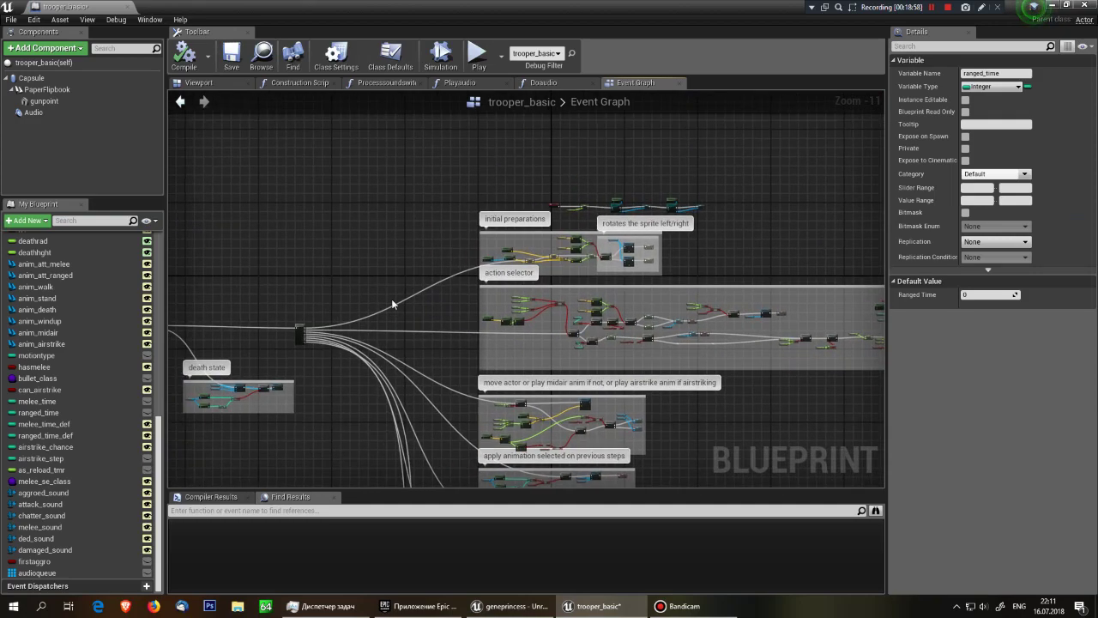
- Zoom into the 'move actor or play midair anim' movement section
scroll(392, 304, "up", 2)
scroll(392, 304, "up", 1)
scroll(402, 369, "up", 3)
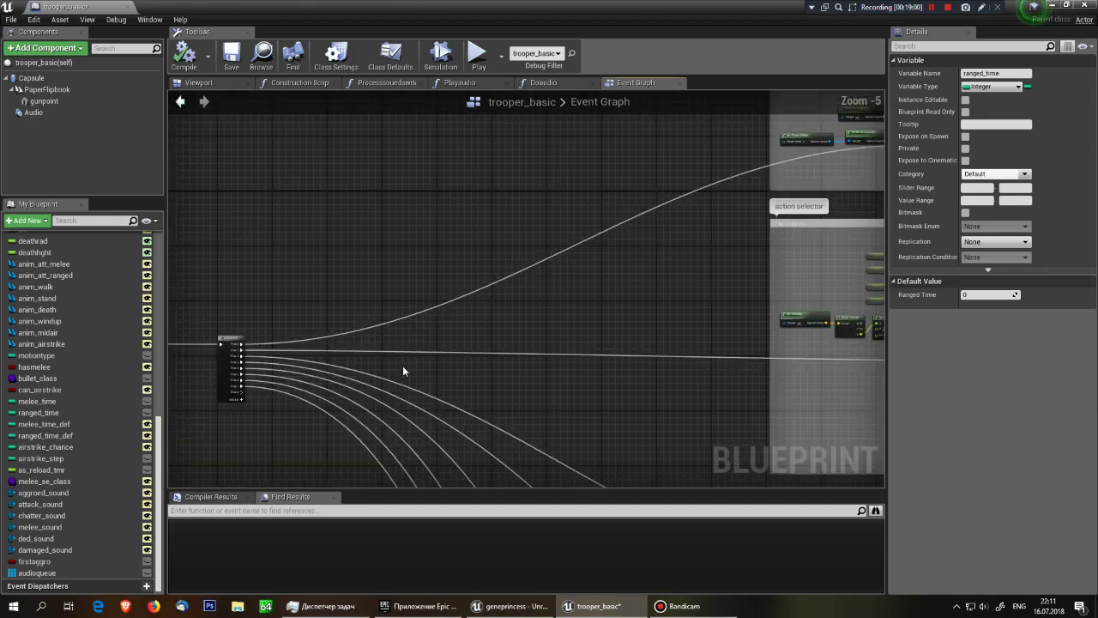
mouse_move(308, 370)
right_mouse_down()
mouse_move(445, 257)
mouse_move(380, 209)
mouse_move(422, 265)
mouse_move(321, 306)
mouse_move(308, 263)
right_mouse_up()
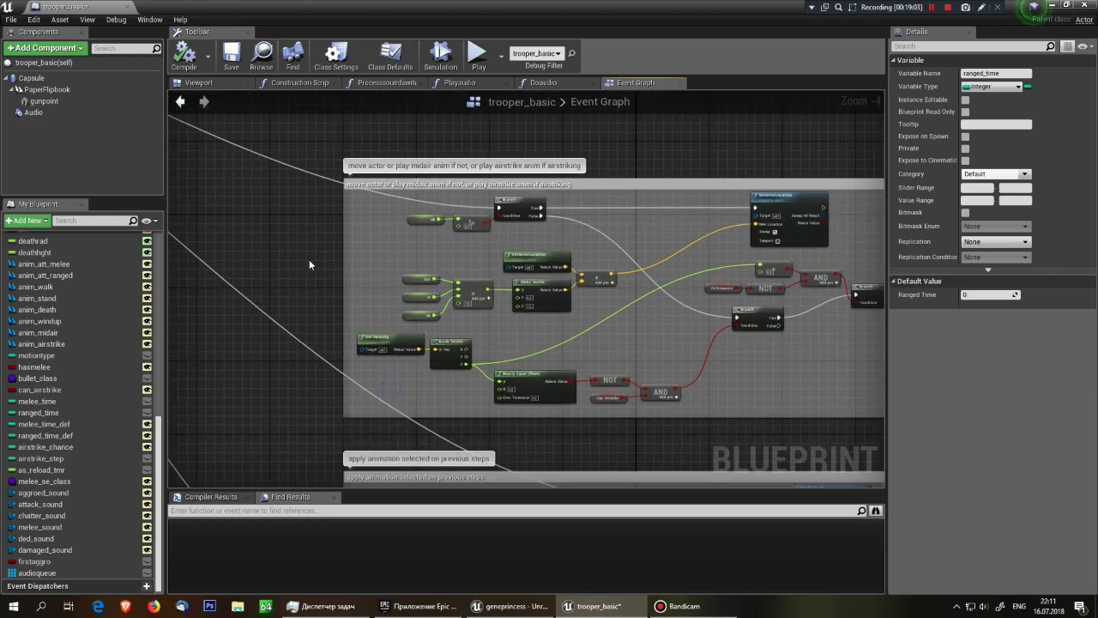
scroll(405, 229, "up", 5)
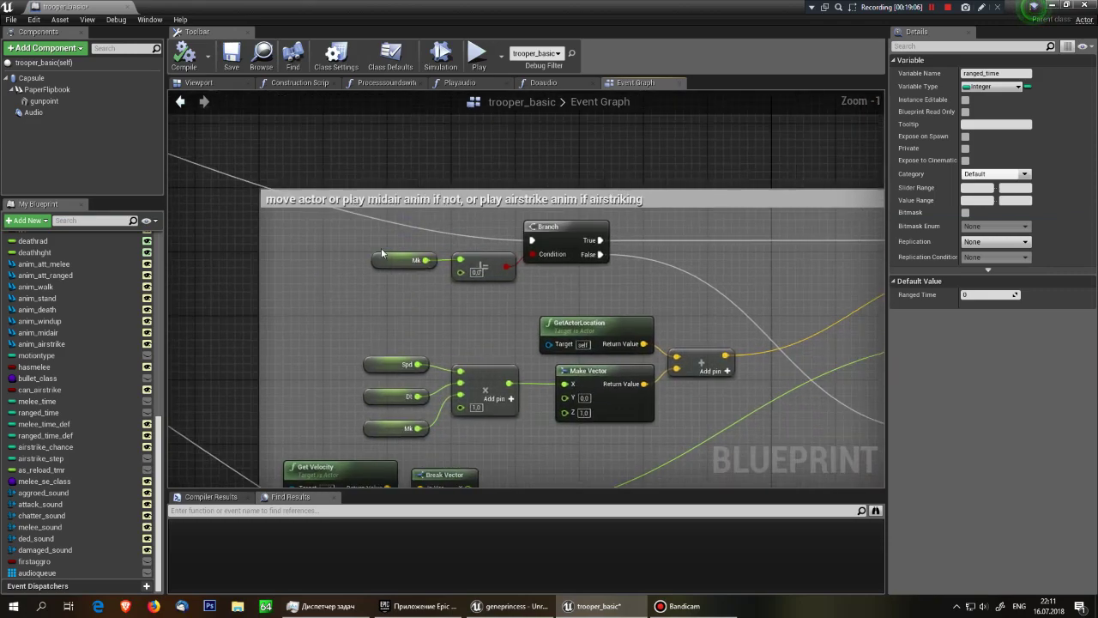
right_click_drag(382, 253, 341, 281)
scroll(342, 285, "down", 3)
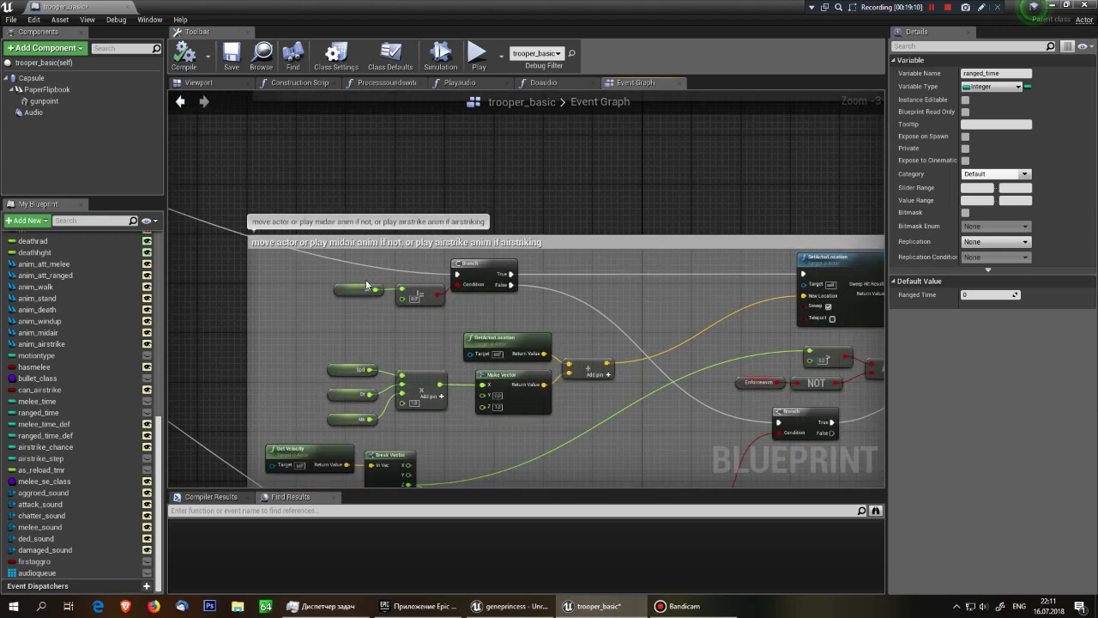
scroll(385, 253, "up", 1)
scroll(355, 353, "up", 1)
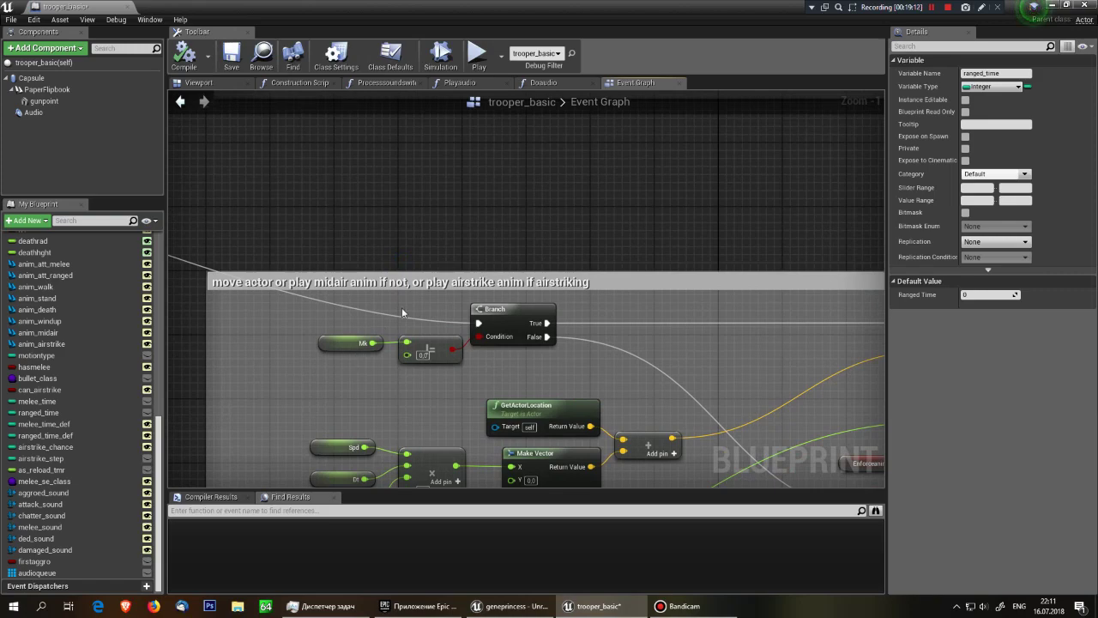
scroll(378, 300, "down", 5)
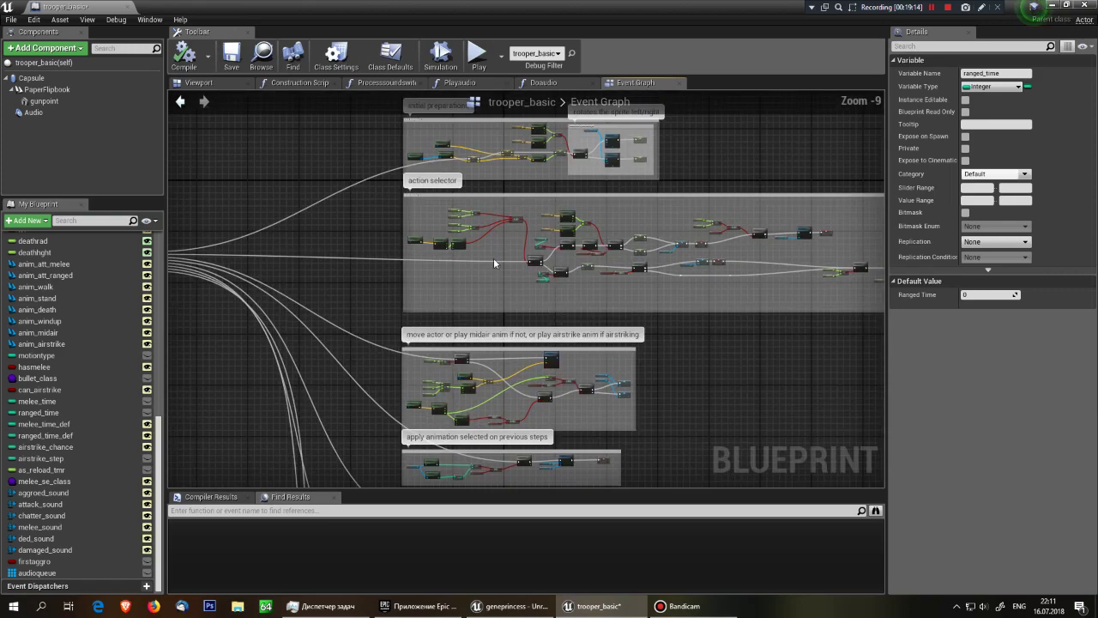
scroll(493, 257, "up", 1)
scroll(568, 269, "up", 1)
scroll(614, 304, "up", 5)
scroll(601, 343, "down", 6)
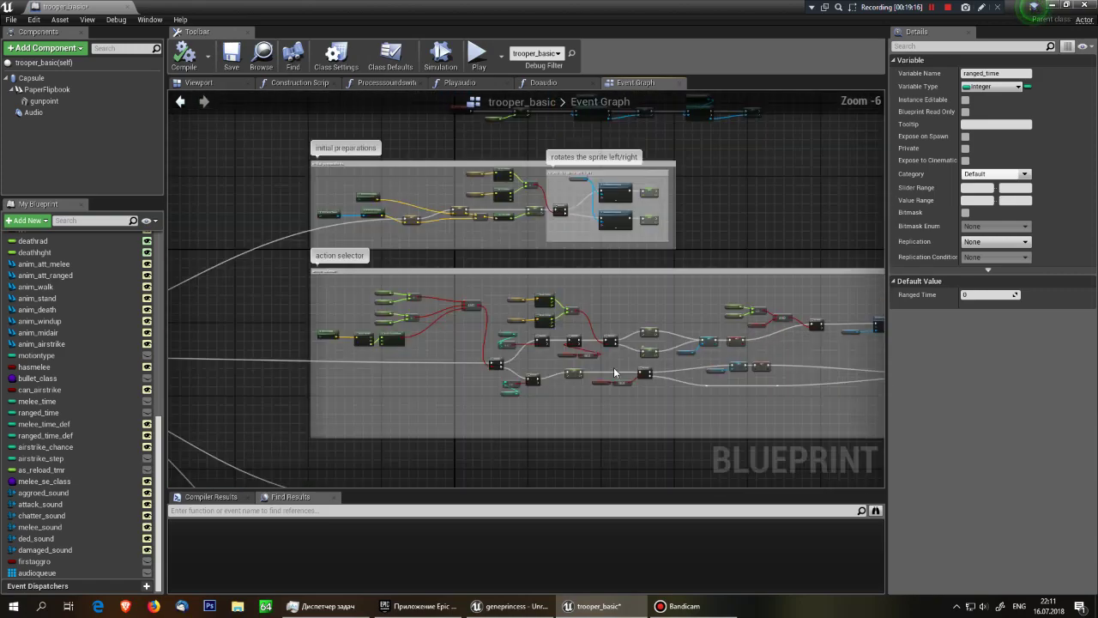
- Centre on the midair/airstrike section's Branch and GetActorLocation nodes
right_click_drag(583, 410, 587, 360)
scroll(519, 277, "up", 1)
scroll(519, 277, "up", 3)
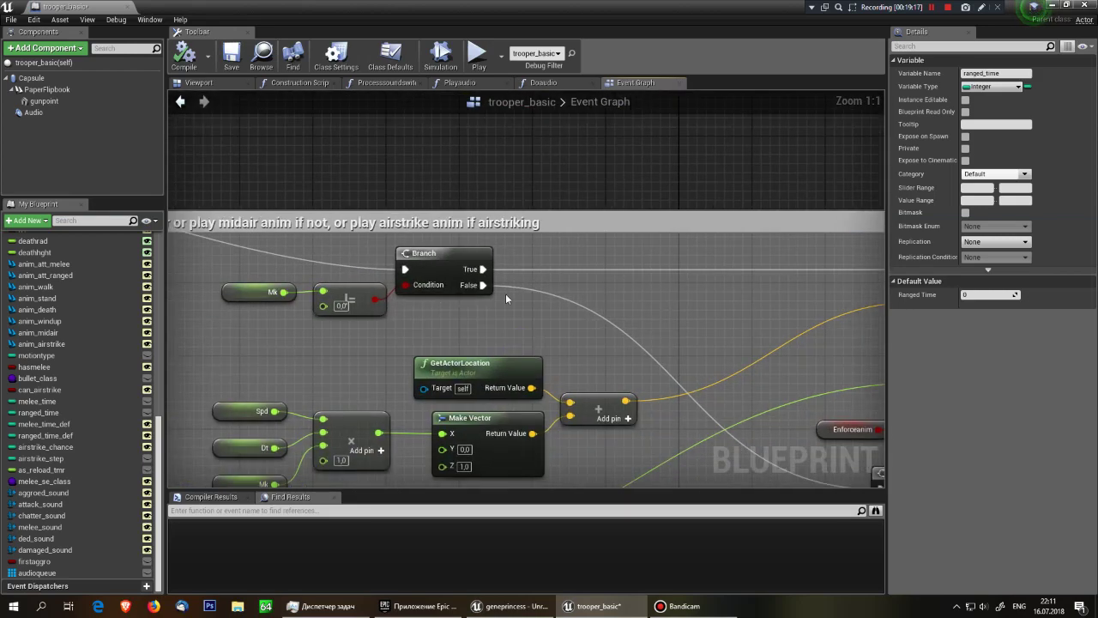
scroll(505, 294, "up", 3)
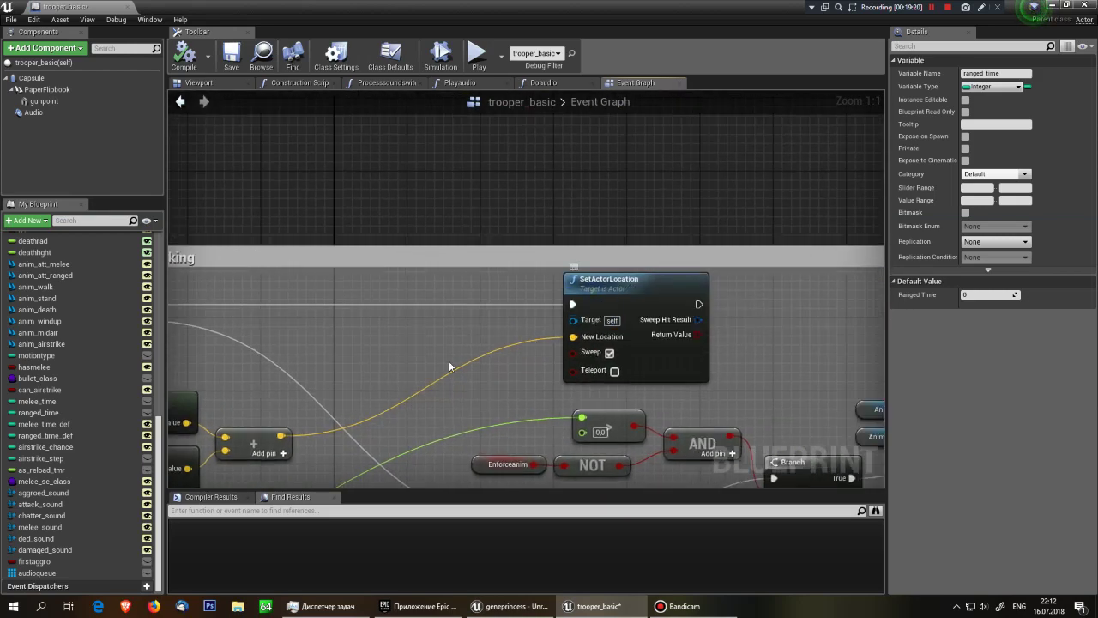
right_click_drag(525, 298, 883, 407)
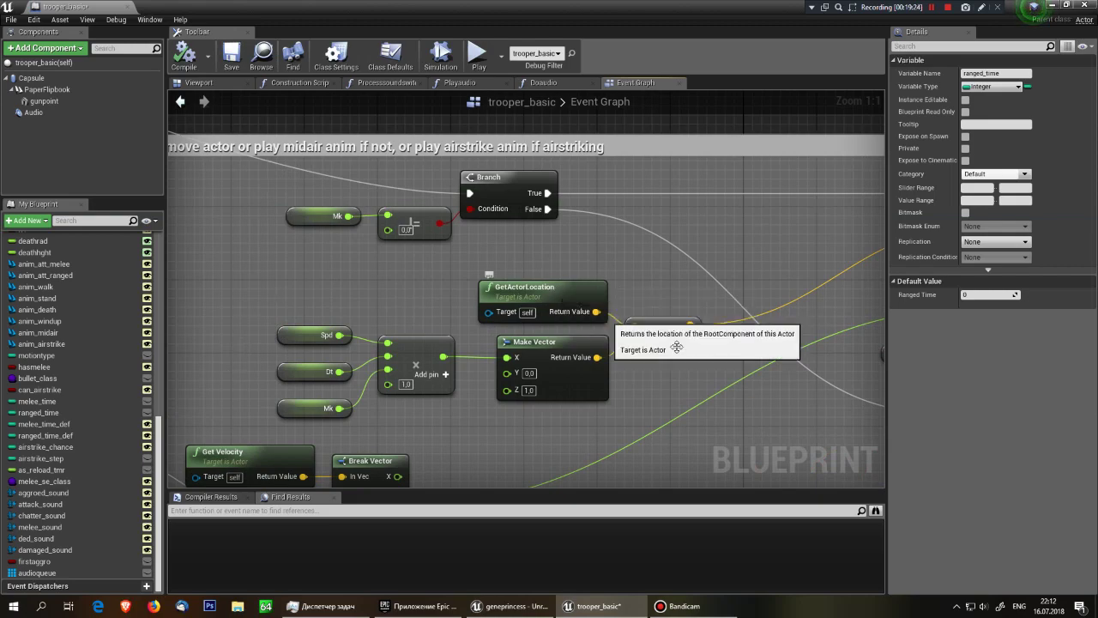
scroll(746, 291, "down", 3)
scroll(391, 330, "up", 3)
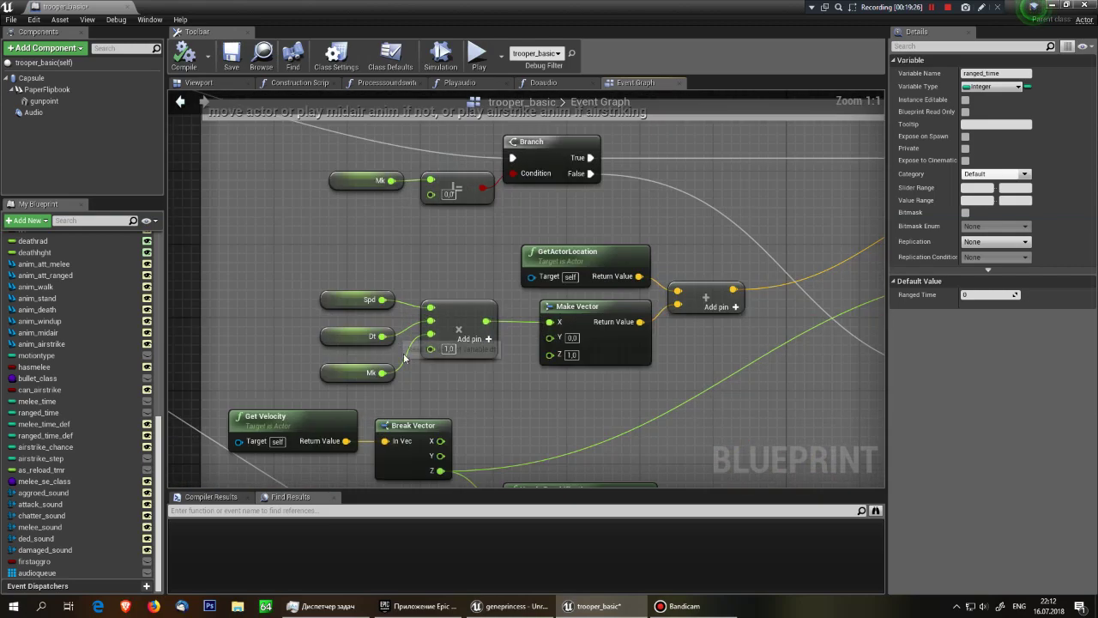
- Select the Mk, Dt and GetActorLocation nodes, then pan to SetActorLocation
left_click(348, 375)
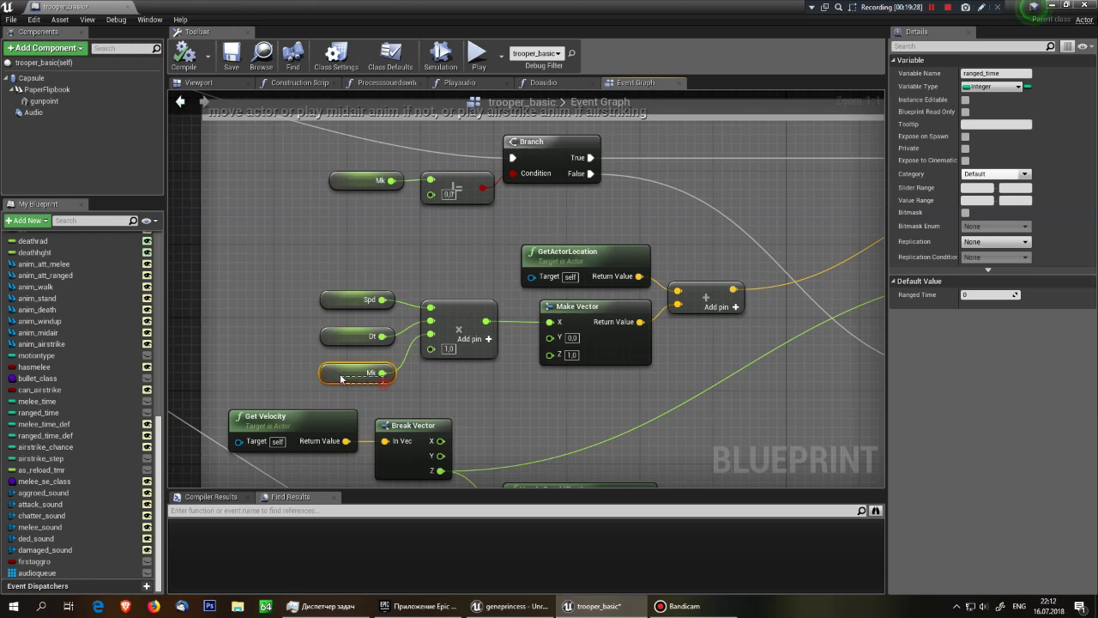
left_click(443, 384)
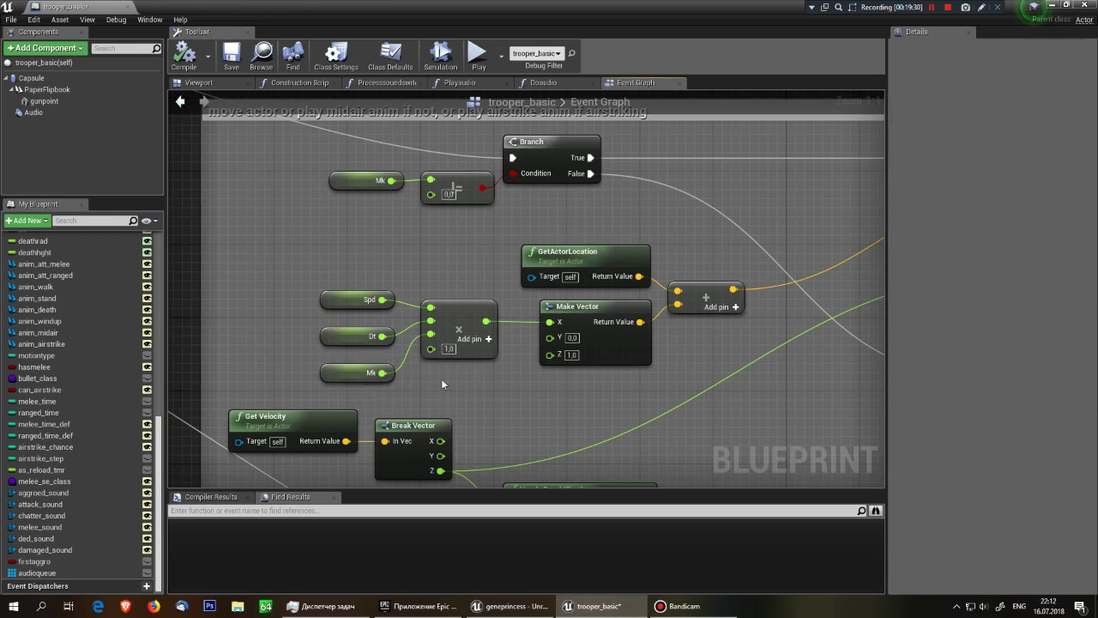
left_click_drag(297, 339, 390, 343)
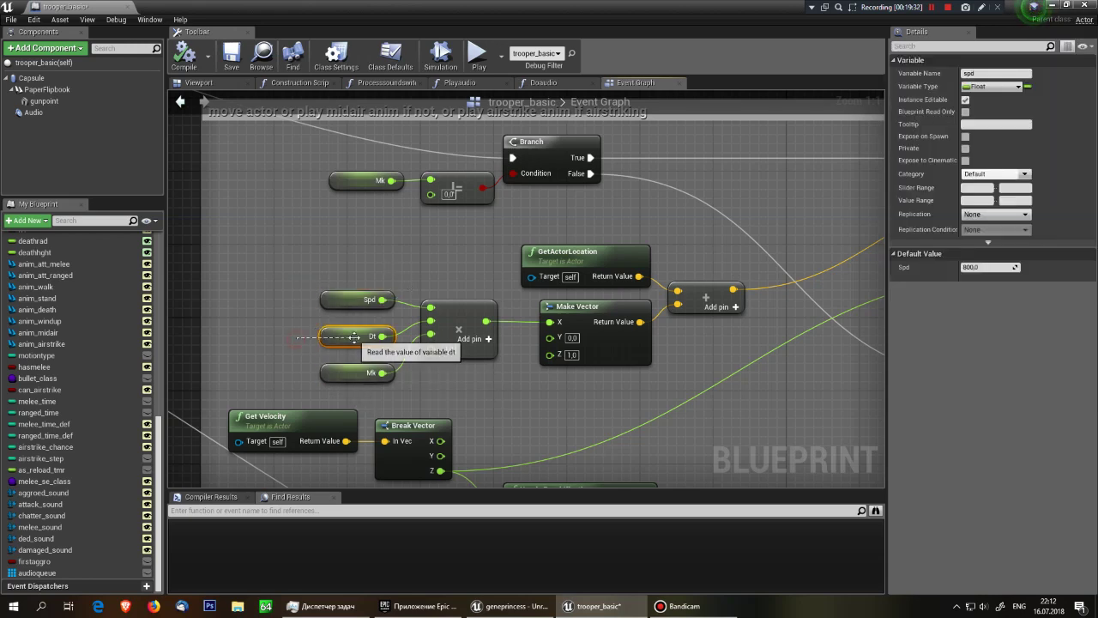
left_click_drag(309, 366, 352, 382)
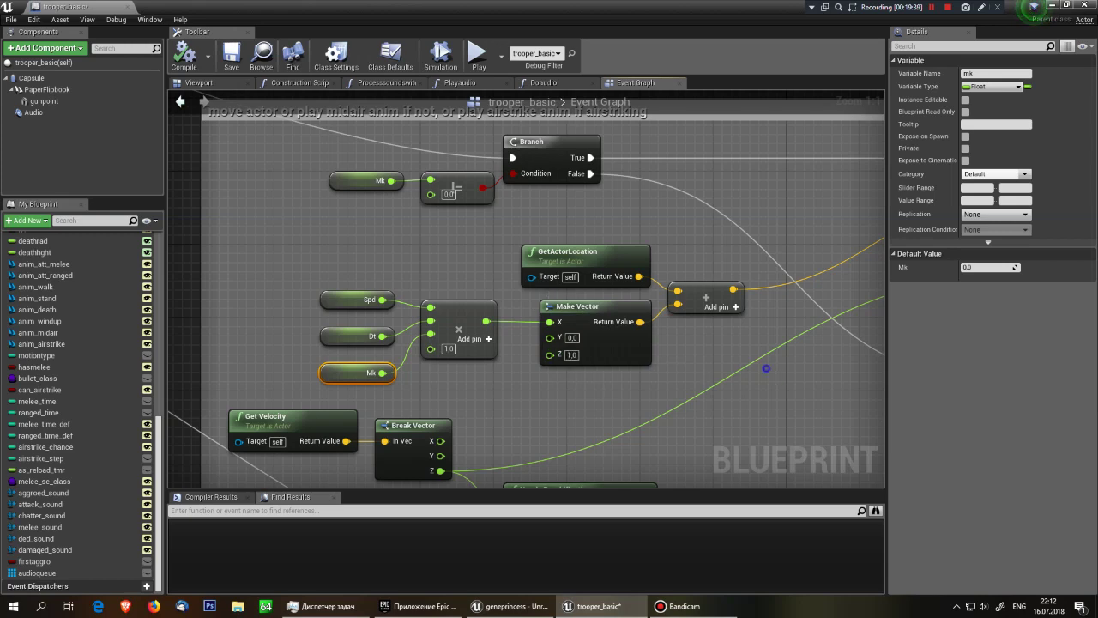
right_click_drag(669, 328, 558, 344)
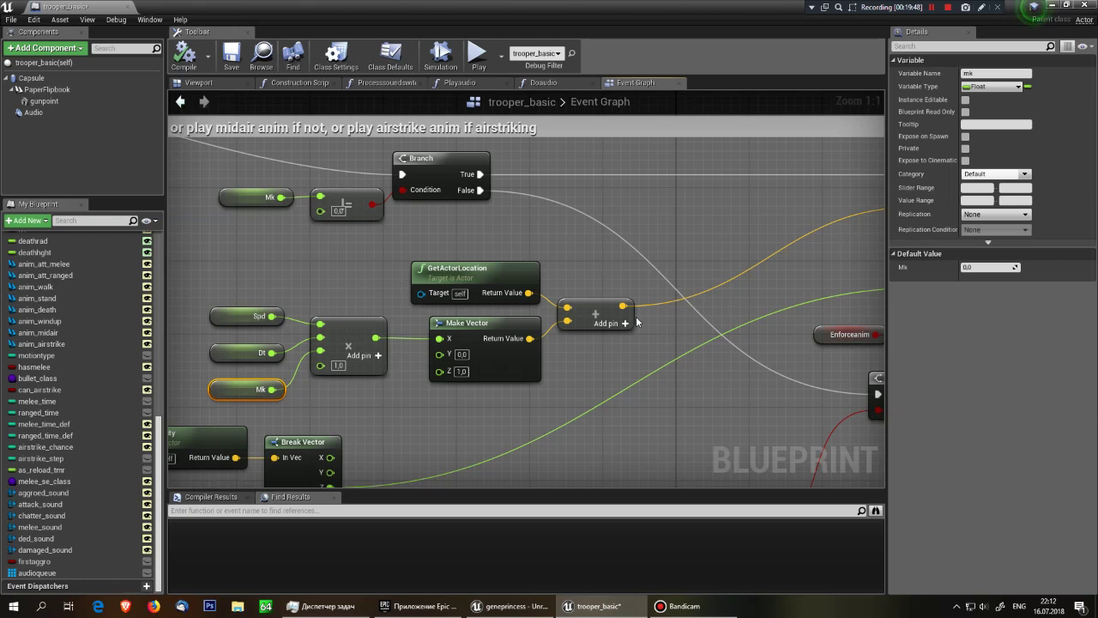
left_click(432, 272)
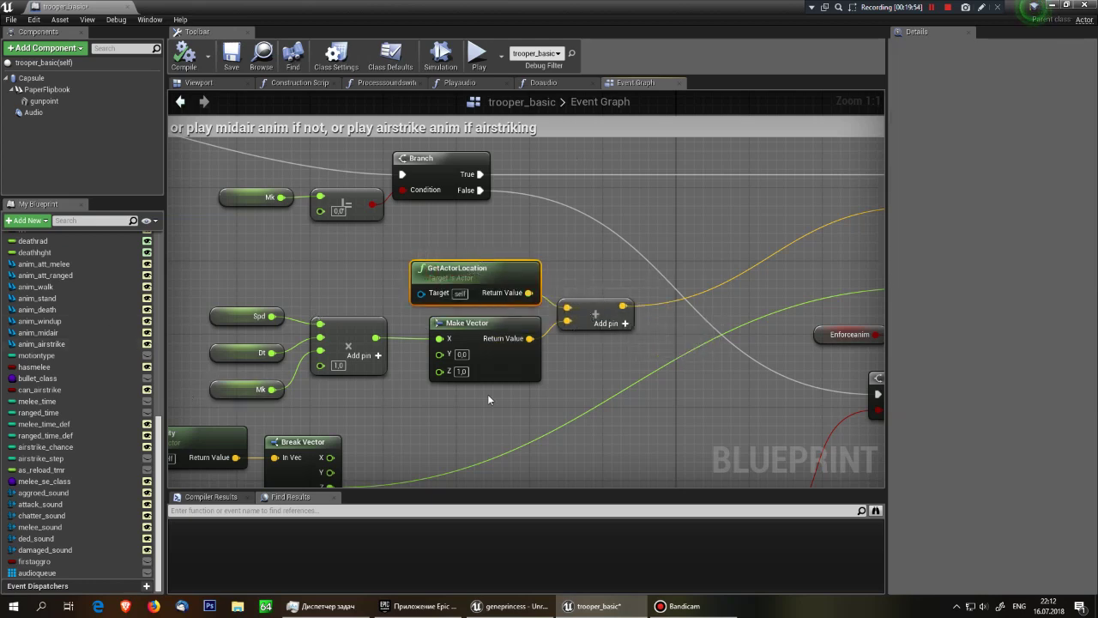
right_click_drag(488, 399, 106, 465)
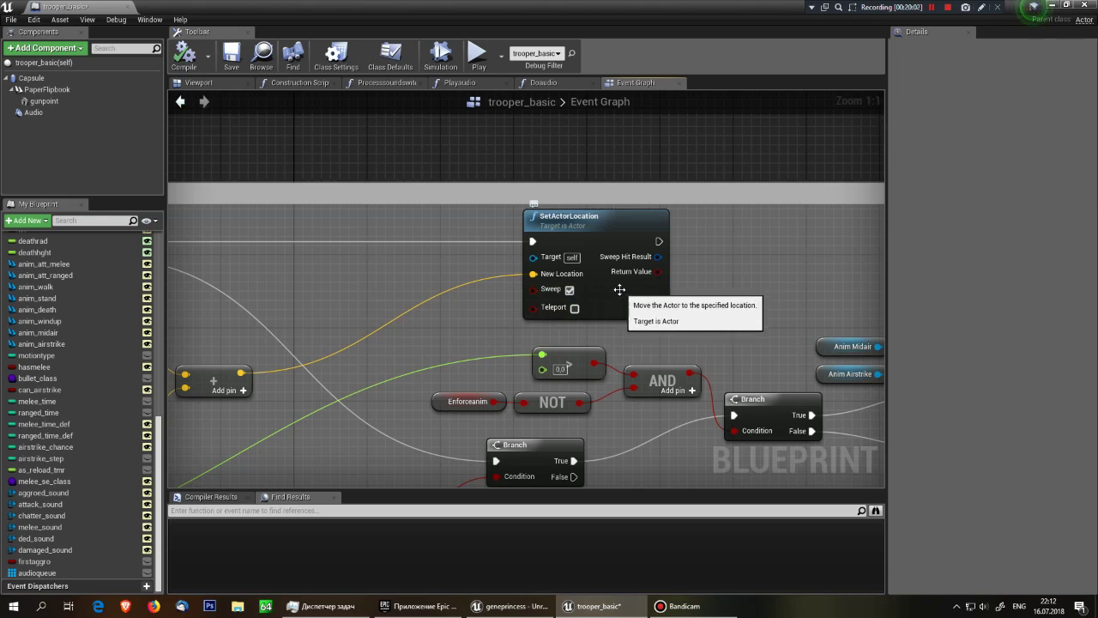
scroll(620, 291, "down", 3)
right_click_drag(407, 273, 566, 247)
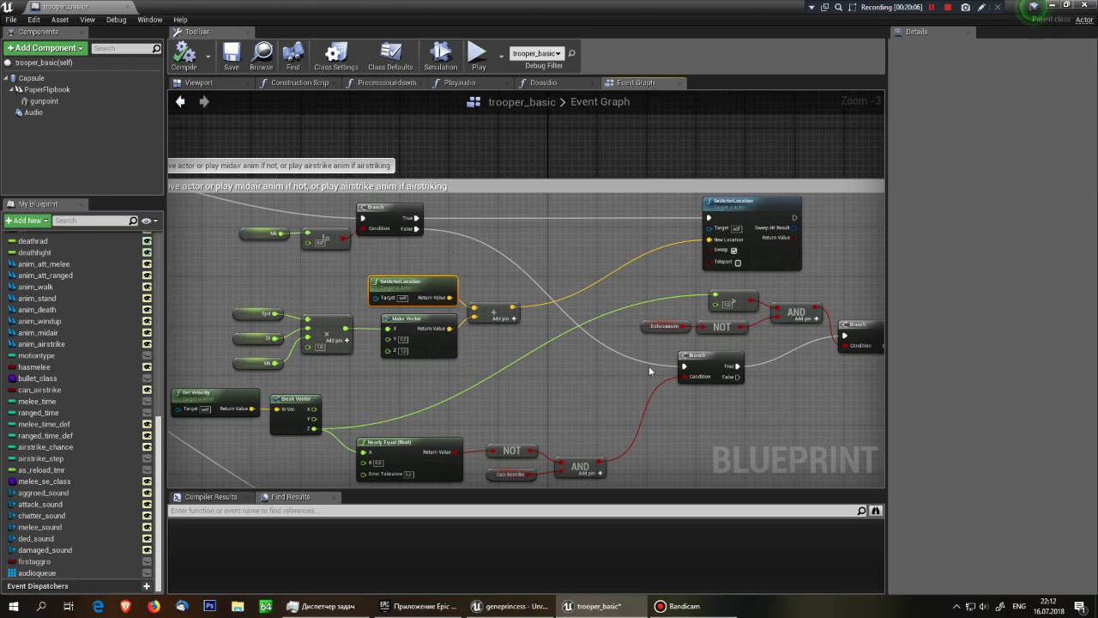
right_click_drag(649, 366, 628, 261)
right_click_drag(568, 246, 599, 219)
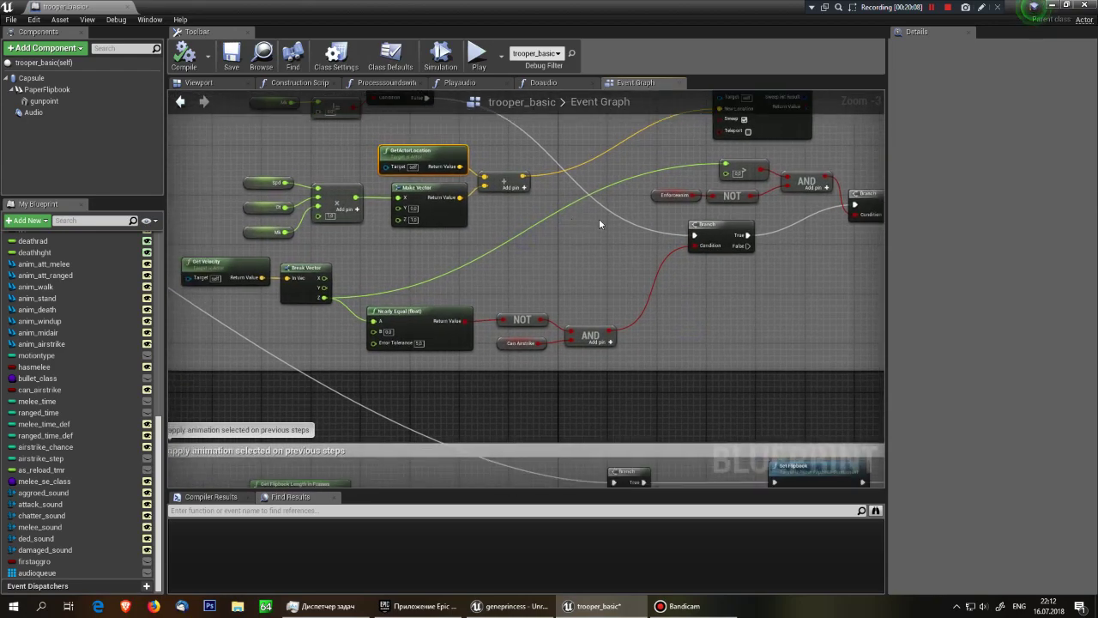
scroll(416, 262, "up", 3)
right_click_drag(389, 302, 549, 319)
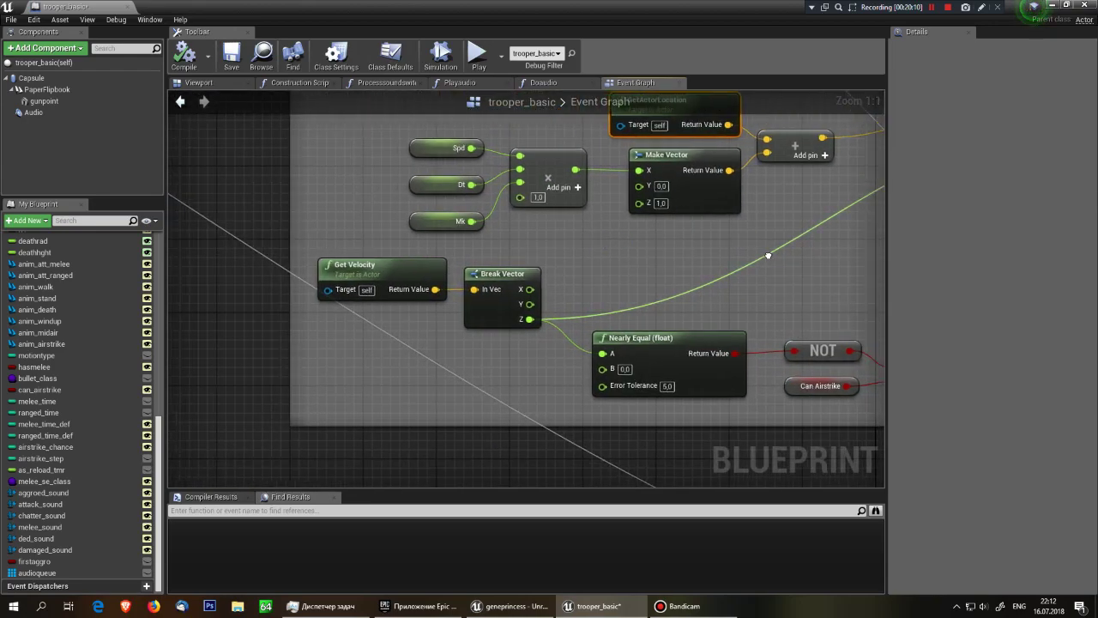
scroll(550, 319, "down", 2)
scroll(550, 320, "down", 1)
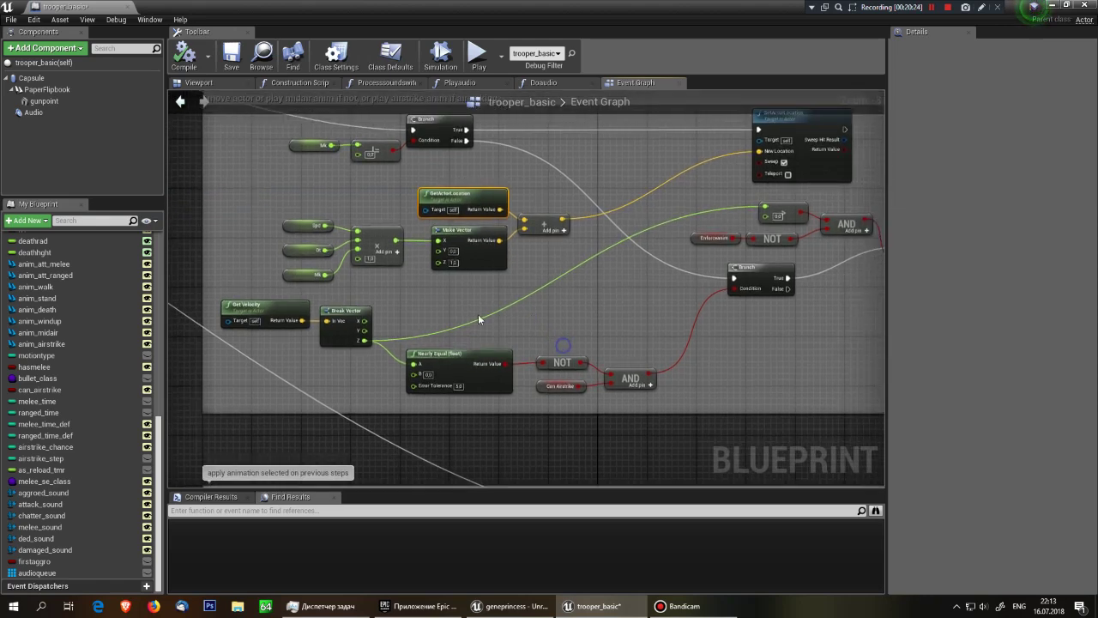
right_click_drag(509, 342, 478, 314)
scroll(326, 371, "up", 2)
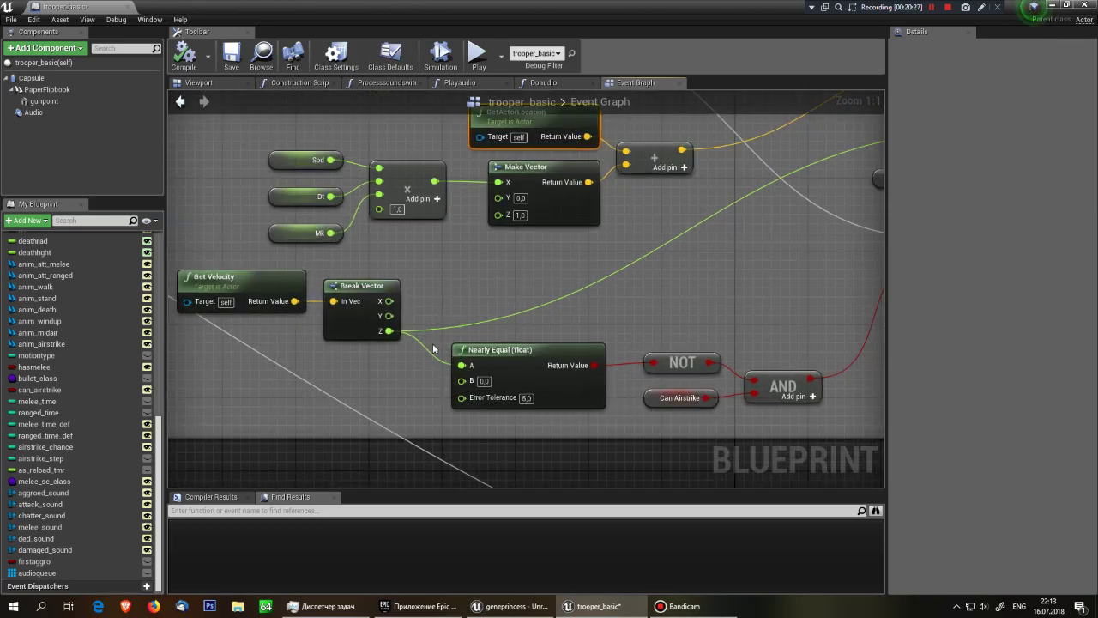
right_click_drag(595, 320, 375, 365)
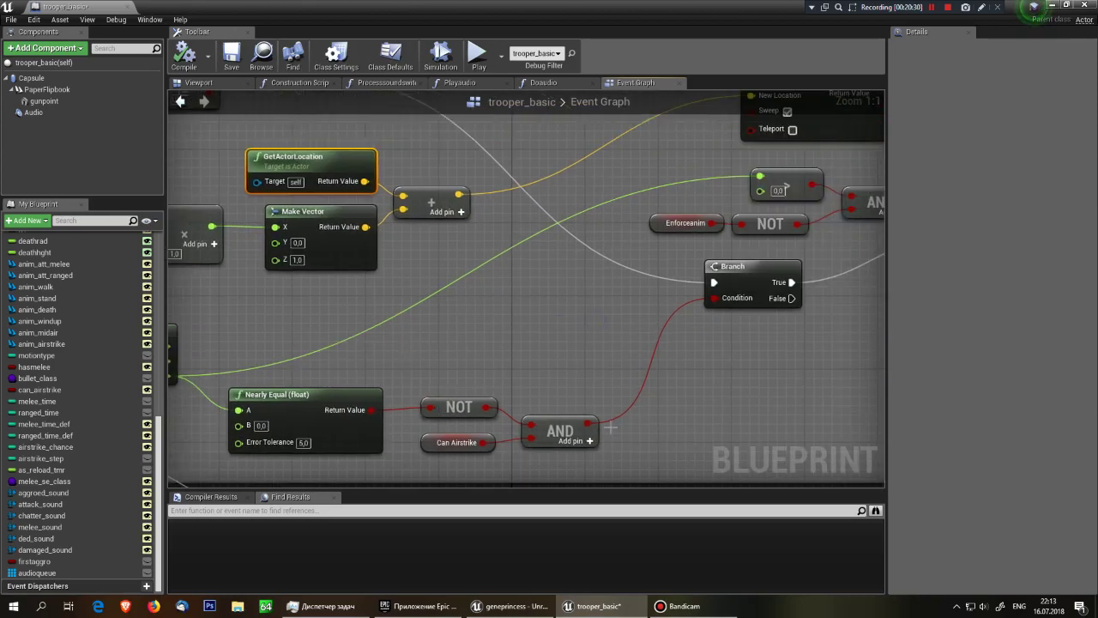
right_click_drag(611, 426, 401, 355)
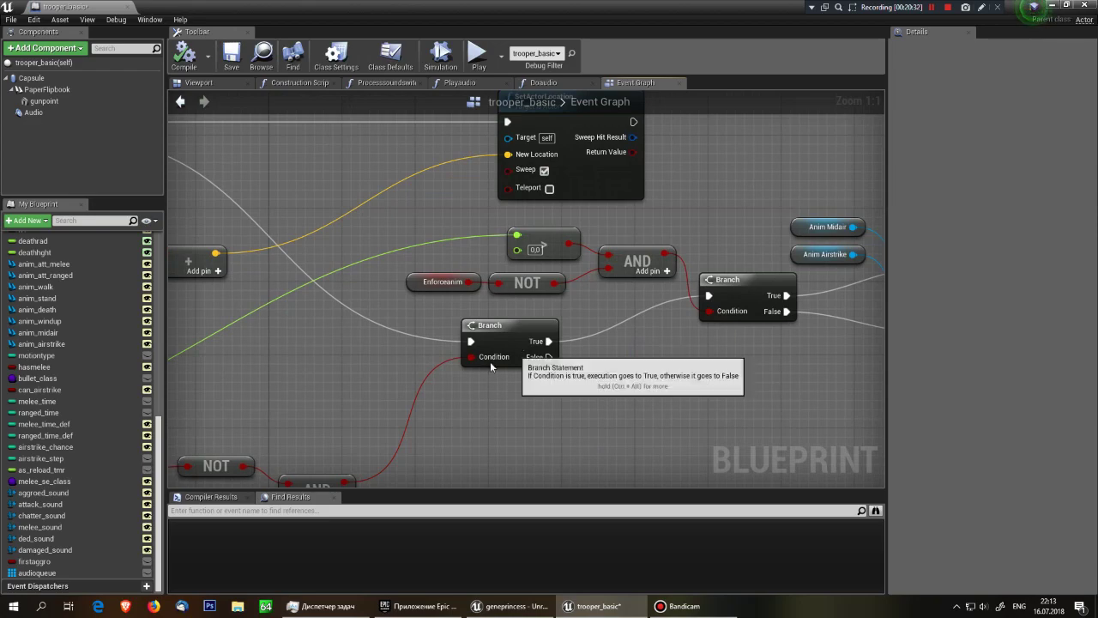
mouse_move(395, 399)
right_mouse_down()
mouse_move(478, 381)
mouse_move(549, 305)
mouse_move(529, 324)
mouse_move(639, 304)
mouse_move(435, 334)
right_mouse_up()
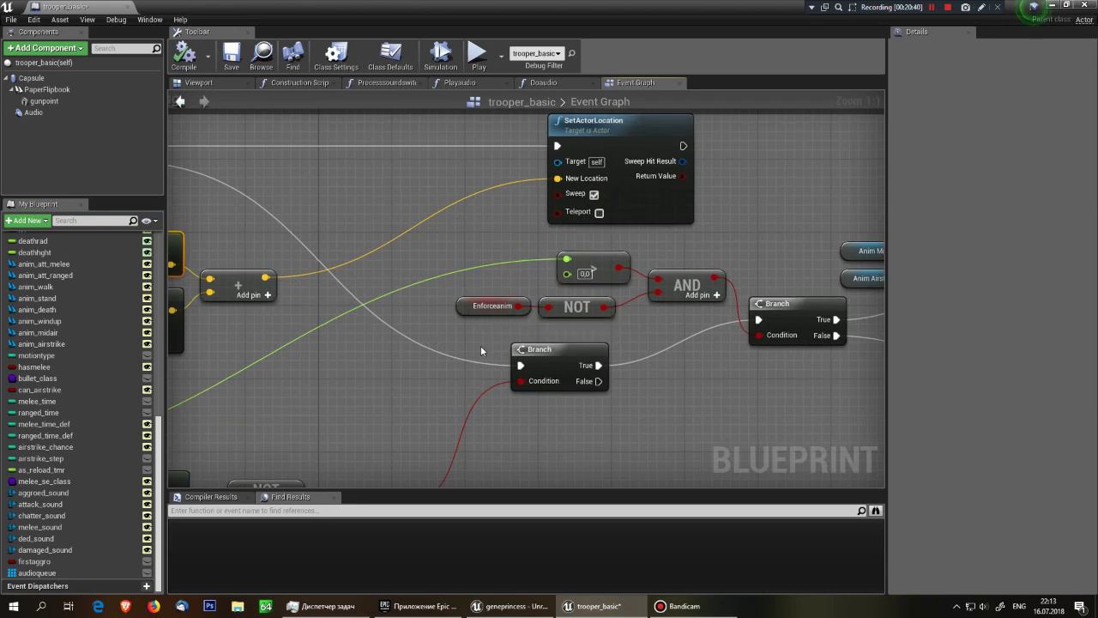
right_click_drag(702, 386, 537, 389)
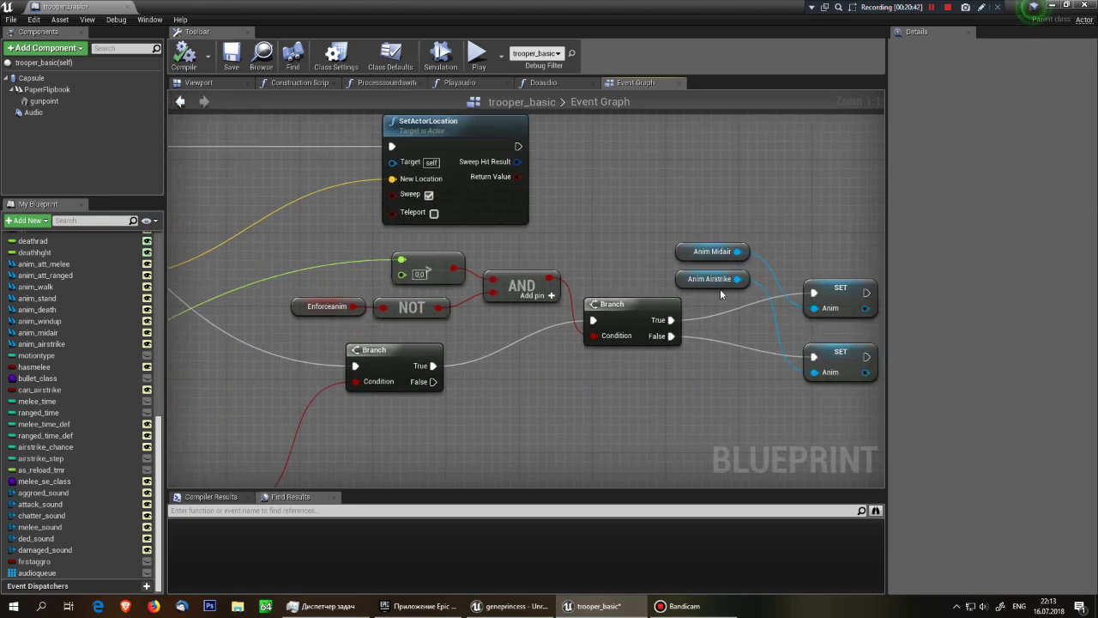
left_click_drag(726, 224, 819, 213)
scroll(559, 384, "down", 3)
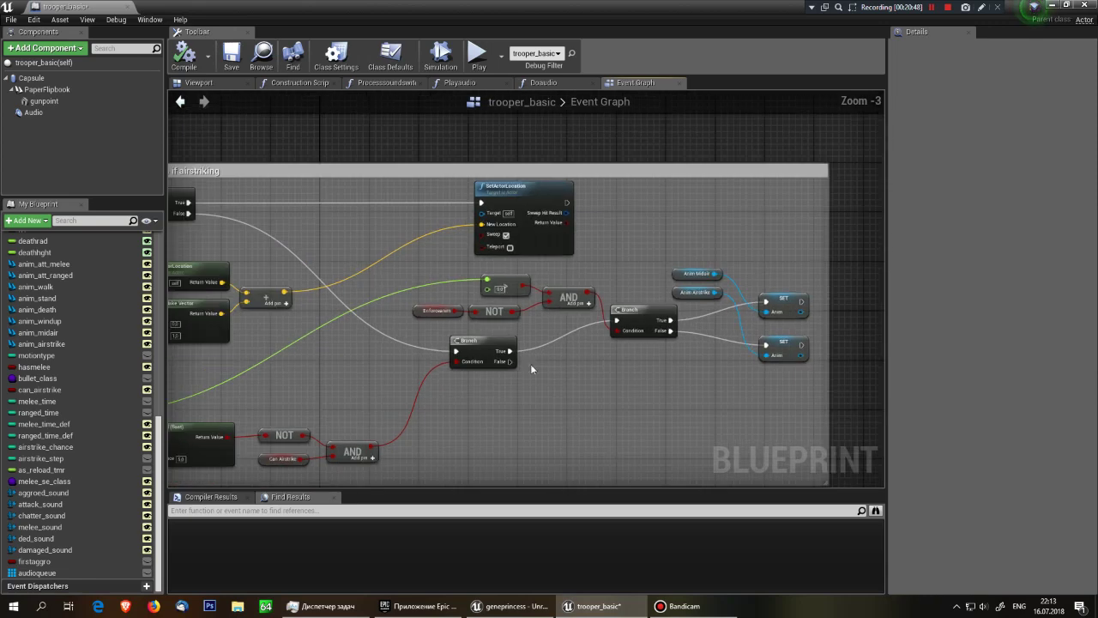
right_click_drag(461, 336, 455, 334)
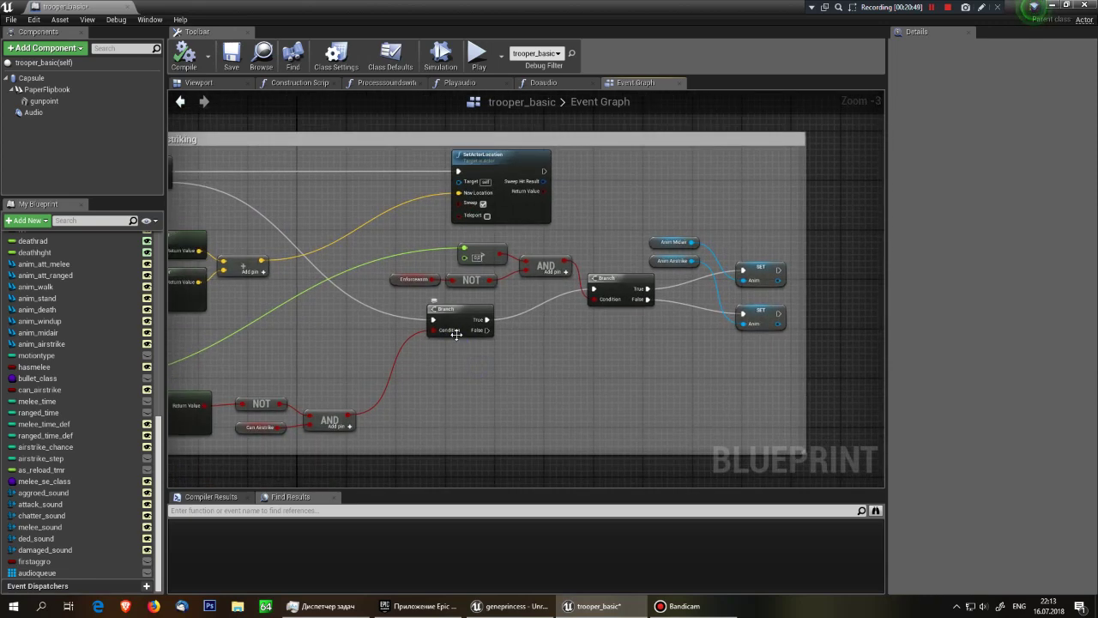
scroll(647, 320, "up", 2)
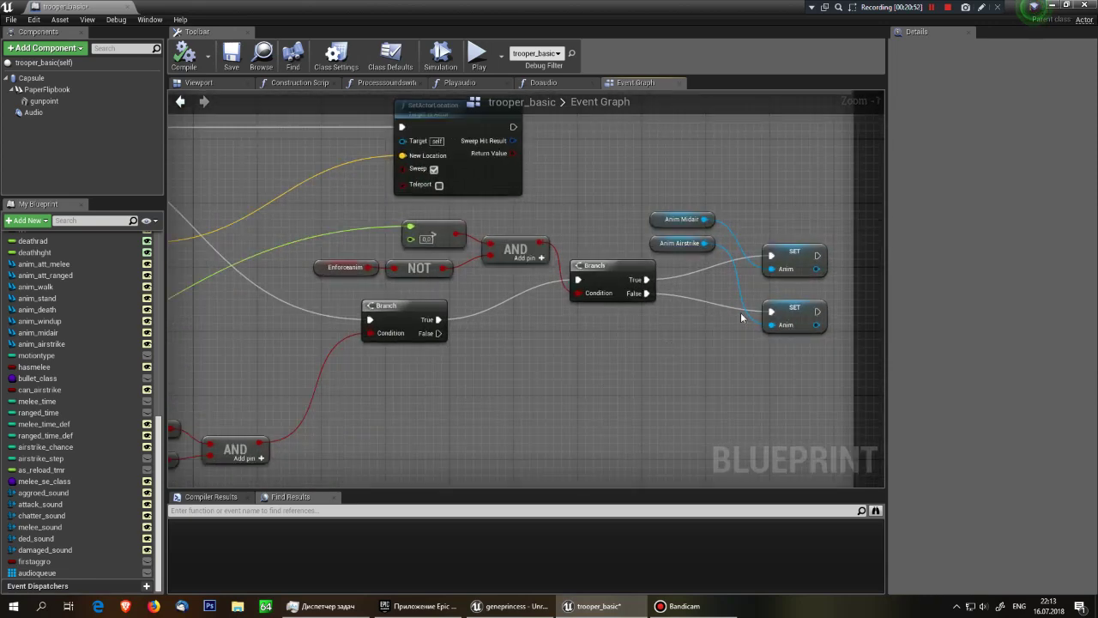
scroll(545, 387, "down", 4)
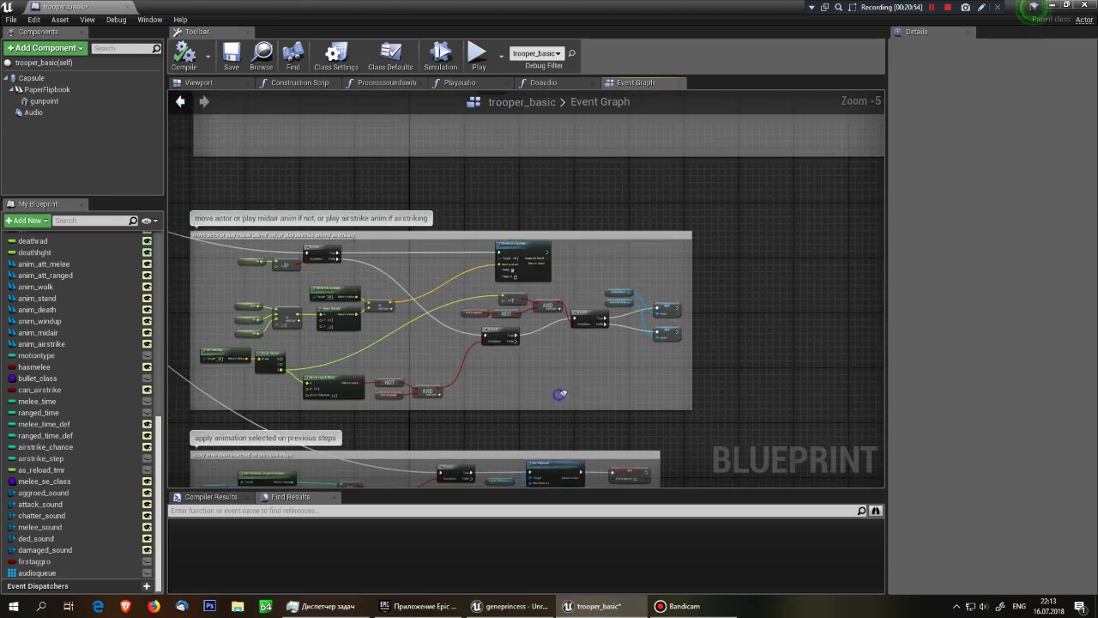
mouse_move(561, 394)
right_mouse_down()
mouse_move(569, 335)
mouse_move(620, 402)
mouse_move(360, 297)
right_mouse_up()
scroll(359, 297, "up", 1)
scroll(360, 297, "up", 4)
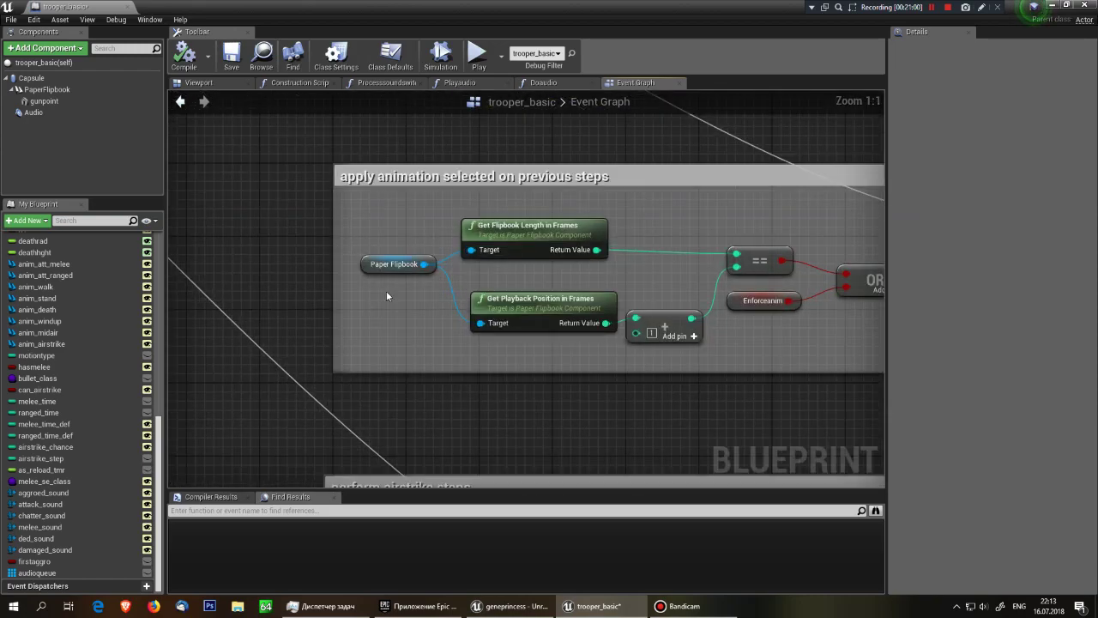
left_click(390, 263)
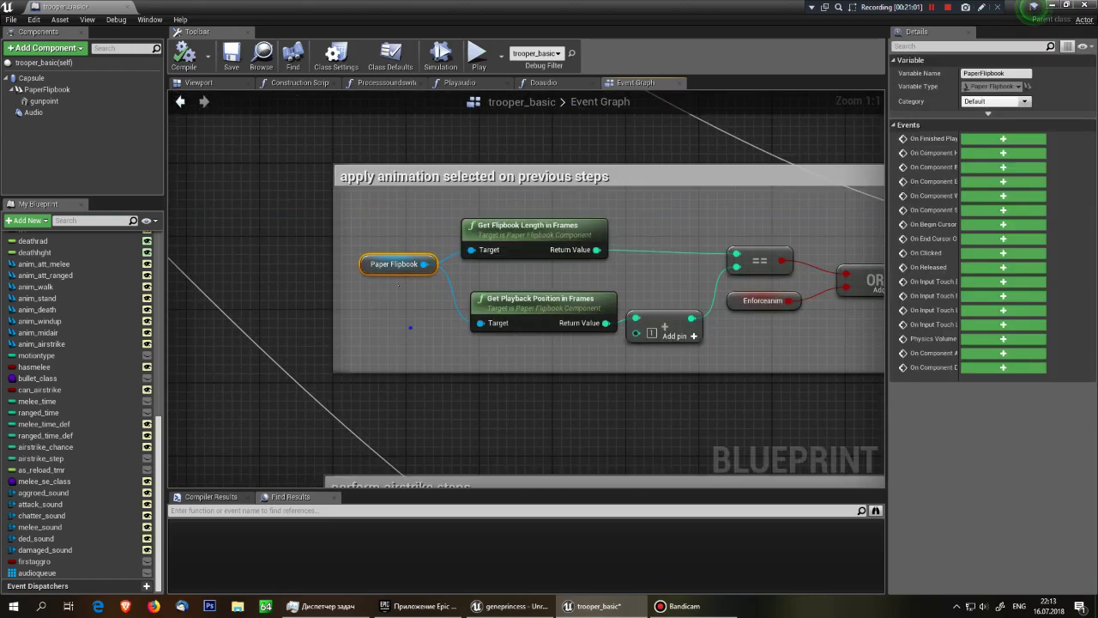
right_click_drag(828, 346, 666, 348)
left_click(666, 348)
right_click_drag(275, 243, 301, 271)
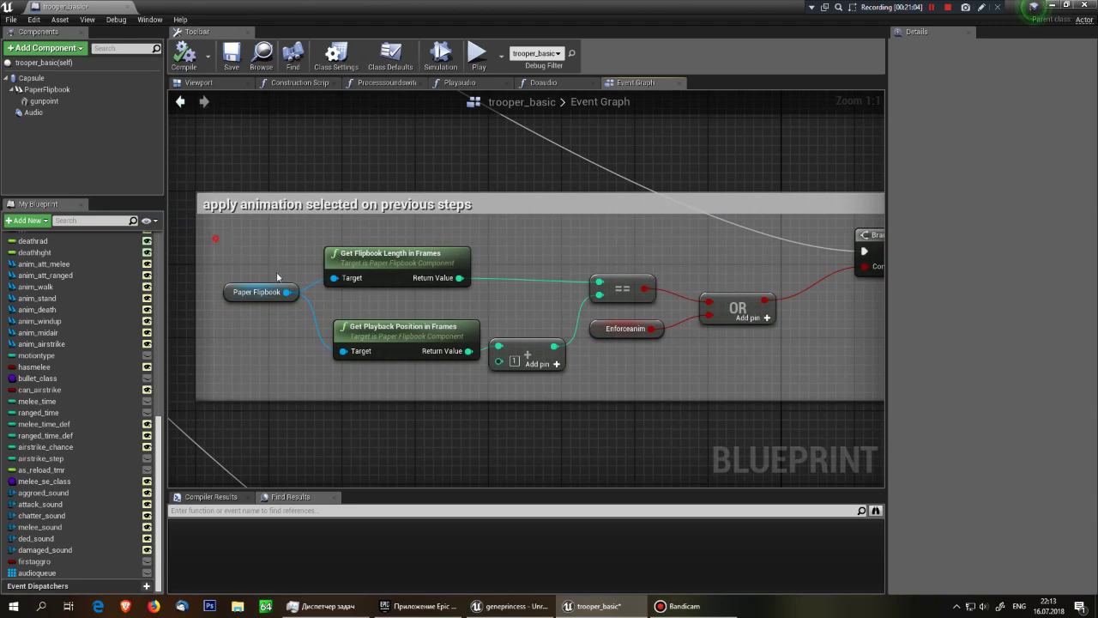
left_click_drag(215, 238, 584, 363)
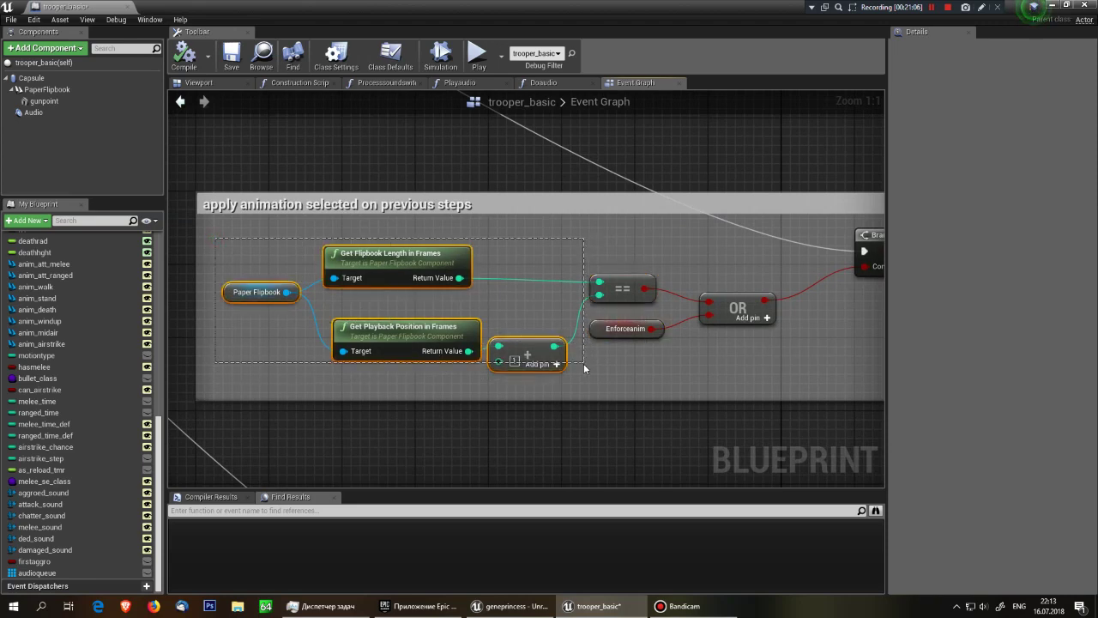
left_click(539, 283)
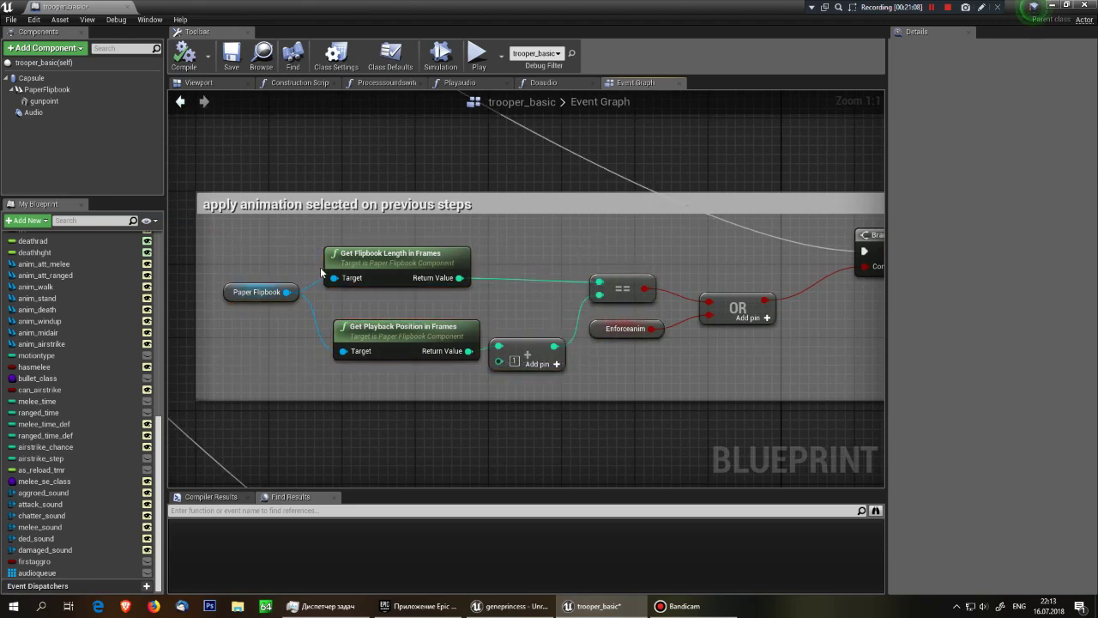
left_click_drag(299, 285, 569, 355)
left_click(572, 226)
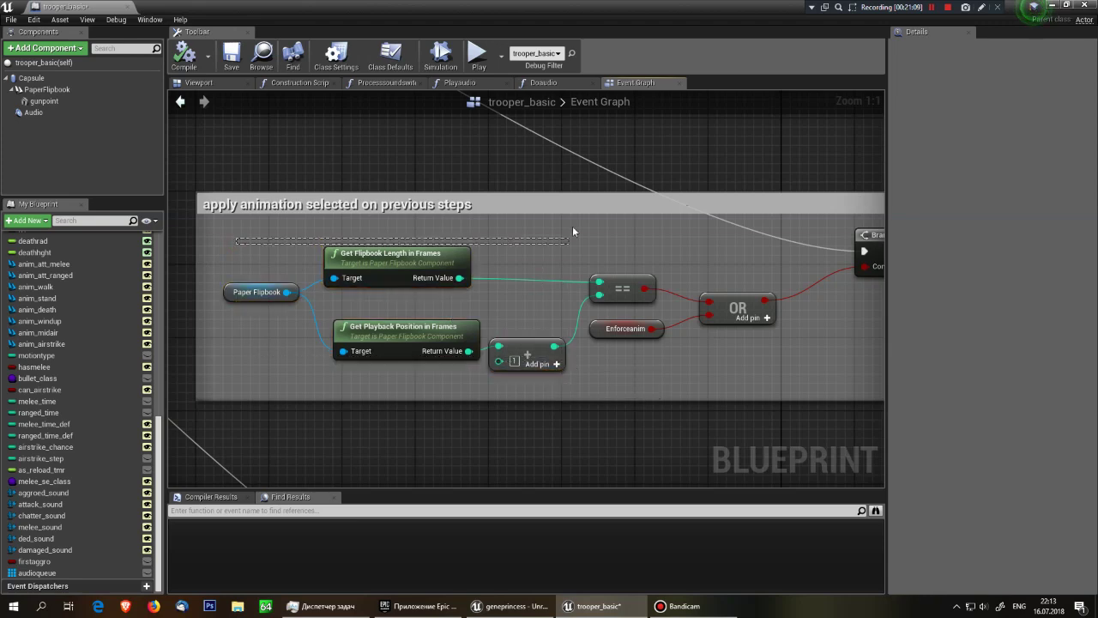
left_click(624, 333)
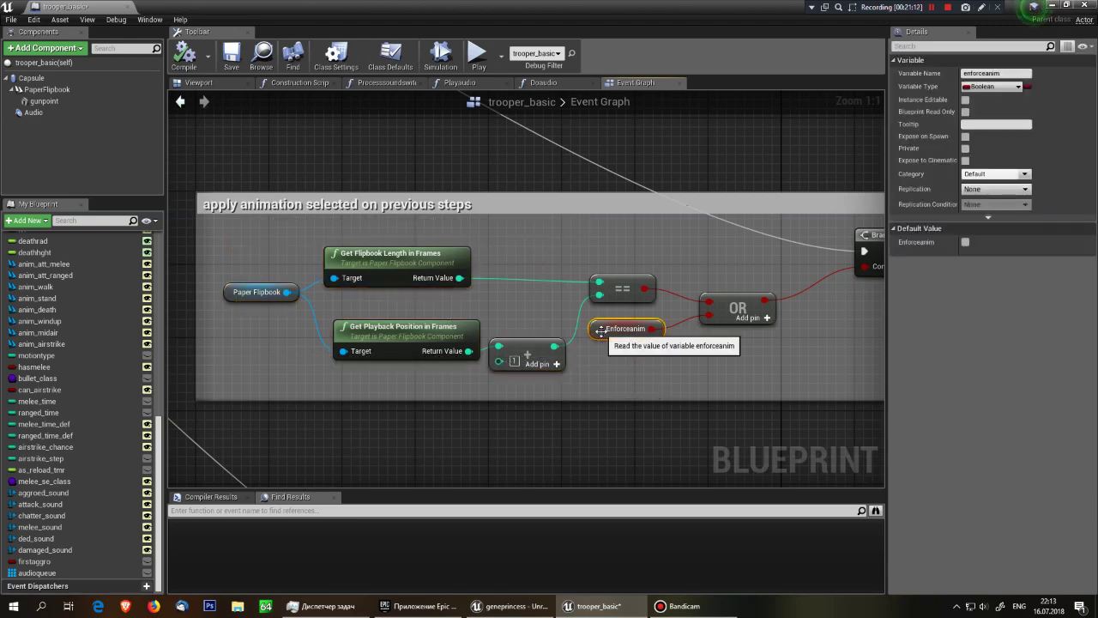
right_click_drag(624, 337, 542, 340)
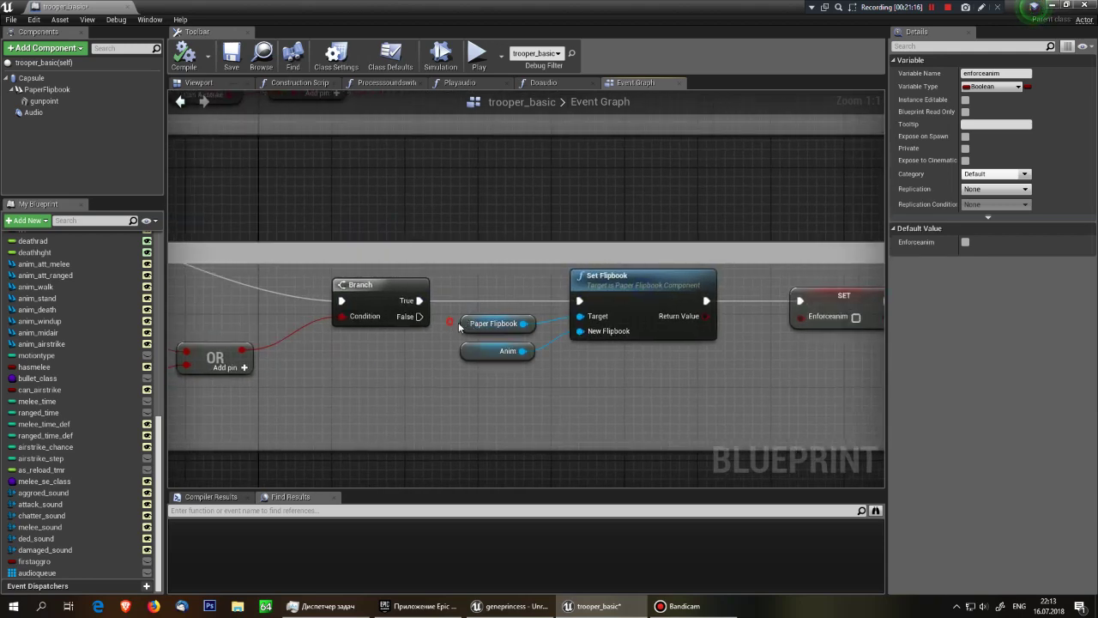
left_click(481, 324)
left_click(455, 365)
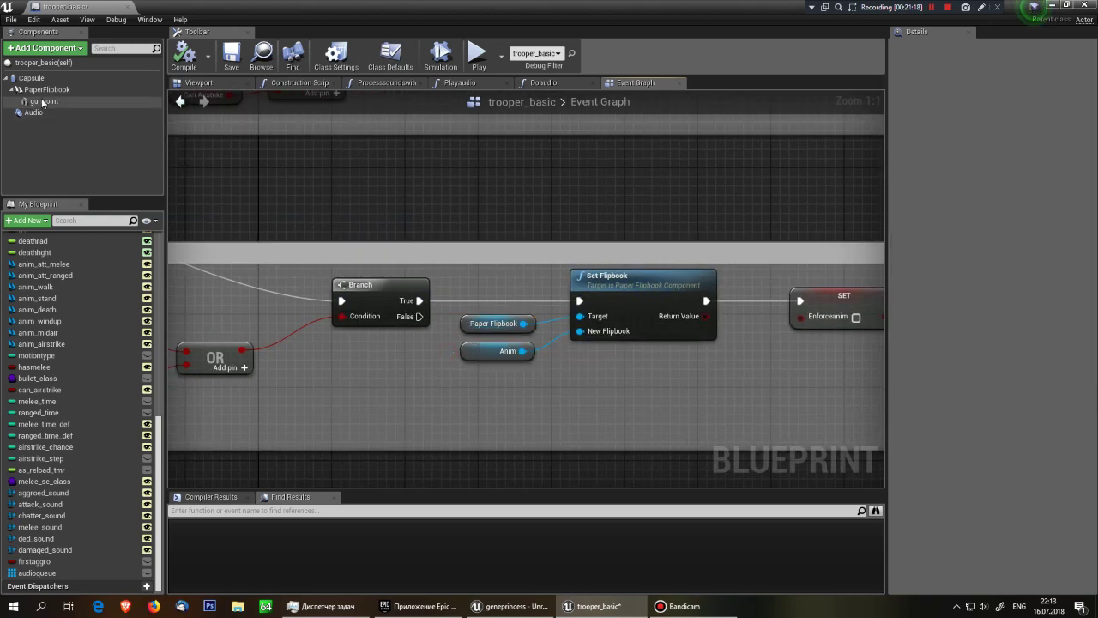
left_click(494, 351)
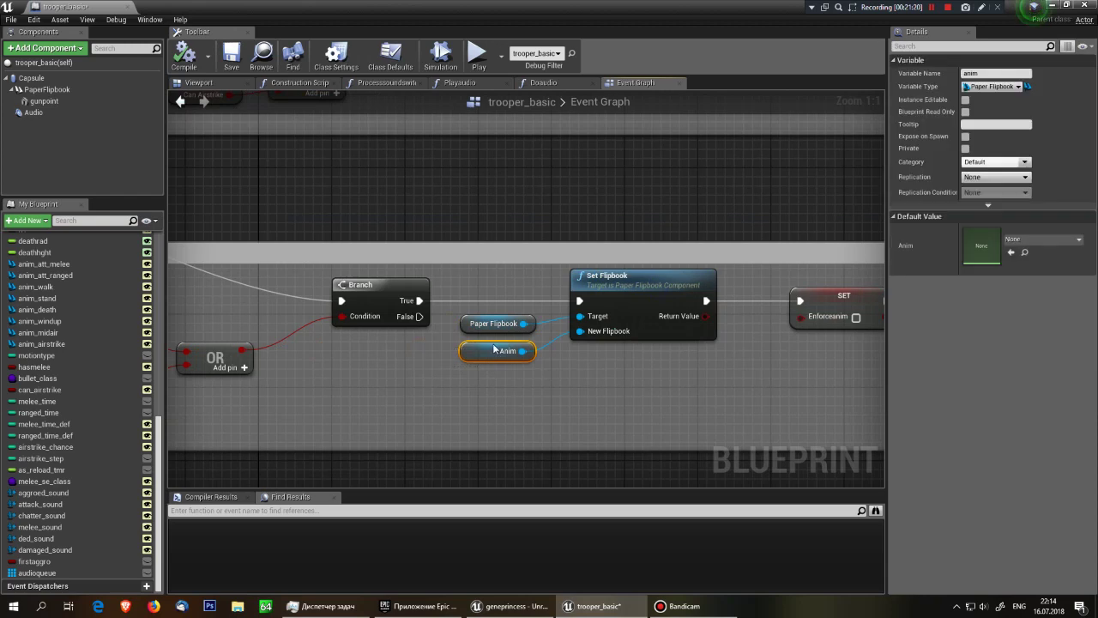
left_click(643, 277)
right_click_drag(741, 330, 466, 330)
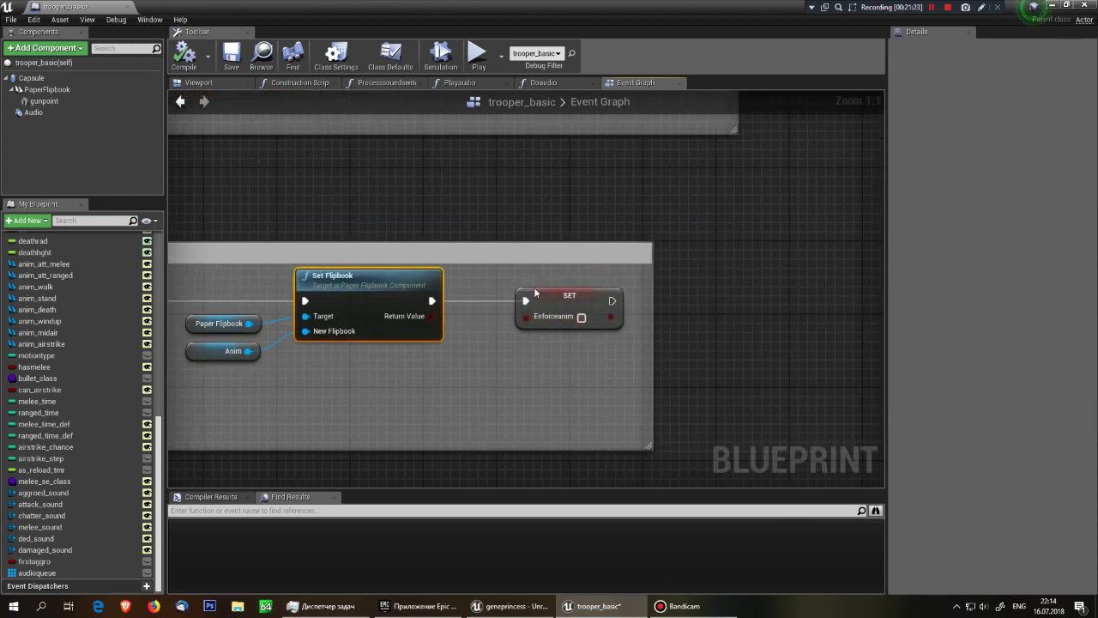
left_click(540, 325)
scroll(538, 357, "down", 8)
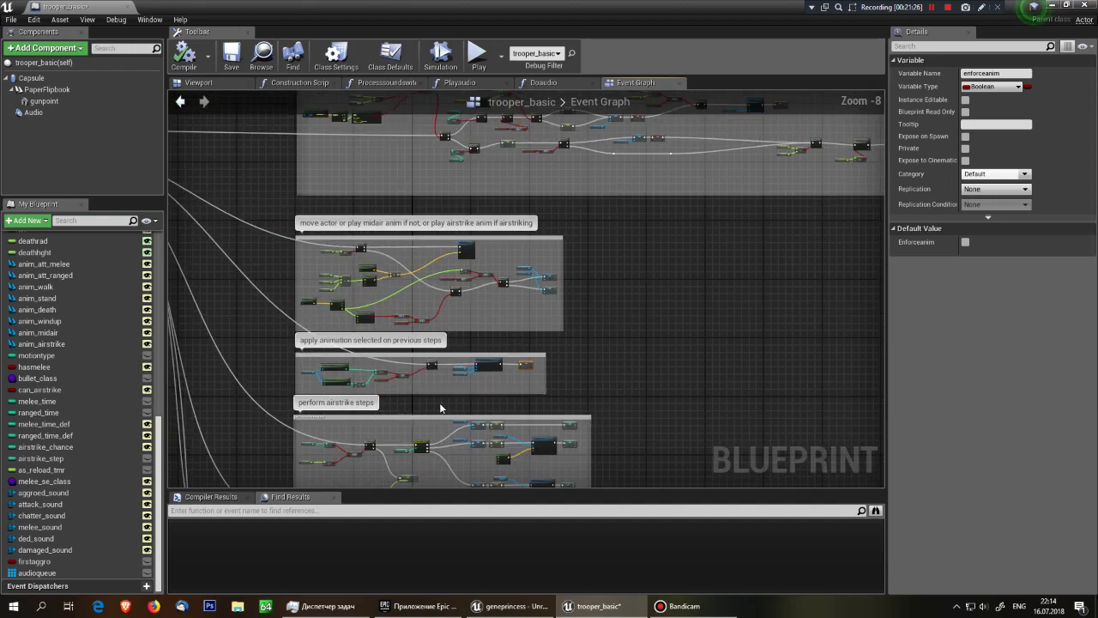
mouse_move(429, 258)
right_mouse_down()
mouse_move(538, 415)
mouse_move(393, 328)
right_mouse_up()
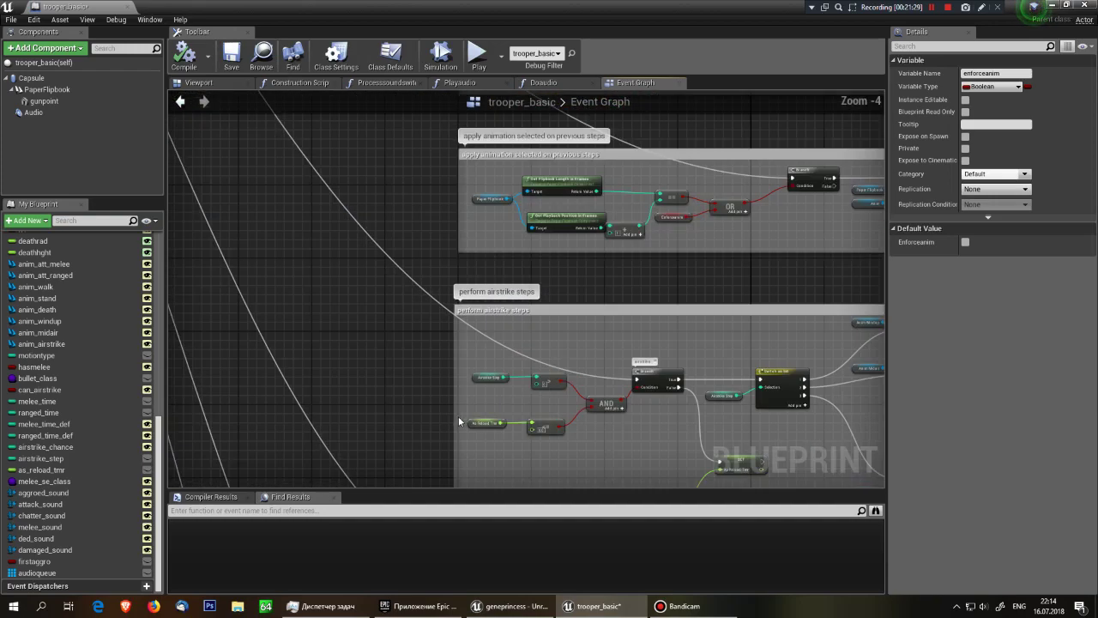
scroll(393, 328, "up", 6)
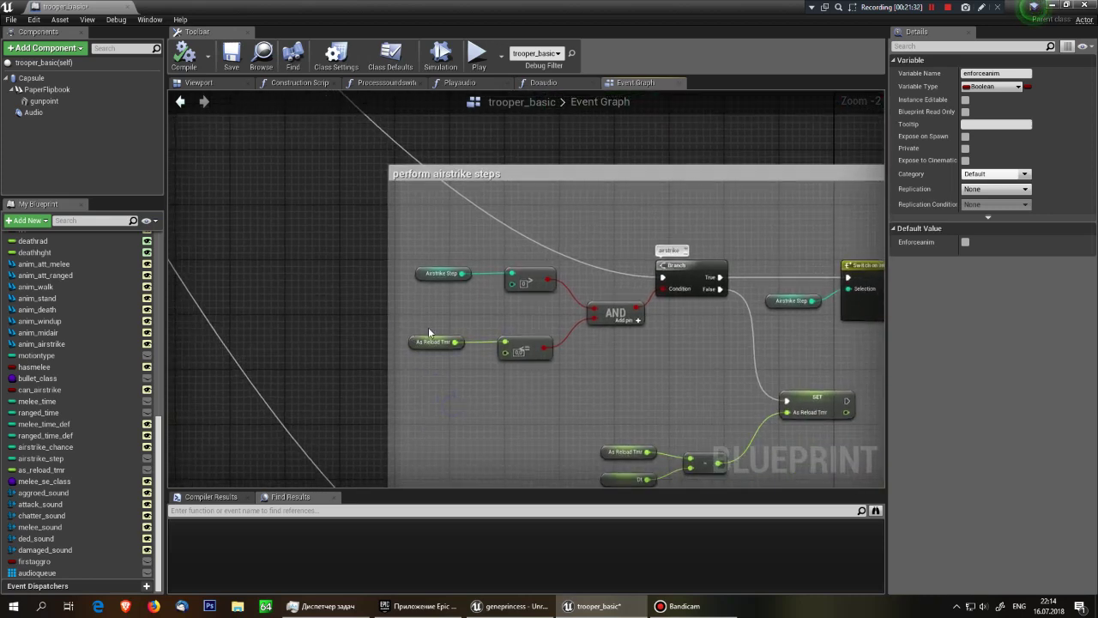
right_click_drag(549, 350, 442, 341)
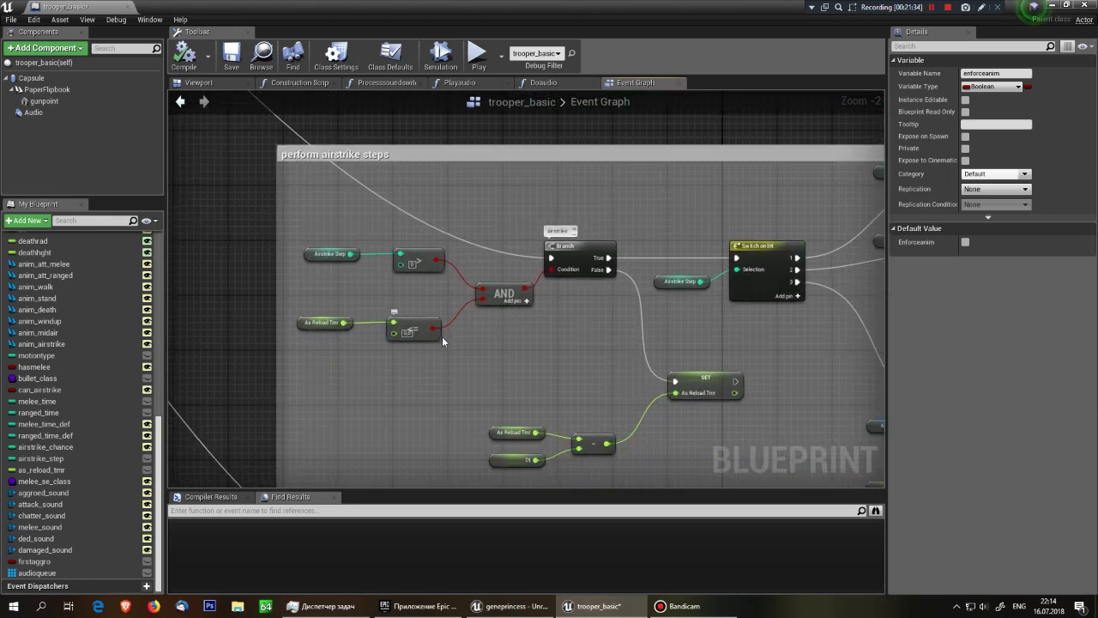
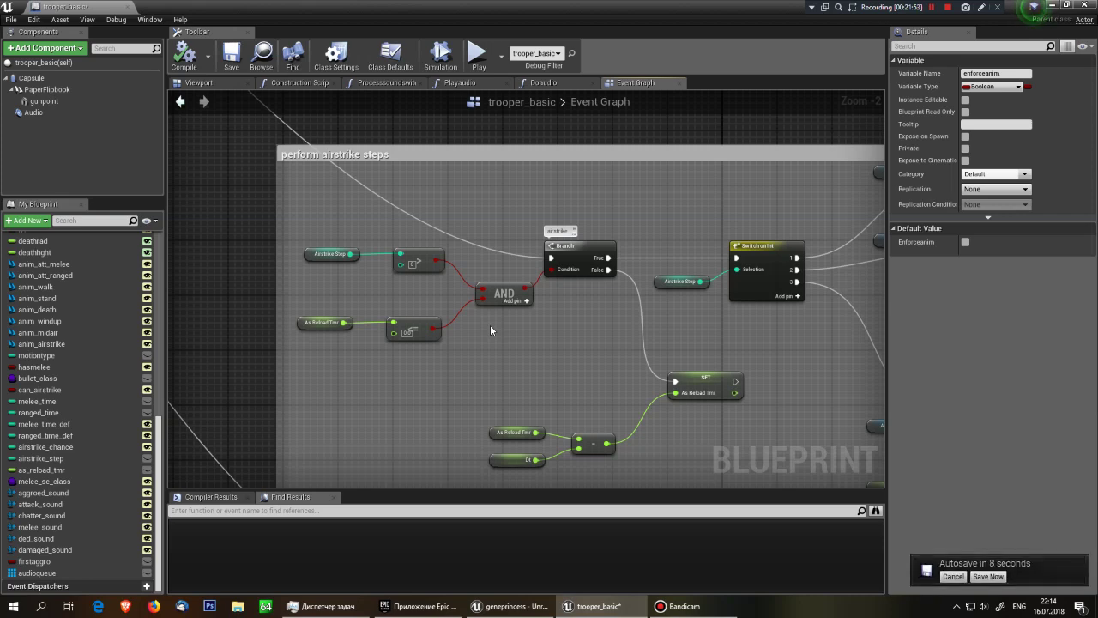
- Postpone the autosave and select the As Reload Tmr node with its <= comparison
left_click(952, 576)
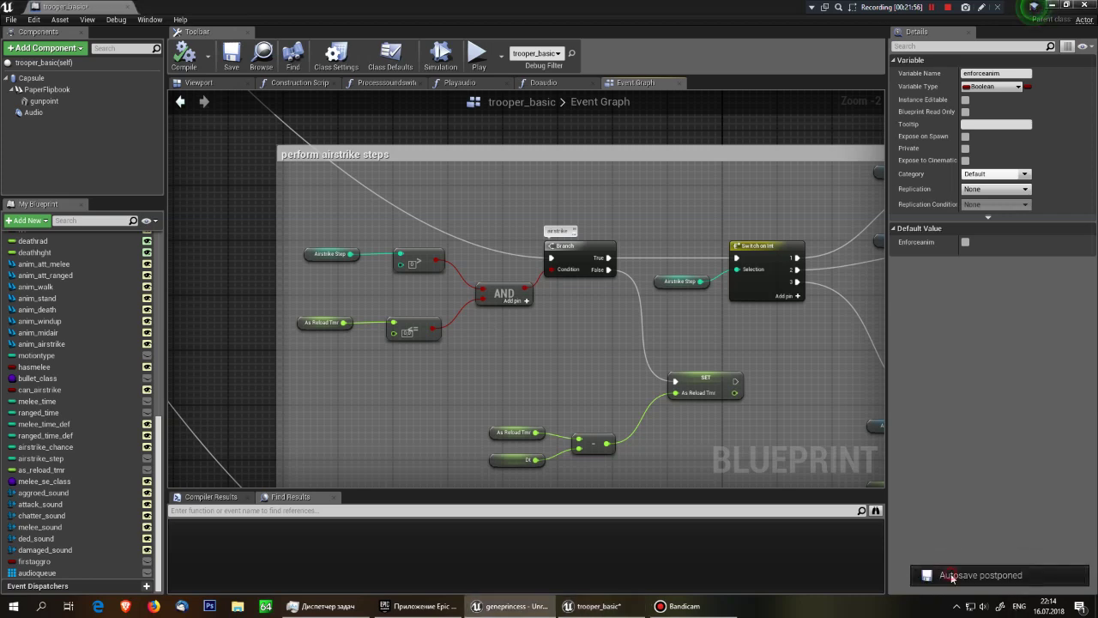
right_click_drag(576, 420, 492, 373)
scroll(342, 280, "up", 1)
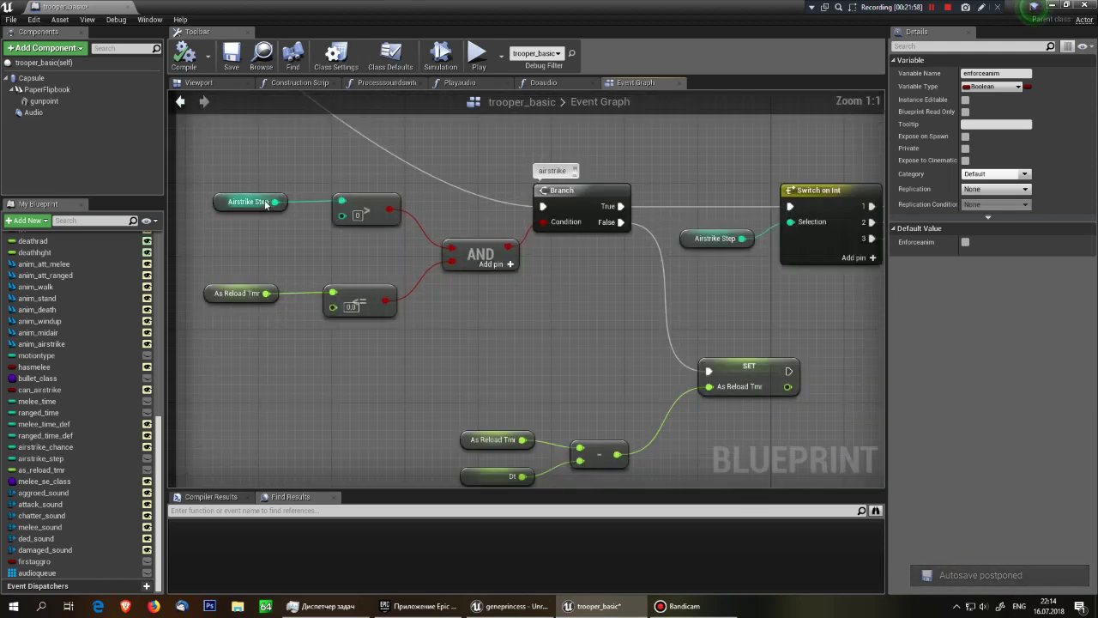
scroll(342, 280, "up", 1)
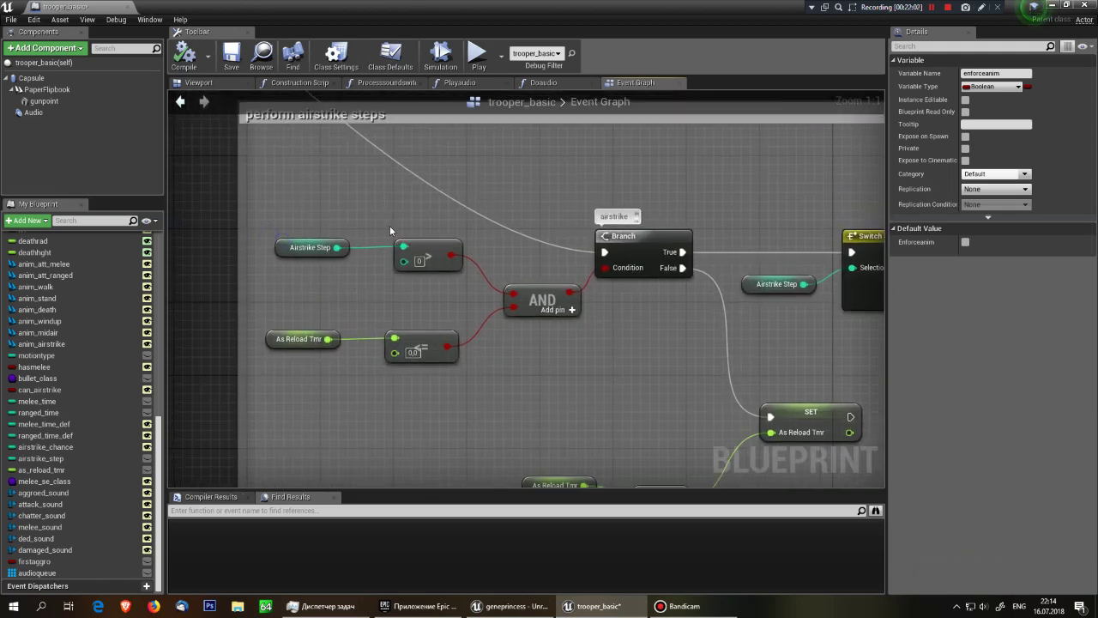
left_click_drag(288, 318, 295, 360)
left_click(271, 306)
left_click_drag(263, 314, 416, 381)
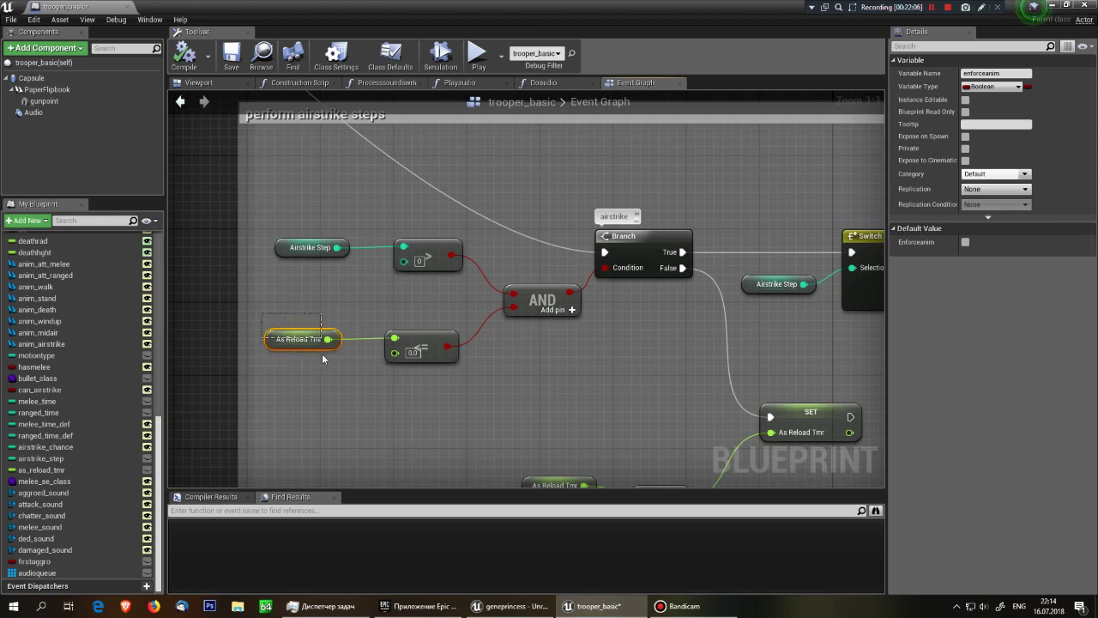
- Survey the Switch on Int, SET, Make Vector and Add Impulse nodes, selecting Anim Windup with its SET
right_click_drag(328, 258, 31, 247)
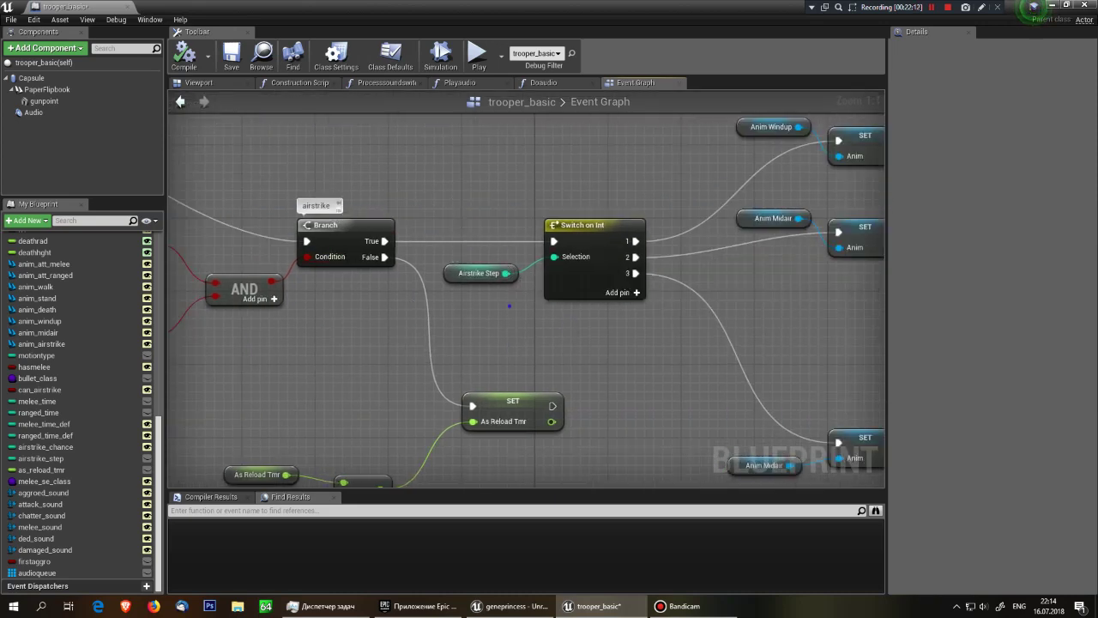
right_click_drag(408, 297, 381, 352)
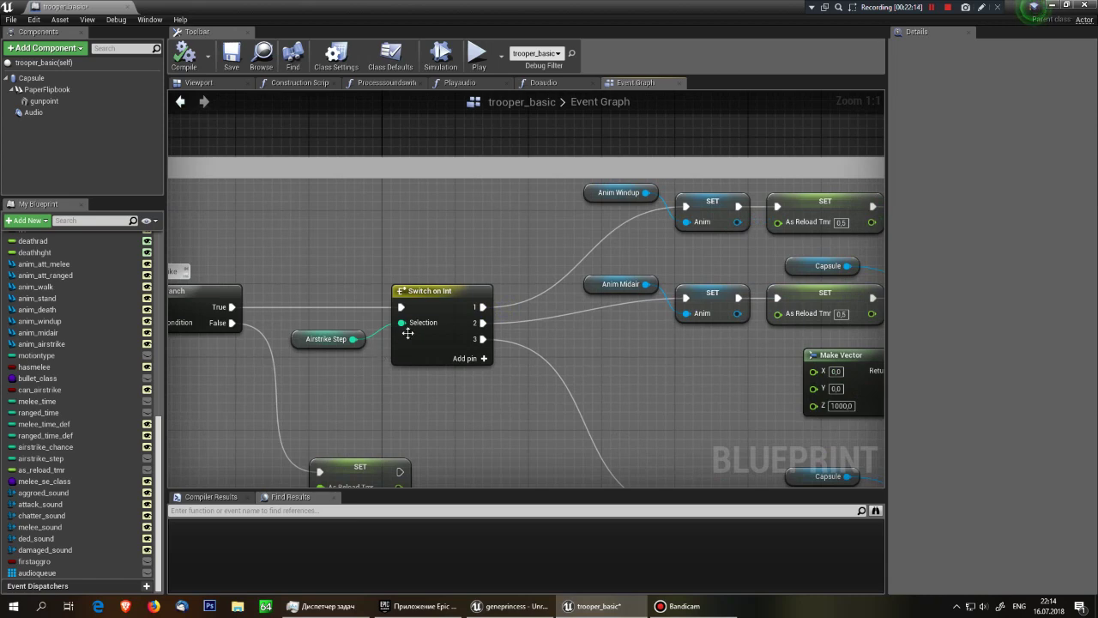
right_click_drag(530, 201, 255, 206)
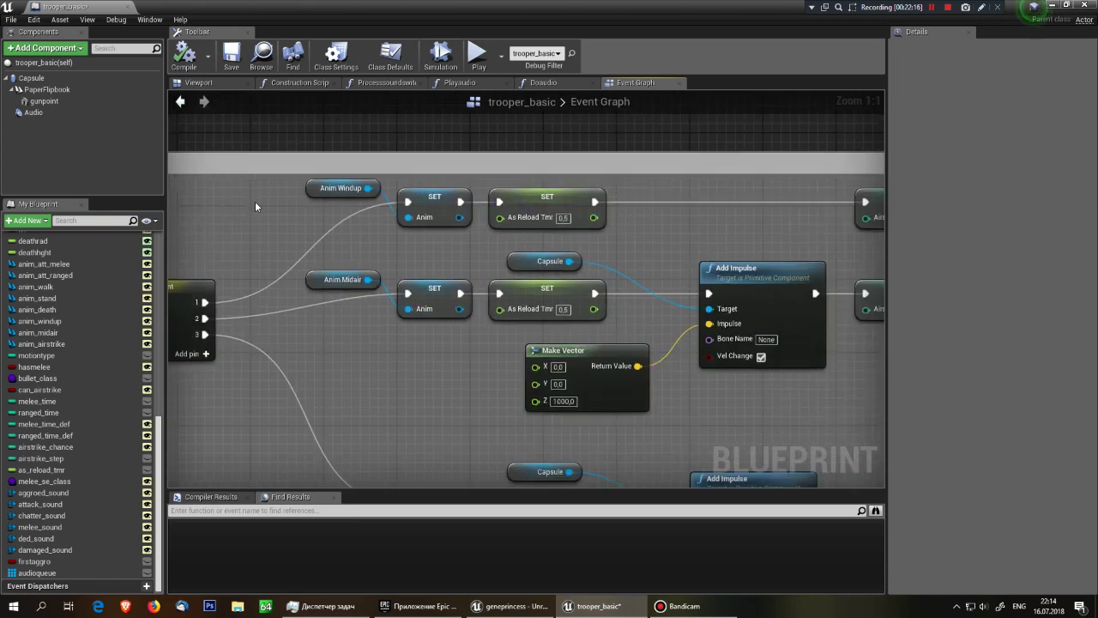
left_click_drag(290, 189, 424, 231)
left_click(277, 201)
left_click_drag(275, 192, 424, 230)
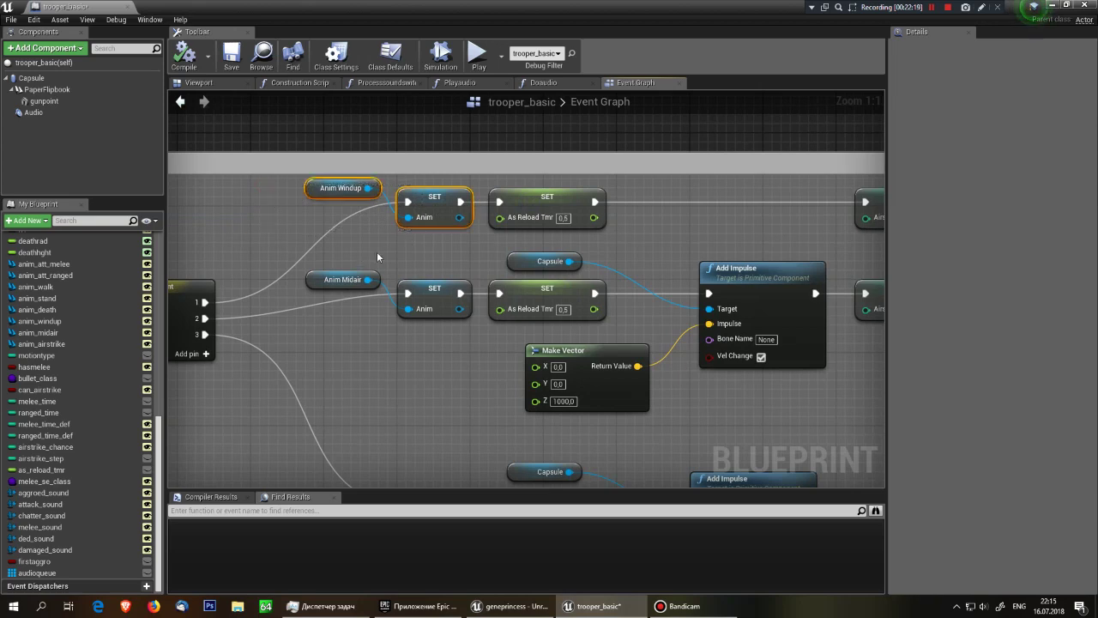
- Show the SET As Reload Tmr variable in Details and frame the Branch with Switch on Int
left_click(540, 218)
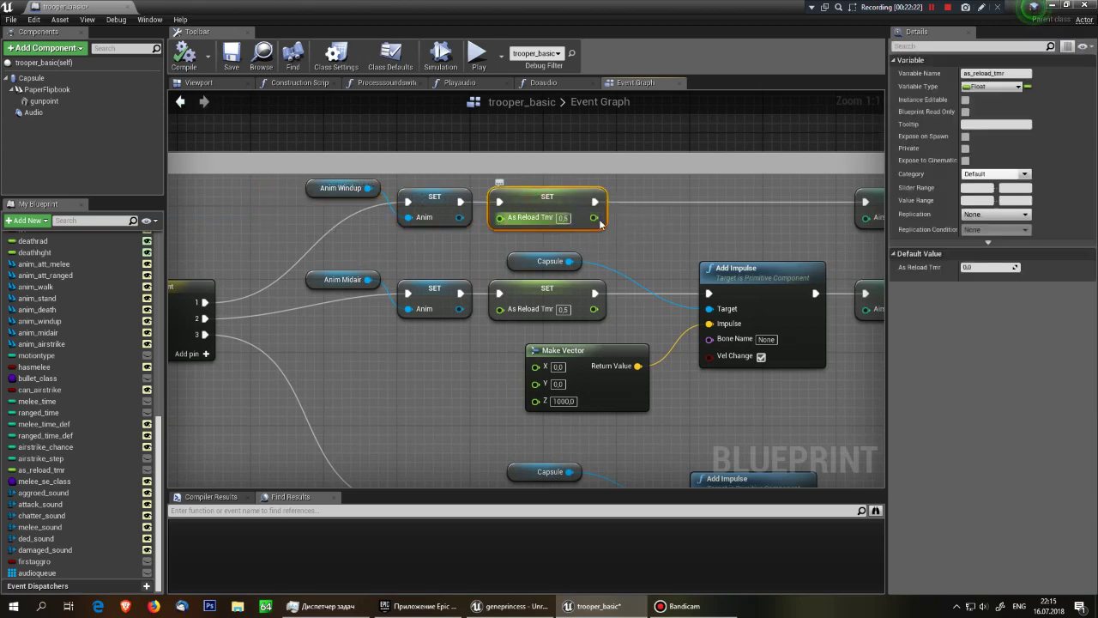
right_click_drag(693, 225, 457, 226)
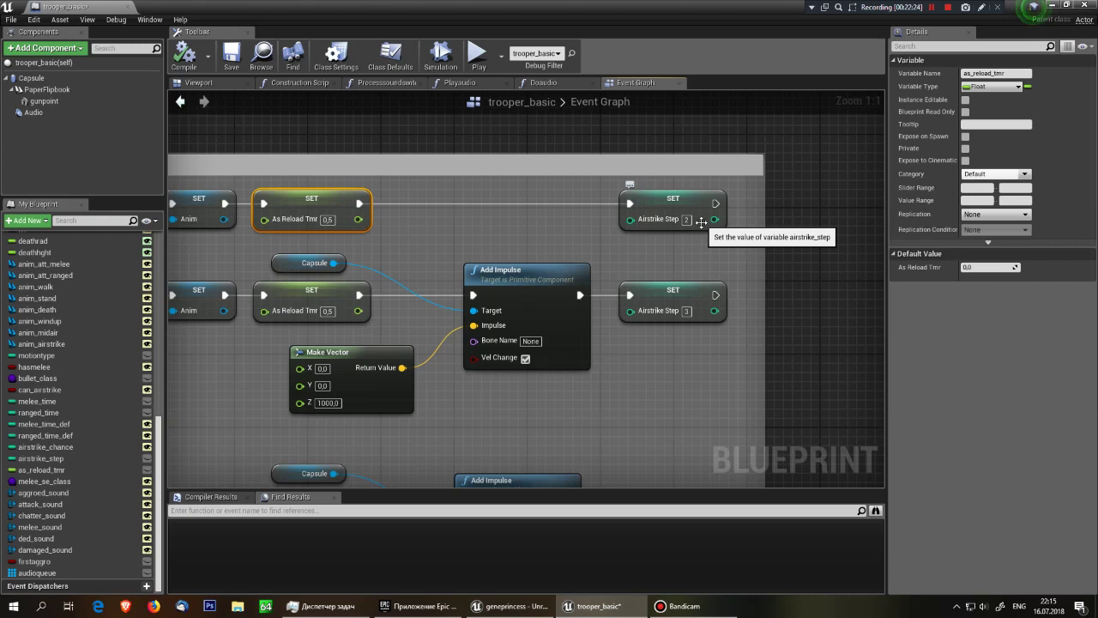
right_click_drag(387, 225, 845, 228)
scroll(813, 223, "down", 2)
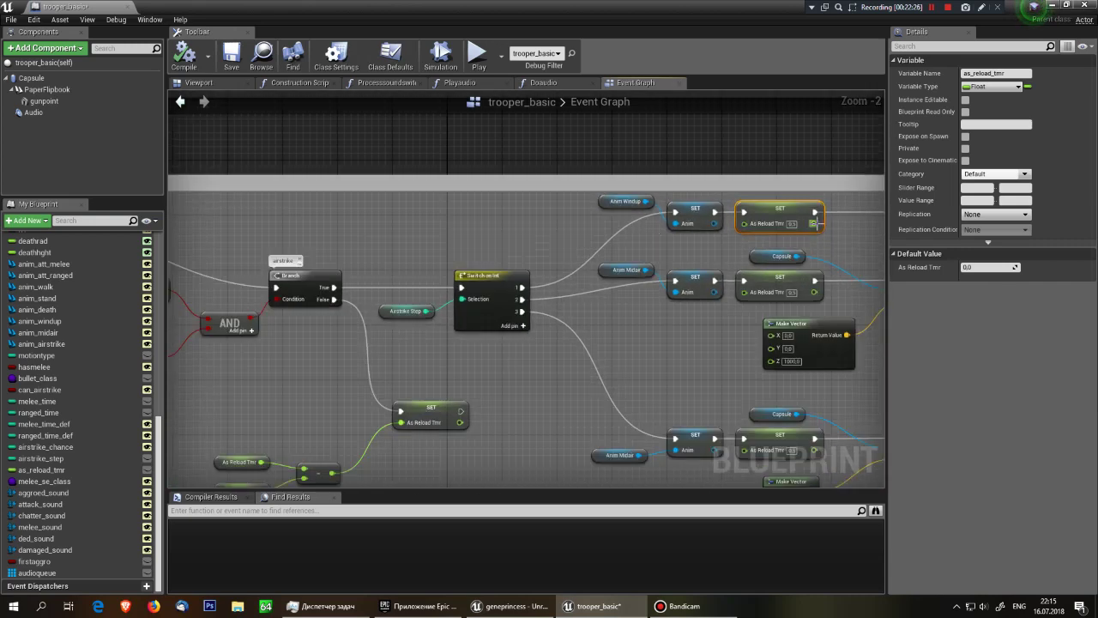
right_click_drag(461, 289, 678, 254)
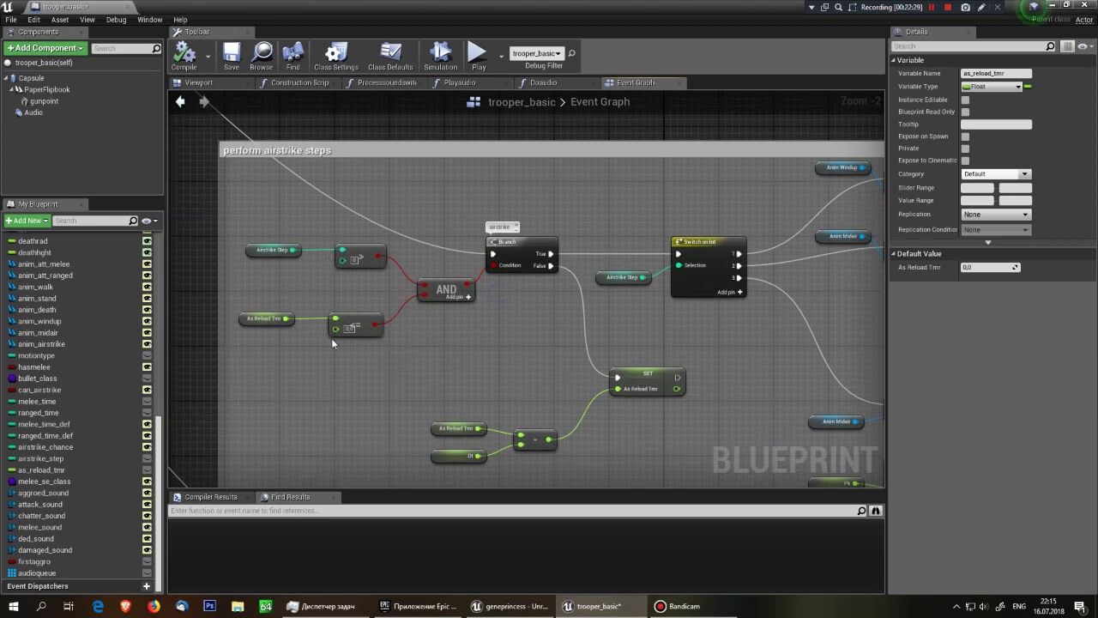
right_click_drag(513, 293, 439, 185)
scroll(315, 333, "up", 2)
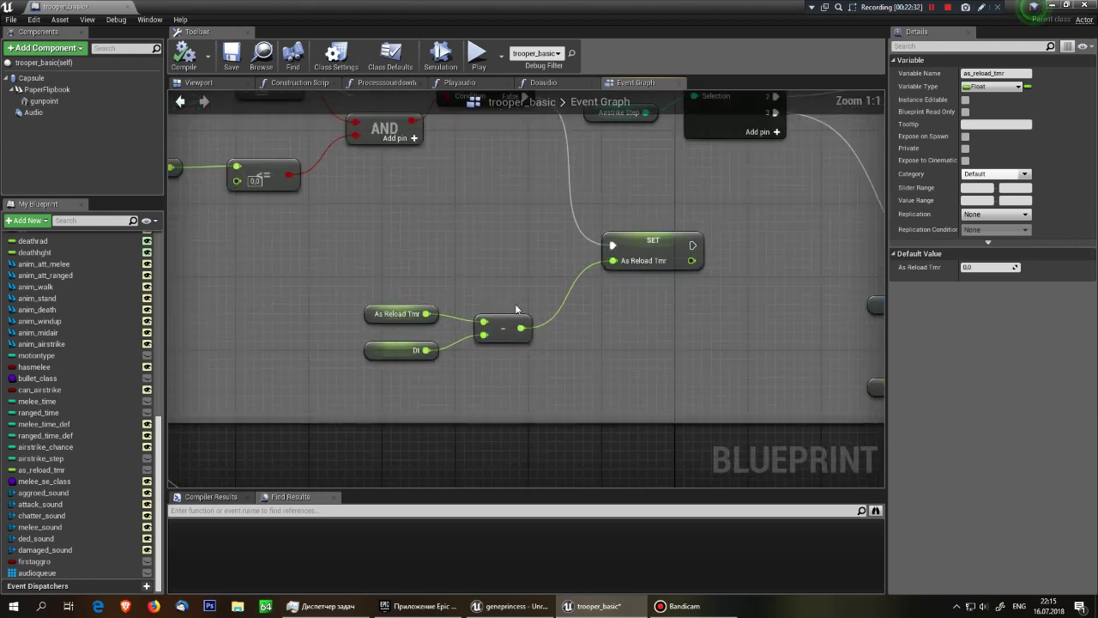
left_click_drag(316, 295, 545, 335)
left_click(461, 269)
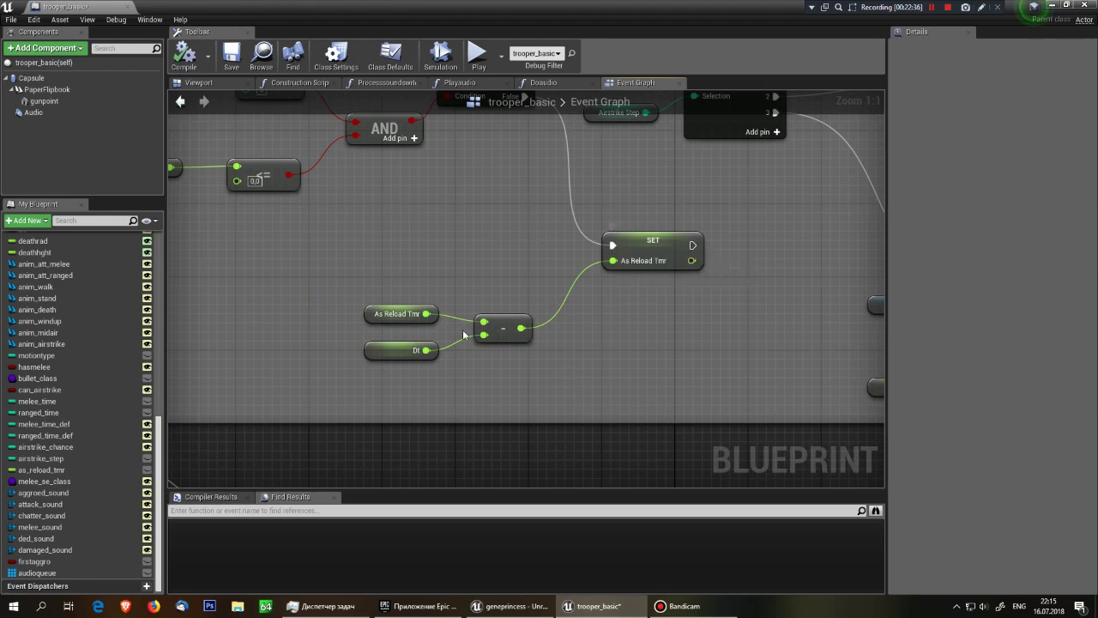
left_click(390, 314)
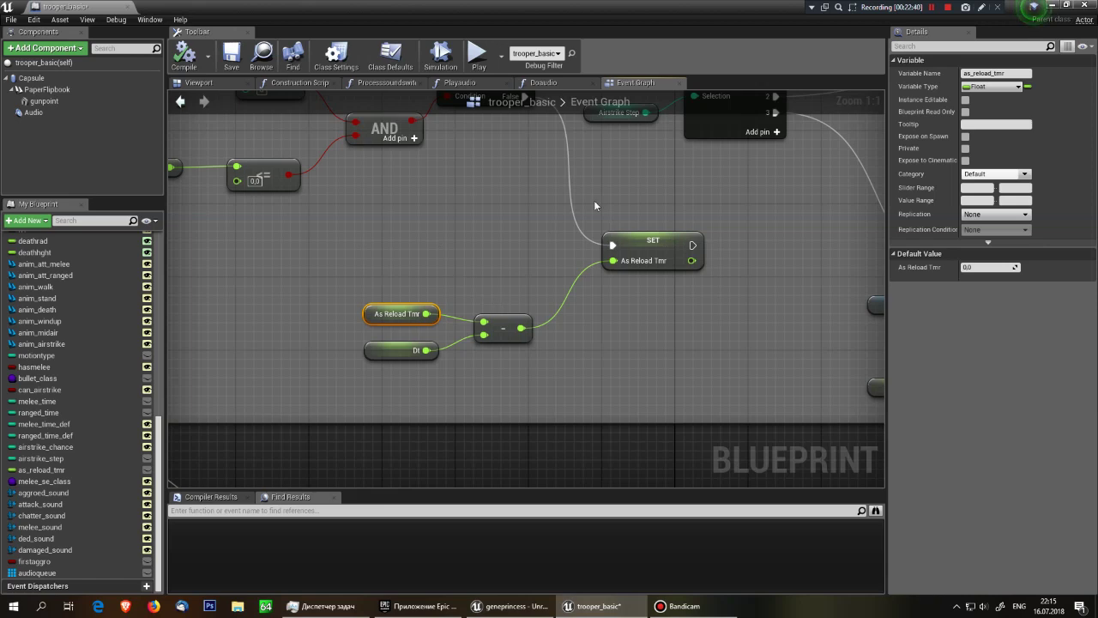
right_click_drag(594, 206, 540, 345)
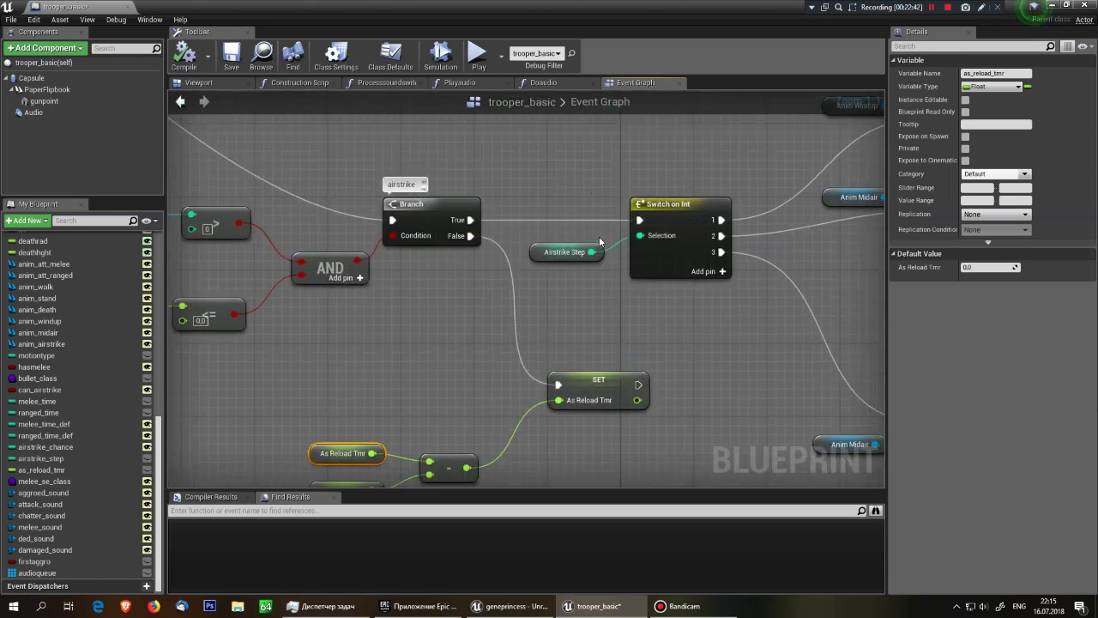
right_click_drag(599, 242, 329, 221)
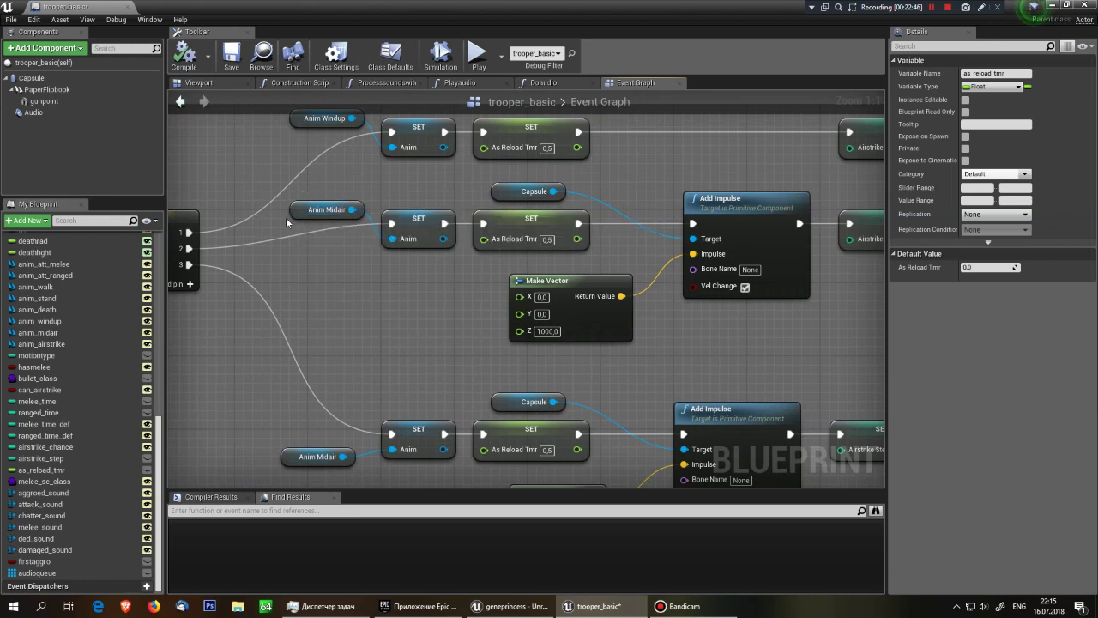
left_click_drag(285, 218, 419, 255)
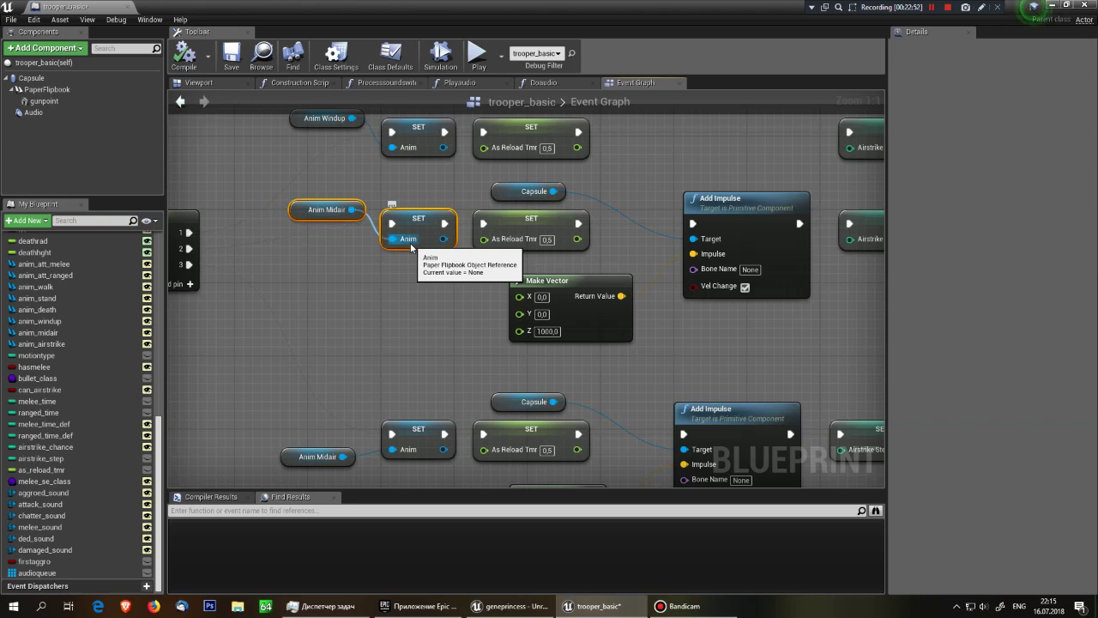
right_click_drag(502, 242, 447, 261)
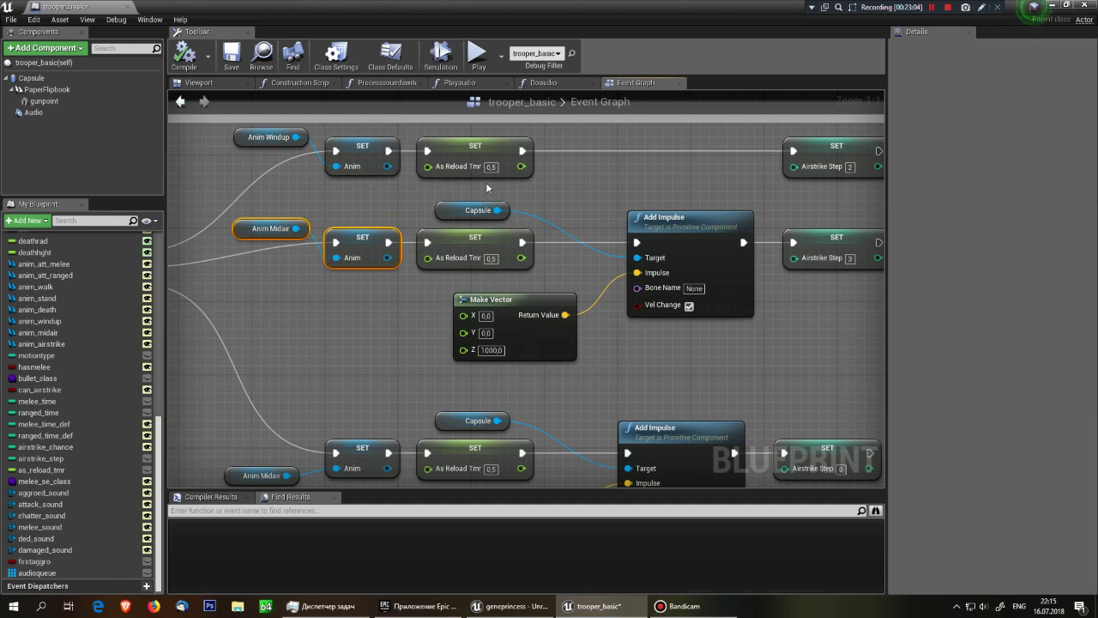
right_click_drag(517, 226, 446, 225)
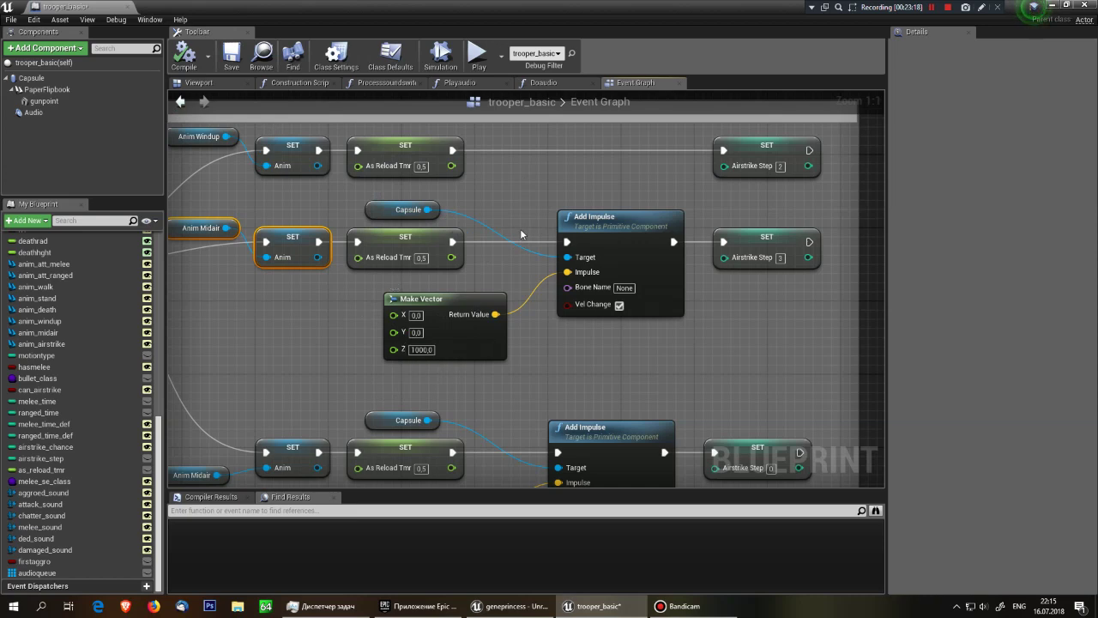
right_click_drag(528, 215, 511, 225)
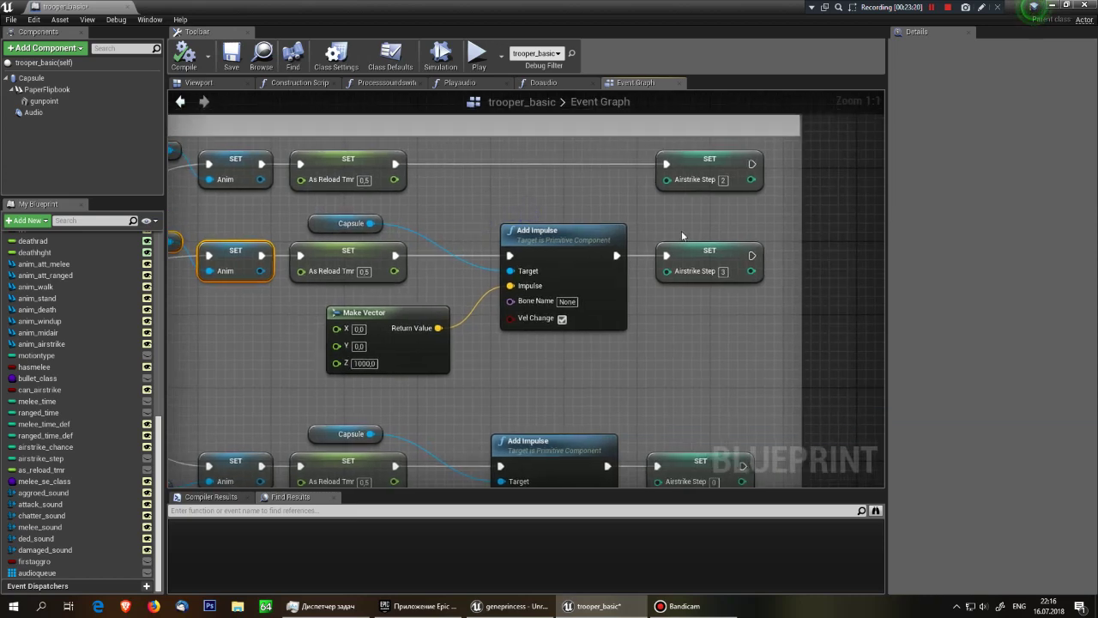
left_click(690, 262)
left_click(697, 322)
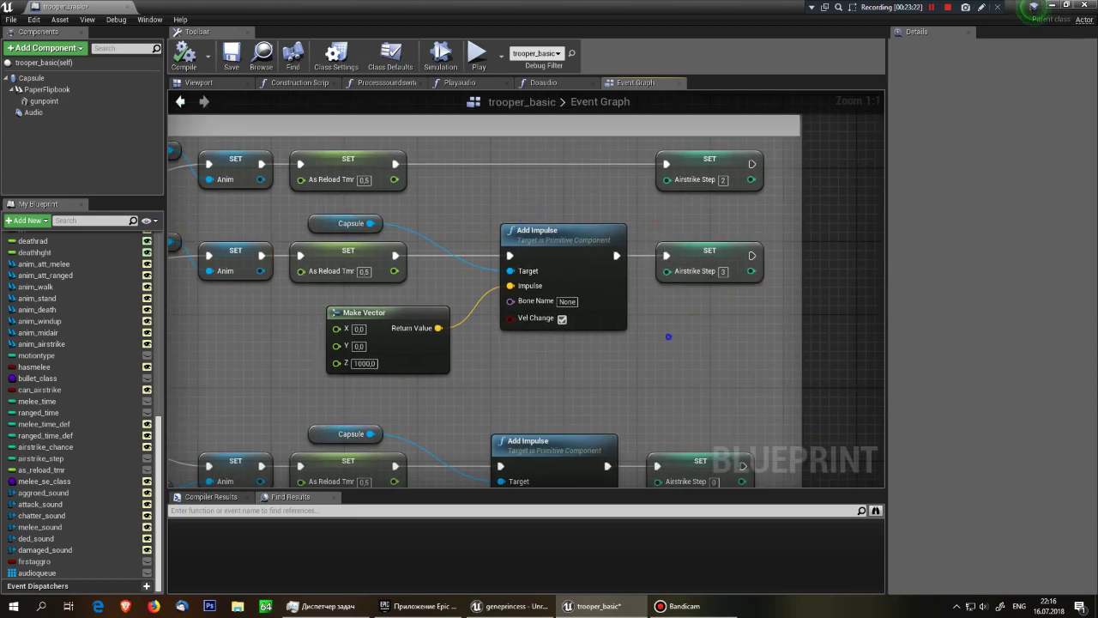
scroll(720, 315, "down", 1)
scroll(659, 322, "down", 2)
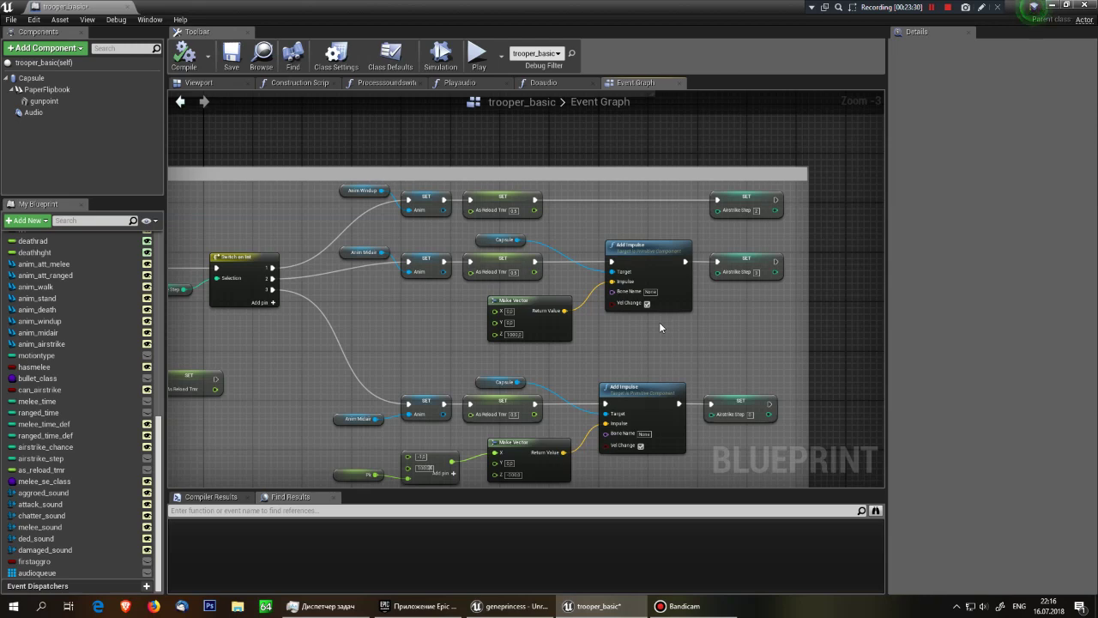
scroll(659, 322, "up", 3)
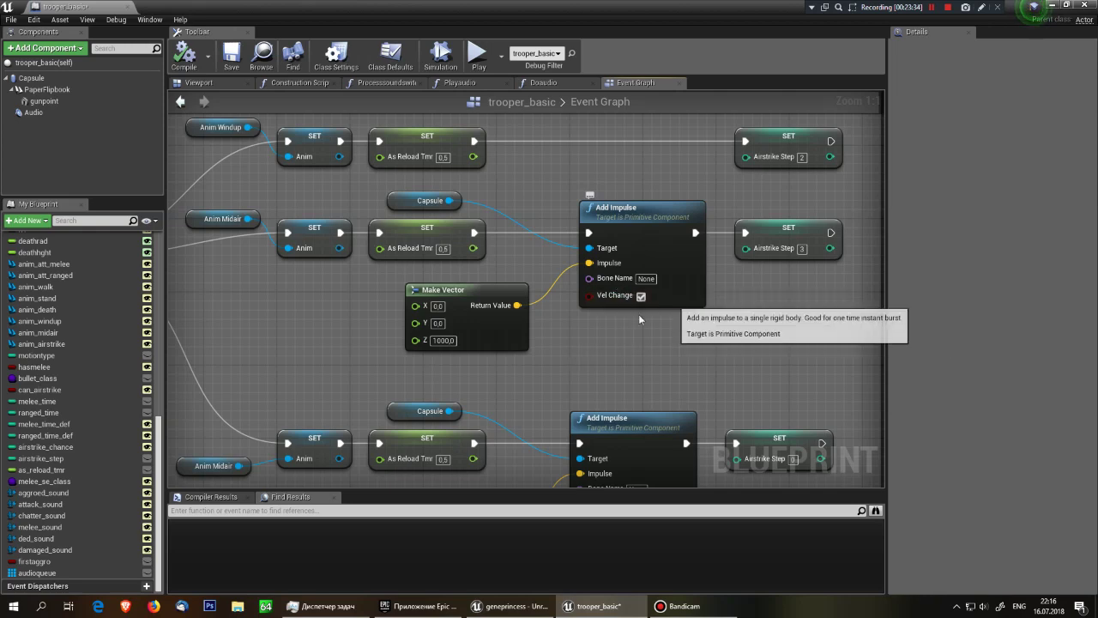
mouse_move(638, 314)
right_mouse_down()
mouse_move(324, 246)
mouse_move(351, 258)
mouse_move(337, 192)
right_mouse_up()
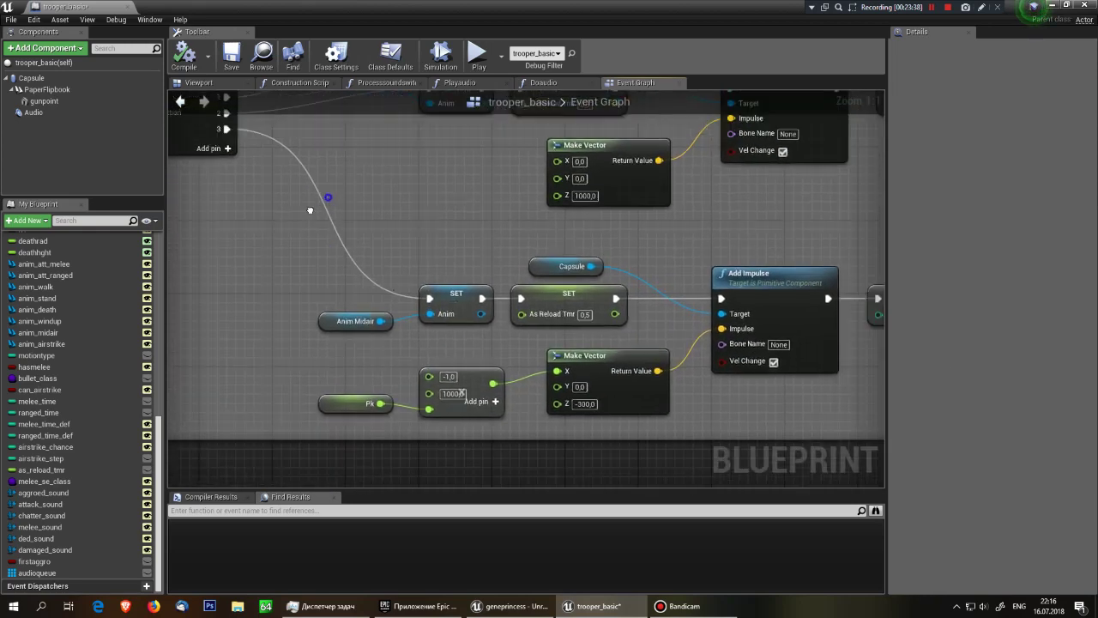
scroll(701, 202, "down", 5)
scroll(745, 191, "up", 5)
mouse_move(297, 281)
right_mouse_down()
mouse_move(613, 357)
mouse_move(434, 285)
right_mouse_up()
right_click_drag(465, 230, 364, 232)
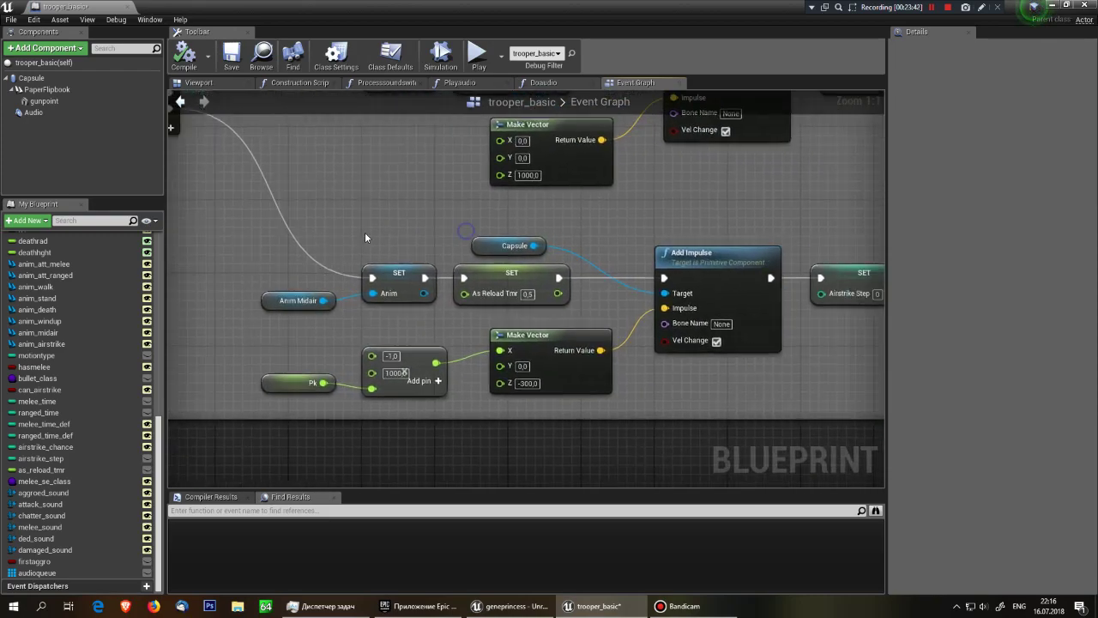
left_click_drag(278, 226, 422, 317)
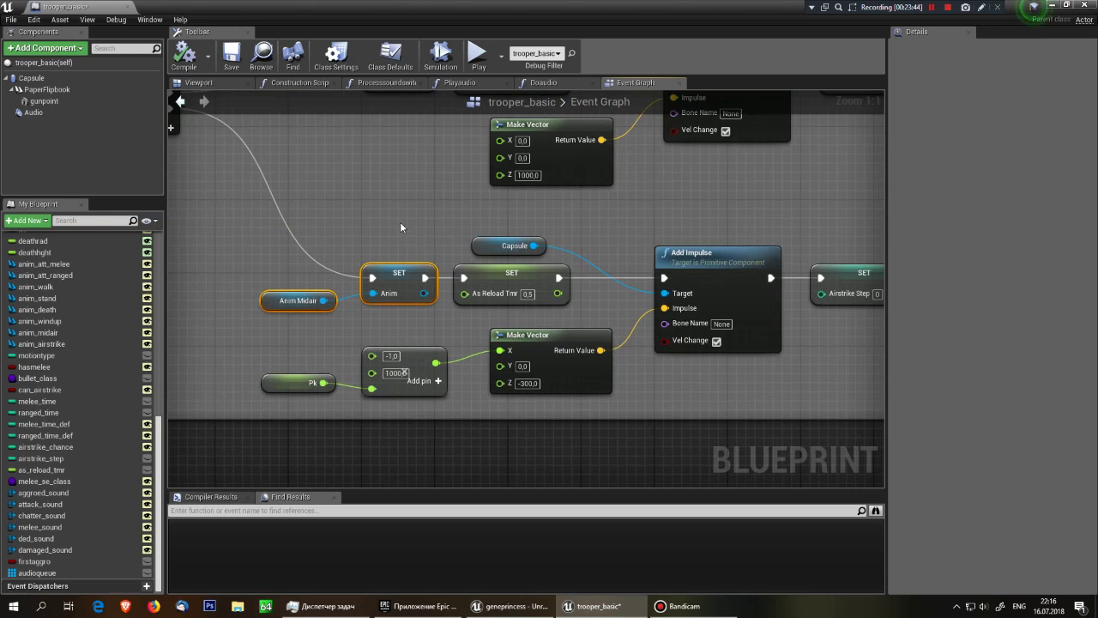
right_click_drag(400, 221, 375, 197)
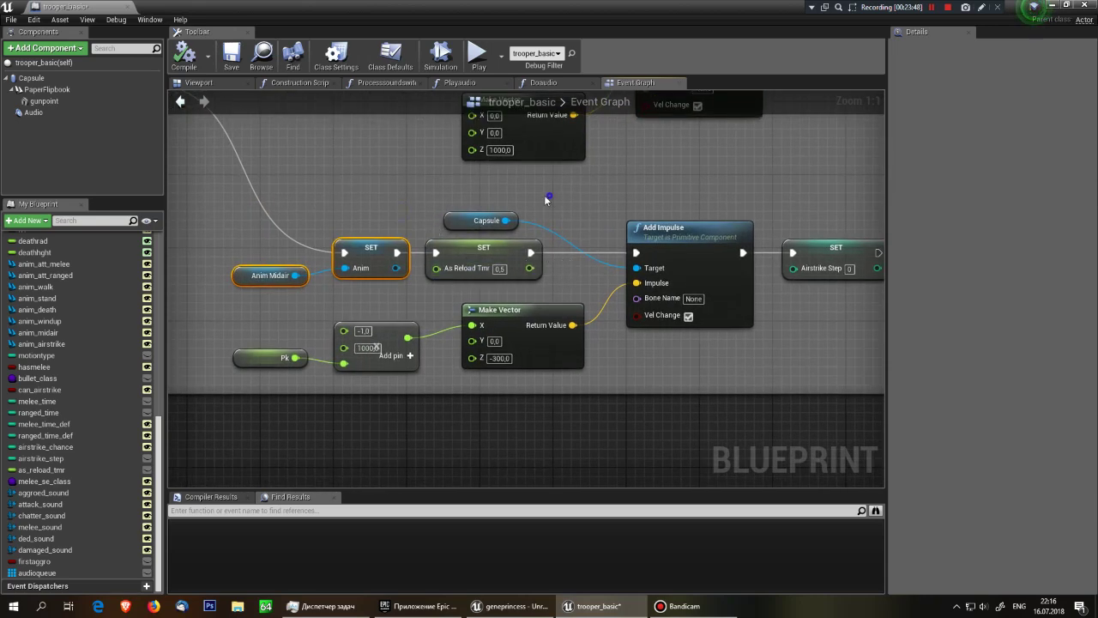
right_click_drag(549, 191, 507, 206)
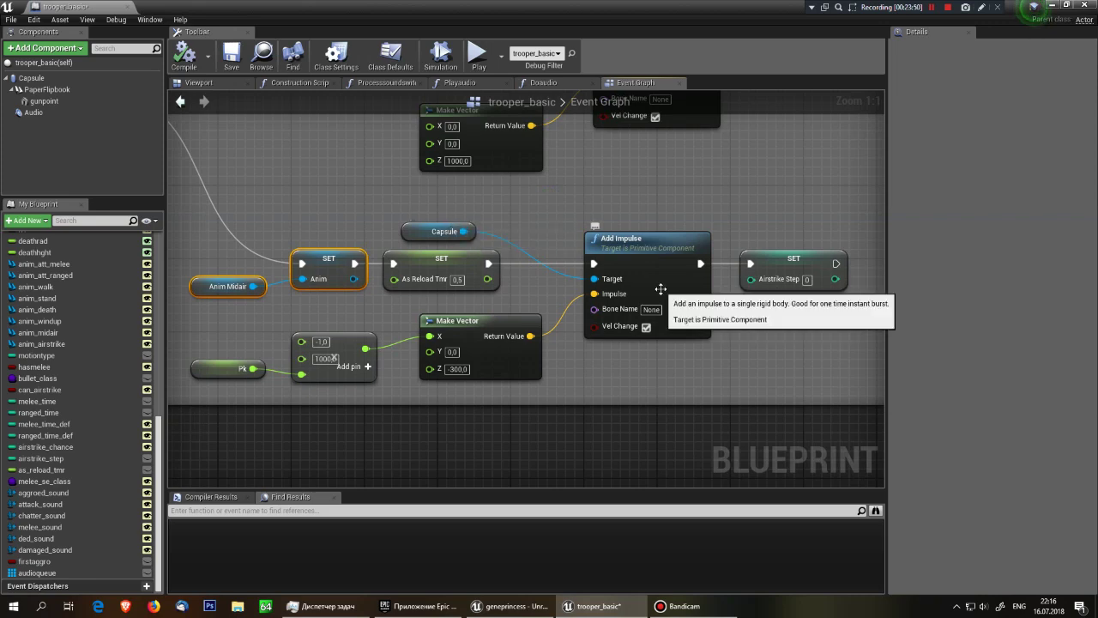
left_click(196, 376)
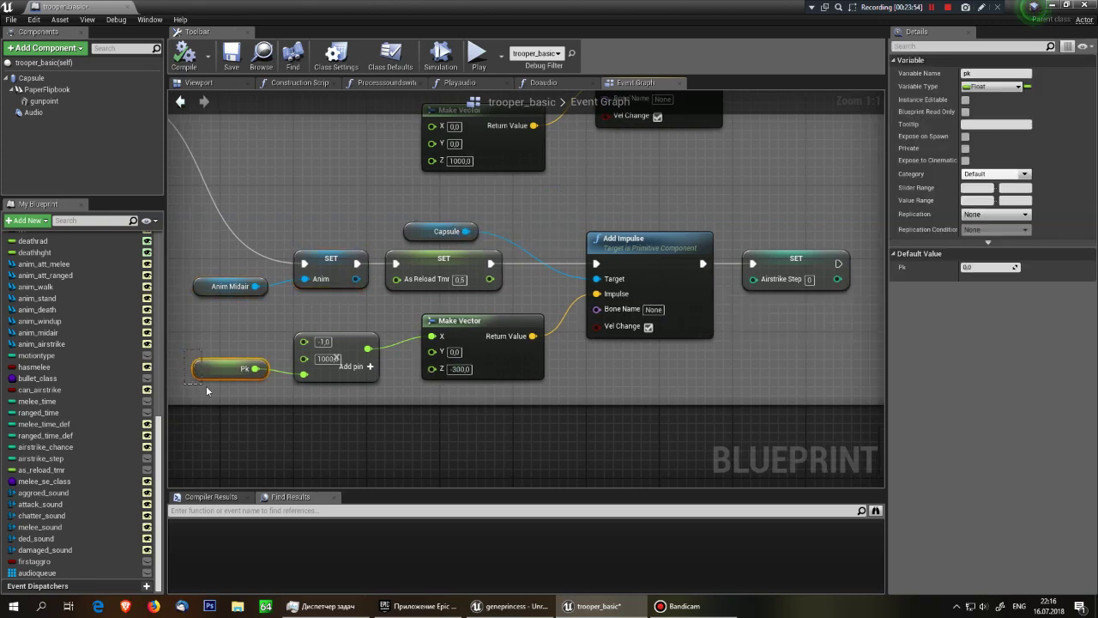
left_click(219, 340)
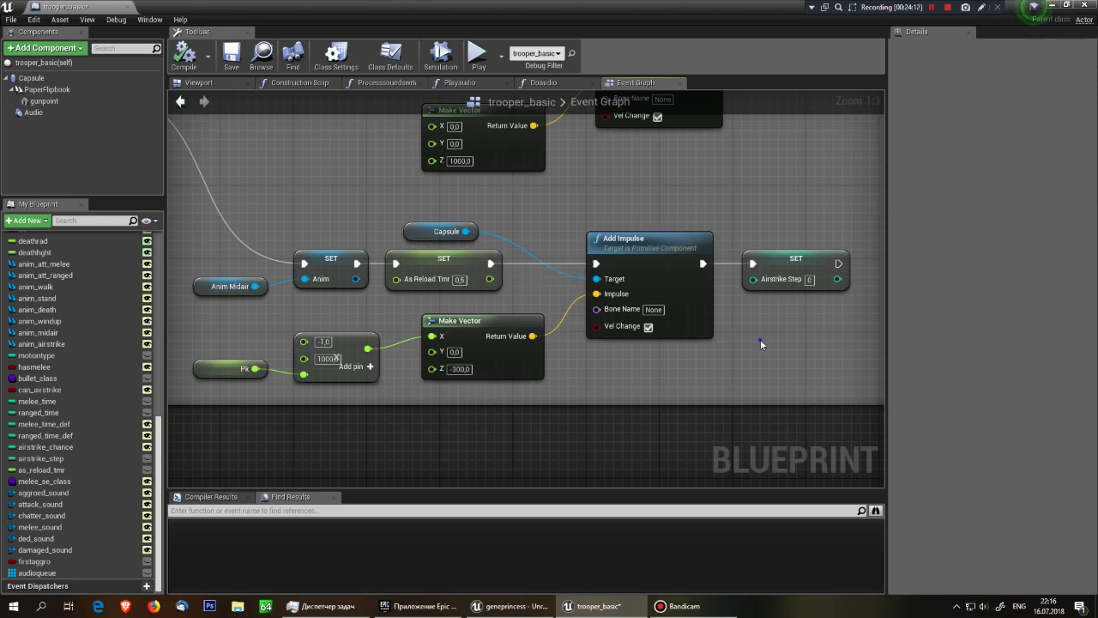
right_click_drag(361, 345, 276, 345)
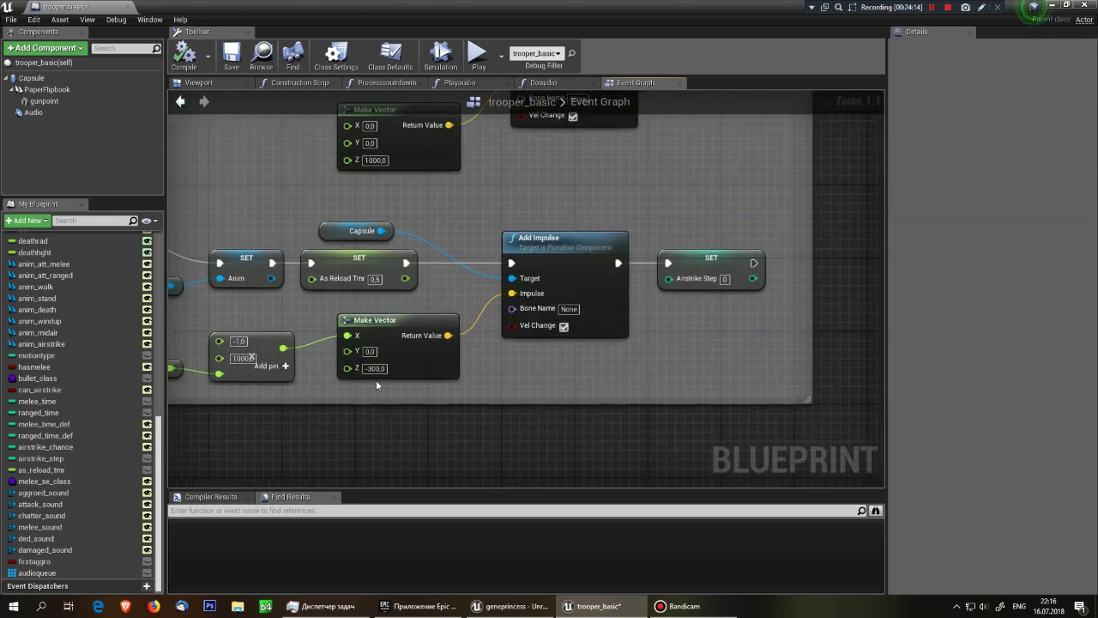
right_click_drag(322, 399, 431, 400)
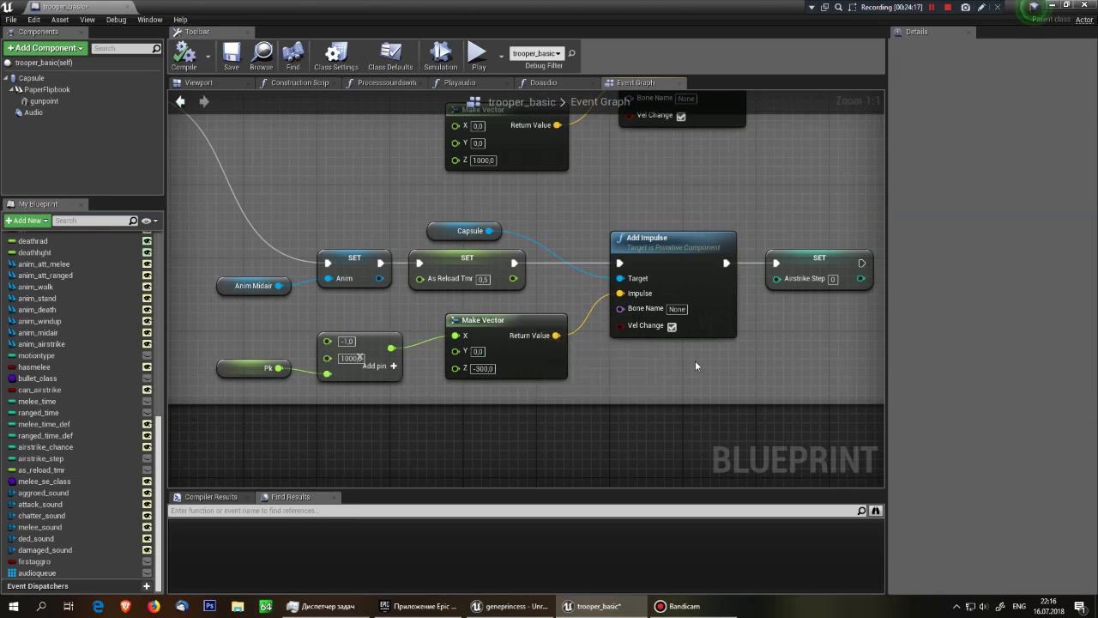
right_click_drag(718, 400, 621, 412)
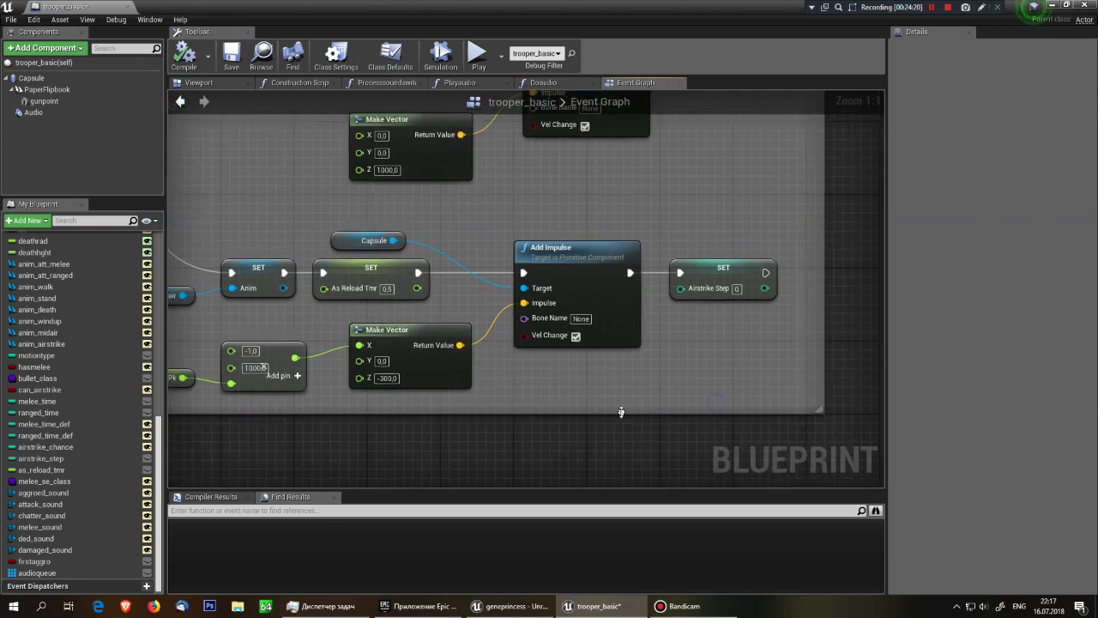
left_click_drag(689, 225, 738, 345)
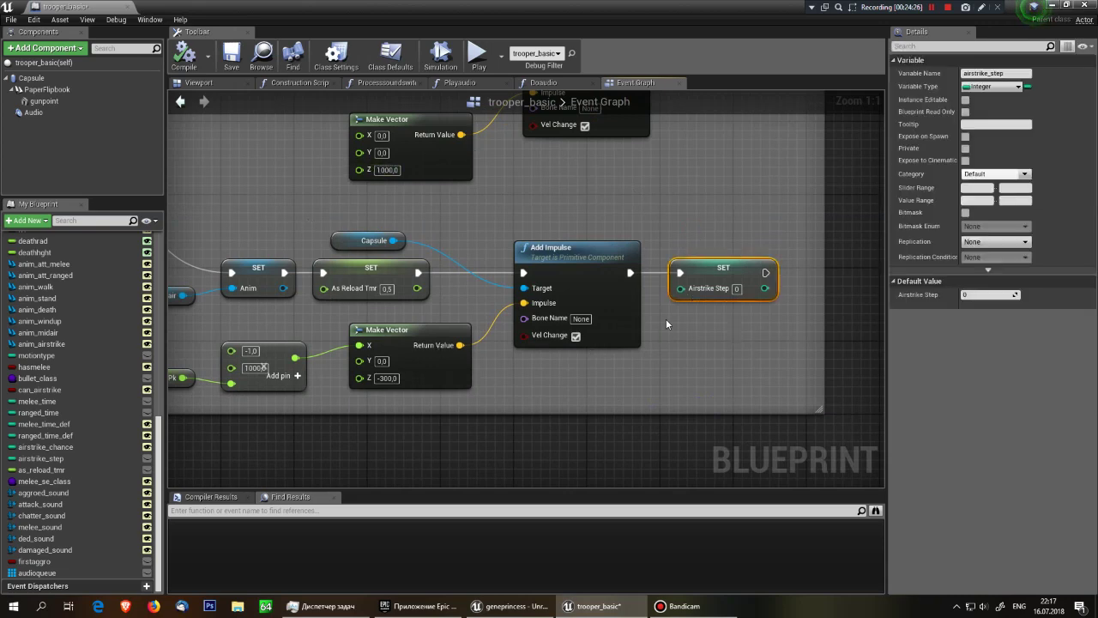
- Zoom out across the comment groups and frame the get hp % section
scroll(667, 323, "down", 4)
scroll(667, 324, "down", 1)
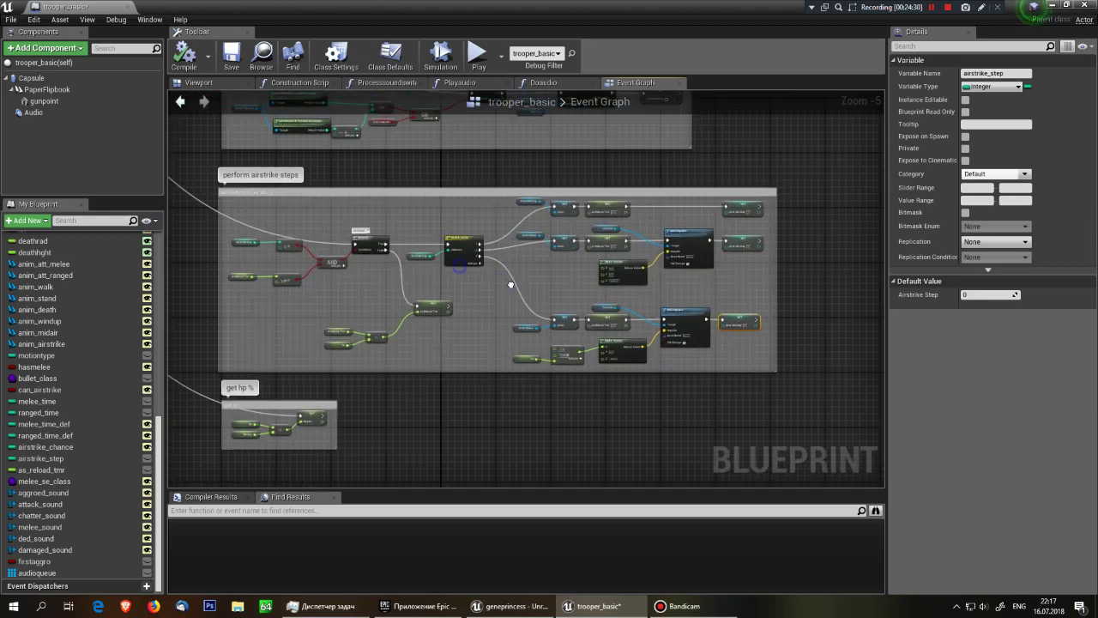
mouse_move(465, 271)
right_mouse_down()
mouse_move(617, 295)
mouse_move(526, 329)
right_mouse_up()
scroll(526, 328, "down", 6)
scroll(566, 367, "up", 2)
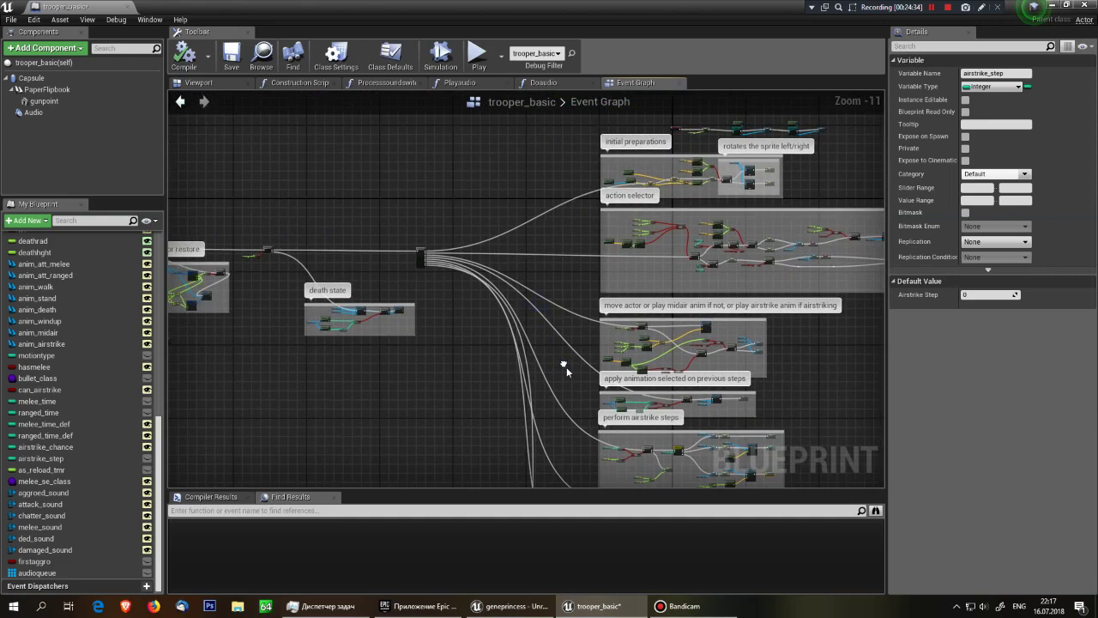
scroll(438, 267, "up", 5)
right_click_drag(437, 266, 339, 137)
scroll(339, 137, "down", 2)
scroll(489, 426, "up", 3)
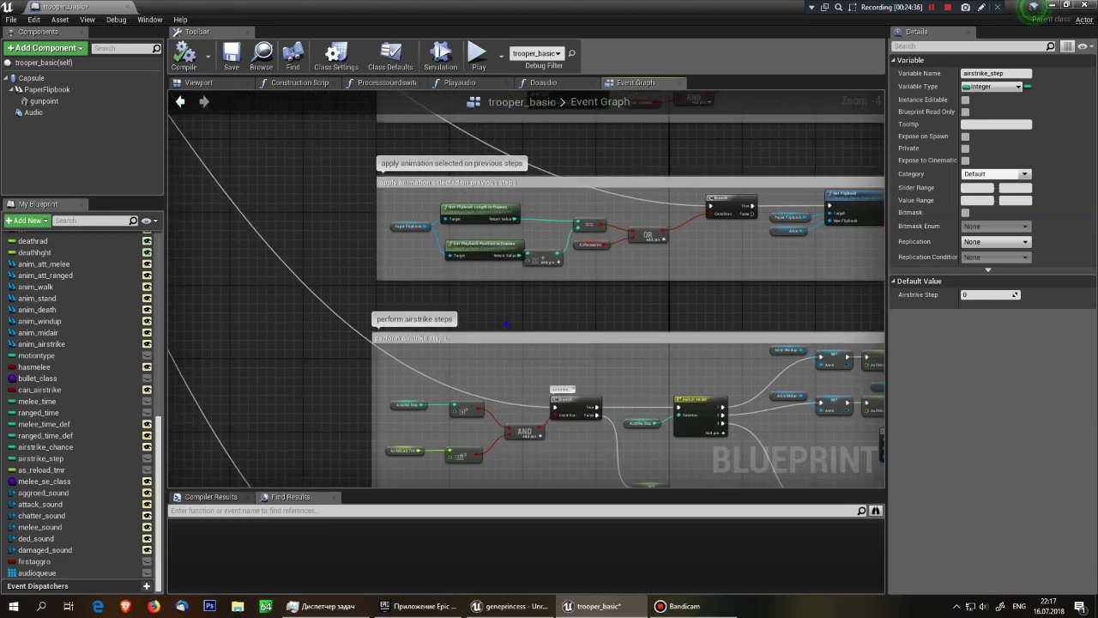
scroll(489, 425, "down", 2)
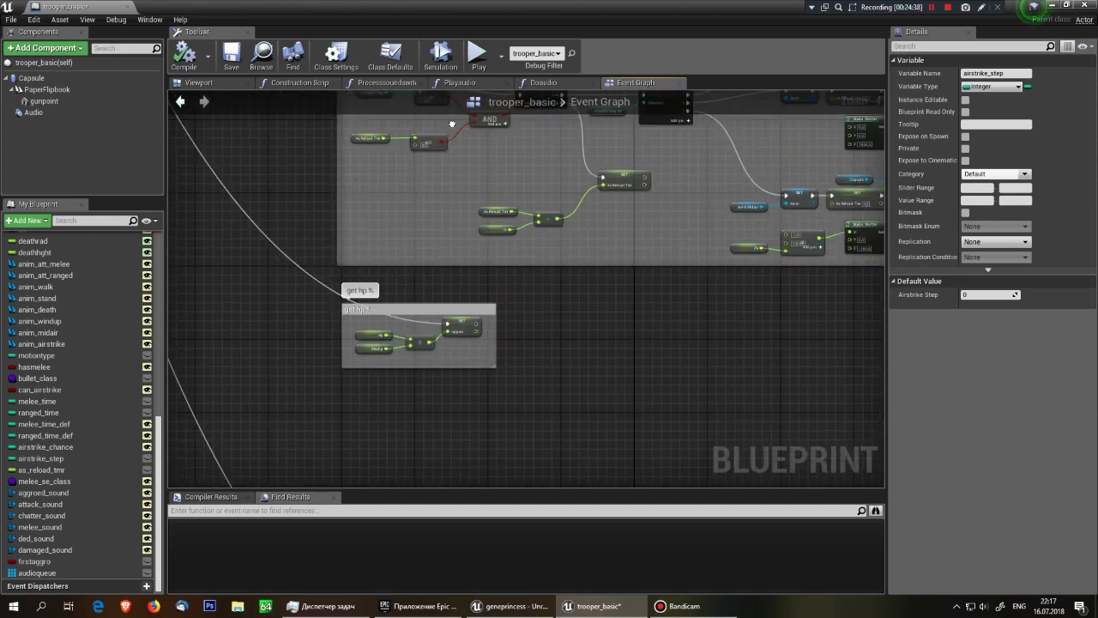
scroll(445, 398, "up", 4)
right_click_drag(446, 398, 452, 370)
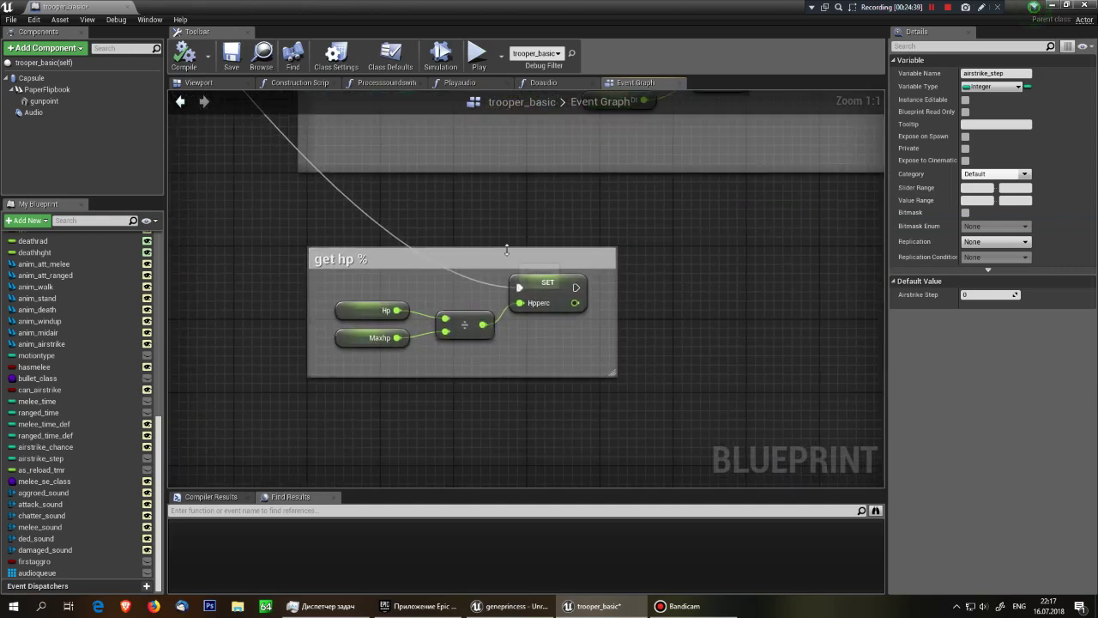
- Select the get hp % nodes dividing Hp by Maxhp into Hpperc, then zoom toward spawning attacks
left_click(563, 333)
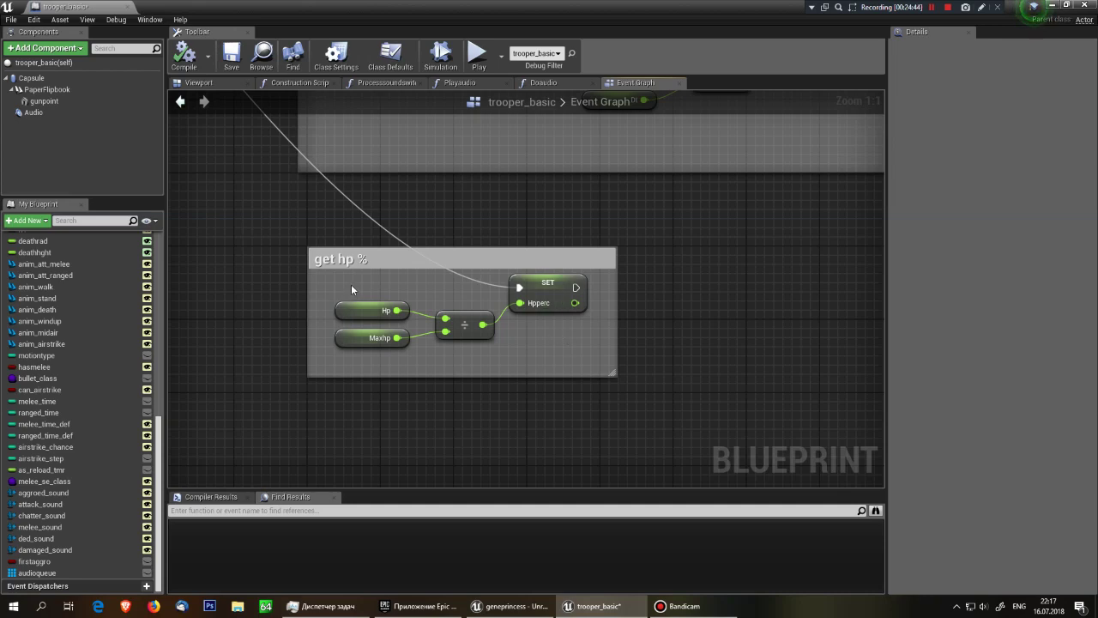
left_click_drag(340, 290, 550, 343)
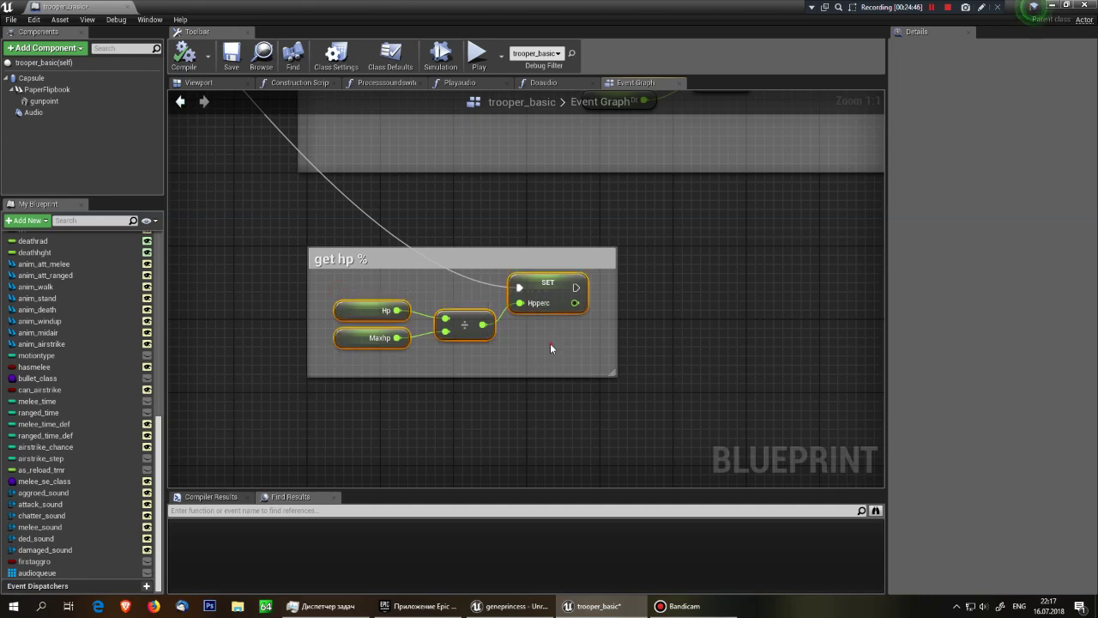
scroll(550, 343, "down", 3)
scroll(550, 343, "down", 1)
scroll(547, 380, "down", 3)
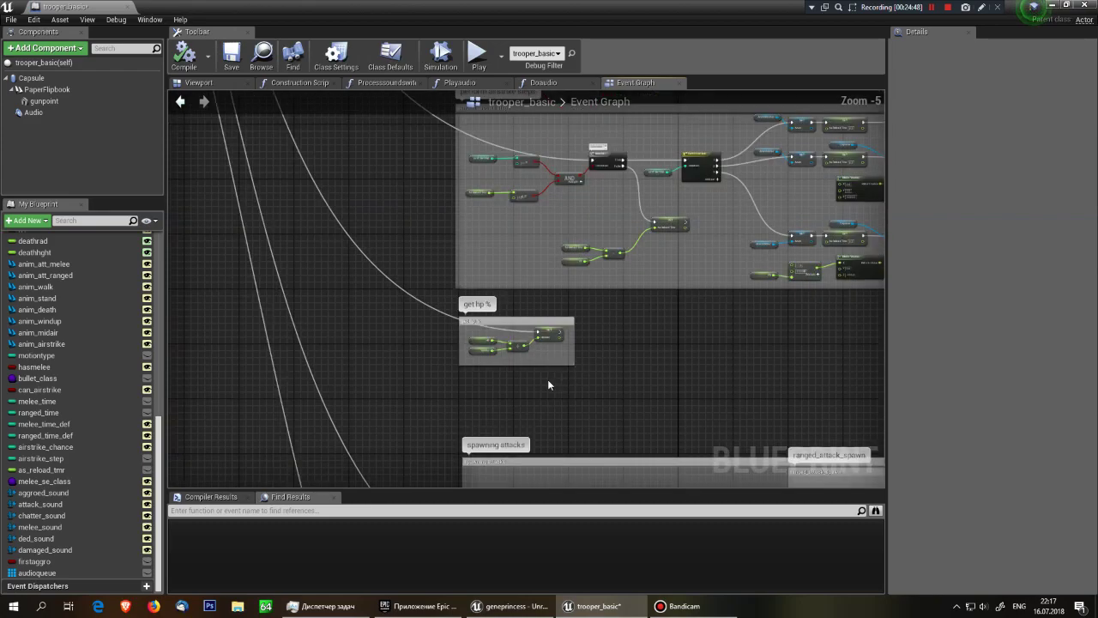
scroll(479, 241, "up", 2)
scroll(429, 258, "up", 1)
- Zoom into spawning attacks and select the Ranged Time node with its != comparison
scroll(395, 268, "up", 1)
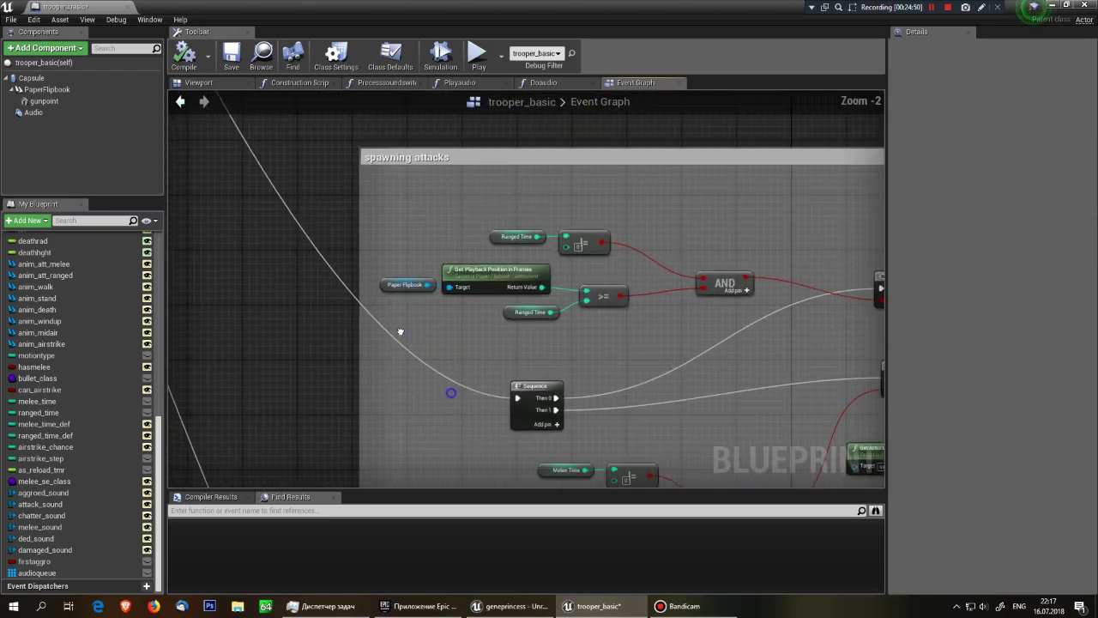
scroll(381, 272, "up", 1)
scroll(392, 282, "up", 1)
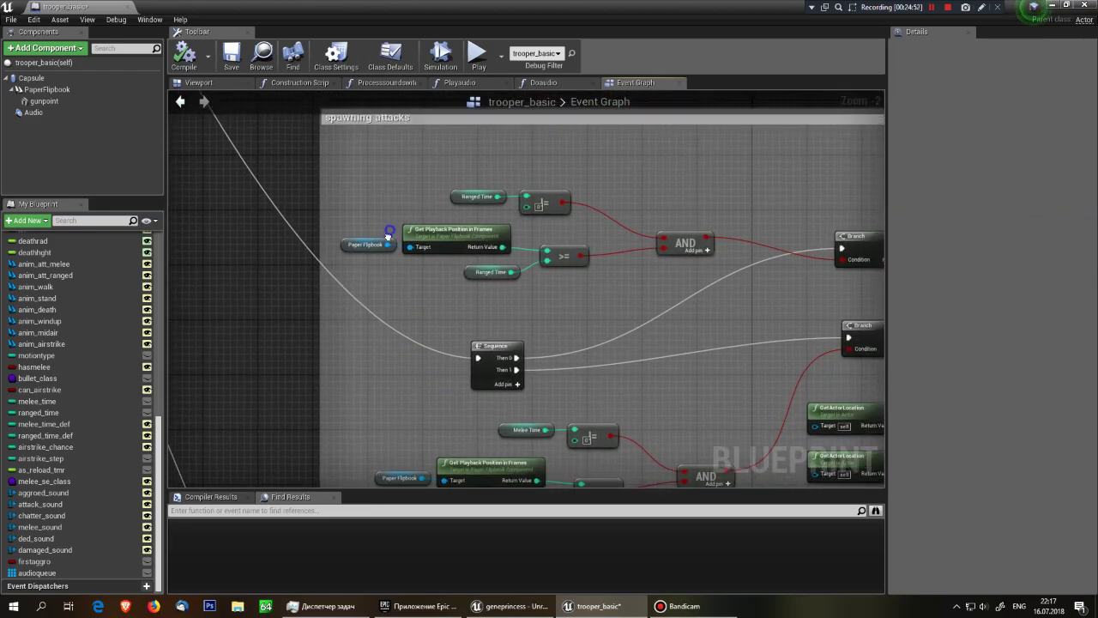
scroll(433, 235, "up", 1)
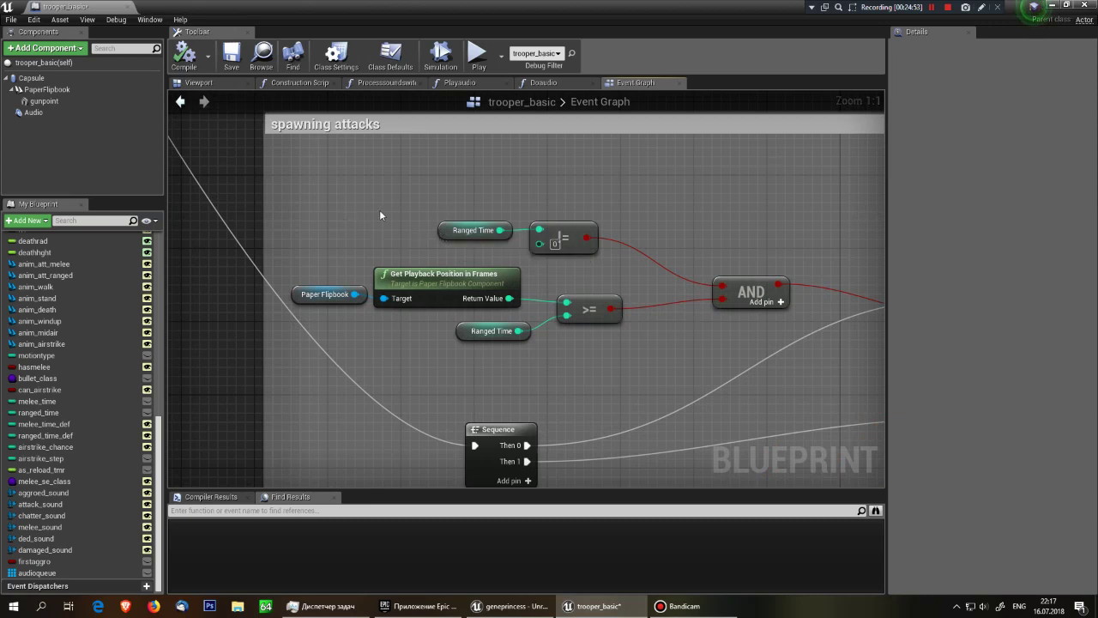
right_click_drag(379, 210, 353, 200)
left_click_drag(450, 210, 485, 219)
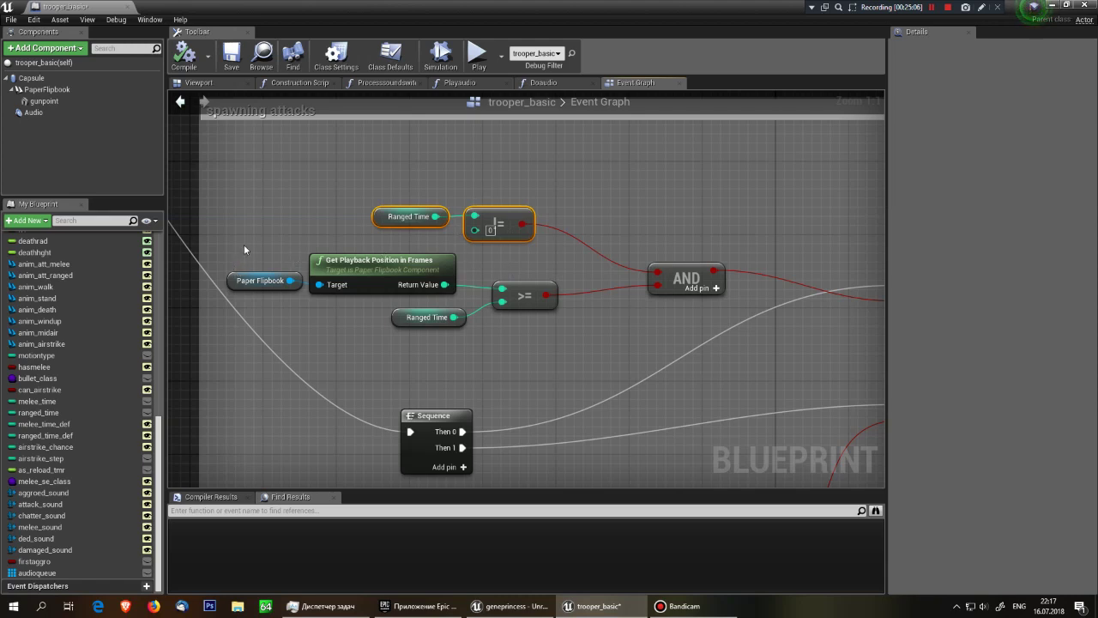
- Select the Paper Flipbook playback-position and lower Ranged Time nodes, then pan to ranged_attack_spawn
left_click_drag(244, 249, 357, 283)
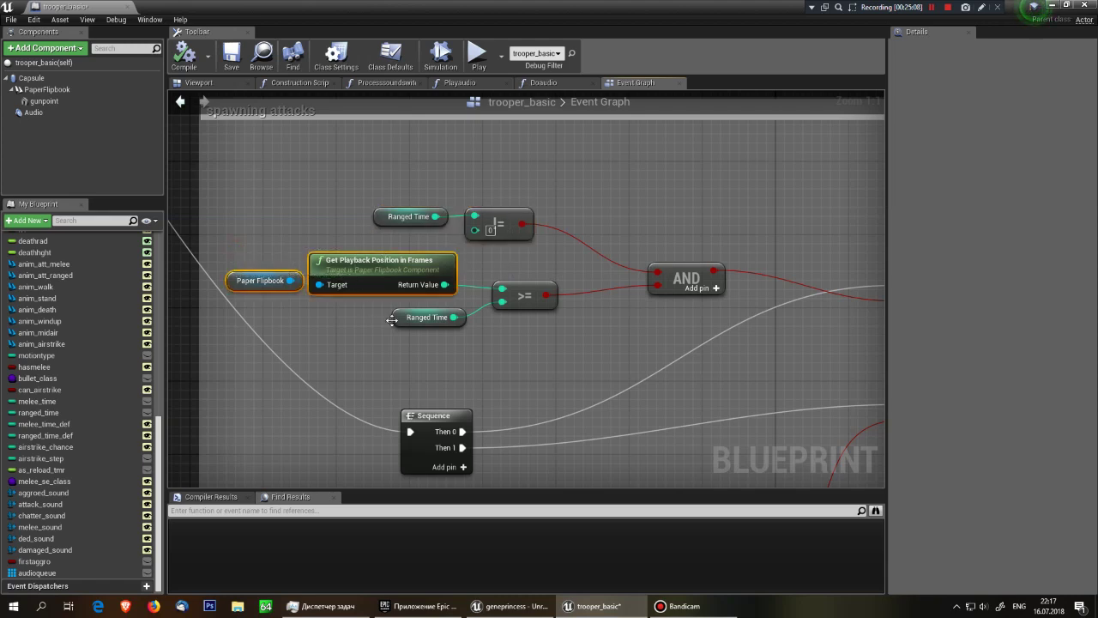
left_click_drag(419, 342, 383, 325)
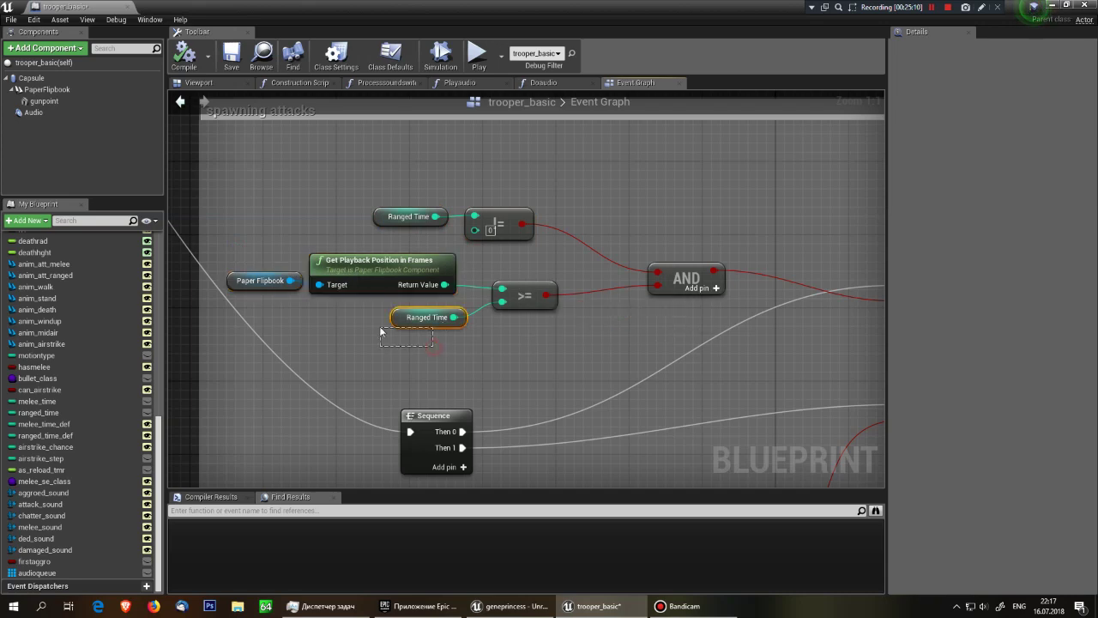
left_click(426, 361)
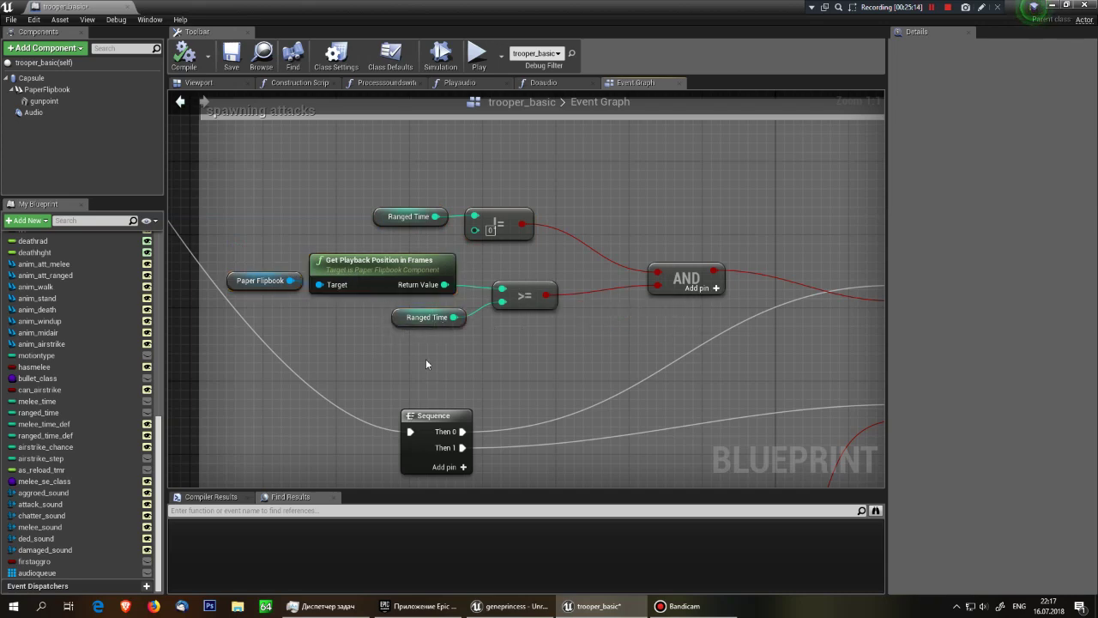
mouse_move(561, 319)
right_mouse_down()
mouse_move(499, 275)
mouse_move(396, 303)
right_mouse_up()
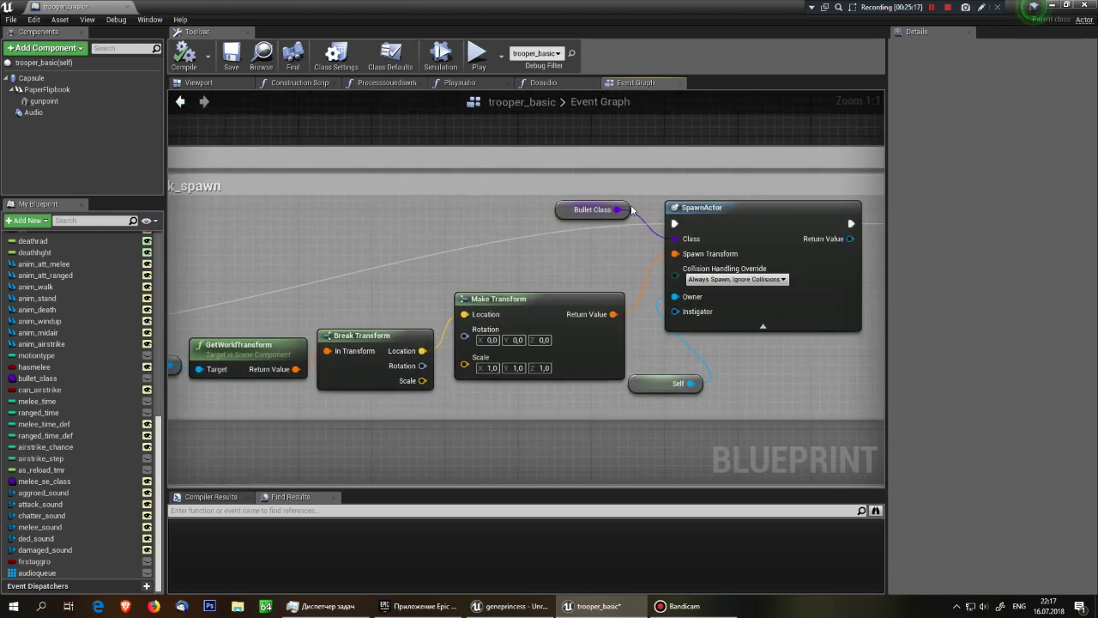
left_click(571, 210)
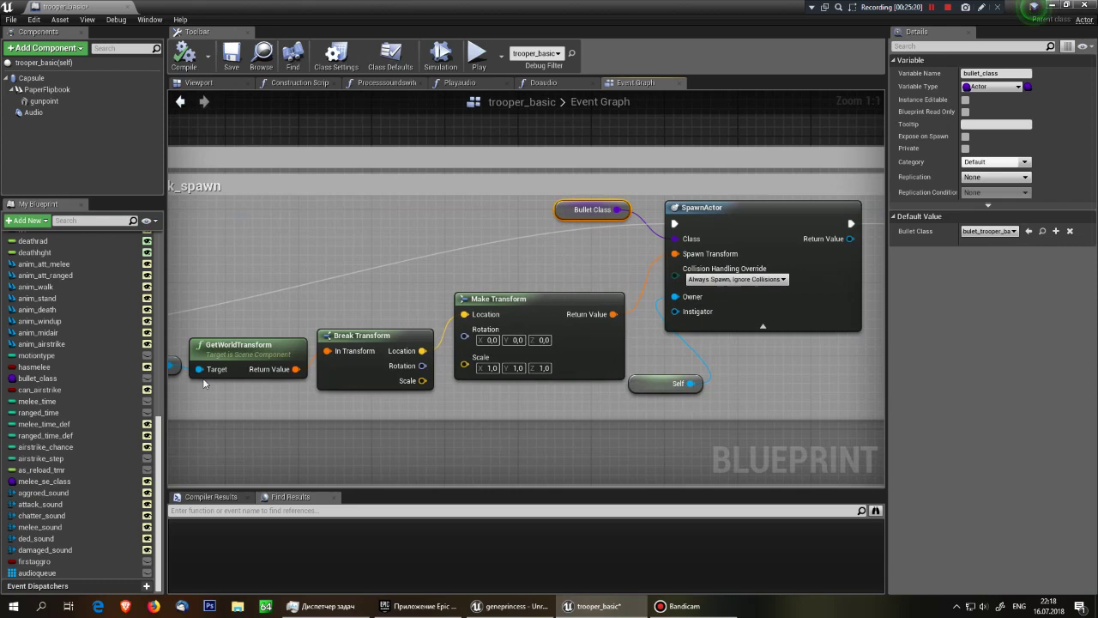
left_click(37, 378)
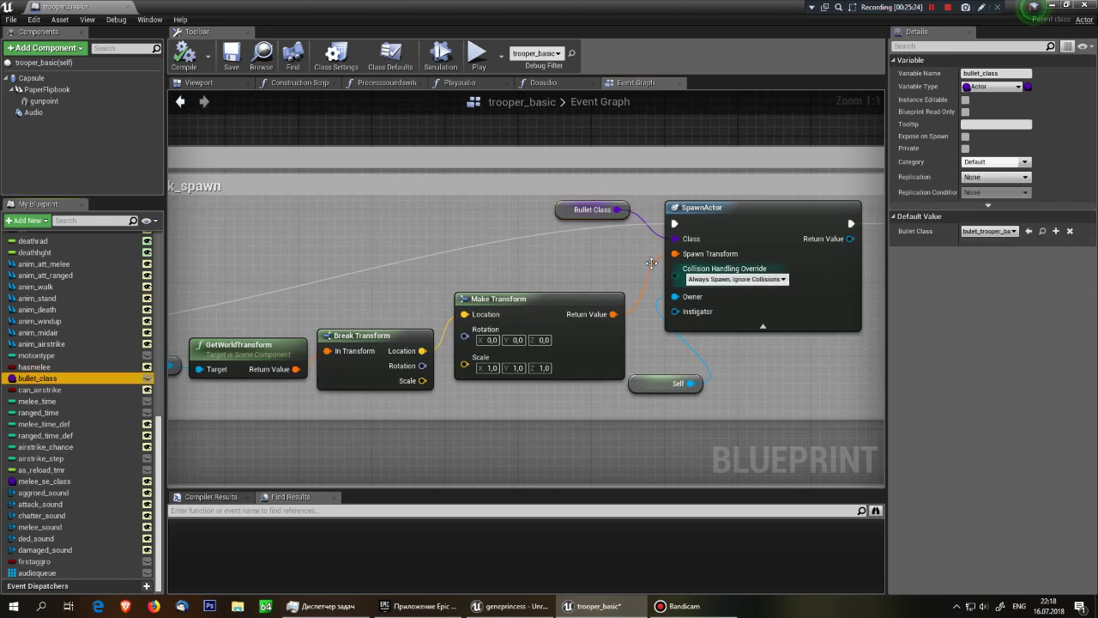
right_click_drag(696, 281, 676, 282)
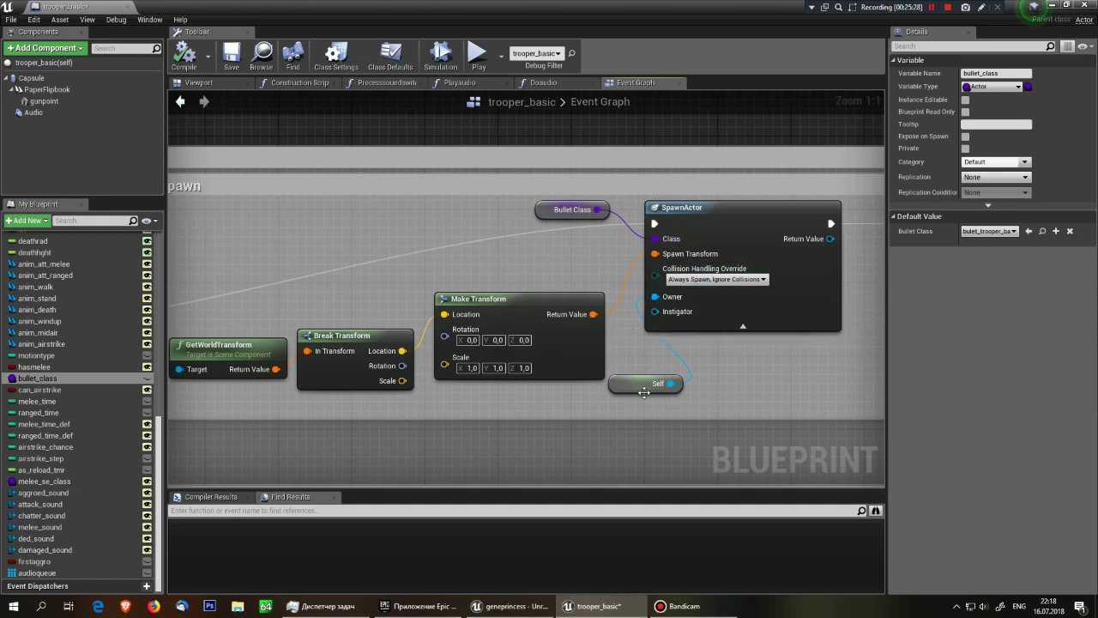
right_click_drag(493, 418, 653, 419)
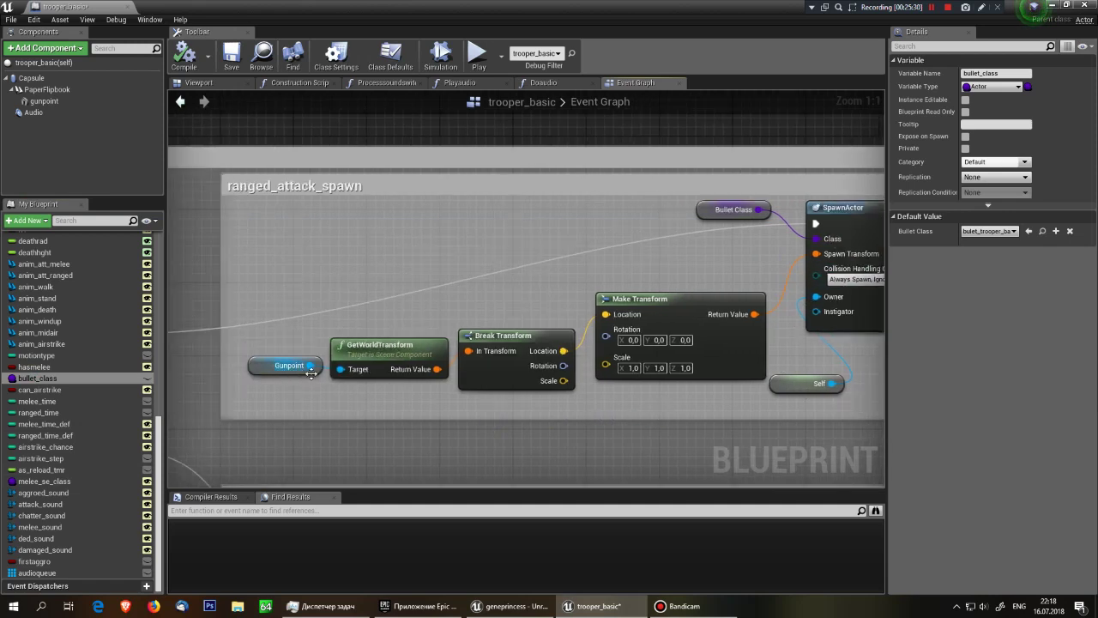
right_click(765, 400)
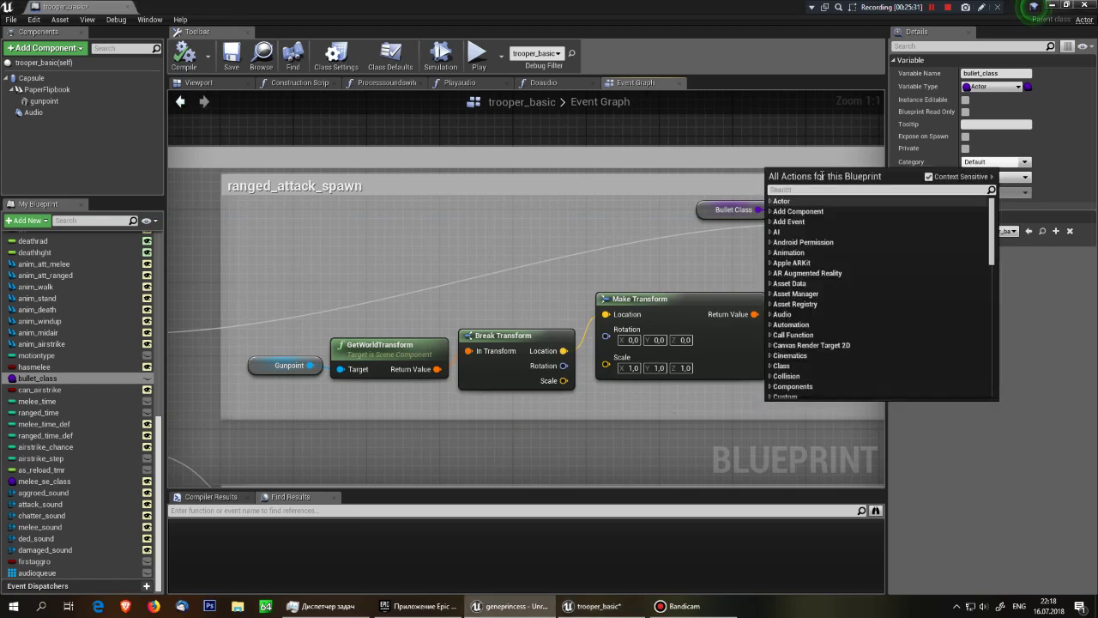
type("self")
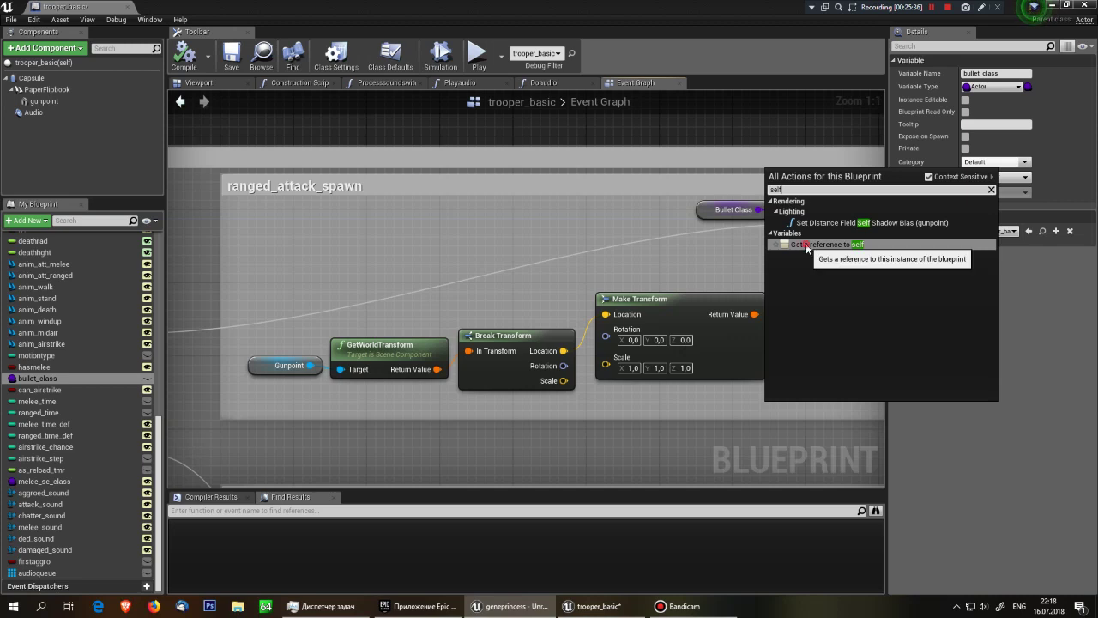
left_click(803, 244)
left_click_drag(787, 413, 686, 455)
key("Delete")
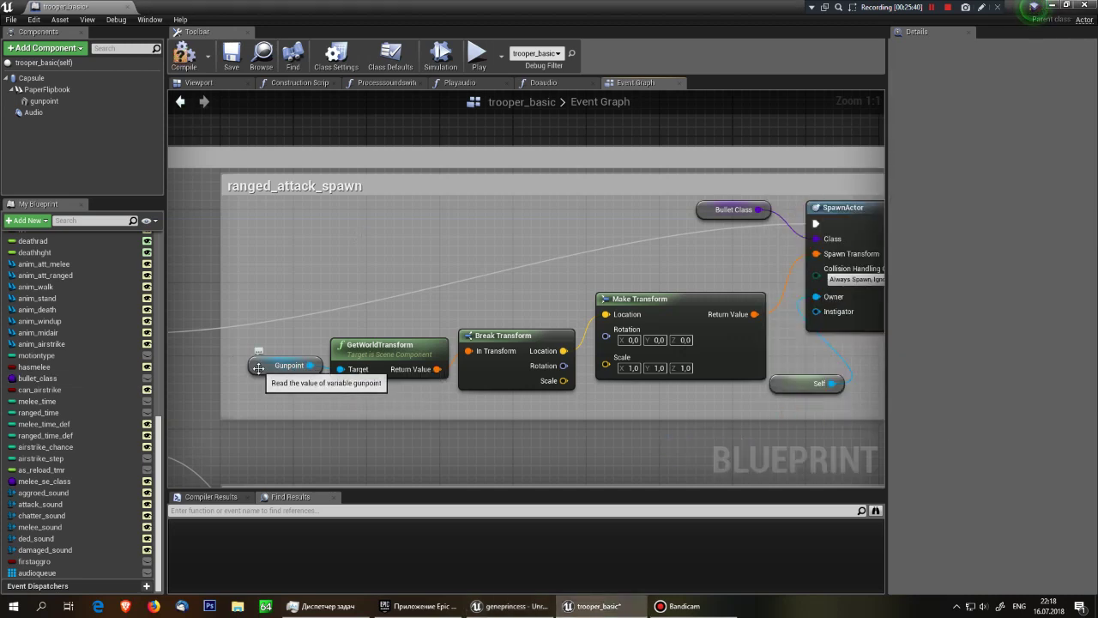
double_click(49, 103)
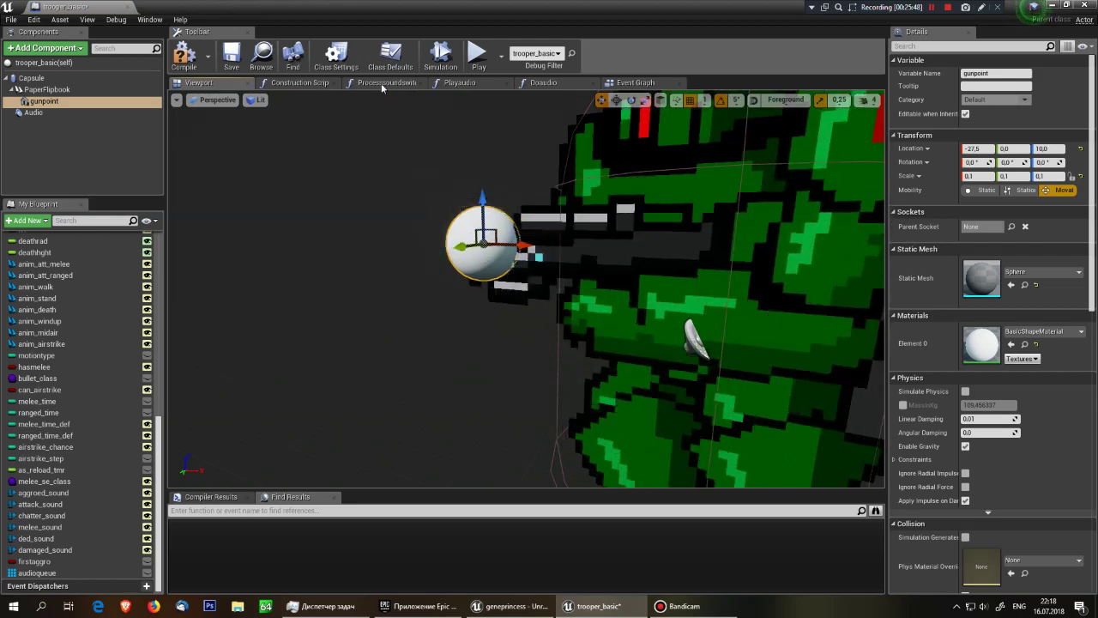
left_click(635, 83)
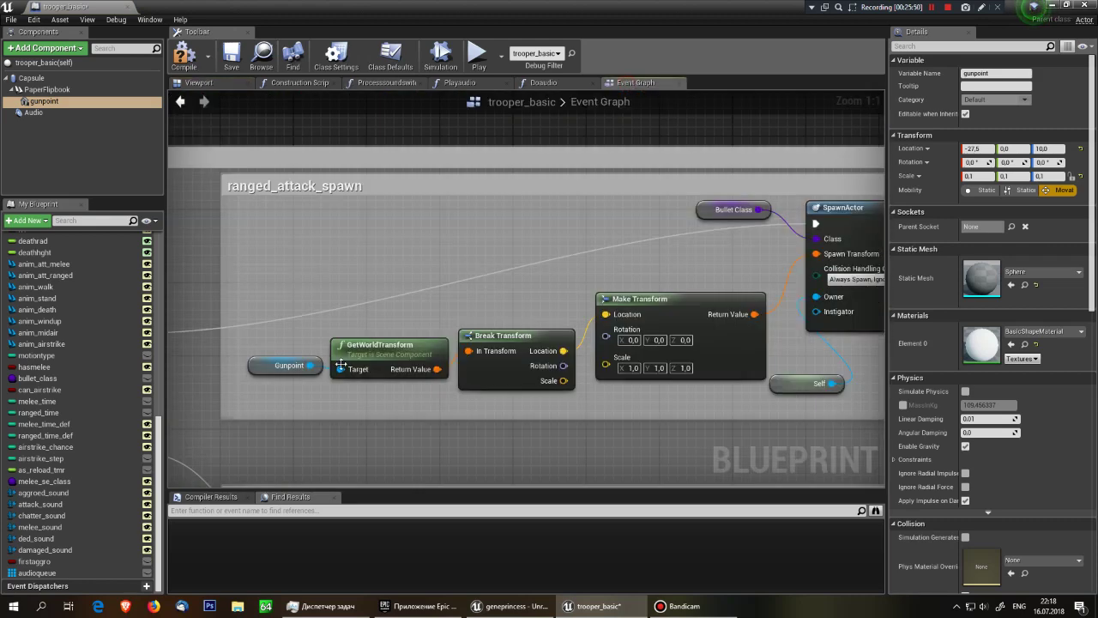
left_click(370, 345)
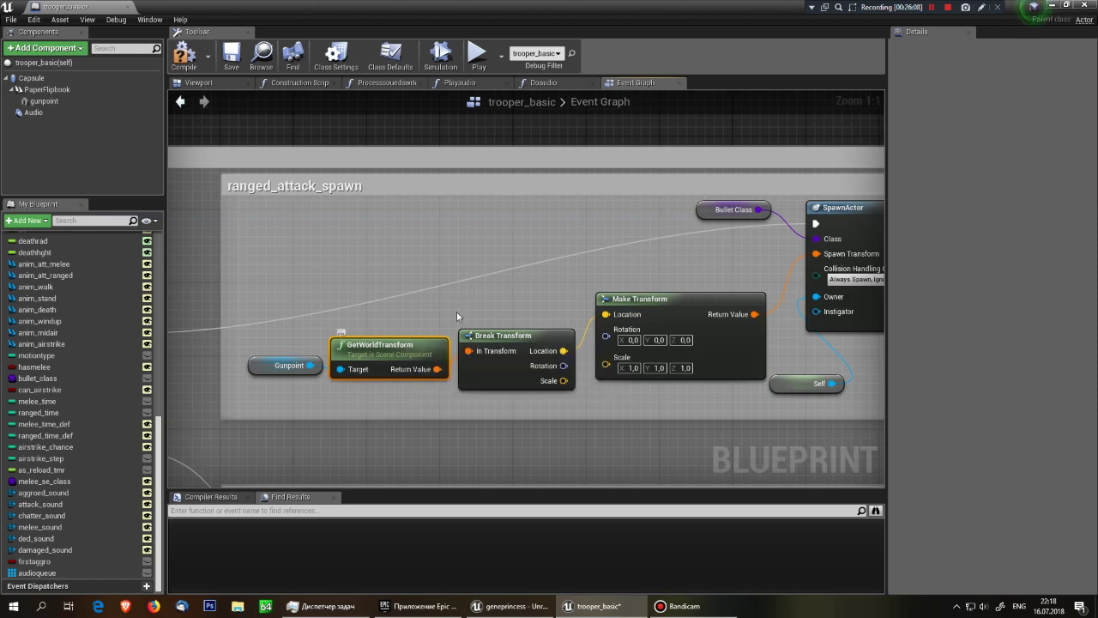
- Add a Make Transform from SpawnActor's Spawn Transform pin, then delete the extra copy
right_click_drag(456, 311, 380, 310)
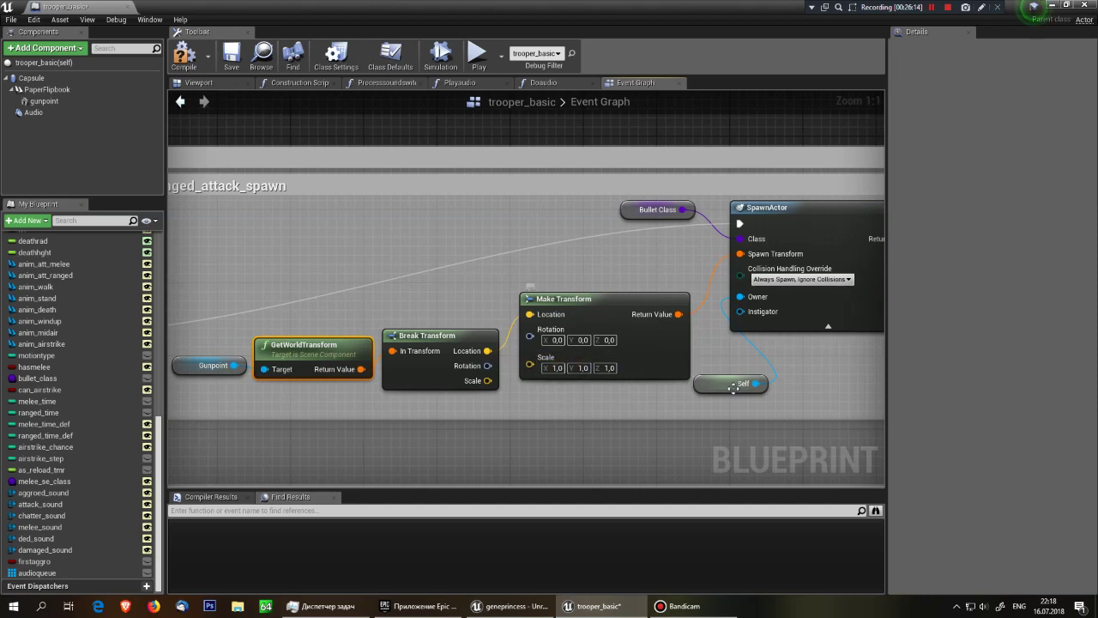
right_click_drag(601, 383, 489, 395)
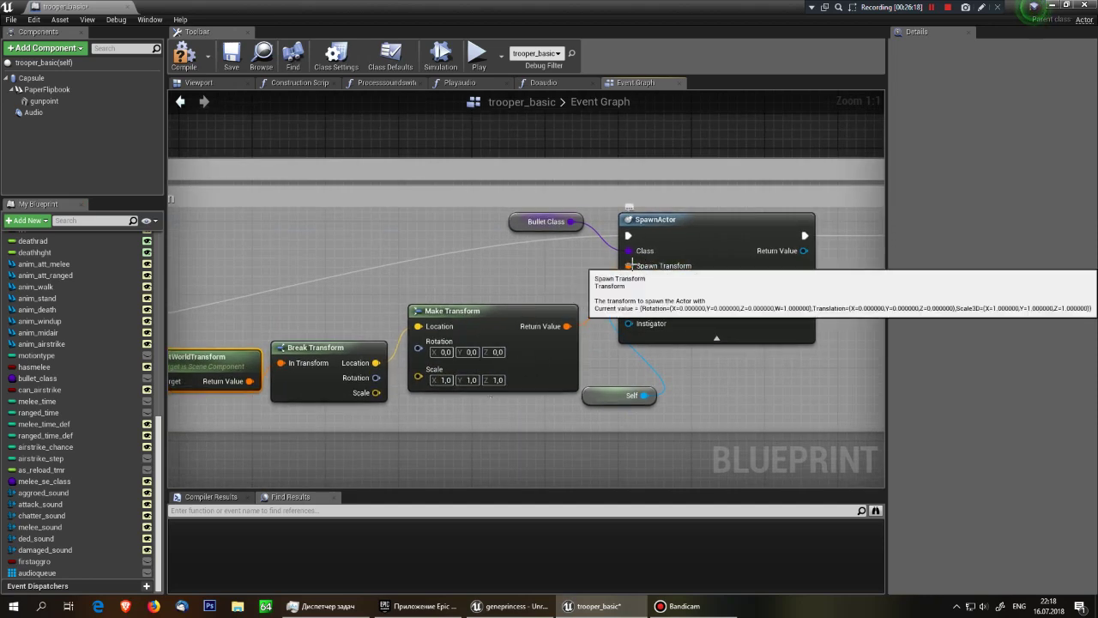
left_click_drag(631, 266, 595, 281)
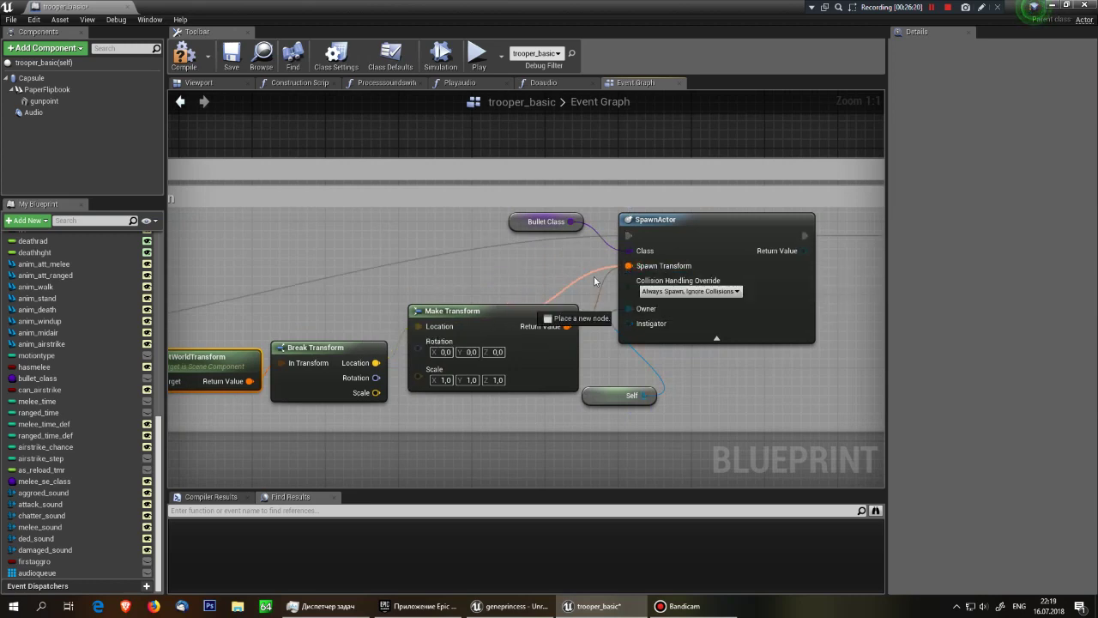
mouse_move(595, 281)
left_mouse_down()
mouse_move(468, 276)
mouse_move(356, 224)
left_mouse_up()
left_click(510, 414)
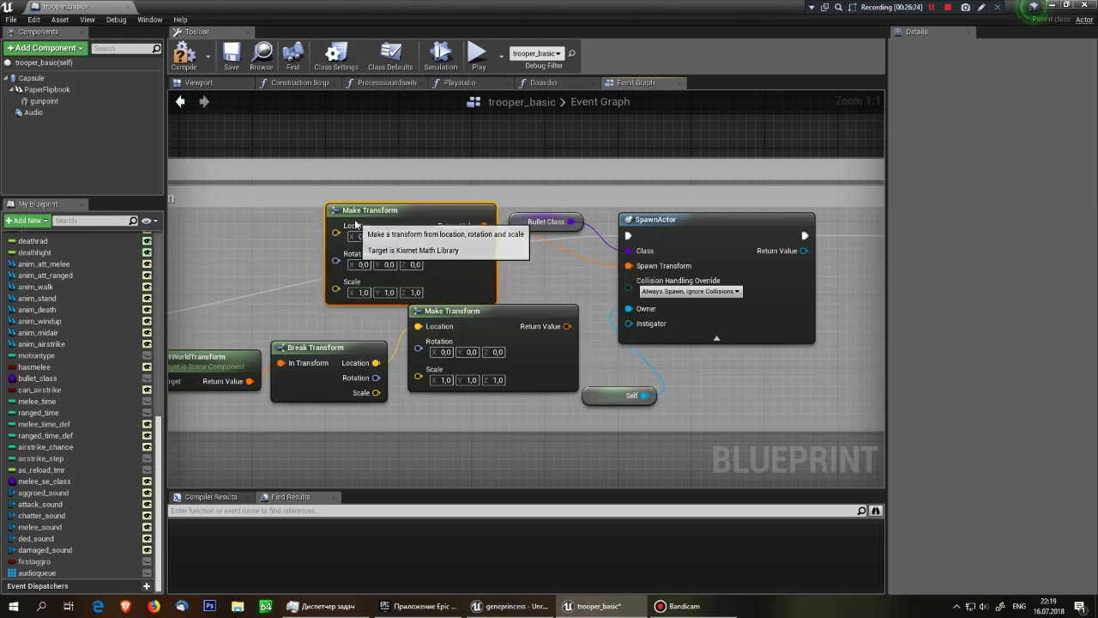
key("Delete")
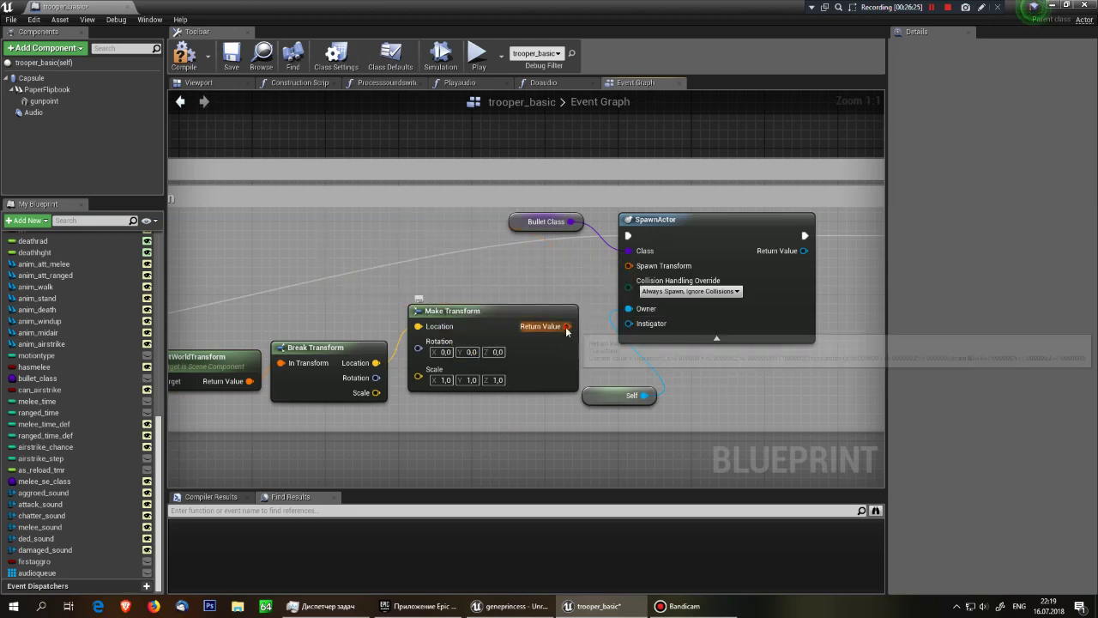
- Wire Make Transform into Spawn Transform, feed it Break Transform's Location, and discard a stray gunpoint node
left_click_drag(566, 326, 629, 266)
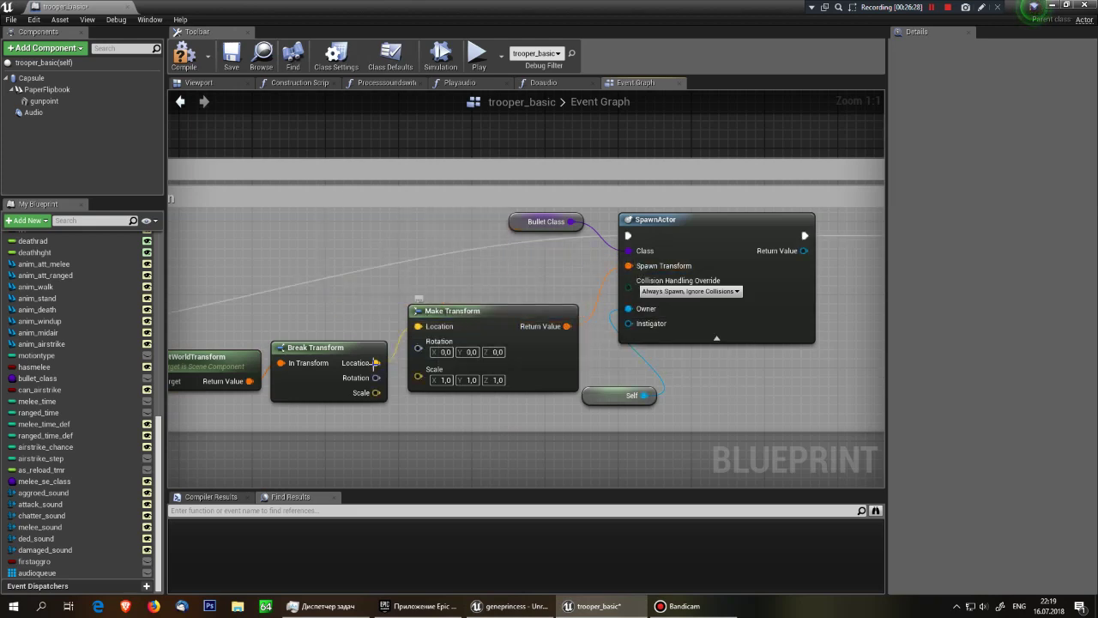
left_click_drag(375, 362, 417, 326)
right_click_drag(418, 326, 542, 309)
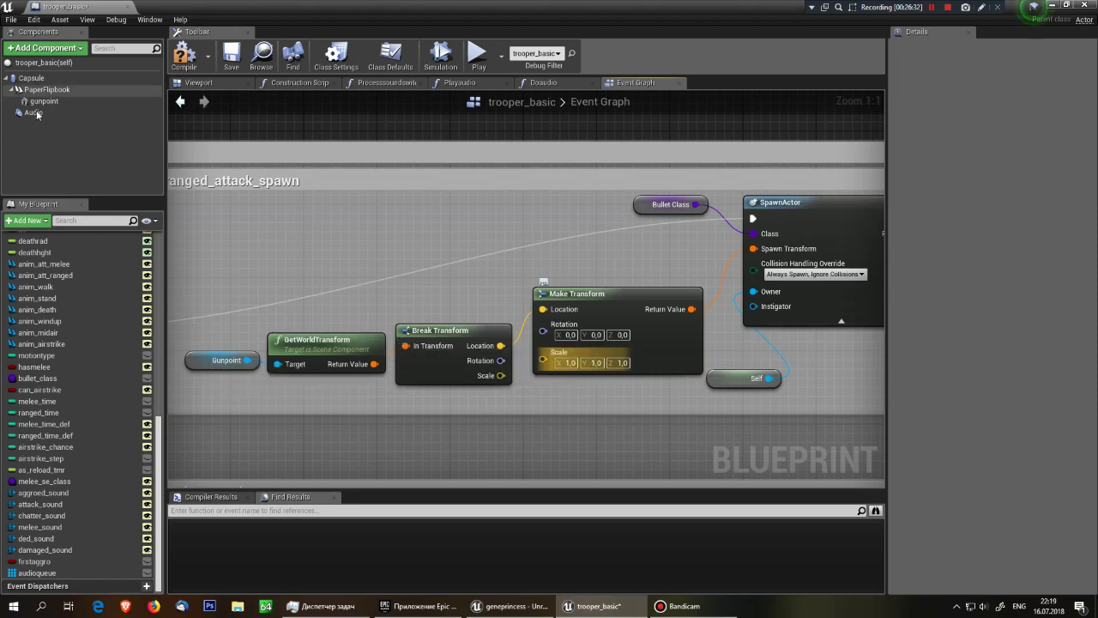
left_click_drag(43, 101, 282, 256)
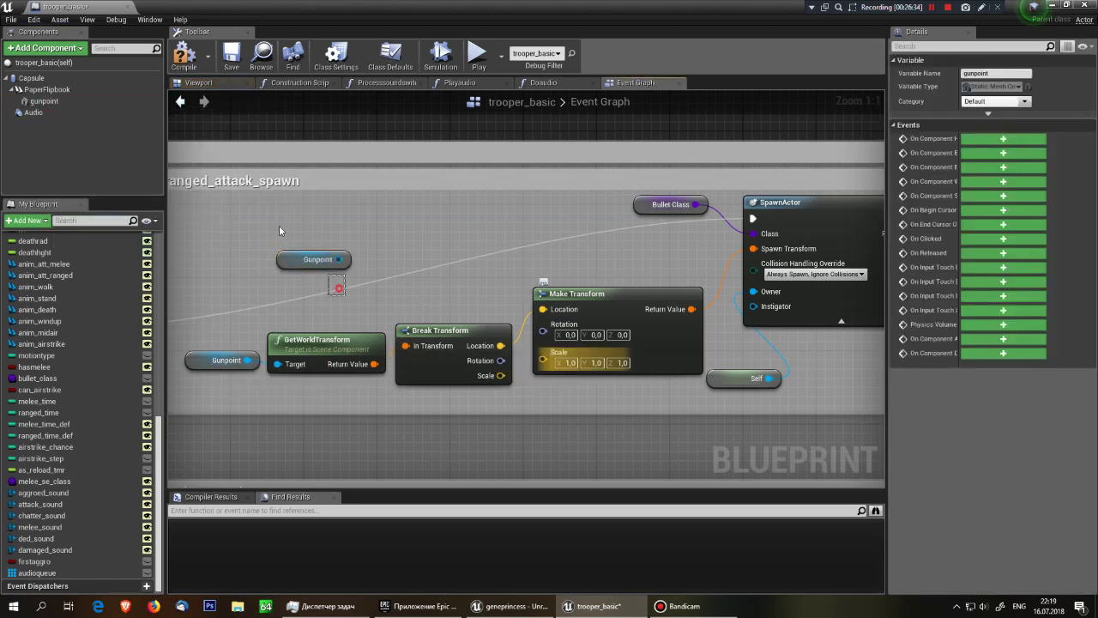
key("Delete")
right_click_drag(385, 400, 359, 323)
scroll(360, 323, "down", 2)
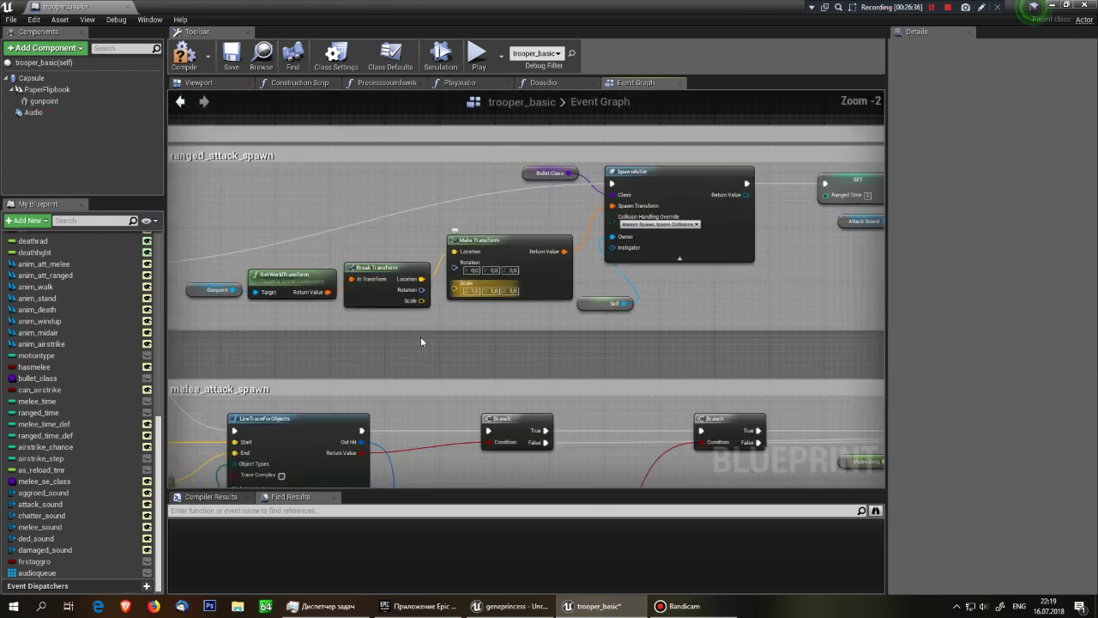
scroll(451, 346, "up", 1)
scroll(578, 334, "up", 1)
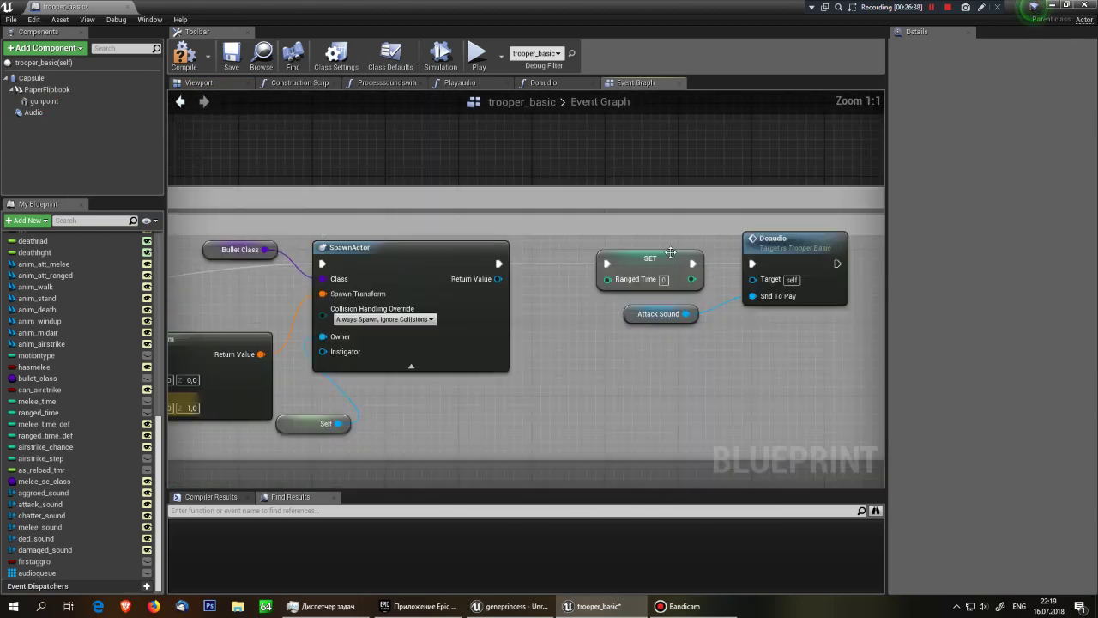
left_click_drag(549, 244, 620, 284)
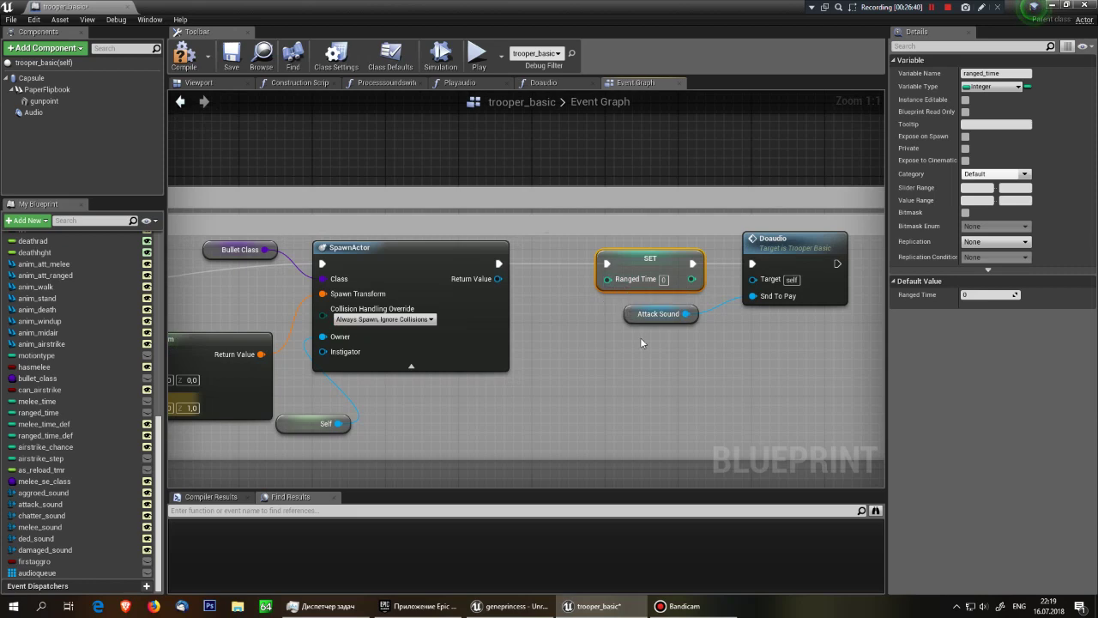
mouse_move(695, 360)
right_mouse_down()
mouse_move(594, 386)
mouse_move(529, 384)
right_mouse_up()
scroll(702, 272, "down", 6)
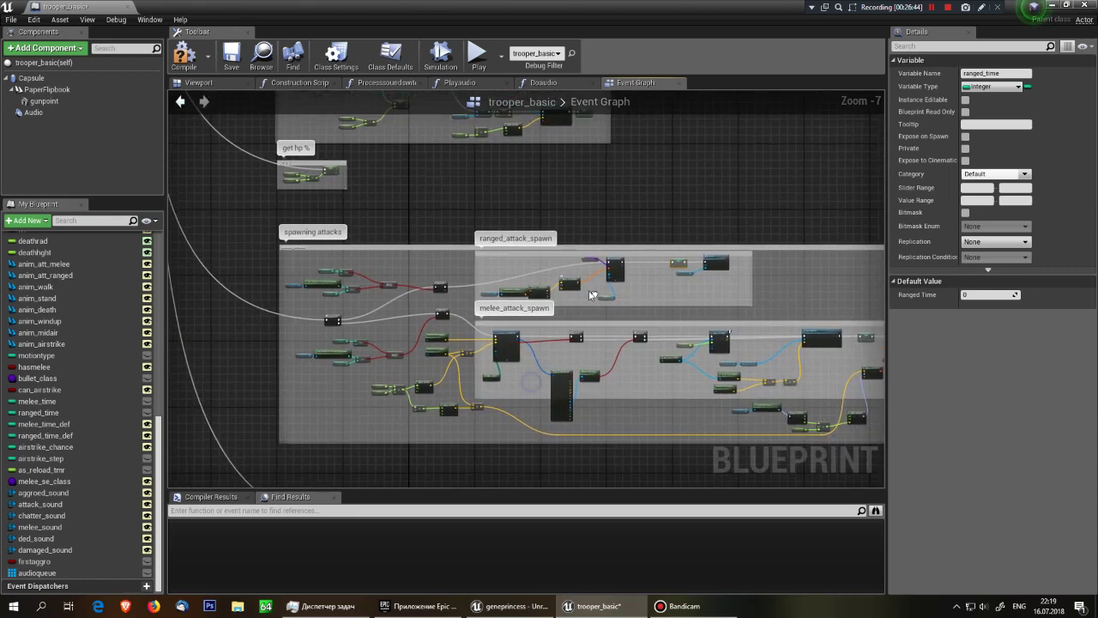
scroll(400, 347, "up", 4)
scroll(399, 347, "up", 3)
right_click_drag(447, 194, 326, 272)
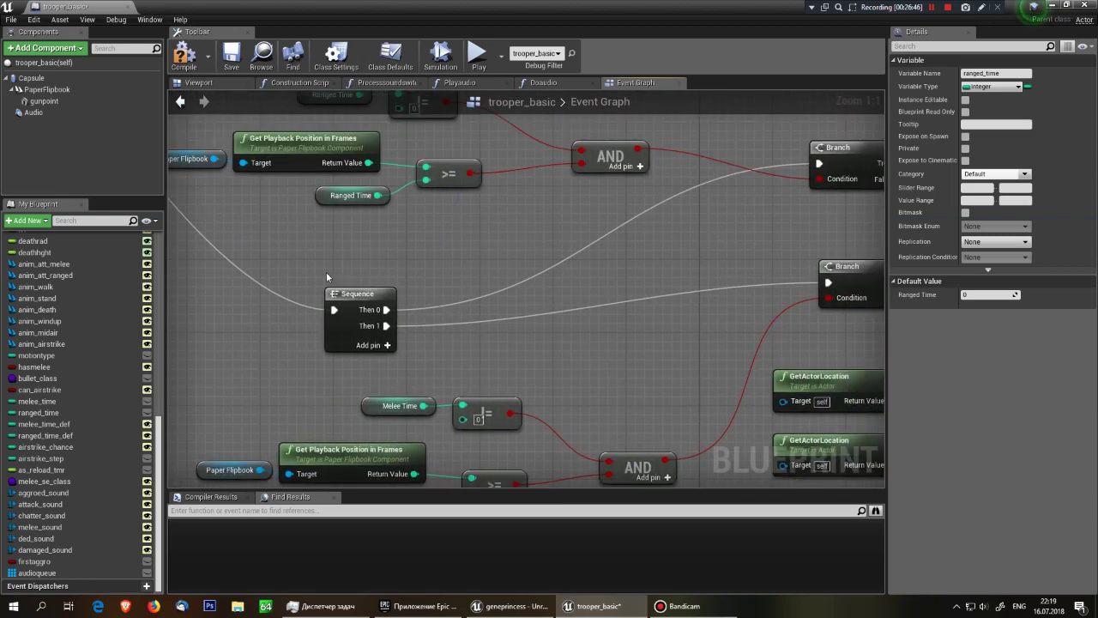
mouse_move(314, 339)
right_mouse_down()
mouse_move(323, 279)
mouse_move(336, 461)
mouse_move(334, 301)
right_mouse_up()
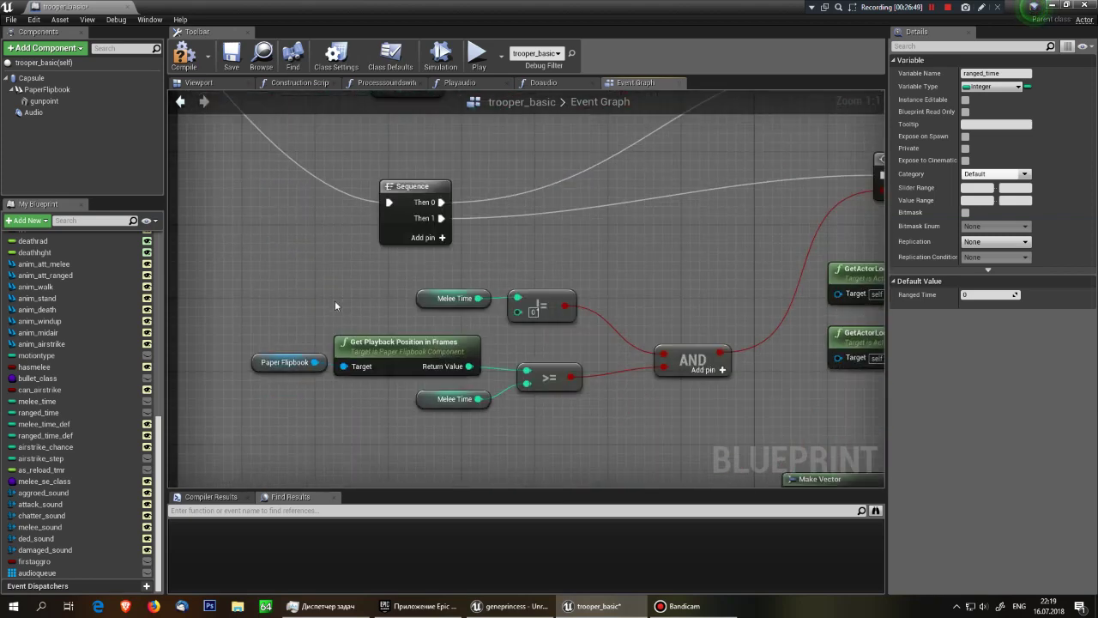
left_click(539, 306)
left_click(552, 250)
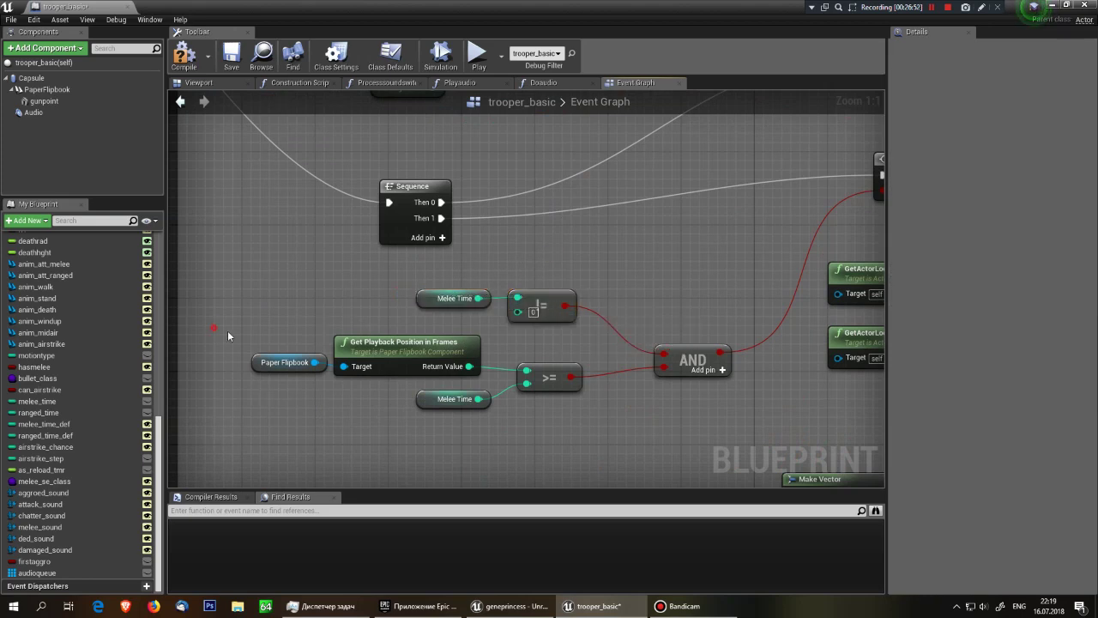
left_click_drag(227, 335, 481, 378)
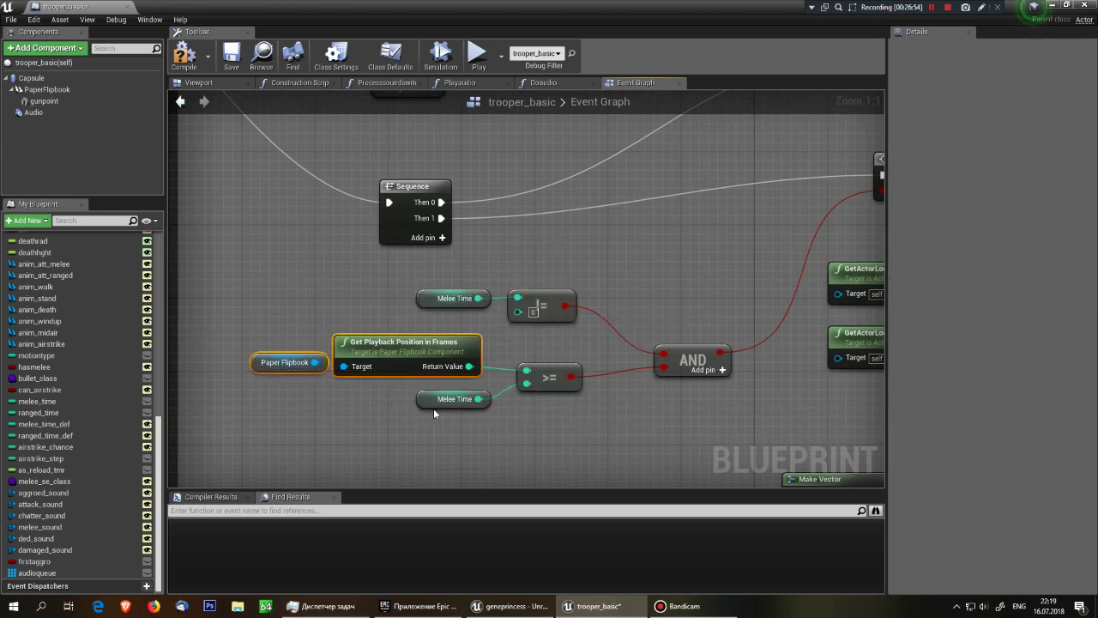
right_click_drag(661, 422, 579, 313)
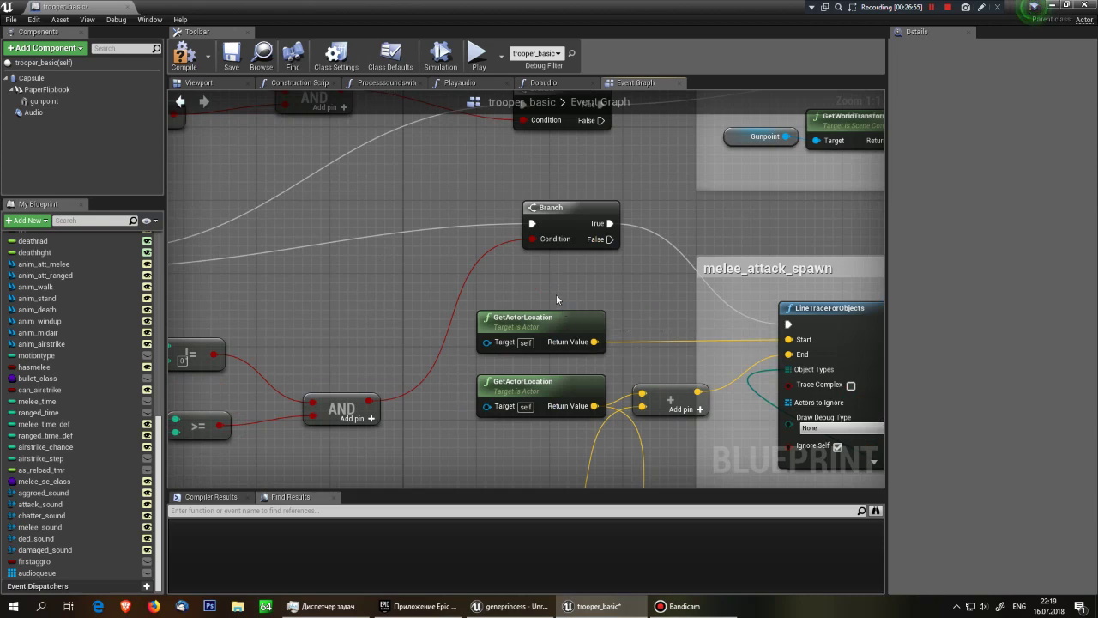
scroll(668, 272, "down", 2)
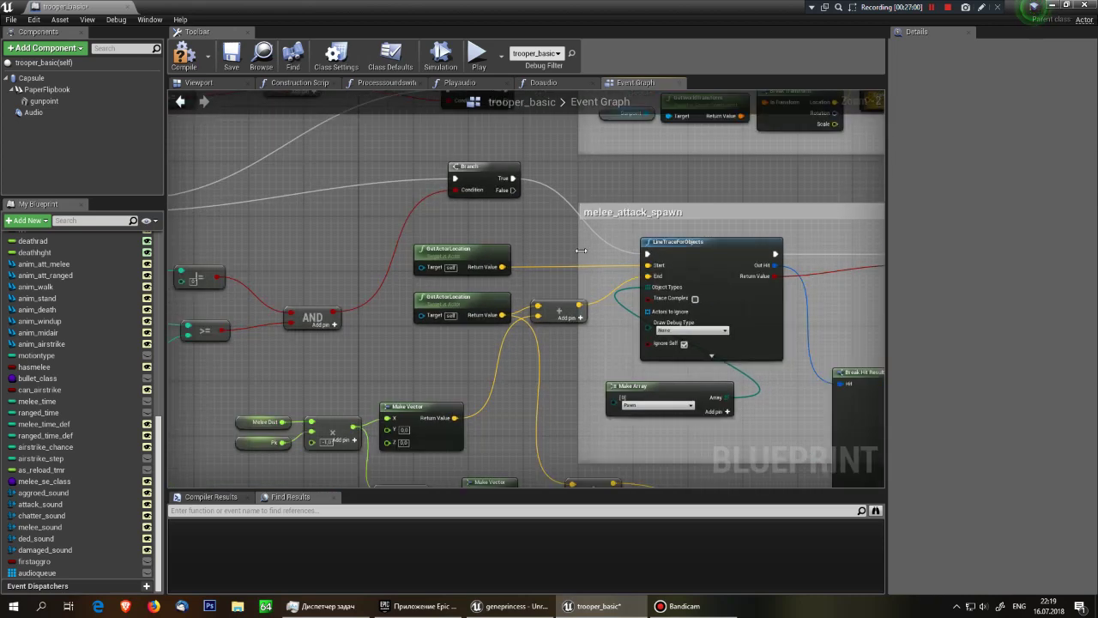
scroll(512, 229, "up", 2)
left_click(377, 239)
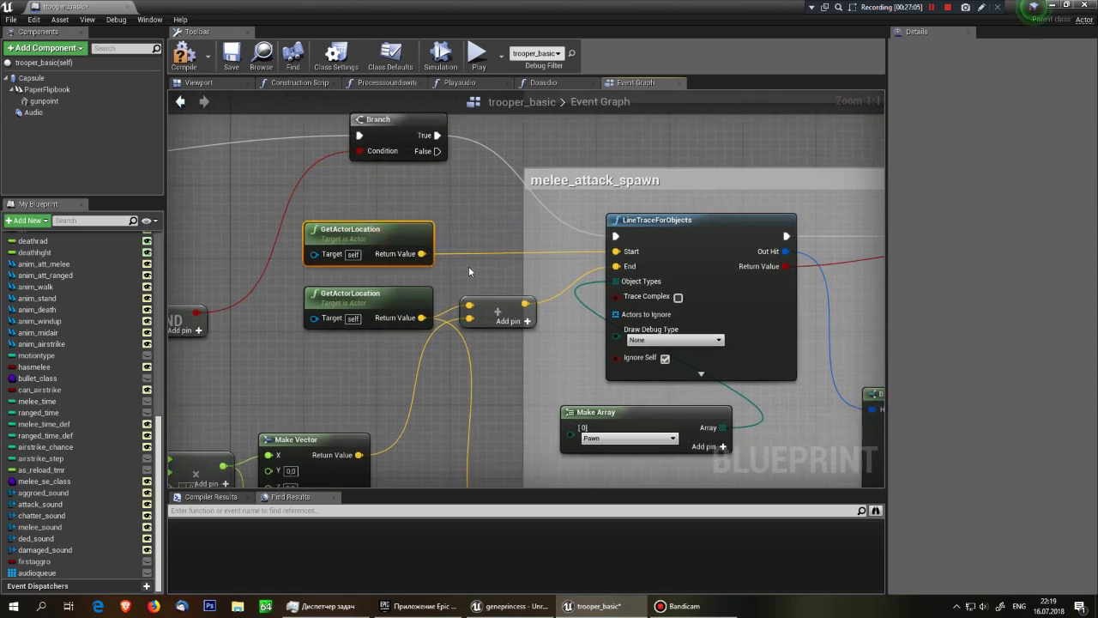
right_click_drag(468, 225, 475, 152)
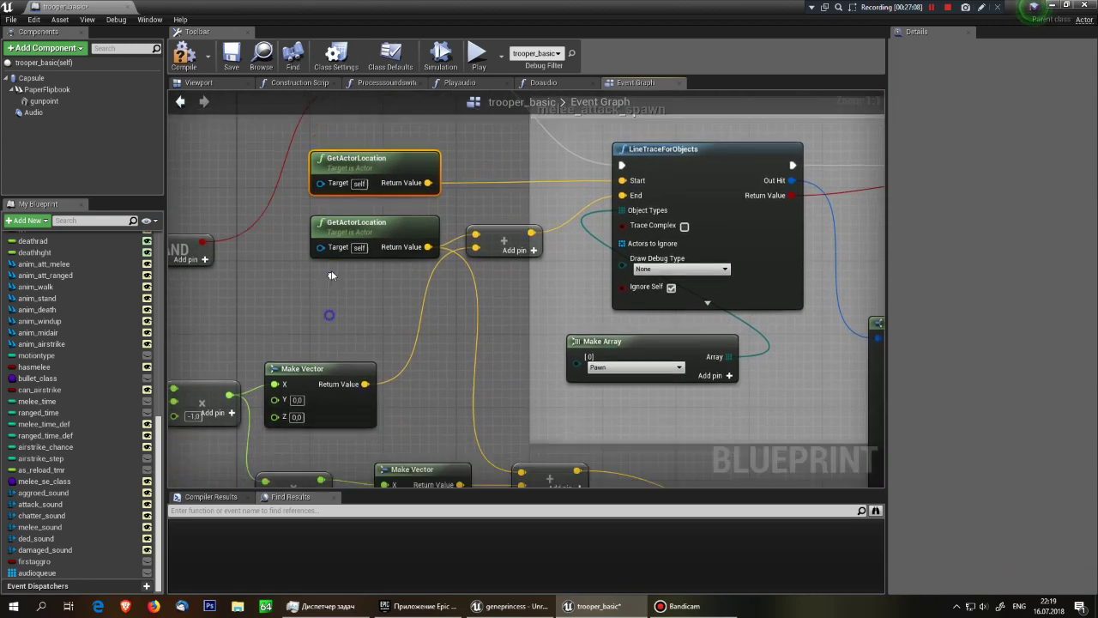
left_click_drag(399, 218, 362, 218)
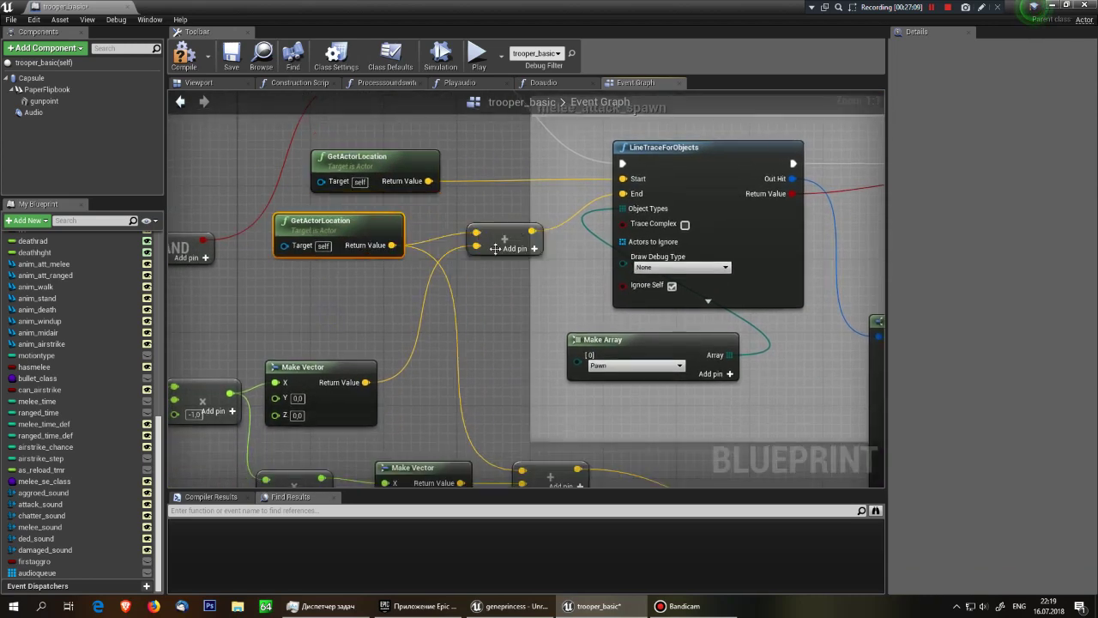
right_click_drag(396, 358, 662, 292)
left_click(314, 340)
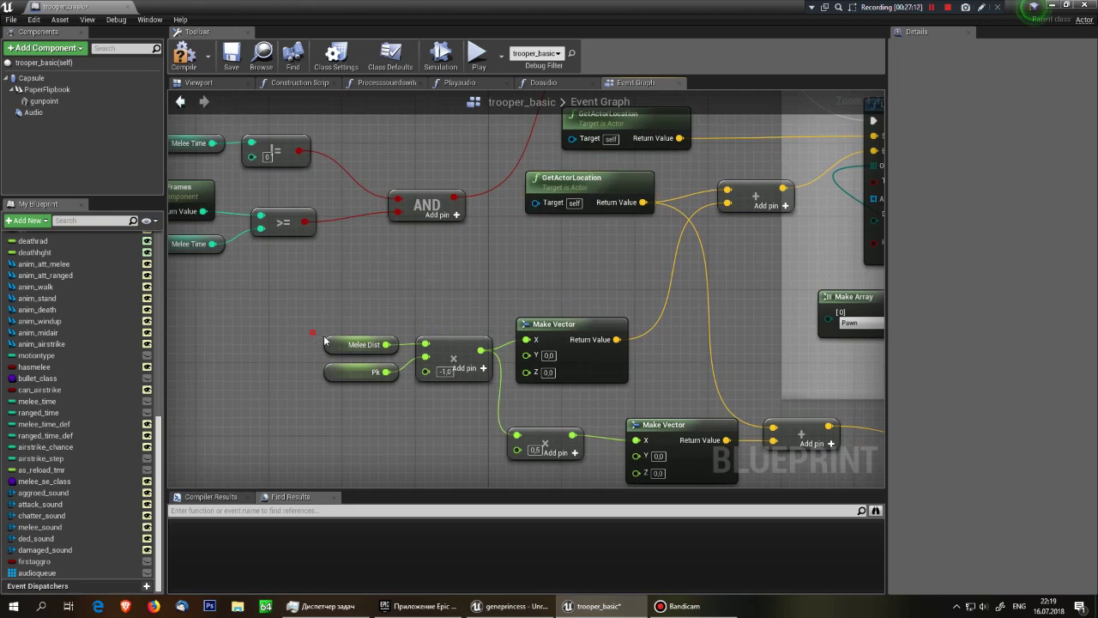
left_click_drag(308, 323, 351, 348)
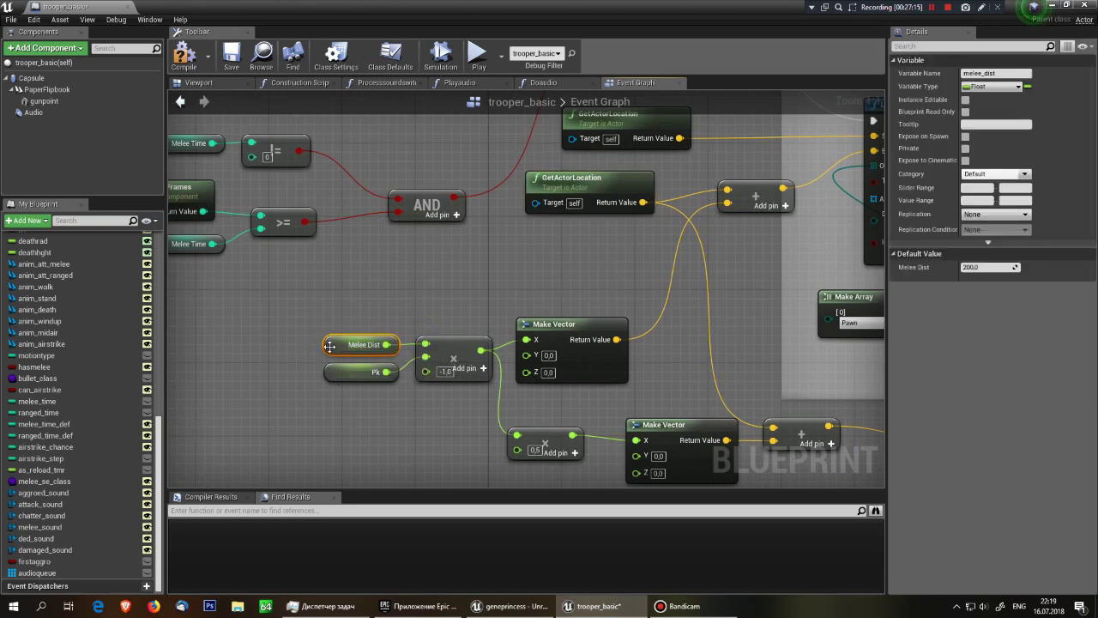
left_click(345, 376, "ctrl")
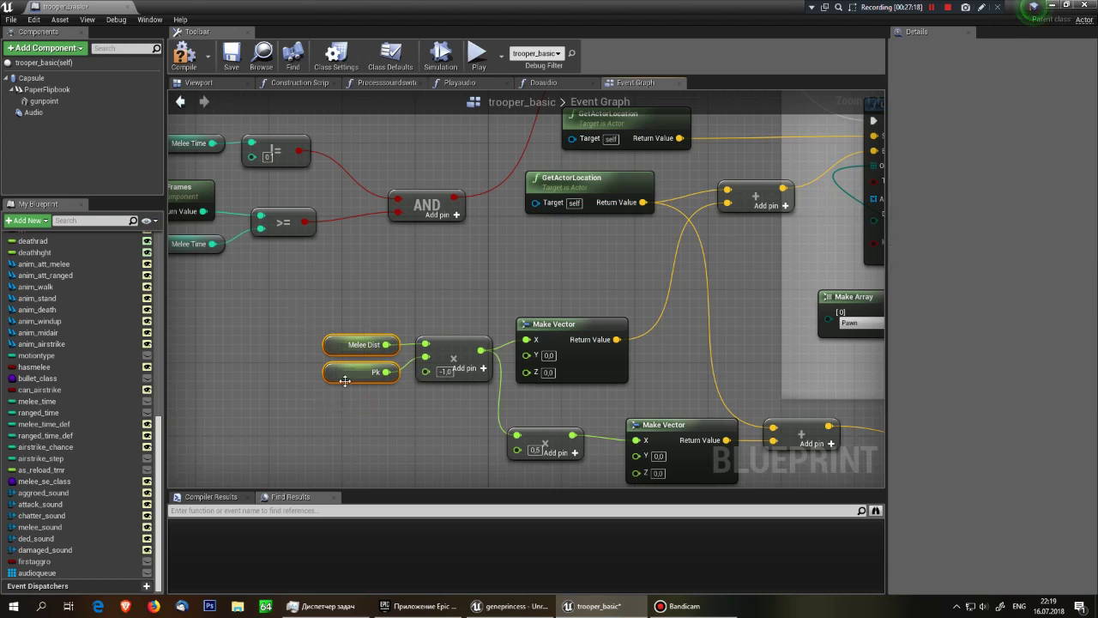
right_click_drag(345, 380, 296, 380)
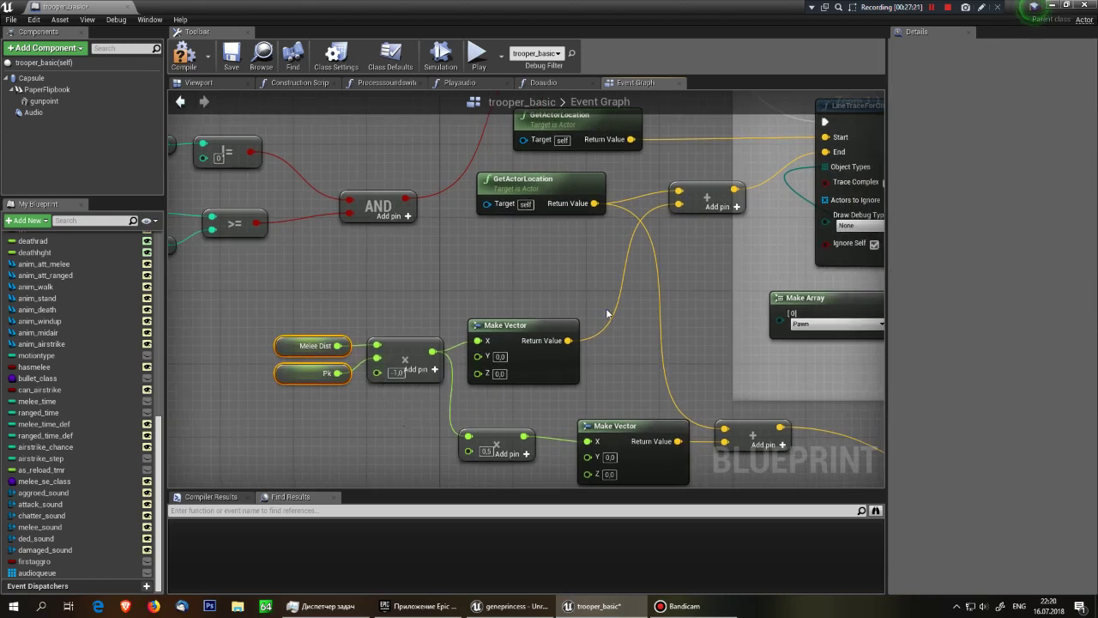
right_click_drag(608, 312, 549, 286)
left_click_drag(501, 347, 509, 255)
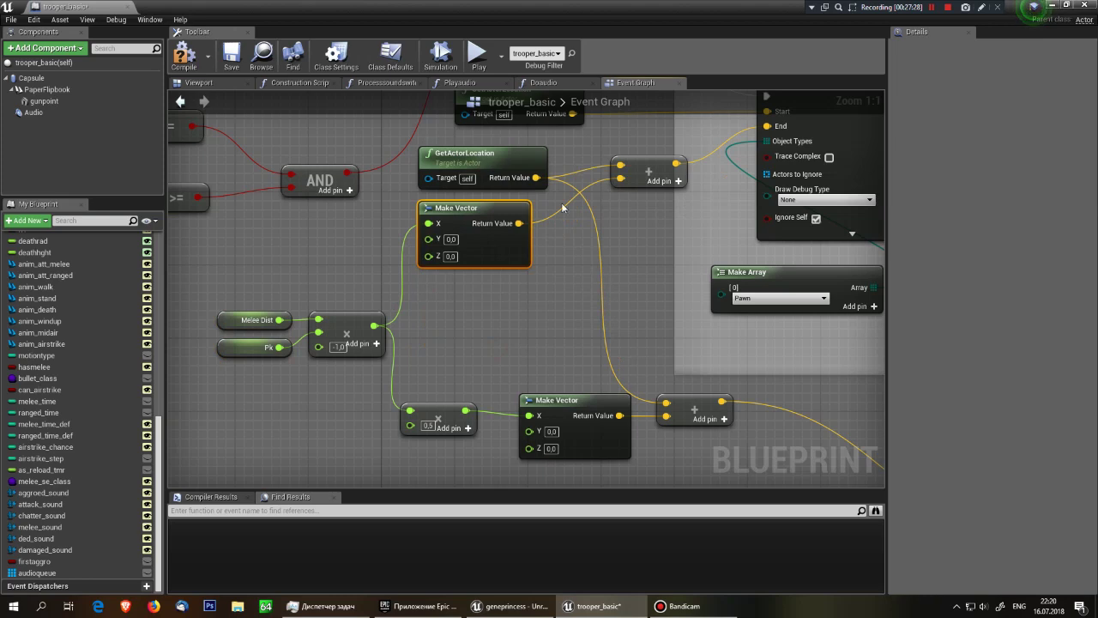
right_click_drag(562, 207, 513, 234)
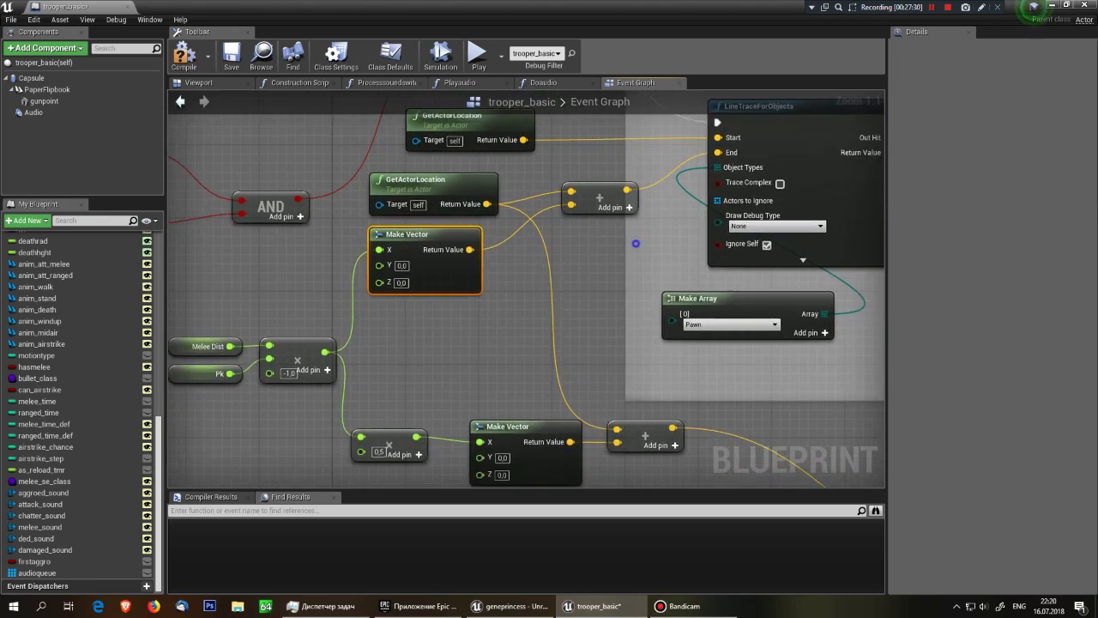
right_click_drag(635, 244, 554, 285)
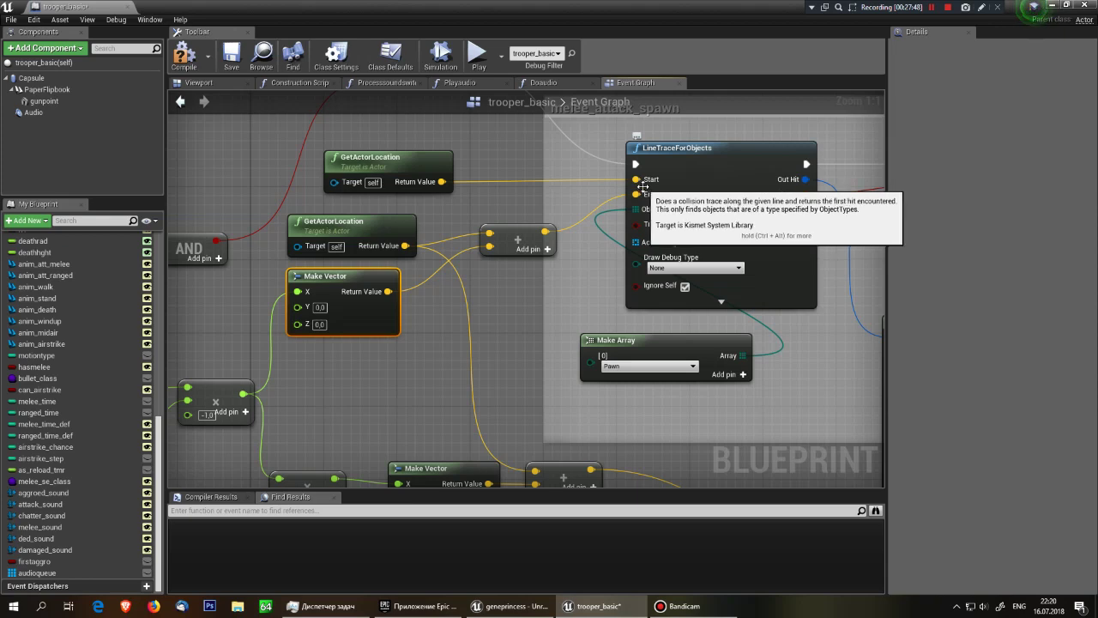
right_click_drag(475, 341, 613, 286)
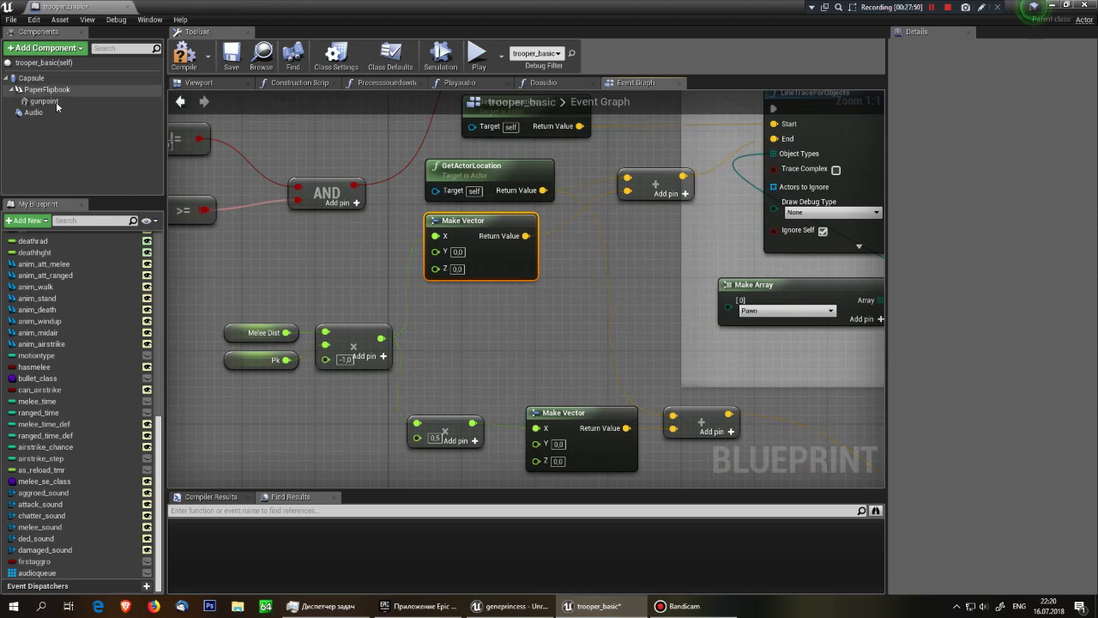
- Check the gunpoint and PaperFlipbook components, then show Capsule's settings in Details over the Event Graph
left_click(47, 102)
left_click(78, 90)
scroll(580, 239, "down", 2)
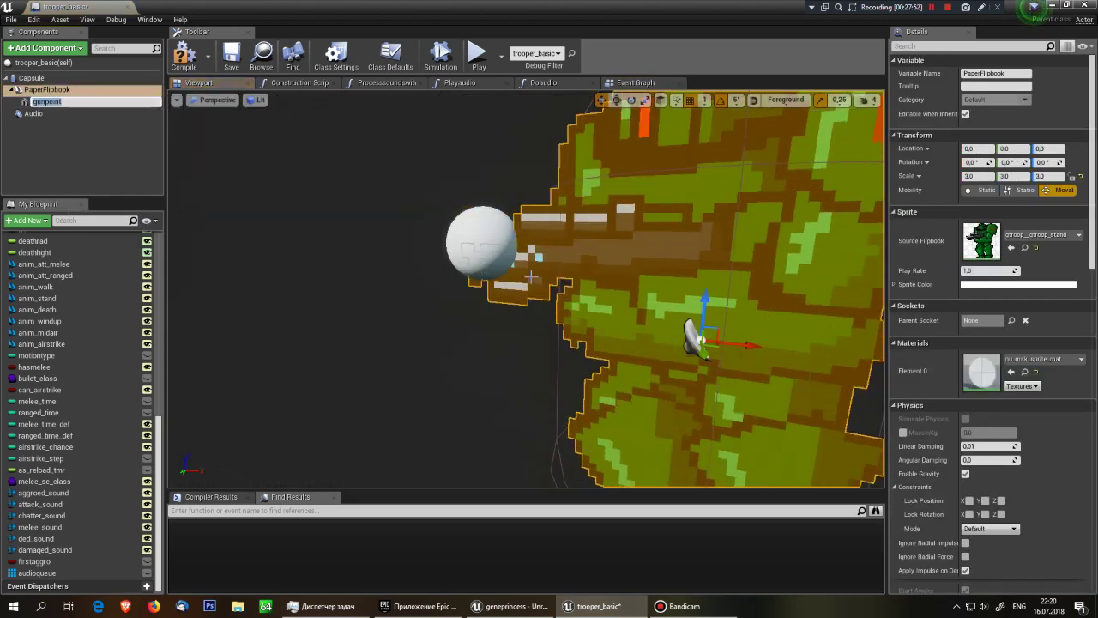
scroll(579, 239, "down", 5)
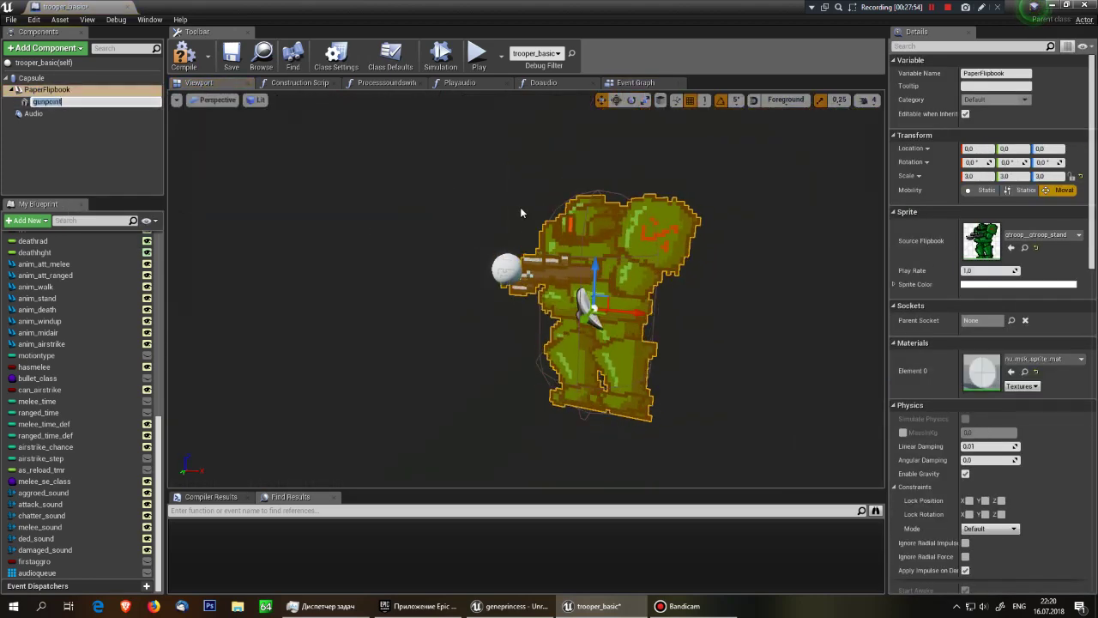
left_click(54, 89)
left_click(33, 78)
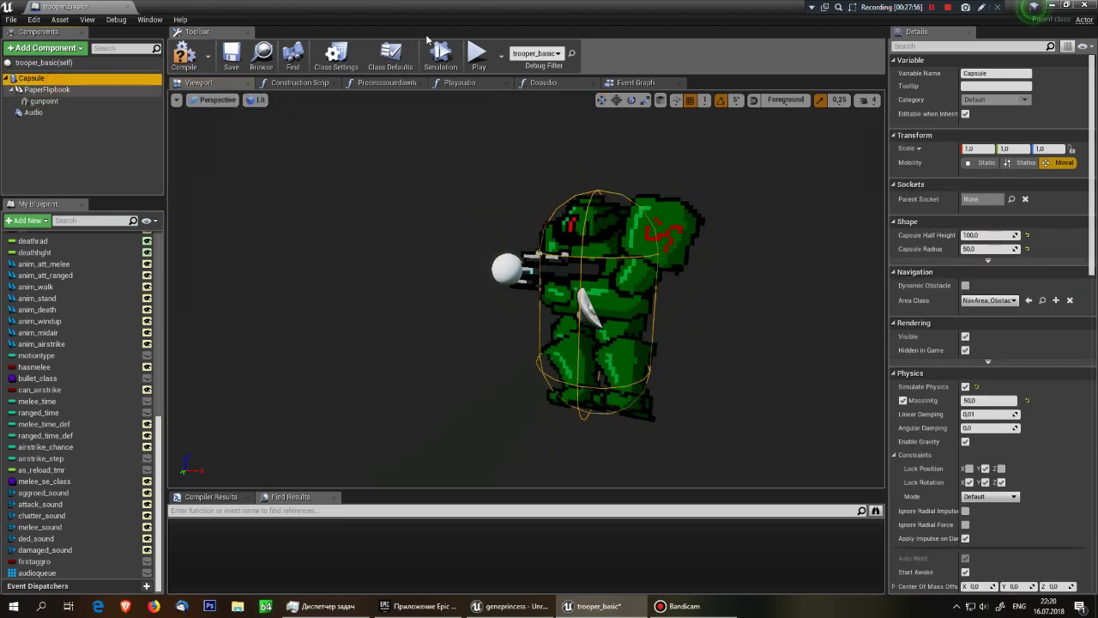
left_click(635, 82)
scroll(598, 346, "down", 2)
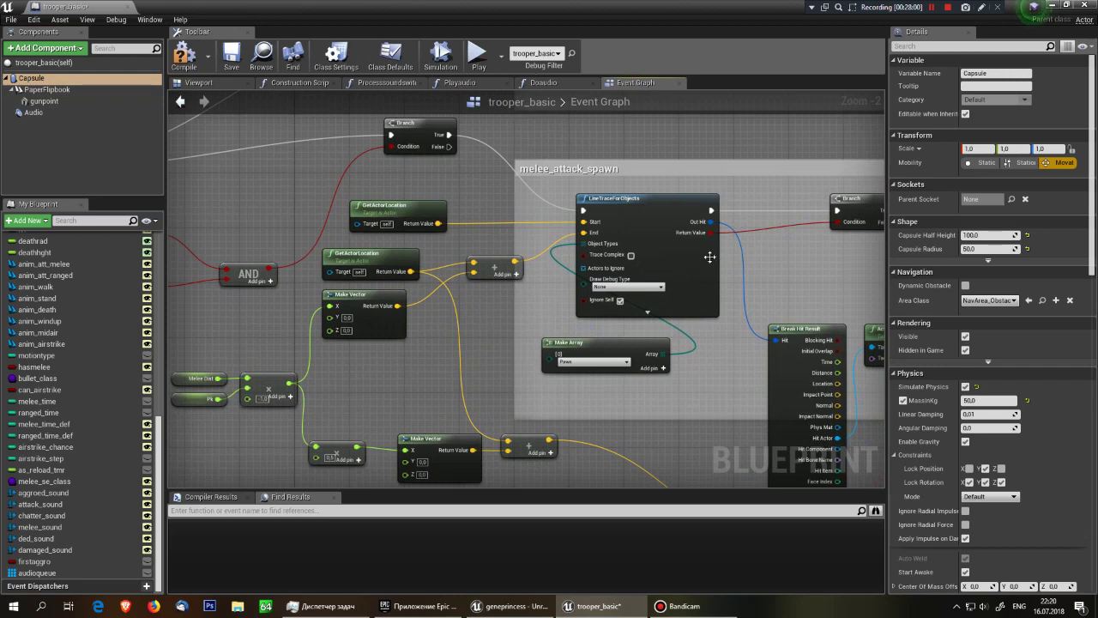
right_click_drag(710, 255, 319, 268)
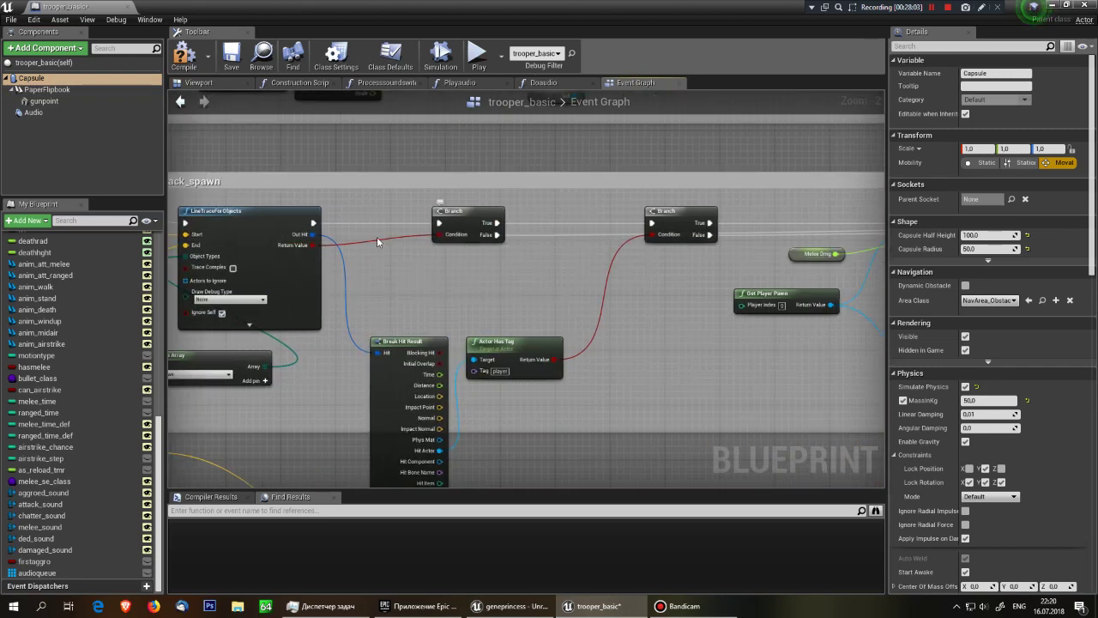
scroll(302, 242, "up", 2)
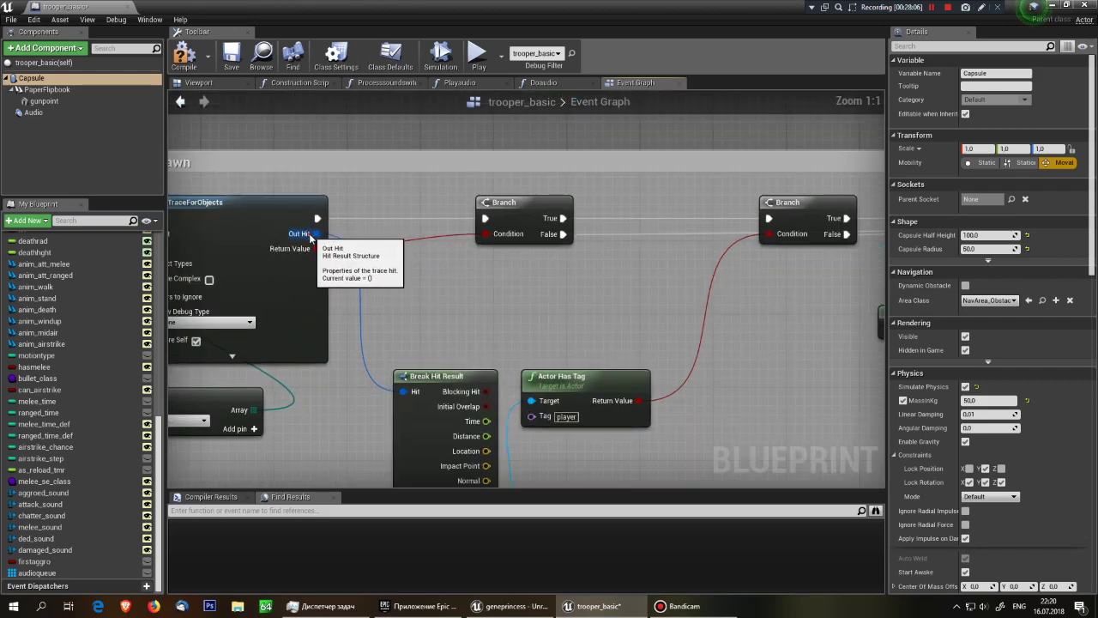
left_click_drag(314, 233, 441, 315)
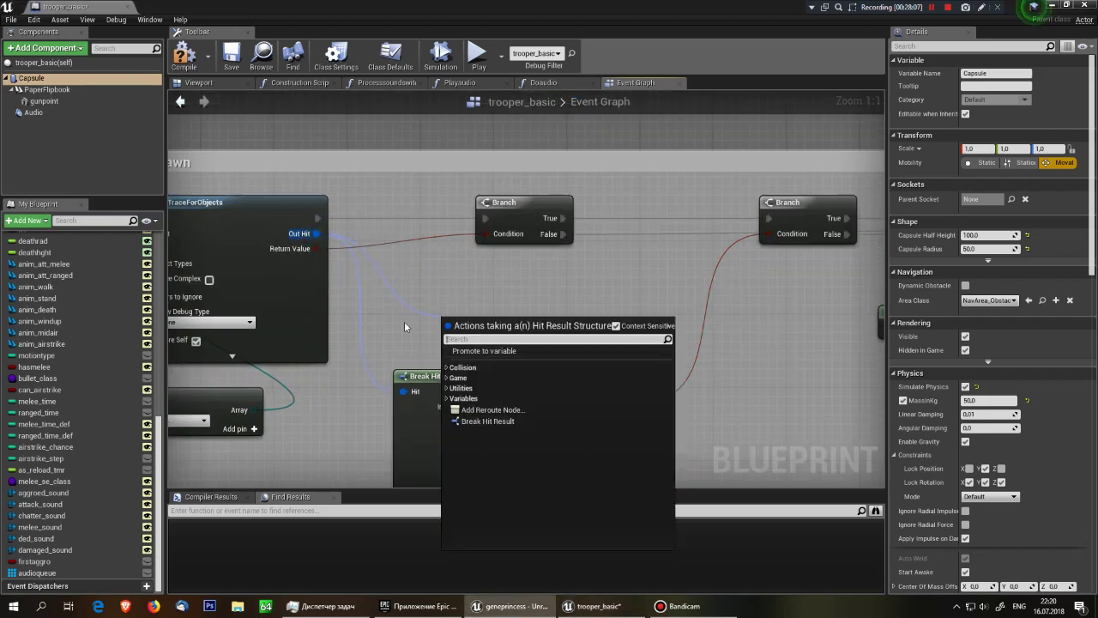
right_click_drag(404, 321, 341, 208)
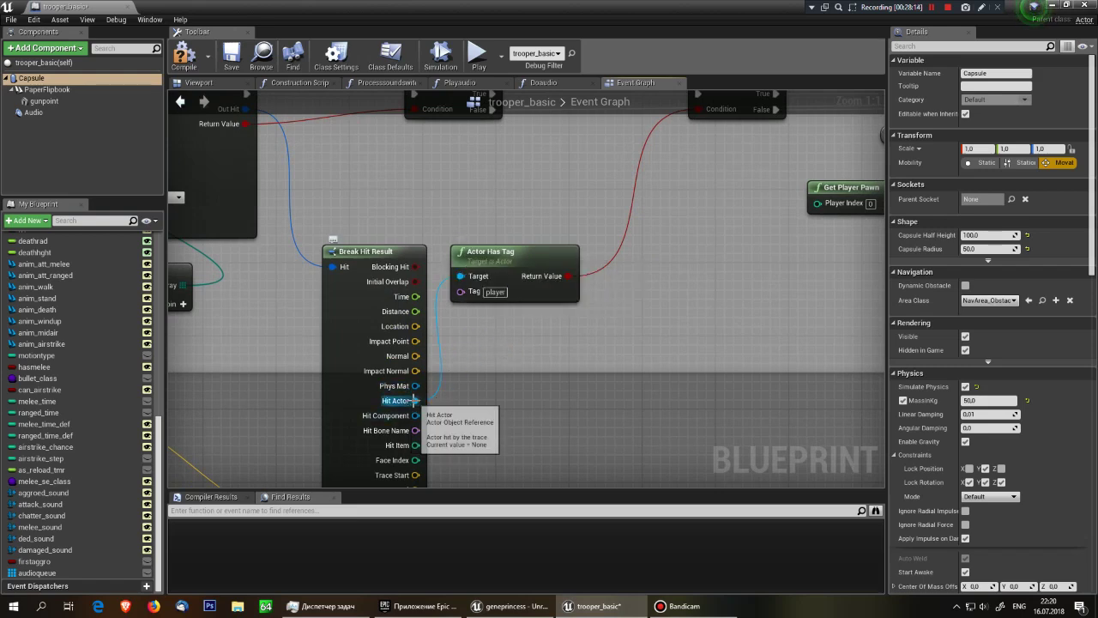
left_click_drag(416, 401, 506, 349)
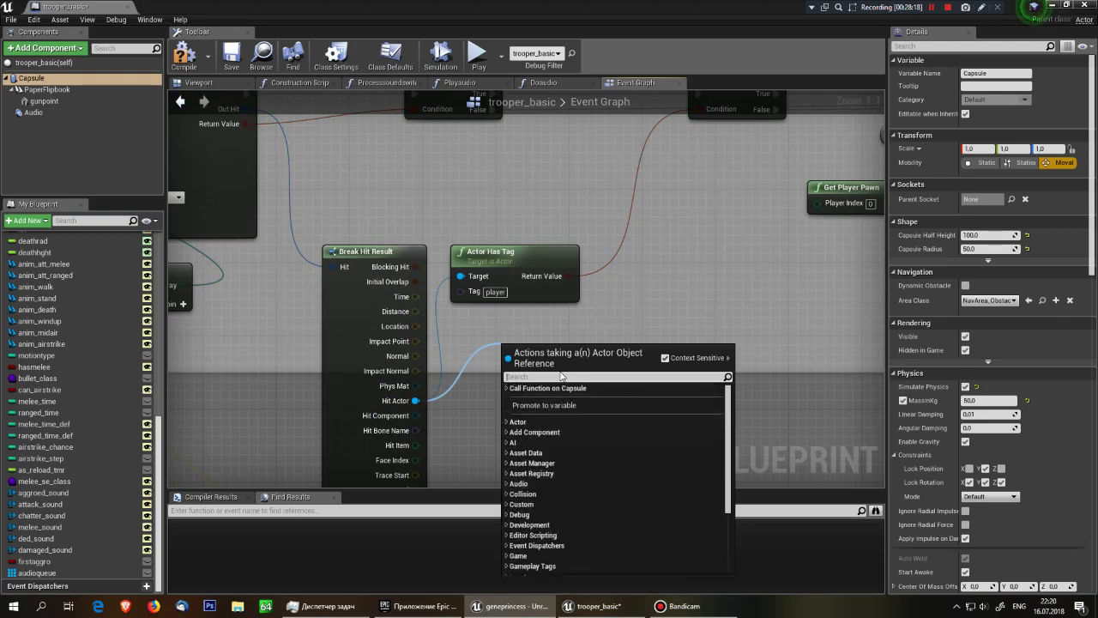
type("actor")
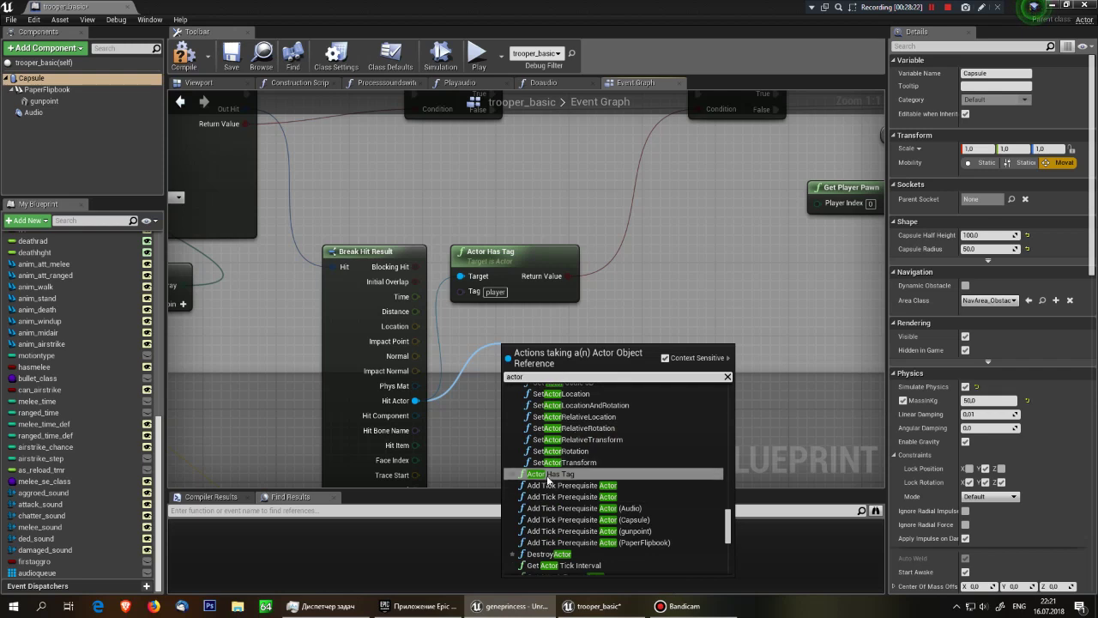
right_click_drag(630, 253, 572, 382)
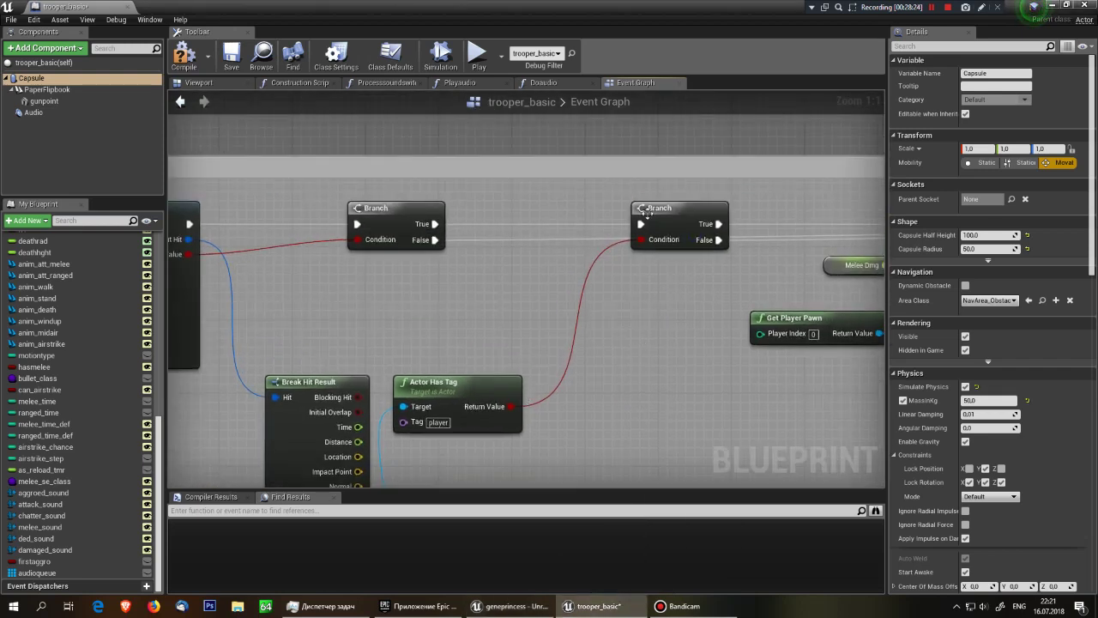
left_click(369, 210)
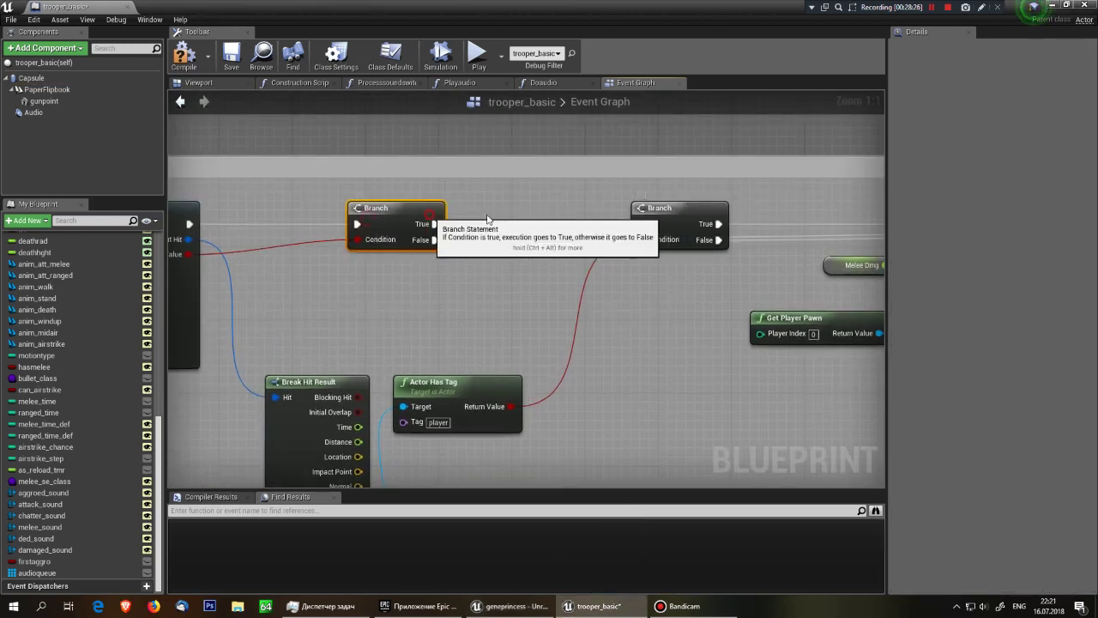
left_click(679, 210)
left_click(638, 377)
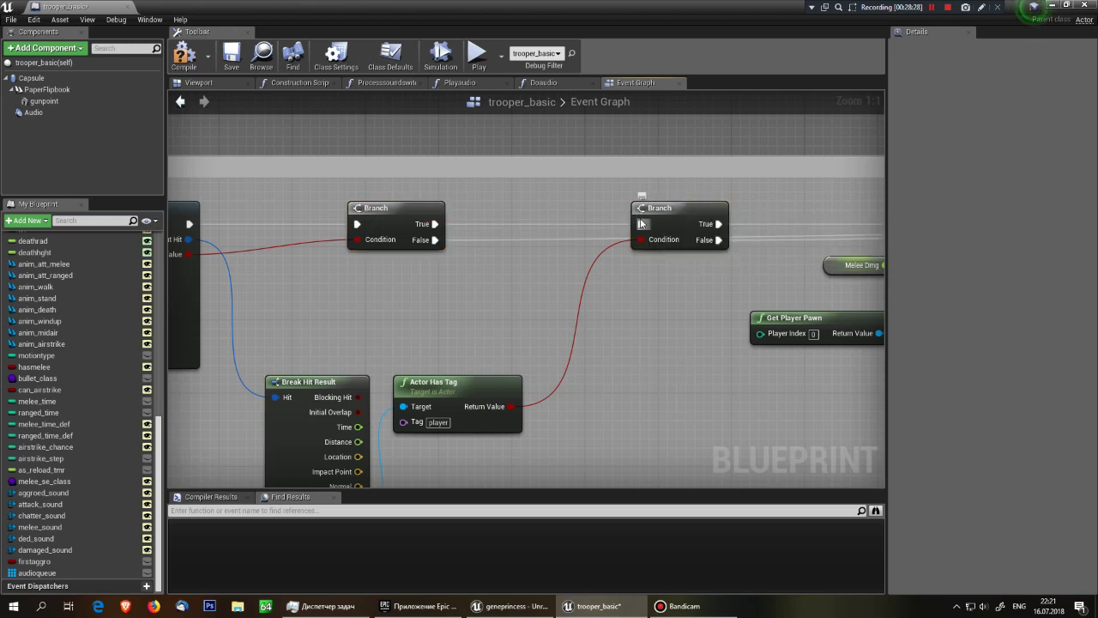
right_click_drag(748, 290, 457, 321)
scroll(487, 304, "down", 1)
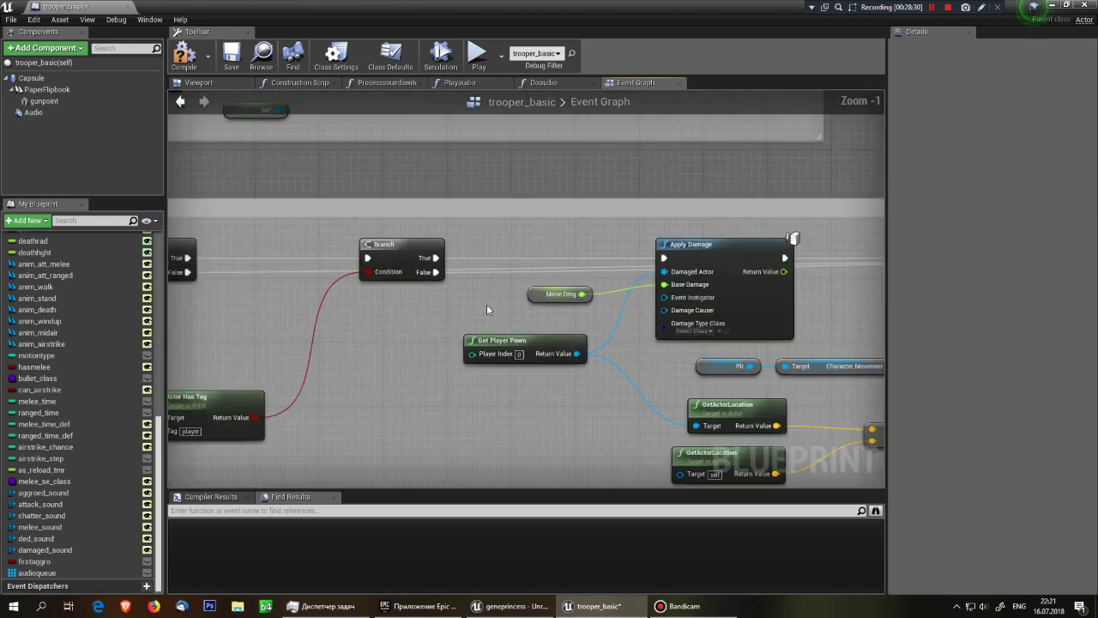
left_click_drag(696, 251, 726, 163)
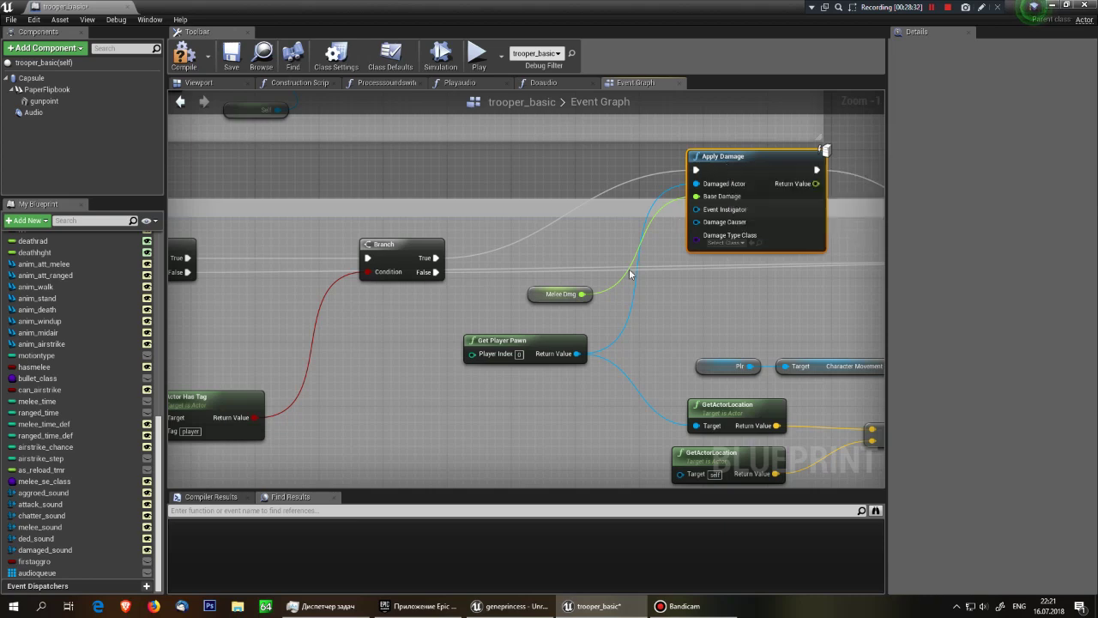
right_click_drag(596, 305, 590, 313)
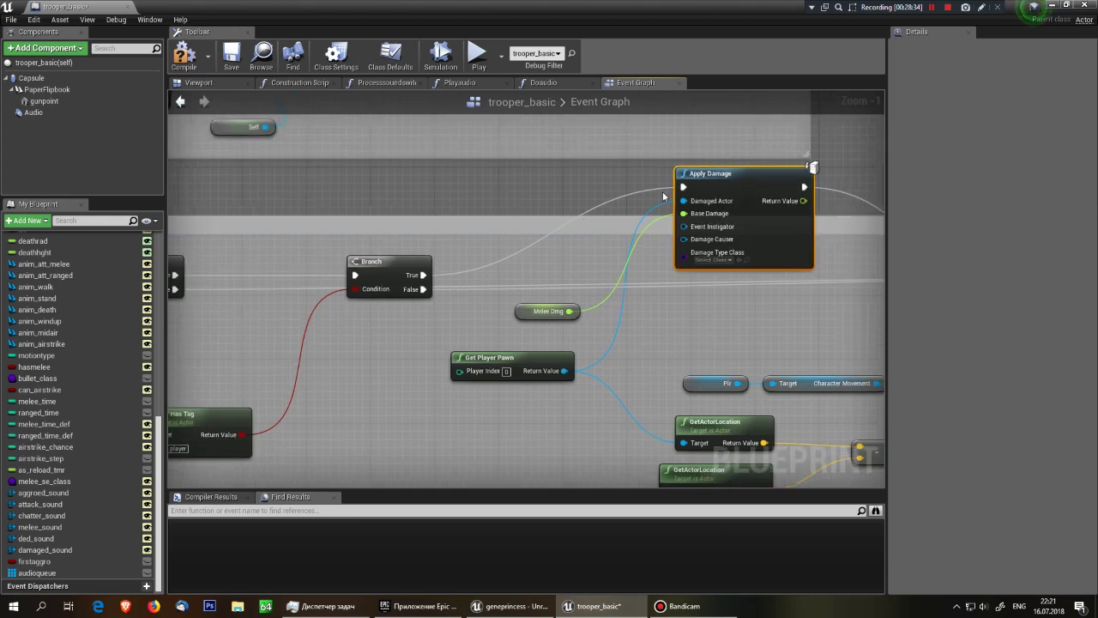
right_click_drag(713, 229, 366, 229)
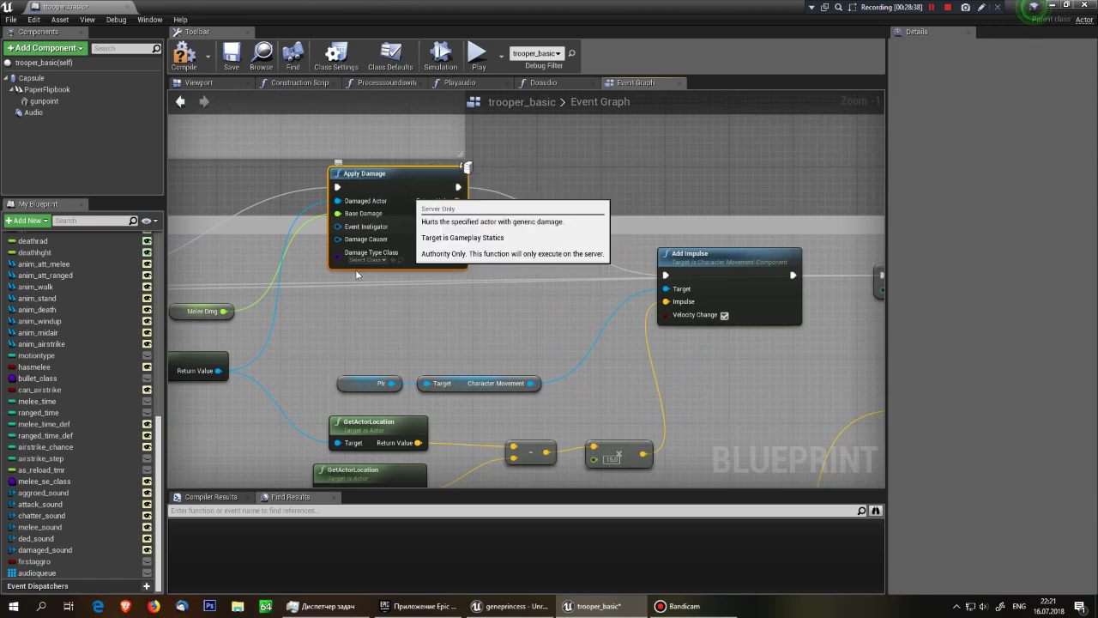
right_click_drag(357, 274, 392, 388)
left_click(359, 355)
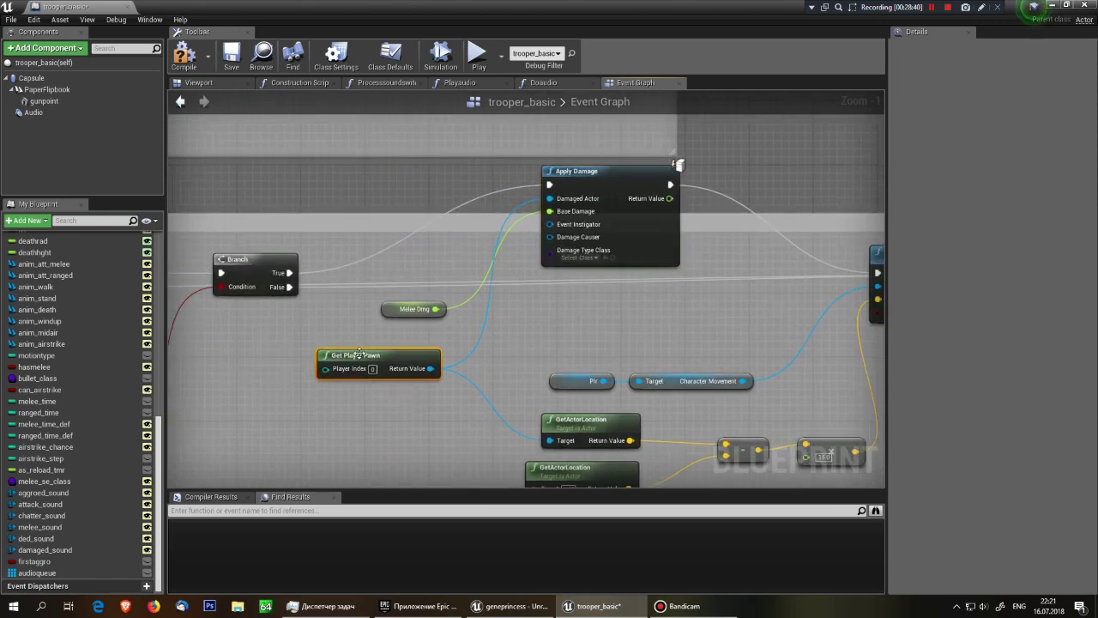
right_click_drag(357, 420, 643, 329)
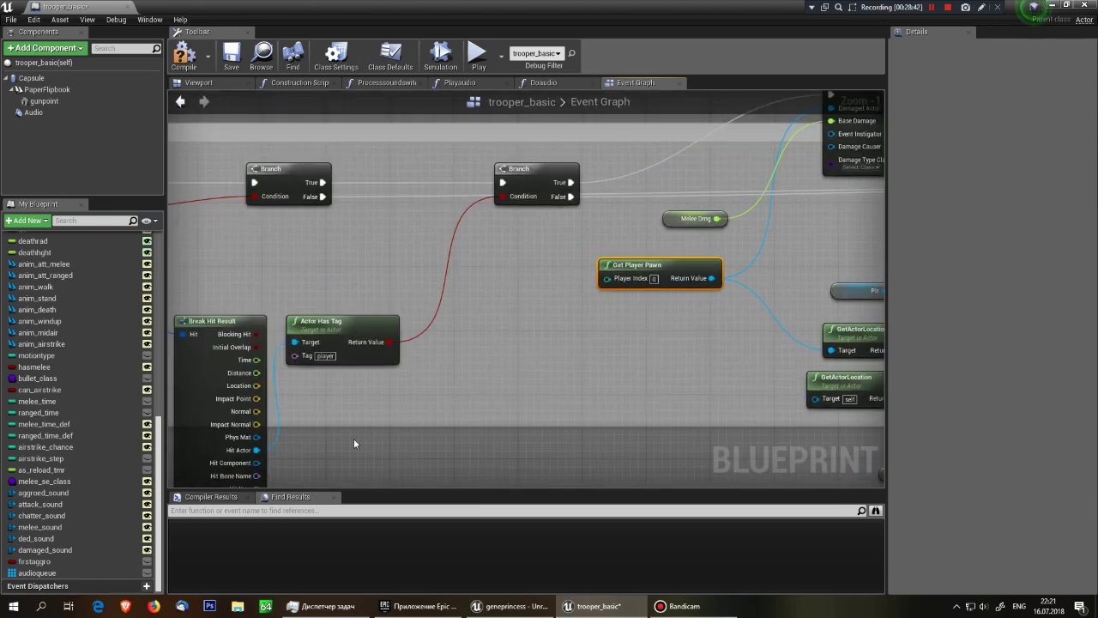
mouse_move(255, 450)
left_mouse_down()
mouse_move(838, 120)
mouse_move(541, 356)
left_mouse_up()
right_click_drag(875, 101, 595, 150)
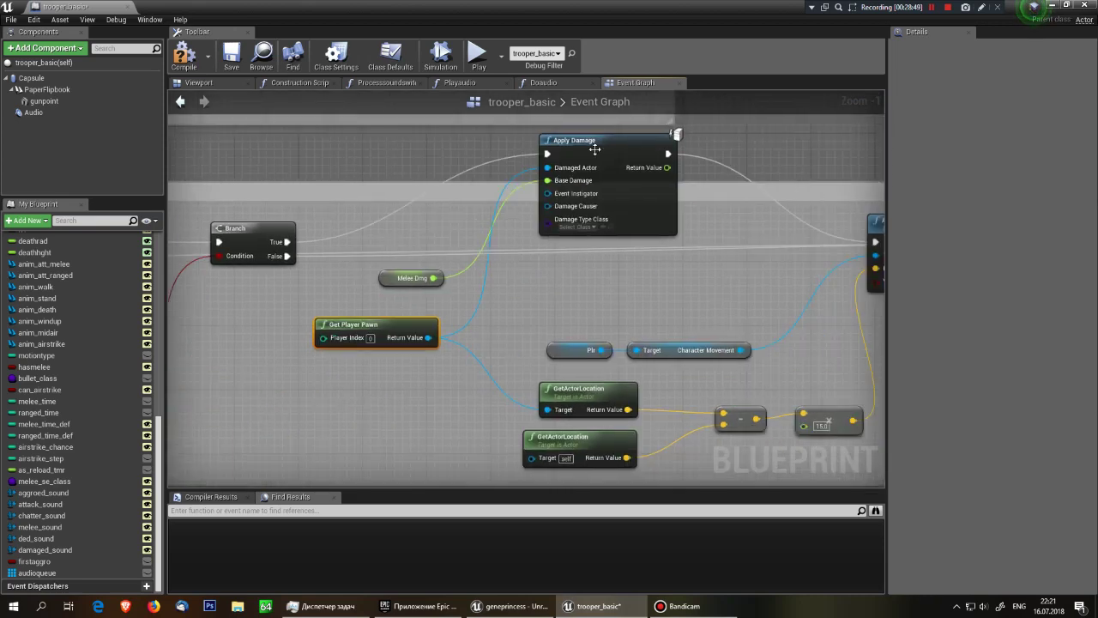
left_click_drag(595, 149, 587, 238)
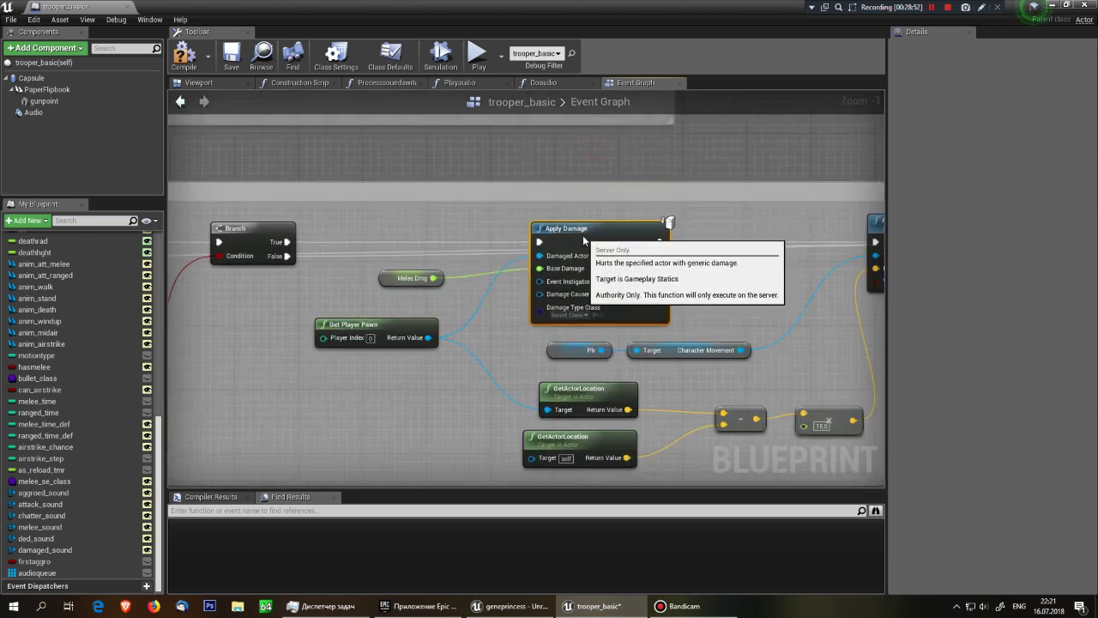
right_click_drag(705, 275, 525, 253)
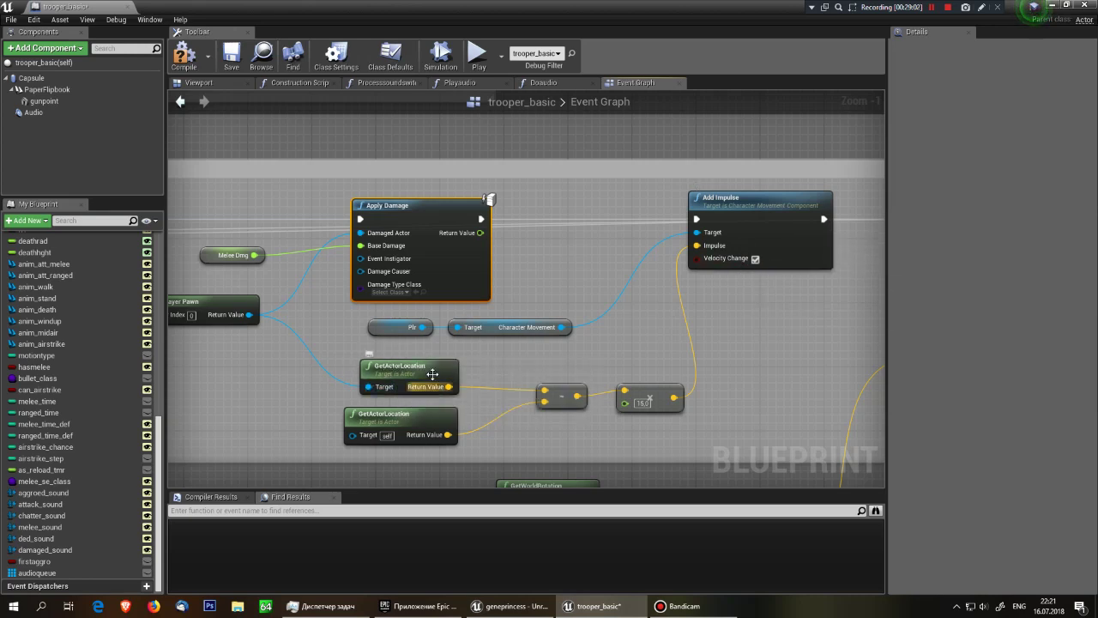
right_click_drag(395, 368, 521, 329)
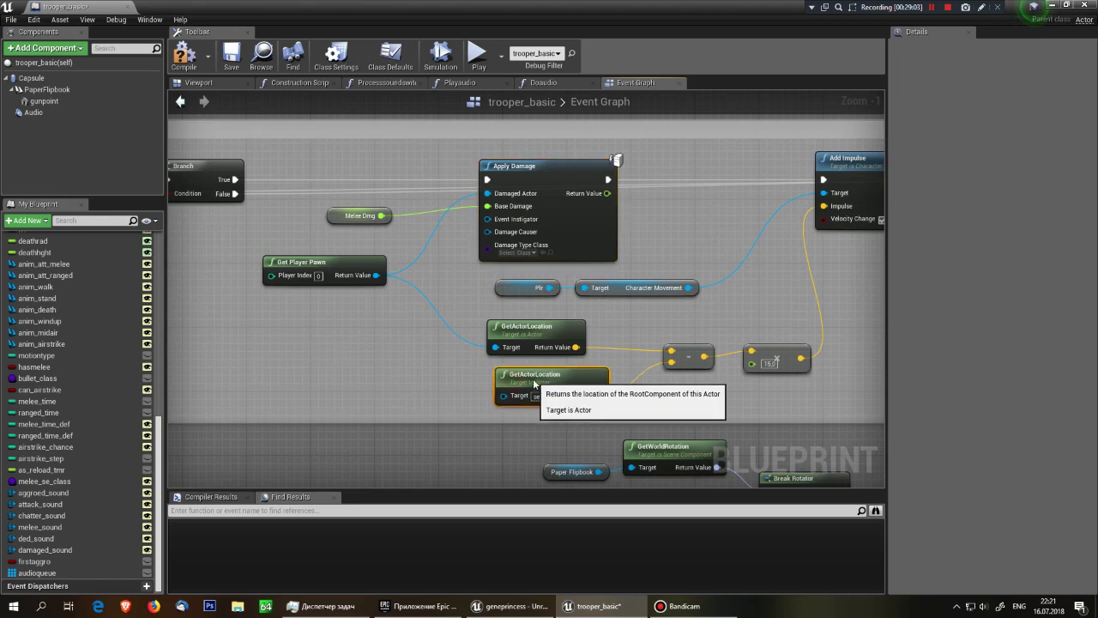
left_click_drag(513, 375, 520, 367)
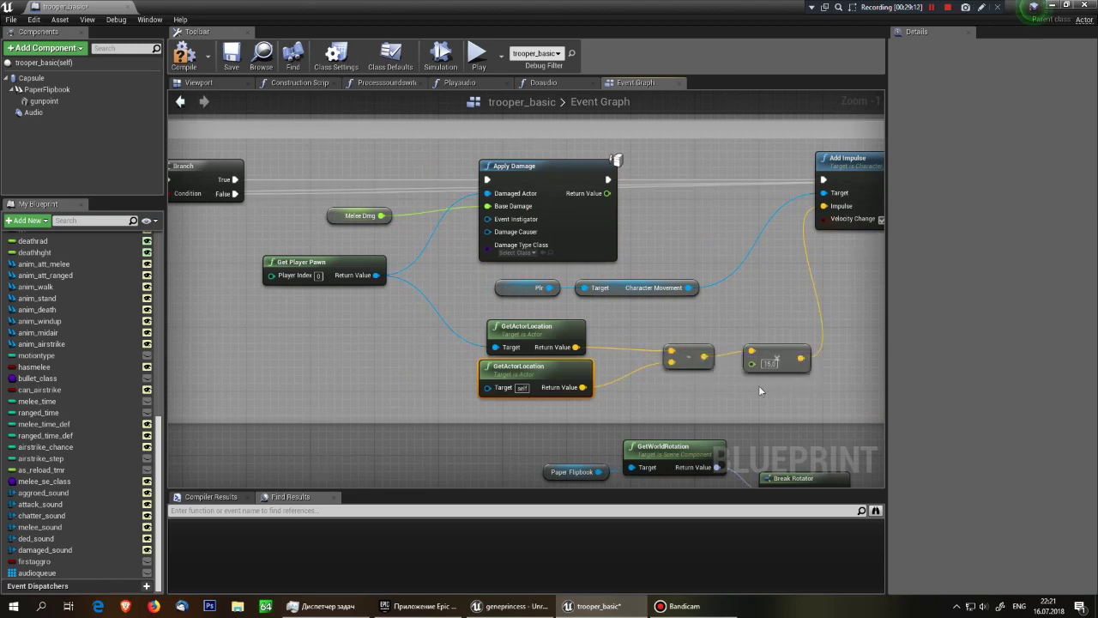
right_click_drag(788, 309, 674, 359)
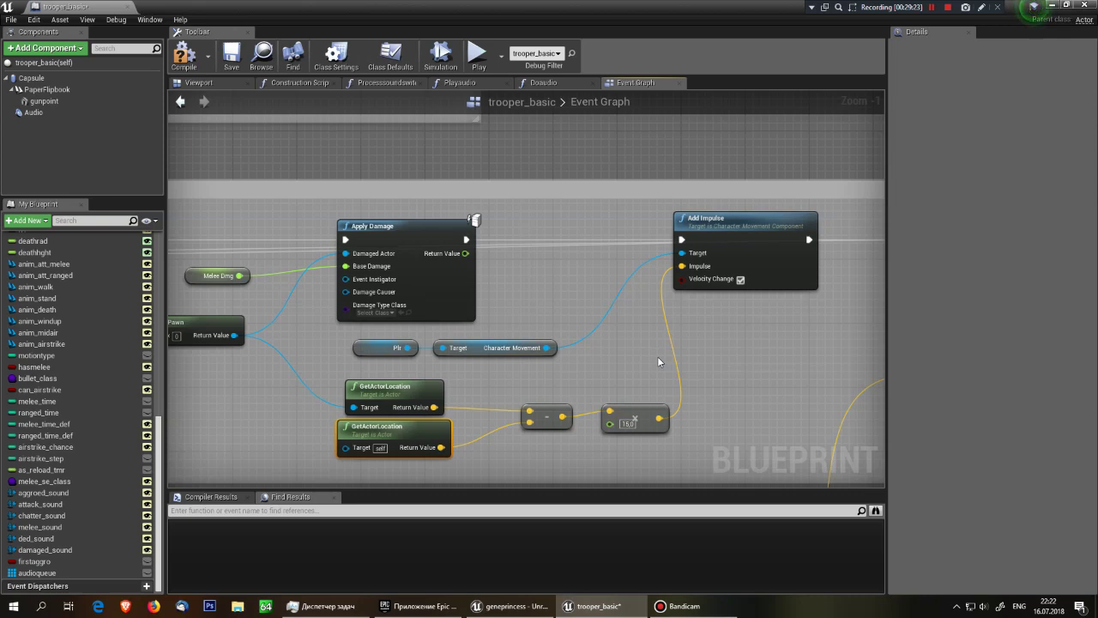
- Move the Melee Se Class getter up beneath SET Melee Time, keeping its SpawnActor Class link
scroll(656, 351, "down", 5)
scroll(527, 271, "up", 6)
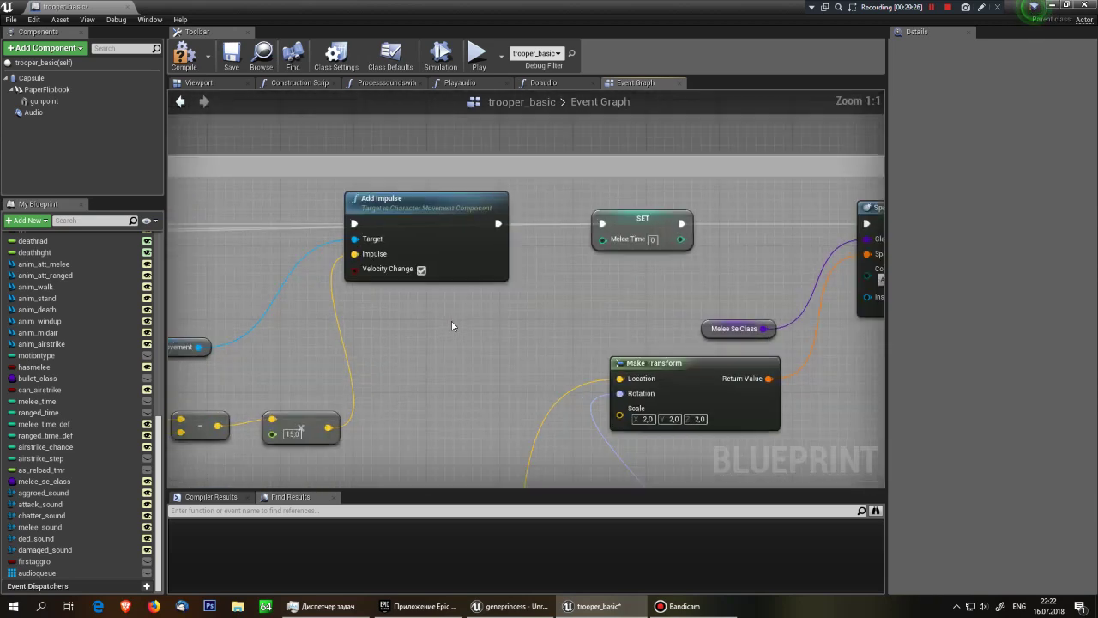
right_click_drag(526, 272, 320, 230)
left_click_drag(275, 212, 371, 291)
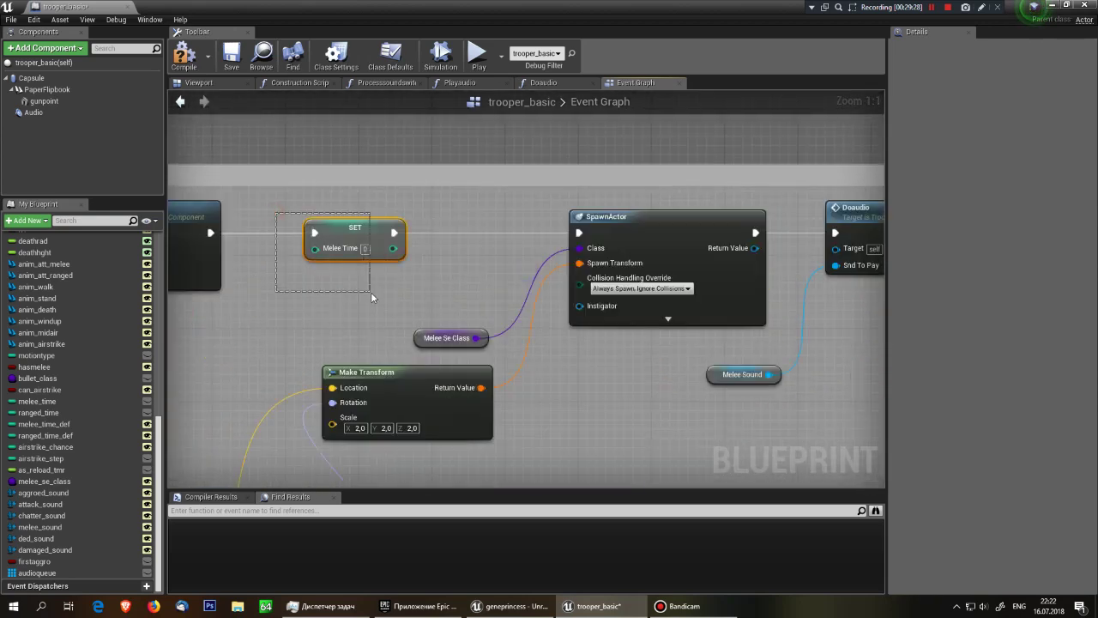
left_click_drag(271, 204, 321, 258)
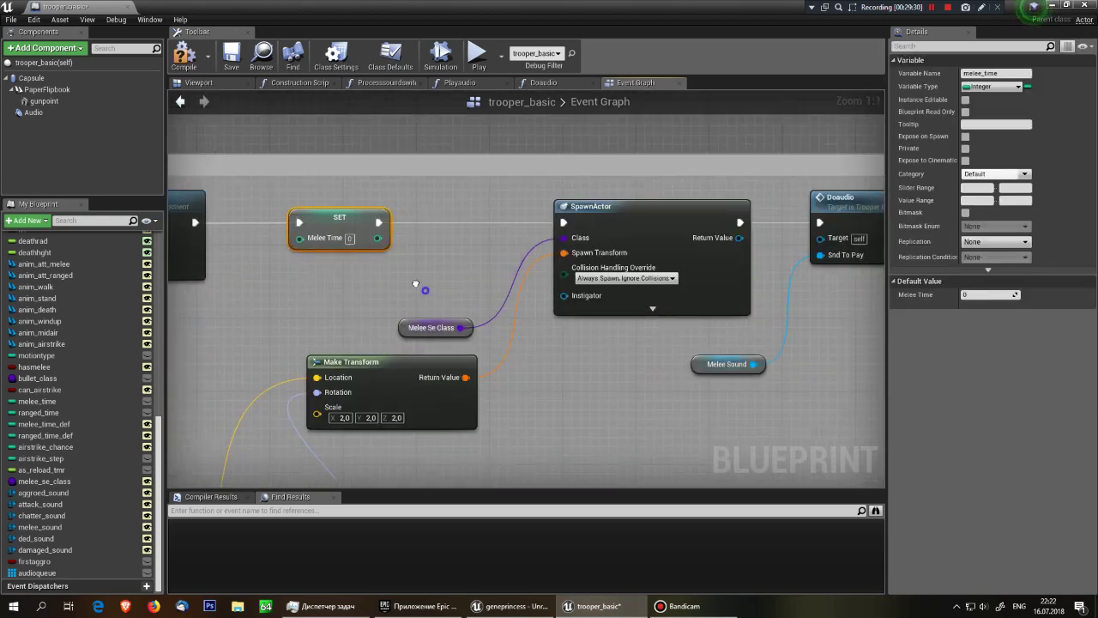
left_click(403, 275)
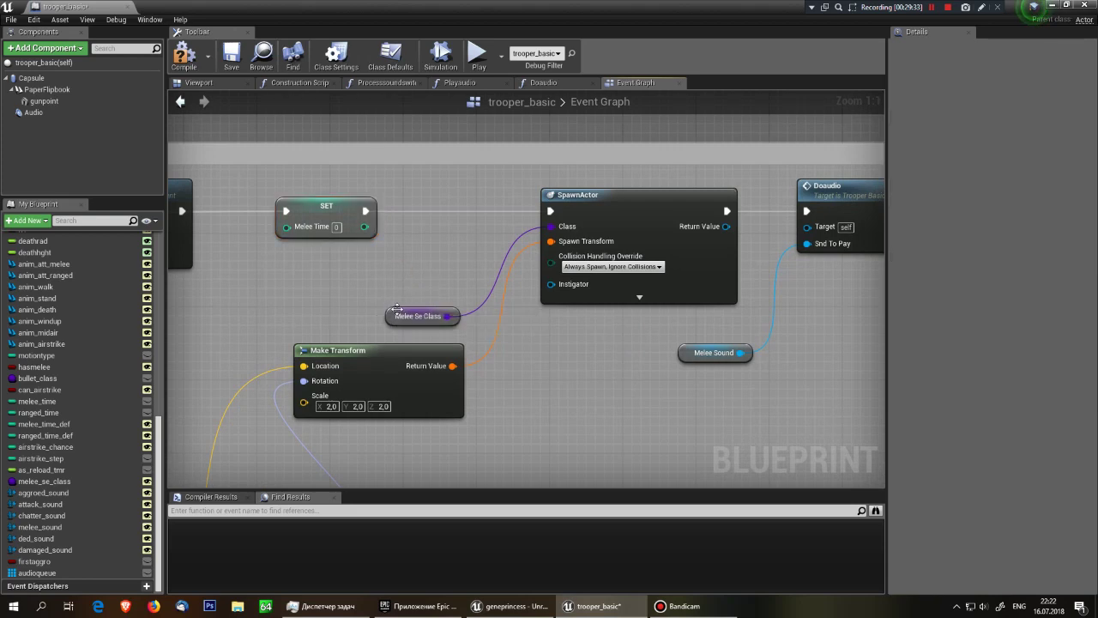
mouse_move(407, 316)
left_mouse_down()
mouse_move(316, 261)
mouse_move(326, 261)
left_mouse_up()
left_click(420, 296)
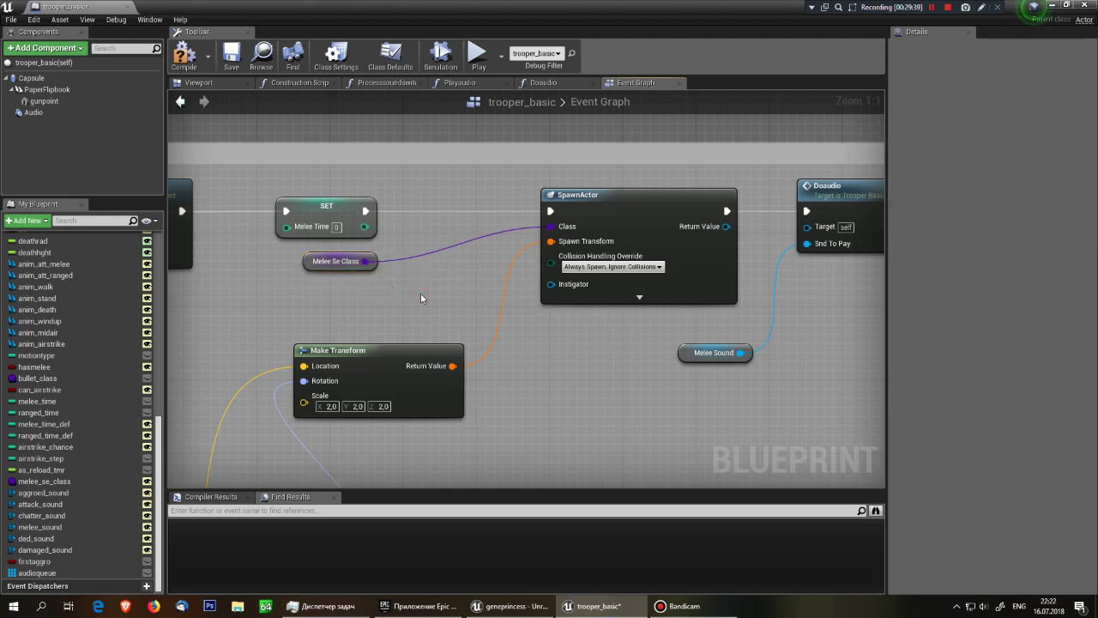
scroll(549, 326, "down", 3)
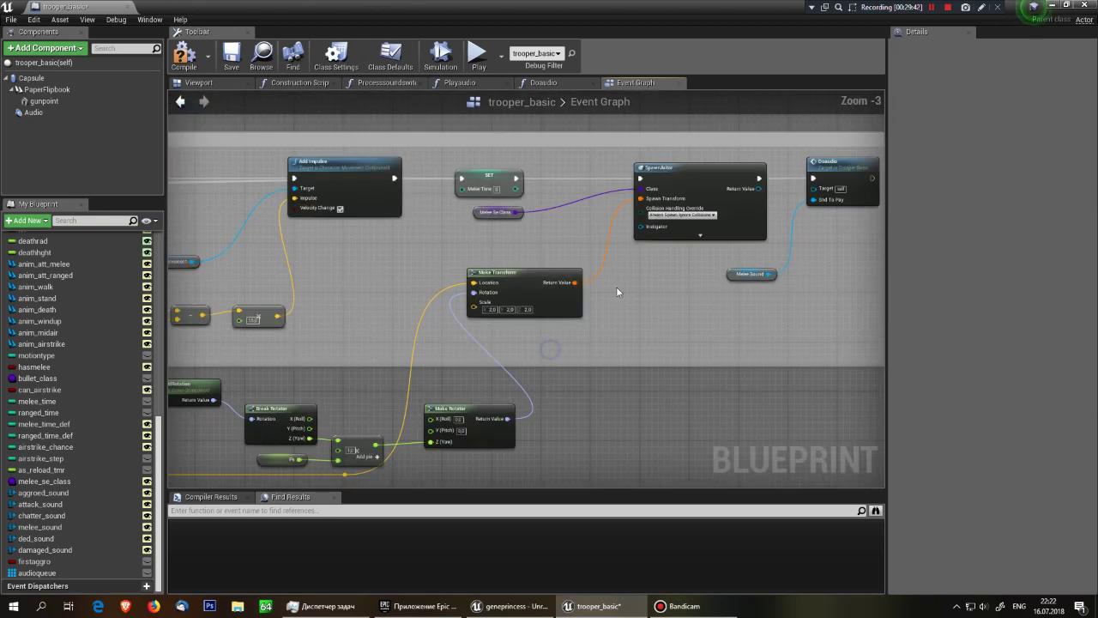
mouse_move(558, 301)
right_mouse_down()
mouse_move(703, 246)
mouse_move(557, 316)
right_mouse_up()
scroll(704, 246, "up", 3)
mouse_move(544, 363)
right_mouse_down()
mouse_move(601, 304)
mouse_move(313, 370)
mouse_move(551, 353)
right_mouse_up()
scroll(600, 304, "down", 4)
scroll(312, 369, "up", 2)
scroll(645, 255, "down", 3)
scroll(645, 255, "up", 4)
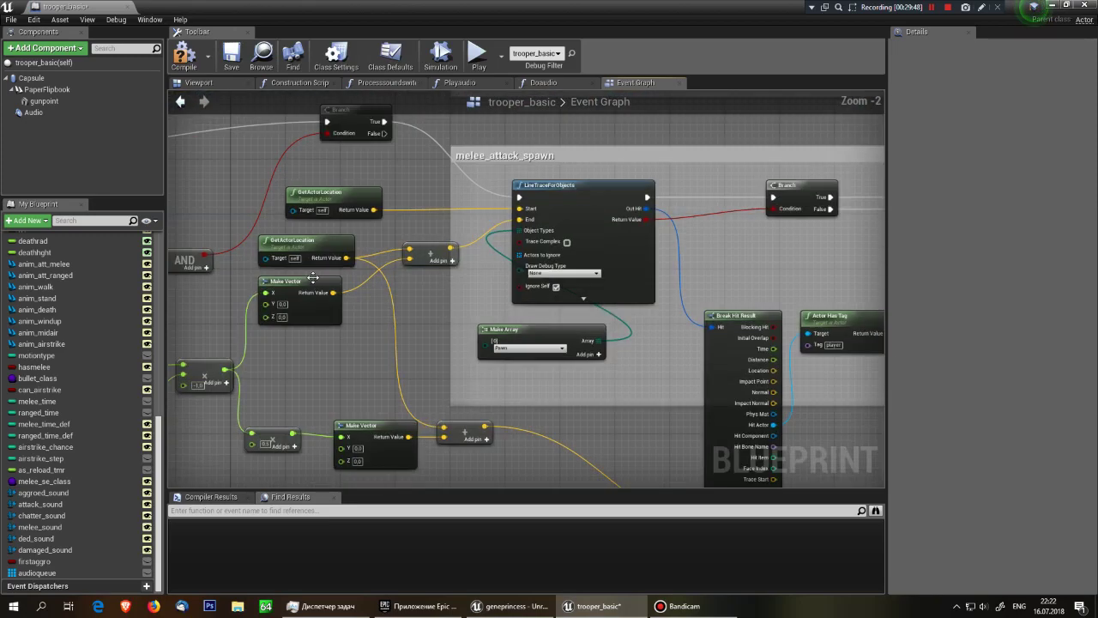
mouse_move(646, 255)
right_mouse_down()
mouse_move(425, 312)
mouse_move(334, 200)
right_mouse_up()
scroll(426, 317, "down", 3)
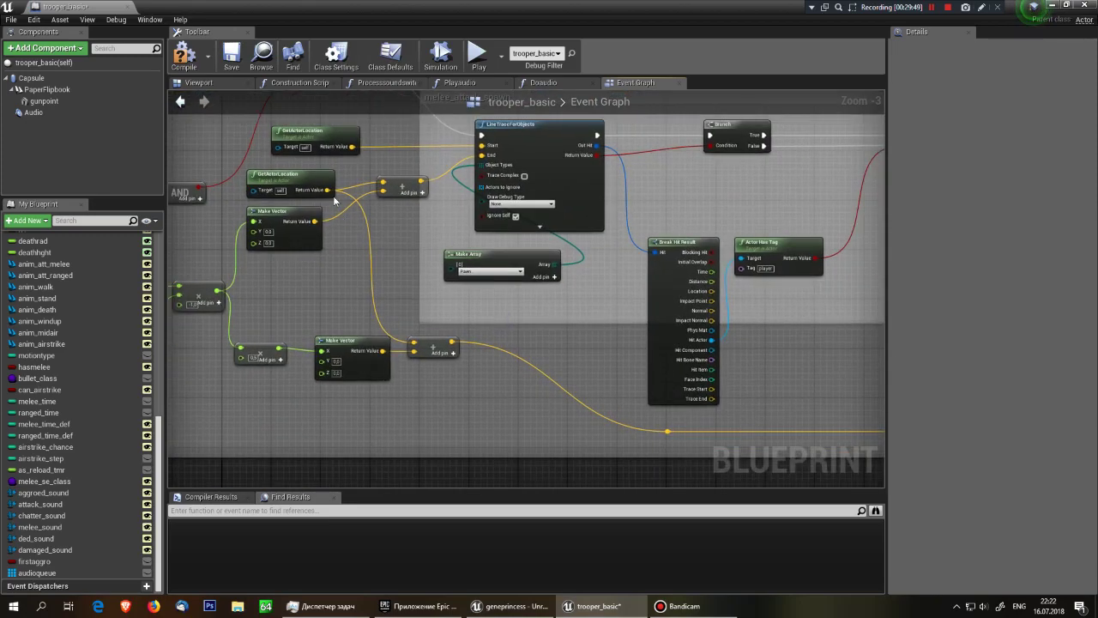
scroll(242, 286, "up", 2)
right_click_drag(242, 285, 384, 265)
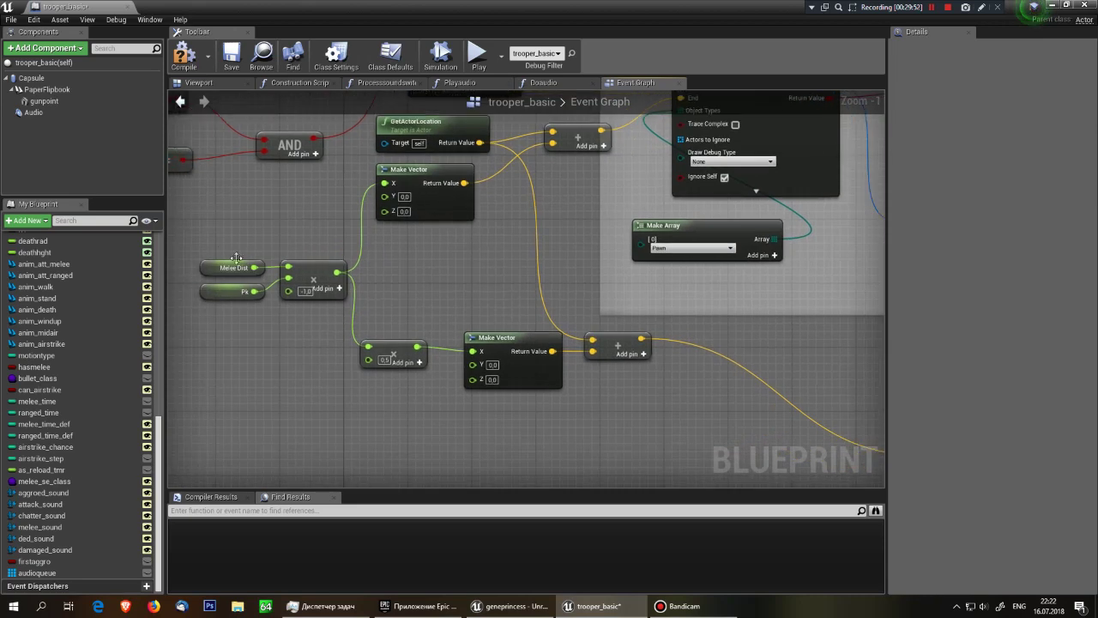
left_click_drag(188, 241, 306, 348)
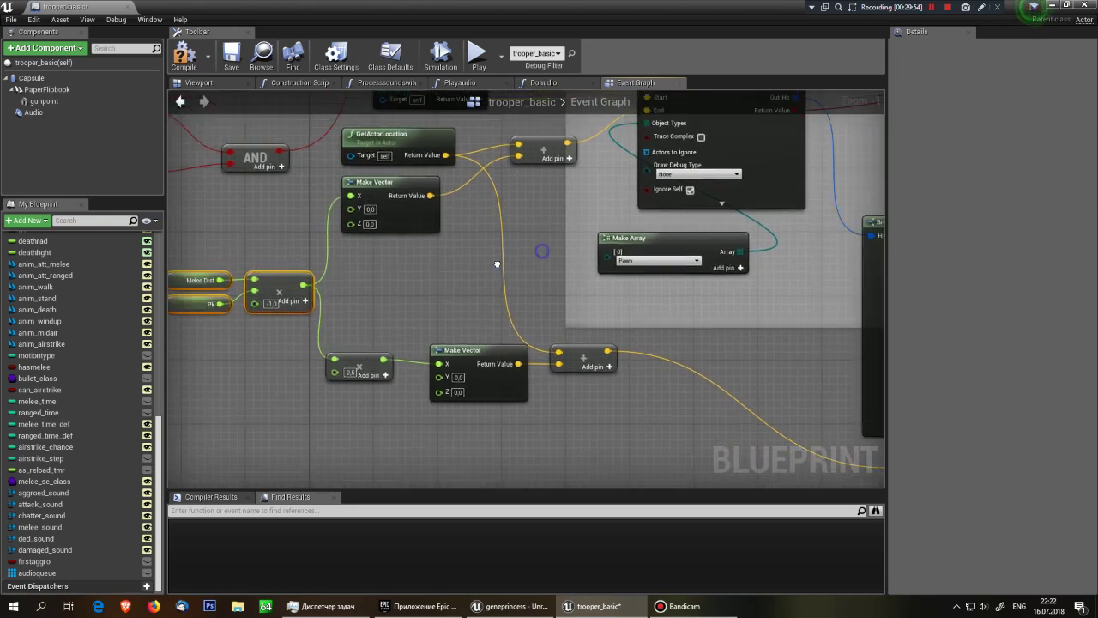
right_click_drag(502, 252, 422, 267)
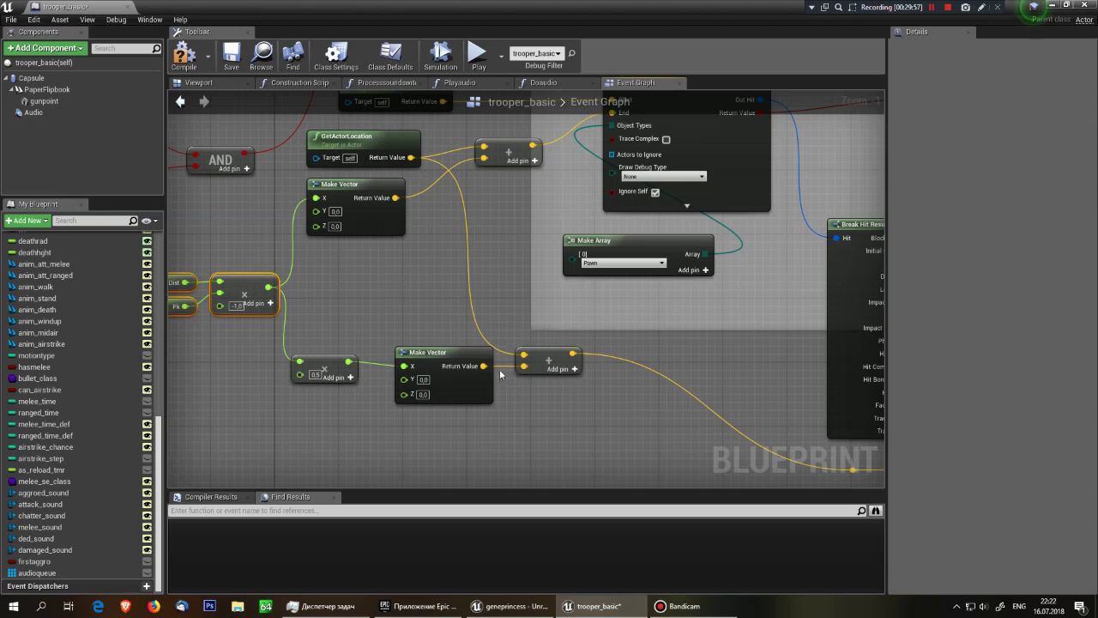
right_click_drag(402, 279, 601, 237)
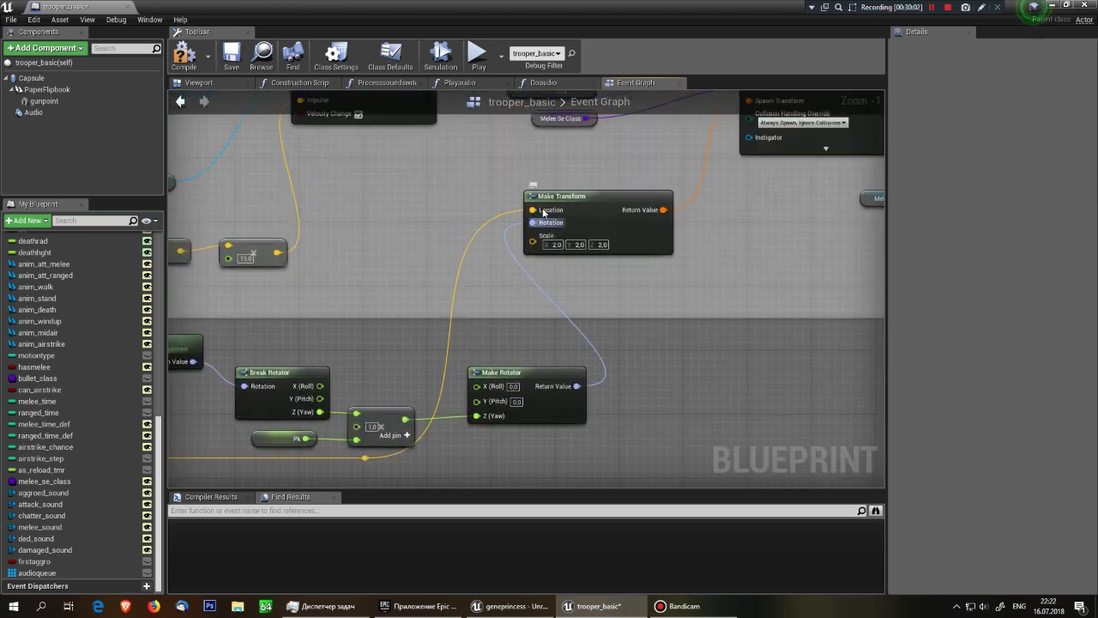
right_click_drag(432, 401, 639, 388)
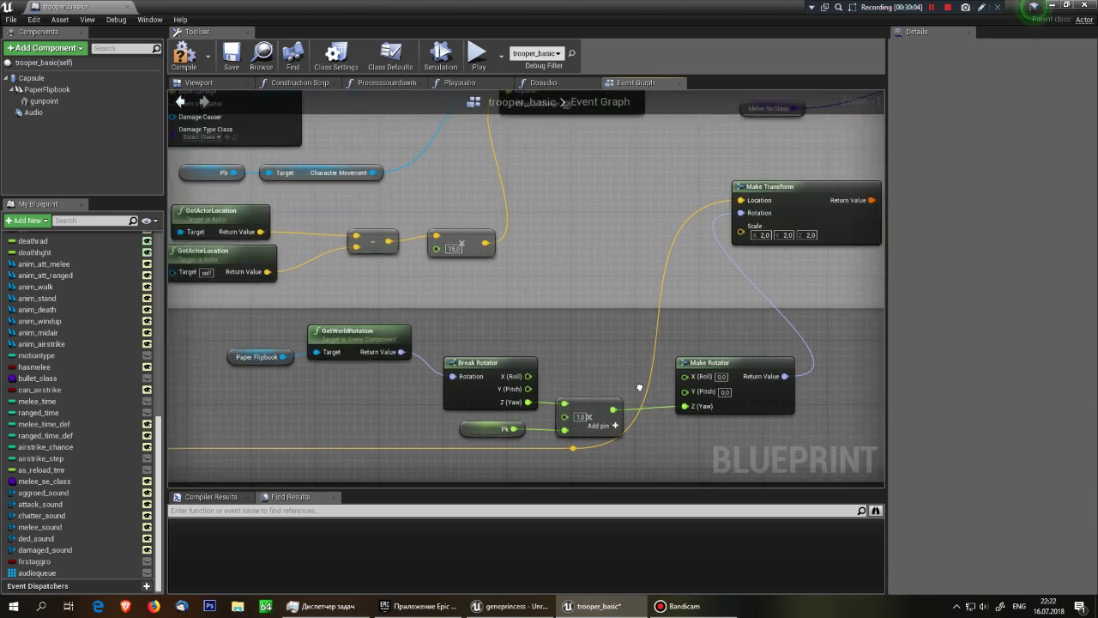
right_click_drag(581, 360, 516, 385)
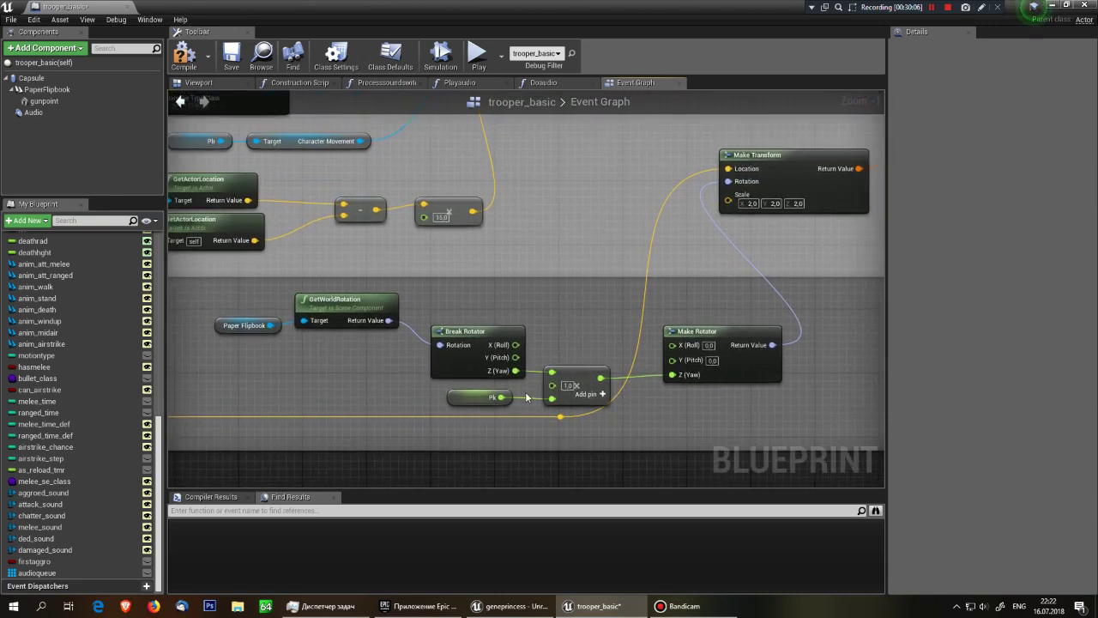
left_click(480, 398)
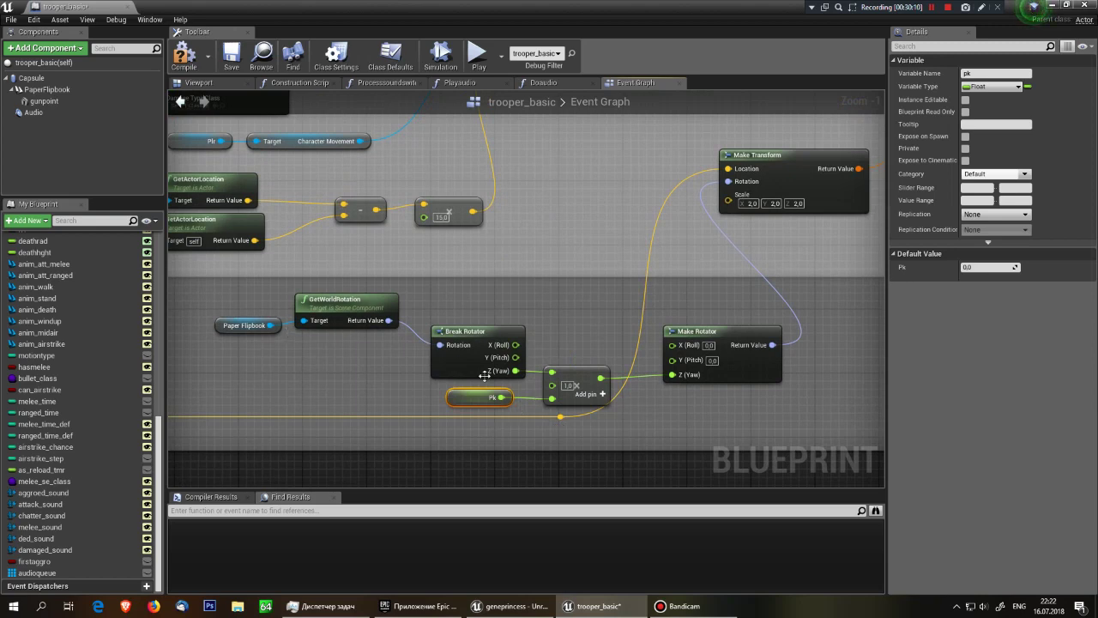
scroll(584, 394, "up", 1)
right_click_drag(419, 384, 494, 381)
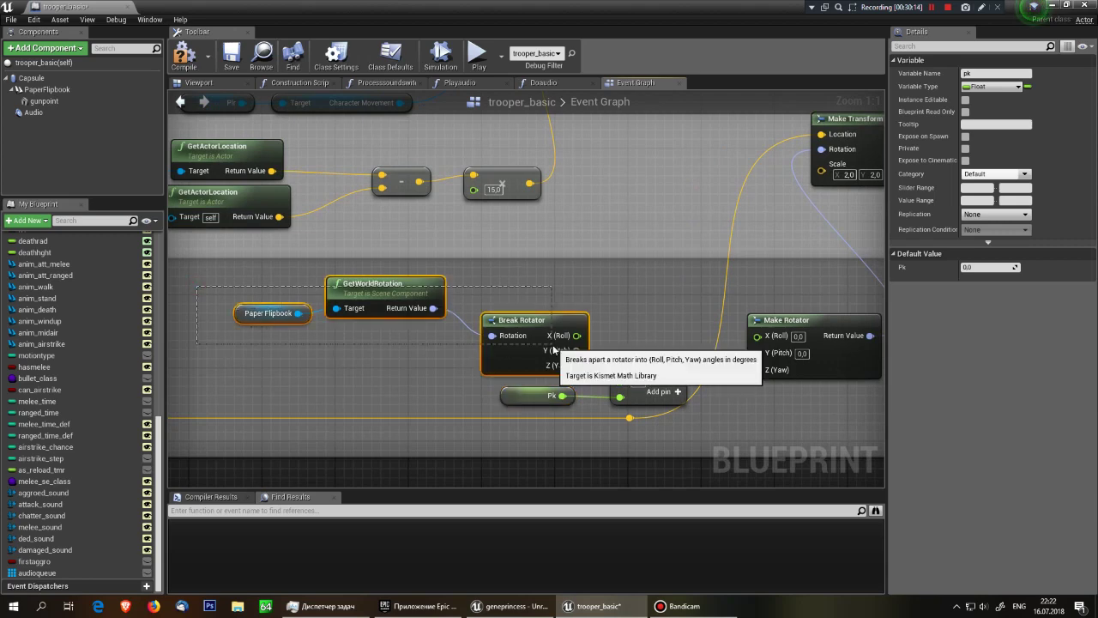
left_click(298, 369)
scroll(441, 347, "down", 2)
scroll(441, 350, "down", 1)
right_click_drag(441, 350, 312, 331)
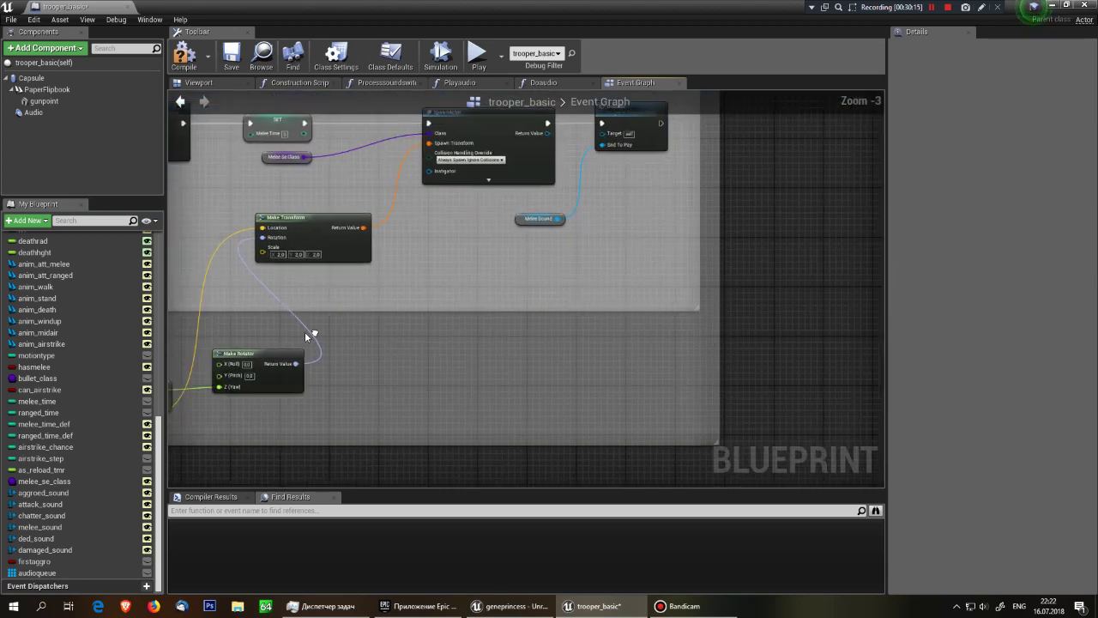
scroll(290, 322, "up", 3)
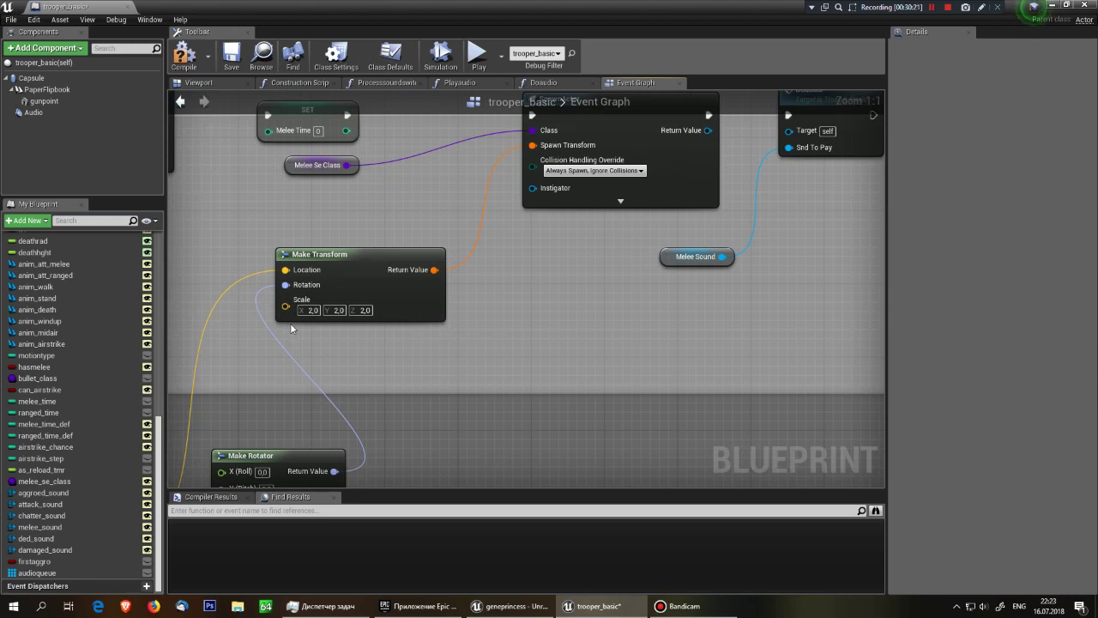
right_click_drag(365, 181, 364, 213)
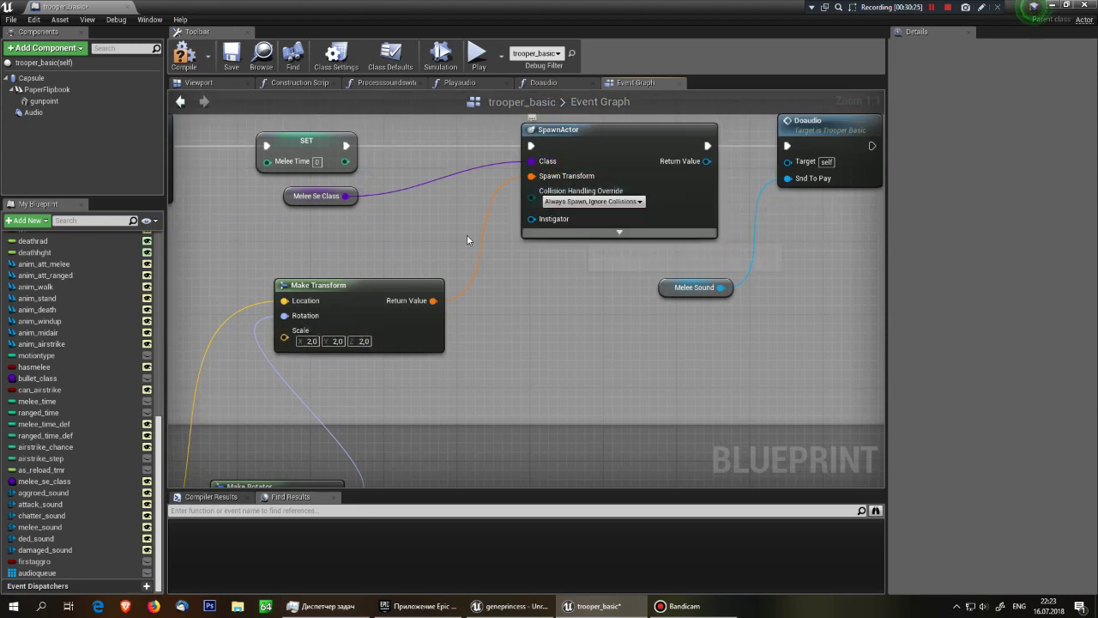
left_click(283, 198)
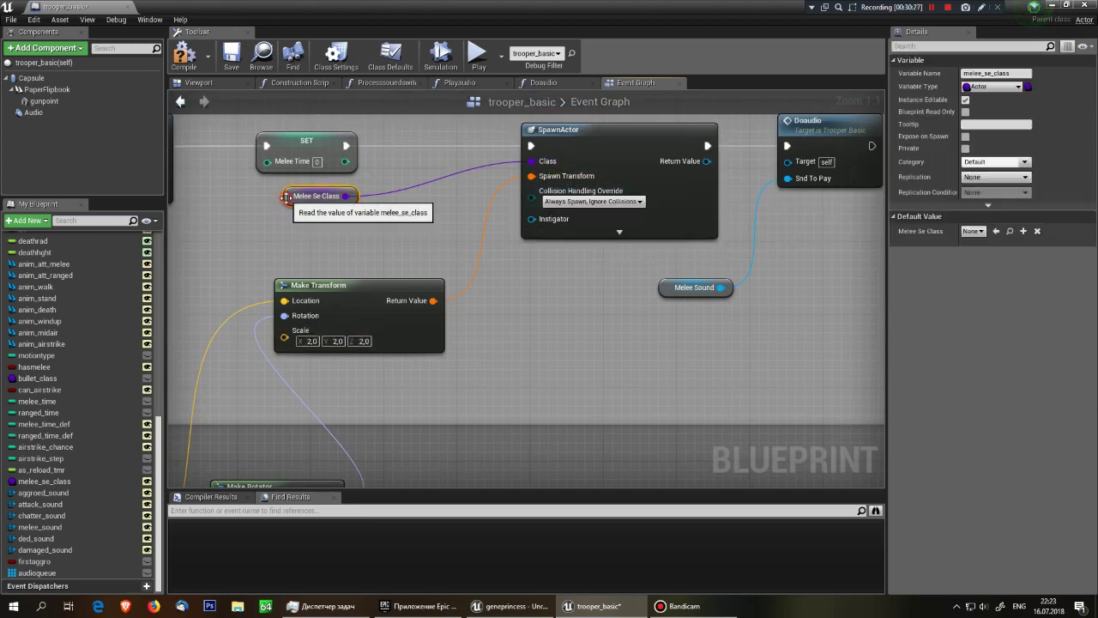
left_click(977, 232)
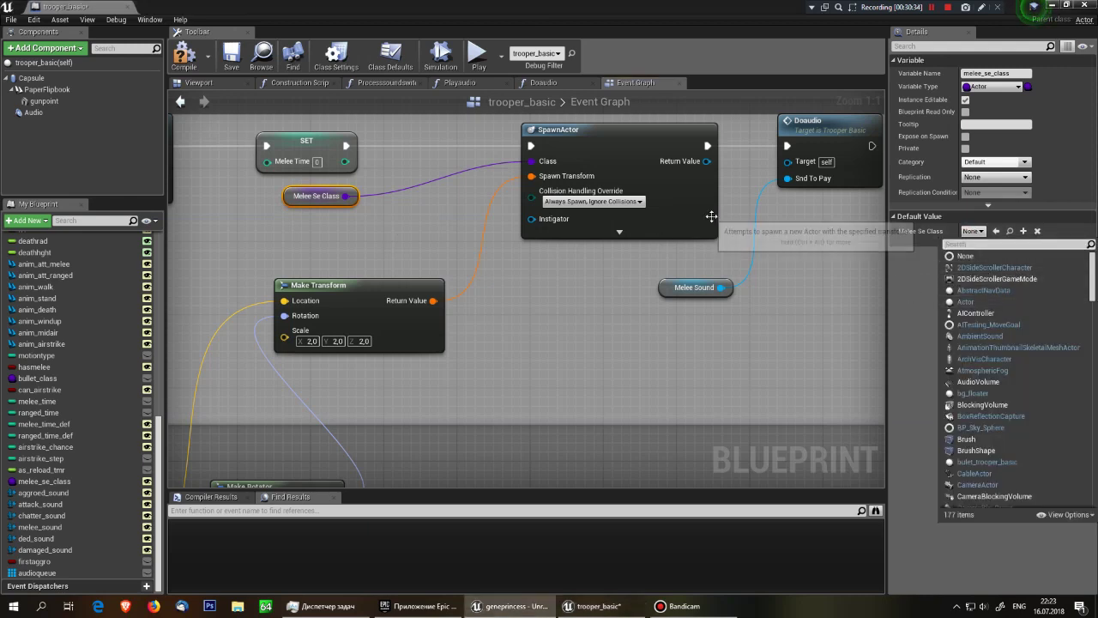
left_click(816, 232)
right_click_drag(816, 232, 699, 257)
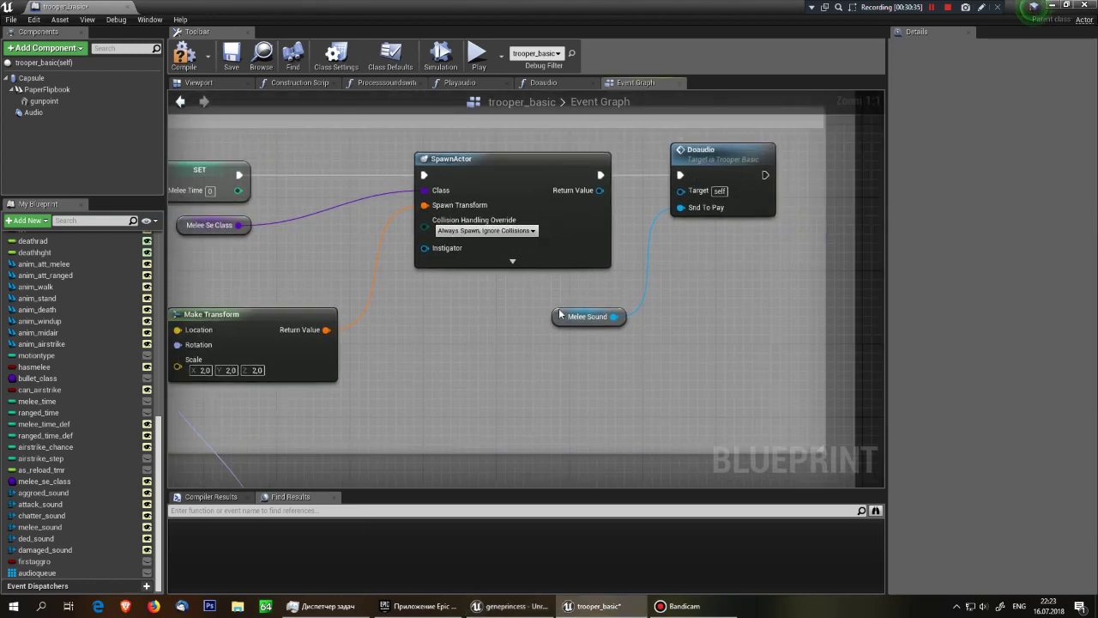
left_click_drag(560, 315, 540, 286)
left_click(784, 286)
scroll(784, 286, "down", 7)
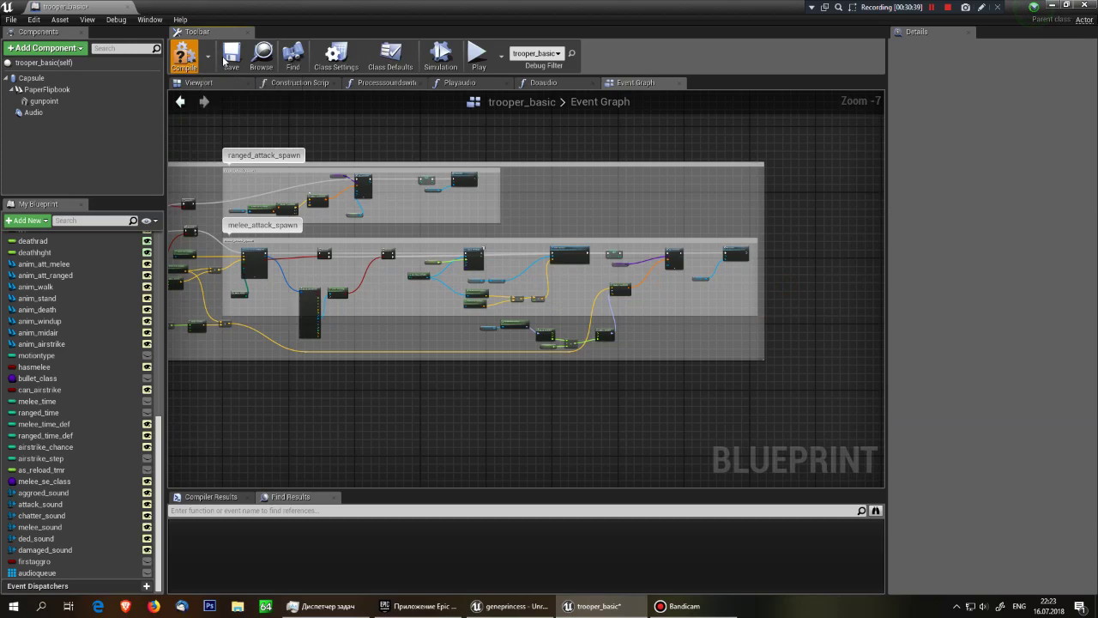
- Compile trooper_basic and frame the timer countdown group
left_click(185, 56)
left_click(232, 53)
scroll(544, 284, "down", 4)
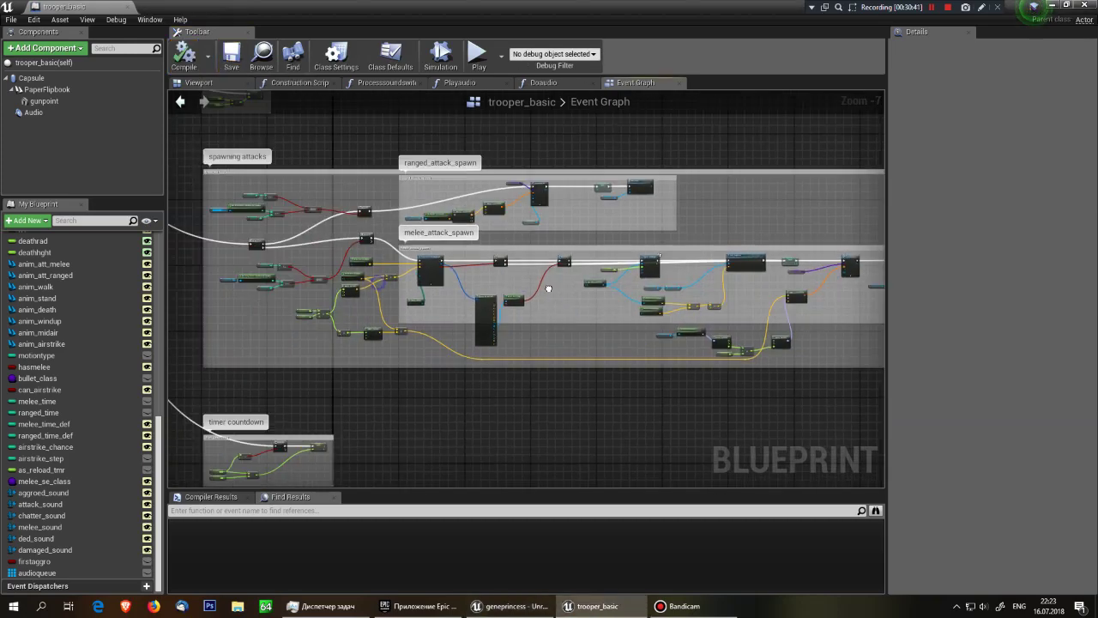
scroll(426, 393, "up", 7)
scroll(557, 327, "up", 3)
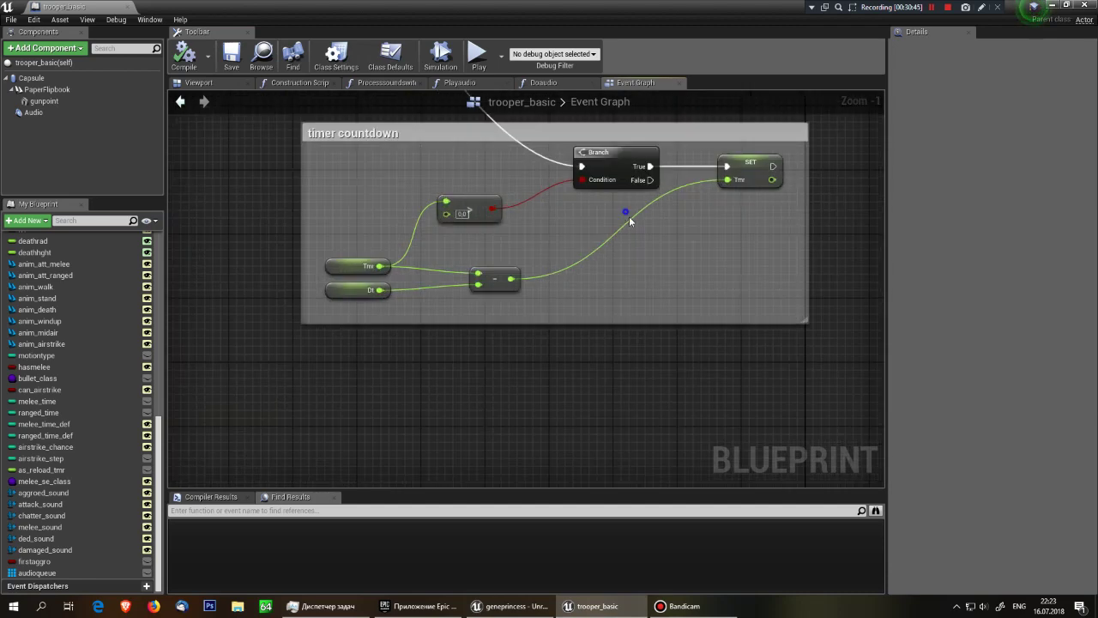
right_click_drag(629, 221, 644, 267)
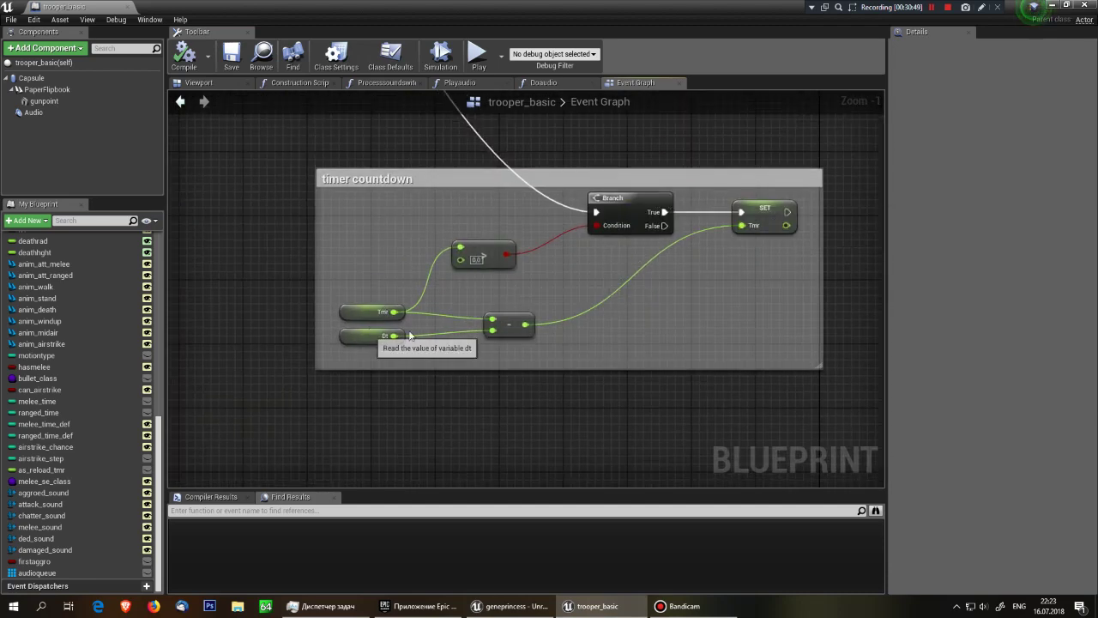
- Survey the comment groups and center the color restore group checking sprite color against 1.0
scroll(740, 284, "down", 5)
scroll(740, 284, "down", 3)
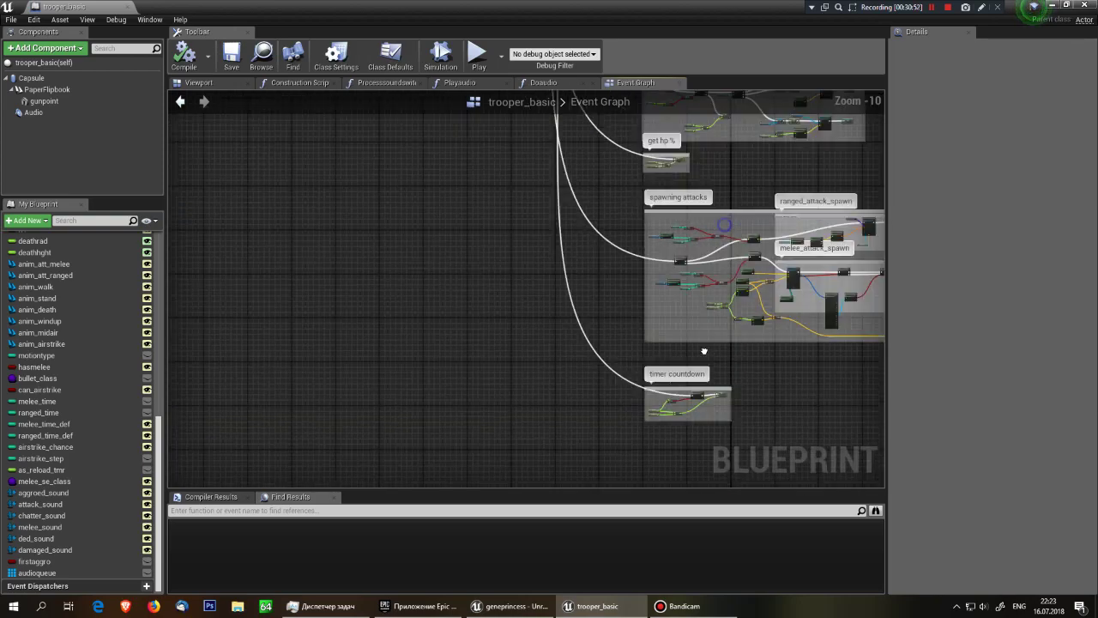
scroll(739, 284, "down", 3)
right_click_drag(543, 373, 543, 412)
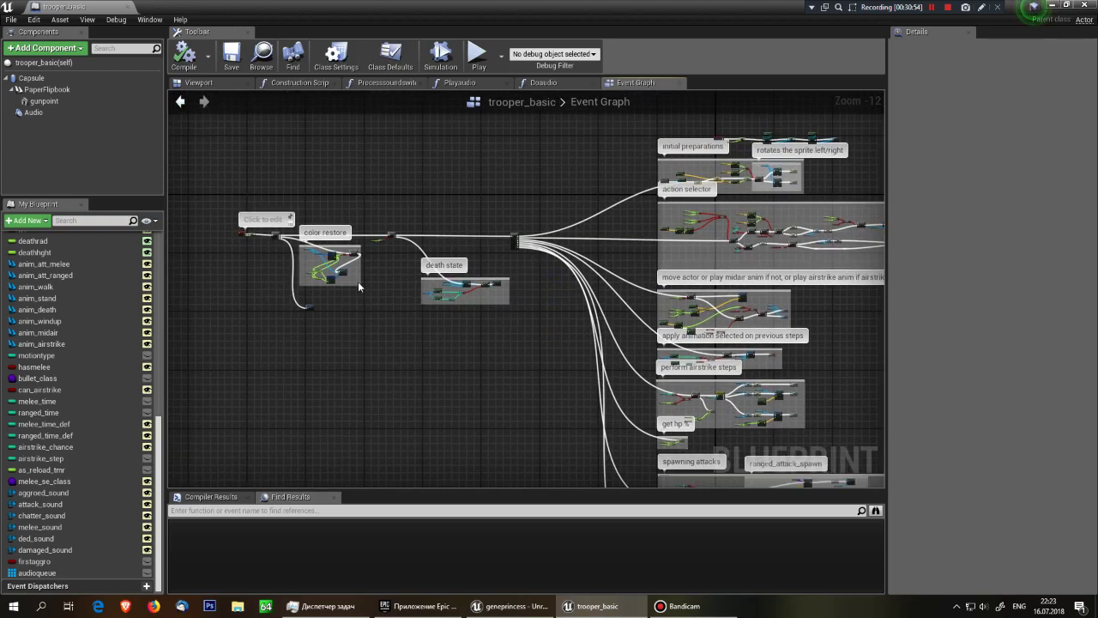
scroll(358, 283, "up", 4)
scroll(358, 284, "up", 4)
mouse_move(309, 138)
right_mouse_down()
mouse_move(828, 374)
mouse_move(663, 327)
right_mouse_up()
scroll(663, 327, "up", 3)
right_click_drag(466, 304, 299, 232)
scroll(301, 234, "down", 2)
scroll(300, 234, "down", 1)
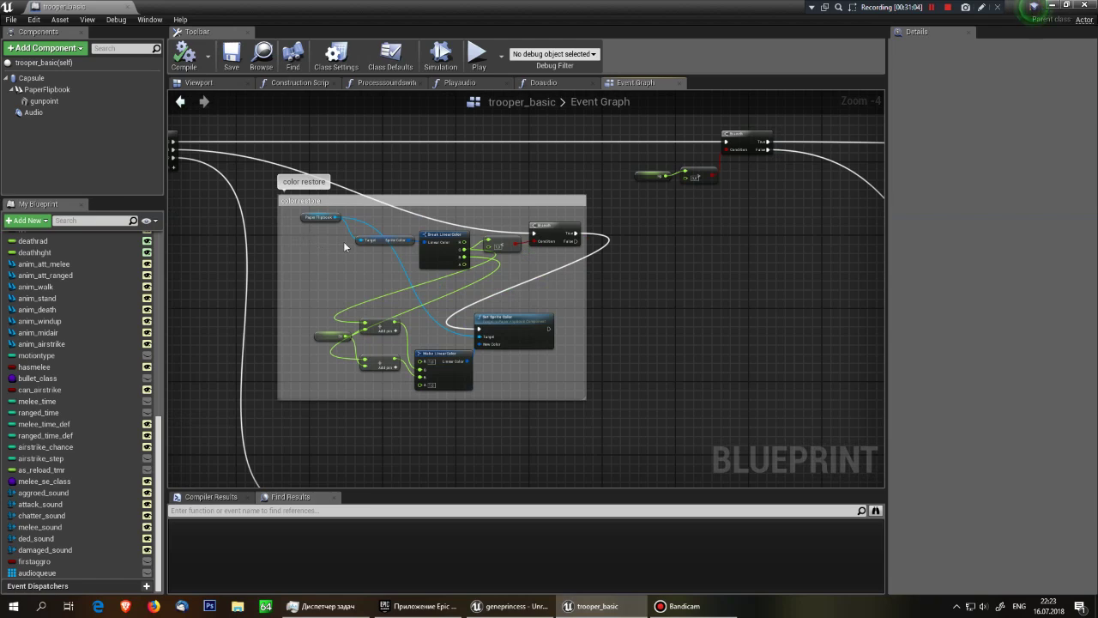
scroll(369, 266, "up", 2)
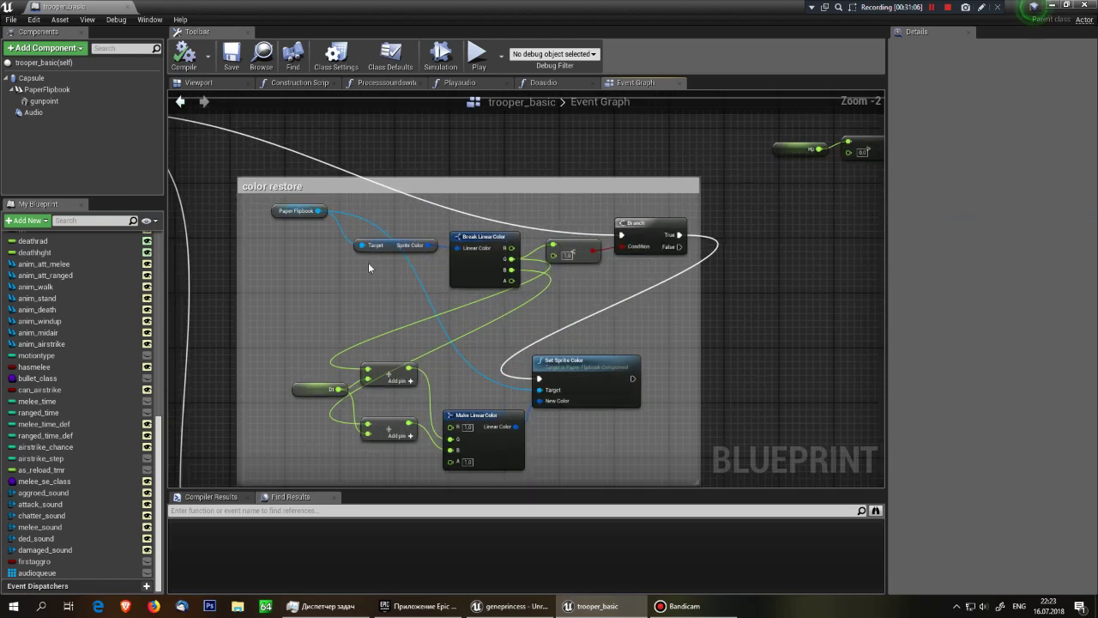
right_click_drag(369, 269, 351, 260)
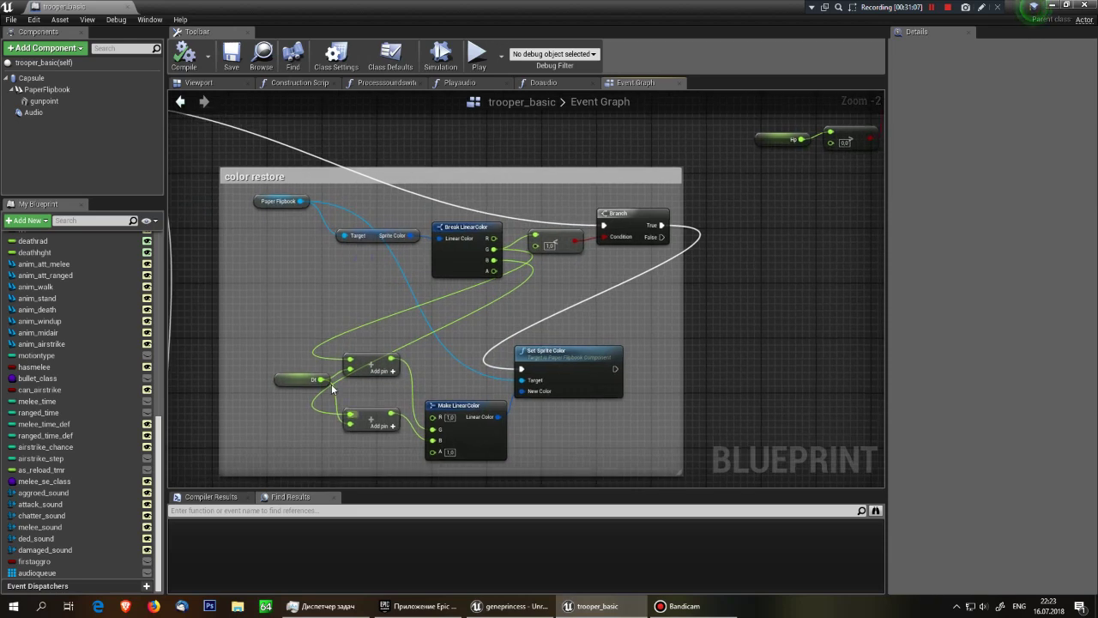
scroll(400, 225, "up", 2)
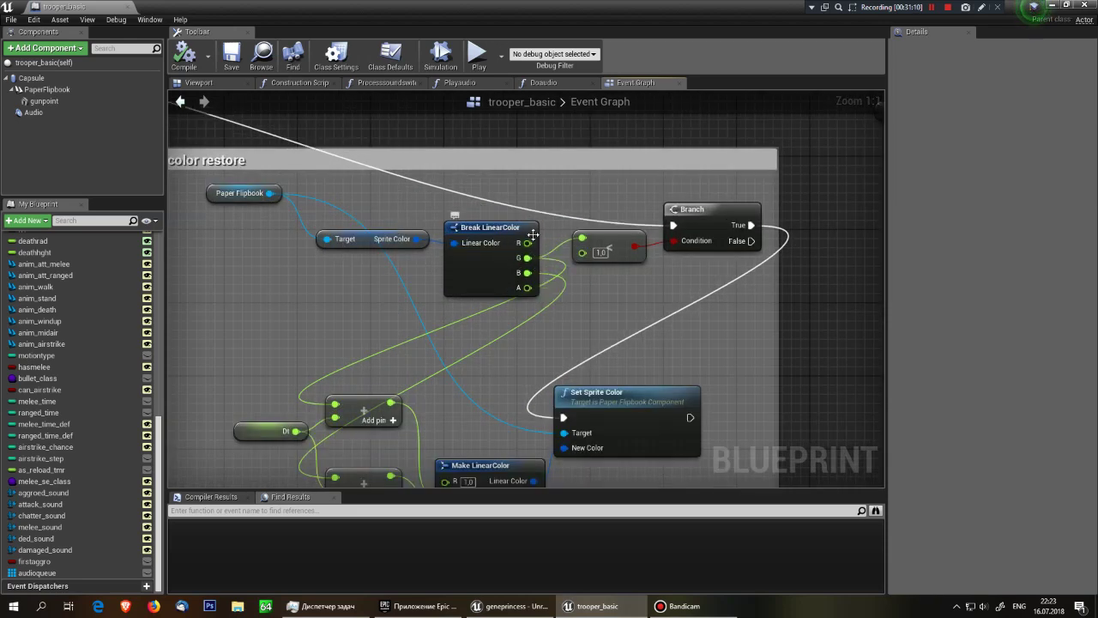
left_click_drag(655, 253, 674, 242)
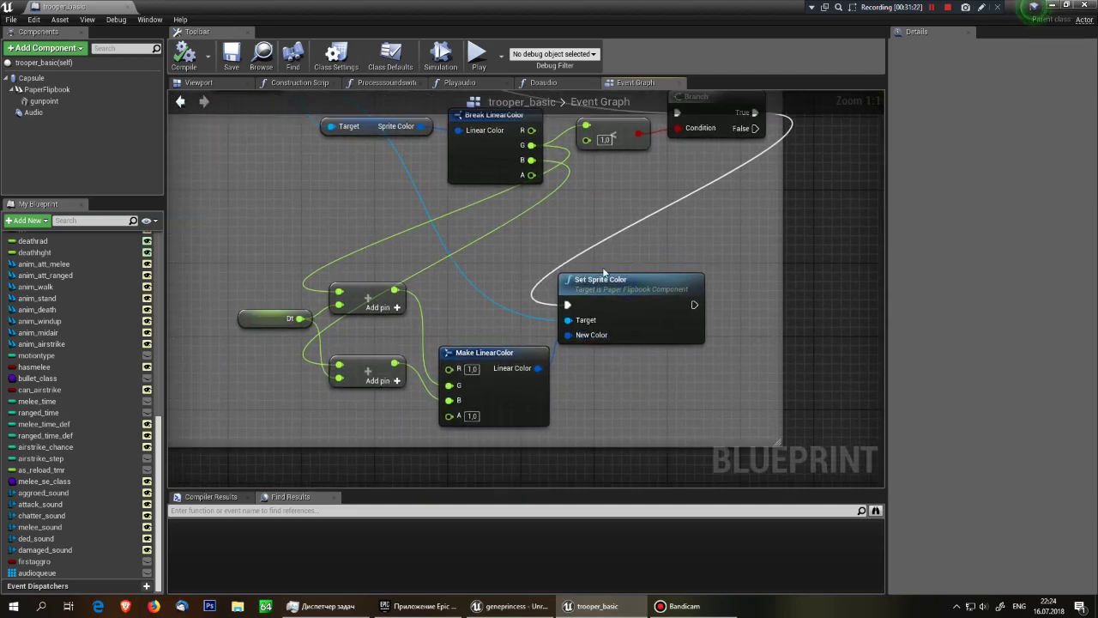
left_click(583, 280)
right_click_drag(494, 210, 479, 276)
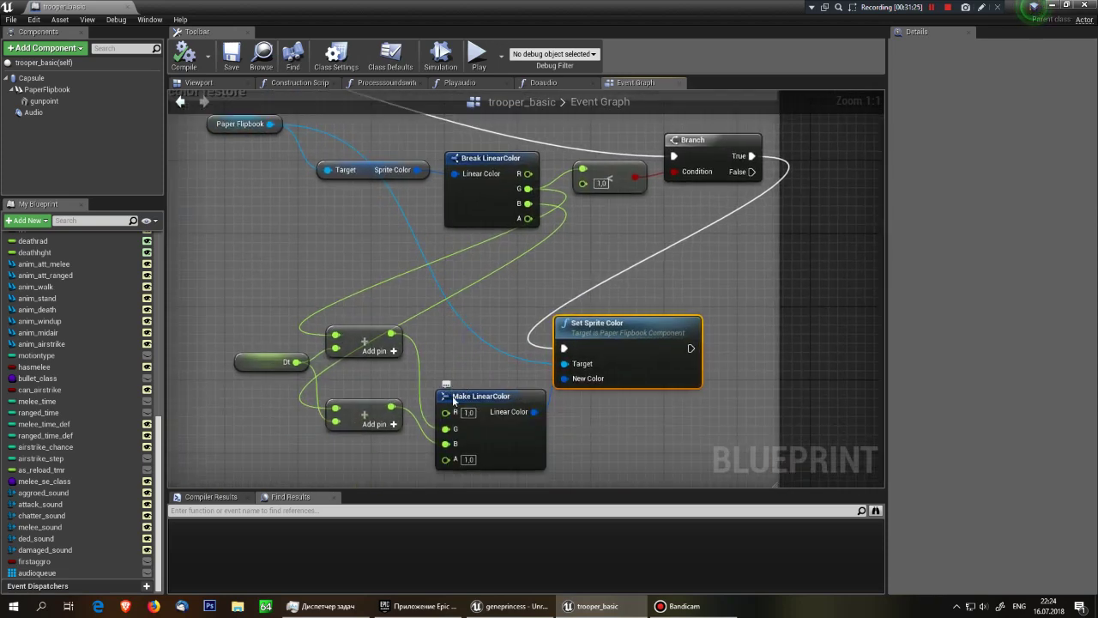
left_click_drag(565, 379, 611, 463)
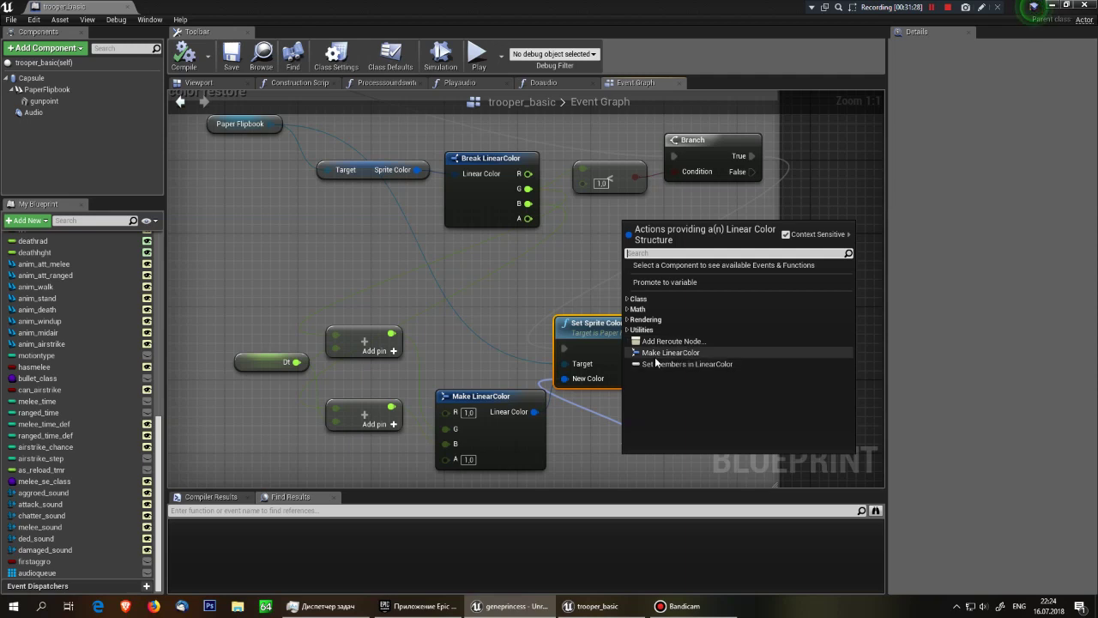
left_click(582, 463)
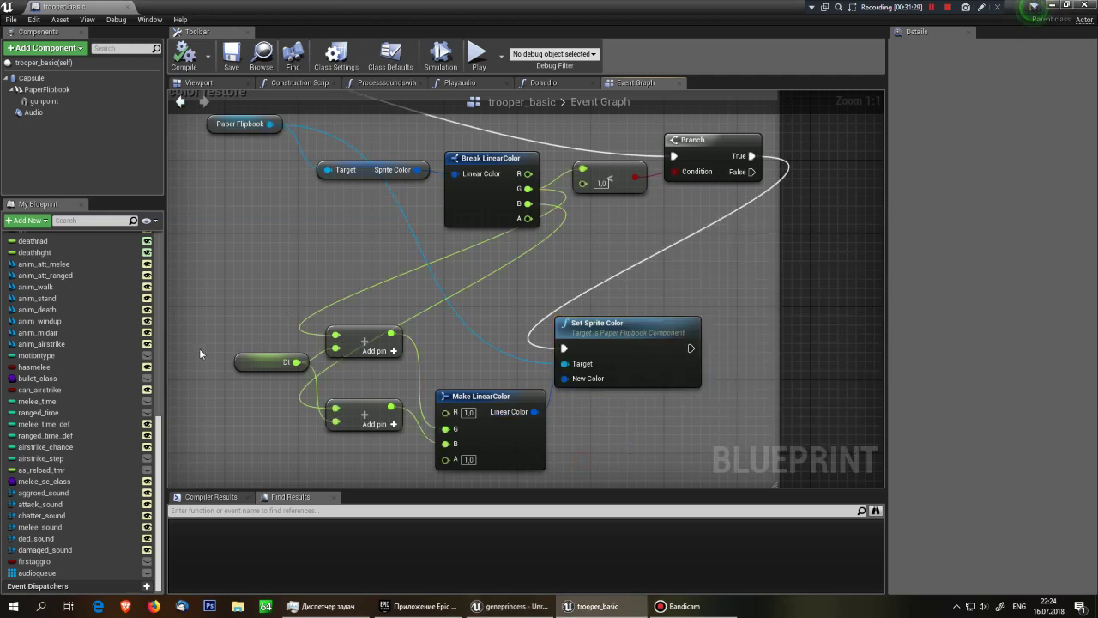
left_click(238, 361)
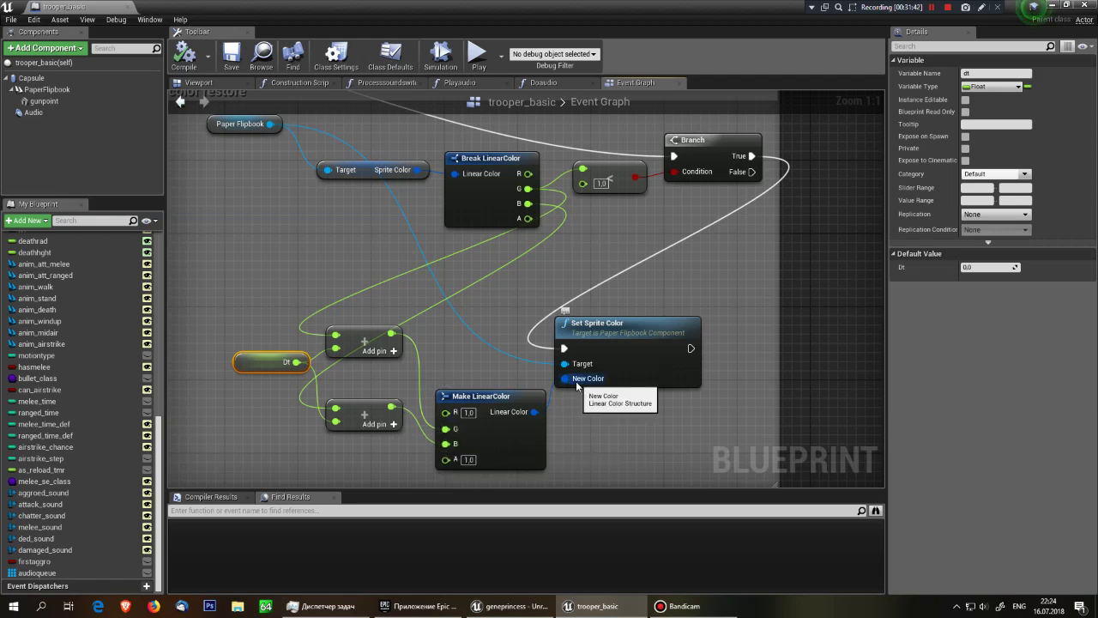
scroll(579, 377, "down", 2)
scroll(579, 378, "down", 2)
scroll(588, 364, "up", 4)
scroll(590, 357, "down", 4)
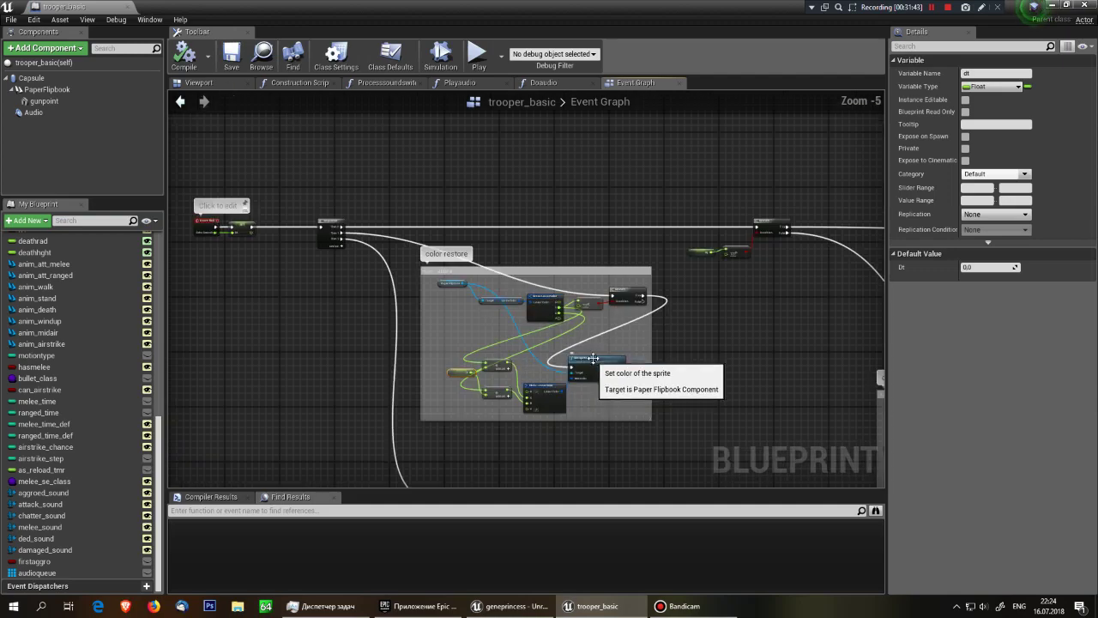
scroll(632, 381, "down", 2)
scroll(466, 246, "up", 2)
scroll(466, 245, "down", 2)
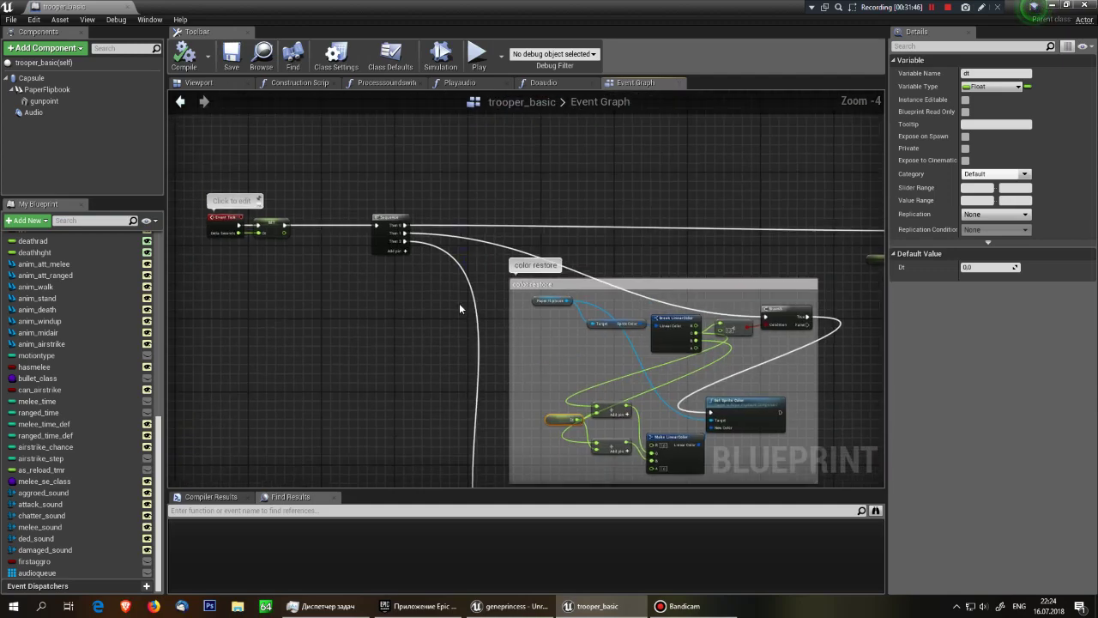
scroll(462, 307, "up", 2)
scroll(429, 311, "up", 3)
left_click_drag(554, 408, 579, 398)
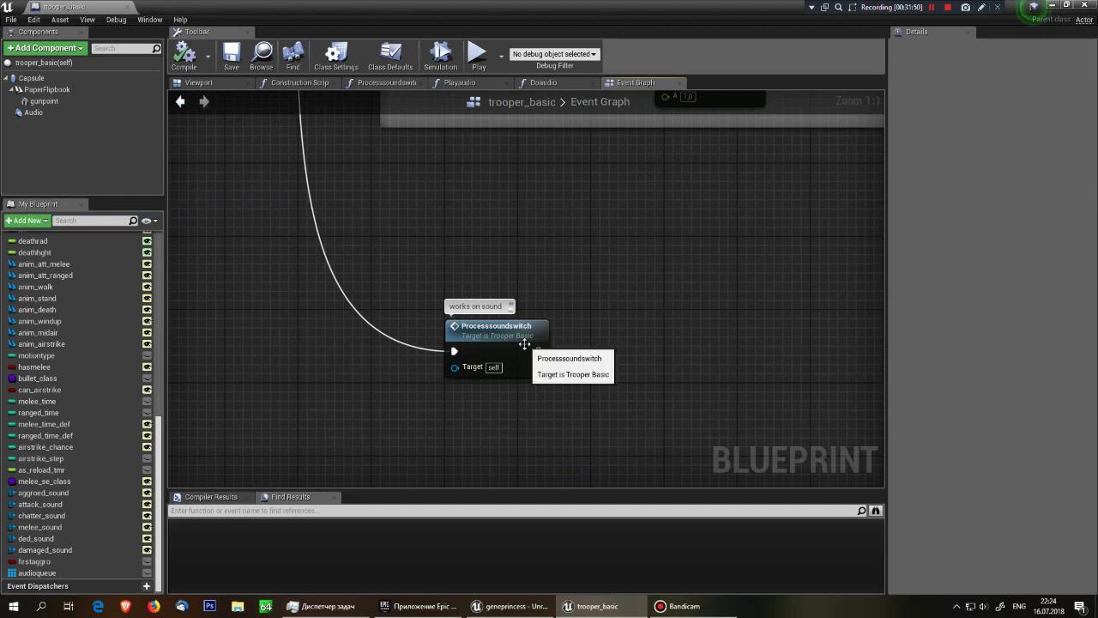
left_click(521, 342)
scroll(521, 342, "down", 12)
mouse_move(521, 342)
right_mouse_down()
mouse_move(453, 255)
mouse_move(505, 346)
right_mouse_up()
scroll(418, 196, "up", 4)
scroll(418, 196, "up", 3)
scroll(492, 290, "up", 4)
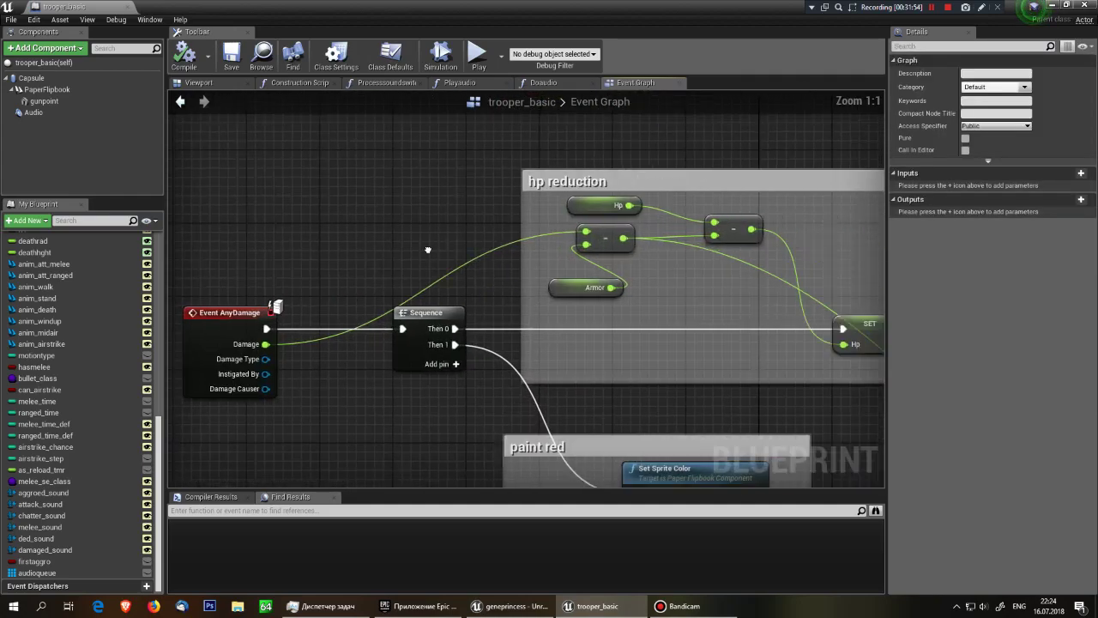
scroll(505, 346, "down", 3)
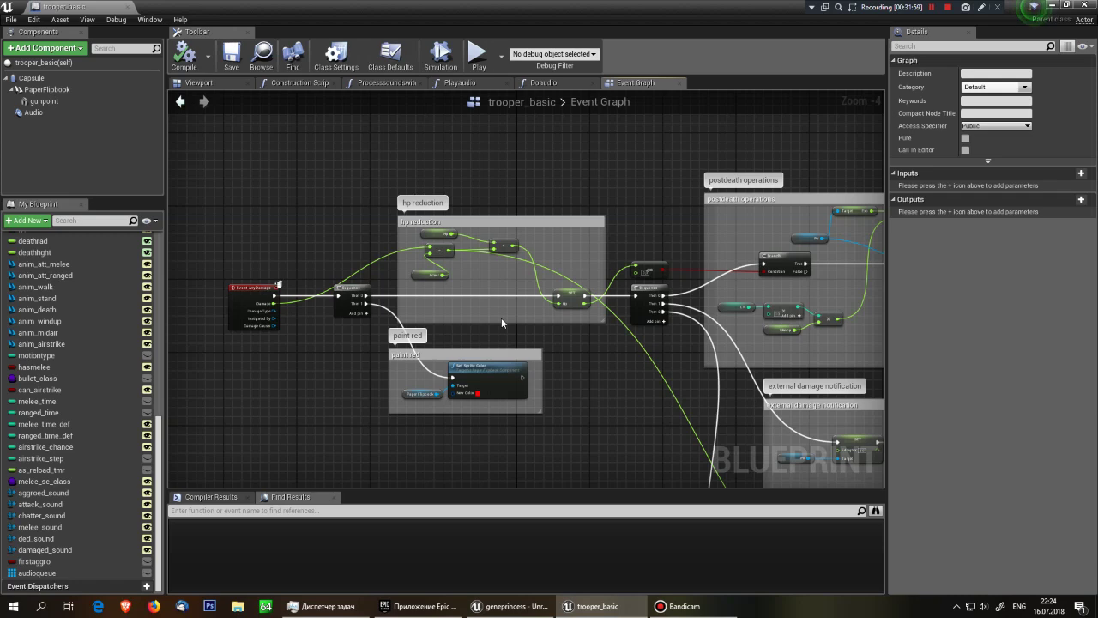
scroll(418, 279, "up", 3)
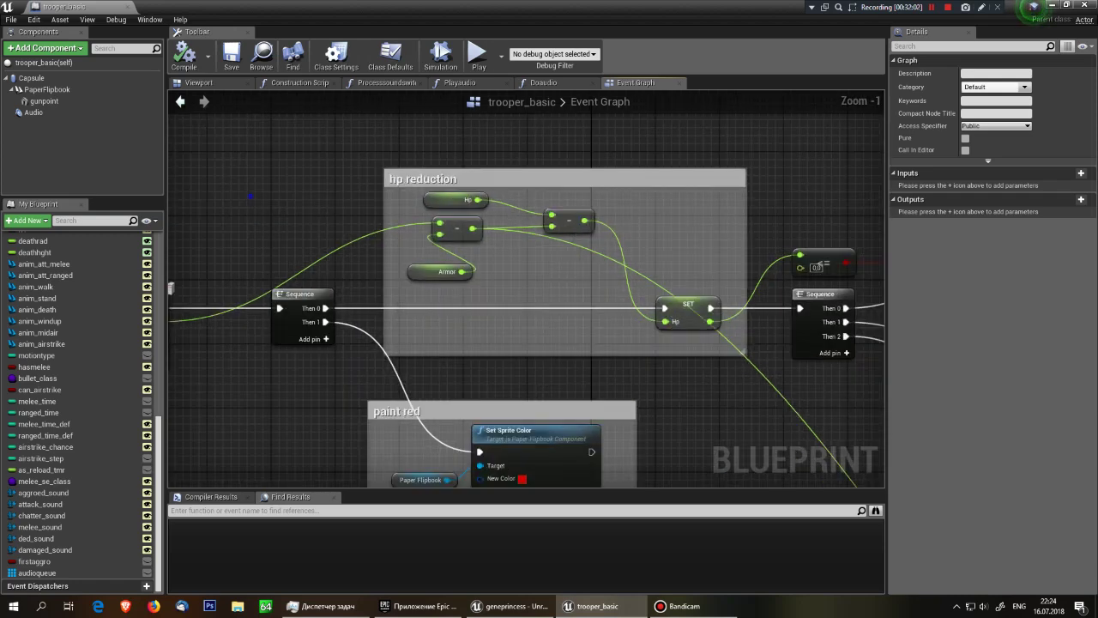
mouse_move(183, 265)
right_mouse_down()
mouse_move(249, 268)
mouse_move(297, 228)
mouse_move(303, 206)
right_mouse_up()
left_click(189, 307)
right_click(306, 210)
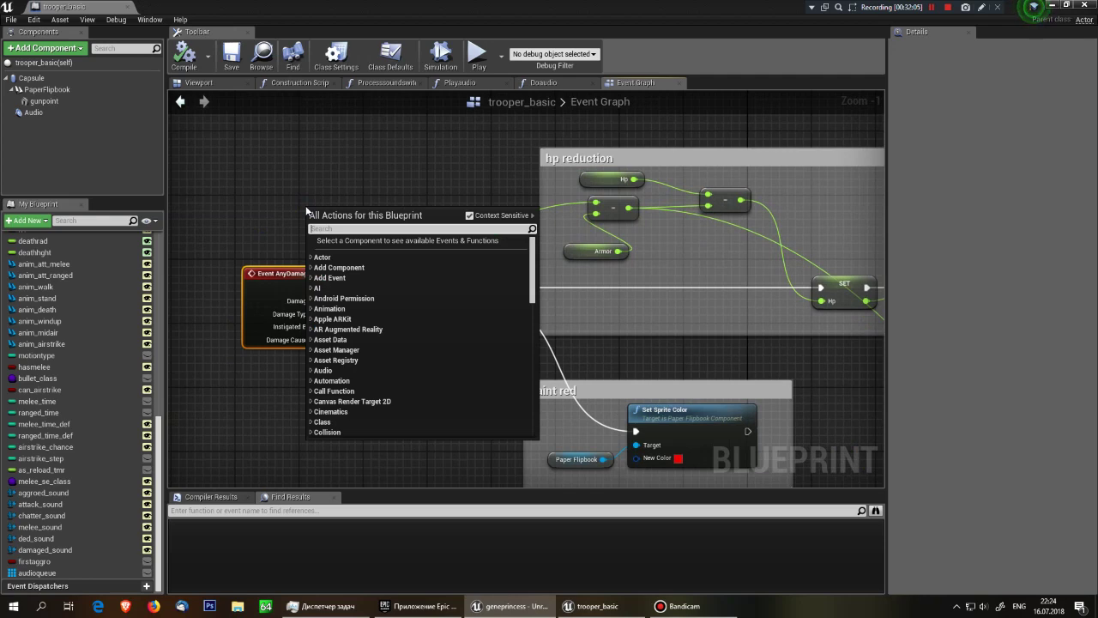
type("event sa")
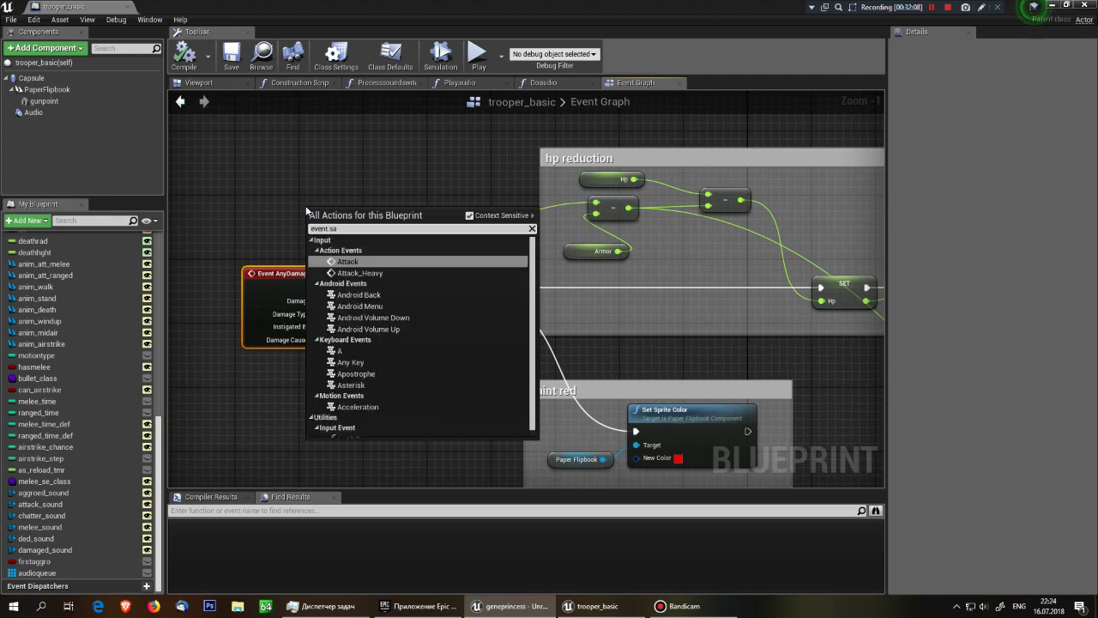
key("BackSpace")
key("BackSpace")
type("any")
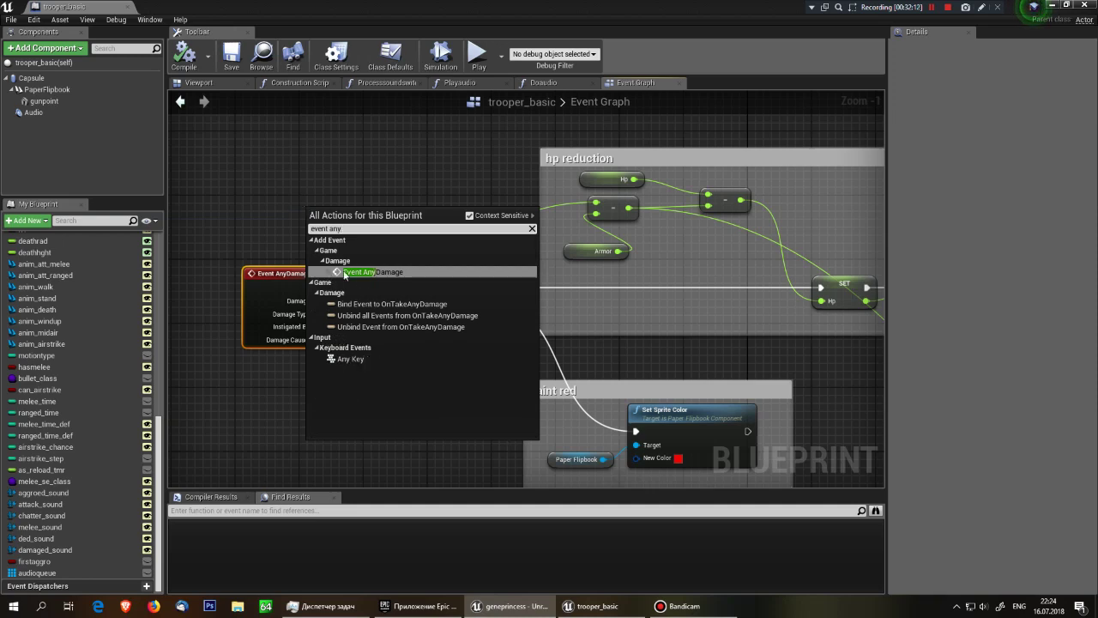
key("Return")
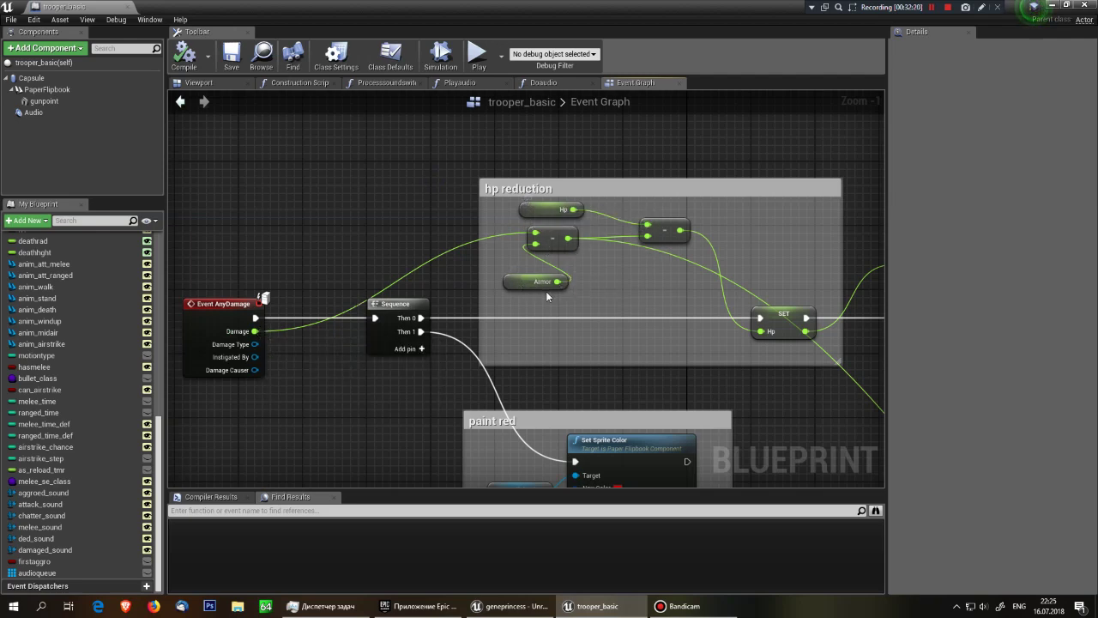
right_click_drag(546, 291, 497, 315)
left_click_drag(616, 254, 616, 247)
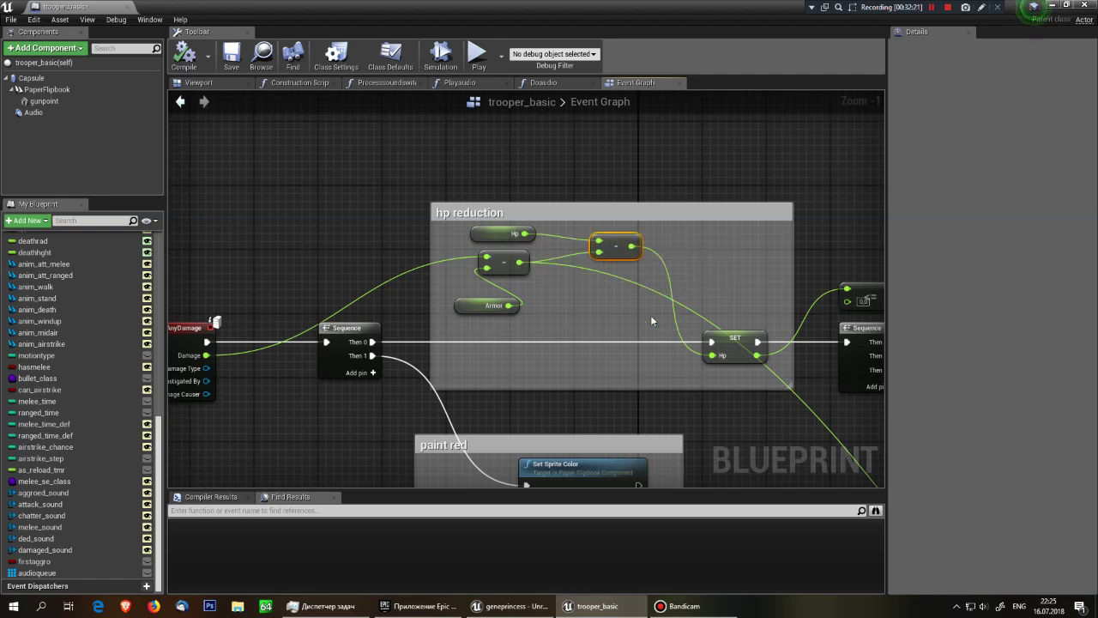
right_click_drag(853, 342, 644, 326)
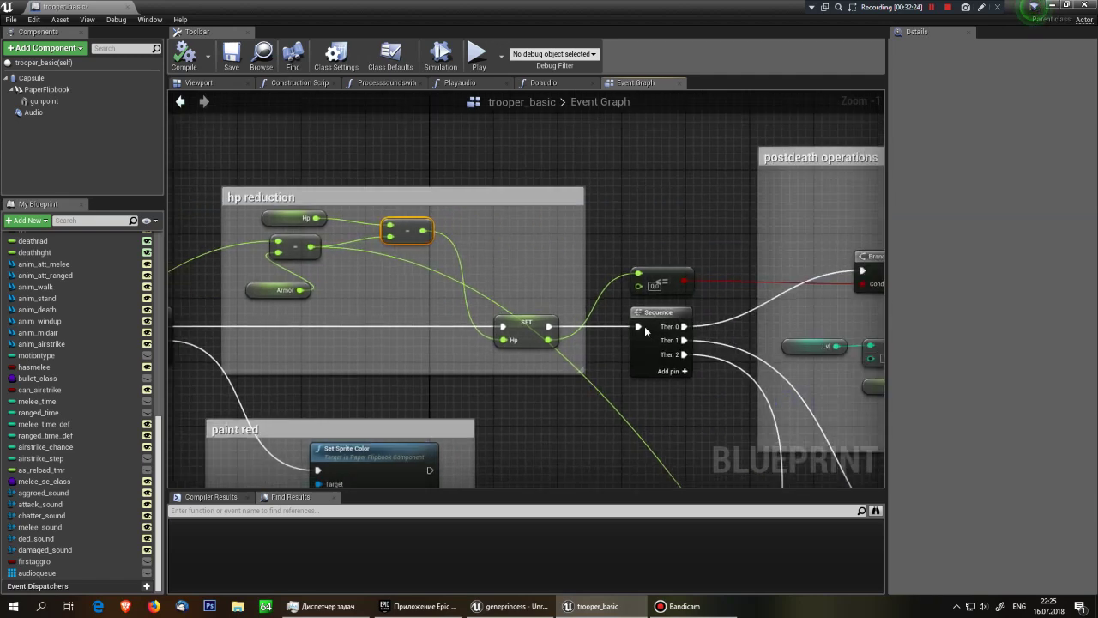
right_click_drag(743, 302, 471, 304)
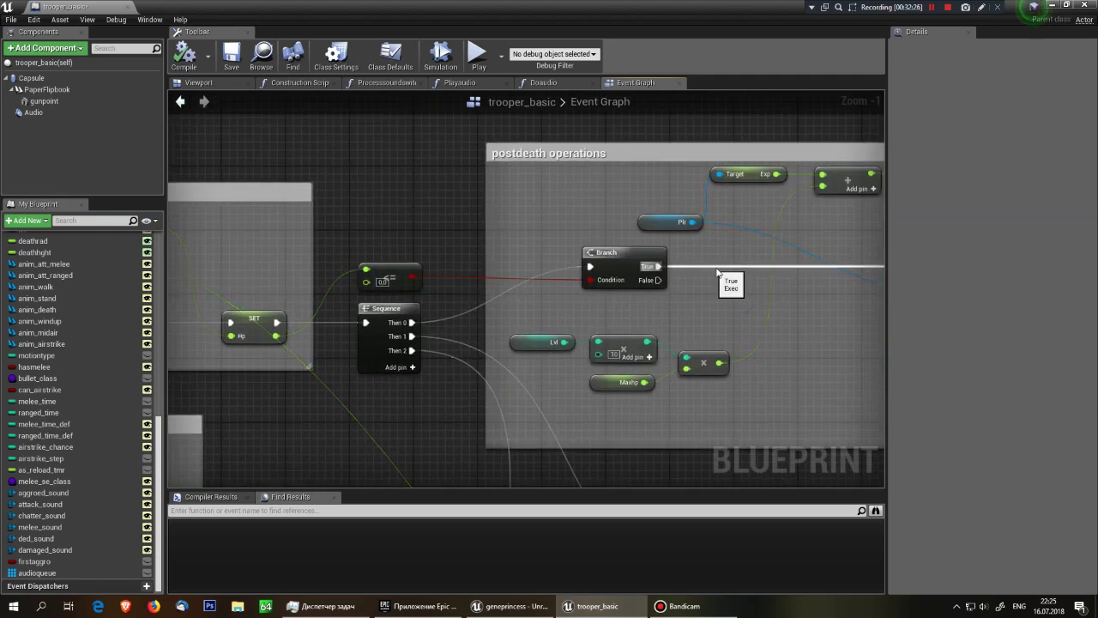
right_click_drag(711, 266, 372, 319)
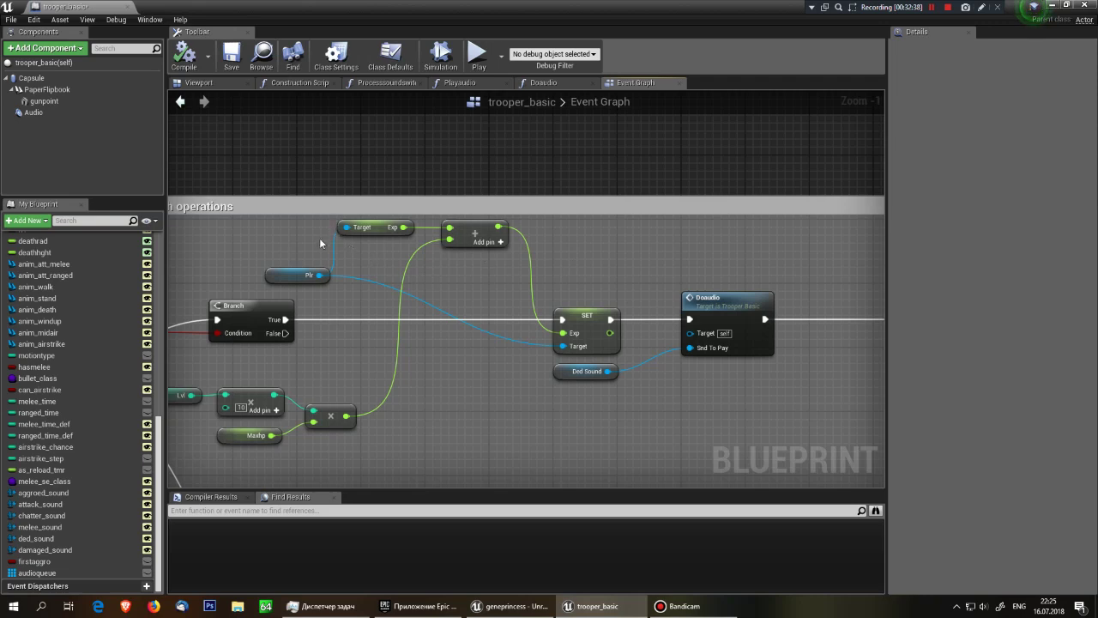
mouse_move(298, 221)
left_mouse_down()
mouse_move(614, 292)
mouse_move(262, 260)
left_mouse_up()
left_click_drag(261, 260, 365, 274)
right_click_drag(641, 276, 614, 266)
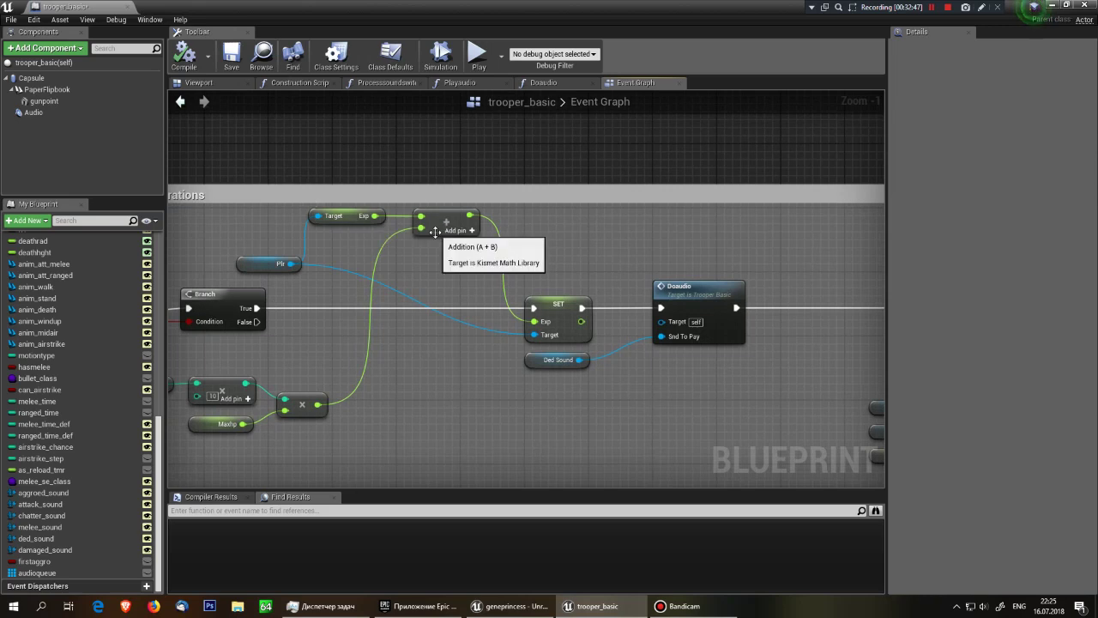
right_click_drag(311, 333, 502, 297)
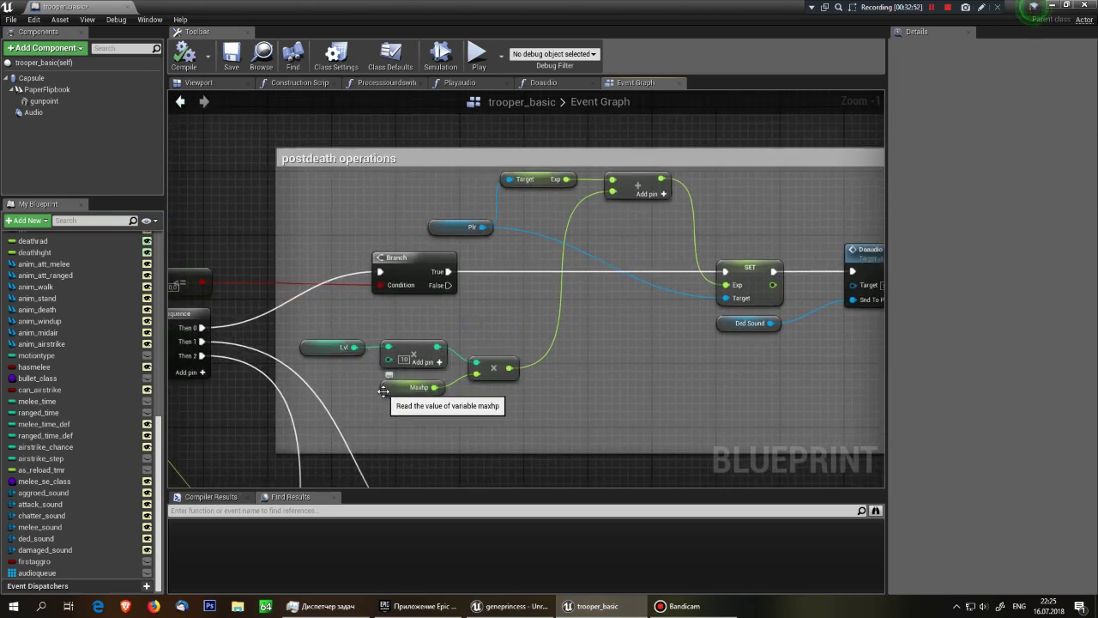
right_click_drag(625, 297, 303, 337)
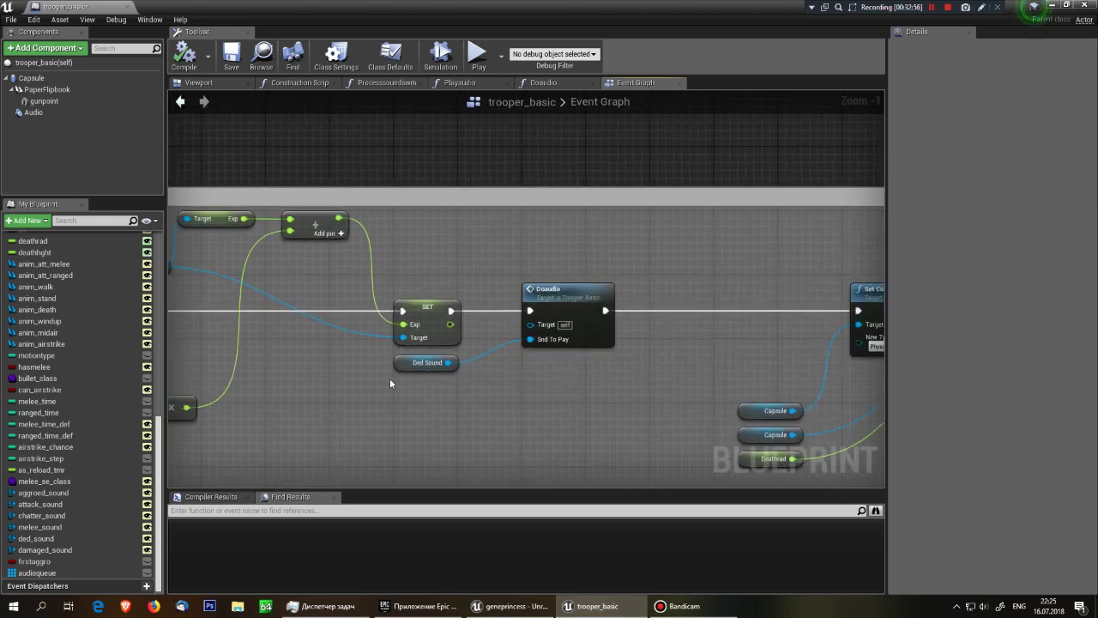
mouse_move(592, 369)
right_mouse_down()
mouse_move(399, 327)
mouse_move(299, 288)
right_mouse_up()
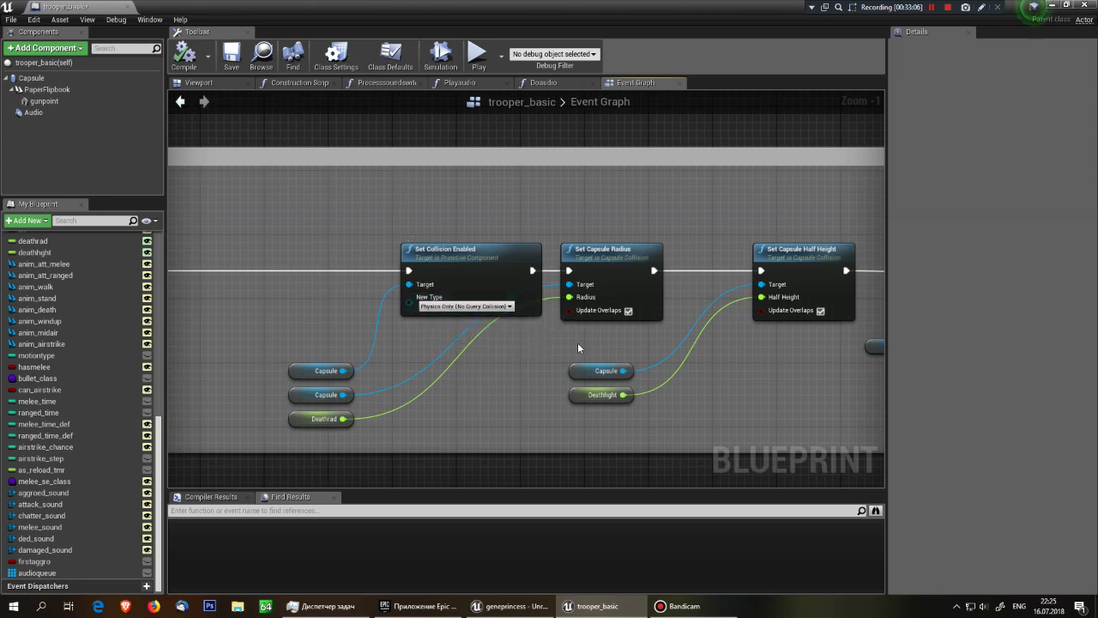
right_click_drag(577, 347, 550, 316)
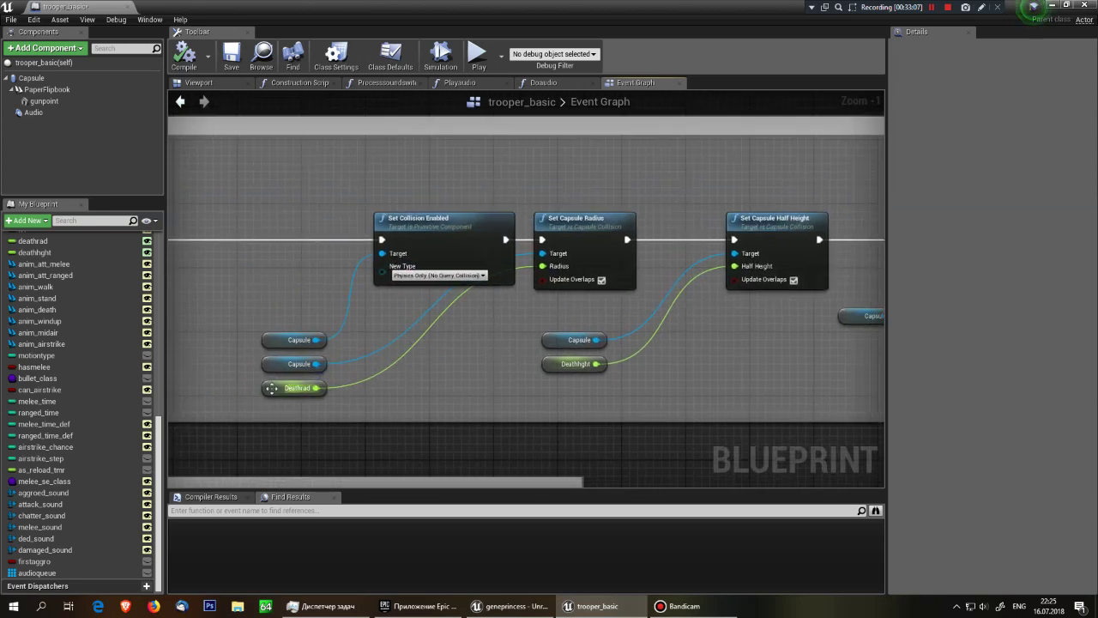
left_click(292, 388)
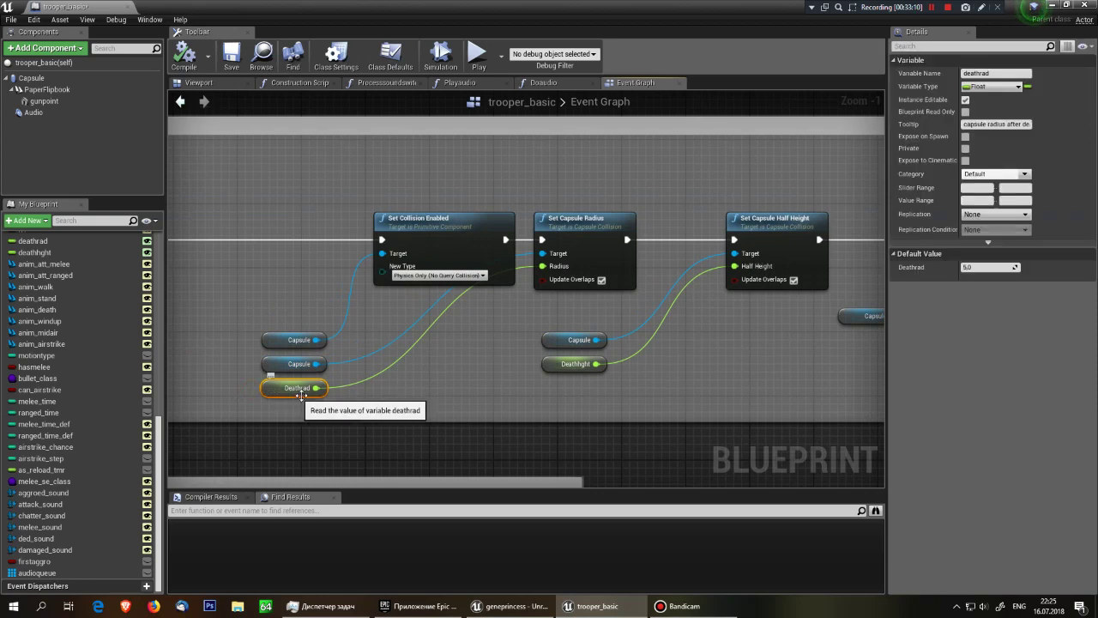
right_click_drag(438, 355, 584, 267)
left_click_drag(348, 408, 365, 357)
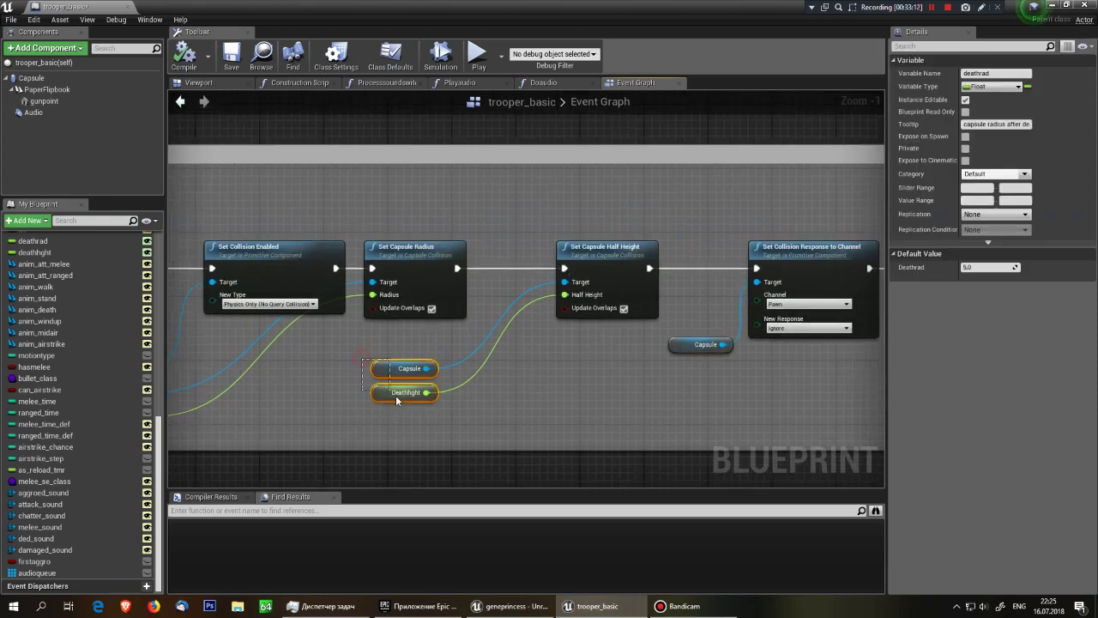
right_click_drag(477, 302, 170, 308)
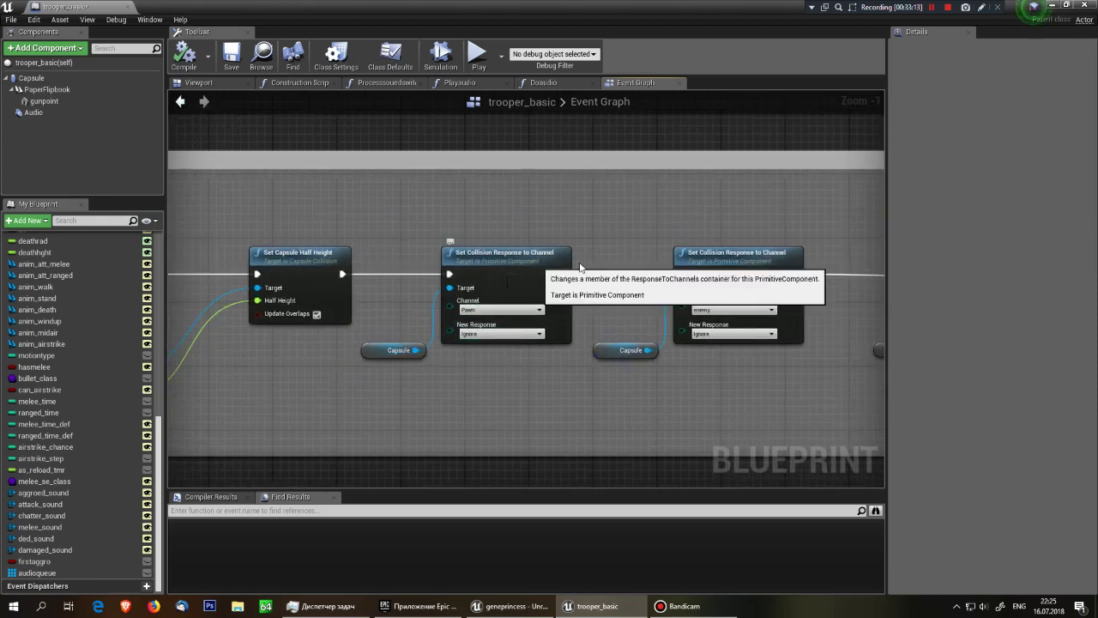
left_click(477, 296)
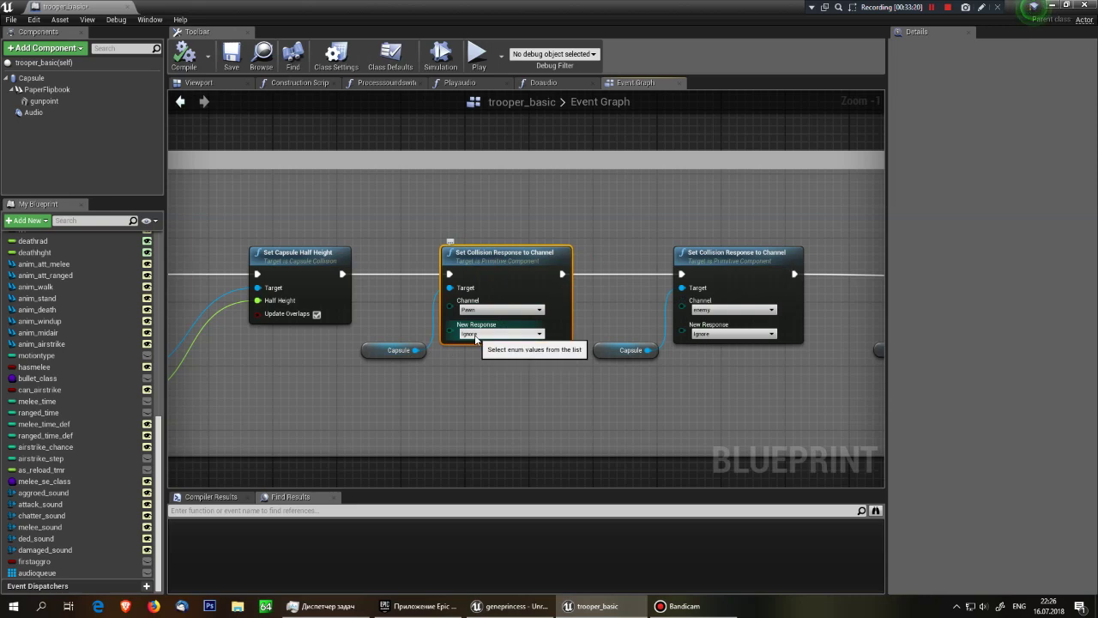
right_click_drag(537, 372, 355, 386)
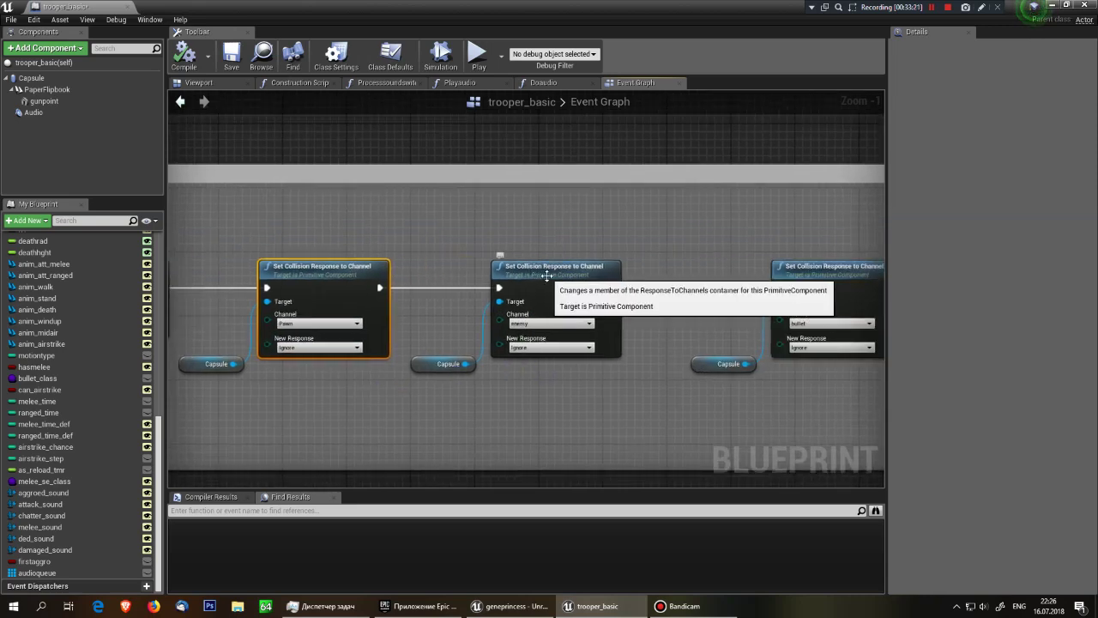
left_click(547, 275)
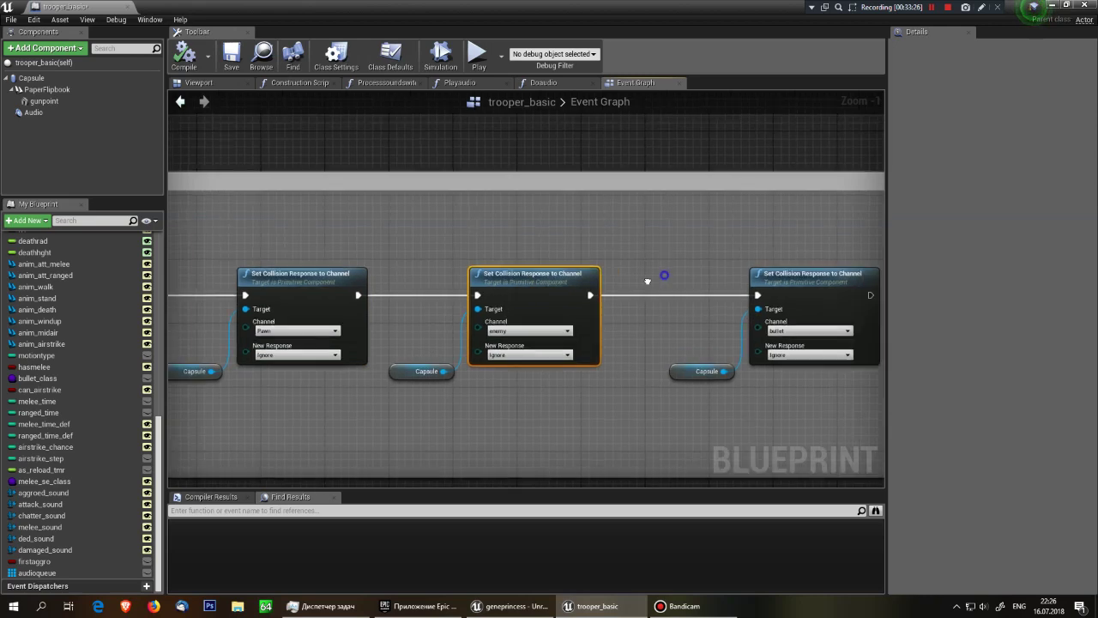
right_click_drag(656, 278, 394, 336)
scroll(501, 431, "up", 1)
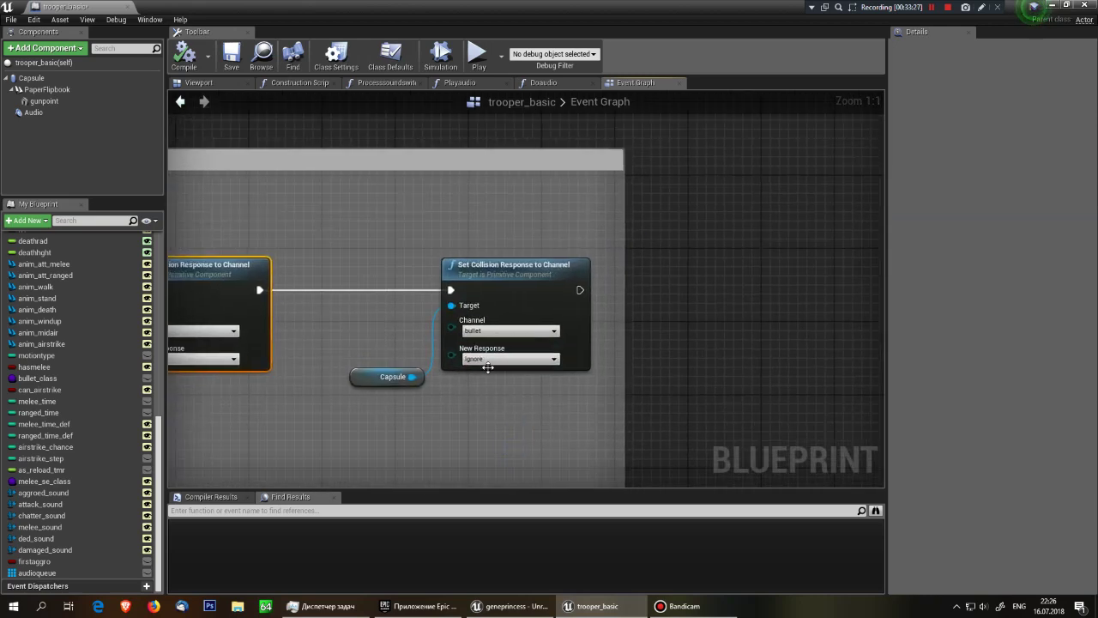
left_click(501, 334)
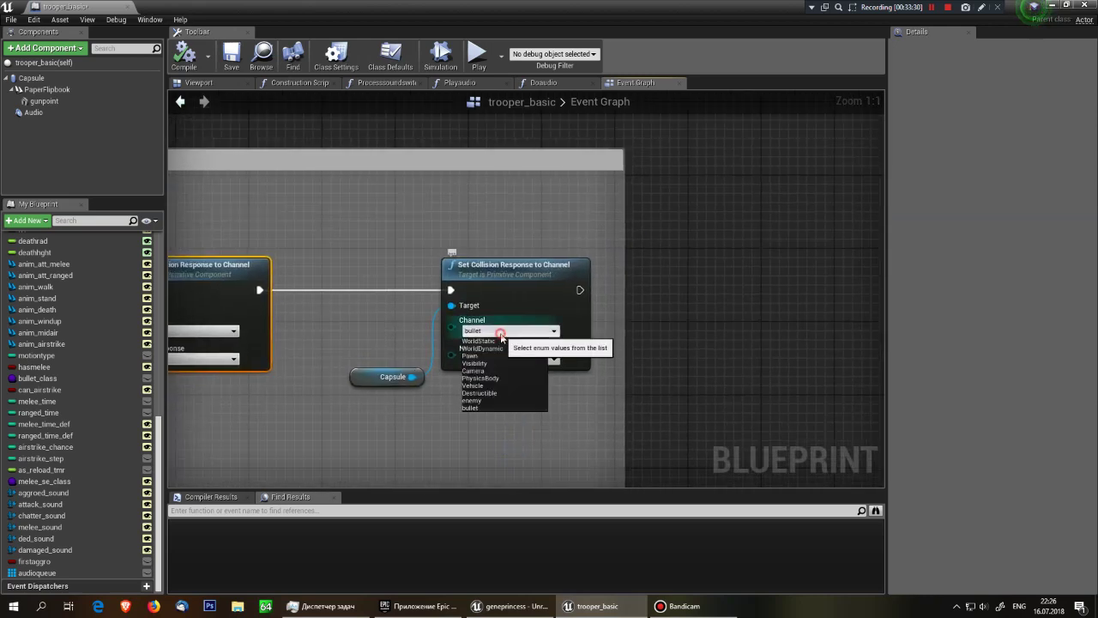
left_click(339, 324)
scroll(366, 327, "down", 1)
scroll(404, 339, "down", 3)
scroll(440, 349, "down", 1)
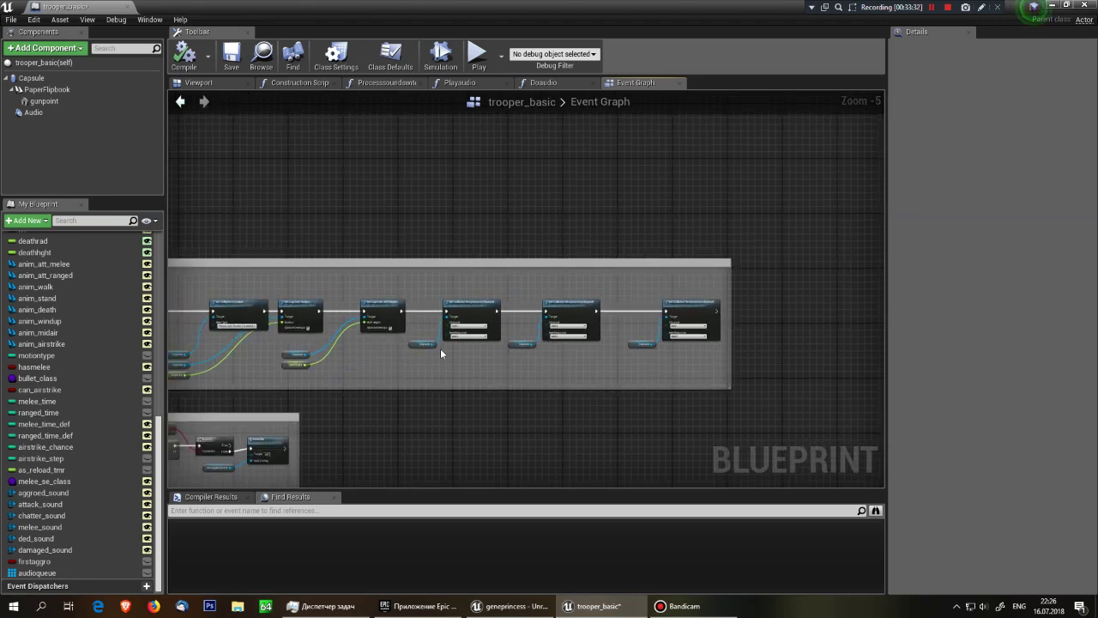
right_click_drag(376, 343, 420, 408)
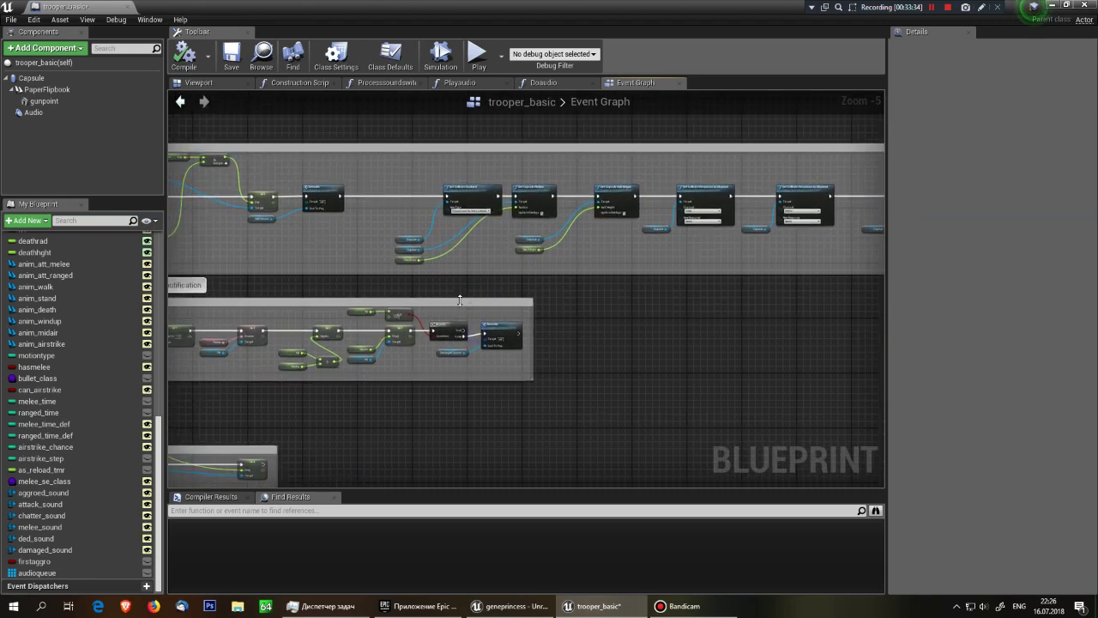
scroll(449, 389, "up", 2)
scroll(398, 302, "up", 2)
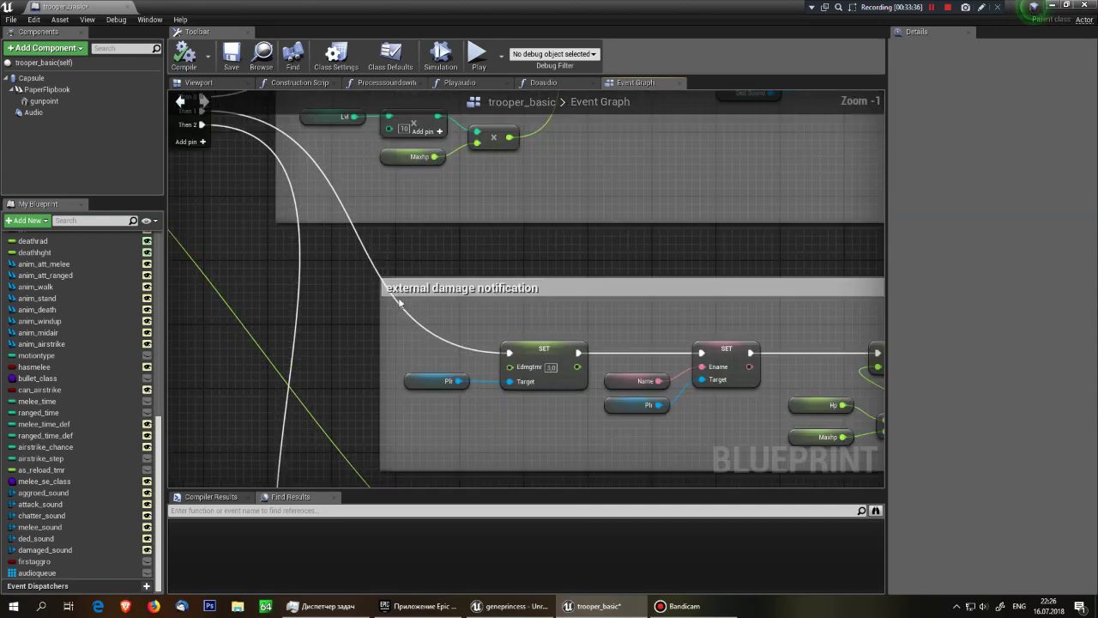
scroll(474, 307, "down", 1)
scroll(615, 321, "down", 1)
right_click_drag(615, 321, 377, 242)
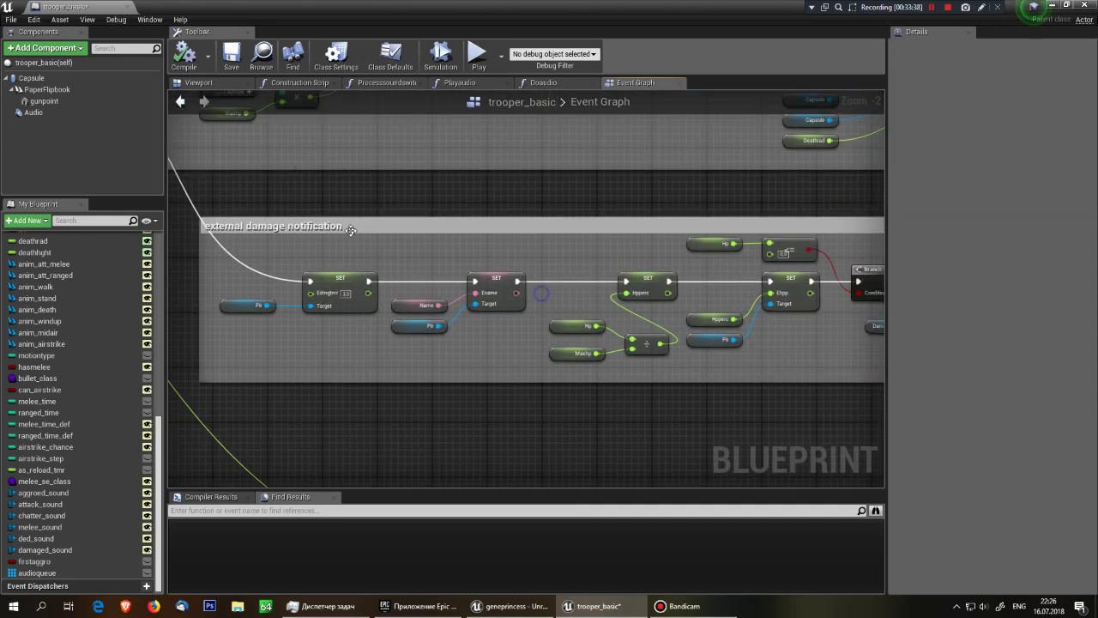
right_click_drag(411, 338, 254, 358)
scroll(432, 335, "down", 2)
scroll(365, 351, "up", 2)
scroll(254, 358, "down", 1)
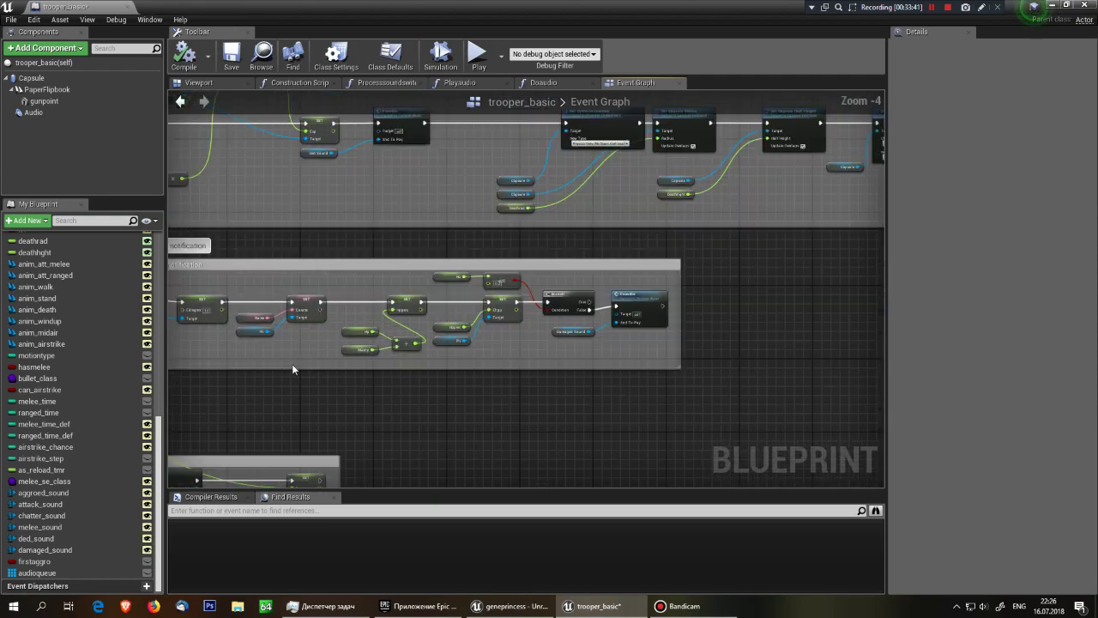
scroll(371, 356, "up", 3)
scroll(305, 364, "up", 2)
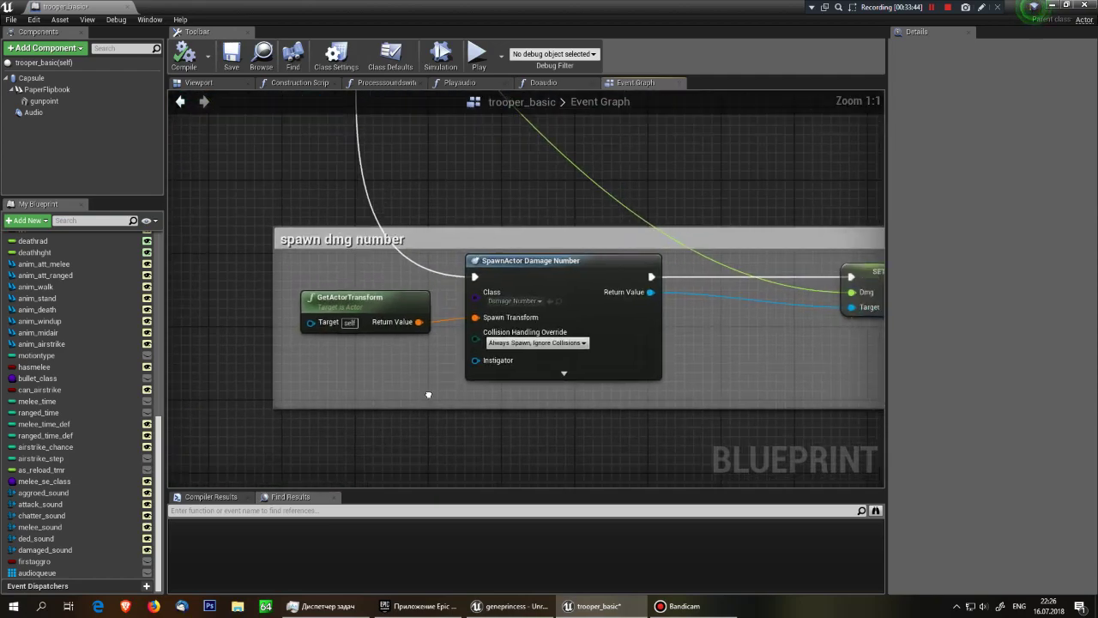
scroll(246, 354, "down", 4)
mouse_move(246, 354)
right_mouse_down()
mouse_move(375, 292)
mouse_move(427, 322)
mouse_move(718, 168)
right_mouse_up()
scroll(459, 307, "up", 1)
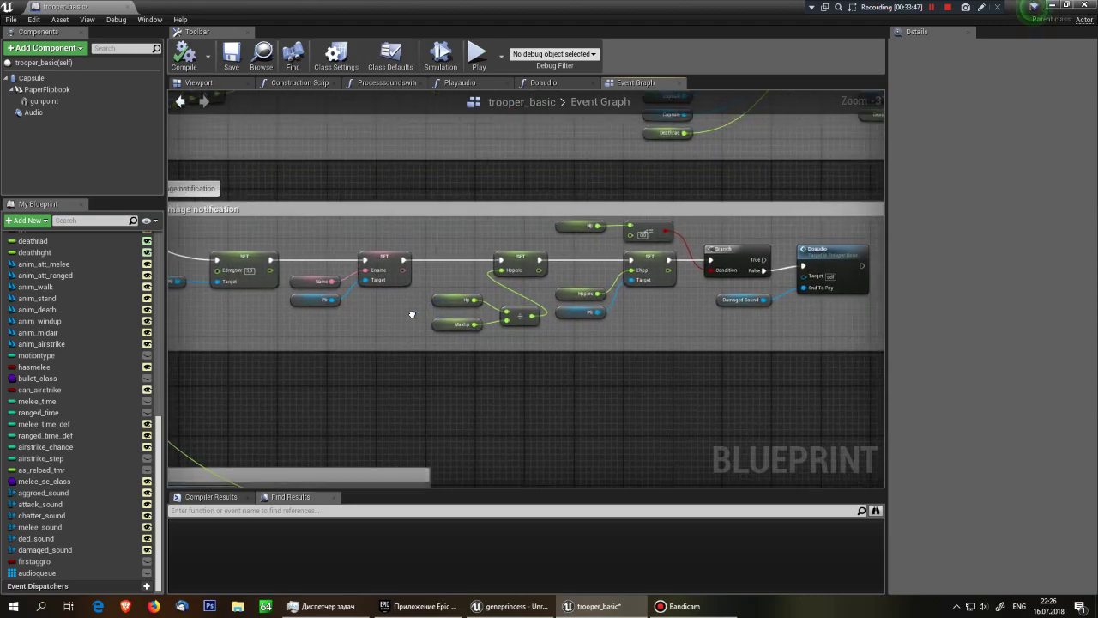
scroll(420, 343, "up", 1)
right_click_drag(421, 343, 365, 346)
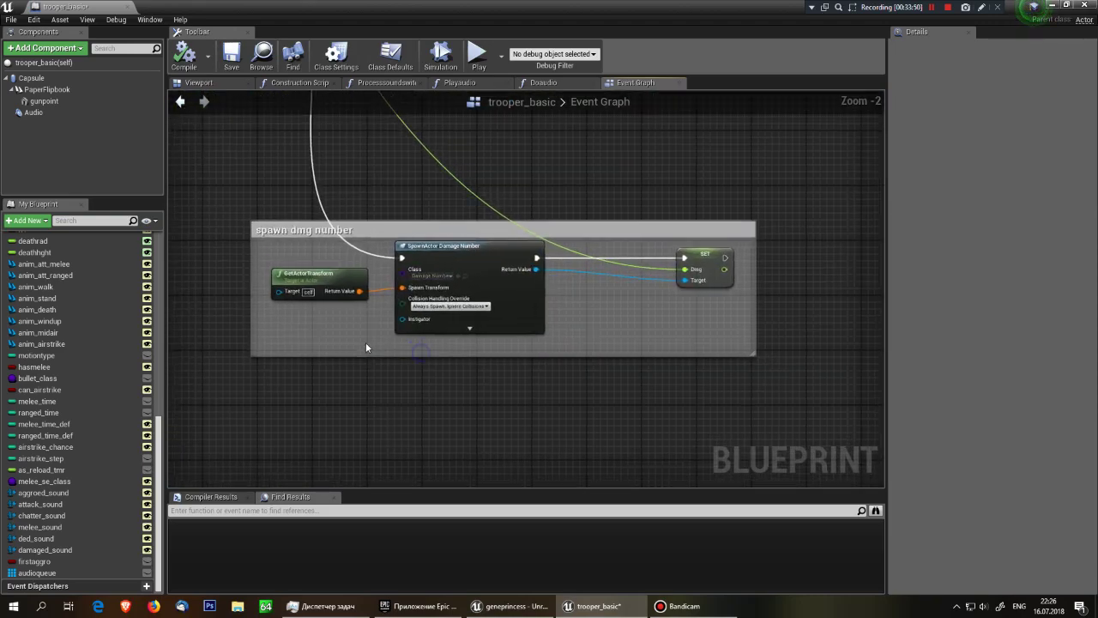
scroll(366, 345, "up", 1)
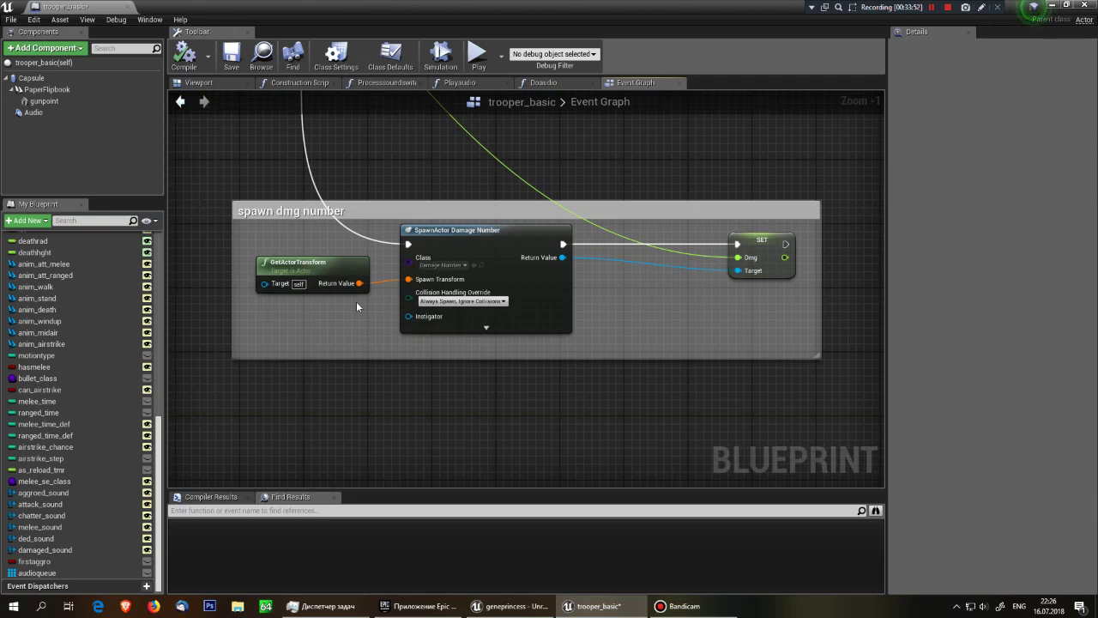
scroll(369, 340, "up", 1)
right_click_drag(370, 343, 336, 350)
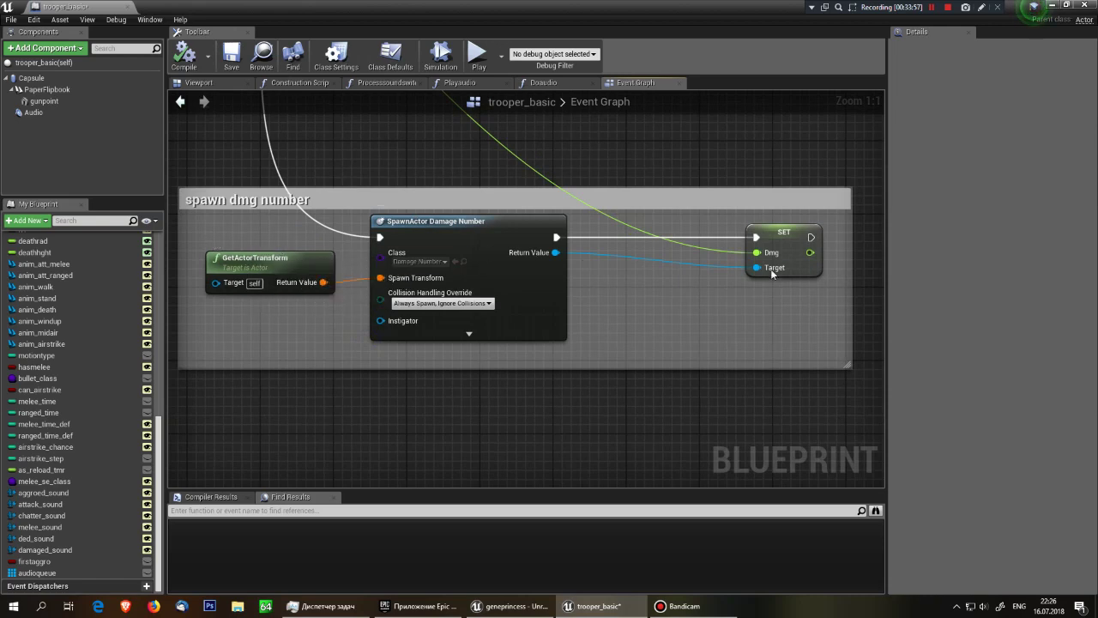
scroll(670, 317, "down", 2)
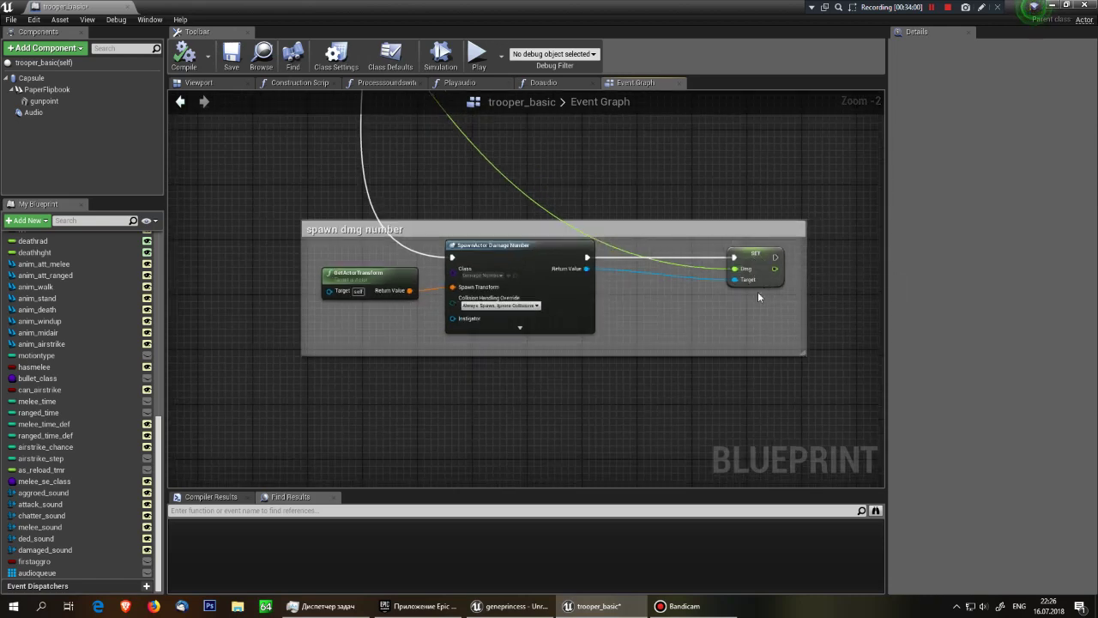
scroll(695, 293, "down", 3)
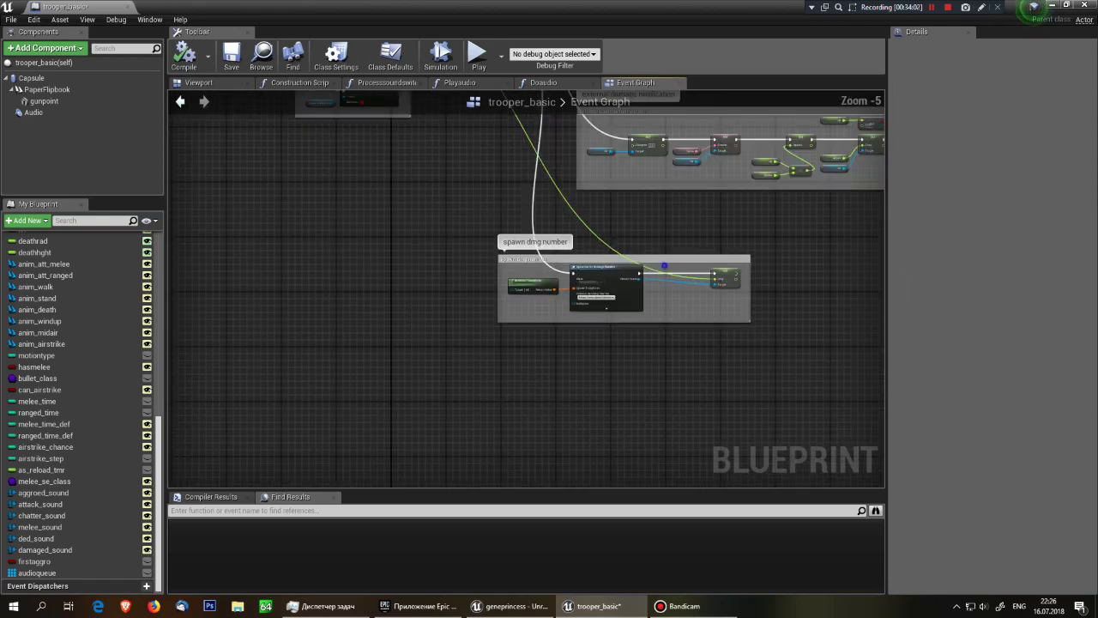
right_click_drag(587, 307, 510, 386)
scroll(511, 386, "up", 4)
scroll(511, 386, "up", 1)
right_click_drag(569, 343, 417, 343)
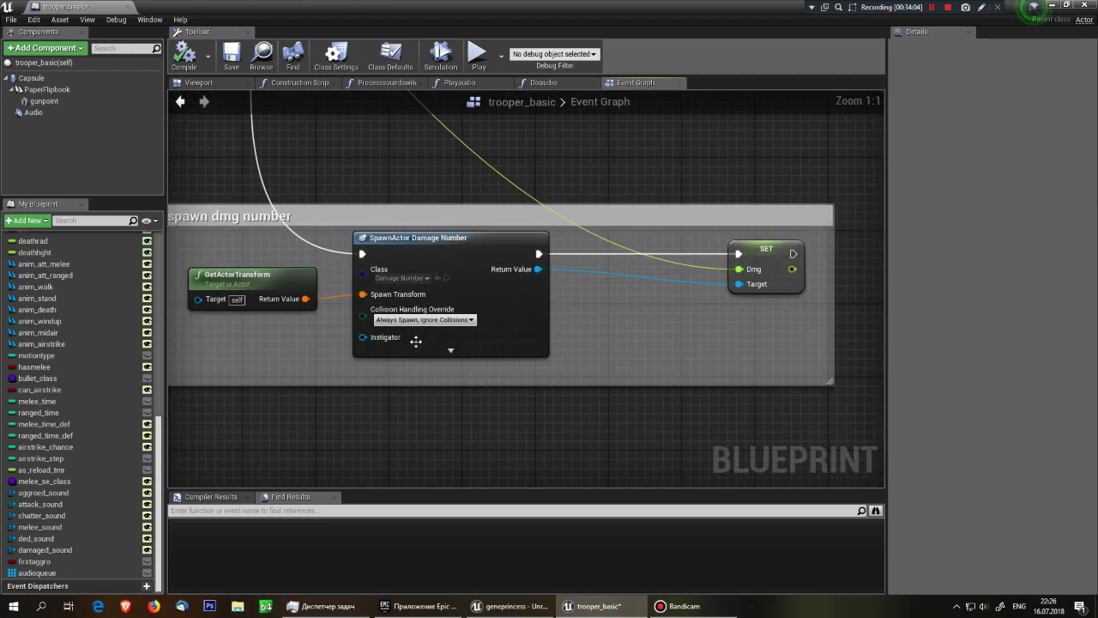
scroll(417, 343, "down", 4)
scroll(395, 301, "down", 4)
scroll(374, 265, "down", 4)
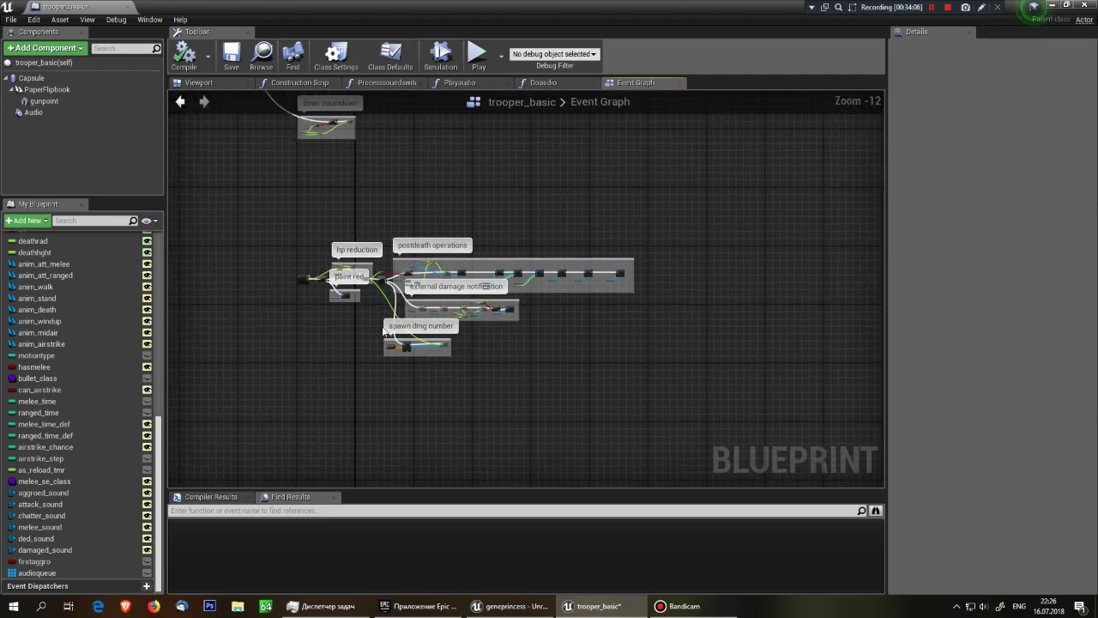
right_click_drag(374, 263, 345, 280)
scroll(522, 301, "up", 1)
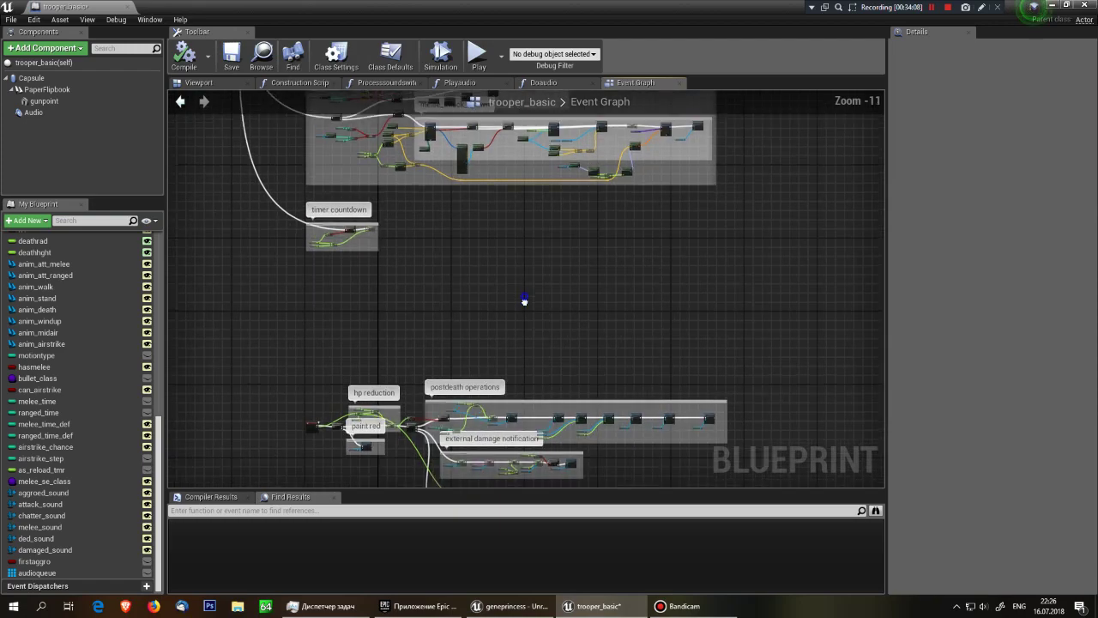
mouse_move(522, 302)
right_mouse_down()
mouse_move(566, 298)
mouse_move(721, 343)
right_mouse_up()
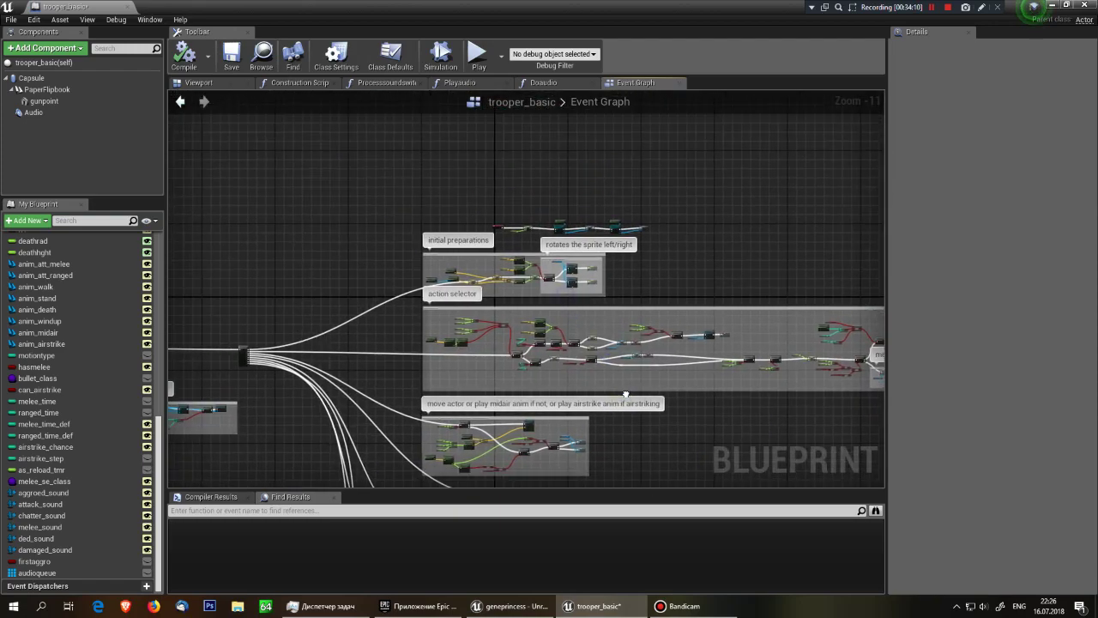
right_click_drag(525, 300, 515, 271)
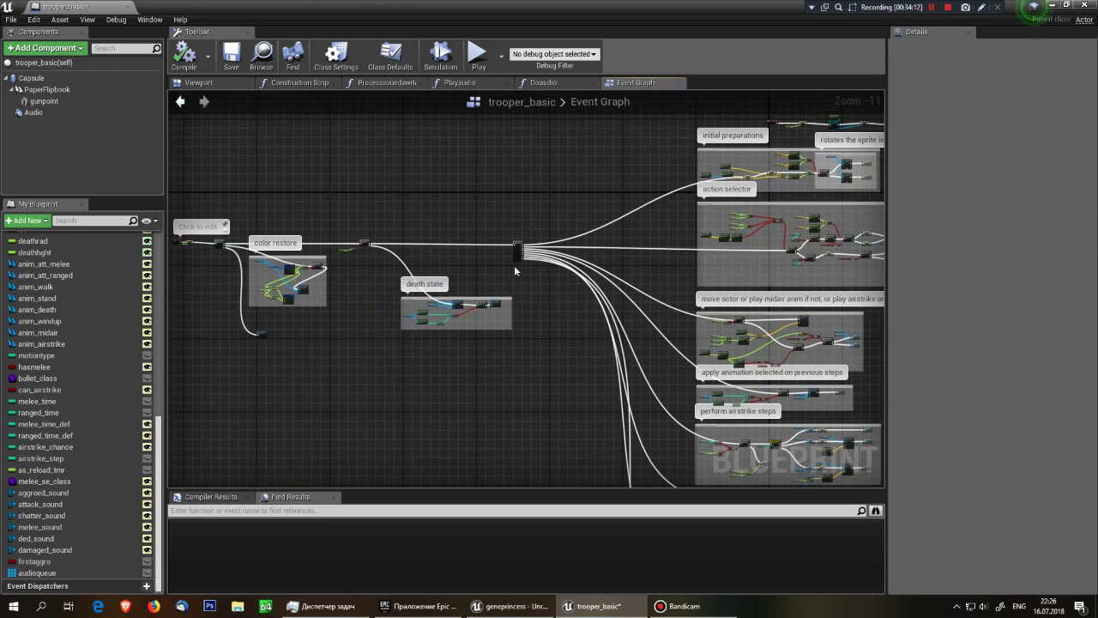
scroll(67, 287, "up", 5)
scroll(67, 287, "up", 5)
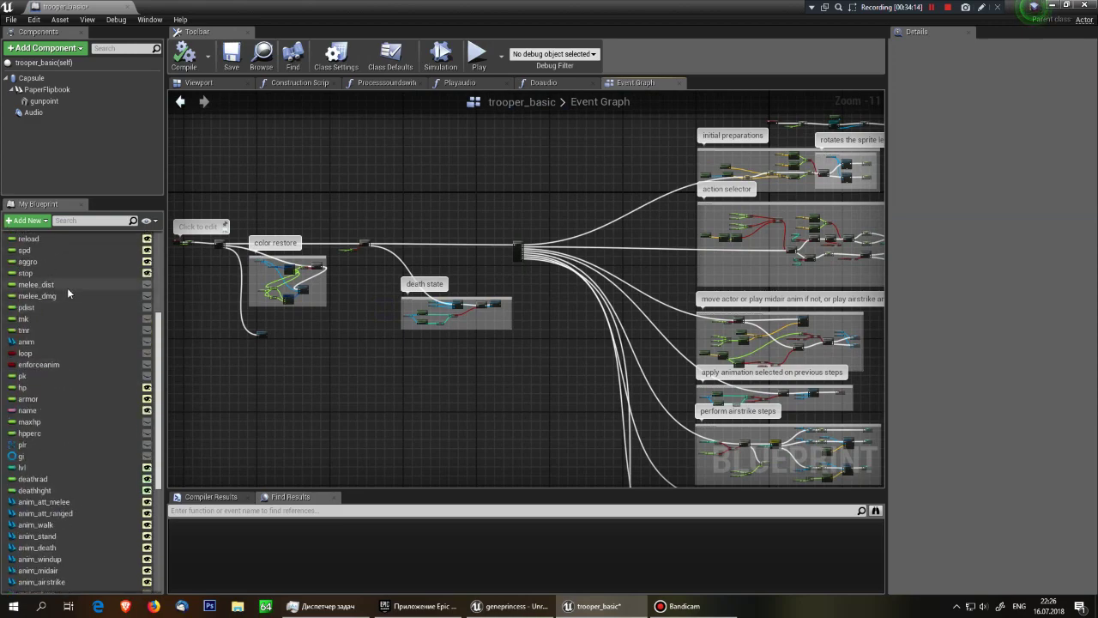
scroll(67, 288, "up", 5)
- Open the Doaudio function and inspect its Audioqueue variable, snd_to_pay input and Print String node
double_click(31, 323)
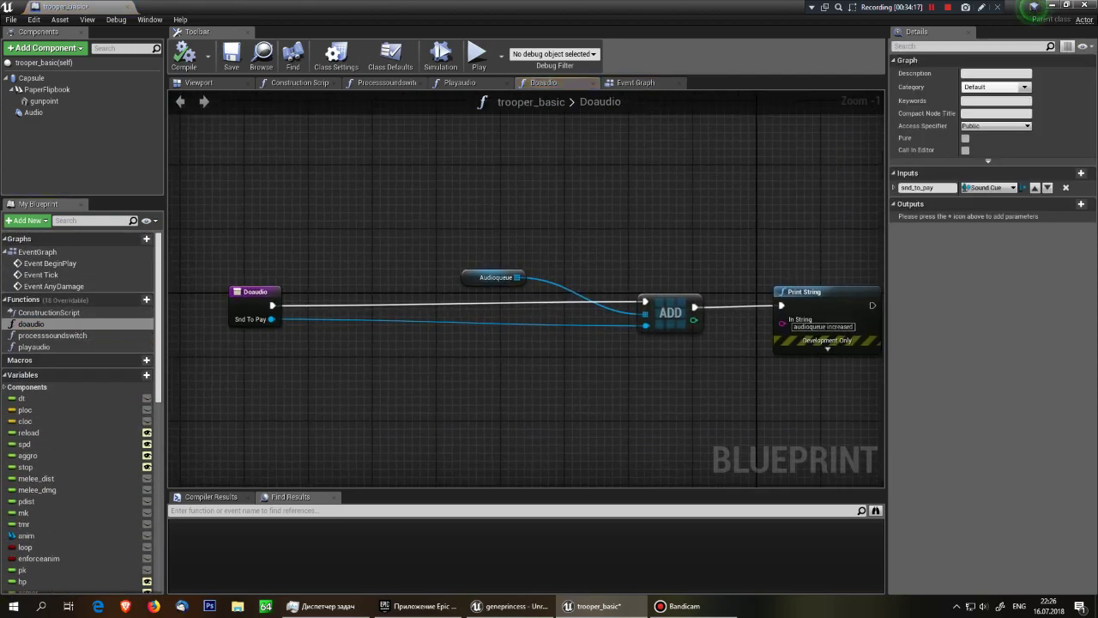
right_click_drag(451, 246, 353, 229)
left_click_drag(351, 222, 400, 277)
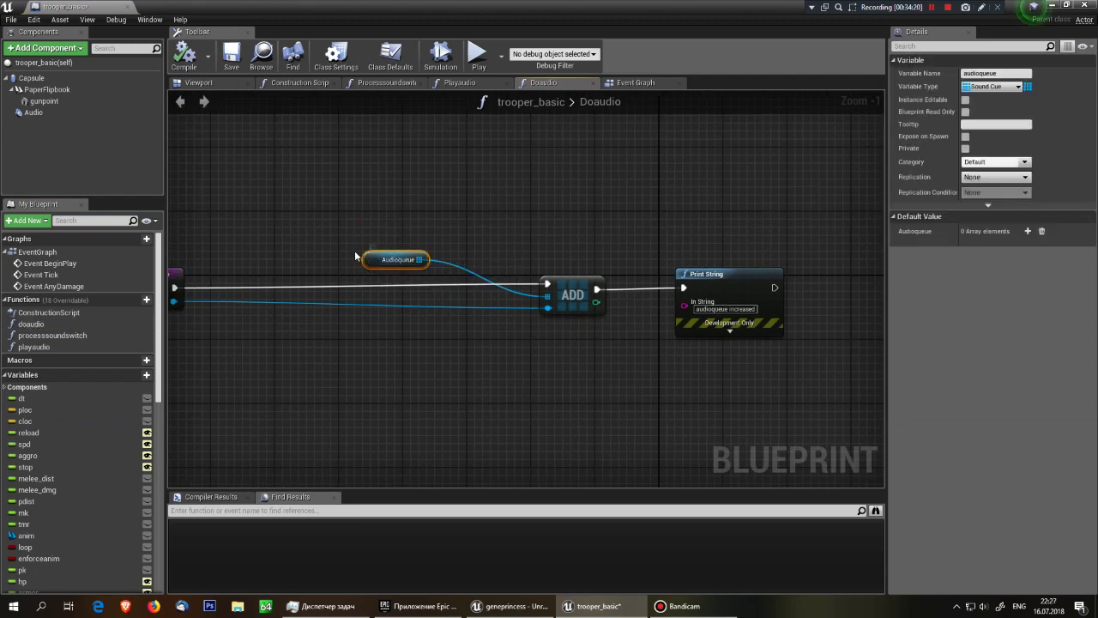
right_click_drag(172, 302, 339, 301)
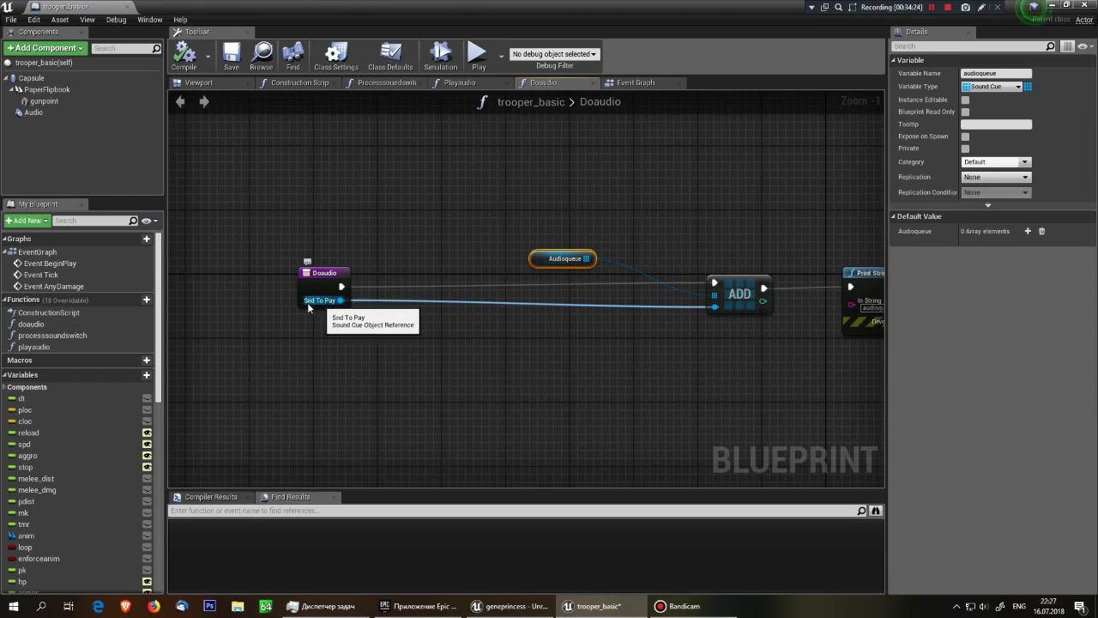
left_click(312, 300)
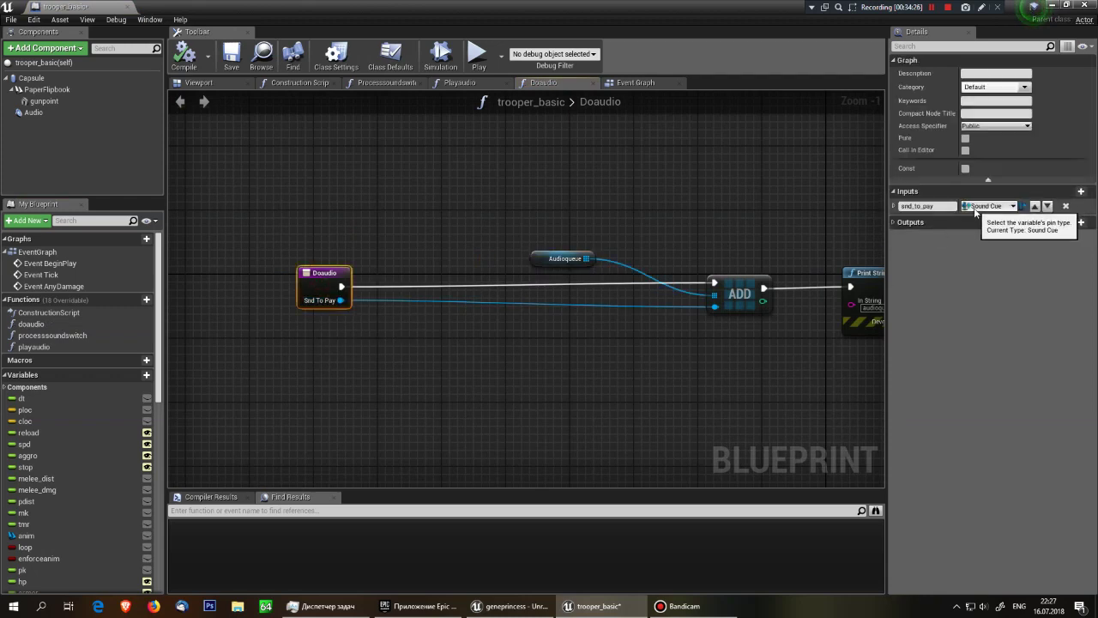
right_click_drag(793, 322, 445, 325)
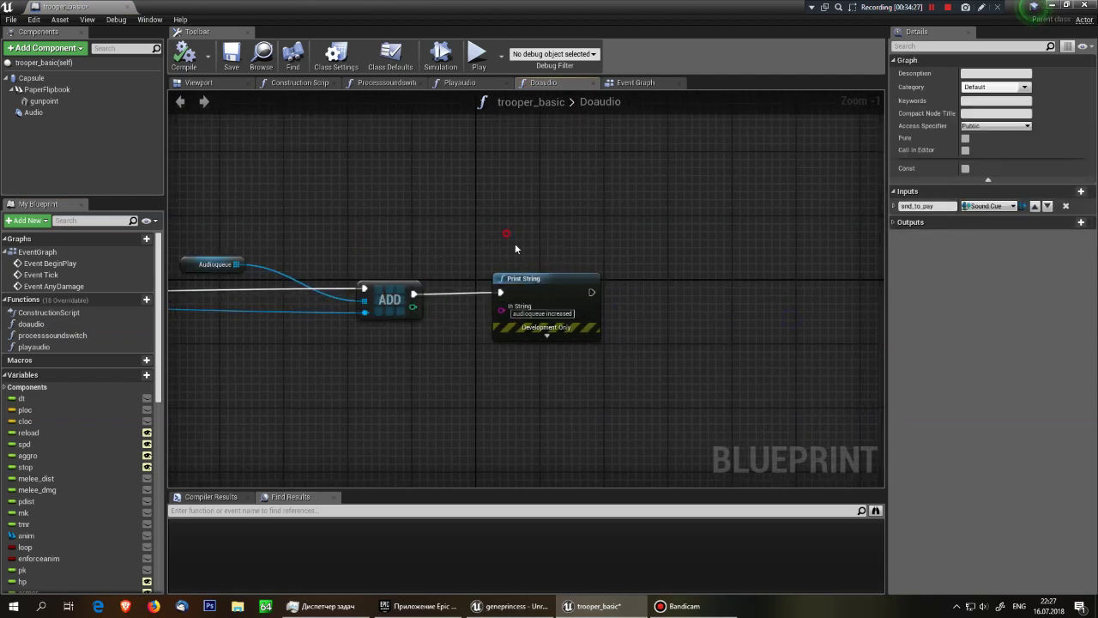
left_click(531, 283)
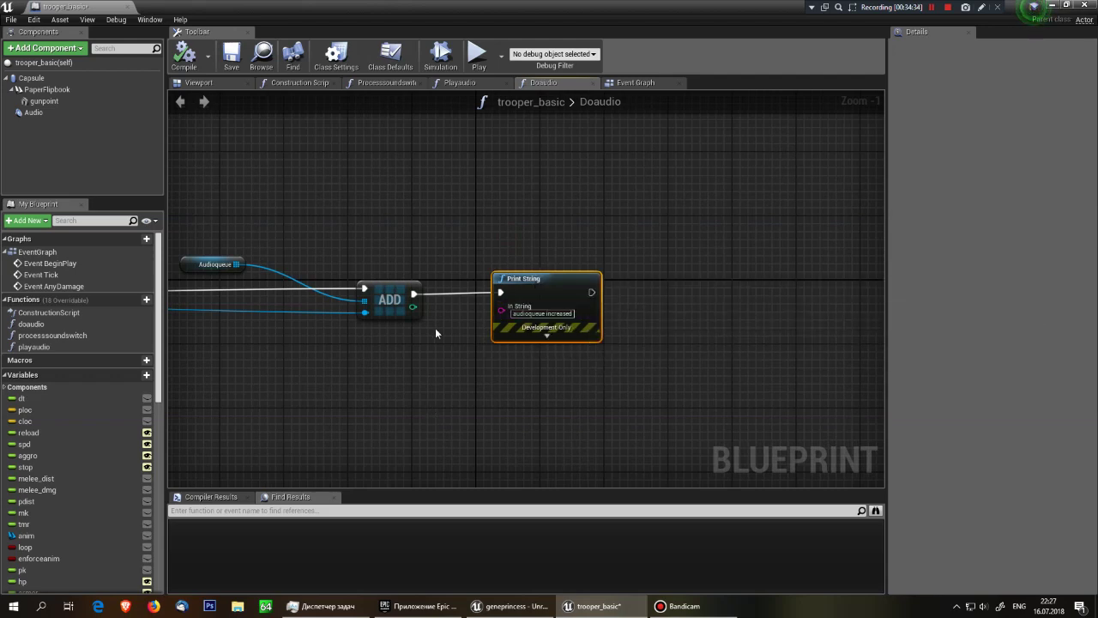
- Open processsoundswitch and pan from its first nodes to the first Branch and CLEAR
double_click(60, 335)
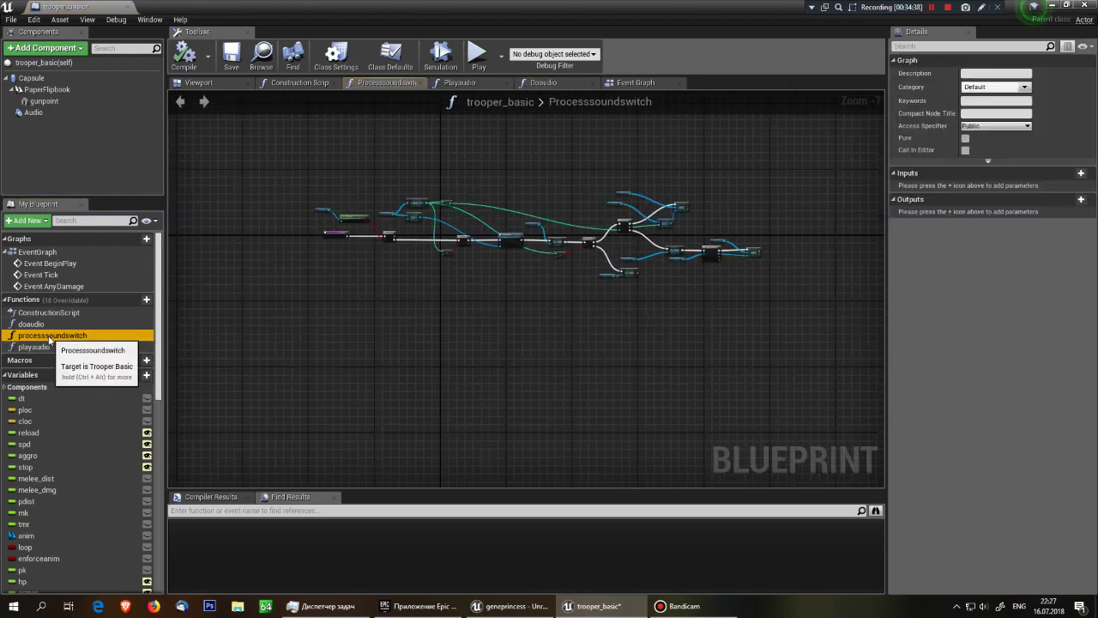
scroll(381, 233, "up", 3)
scroll(381, 233, "up", 3)
mouse_move(381, 233)
right_mouse_down()
mouse_move(372, 336)
mouse_move(326, 310)
right_mouse_up()
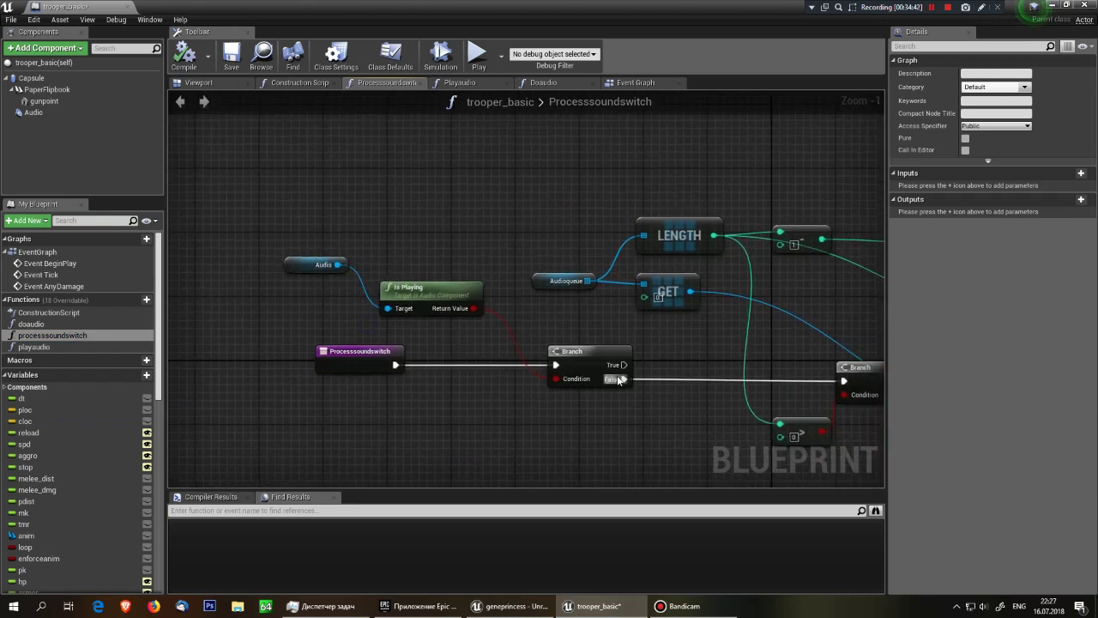
right_click_drag(609, 418, 432, 365)
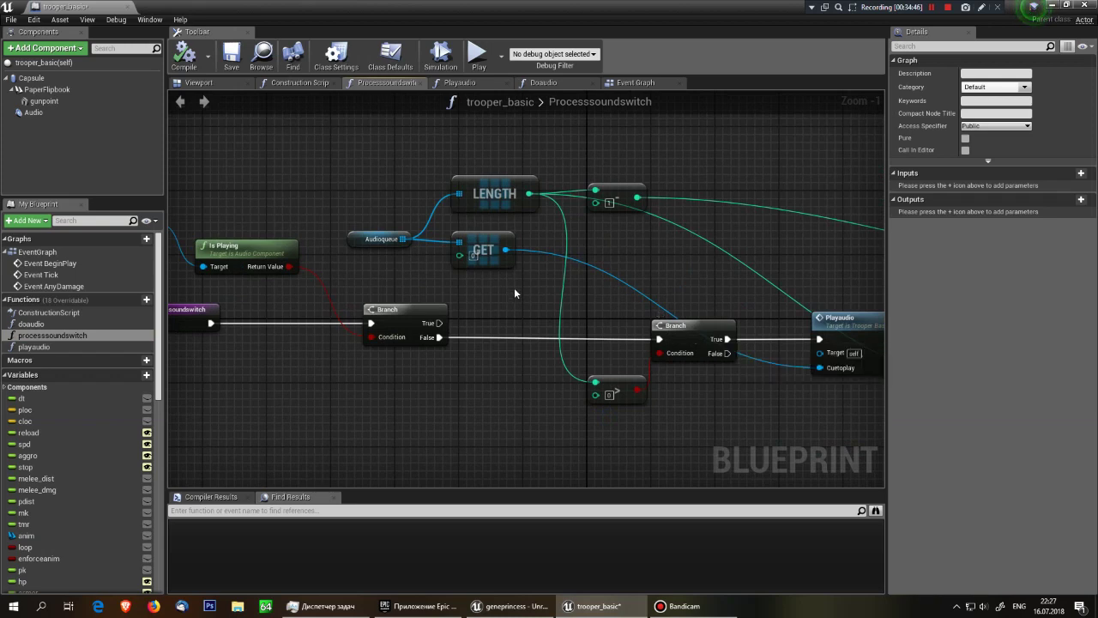
right_click_drag(494, 308, 477, 277)
mouse_move(601, 238)
right_mouse_down()
mouse_move(470, 221)
mouse_move(217, 220)
right_mouse_up()
- Pan across the Branch, Playaudio, CLEAR, LENGTH, GET and ForLoop nodes
scroll(470, 221, "down", 1)
scroll(217, 220, "down", 1)
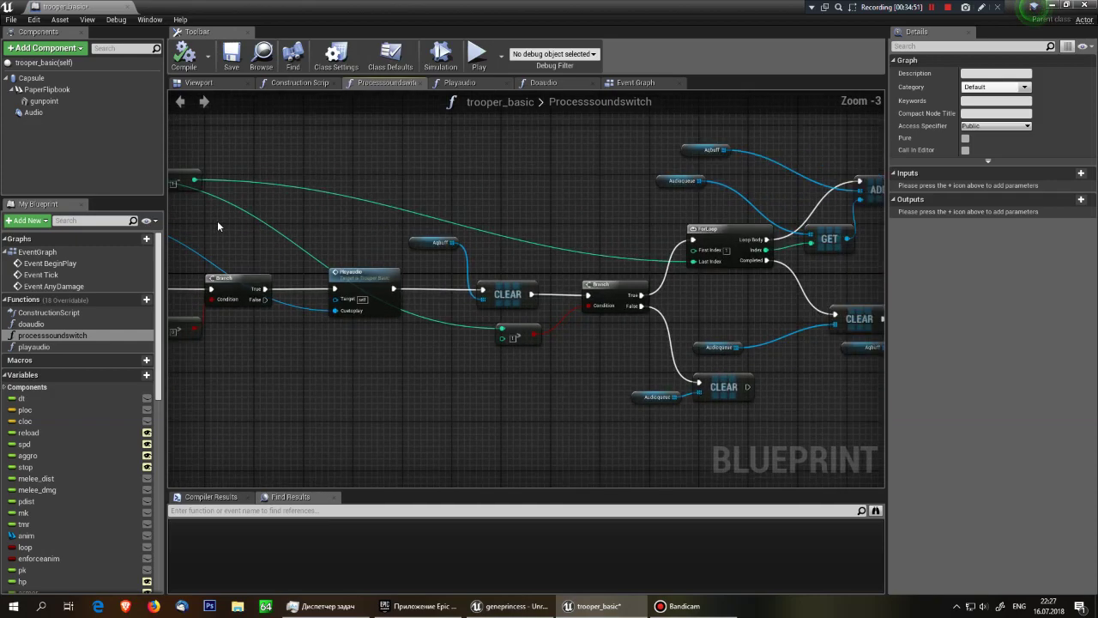
scroll(218, 220, "down", 1)
scroll(285, 346, "up", 3)
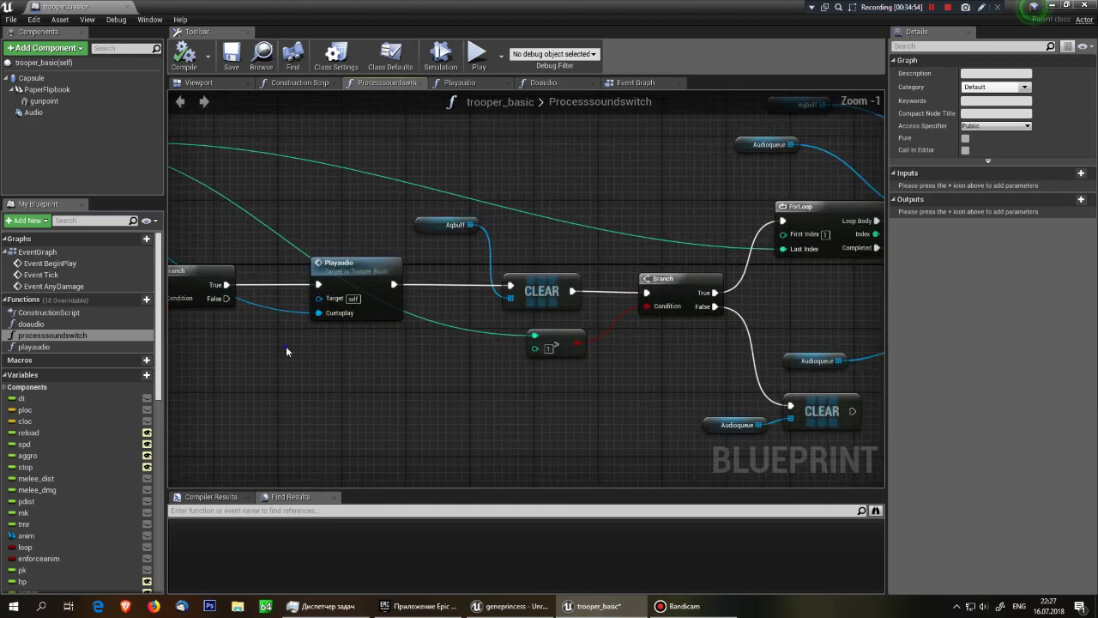
mouse_move(286, 345)
right_mouse_down()
mouse_move(577, 400)
mouse_move(647, 263)
right_mouse_up()
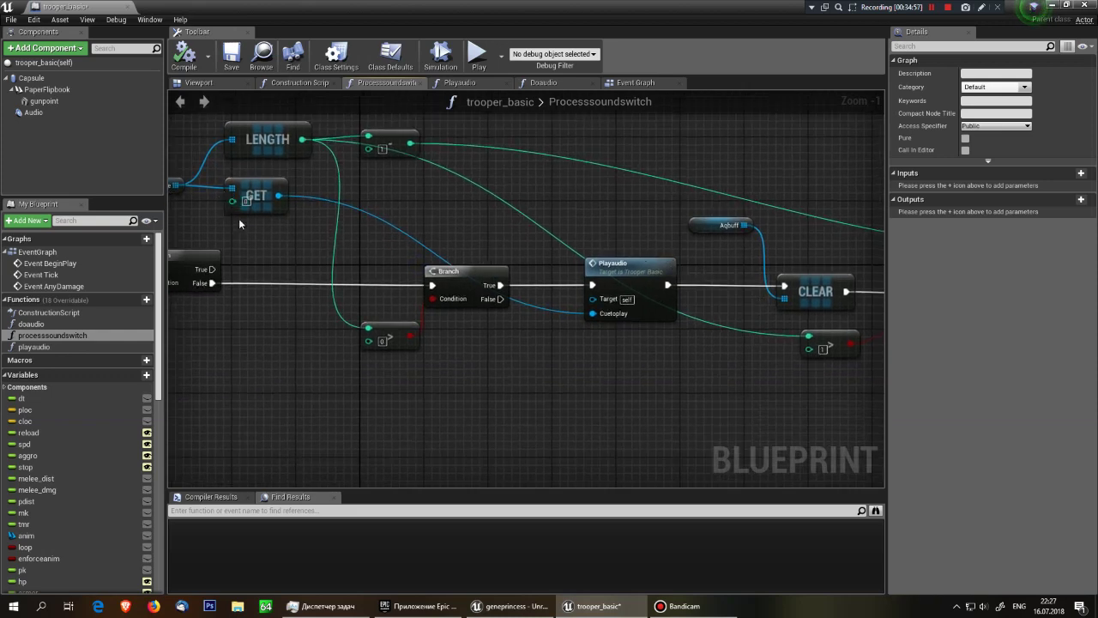
right_click_drag(196, 189, 276, 229)
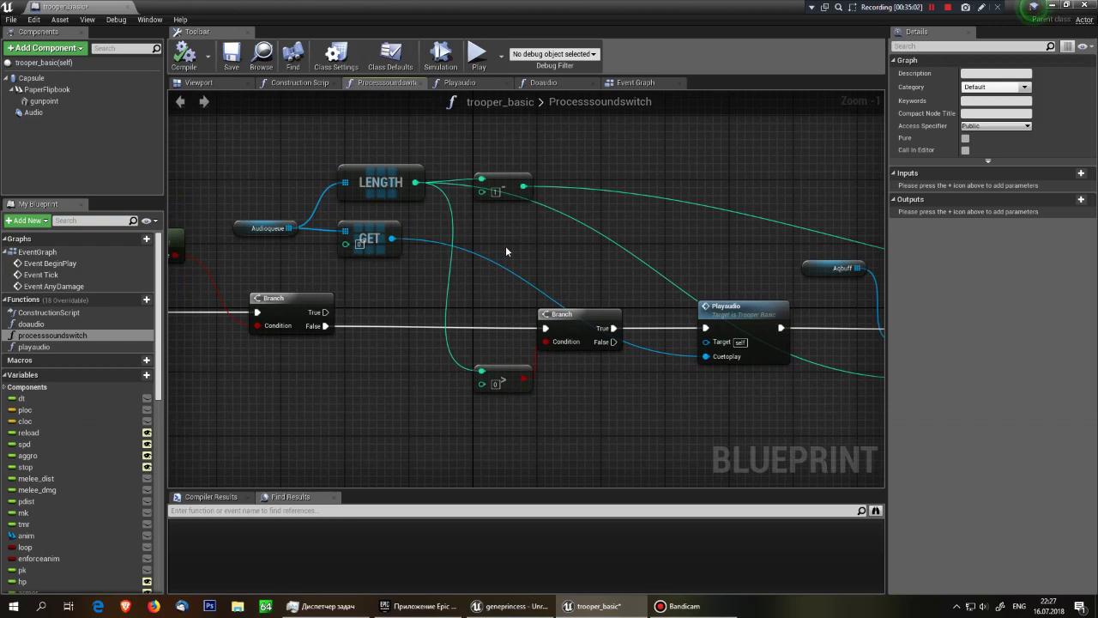
right_click_drag(532, 222, 415, 269)
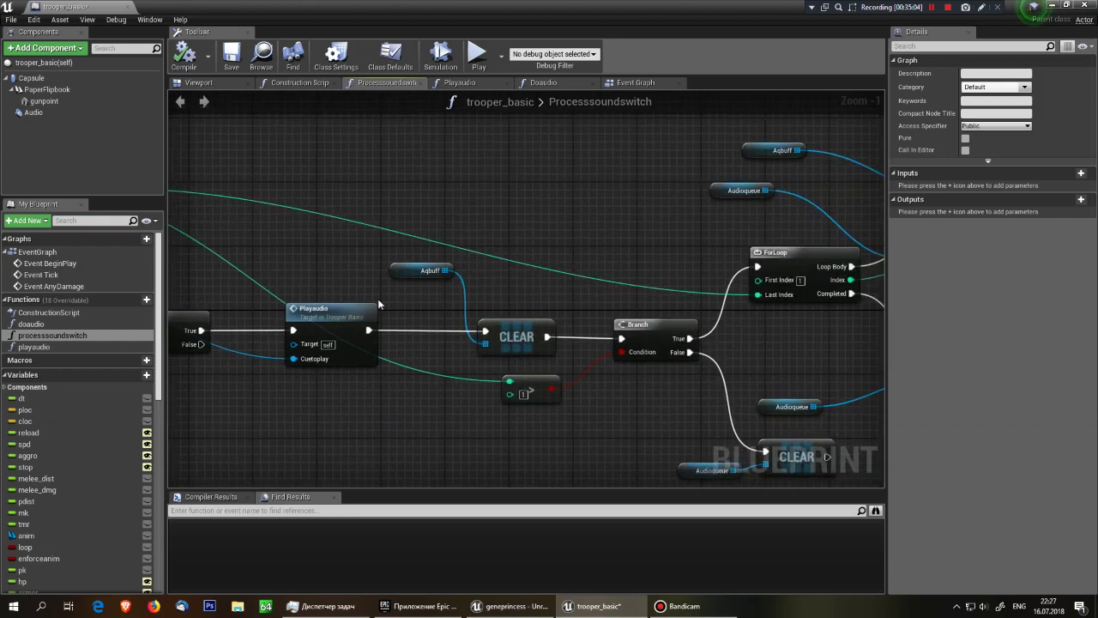
scroll(414, 269, "up", 1)
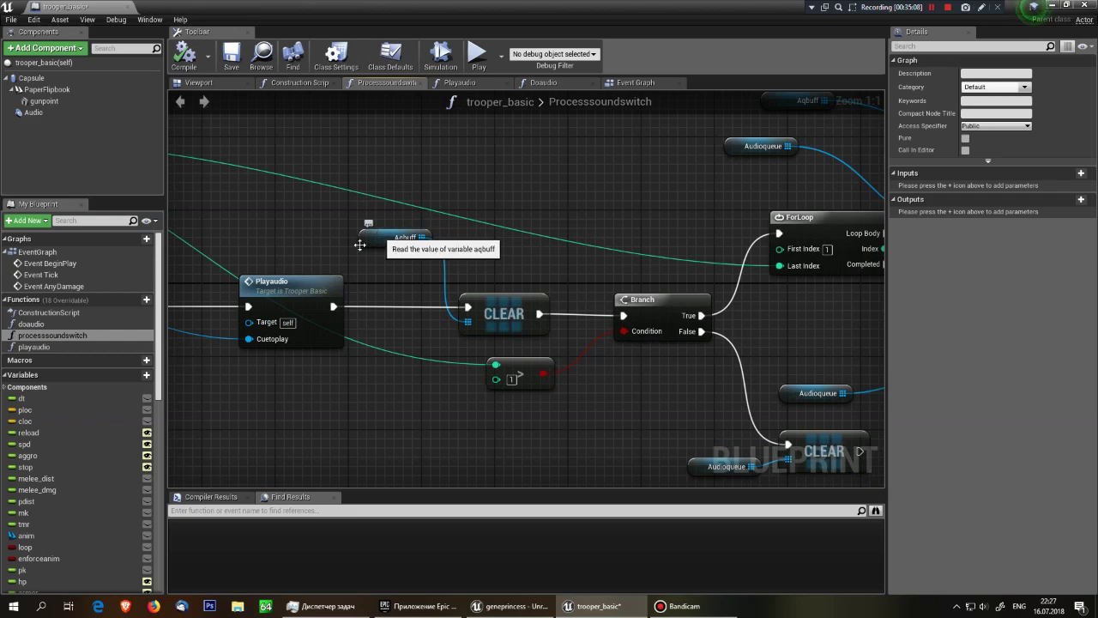
scroll(52, 386, "down", 5)
scroll(49, 463, "down", 5)
scroll(49, 479, "down", 5)
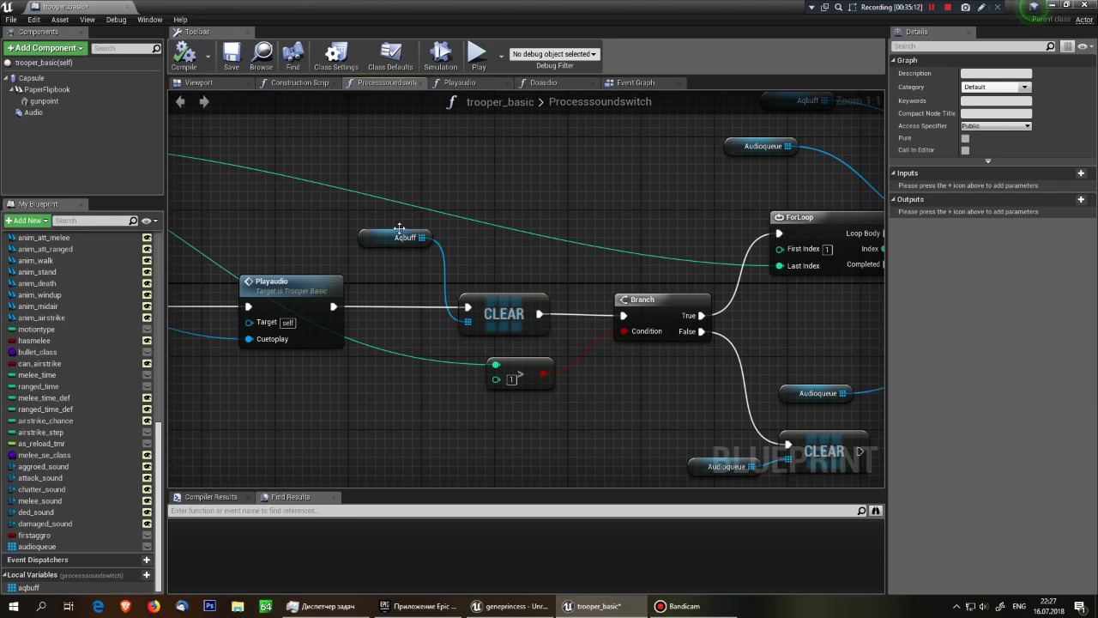
left_click(506, 320)
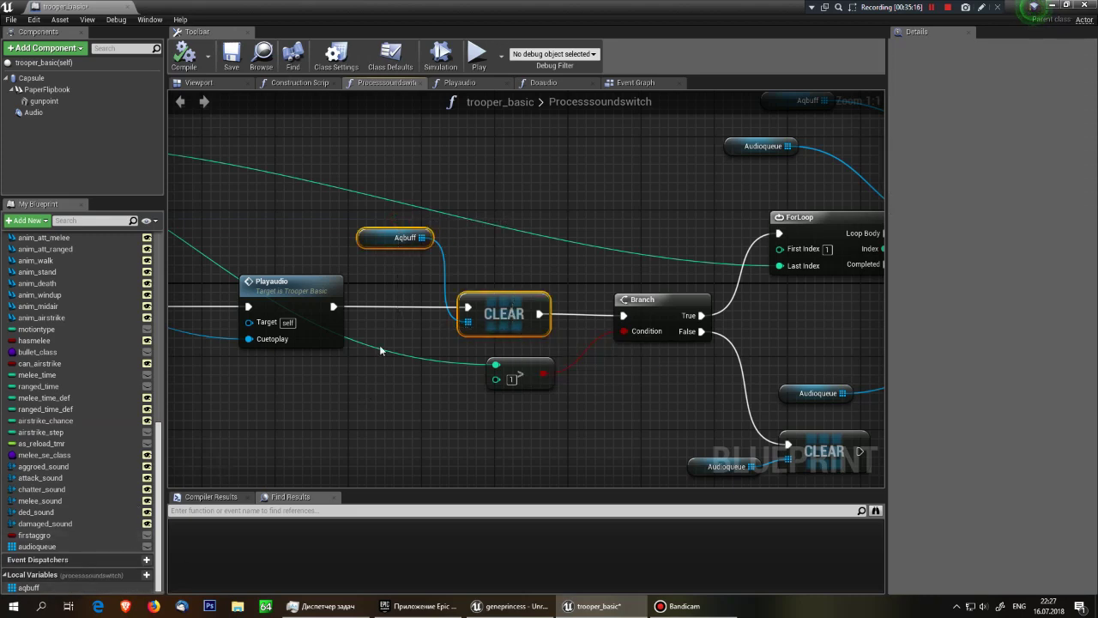
right_click_drag(381, 350, 361, 402)
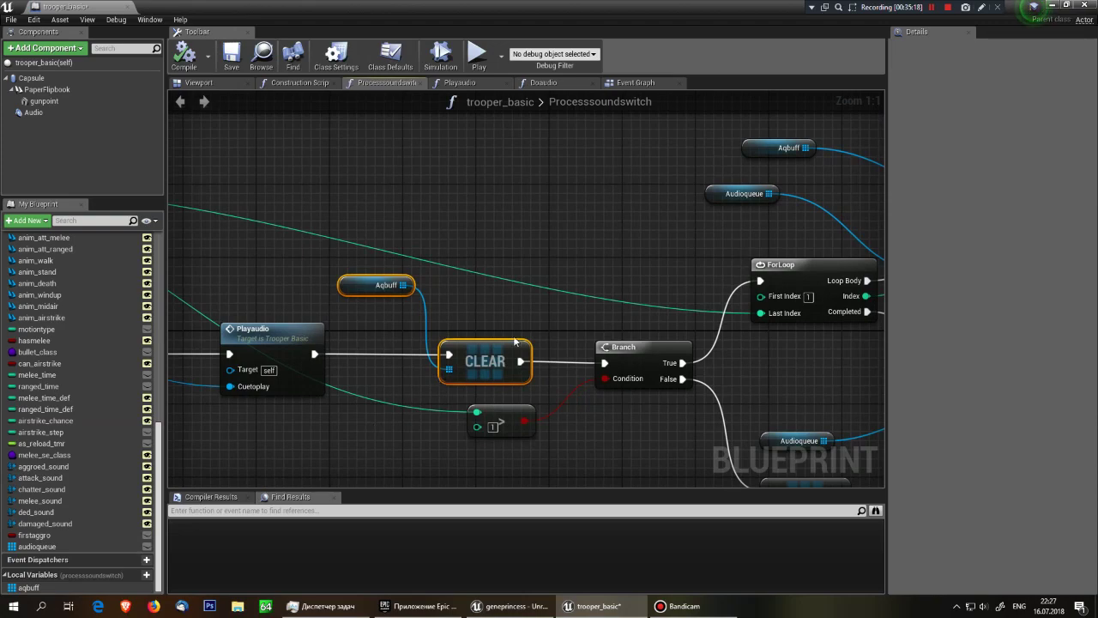
mouse_move(554, 318)
right_mouse_down()
mouse_move(509, 308)
mouse_move(652, 359)
right_mouse_up()
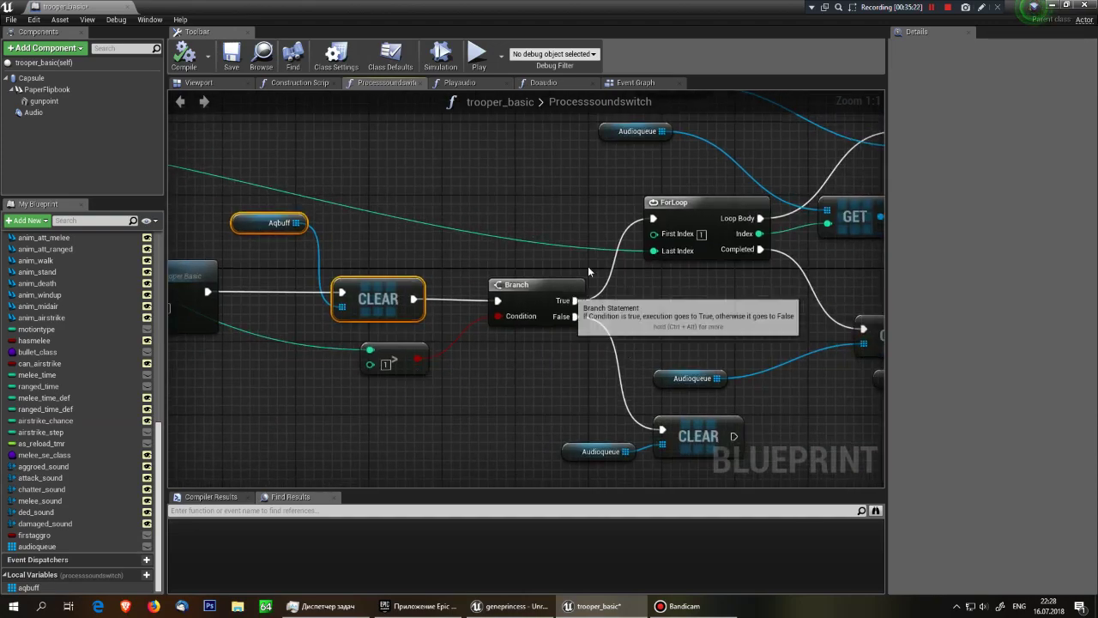
mouse_move(568, 203)
right_mouse_down()
mouse_move(280, 219)
mouse_move(324, 261)
right_mouse_up()
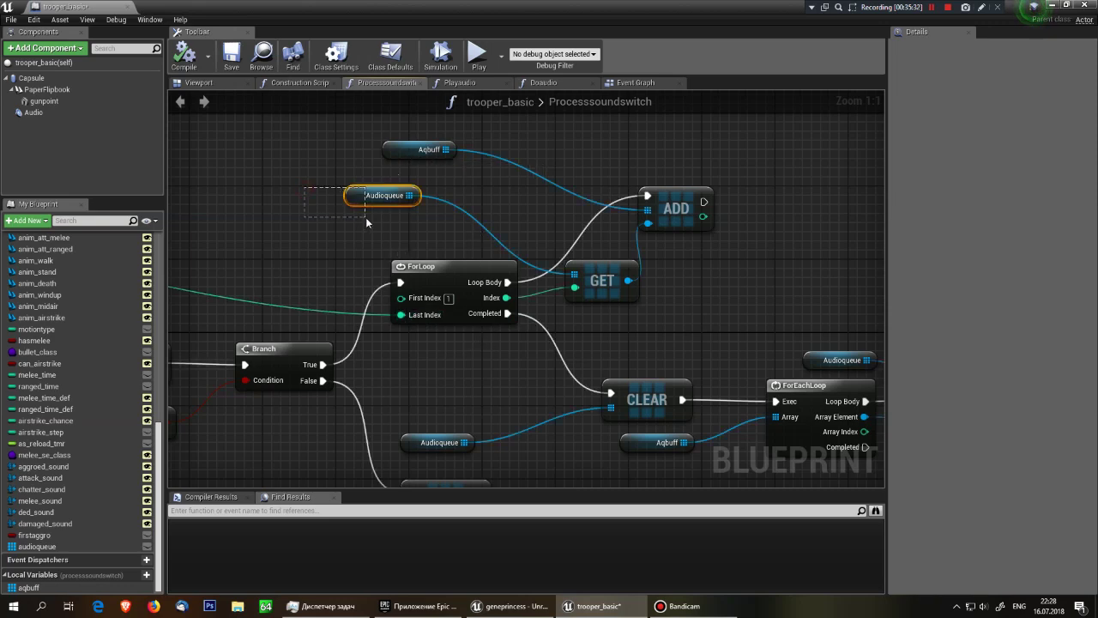
left_click_drag(366, 217, 366, 217)
left_click(409, 148)
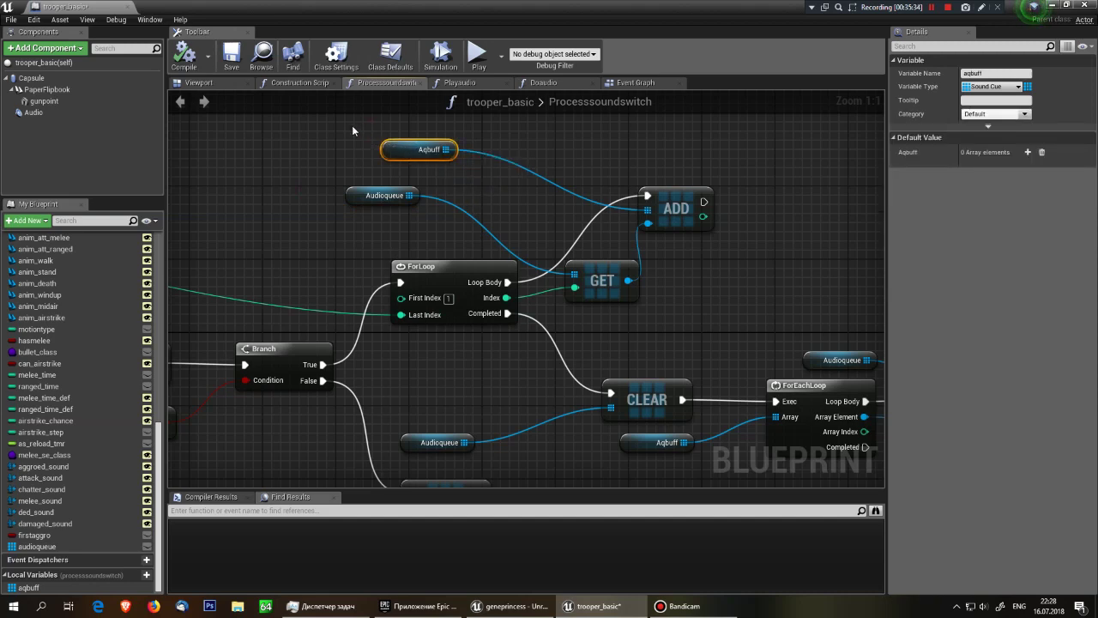
right_click_drag(302, 194, 269, 152)
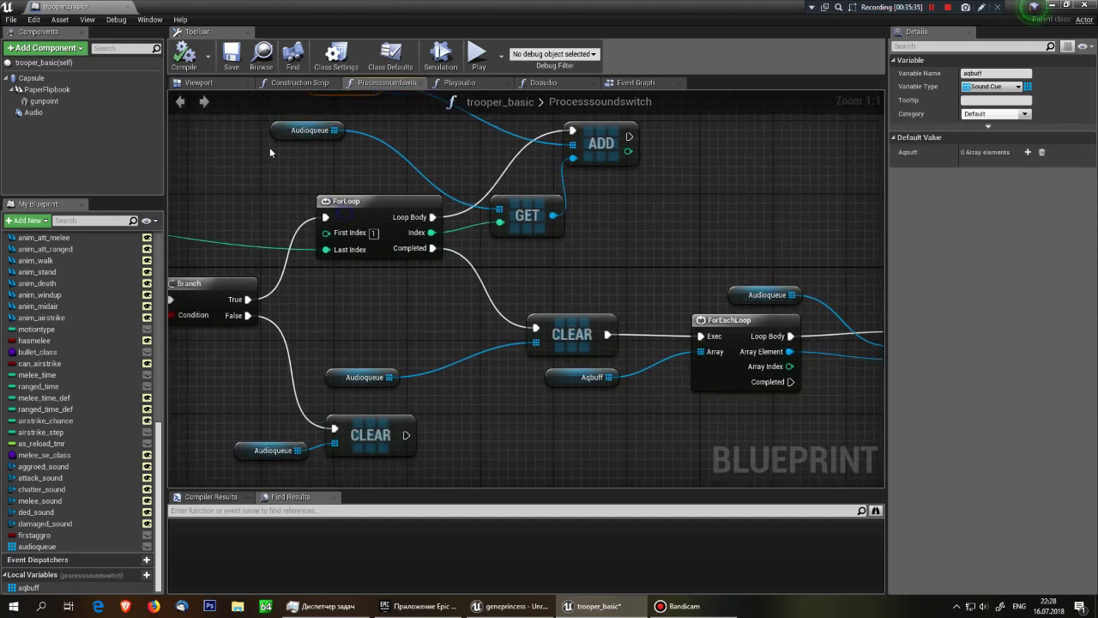
right_click_drag(339, 308, 323, 285)
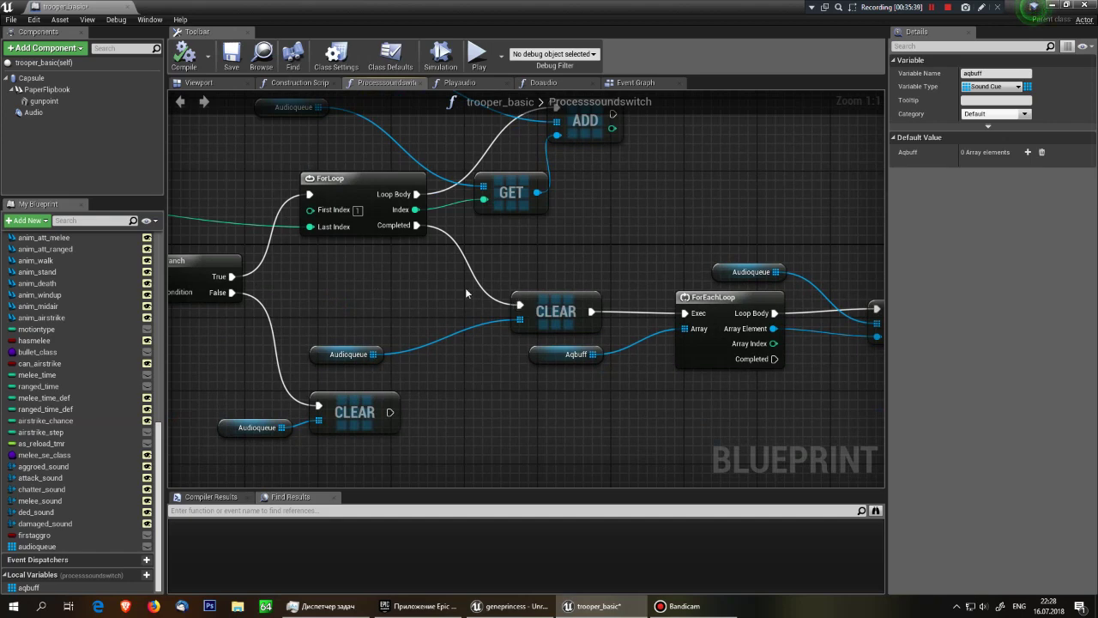
left_click_drag(312, 315, 511, 362)
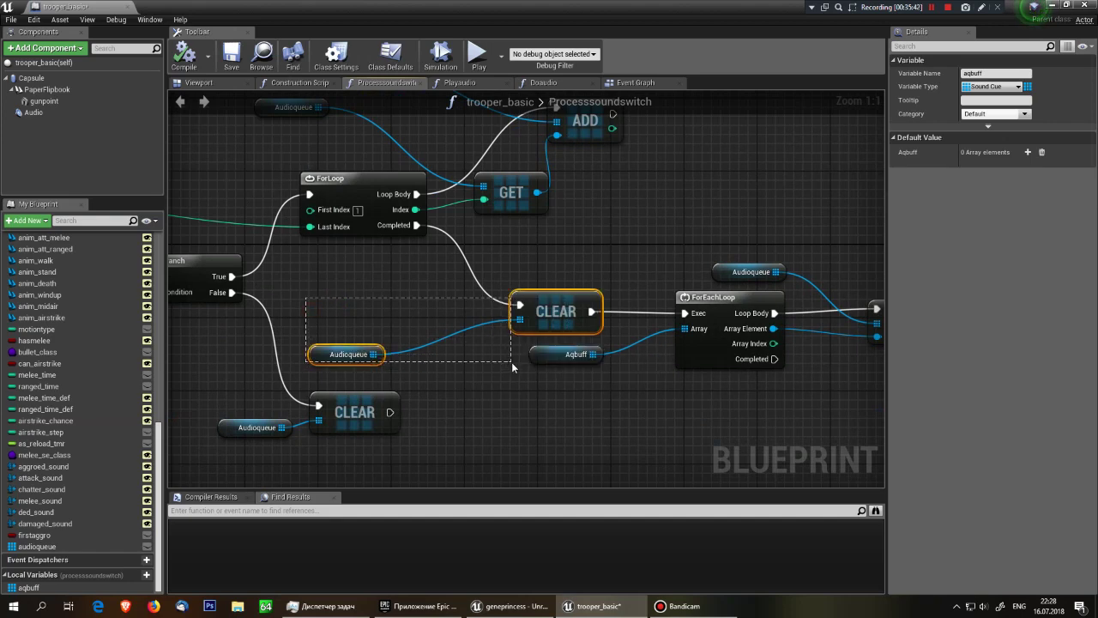
right_click_drag(639, 402, 419, 369)
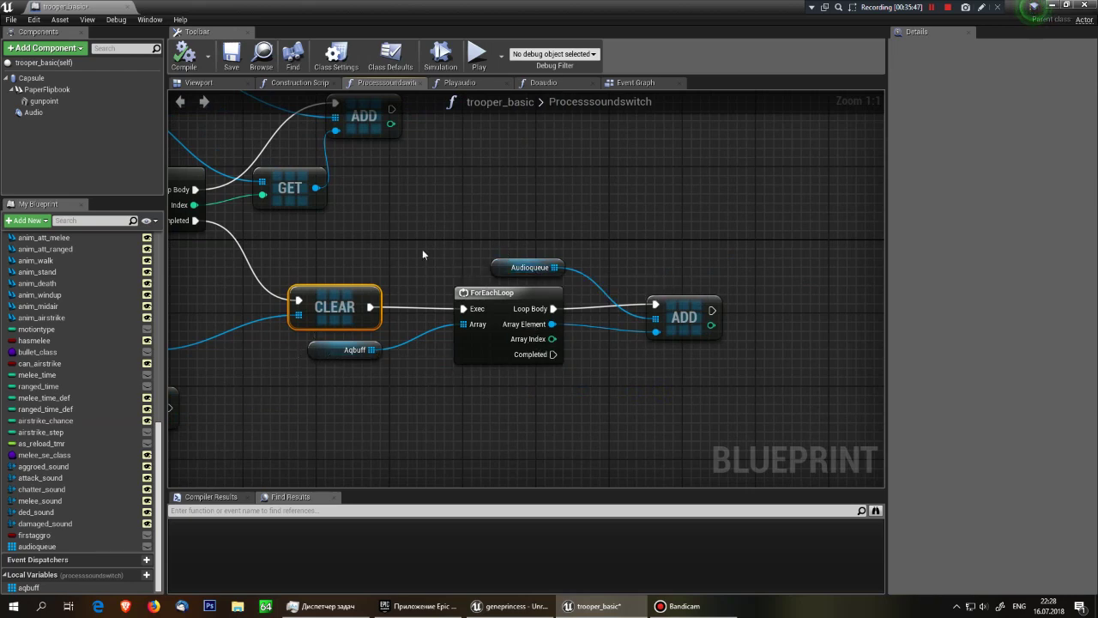
mouse_move(422, 249)
right_mouse_down()
mouse_move(579, 248)
mouse_move(527, 272)
mouse_move(532, 300)
right_mouse_up()
scroll(579, 249, "down", 1)
scroll(507, 291, "up", 1)
scroll(532, 306, "down", 1)
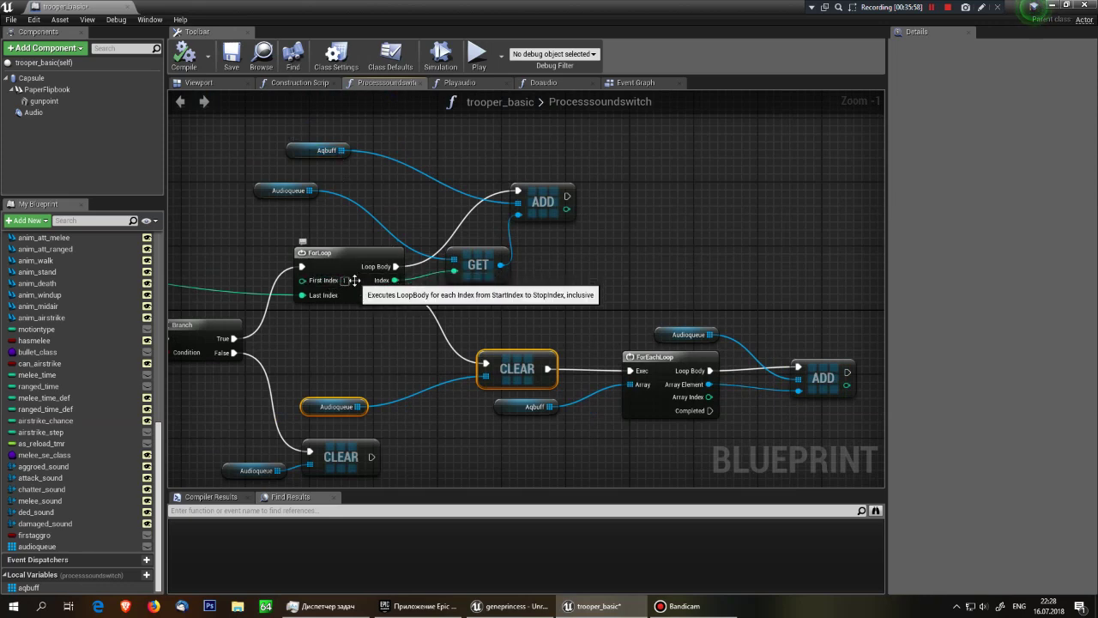
right_click_drag(281, 321, 316, 307)
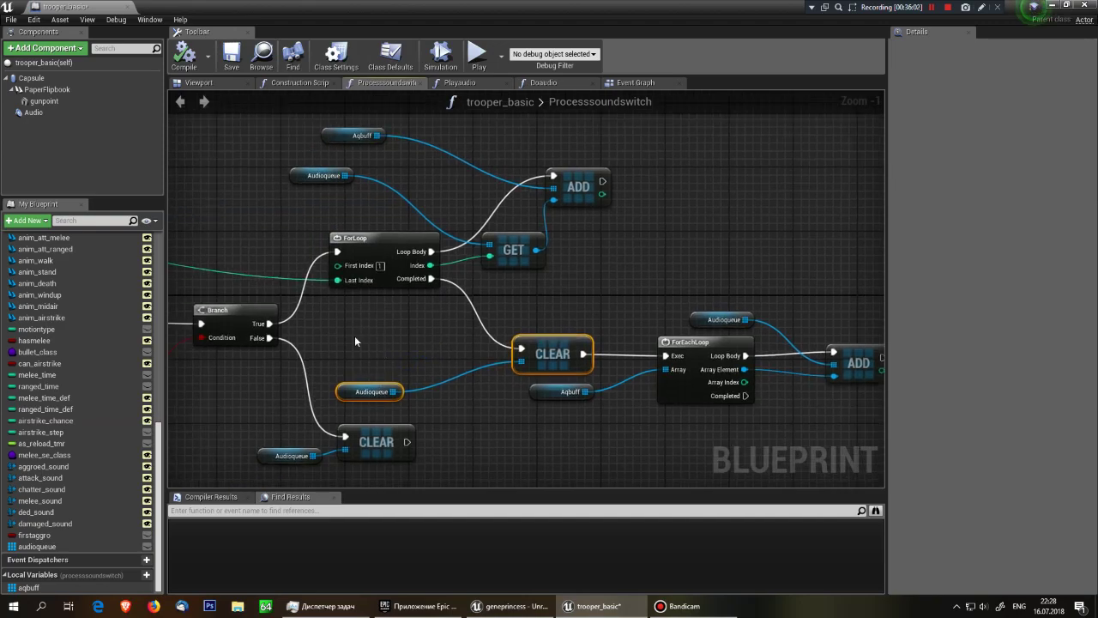
right_click_drag(355, 333, 740, 268)
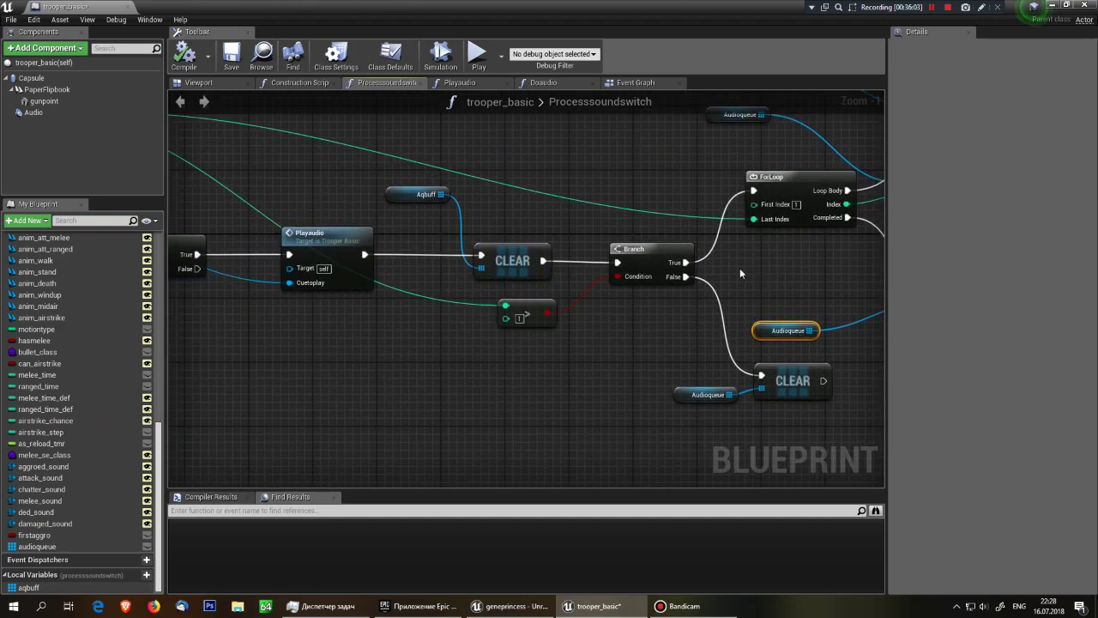
right_click_drag(657, 226, 535, 183)
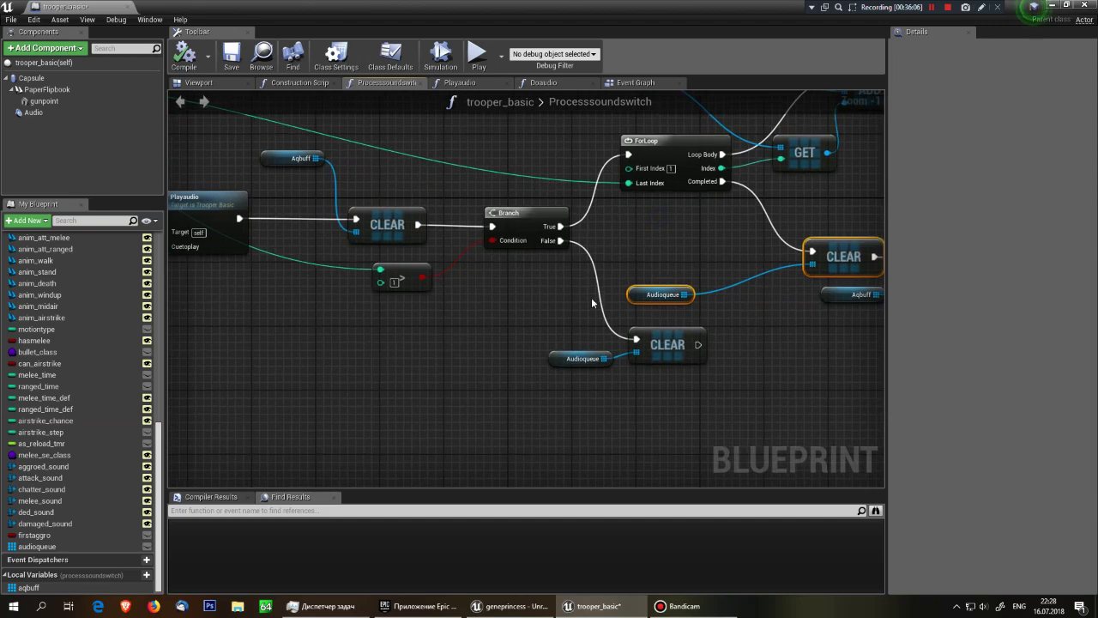
right_click_drag(407, 293, 513, 355)
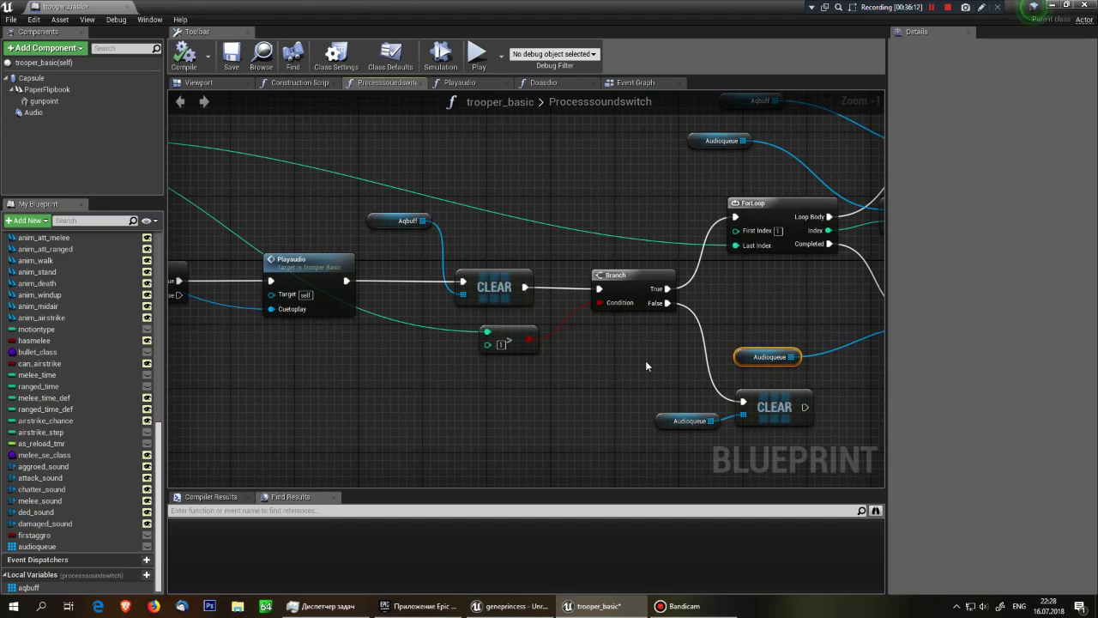
left_click_drag(635, 407, 802, 447)
left_click(577, 405)
scroll(552, 401, "down", 4)
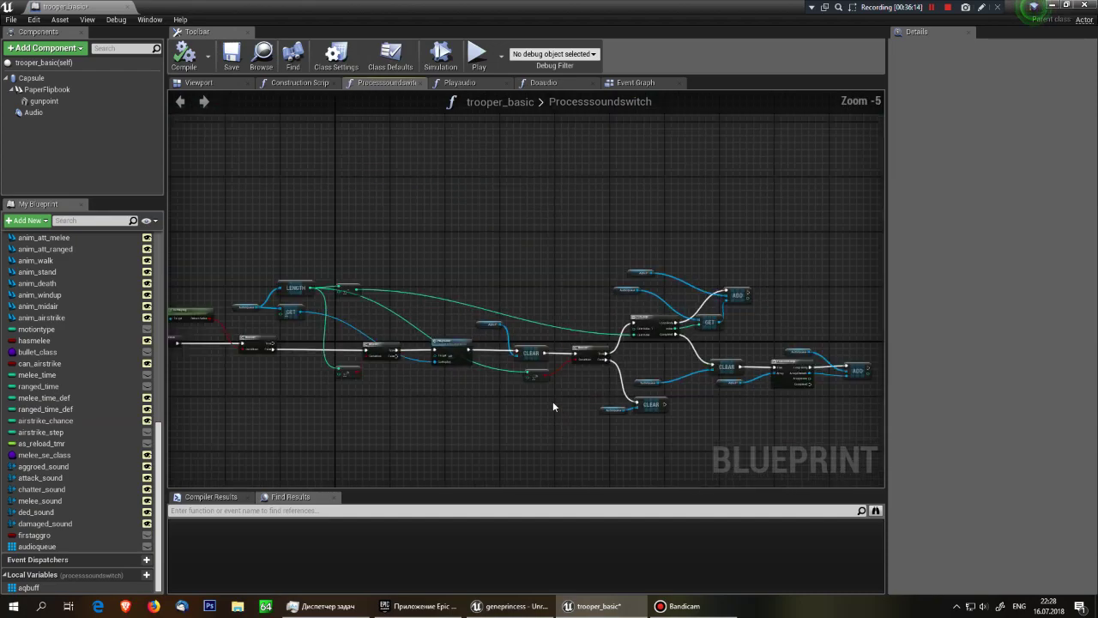
scroll(480, 367, "up", 5)
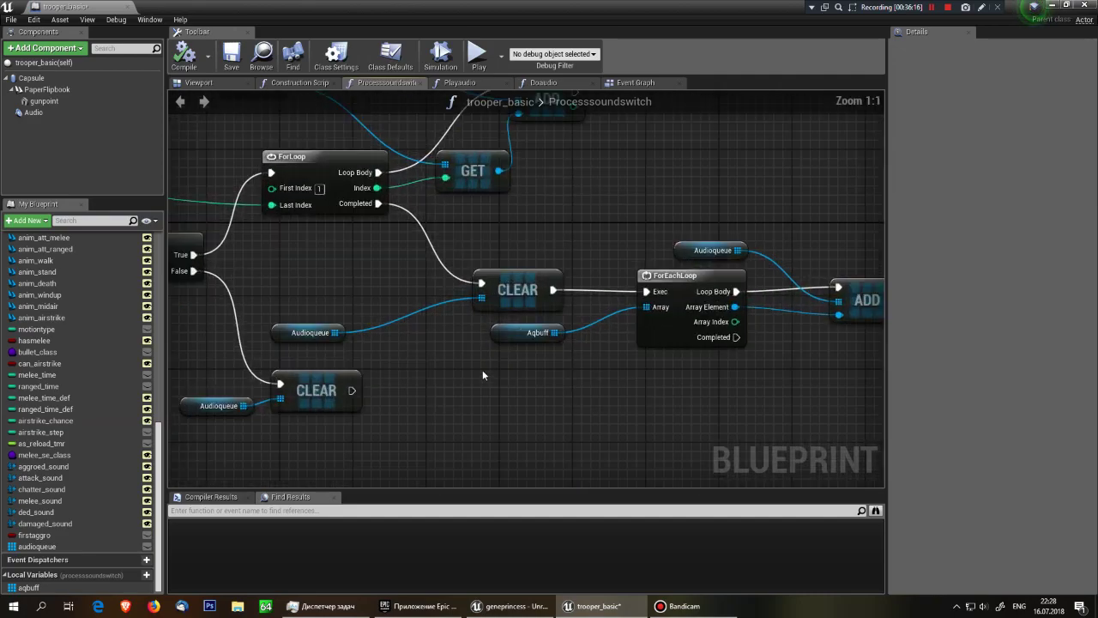
scroll(486, 379, "down", 3)
scroll(515, 386, "down", 2)
scroll(541, 399, "down", 2)
right_click_drag(541, 400, 673, 388)
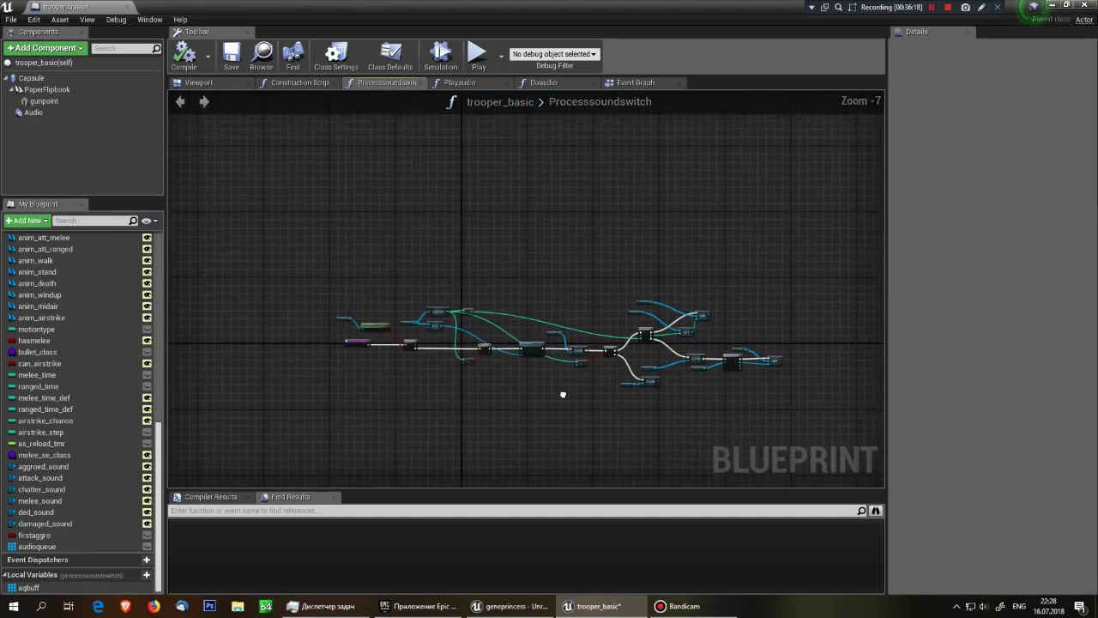
scroll(59, 341, "up", 10)
scroll(59, 342, "up", 3)
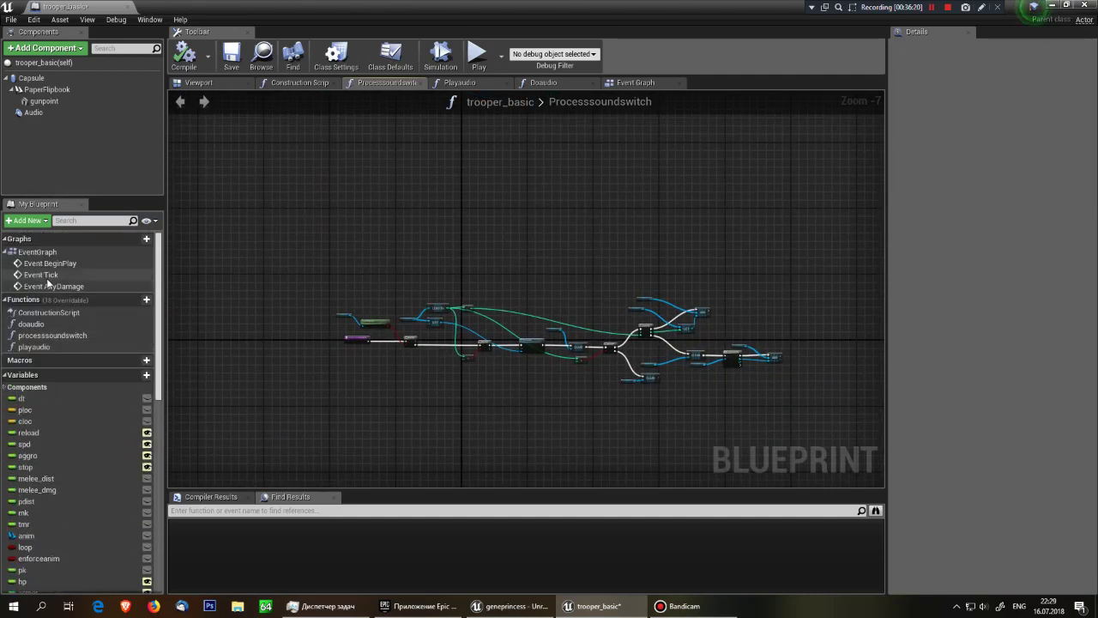
- Open playaudio and inspect its Volume, Set Volume Multiplier and Play nodes
double_click(34, 346)
scroll(454, 332, "up", 2)
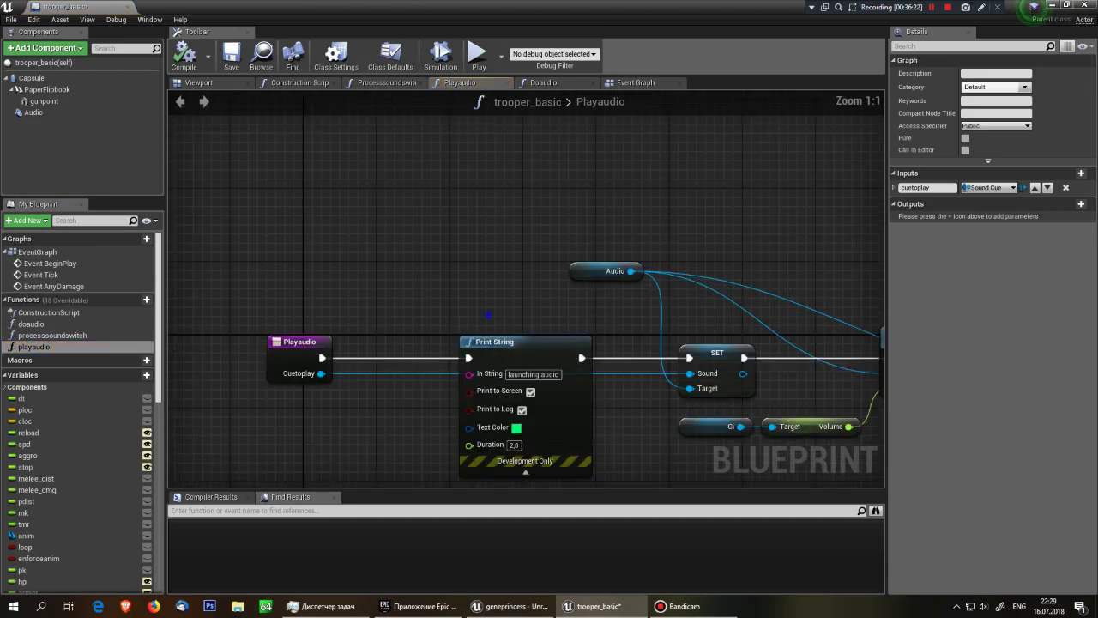
right_click_drag(454, 332, 348, 221)
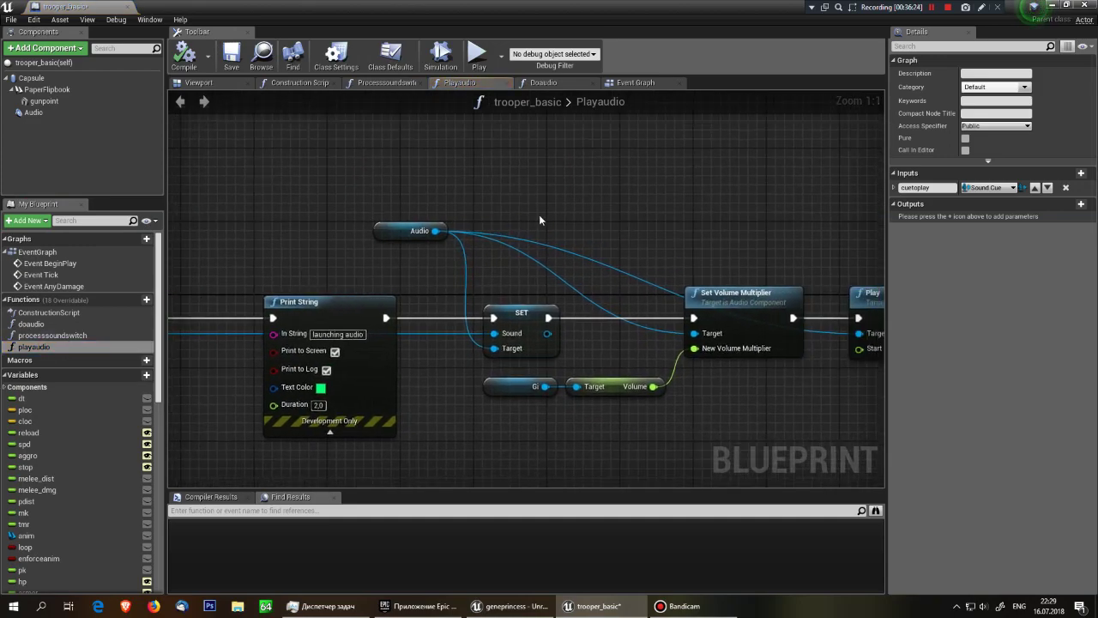
right_click_drag(608, 215, 452, 222)
left_click_drag(376, 429, 241, 409)
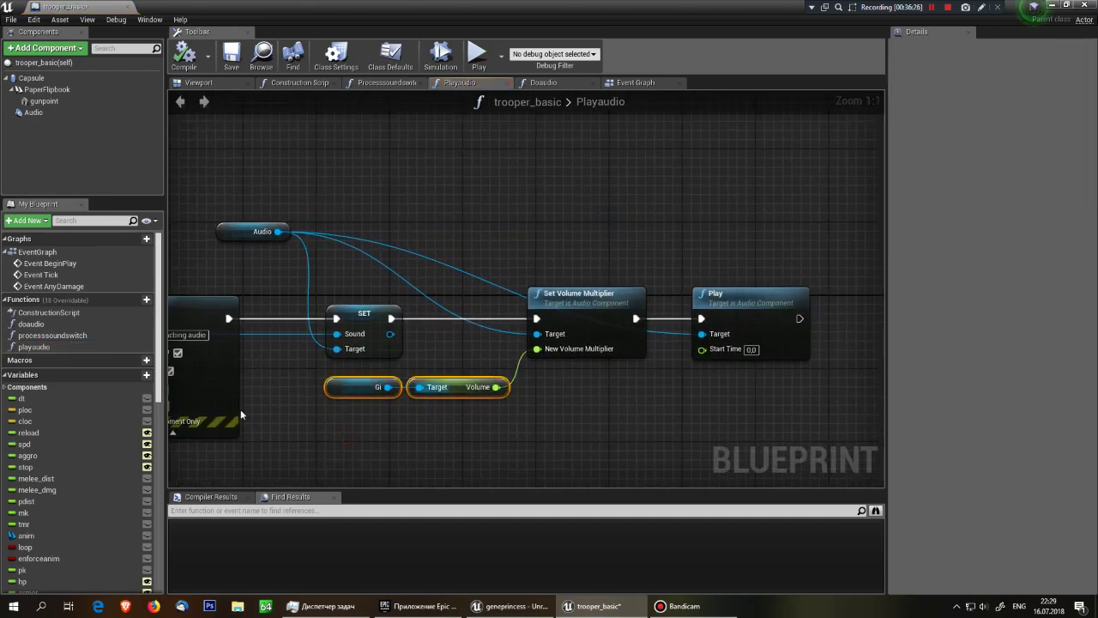
left_click(483, 392)
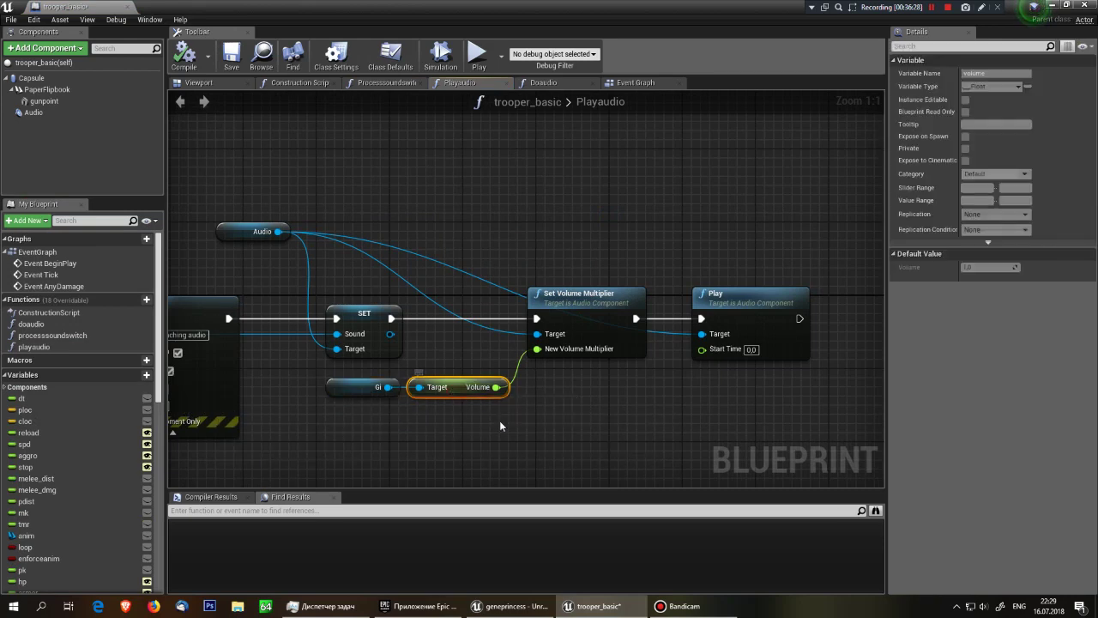
left_click(588, 312)
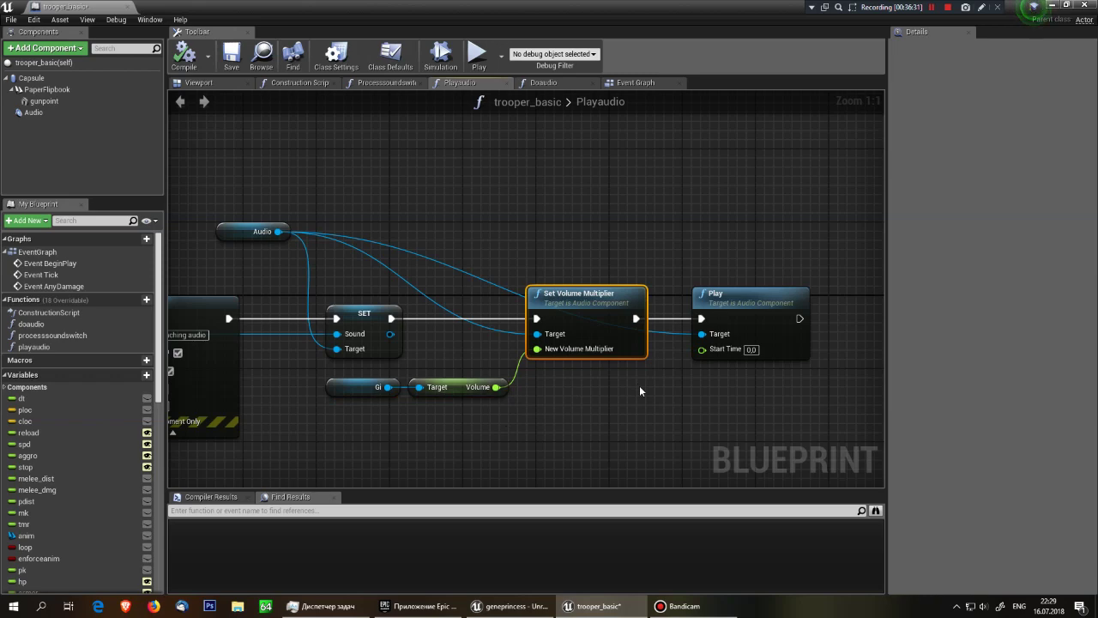
left_click(467, 395)
left_click(738, 292)
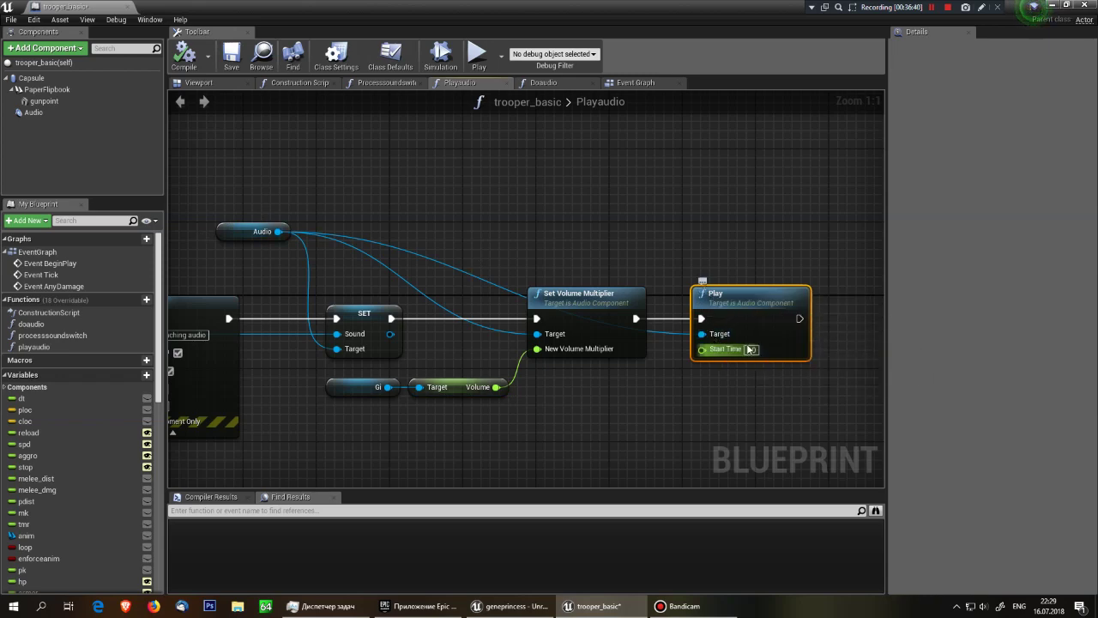
- Inspect the Audio component and search 'audi' in Add Component without adding anything
left_click(38, 115)
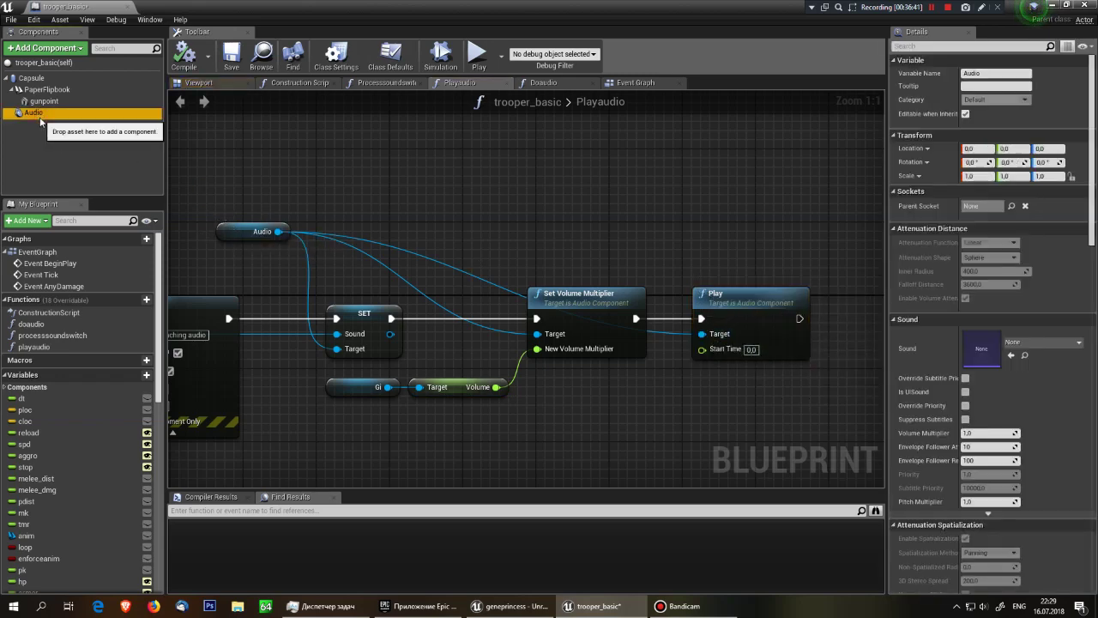
left_click(72, 49)
type("audi")
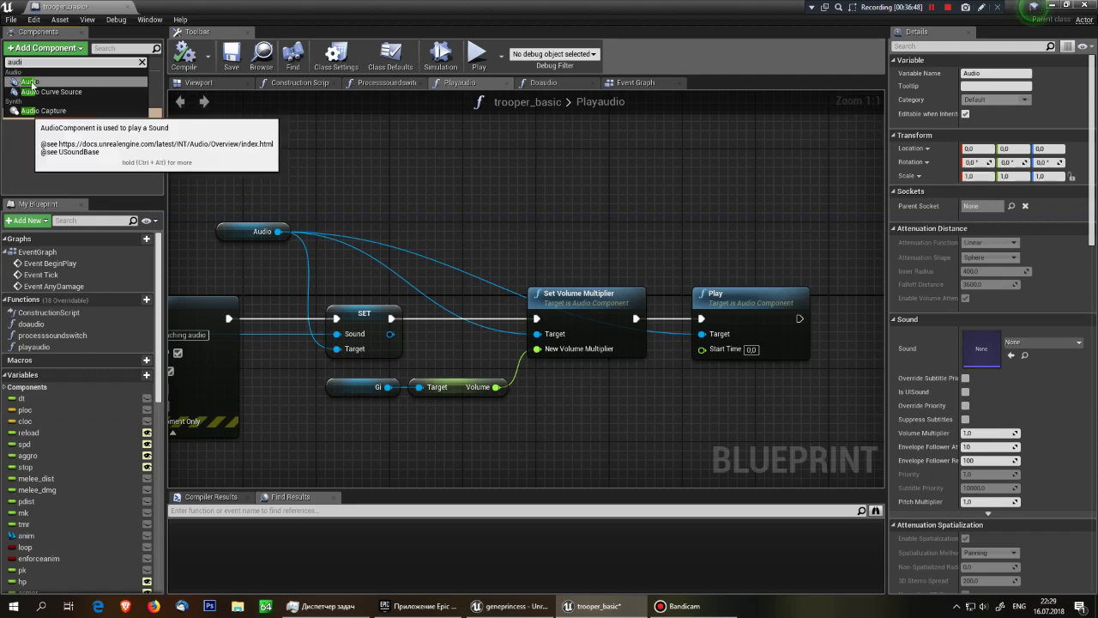
left_click(50, 83)
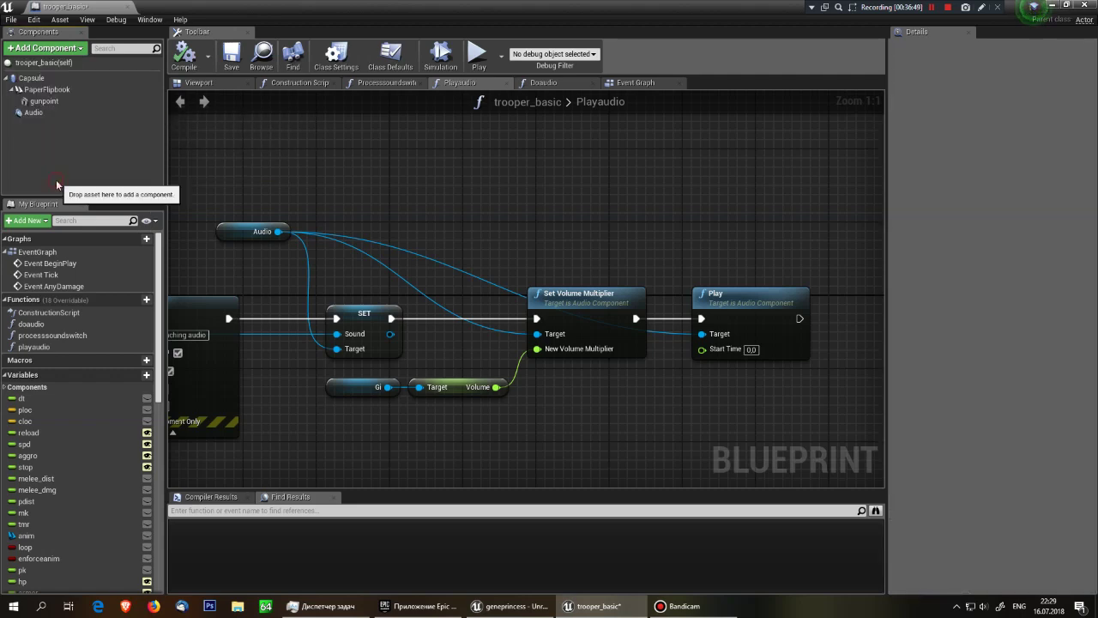
- Compile and save trooper_basic from the Event Graph, then close the Blueprint editor
double_click(37, 252)
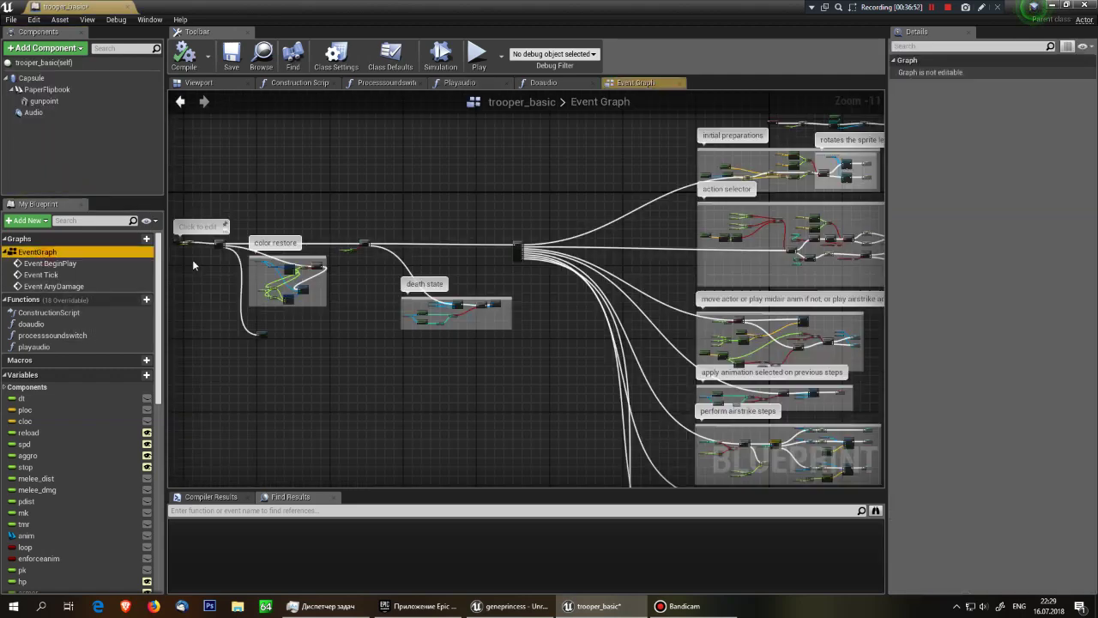
scroll(394, 361, "down", 1)
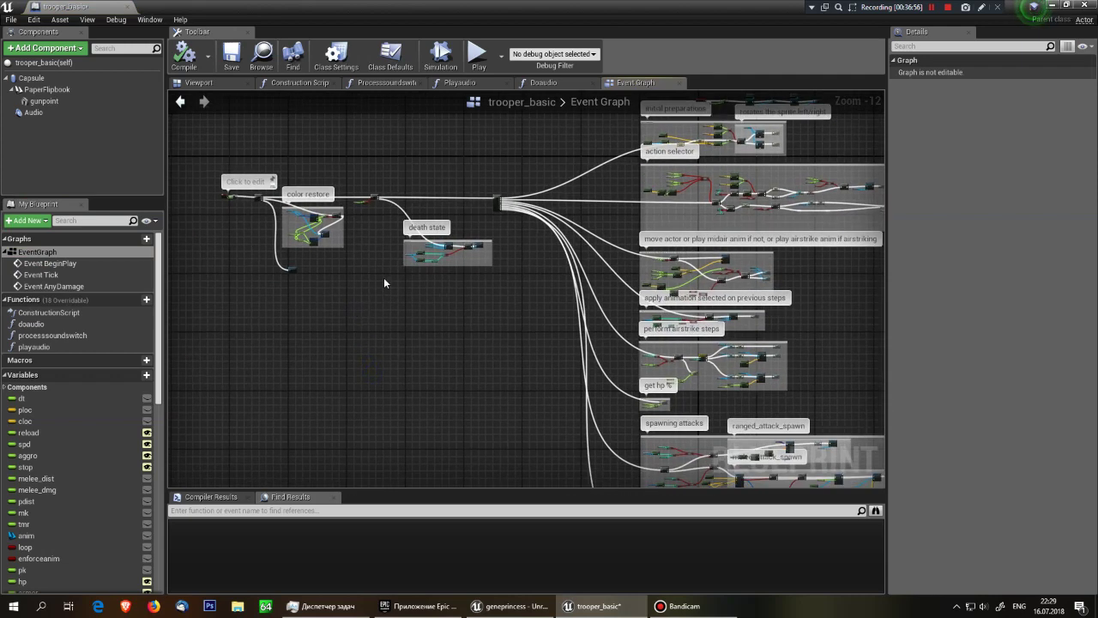
left_click(186, 62)
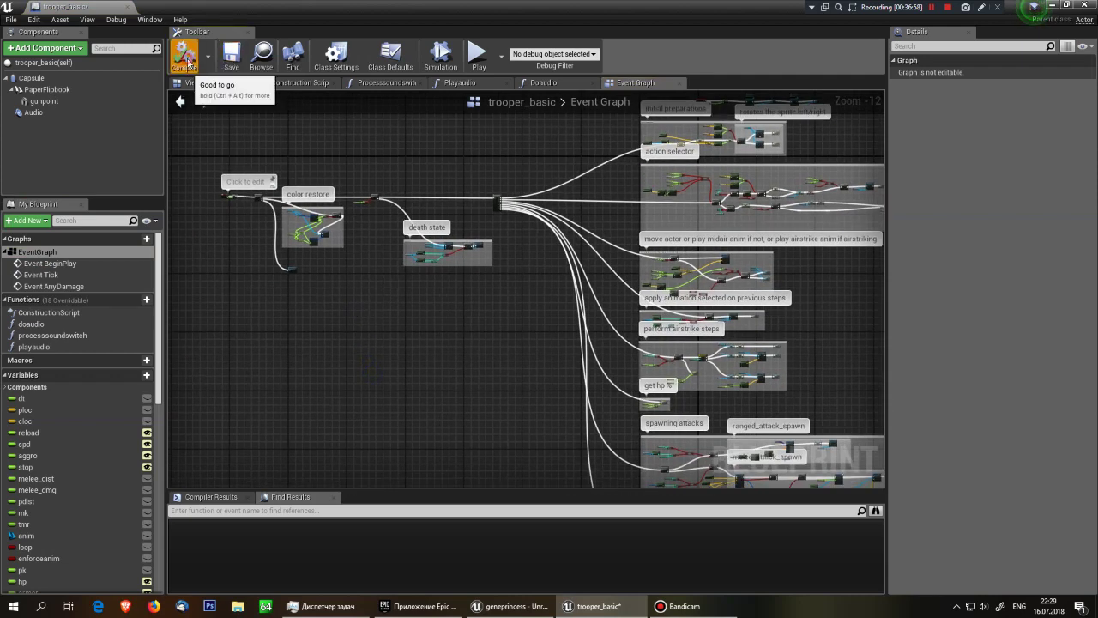
left_click(232, 56)
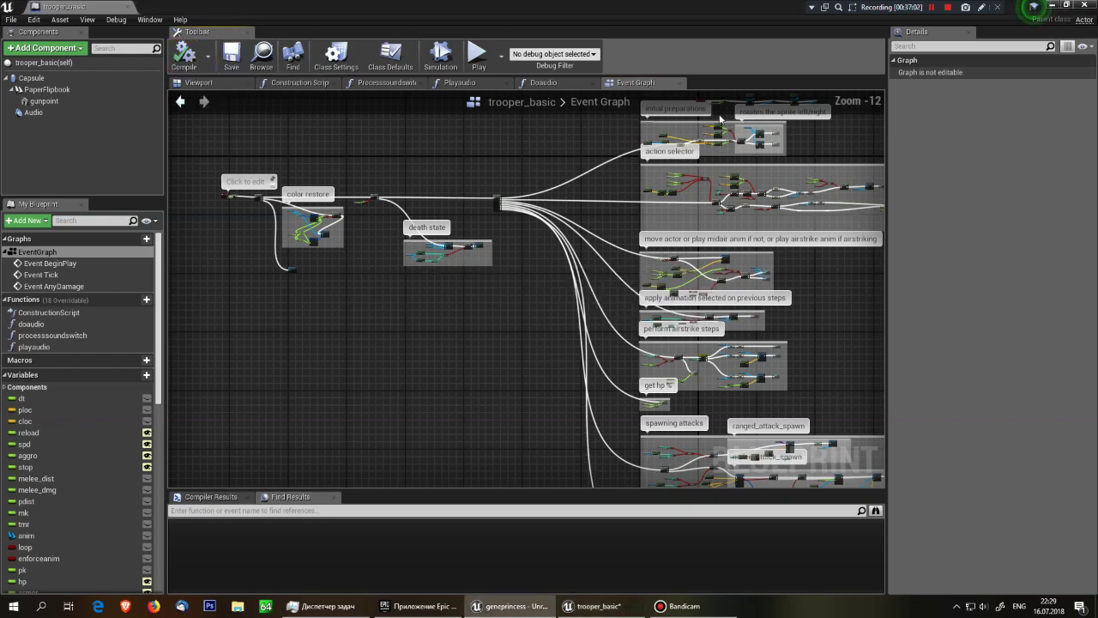
key("alt+F4")
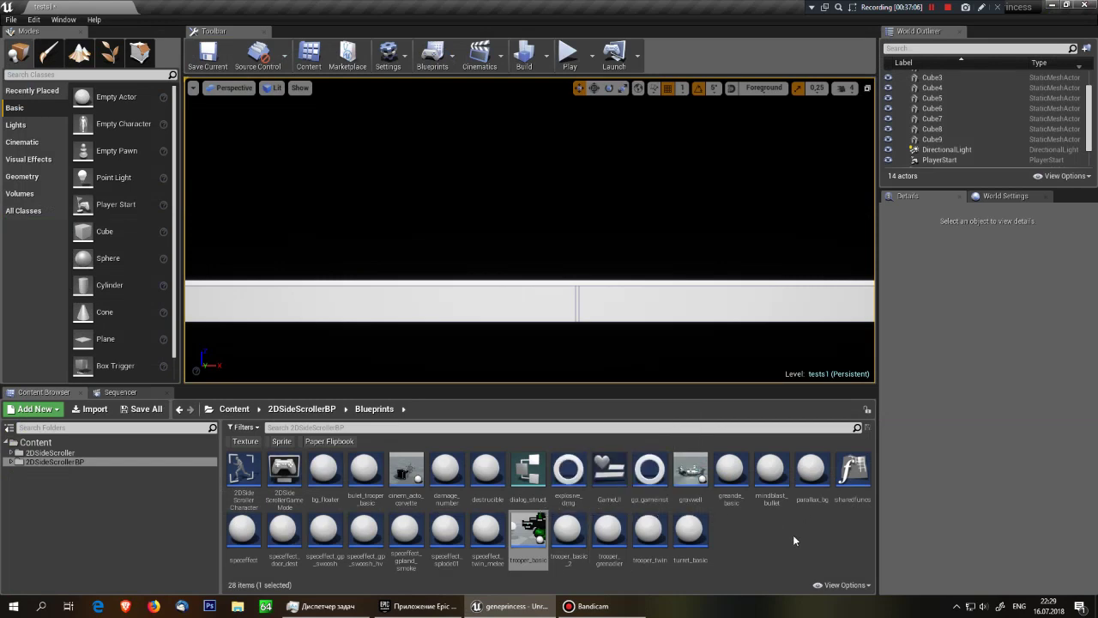
double_click(527, 532)
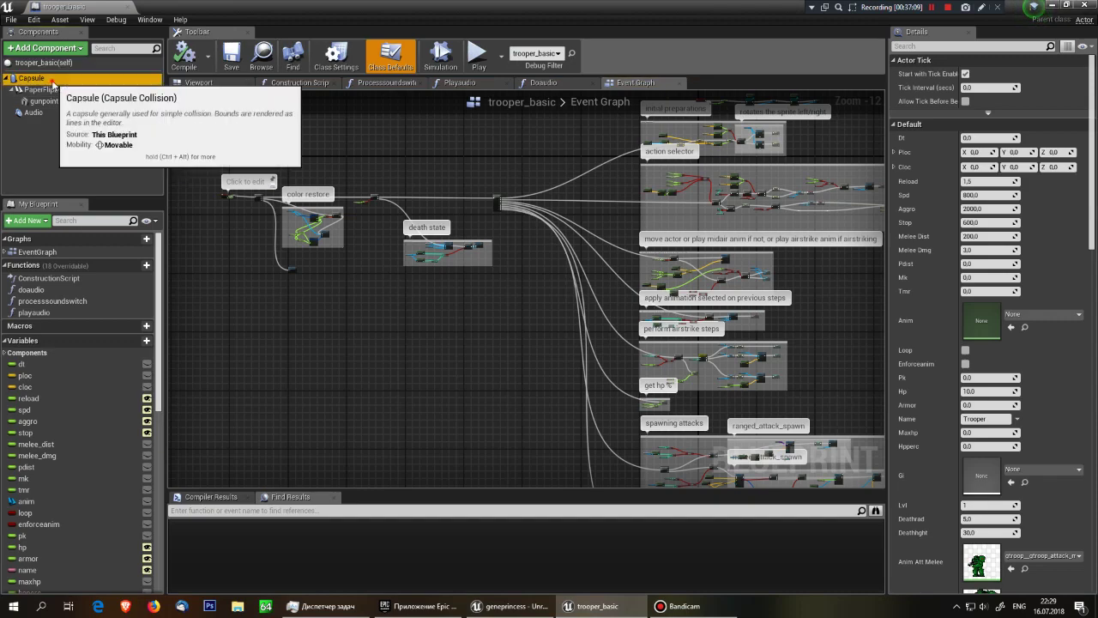
left_click(50, 81)
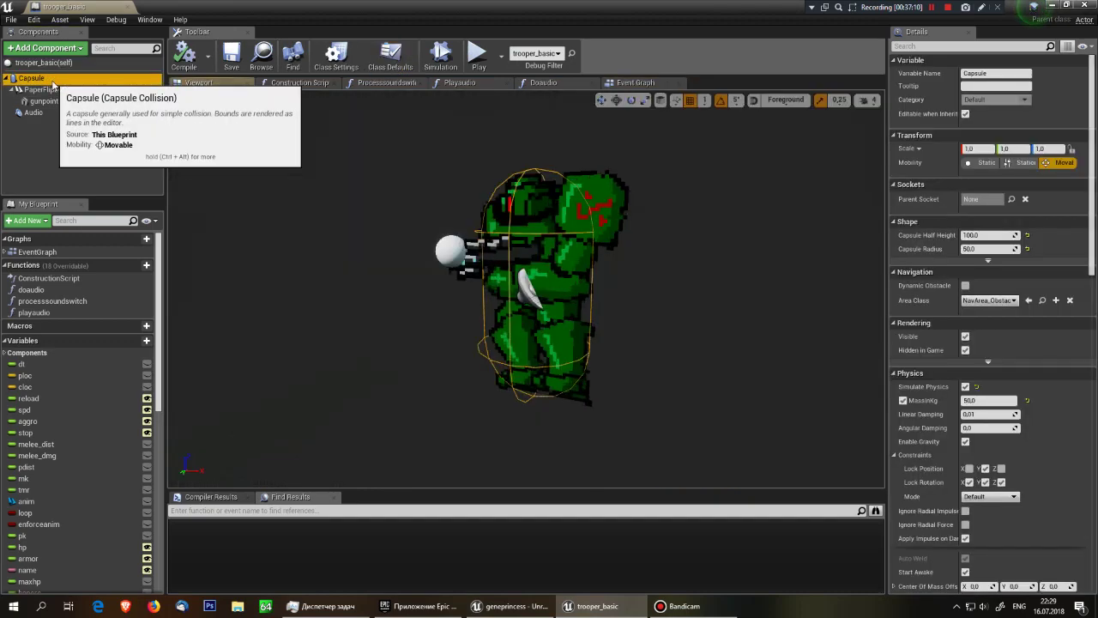
scroll(962, 116, "down", 3)
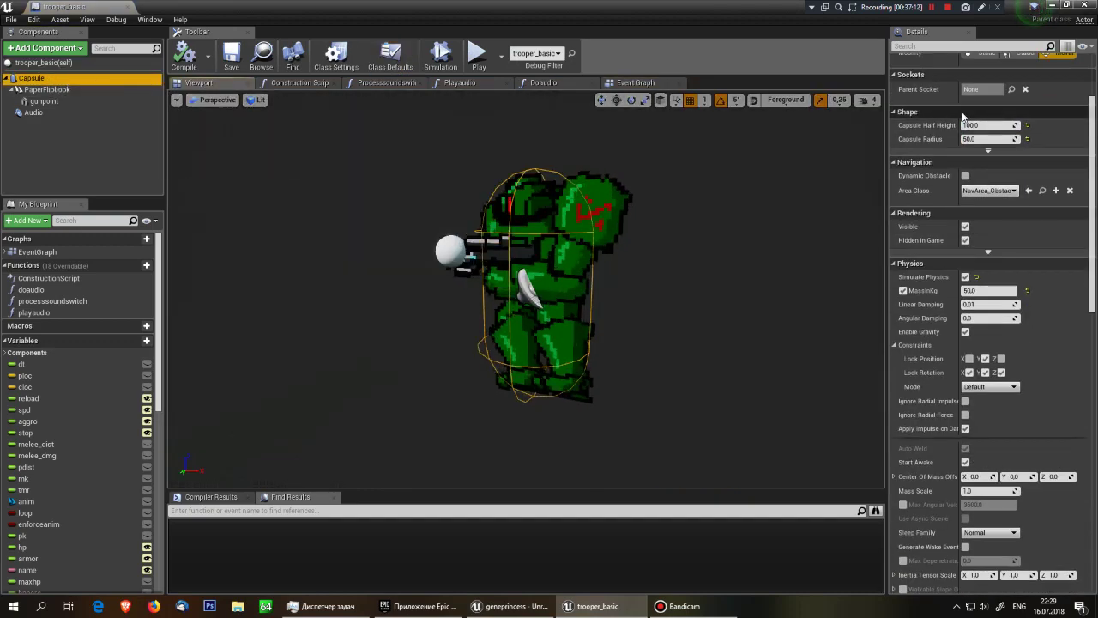
scroll(944, 300, "down", 6)
scroll(944, 299, "down", 4)
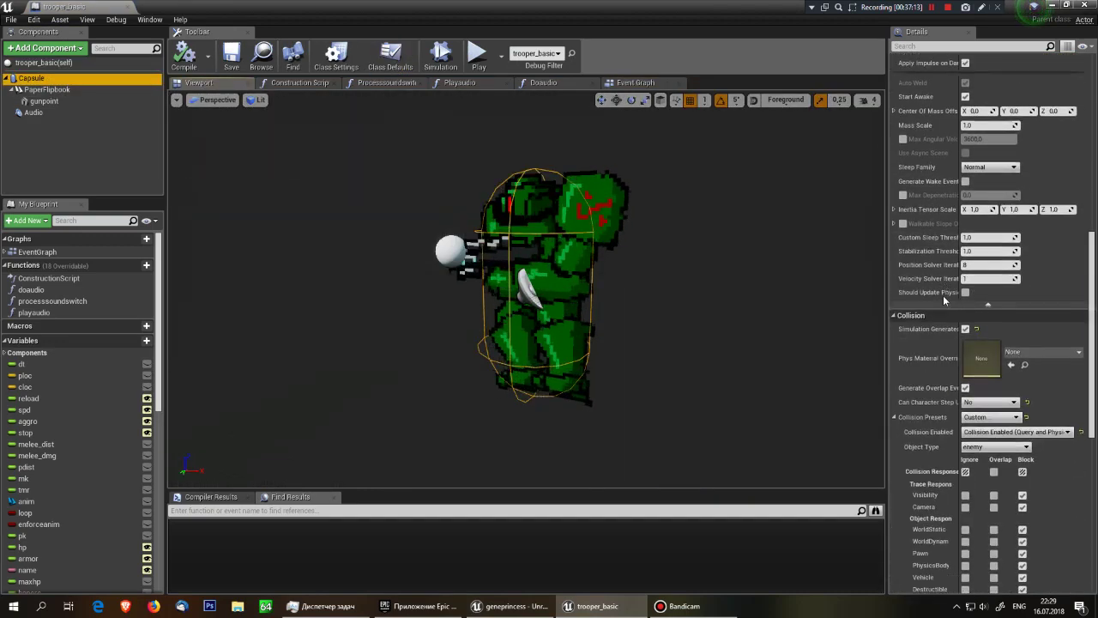
scroll(944, 300, "down", 3)
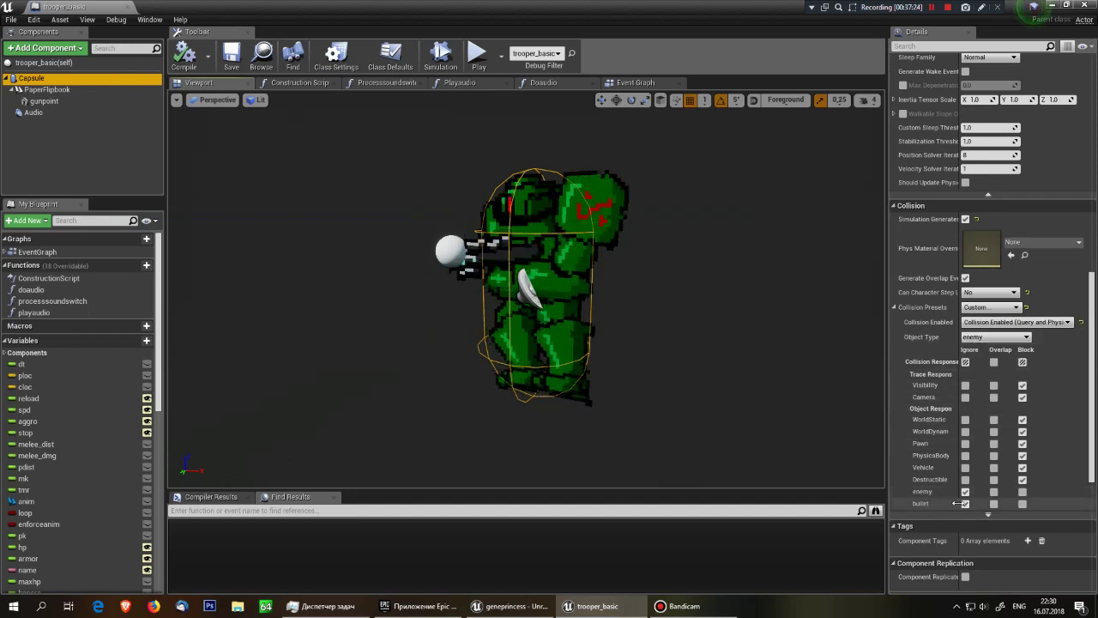
scroll(969, 487, "down", 3)
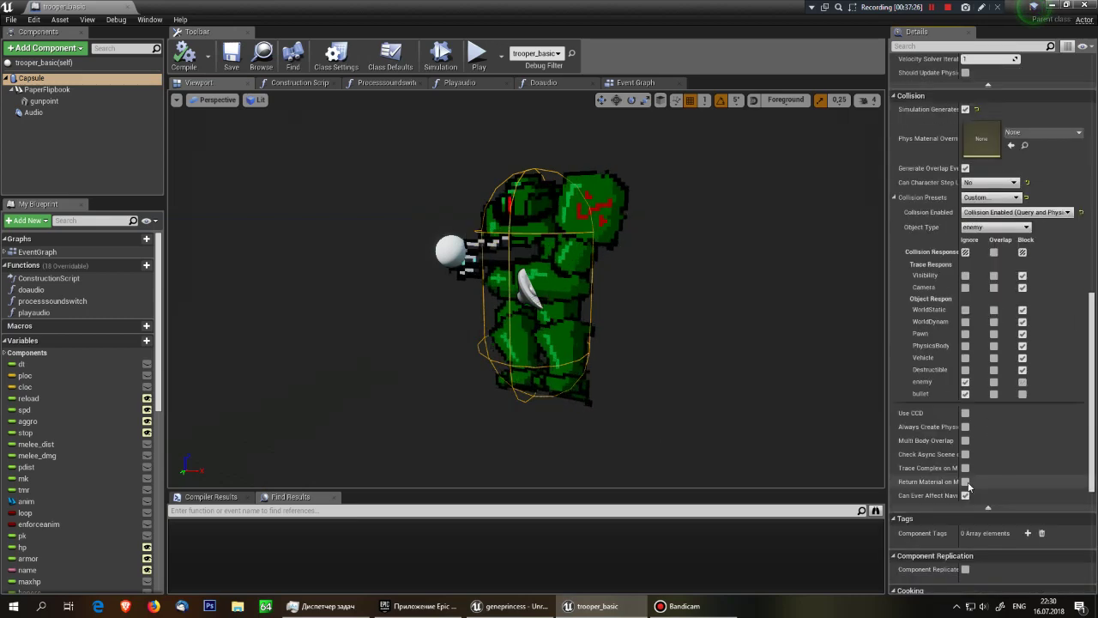
scroll(969, 487, "down", 4)
scroll(968, 488, "down", 4)
scroll(535, 225, "up", 5)
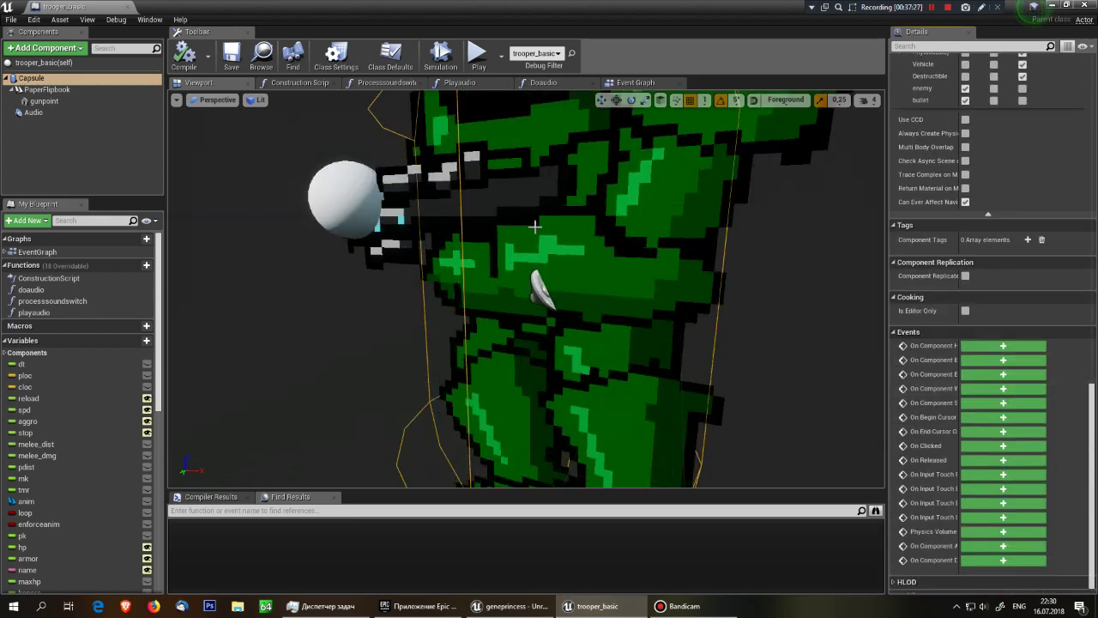
scroll(535, 226, "down", 5)
key("alt+F4")
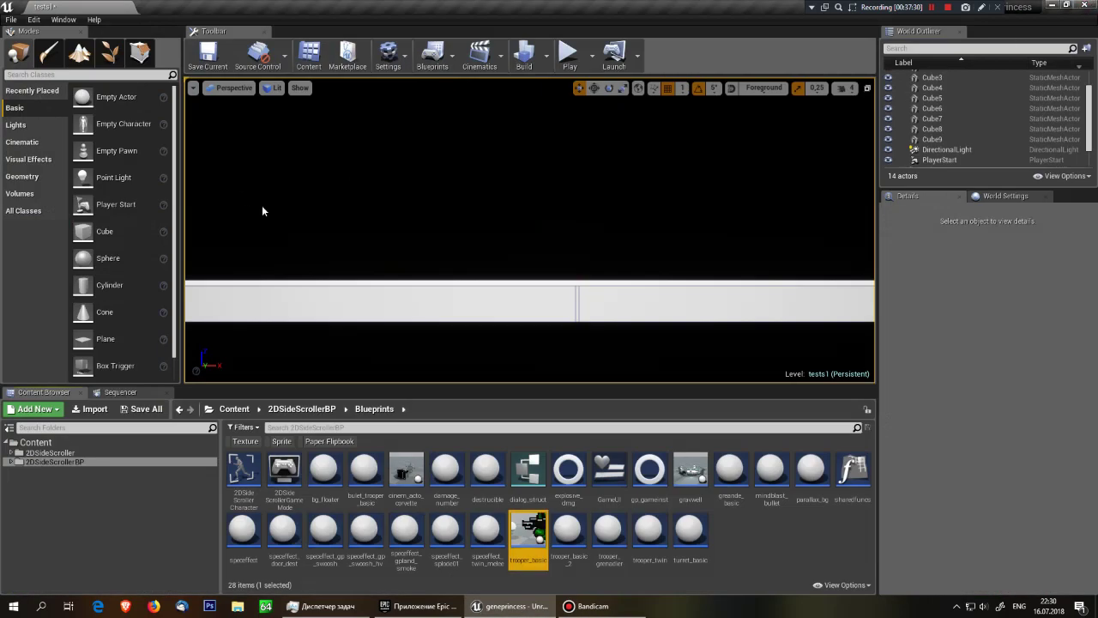
- Open Project Settings and go to the Engine - Collision page showing the enemy and bullet object channels
left_click(388, 53)
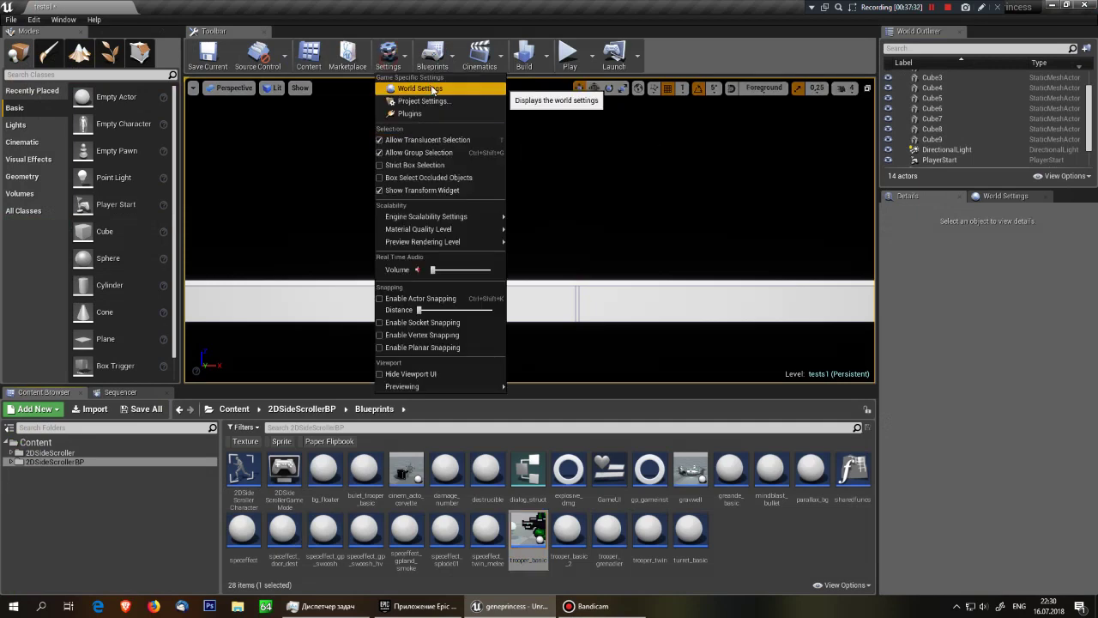
left_click(424, 101)
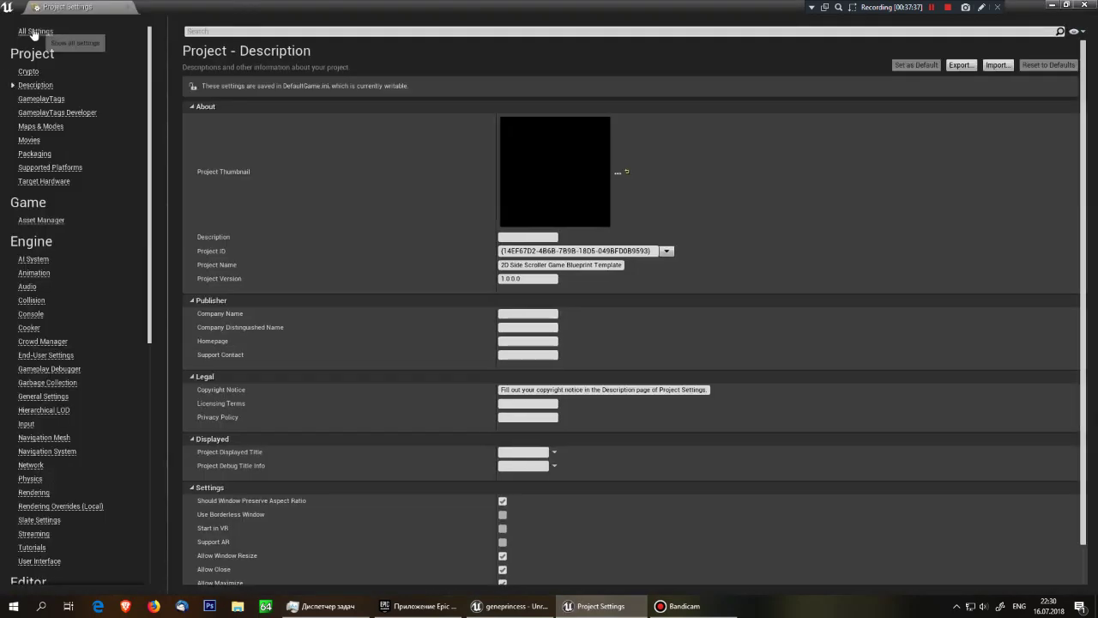
left_click(239, 31)
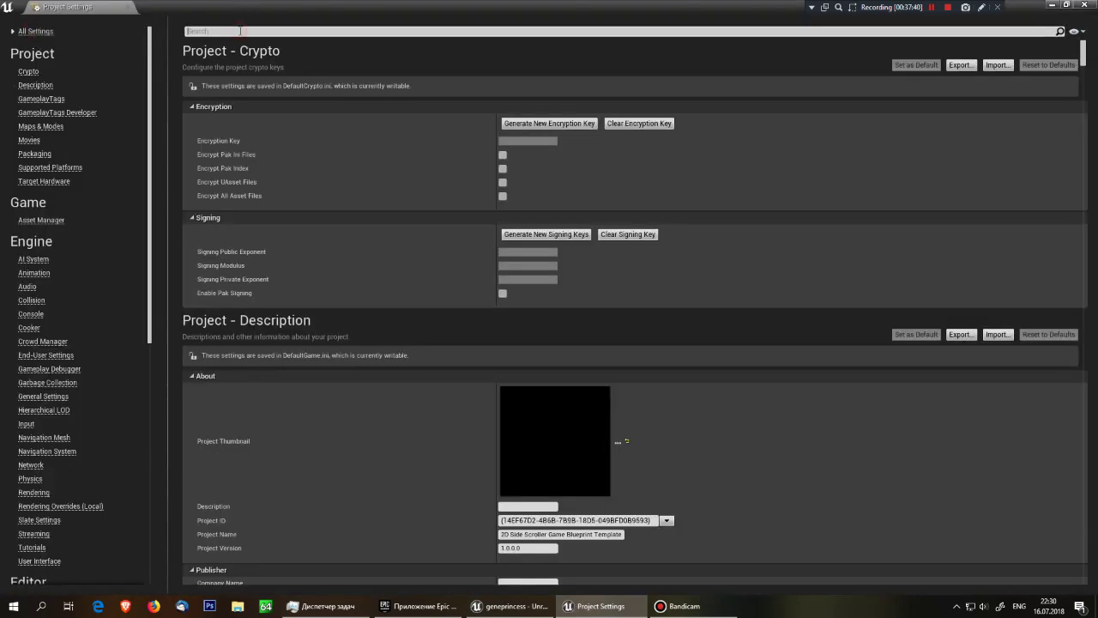
type("coll")
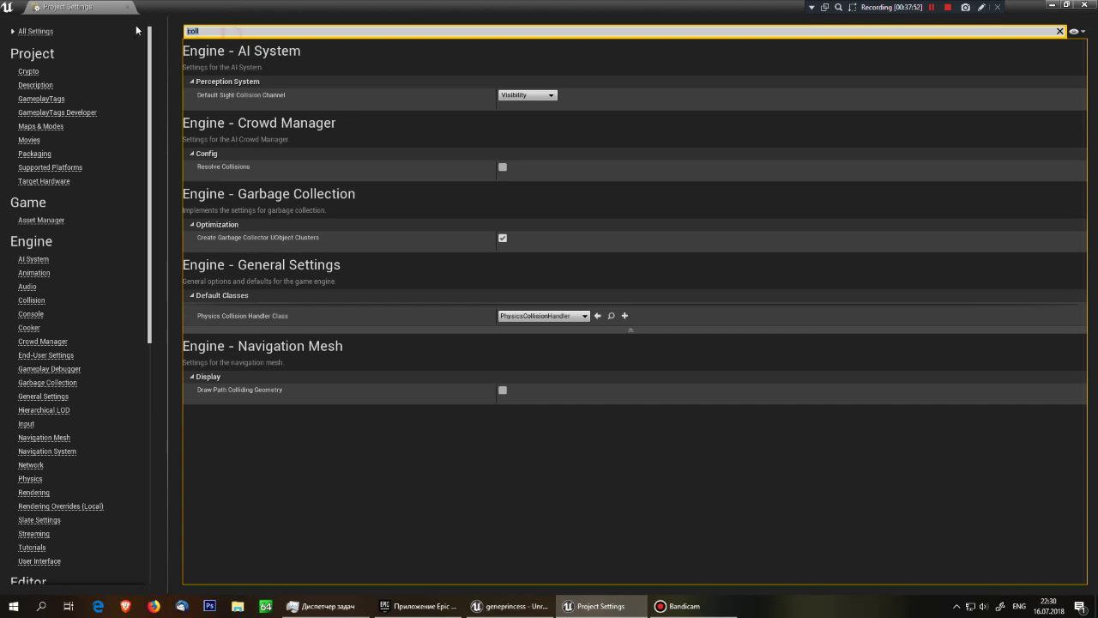
key("Escape")
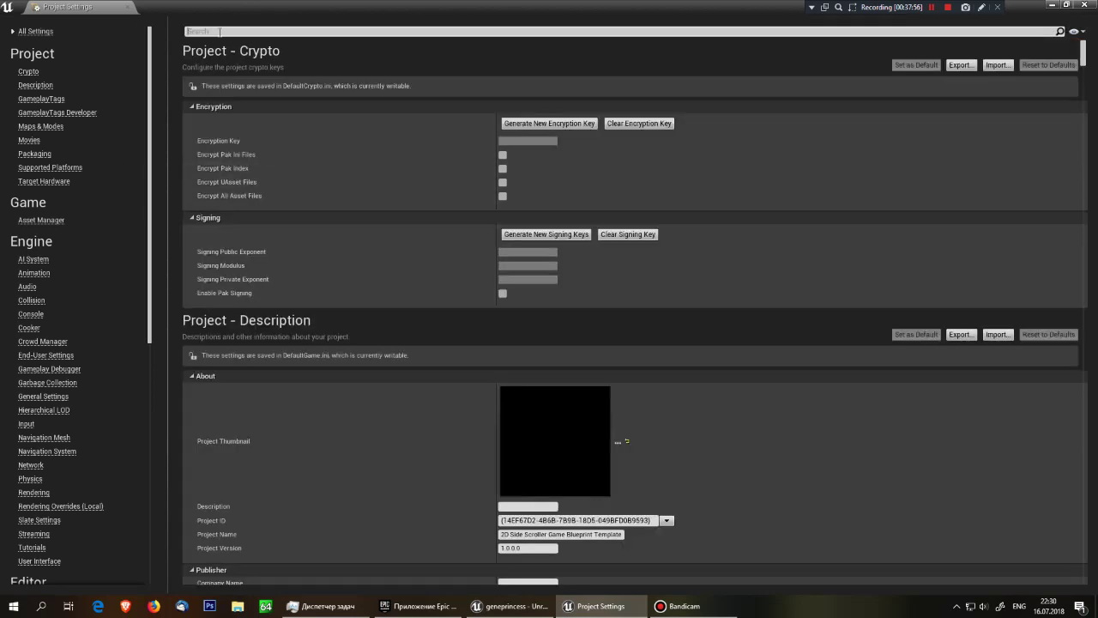
scroll(83, 229, "down", 3)
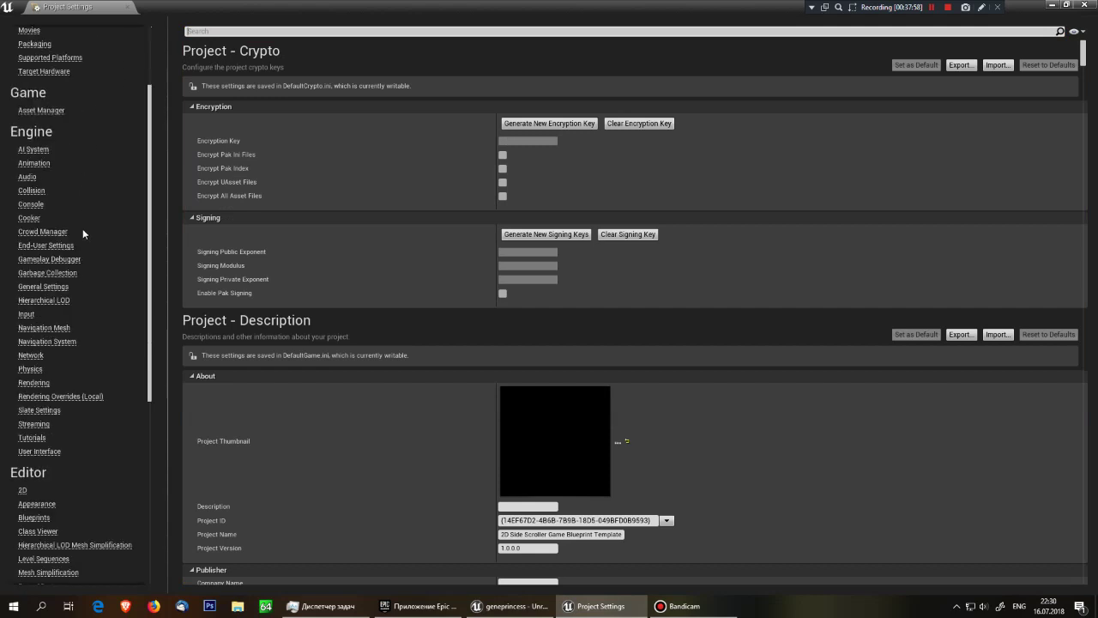
left_click(34, 190)
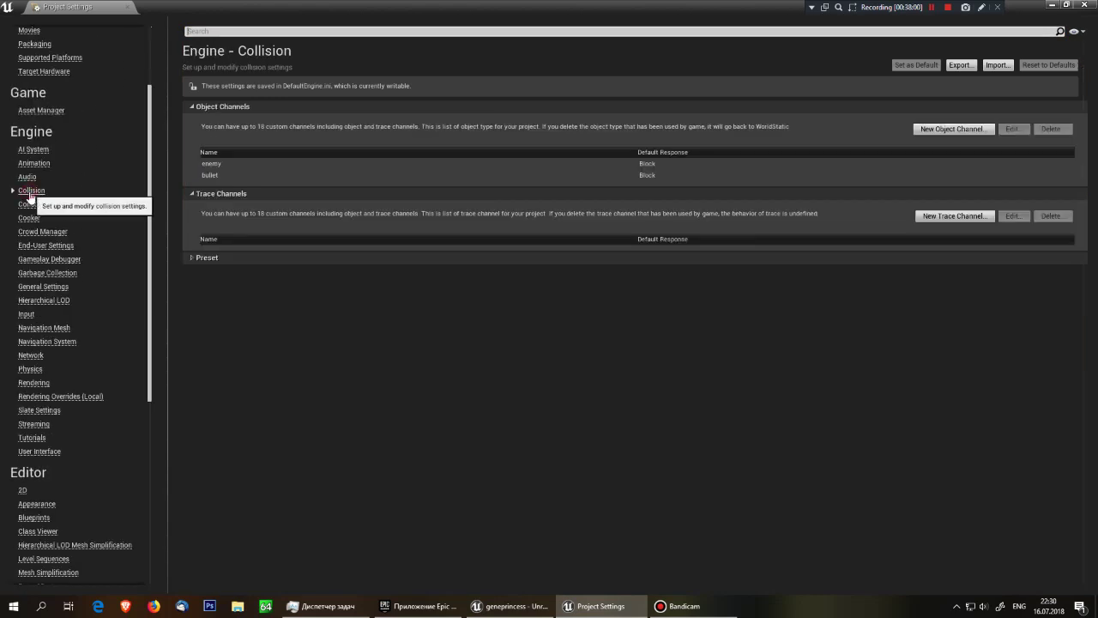
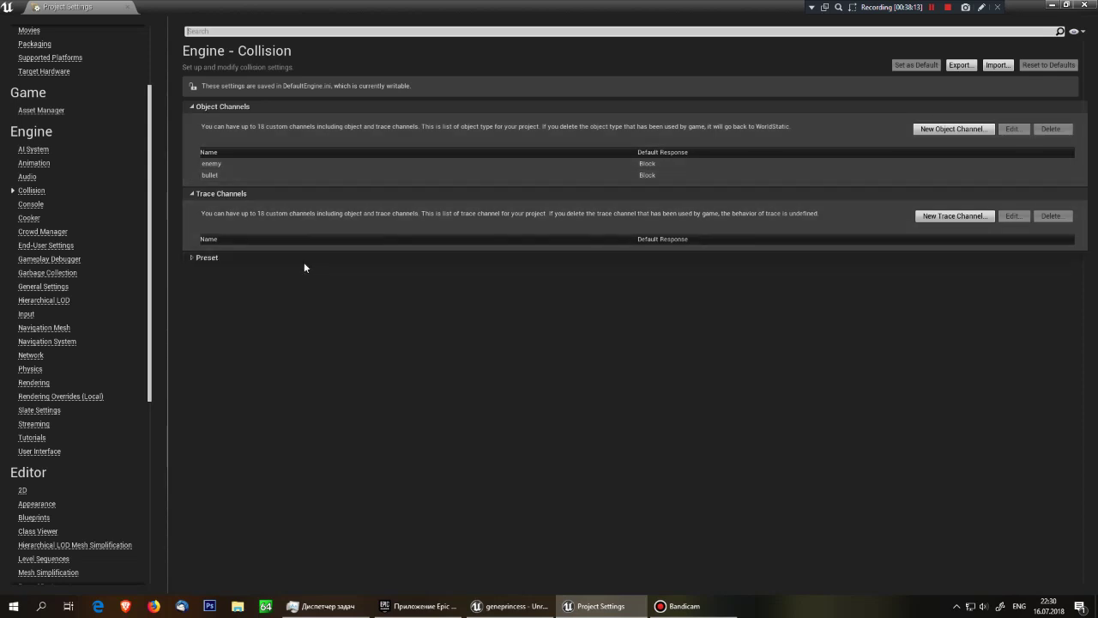
- Expand and collapse the Collision Preset list, then close Project Settings
left_click(193, 257)
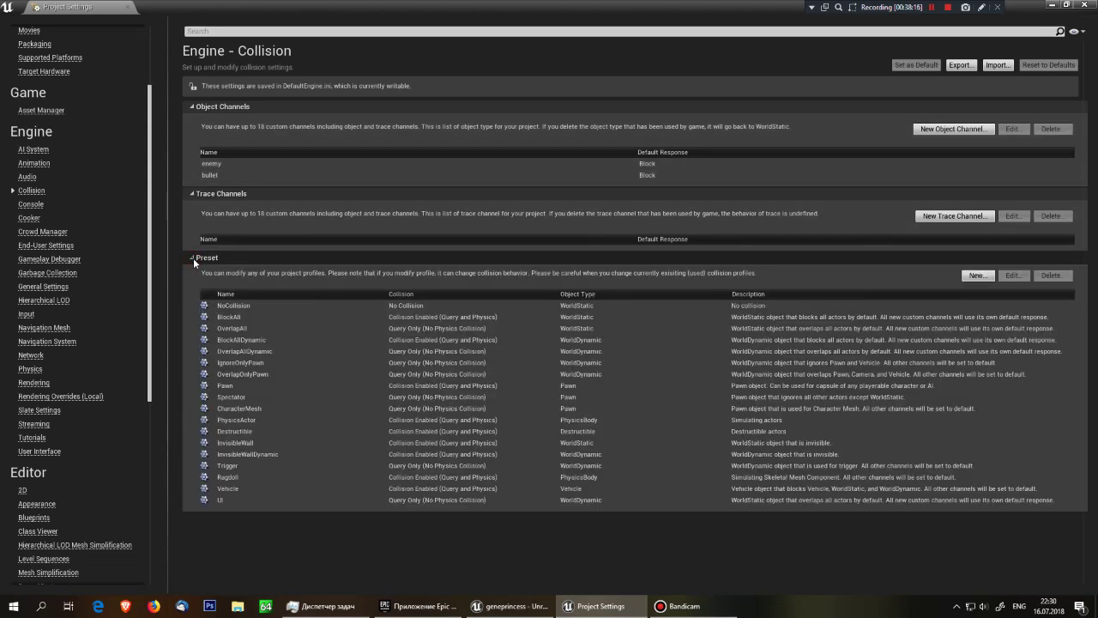
left_click(193, 257)
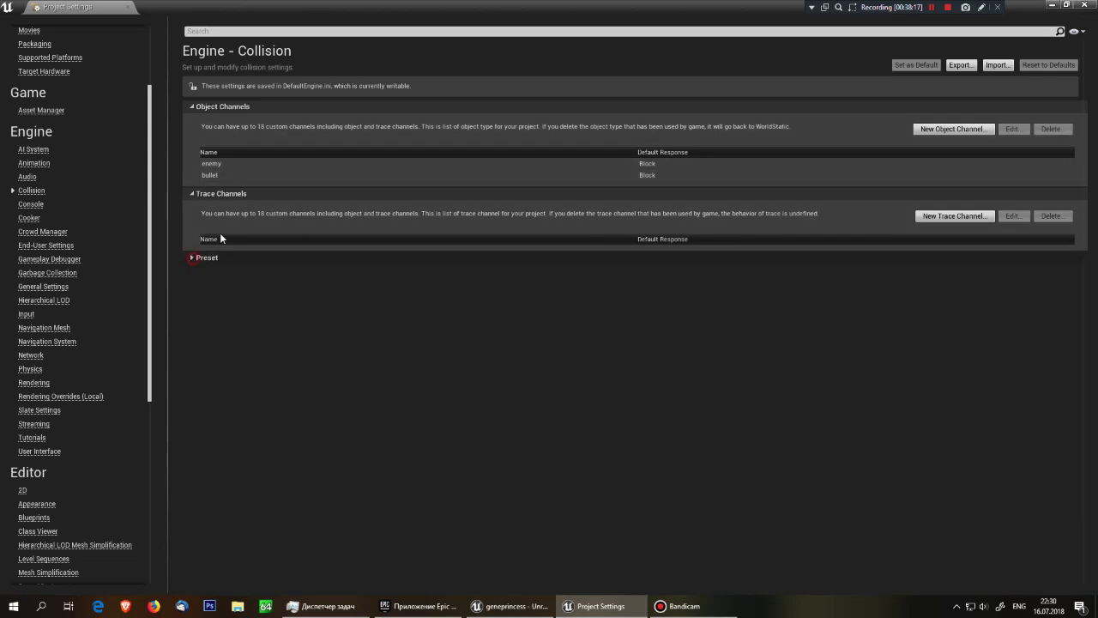
left_click(1086, 6)
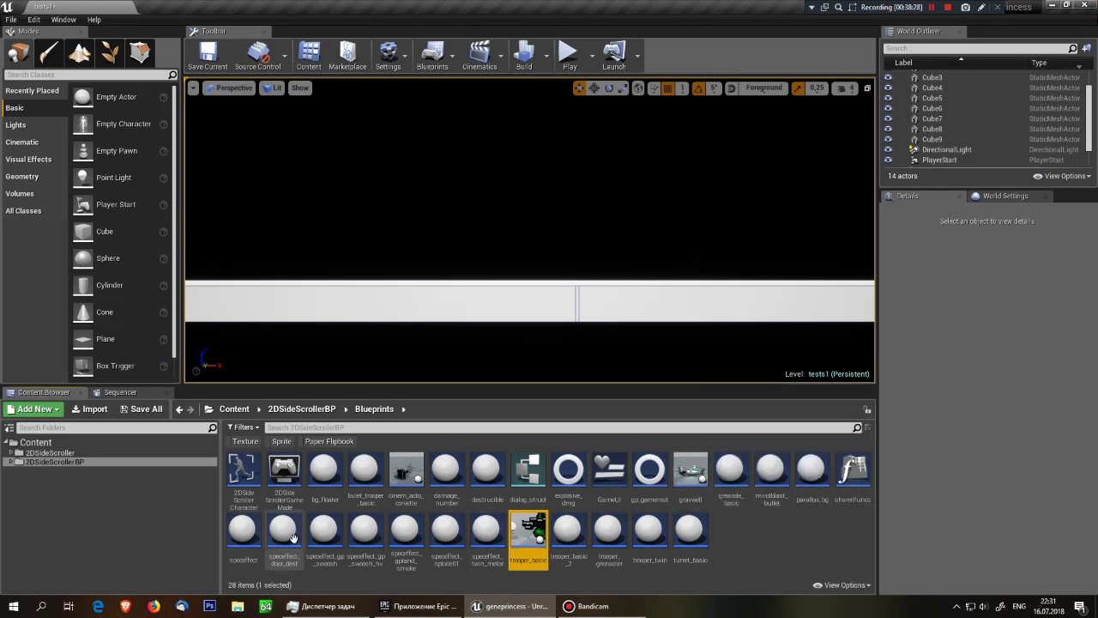
- Open the bulet_trooper_basic blueprint and bring Event BeginPlay and Set Life Span into view
double_click(357, 487)
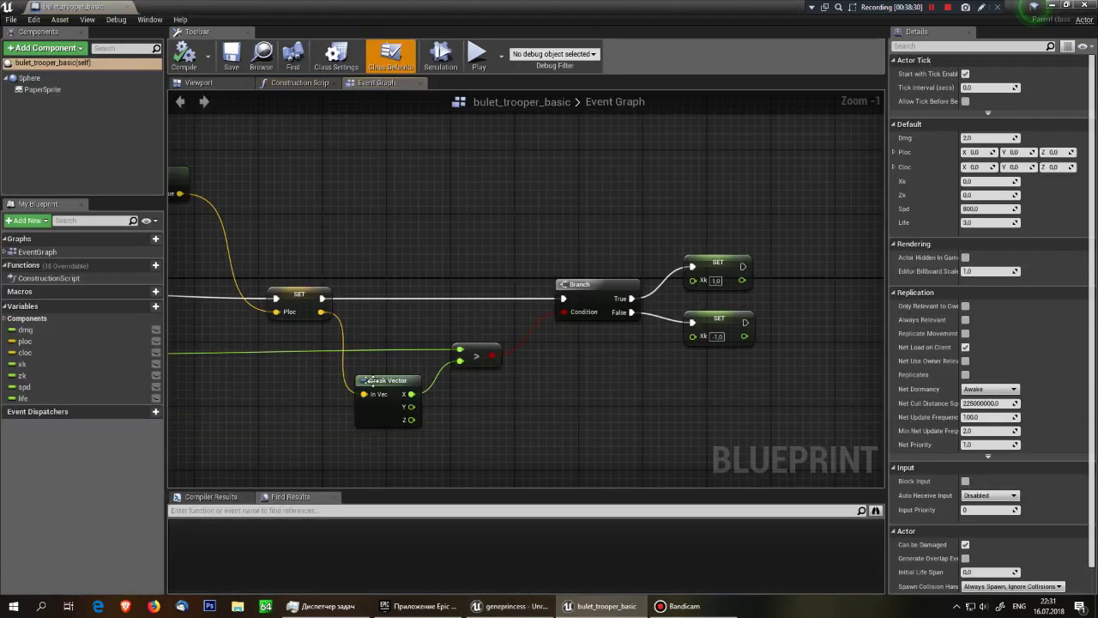
scroll(347, 366, "down", 5)
right_click_drag(347, 367, 665, 268)
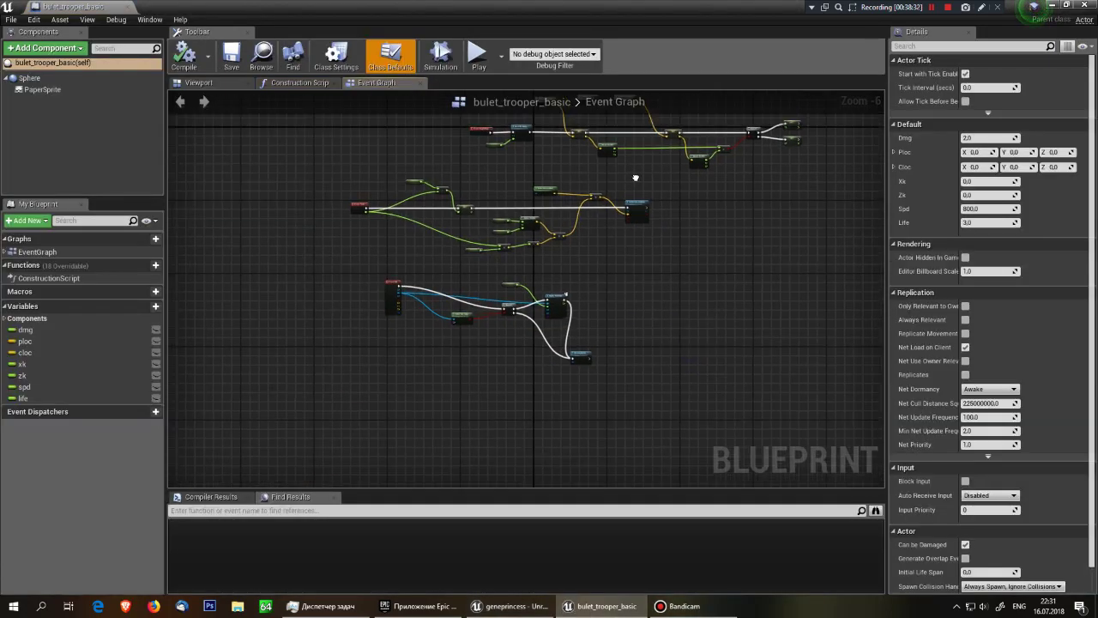
scroll(480, 211, "up", 3)
scroll(419, 361, "up", 4)
right_click_drag(419, 361, 413, 259)
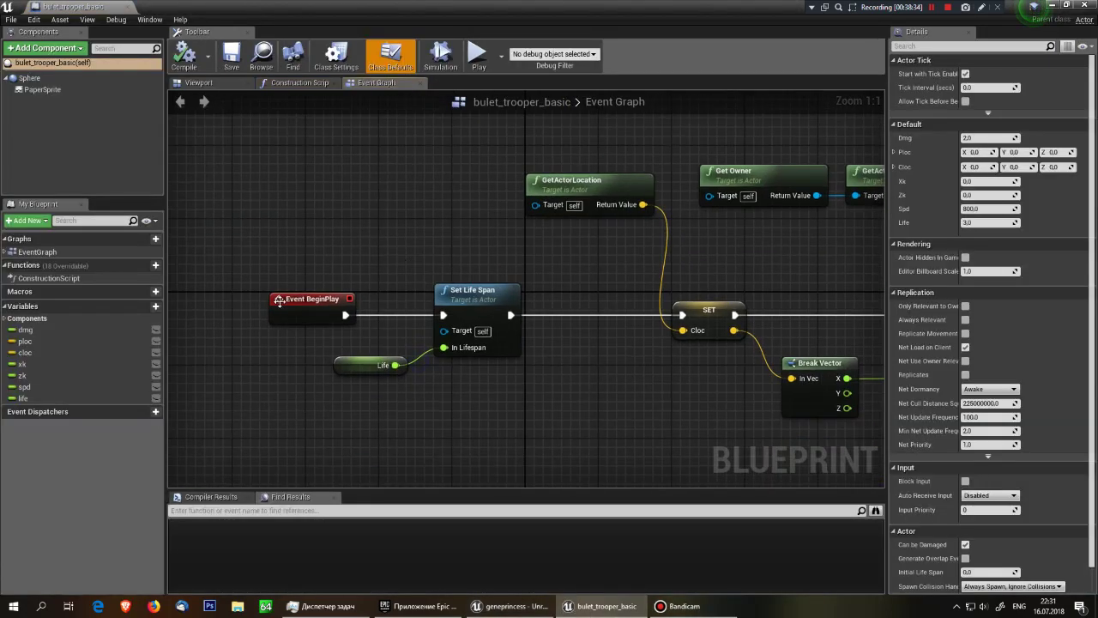
- Nudge Event BeginPlay left, select the Life and Set Life Span nodes, then select the Sphere component
left_click_drag(271, 311, 204, 312)
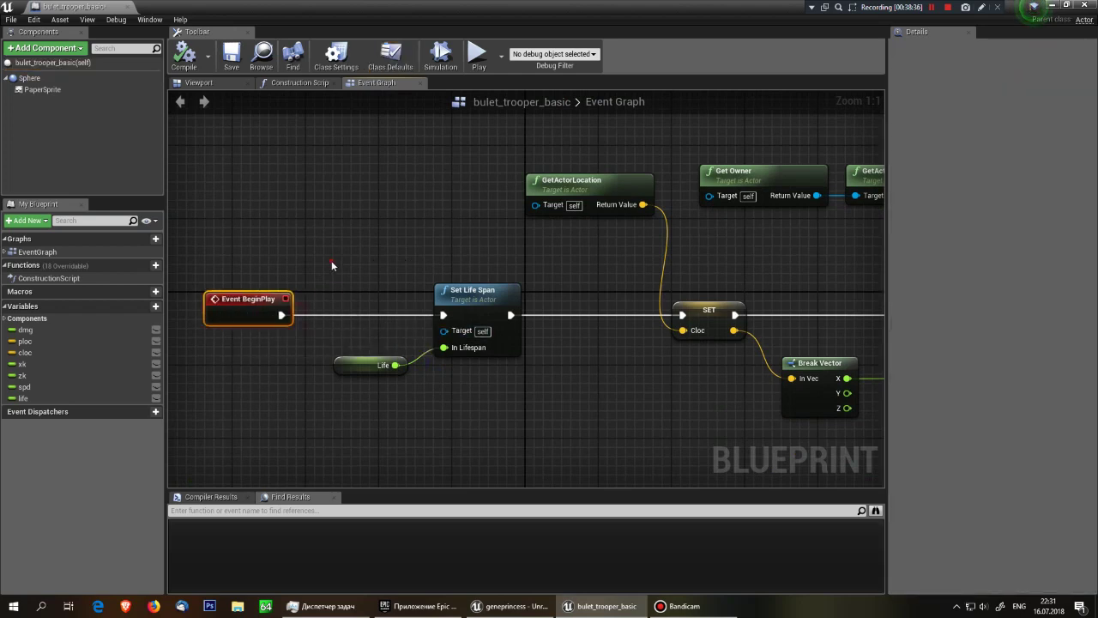
left_click_drag(331, 265, 451, 398)
mouse_move(570, 358)
right_mouse_down()
mouse_move(321, 391)
mouse_move(341, 381)
right_mouse_up()
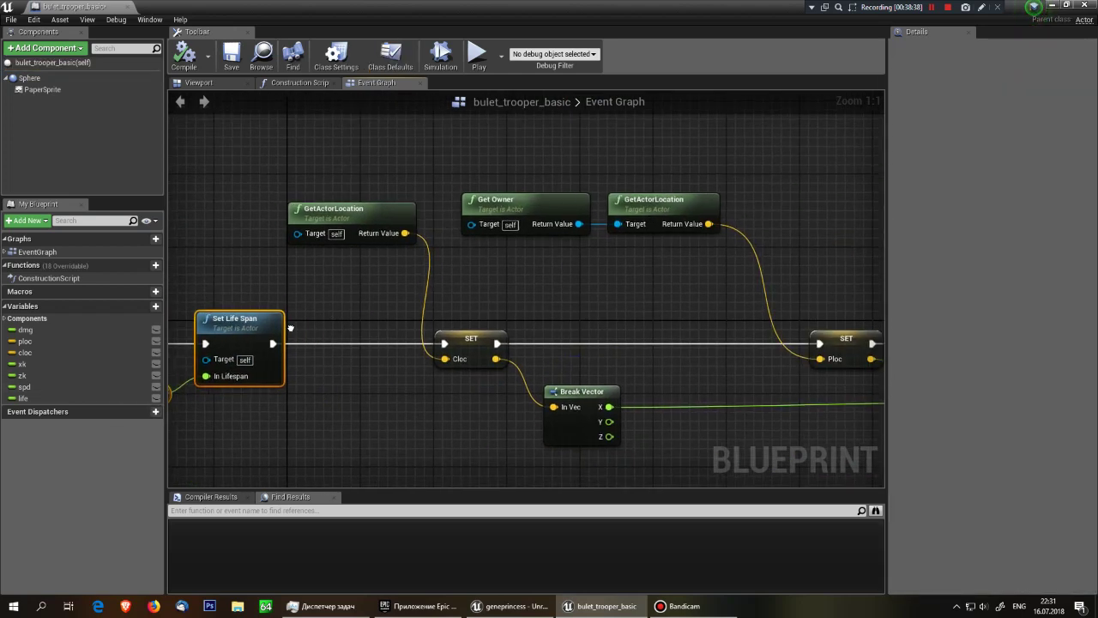
left_click(60, 83)
- Check the sprite component's settings, then reselect the Sphere component
scroll(987, 301, "down", 10)
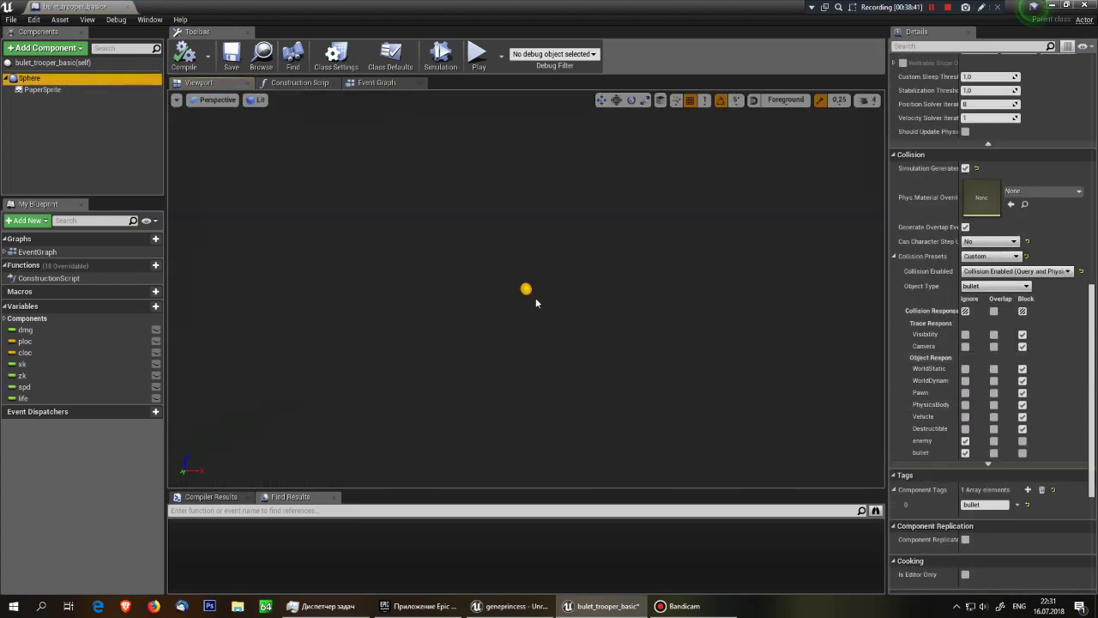
scroll(524, 291, "up", 5)
left_click(525, 290)
scroll(524, 290, "down", 5)
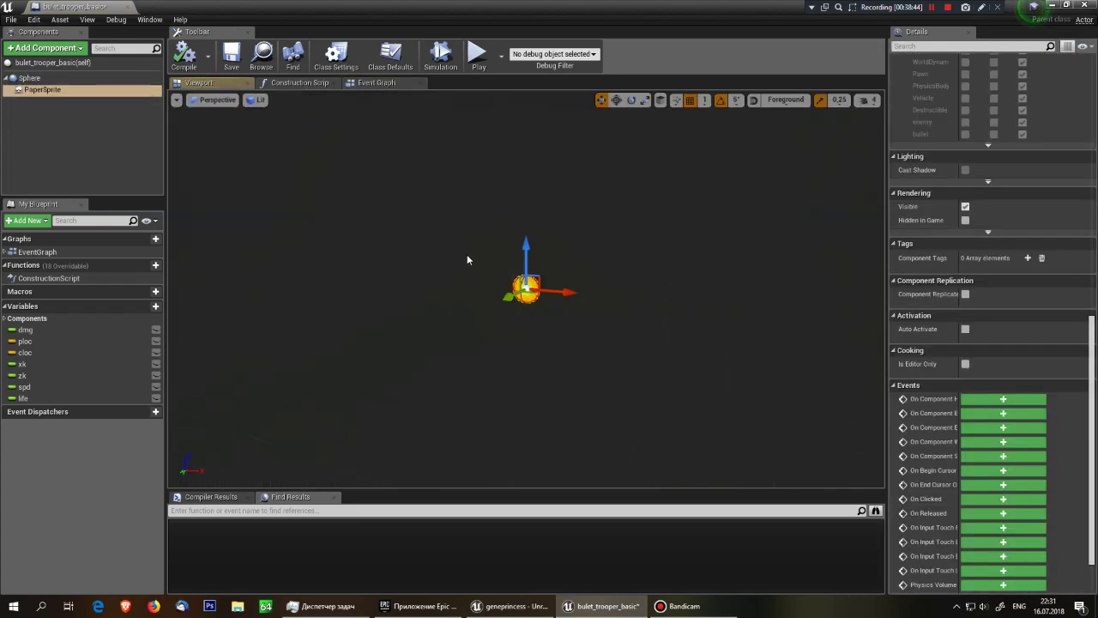
scroll(520, 294, "up", 2)
left_click(68, 79)
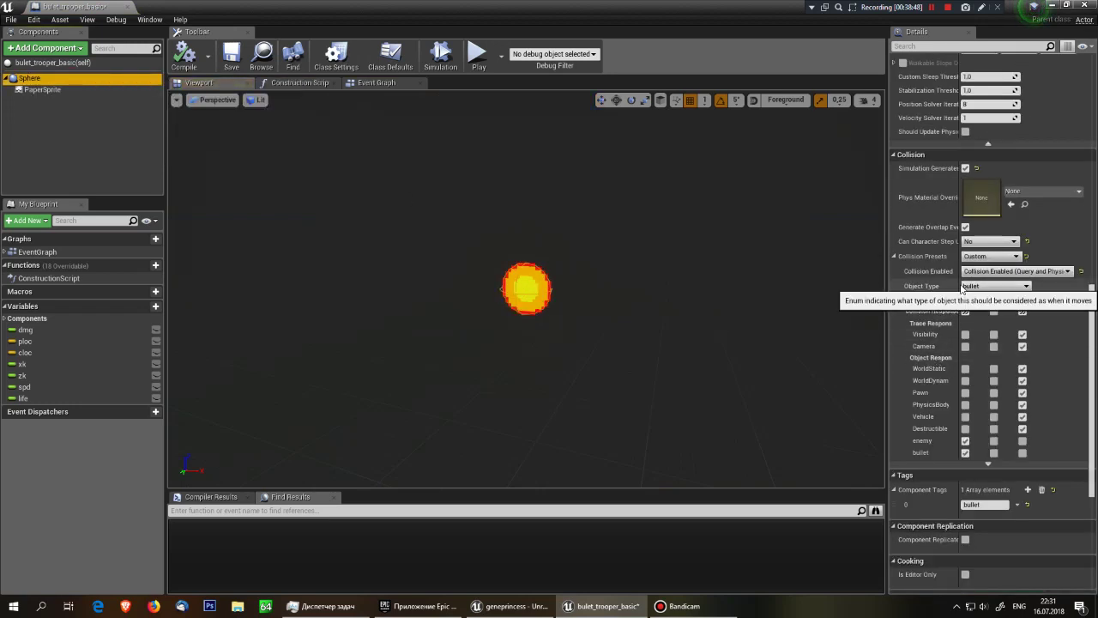
- Keep the Sphere's Object Type as bullet, enable Simulation Generates Hit Events, and return to the Event Graph
left_click(993, 286)
left_click(995, 286)
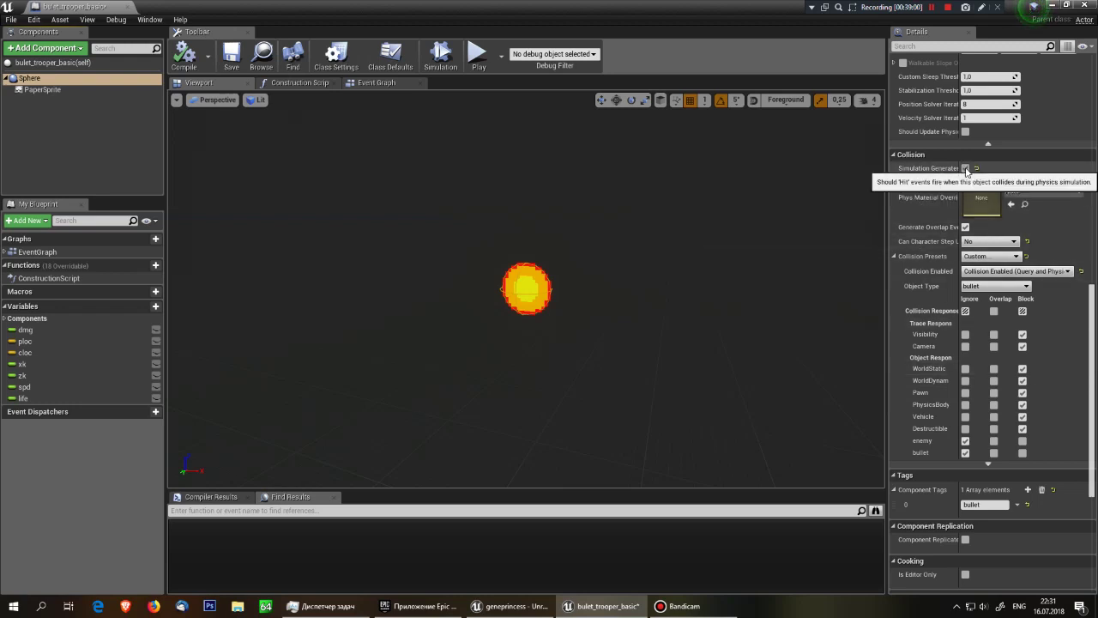
left_click(965, 169)
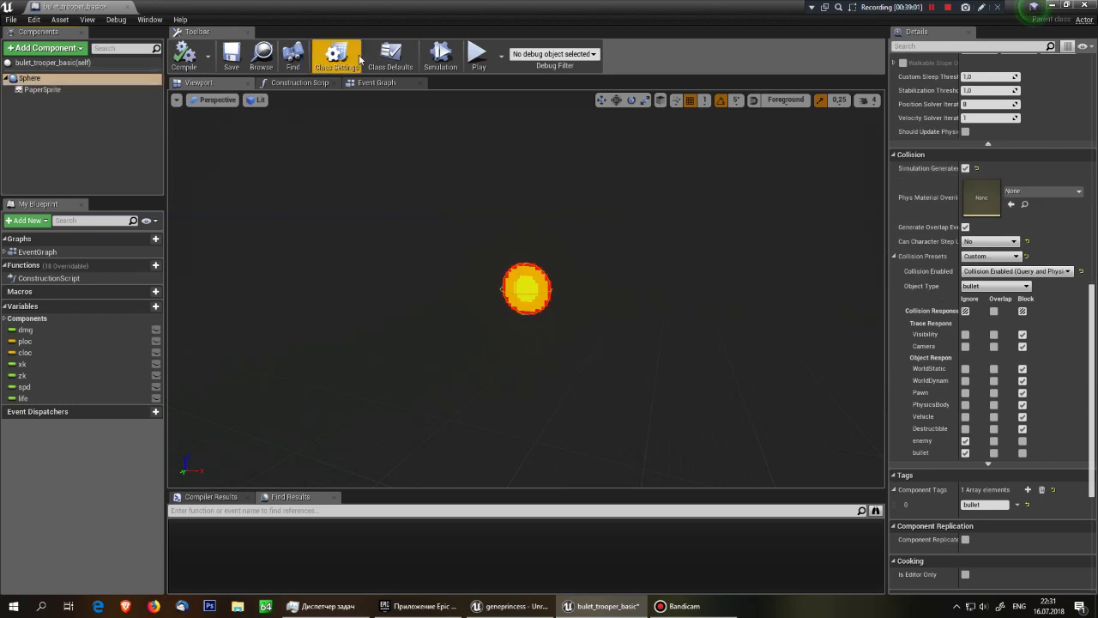
left_click(368, 82)
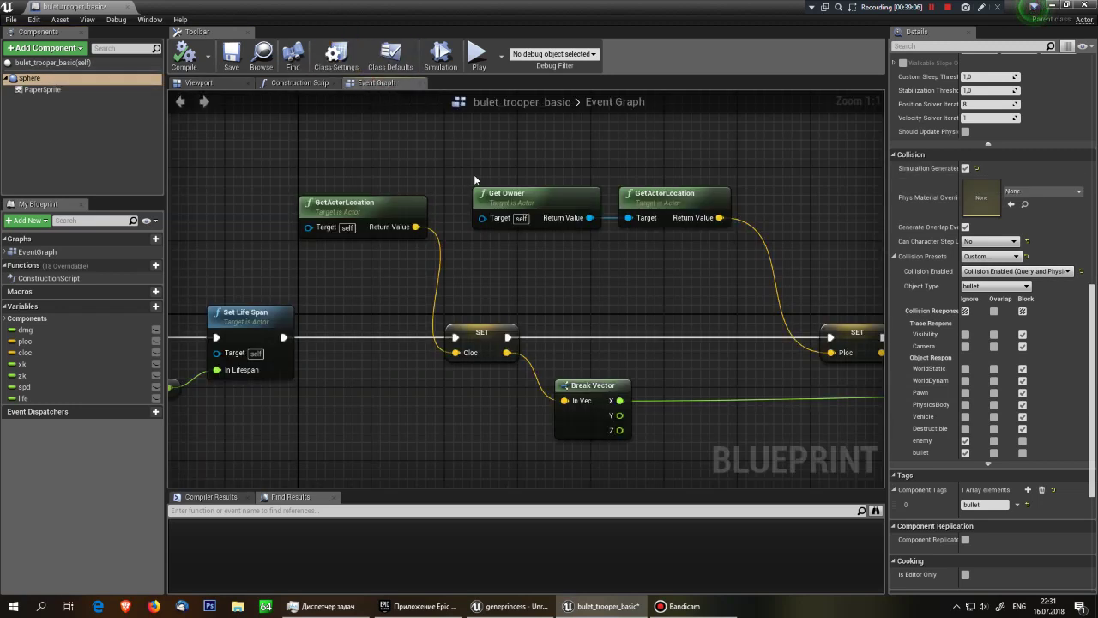
mouse_move(394, 265)
right_mouse_down()
mouse_move(508, 250)
mouse_move(721, 181)
right_mouse_up()
right_click_drag(572, 268, 313, 268)
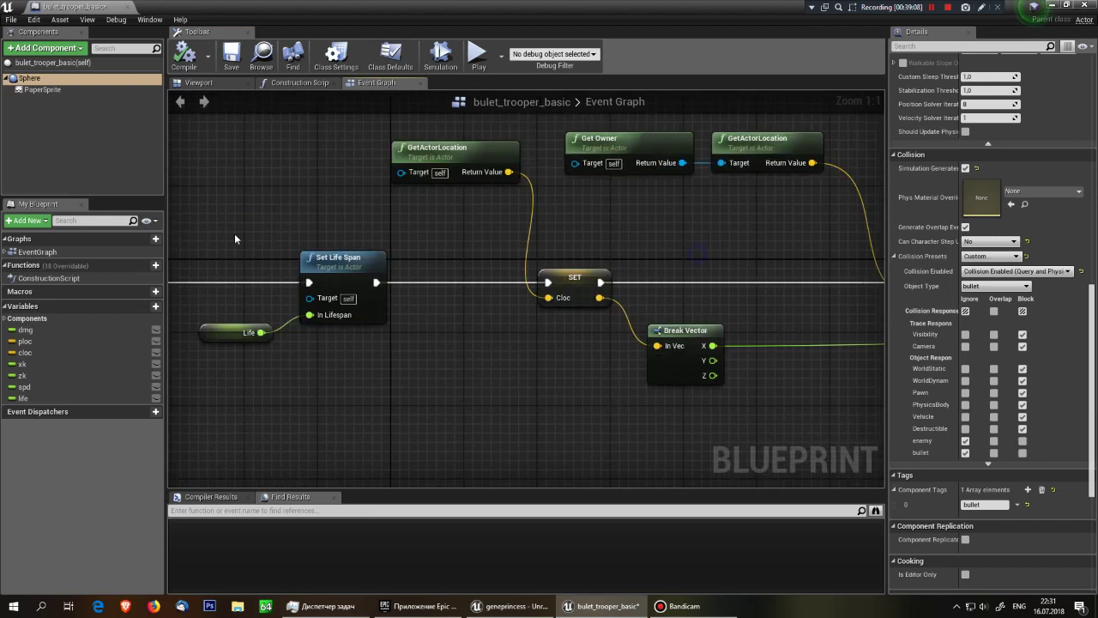
mouse_move(348, 344)
right_mouse_down()
mouse_move(297, 345)
mouse_move(480, 335)
right_mouse_up()
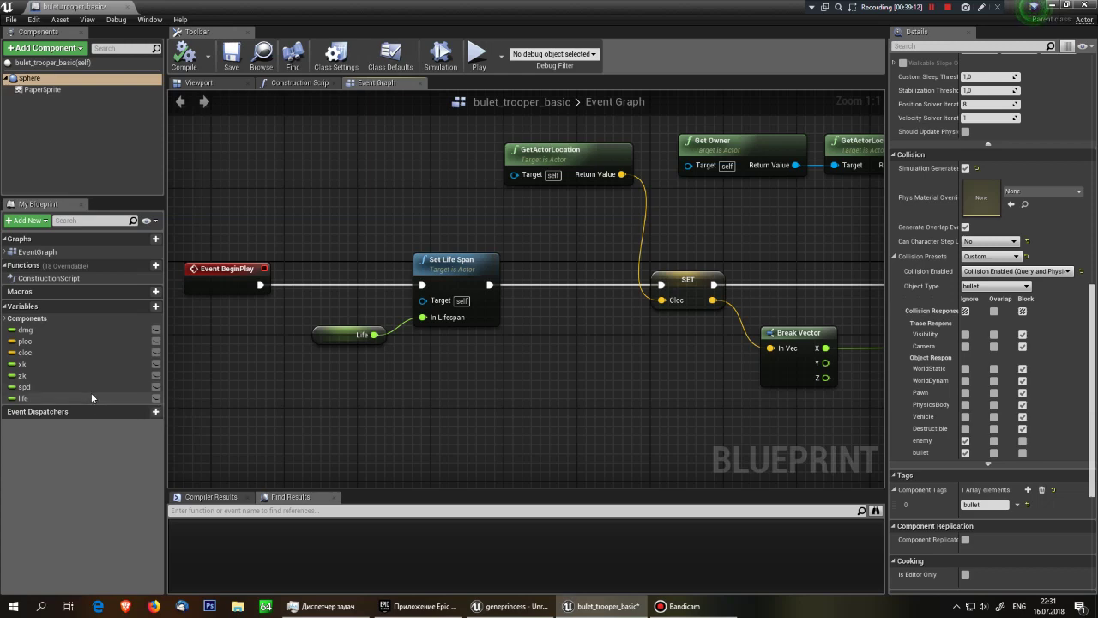
left_click(434, 265)
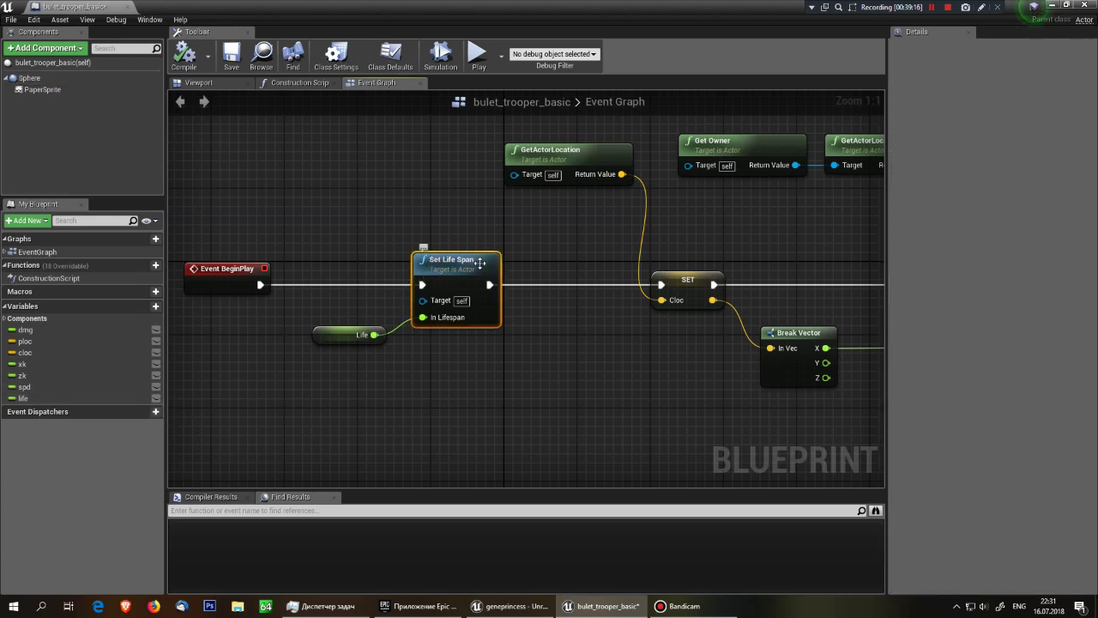
right_click_drag(577, 240, 537, 277)
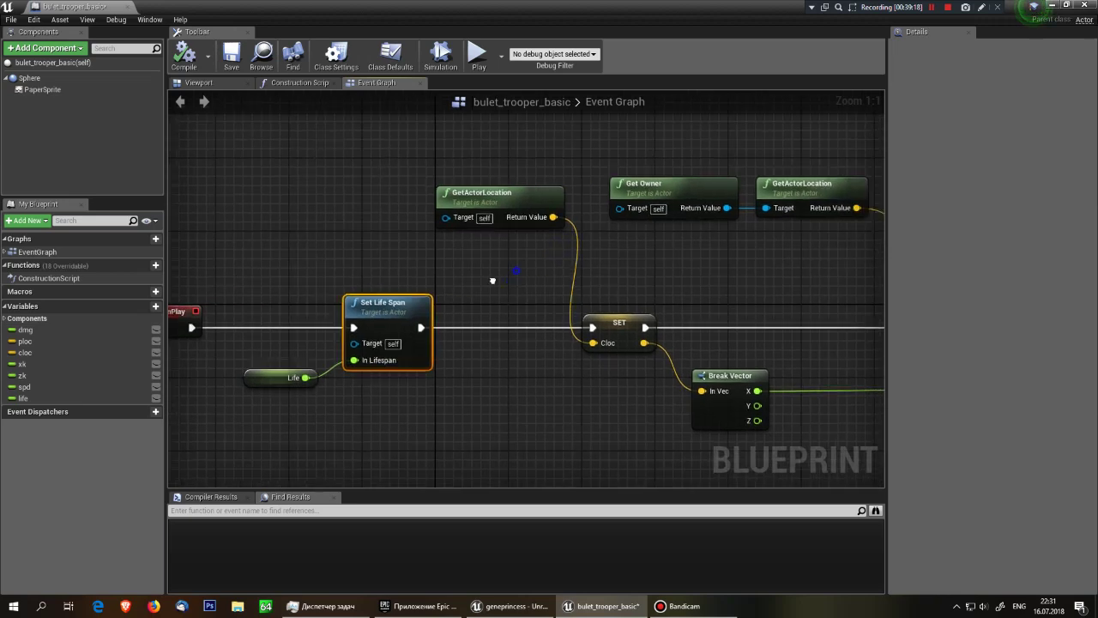
mouse_move(572, 232)
right_mouse_down()
mouse_move(380, 268)
mouse_move(455, 240)
right_mouse_up()
left_click_drag(395, 194, 338, 202)
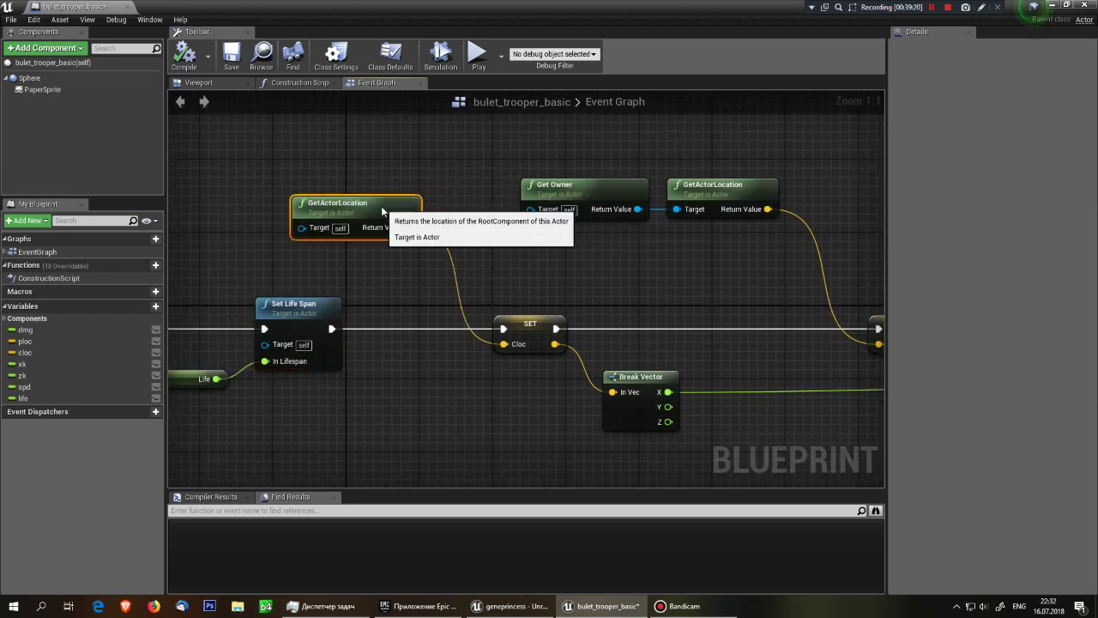
right_click_drag(530, 277, 337, 222)
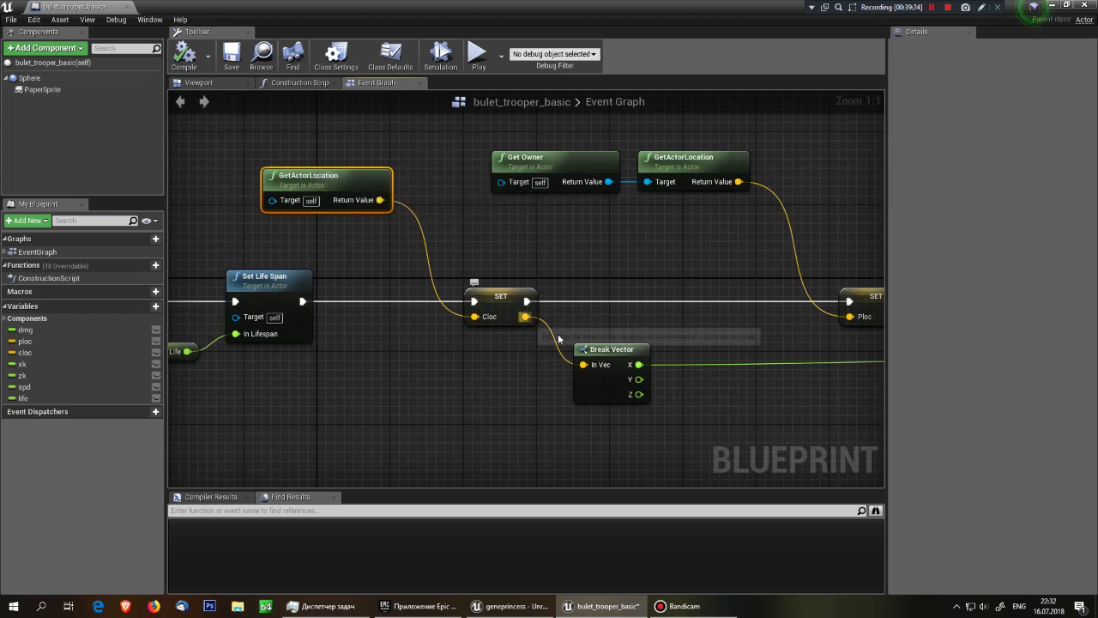
mouse_move(523, 318)
right_mouse_down()
mouse_move(600, 277)
mouse_move(439, 275)
right_mouse_up()
scroll(599, 277, "down", 1)
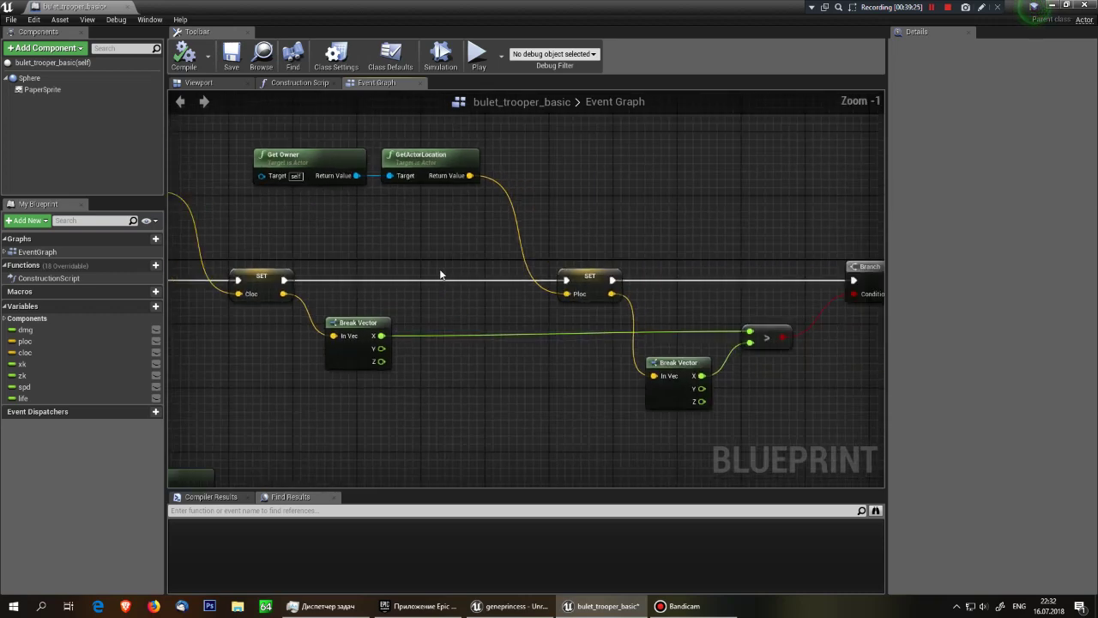
left_click(298, 156)
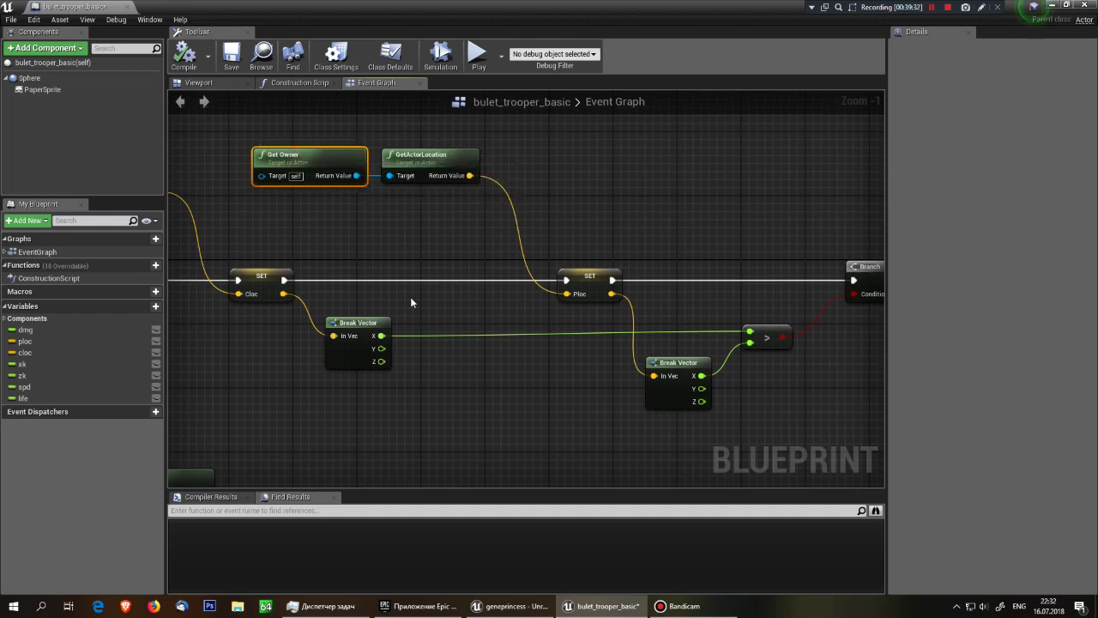
right_click_drag(411, 297, 393, 319)
left_click(445, 177)
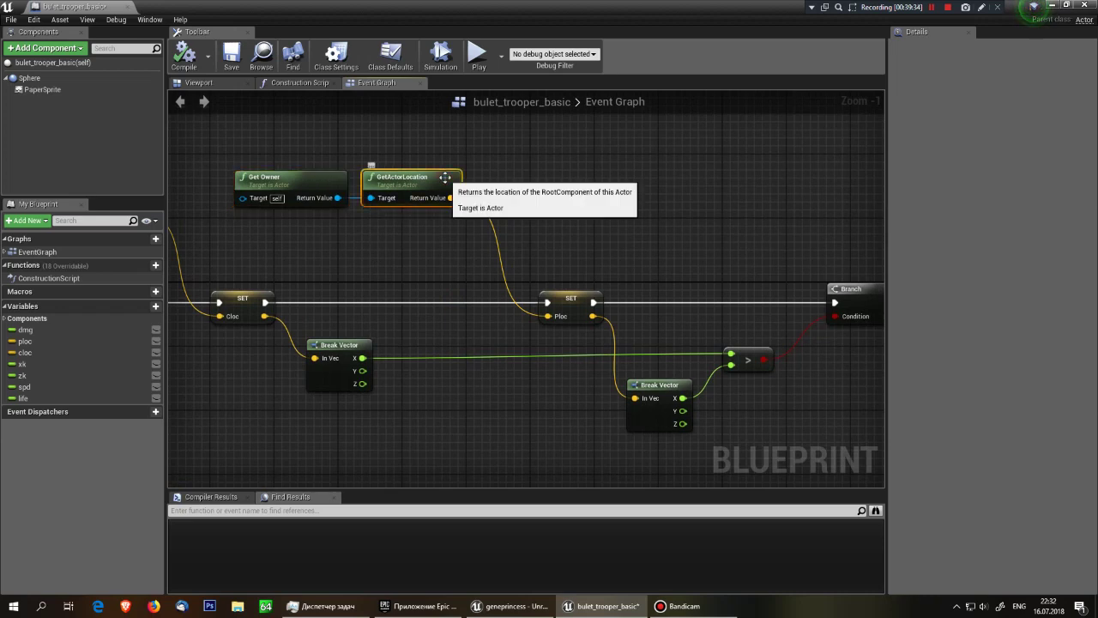
left_click(570, 308)
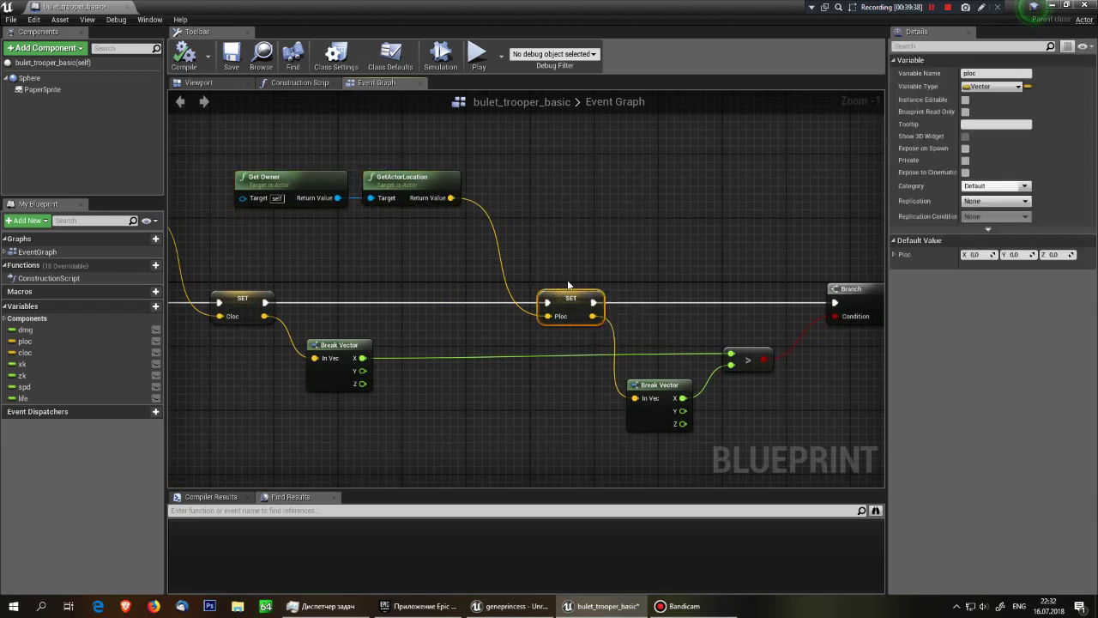
right_click_drag(574, 360, 480, 286)
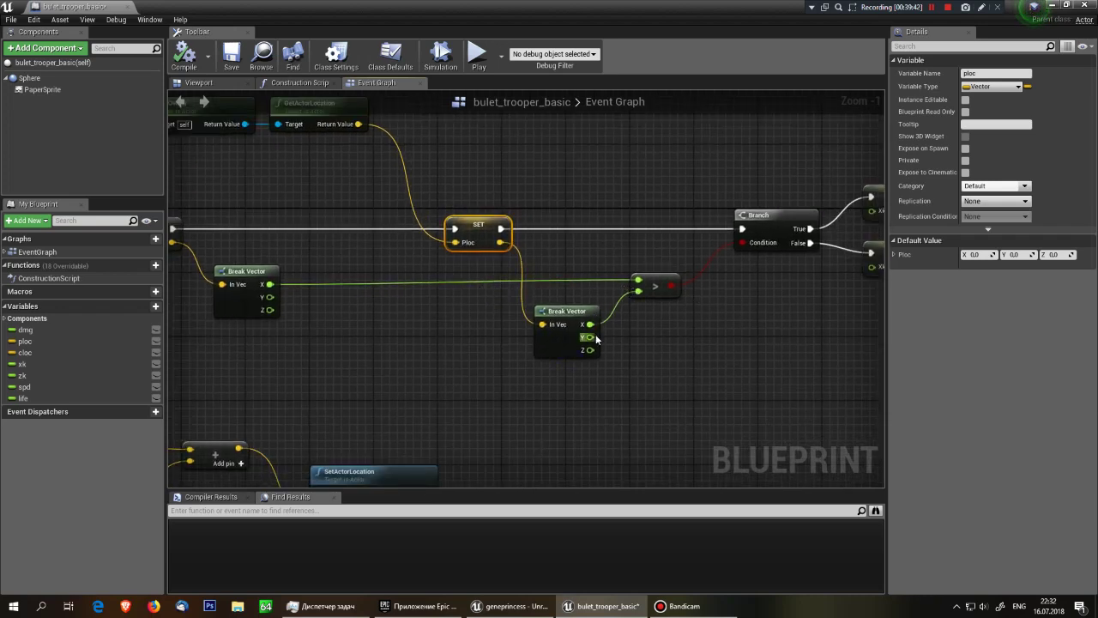
right_click_drag(405, 281, 492, 317)
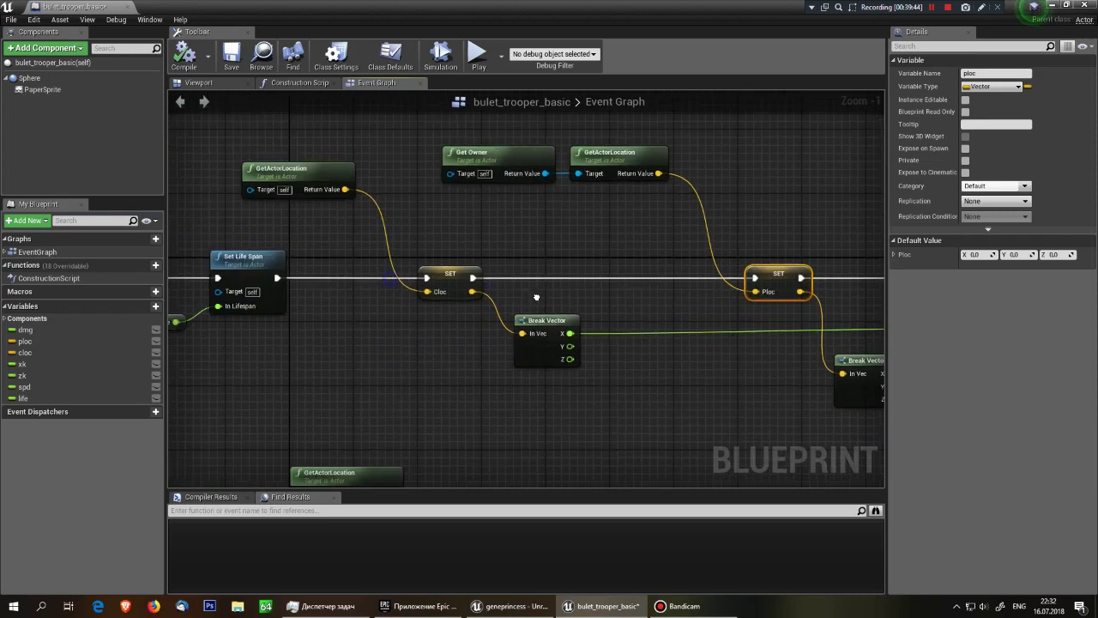
right_click_drag(866, 343, 556, 291)
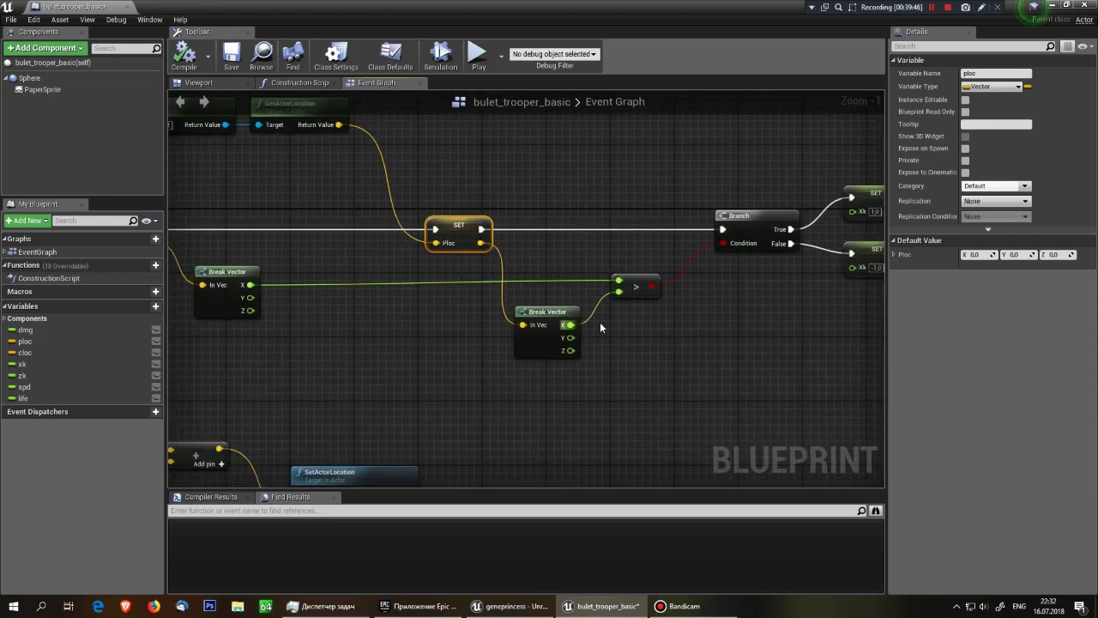
right_click_drag(678, 309, 530, 250)
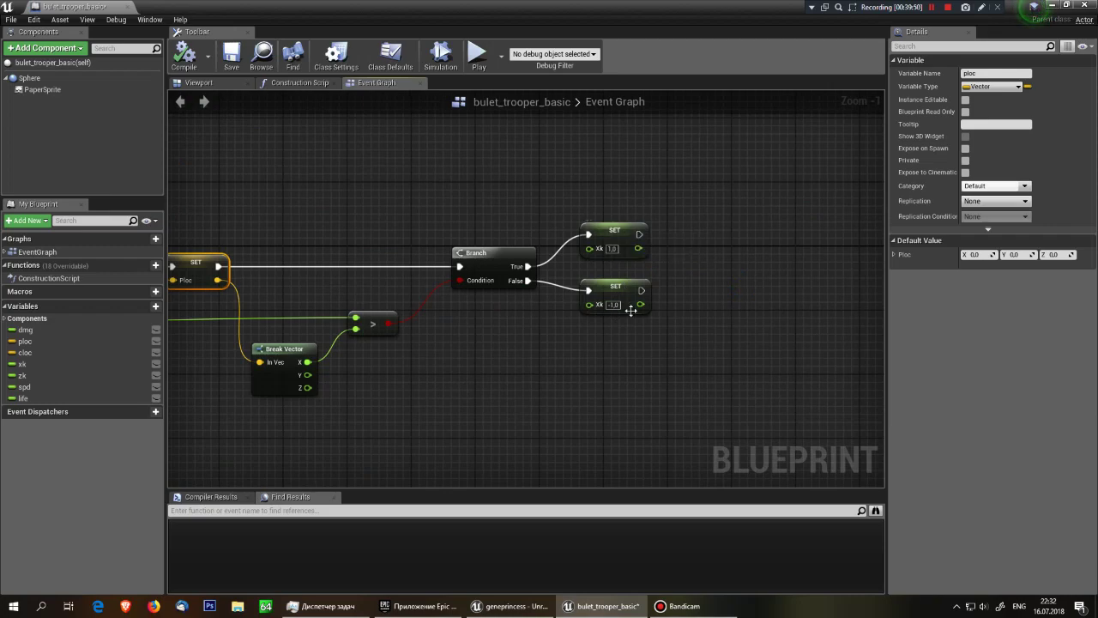
scroll(712, 329, "down", 1)
right_click_drag(532, 335, 441, 301)
scroll(477, 317, "up", 1)
scroll(434, 206, "up", 1)
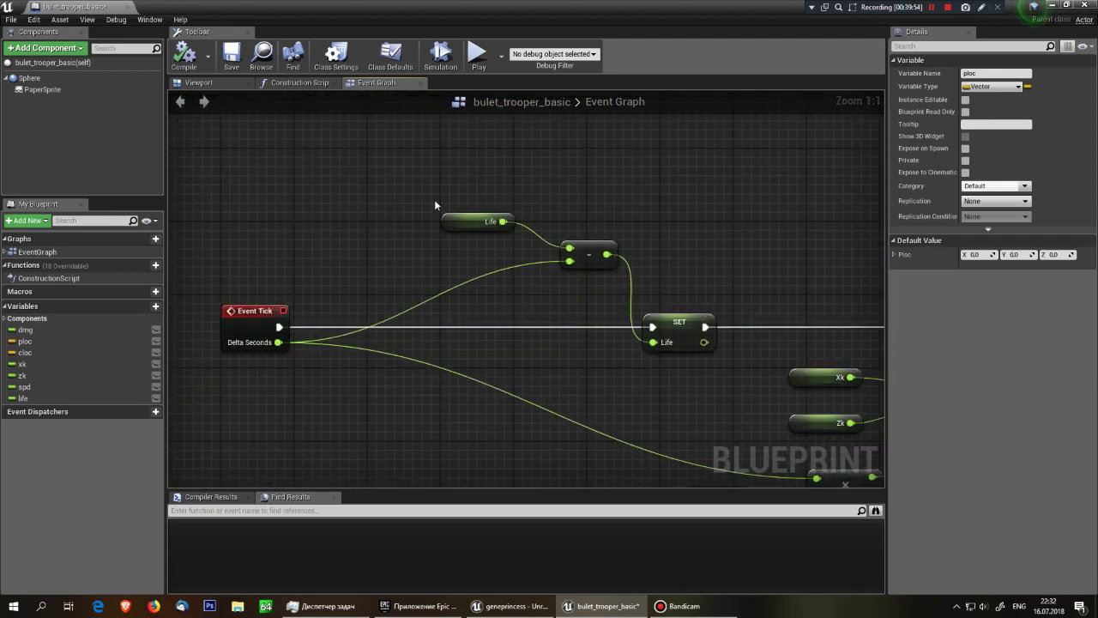
left_click_drag(387, 209, 677, 352)
scroll(677, 353, "down", 1)
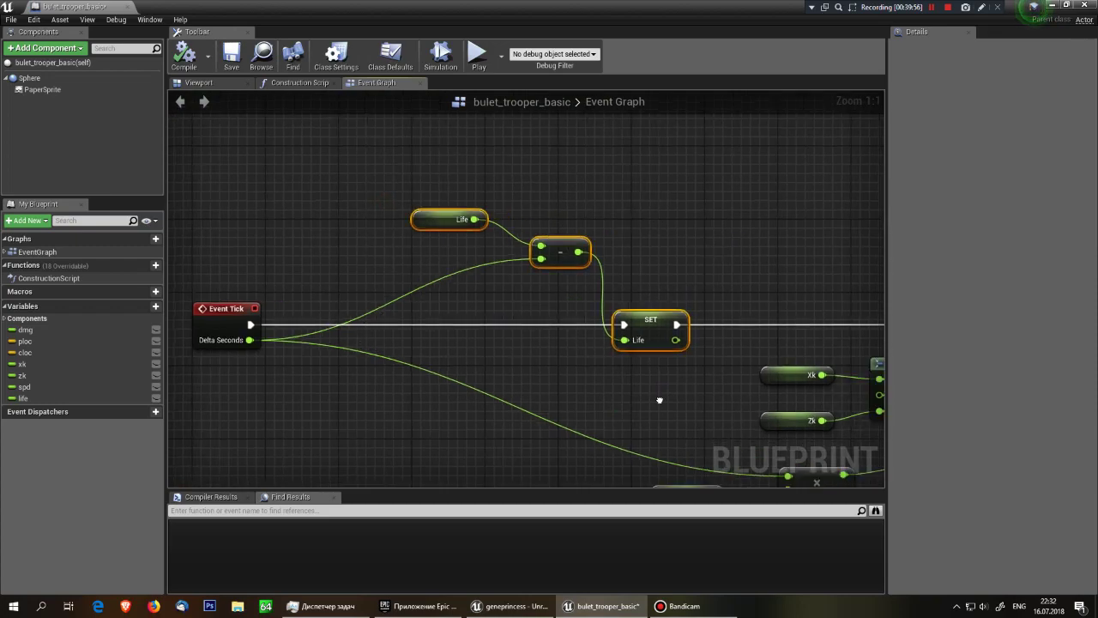
scroll(434, 330, "down", 2)
mouse_move(434, 330)
right_mouse_down()
mouse_move(530, 237)
mouse_move(383, 246)
mouse_move(372, 219)
right_mouse_up()
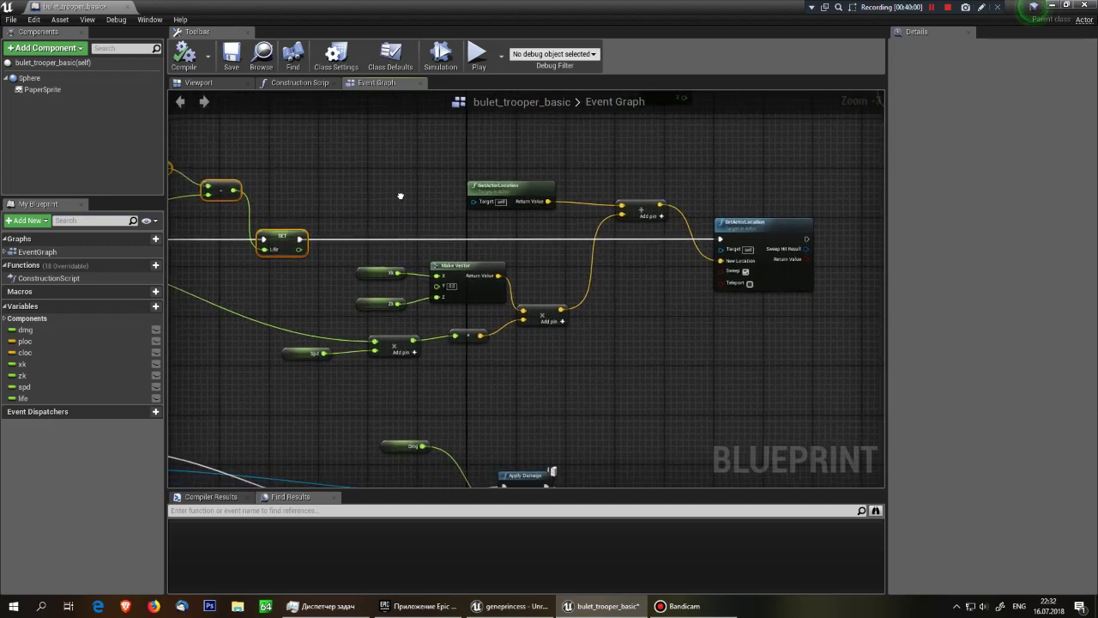
right_click_drag(616, 225, 645, 199)
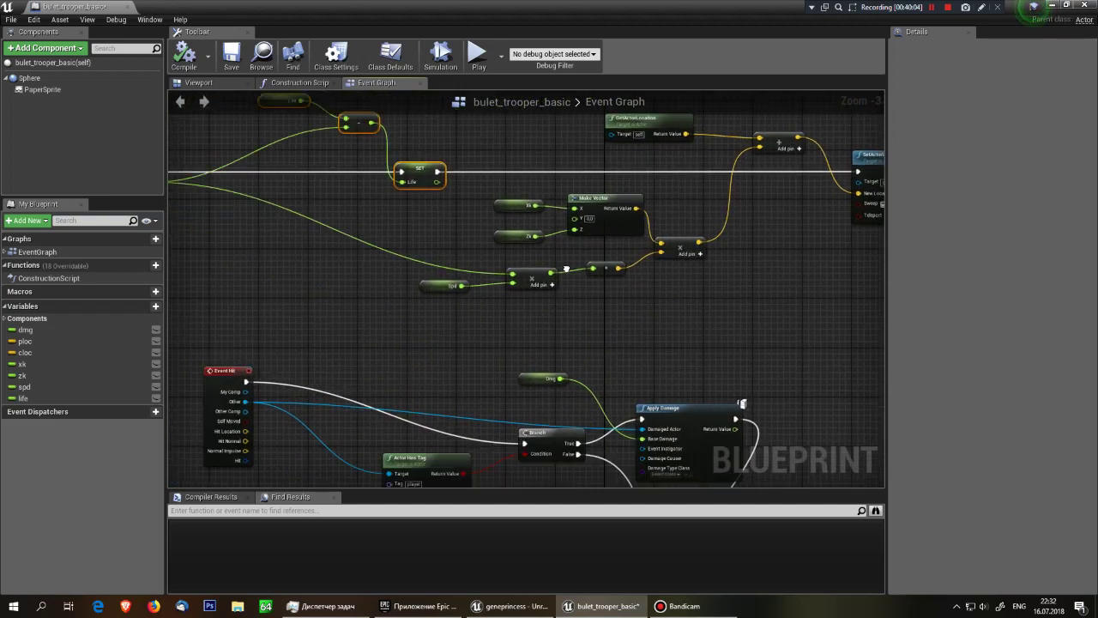
mouse_move(646, 199)
right_mouse_down()
mouse_move(656, 172)
mouse_move(345, 378)
mouse_move(449, 212)
right_mouse_up()
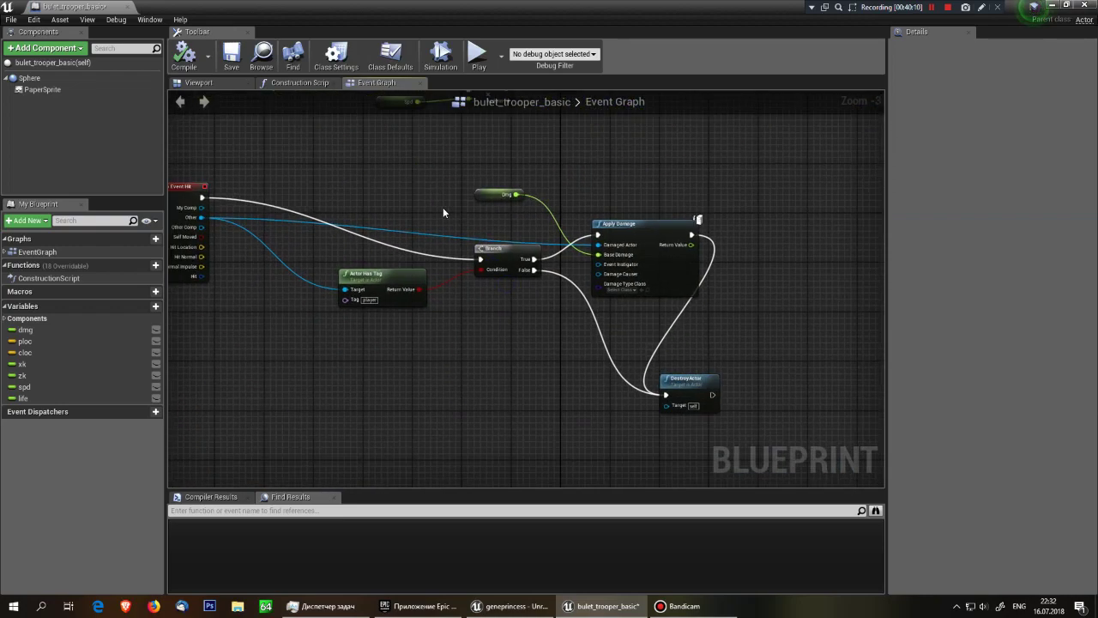
mouse_move(422, 186)
right_mouse_down()
mouse_move(483, 267)
mouse_move(319, 147)
right_mouse_up()
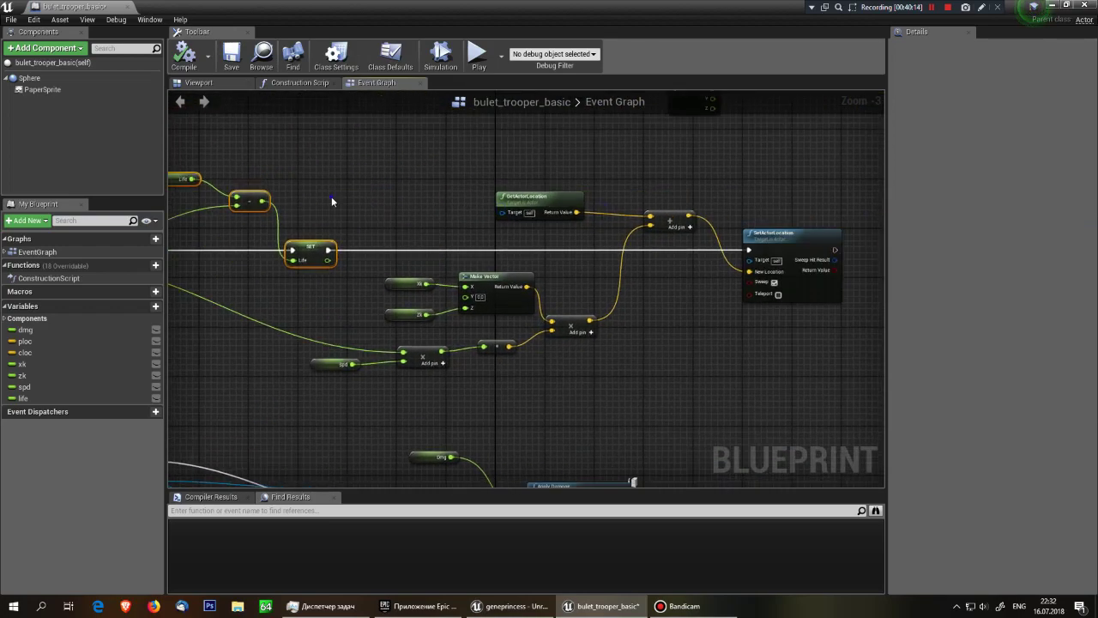
scroll(472, 233, "up", 1)
scroll(524, 224, "down", 2)
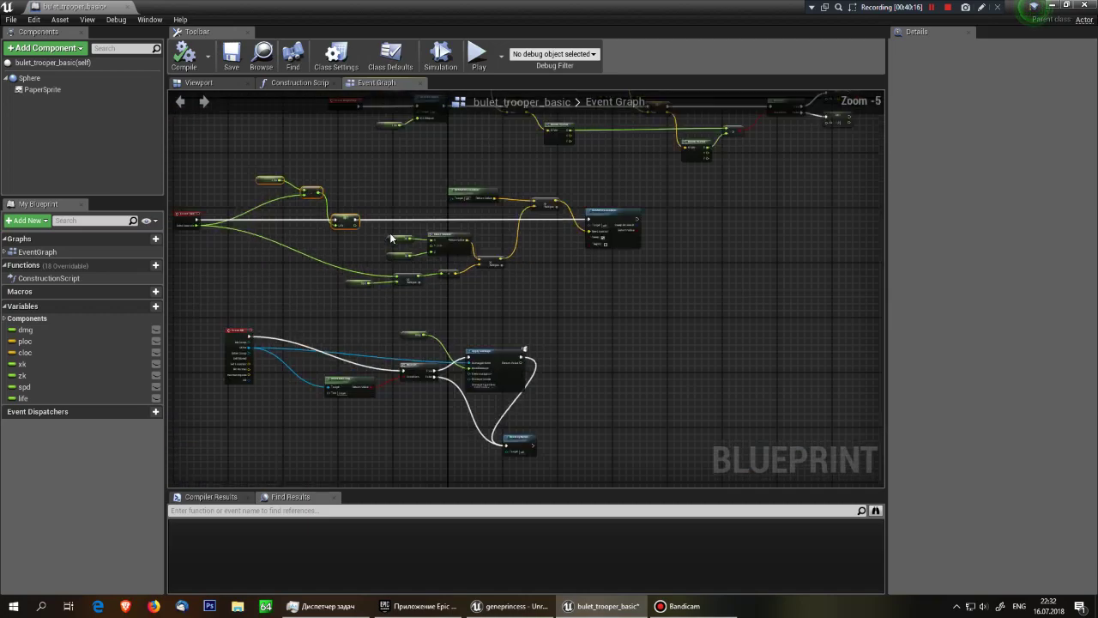
scroll(570, 220, "up", 2)
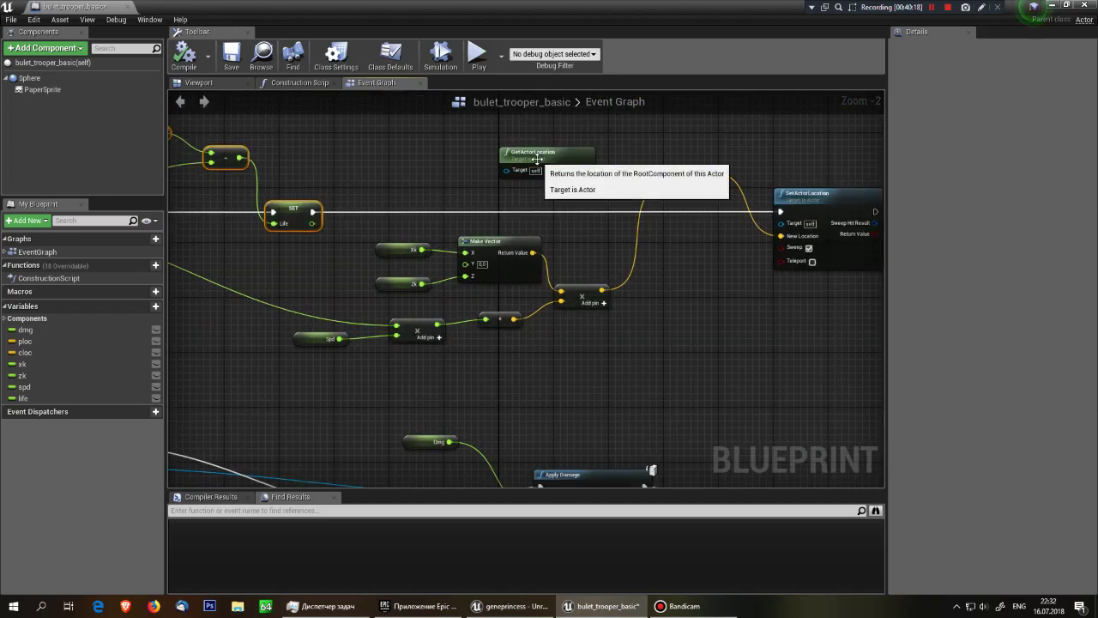
left_click(537, 159)
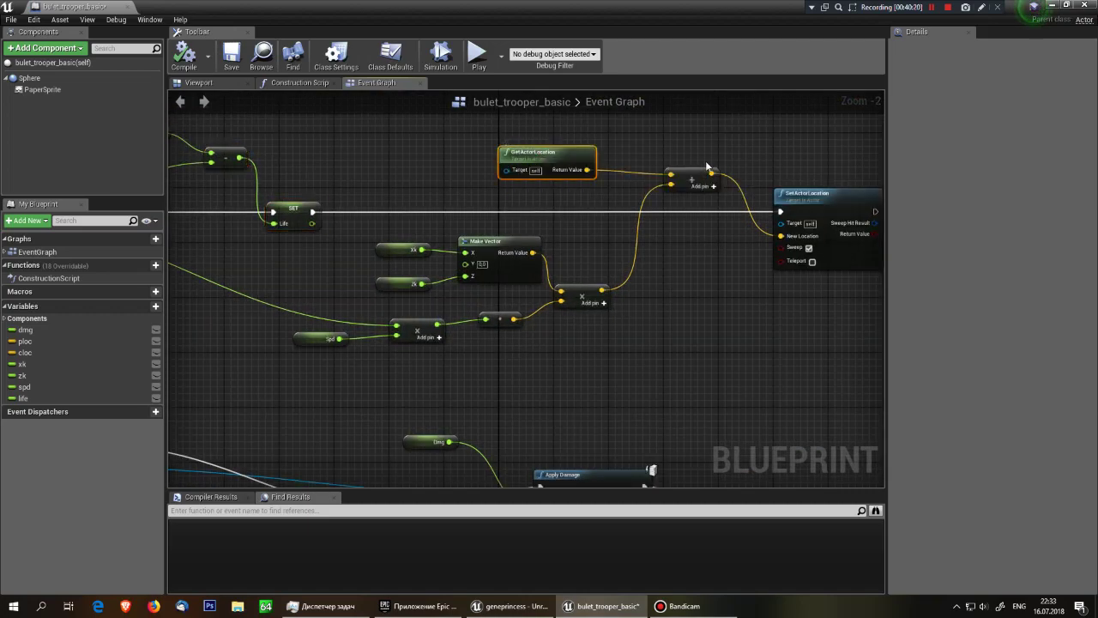
left_click(399, 249)
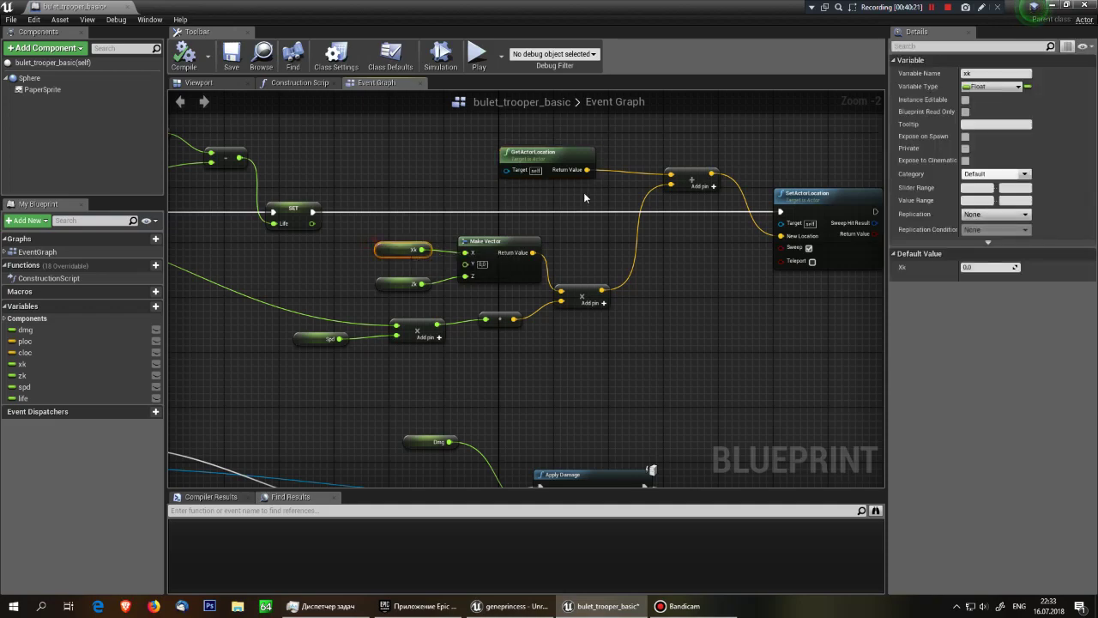
right_click_drag(583, 197, 580, 232)
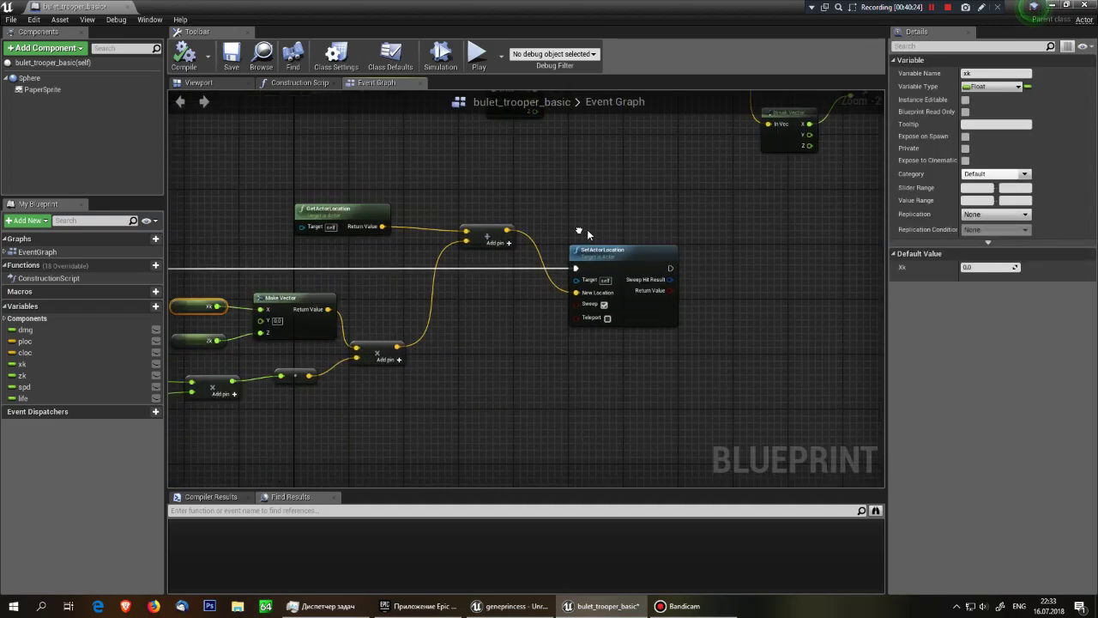
right_click_drag(172, 324, 383, 302)
scroll(394, 320, "up", 2)
mouse_move(349, 310)
left_mouse_down()
mouse_move(411, 351)
mouse_move(403, 339)
left_mouse_up()
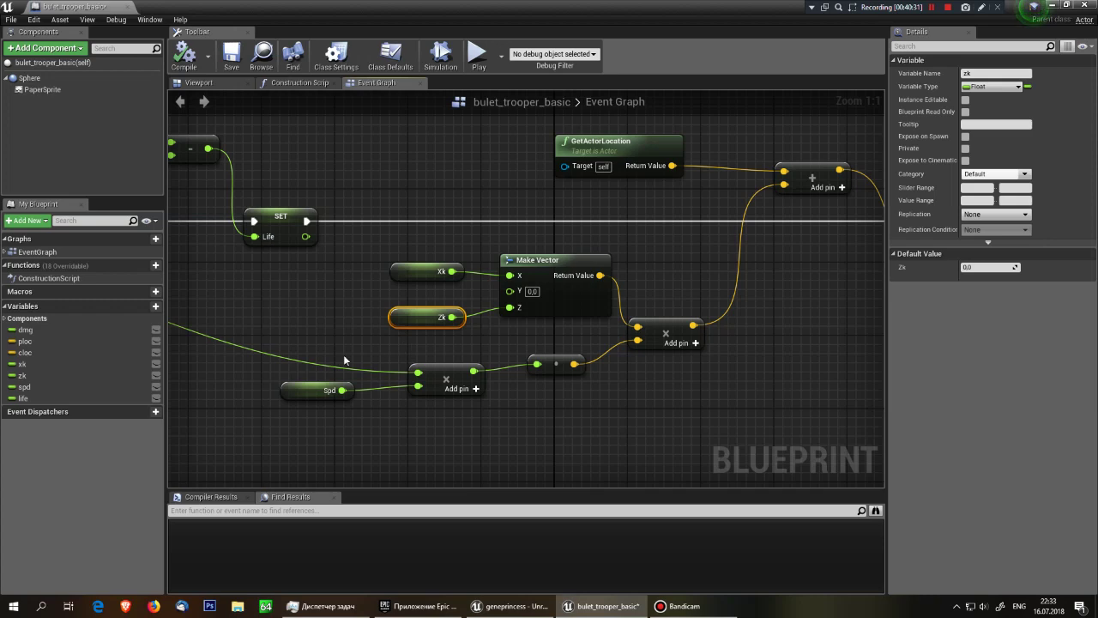
mouse_move(325, 326)
right_mouse_down()
mouse_move(329, 295)
mouse_move(408, 201)
right_mouse_up()
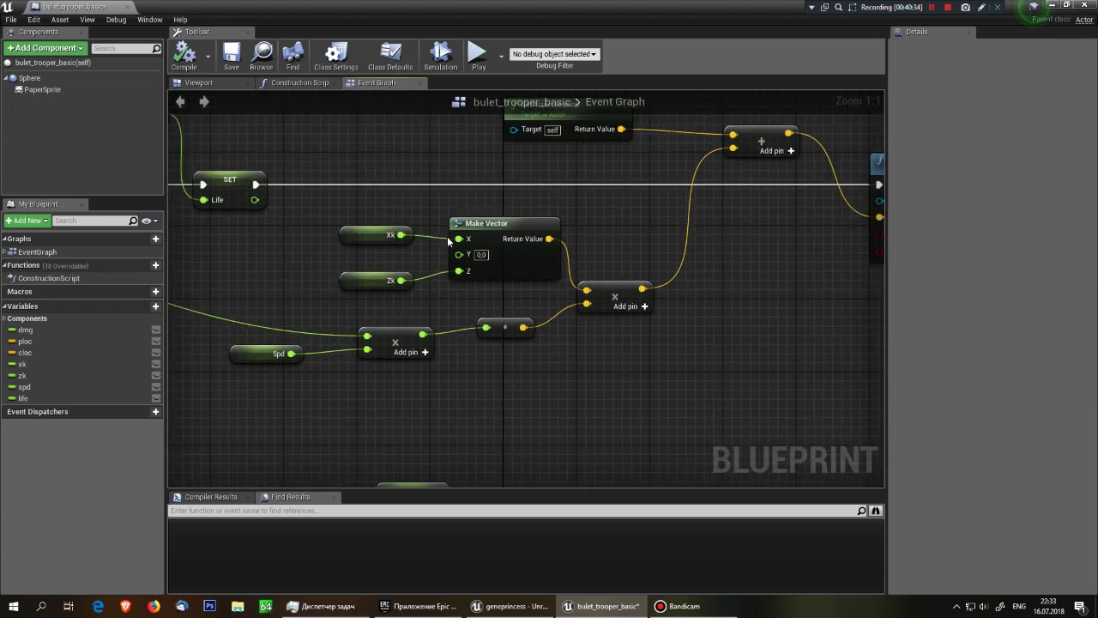
left_click(118, 374)
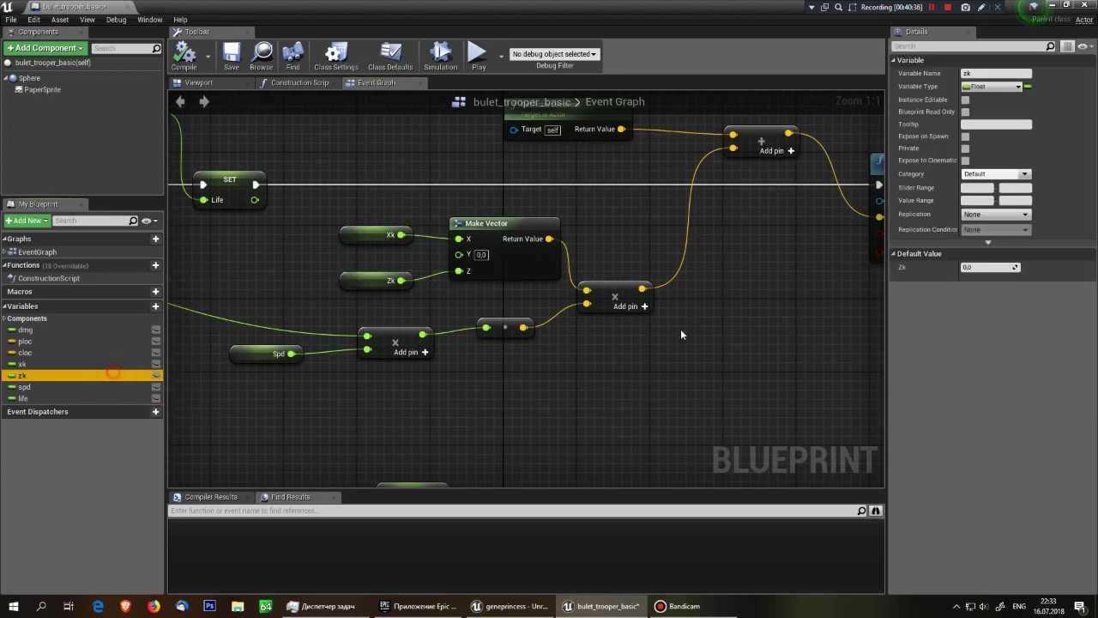
left_click(371, 234)
right_click_drag(821, 169, 763, 173)
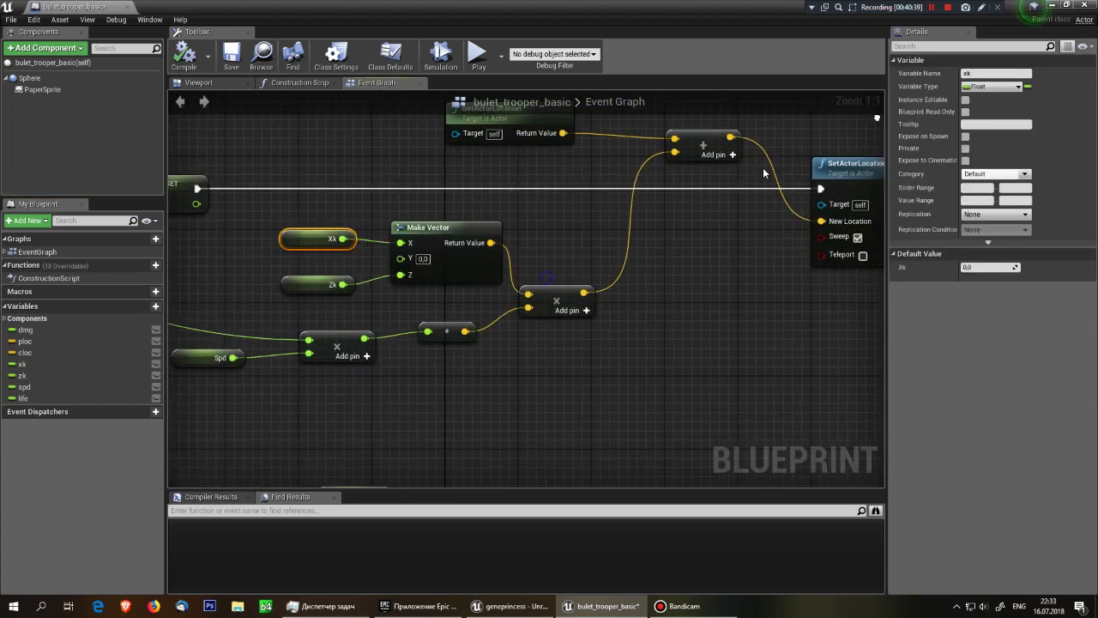
right_click_drag(491, 243, 632, 216)
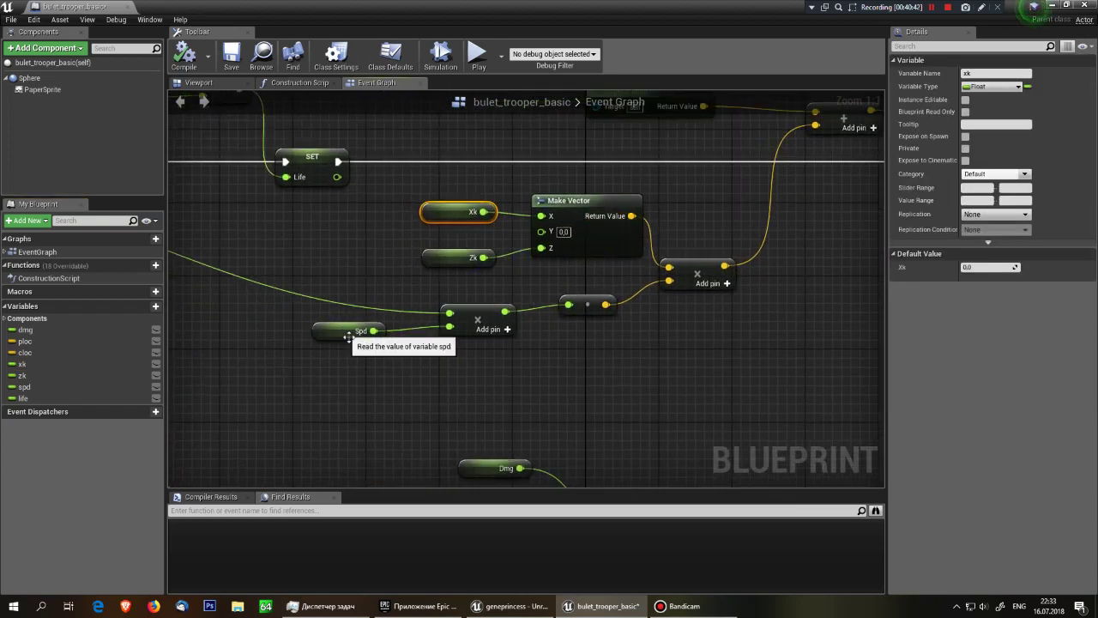
mouse_move(364, 341)
right_mouse_down()
mouse_move(353, 302)
mouse_move(488, 365)
mouse_move(315, 350)
right_mouse_up()
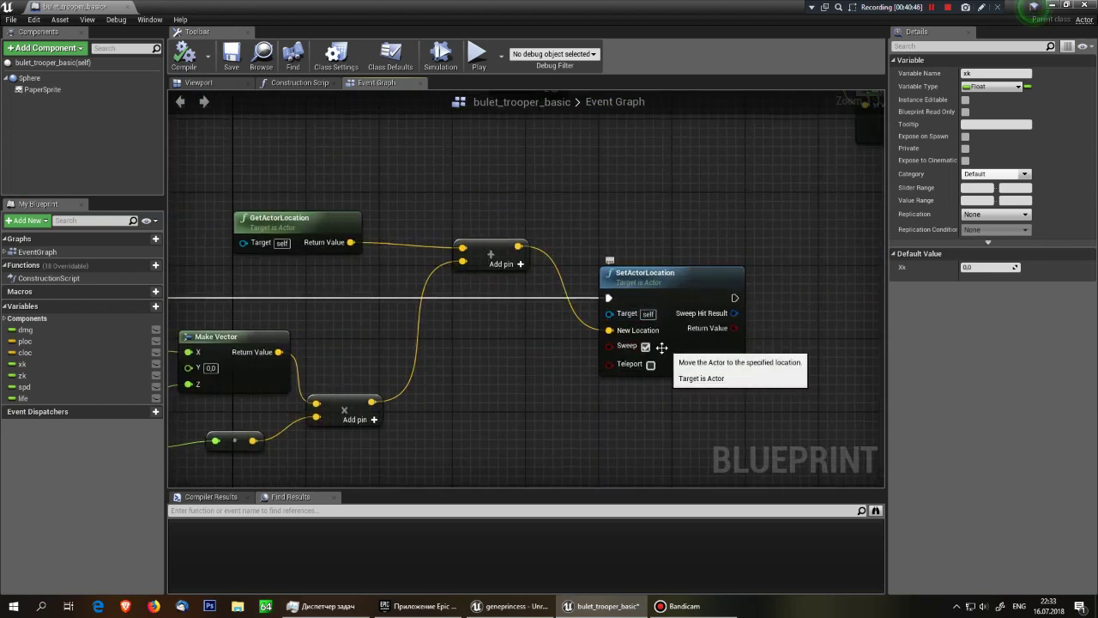
scroll(627, 350, "down", 5)
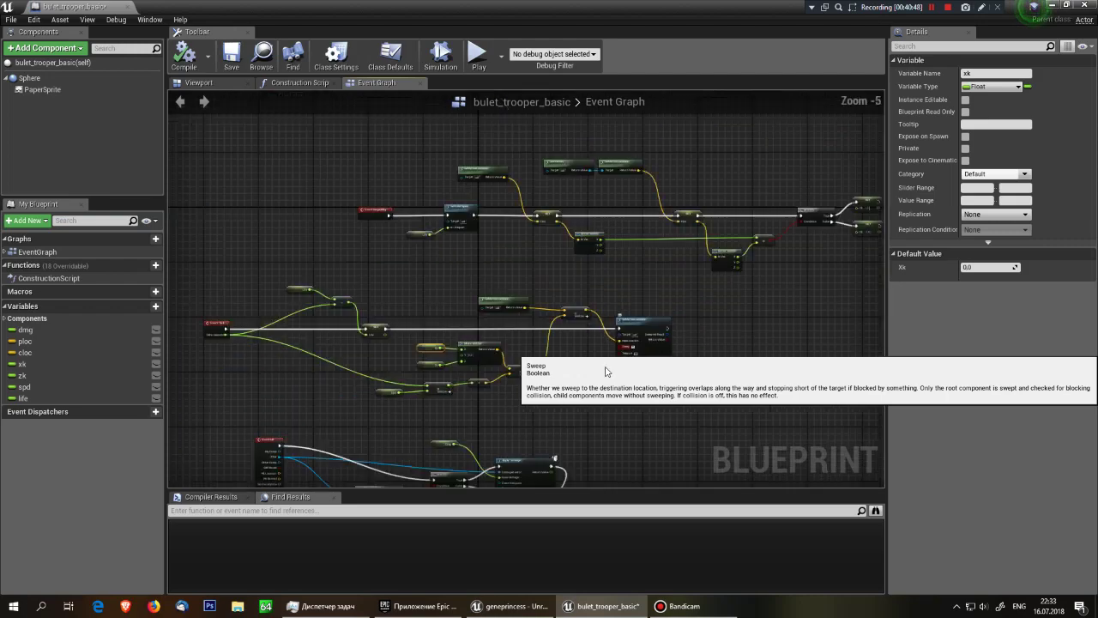
scroll(441, 336, "up", 3)
scroll(554, 203, "up", 2)
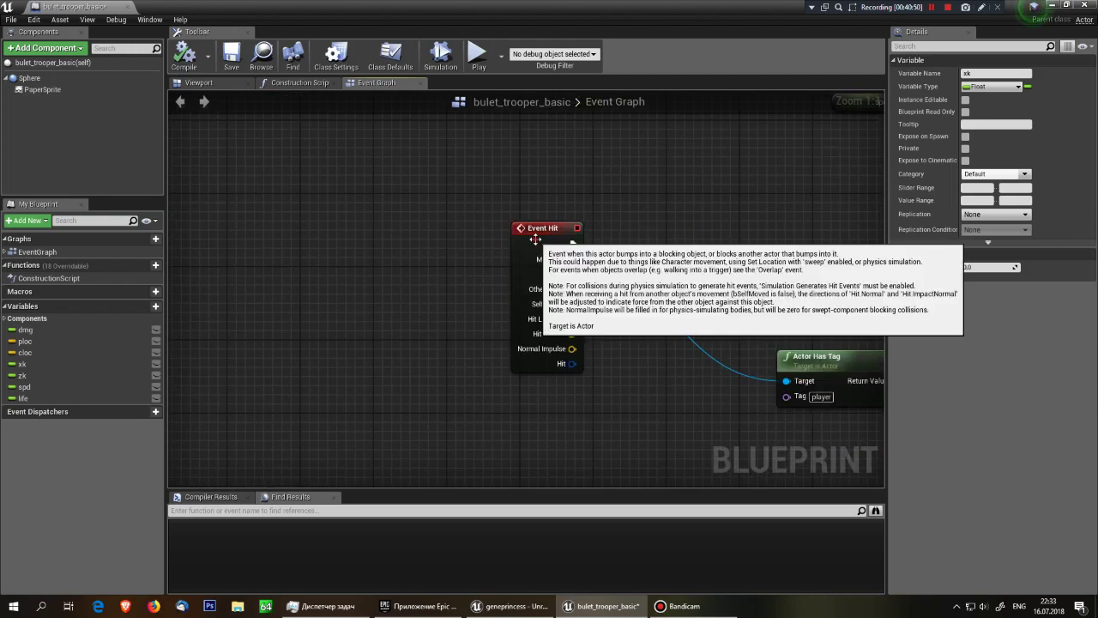
left_click(540, 228)
right_click_drag(731, 177, 362, 176)
right_click(268, 185)
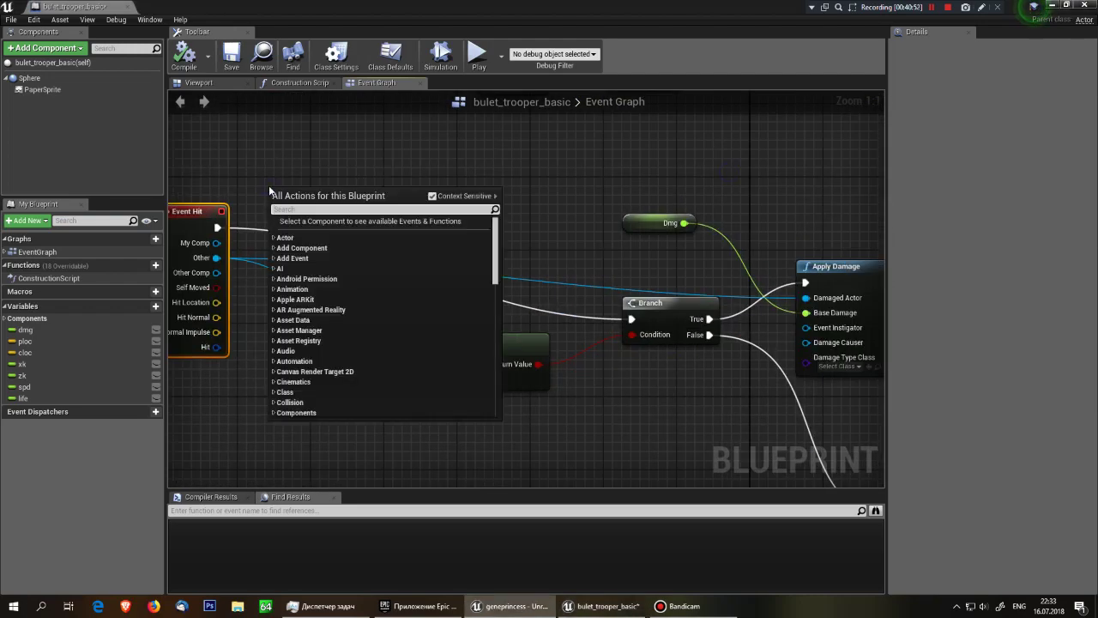
type("event hi")
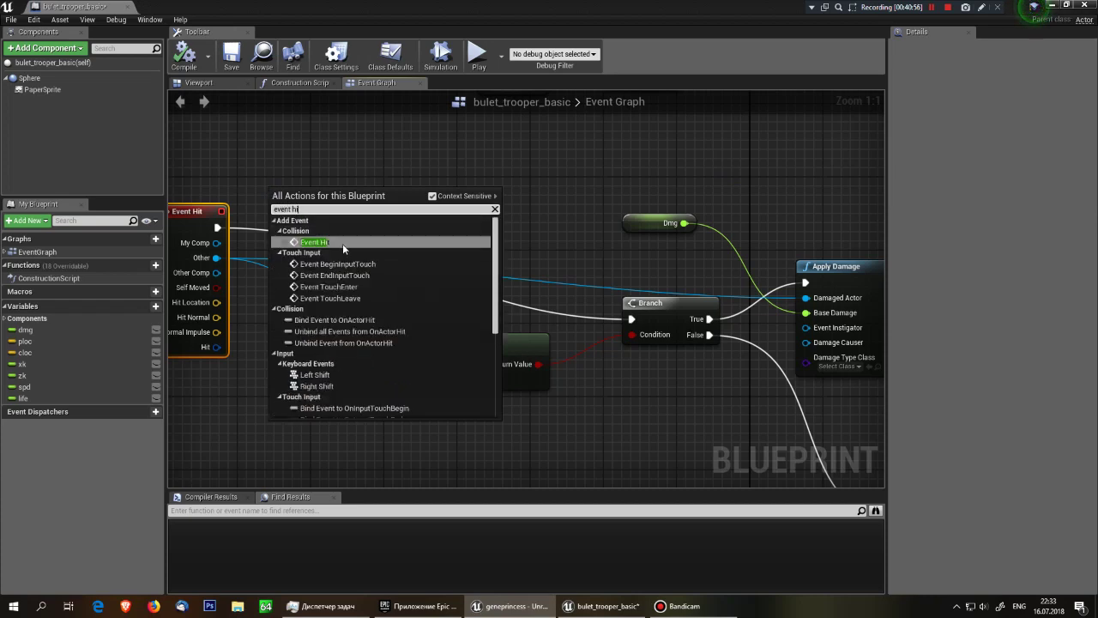
left_click(343, 244)
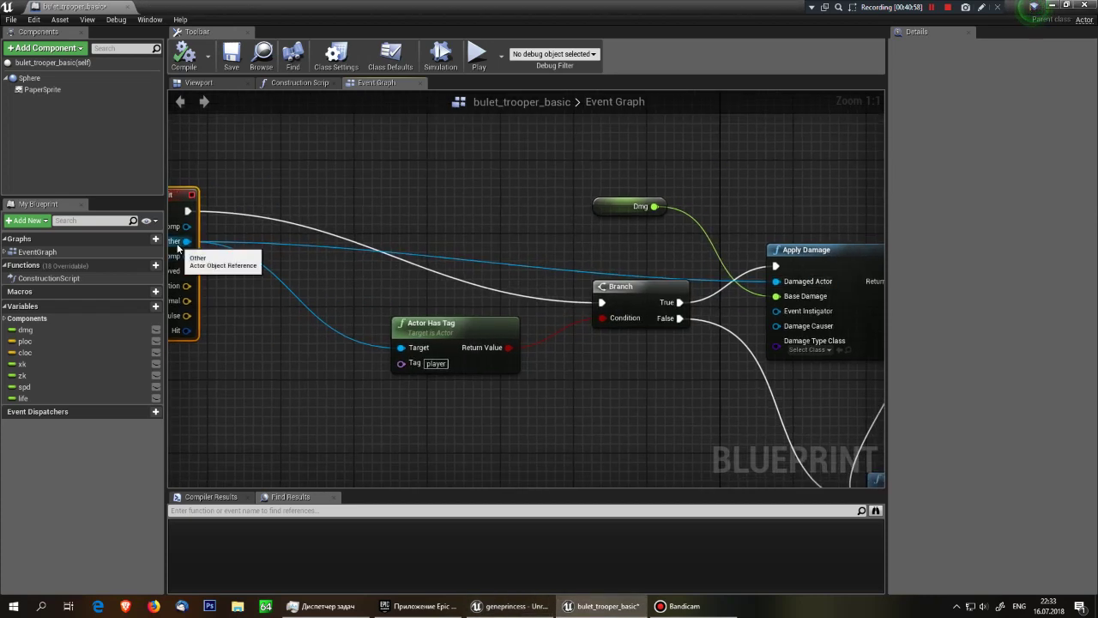
right_click_drag(529, 232, 482, 224)
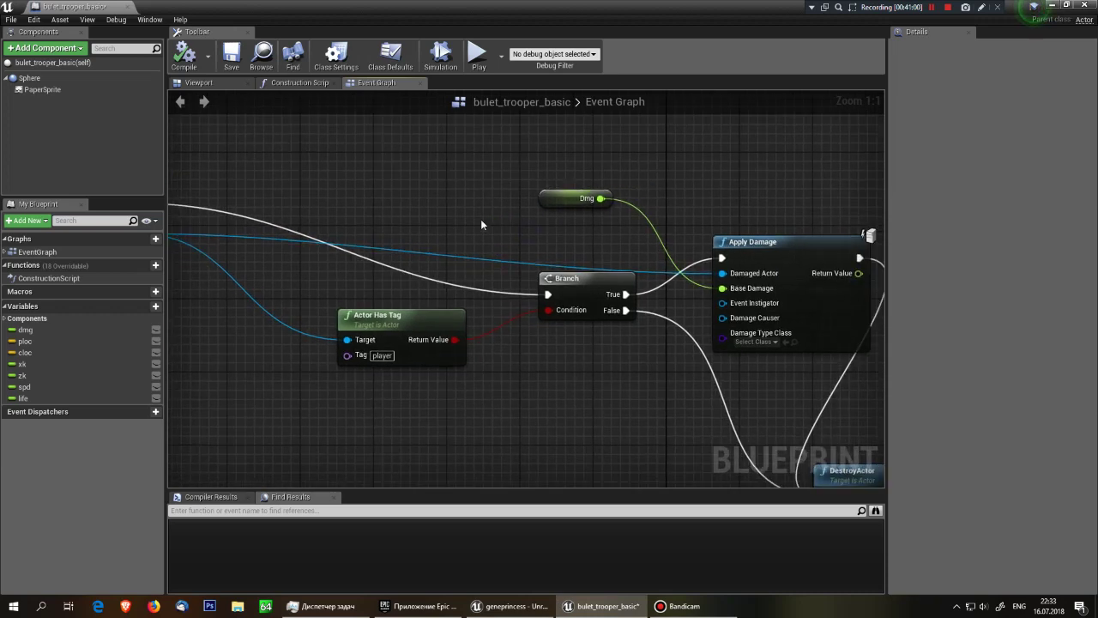
right_click_drag(565, 198, 592, 163)
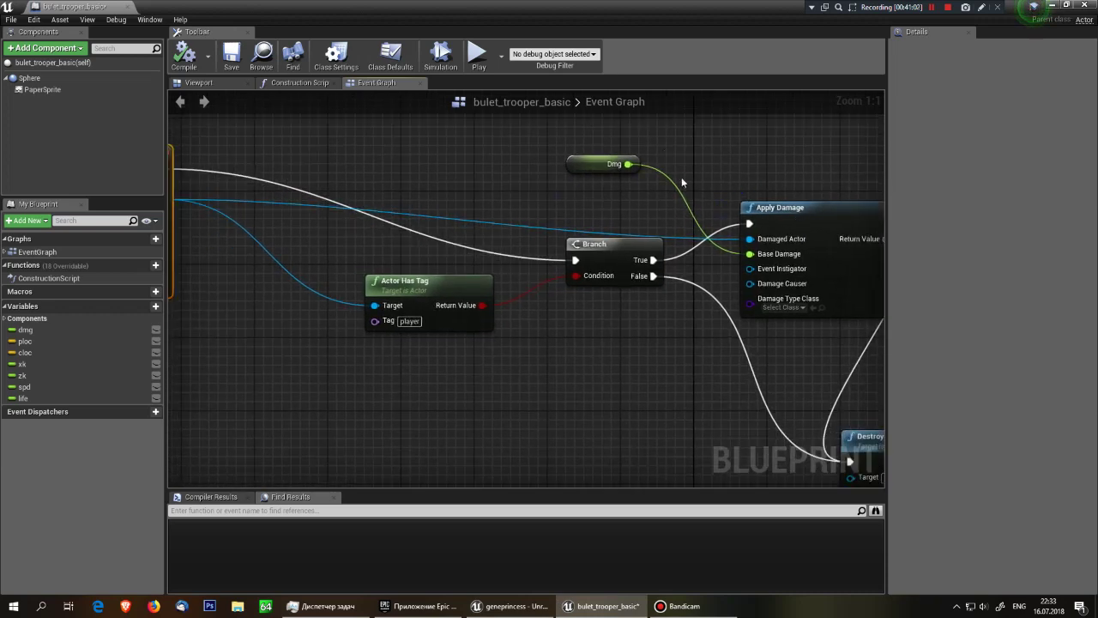
left_click(26, 329)
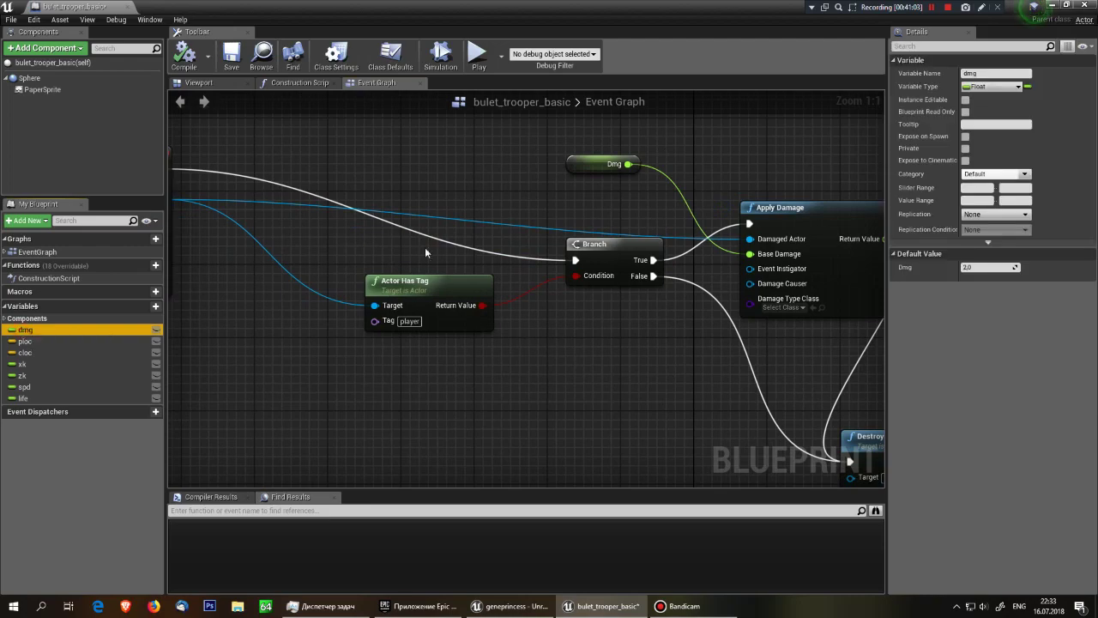
right_click_drag(592, 187, 471, 189)
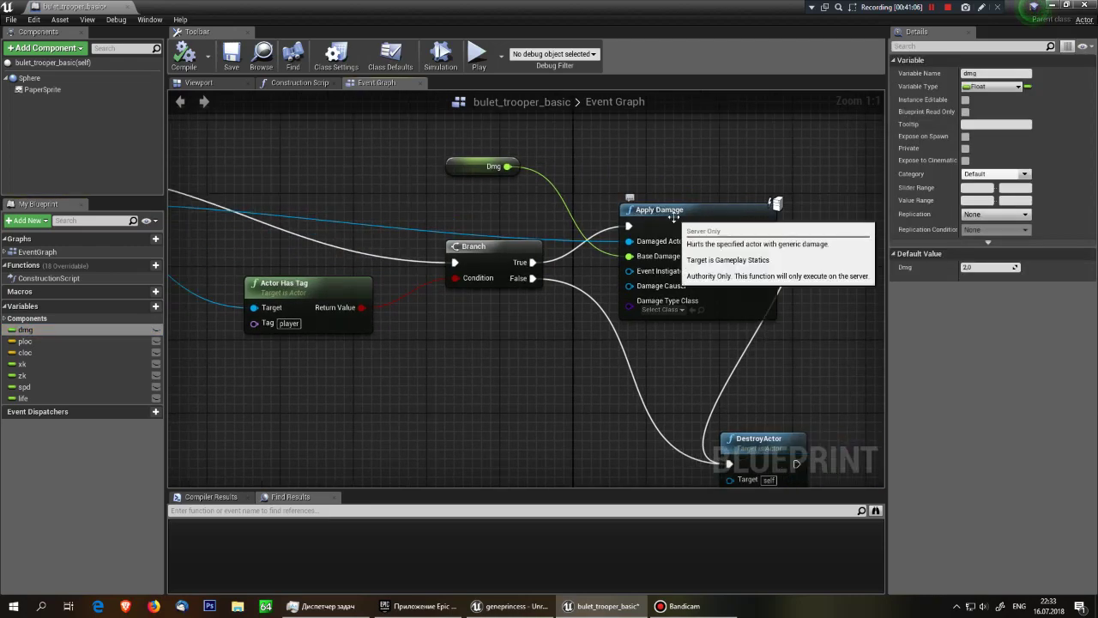
right_click_drag(674, 217, 842, 232)
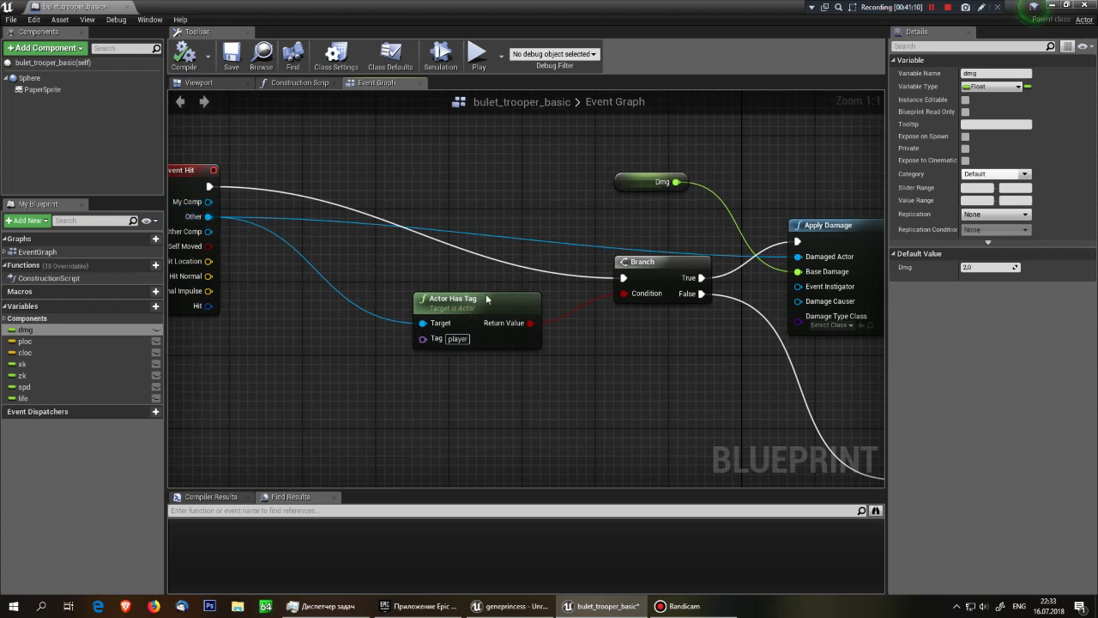
right_click_drag(482, 351, 289, 375)
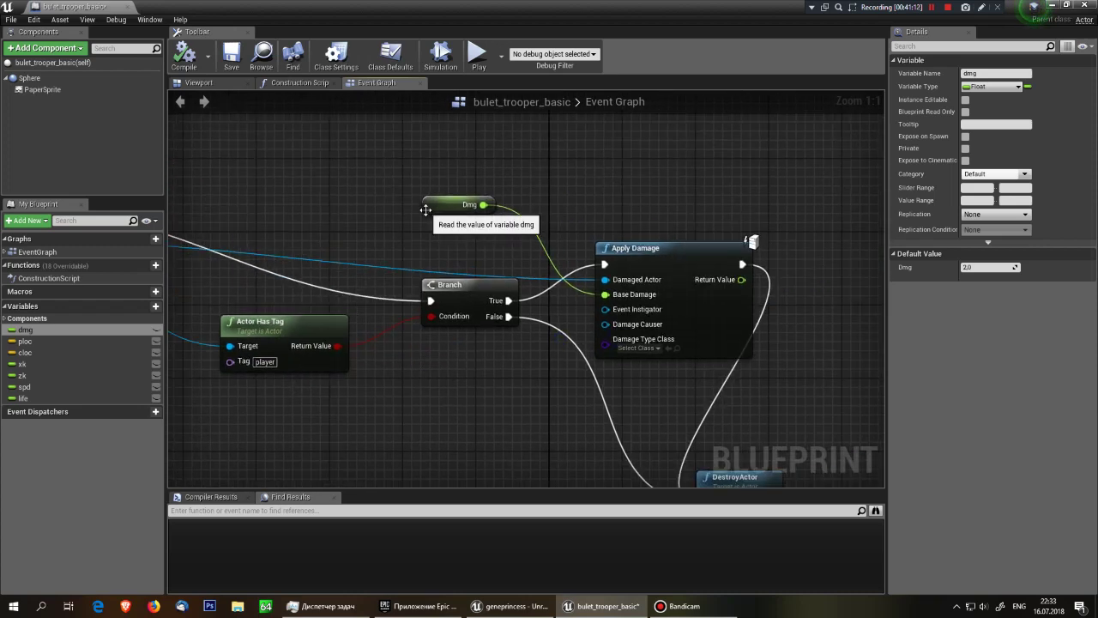
right_click_drag(679, 300, 618, 199)
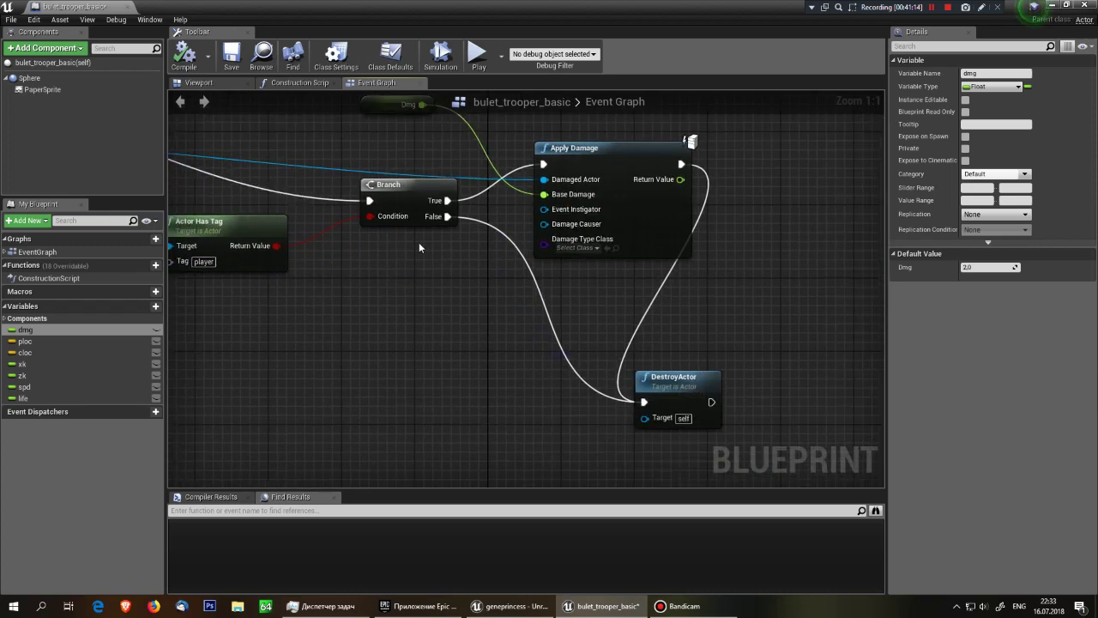
left_click(692, 396)
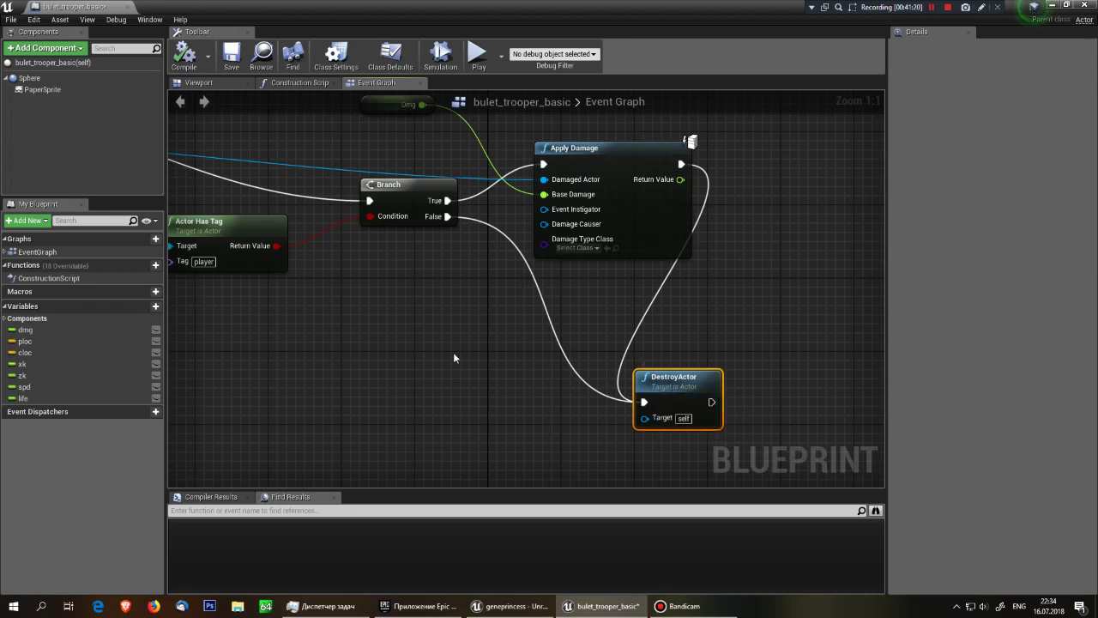
- Save the bulet_trooper_basic blueprint
scroll(453, 357, "down", 5)
scroll(470, 364, "down", 5)
scroll(541, 266, "up", 2)
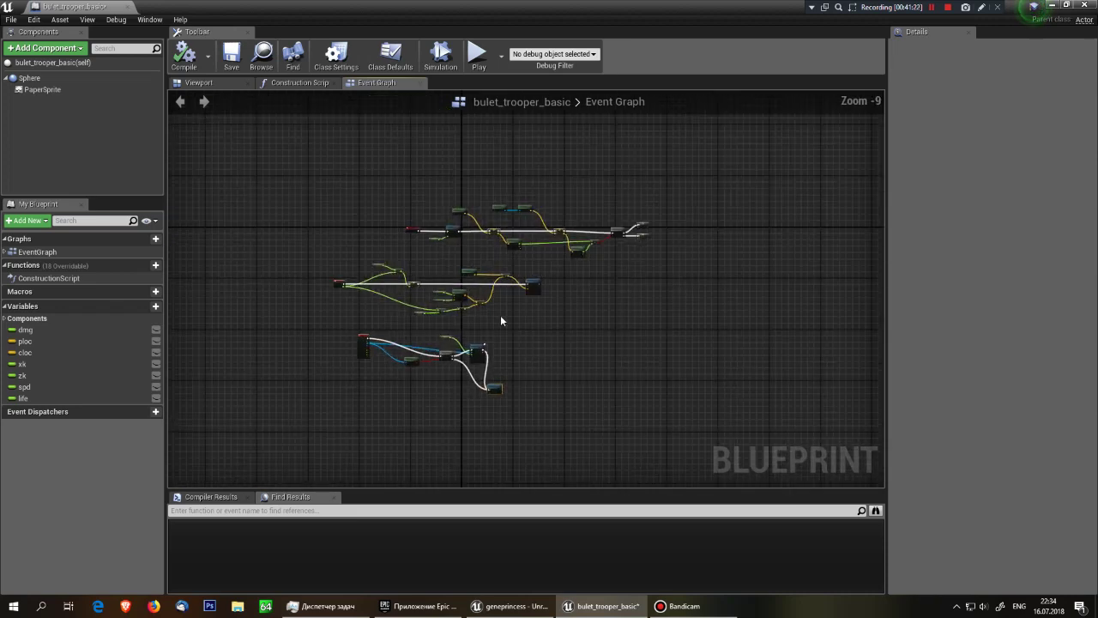
scroll(501, 315, "up", 2)
left_click(232, 55)
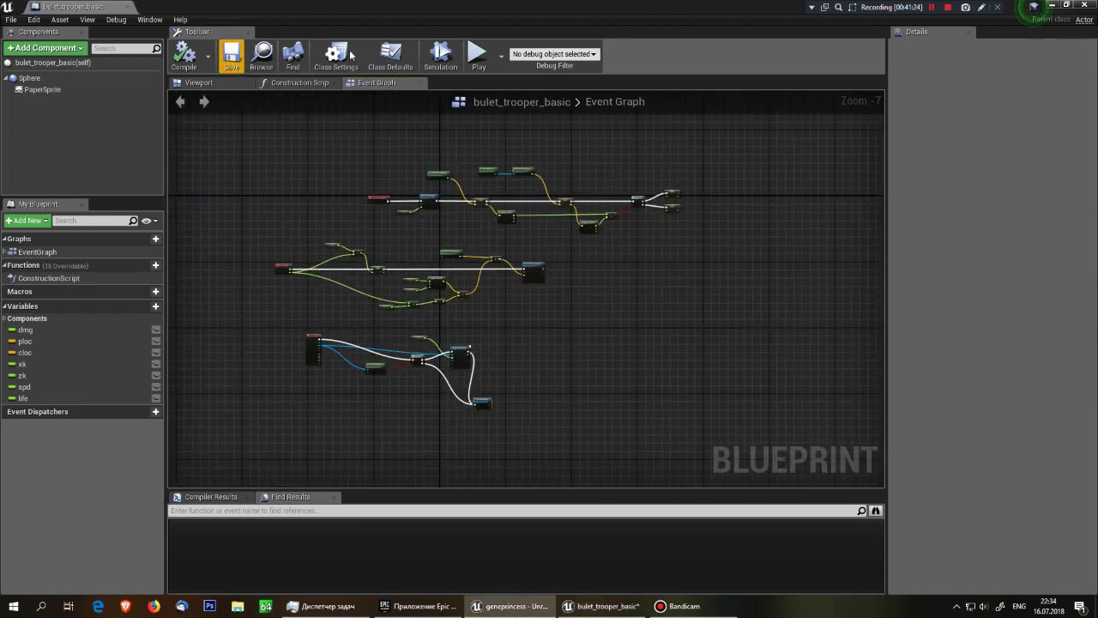
- Close the bullet blueprint editor and open greande_basic from the Content Browser
key("alt+F4")
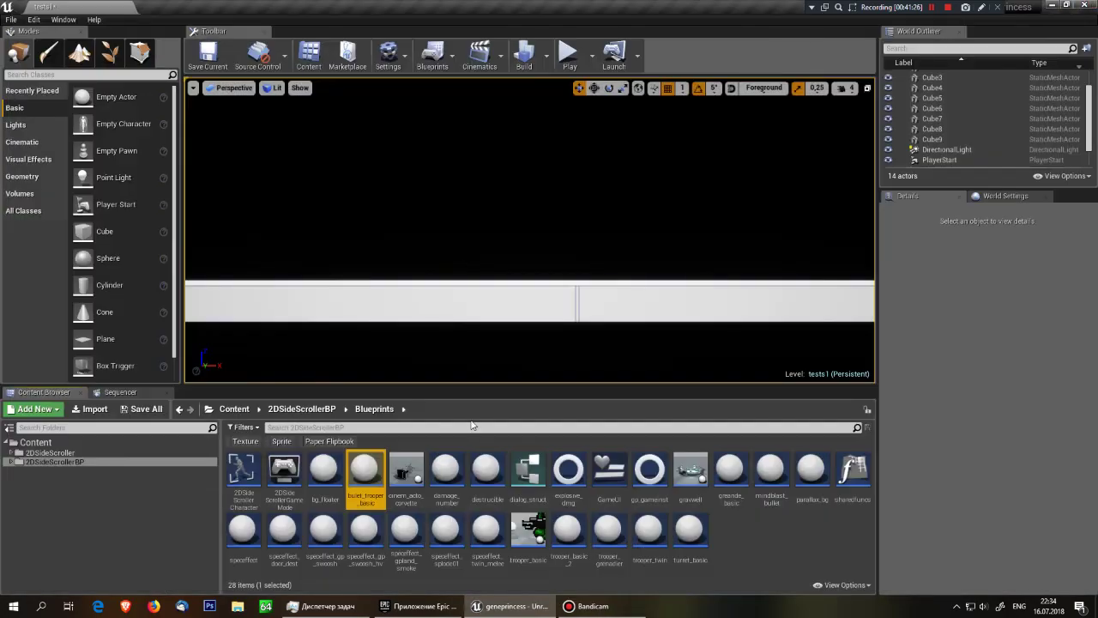
left_click(734, 489)
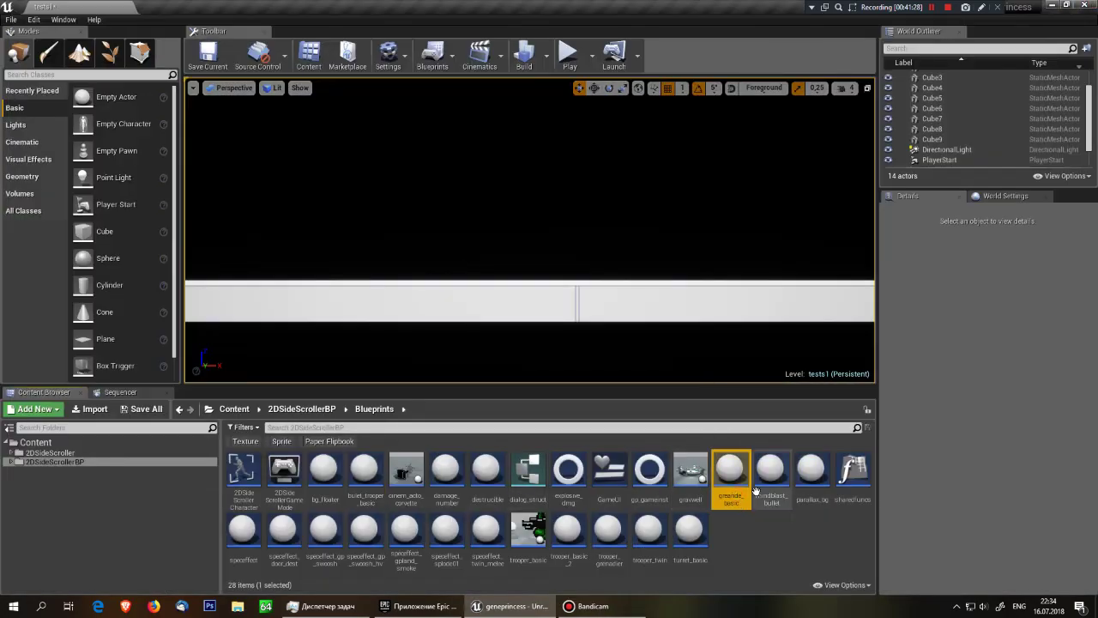
double_click(734, 483)
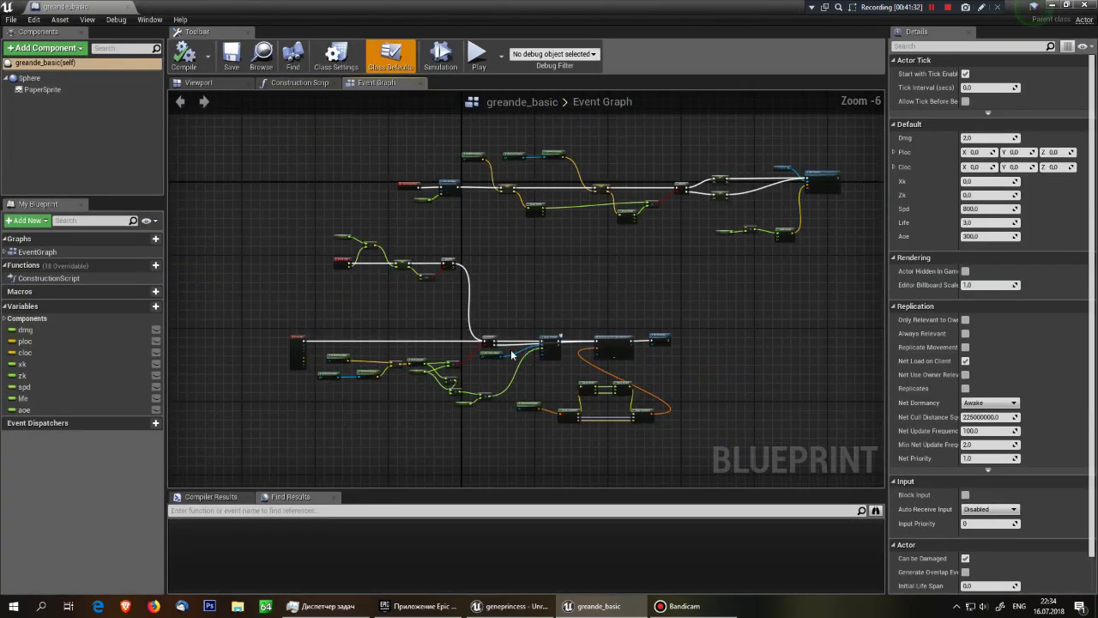
scroll(511, 355, "up", 1)
scroll(436, 287, "up", 1)
scroll(493, 185, "up", 1)
scroll(493, 185, "up", 1)
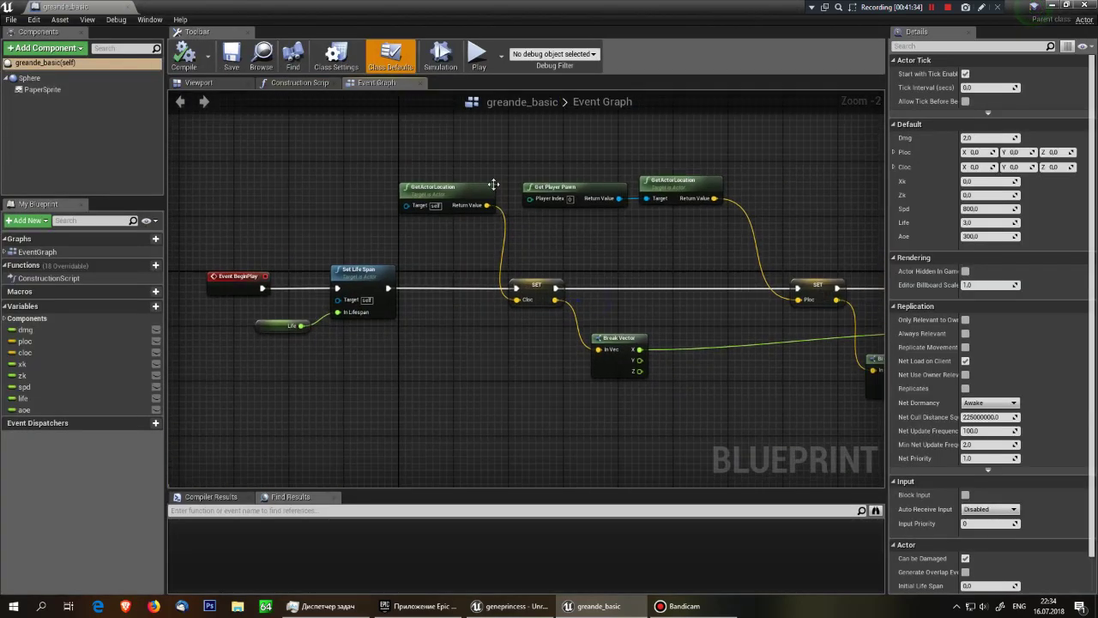
right_click_drag(822, 225, 605, 169)
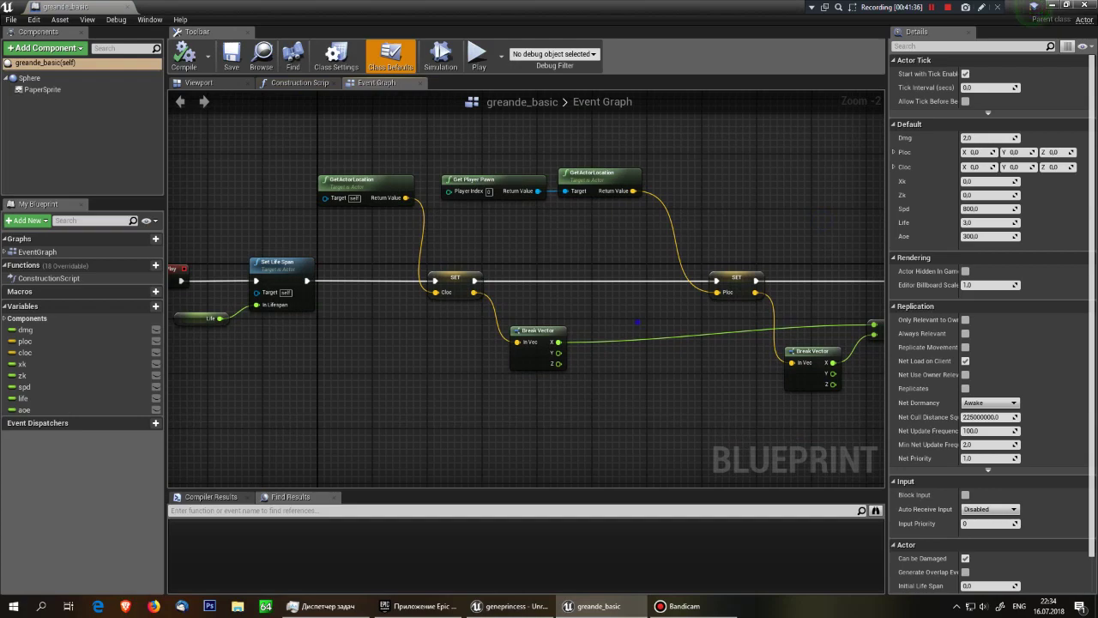
right_click_drag(669, 317, 299, 307)
right_click_drag(599, 232, 380, 238)
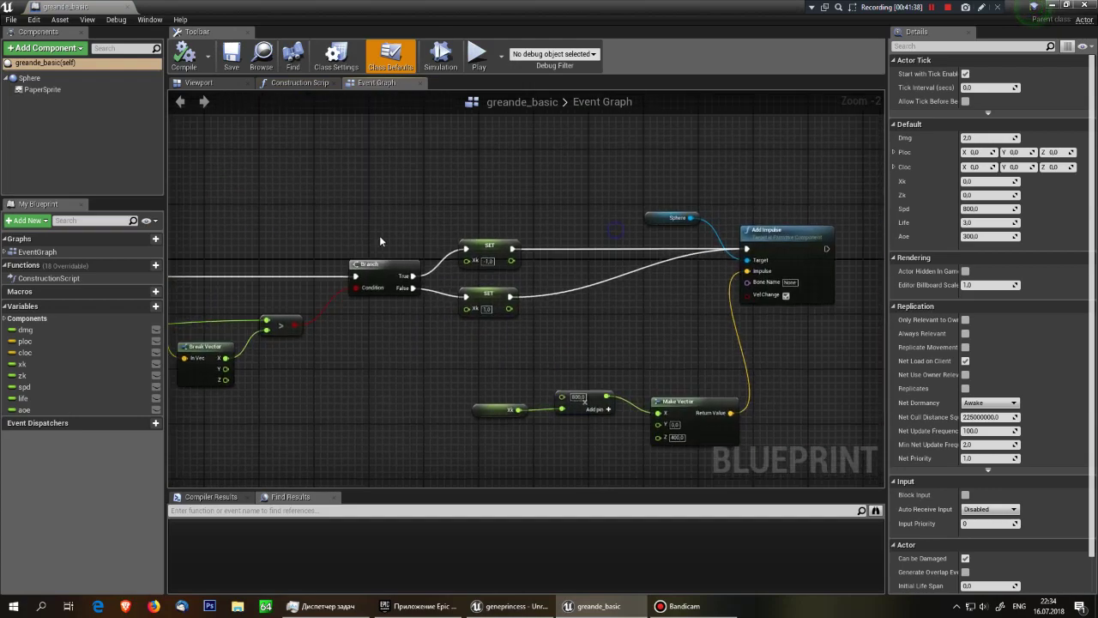
left_click_drag(468, 221, 508, 341)
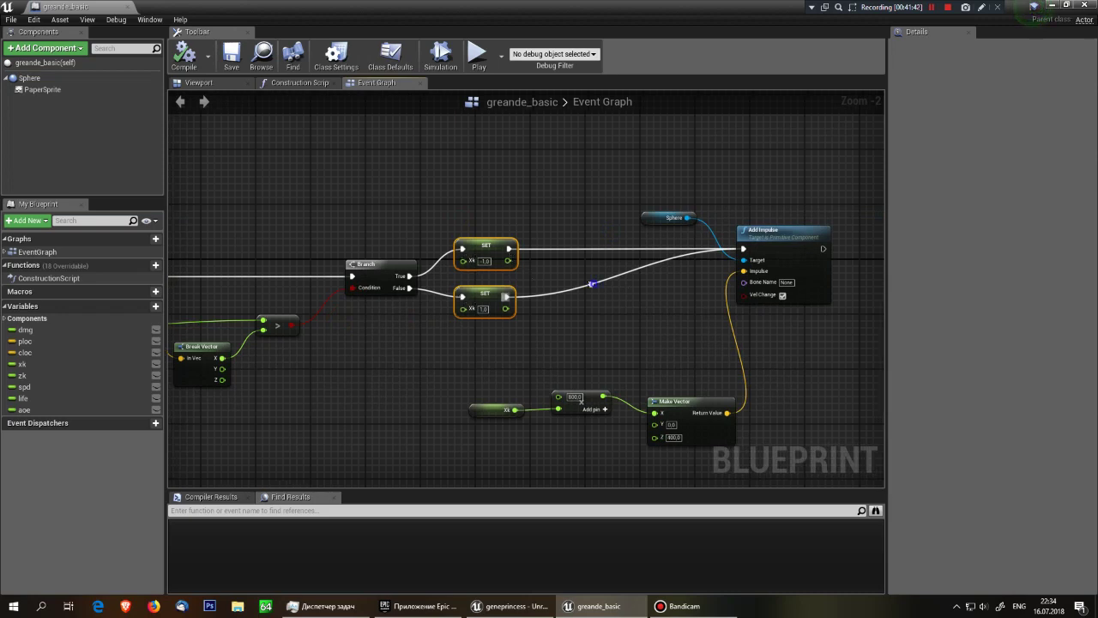
scroll(650, 227, "up", 2)
left_click(573, 222)
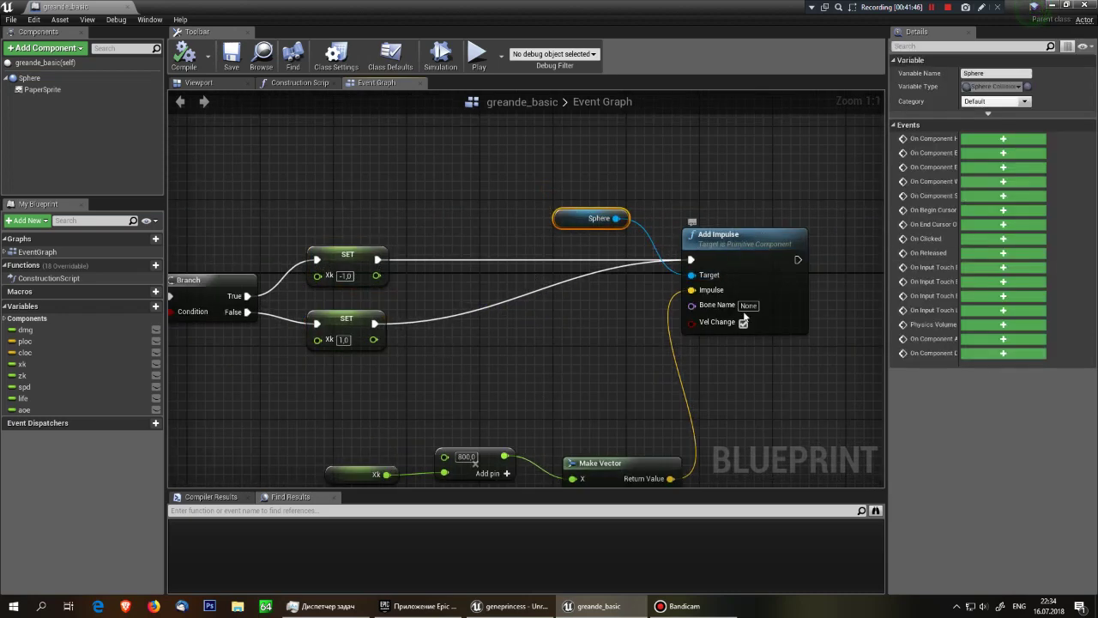
right_click_drag(626, 345, 619, 219)
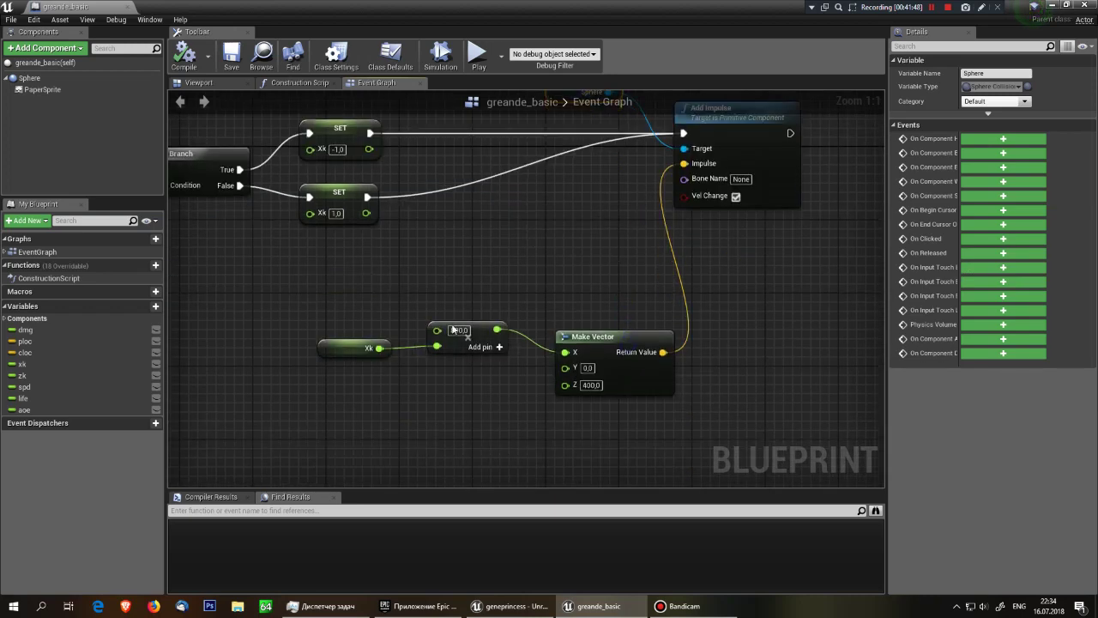
left_click(591, 384)
right_click_drag(343, 327, 541, 326)
scroll(534, 339, "down", 5)
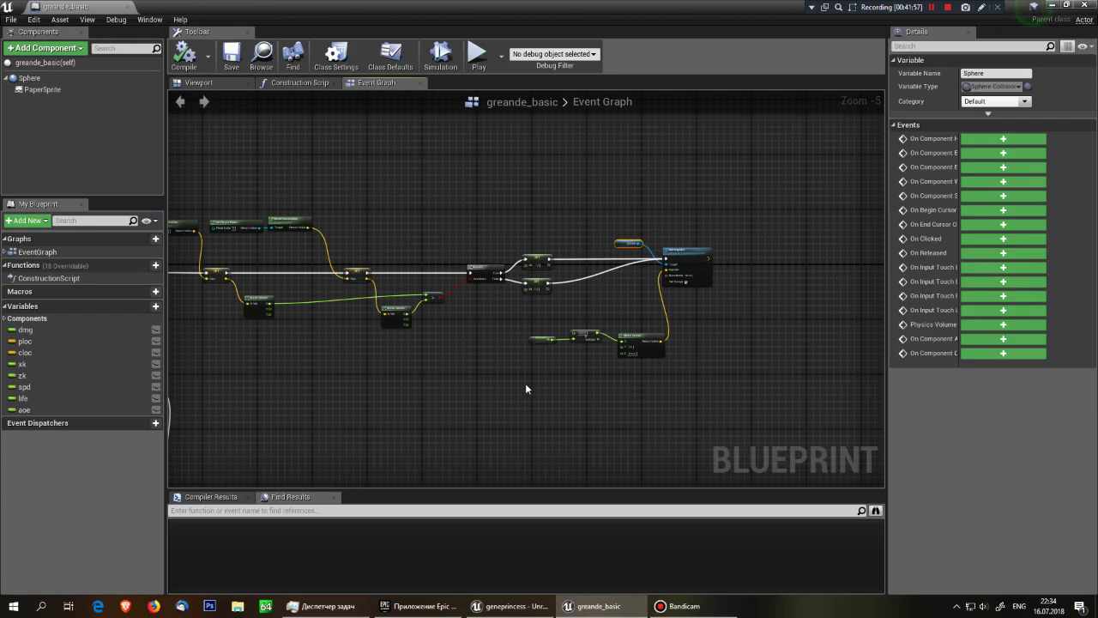
scroll(472, 386, "up", 4)
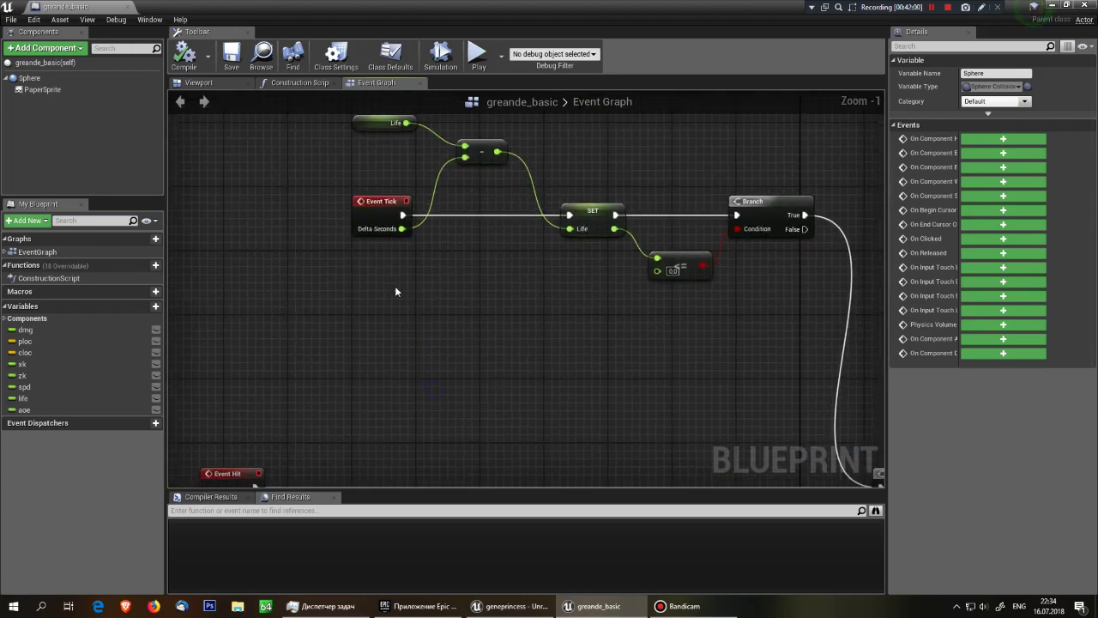
scroll(429, 300, "down", 2)
right_click_drag(573, 338, 360, 262)
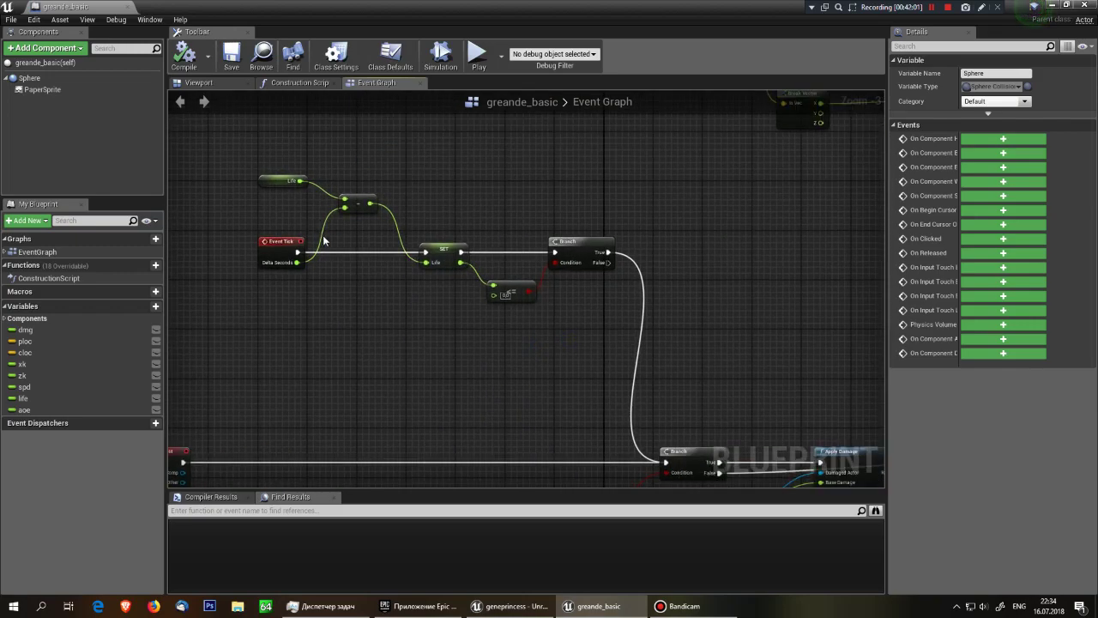
scroll(324, 241, "up", 2)
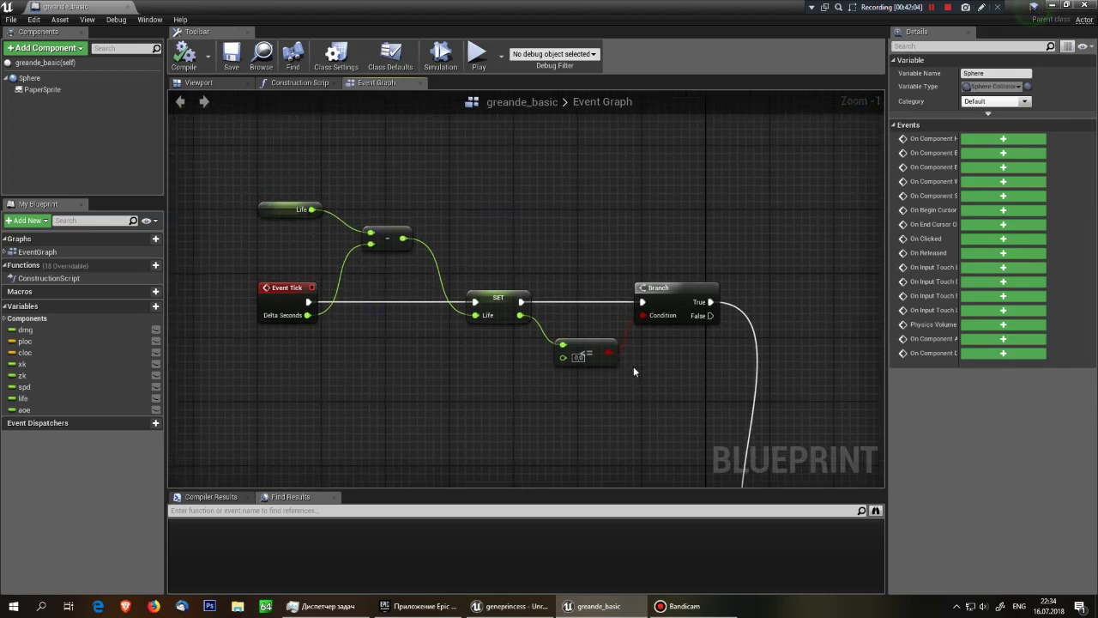
right_click_drag(634, 371, 478, 329)
scroll(621, 354, "down", 2)
right_click_drag(621, 354, 575, 220)
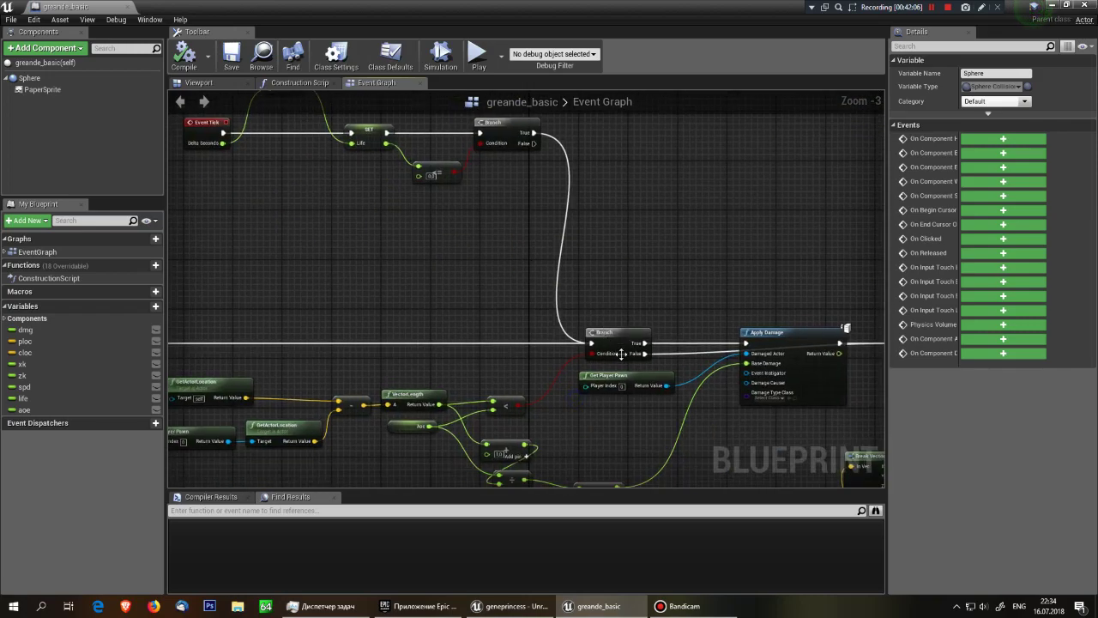
right_click_drag(481, 352, 695, 357)
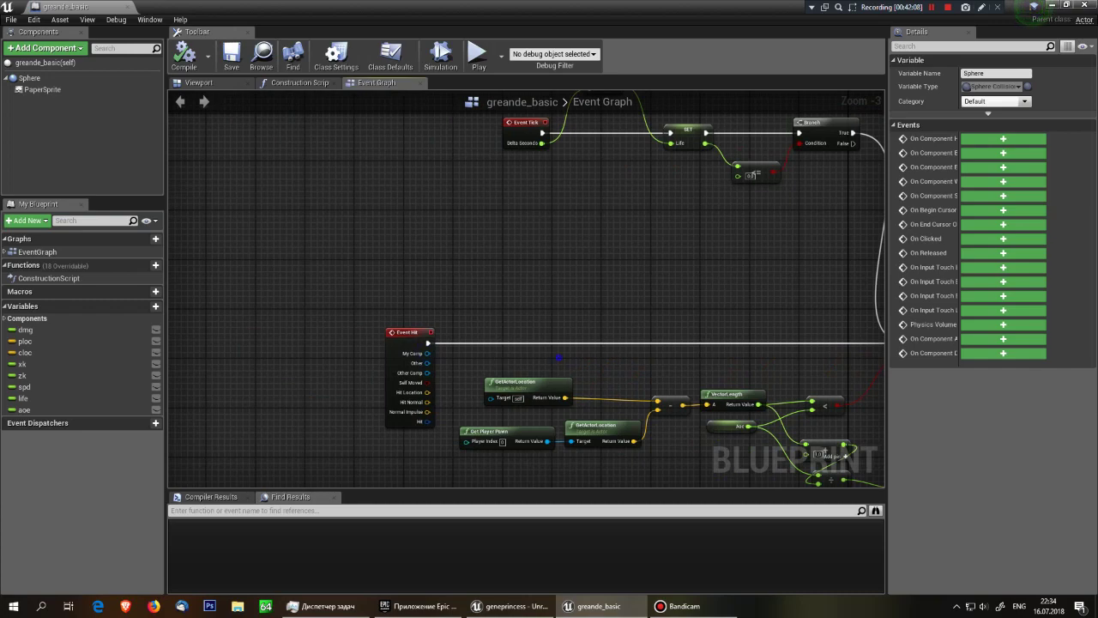
scroll(341, 290, "up", 3)
right_click_drag(584, 247, 383, 230)
scroll(465, 244, "down", 1)
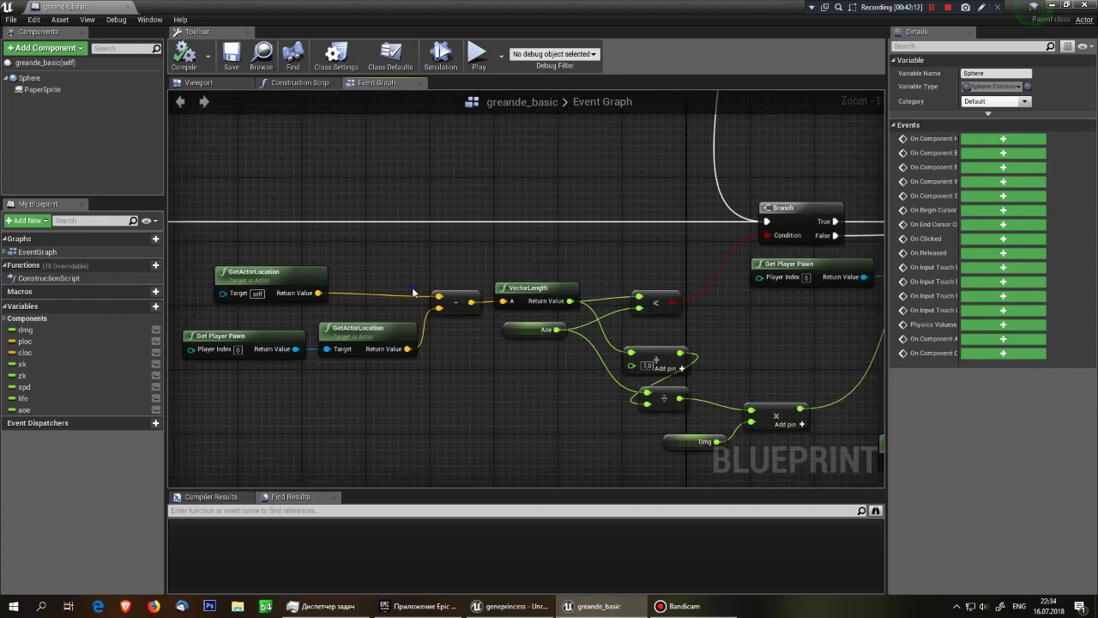
right_click_drag(412, 287, 464, 278)
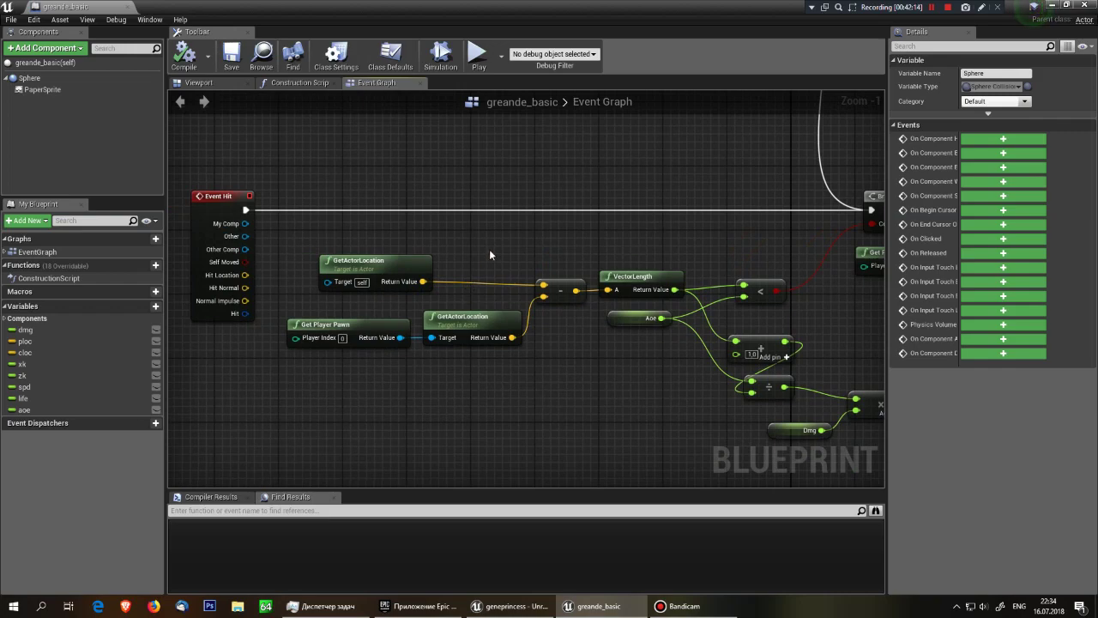
scroll(326, 400, "up", 1)
scroll(573, 398, "down", 1)
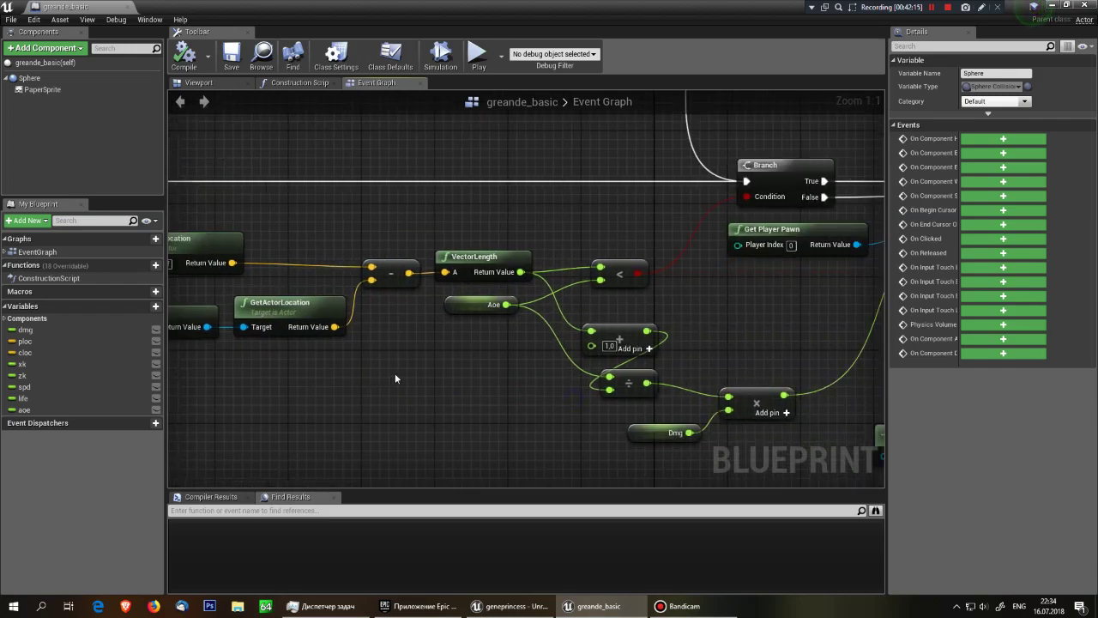
mouse_move(515, 260)
right_mouse_down()
mouse_move(307, 259)
mouse_move(439, 350)
mouse_move(336, 352)
right_mouse_up()
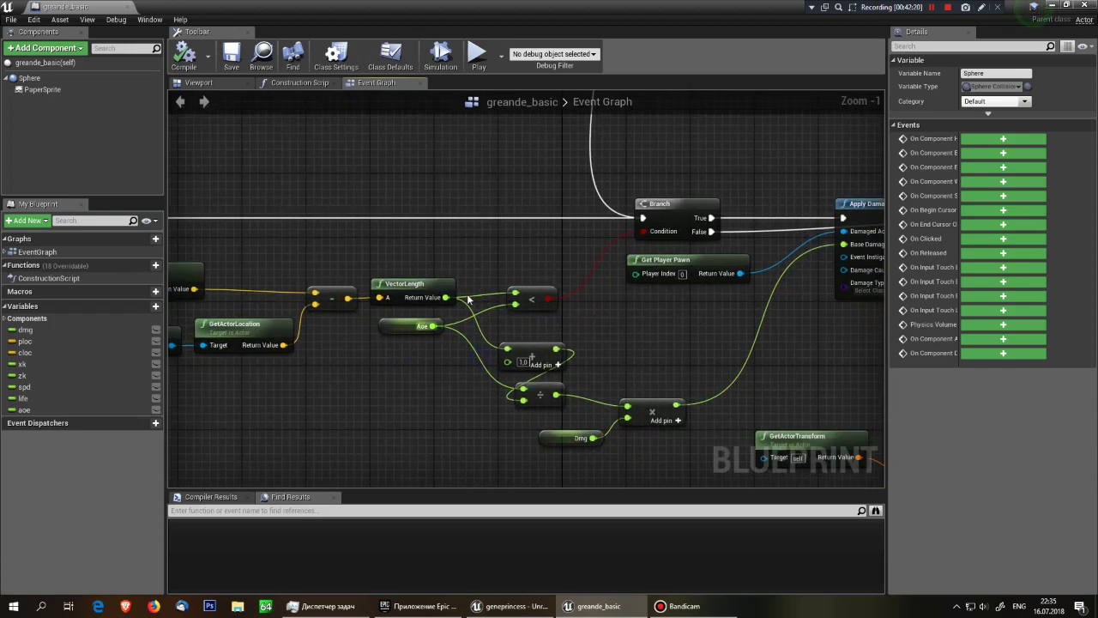
left_click(393, 326)
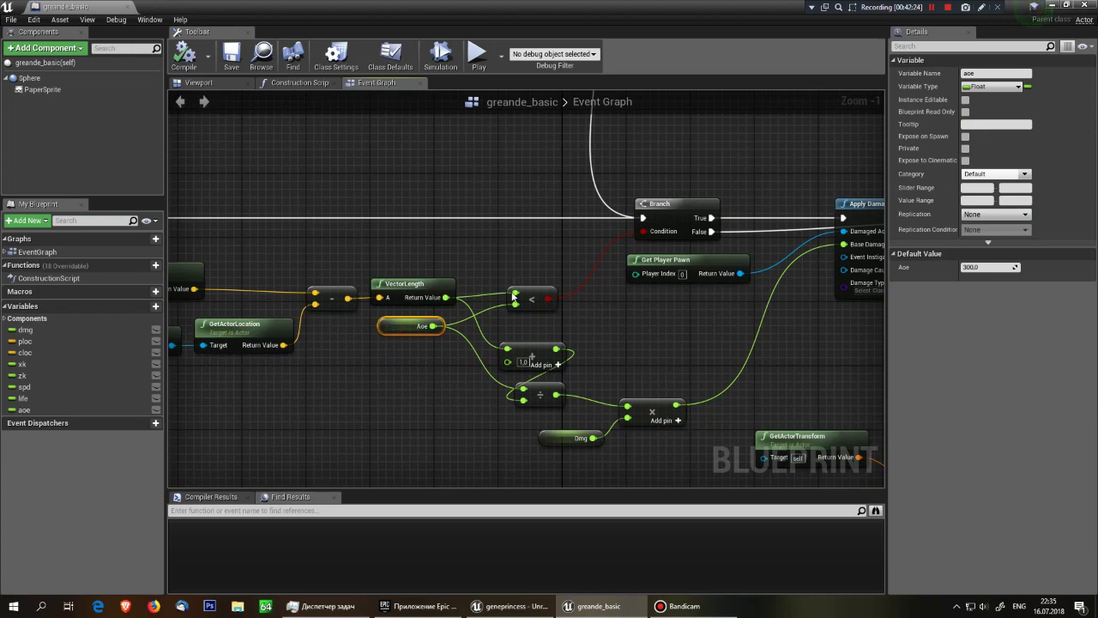
right_click_drag(433, 327, 439, 325)
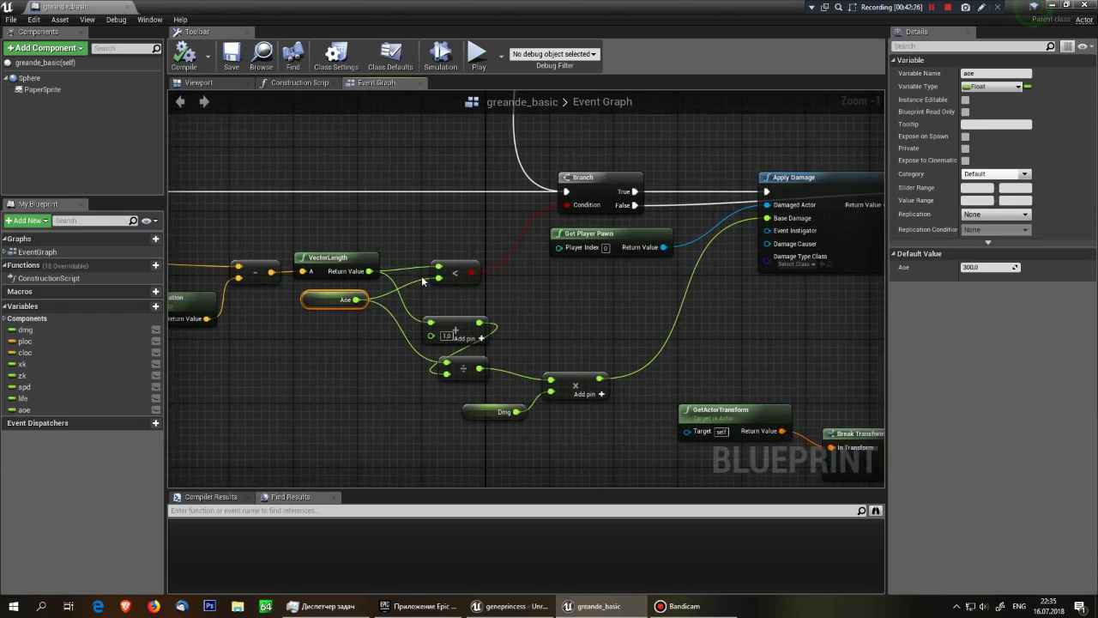
scroll(533, 336, "up", 1)
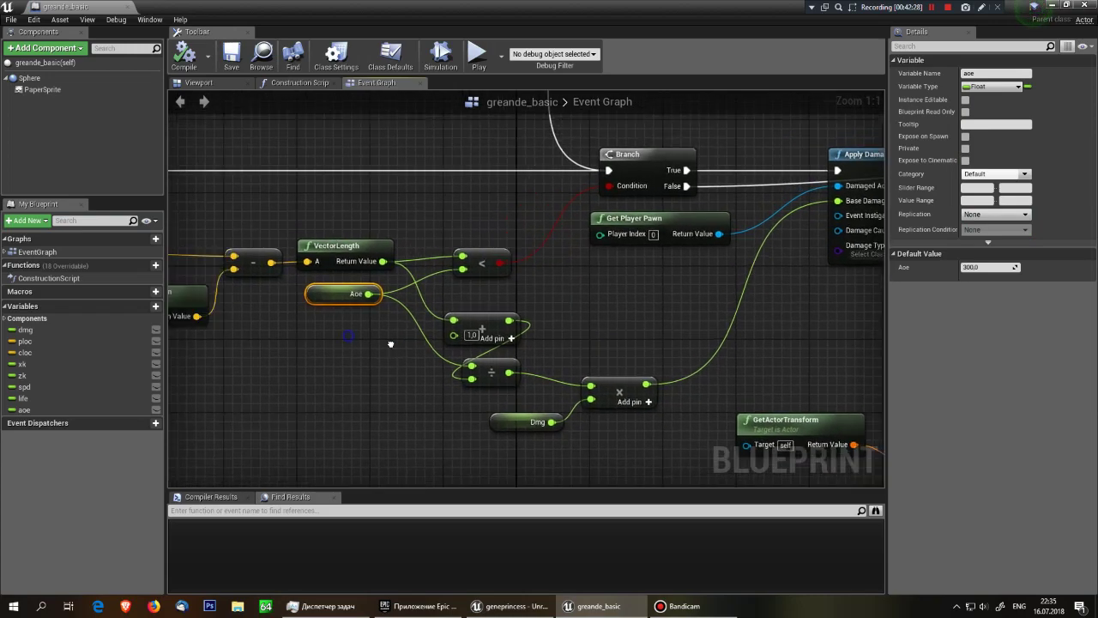
mouse_move(360, 333)
right_mouse_down()
mouse_move(607, 369)
mouse_move(411, 343)
right_mouse_up()
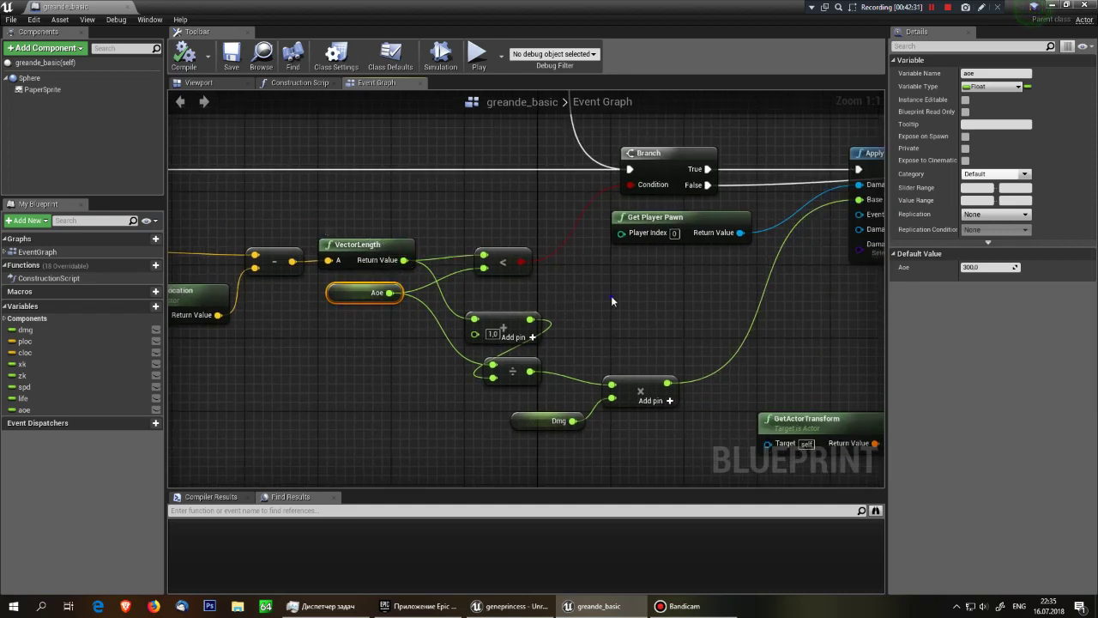
right_click_drag(512, 294, 478, 268)
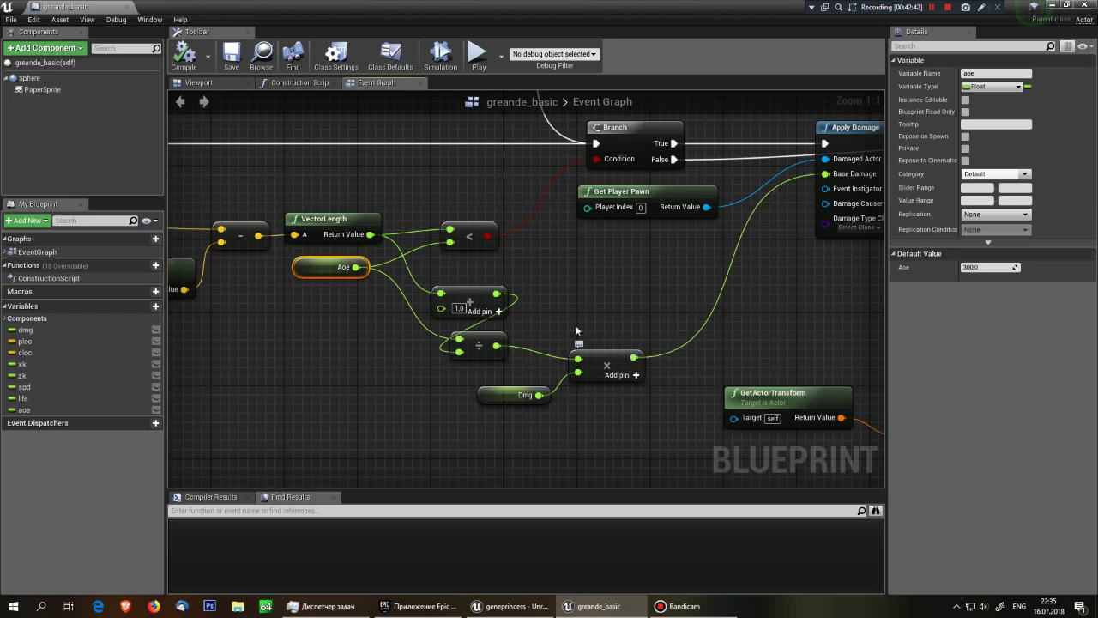
right_click_drag(807, 191, 613, 273)
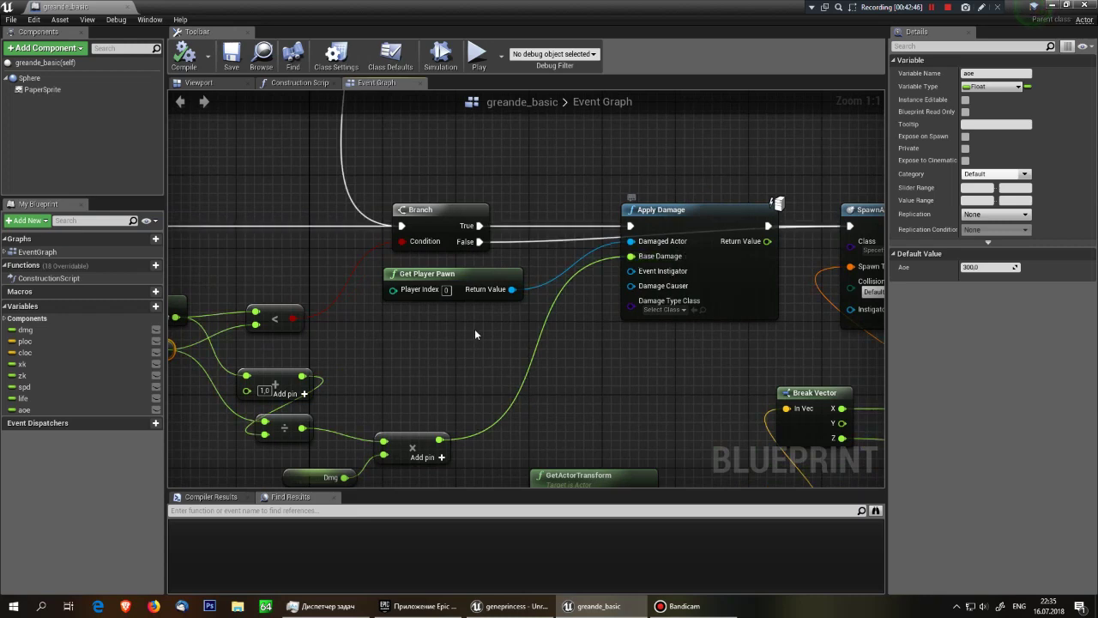
left_click(485, 271)
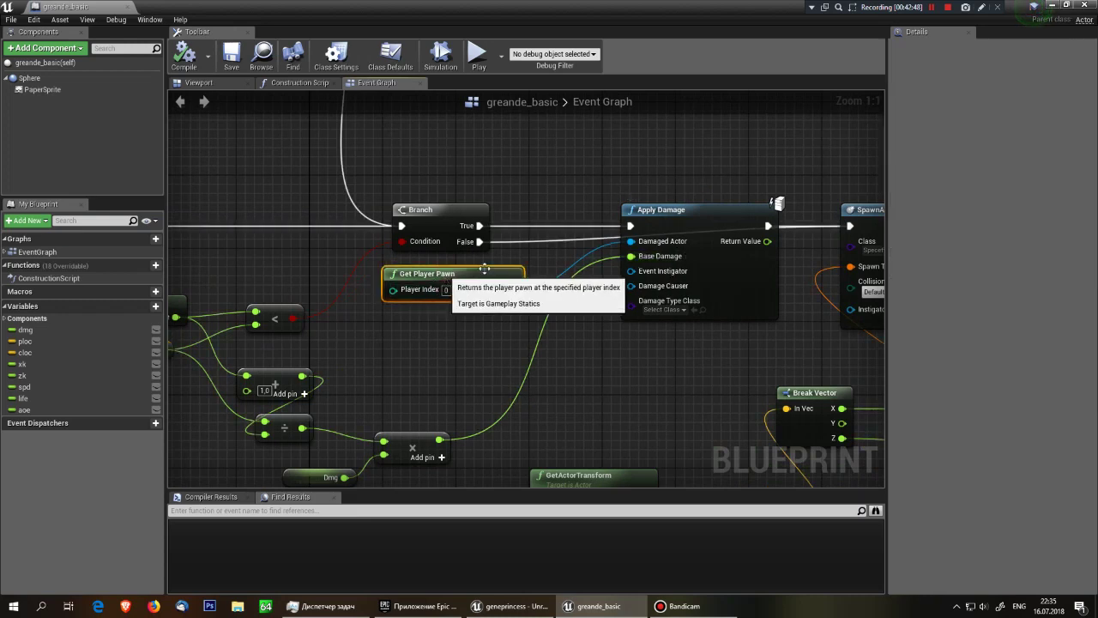
right_click_drag(586, 353, 453, 348)
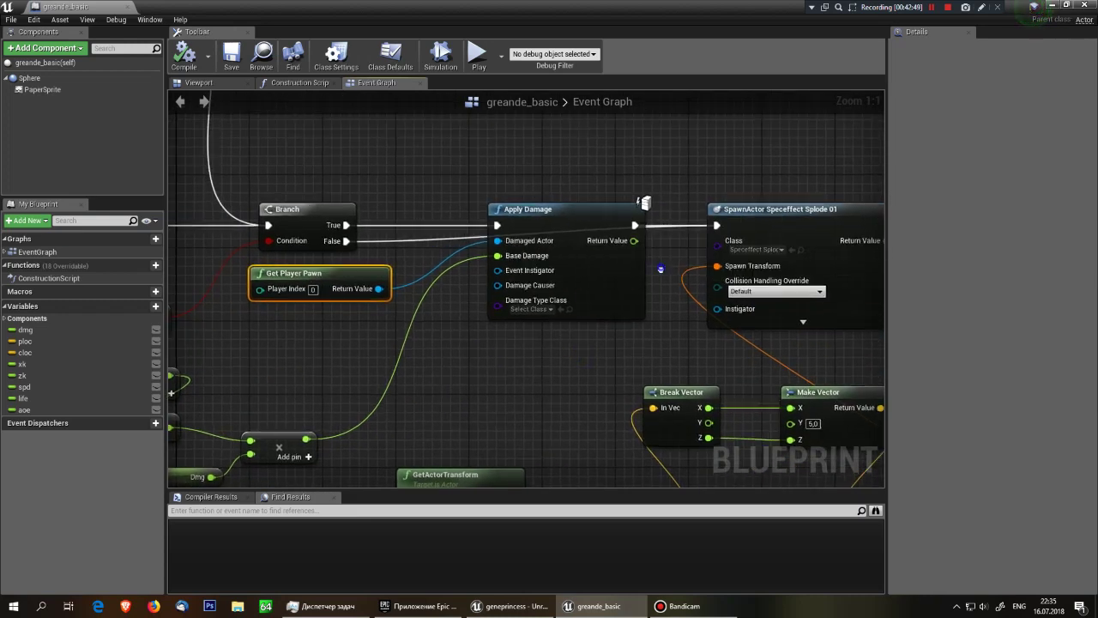
right_click_drag(660, 269, 476, 285)
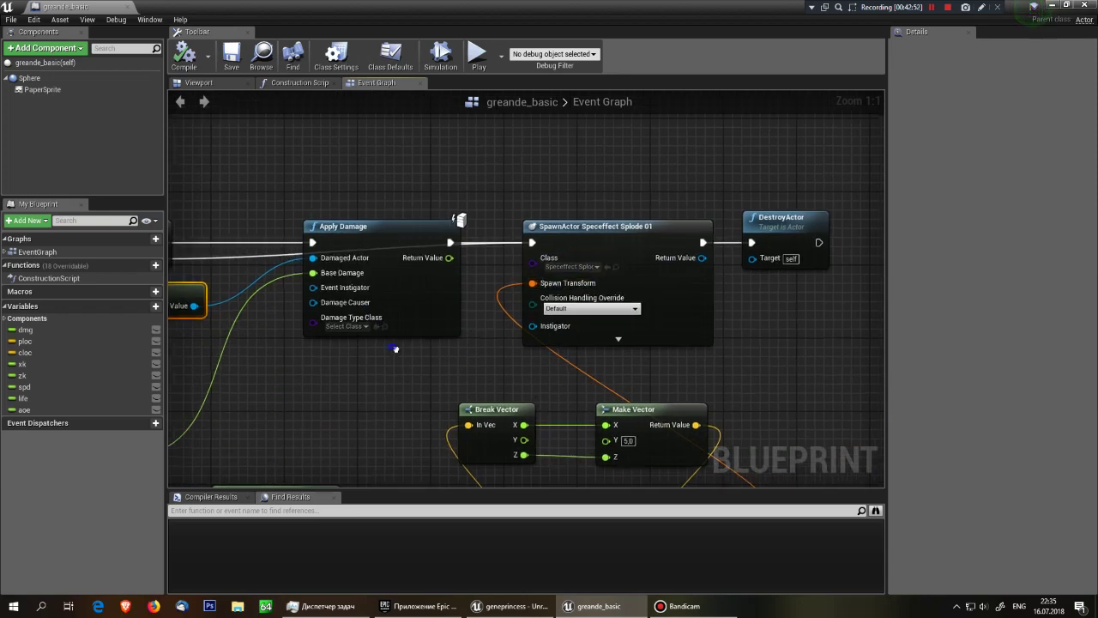
right_click_drag(395, 348, 354, 322)
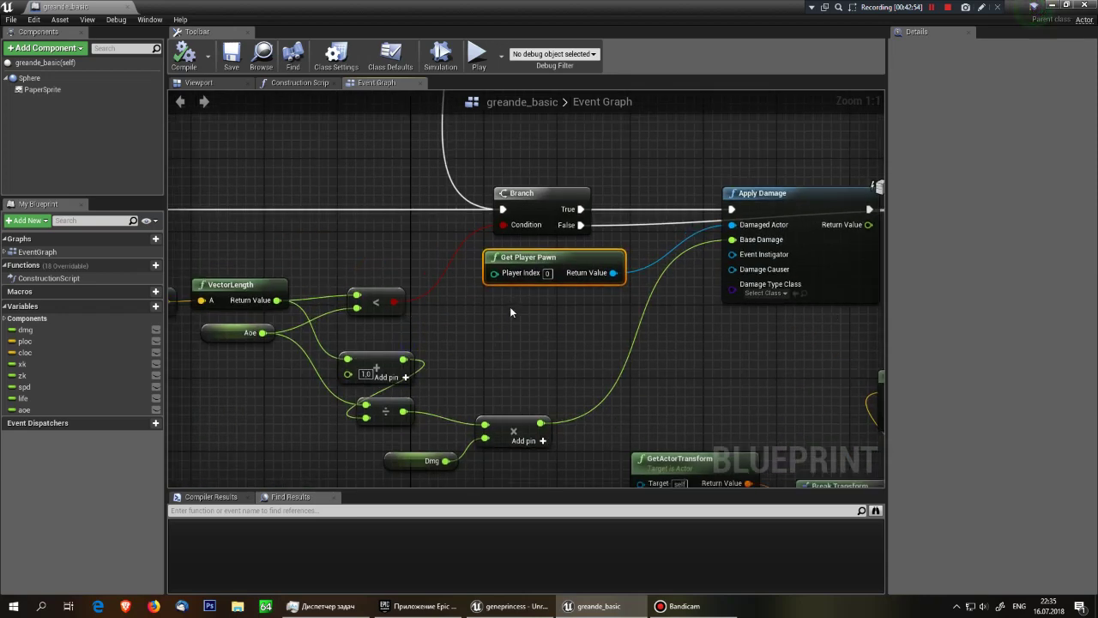
right_click_drag(735, 339, 580, 355)
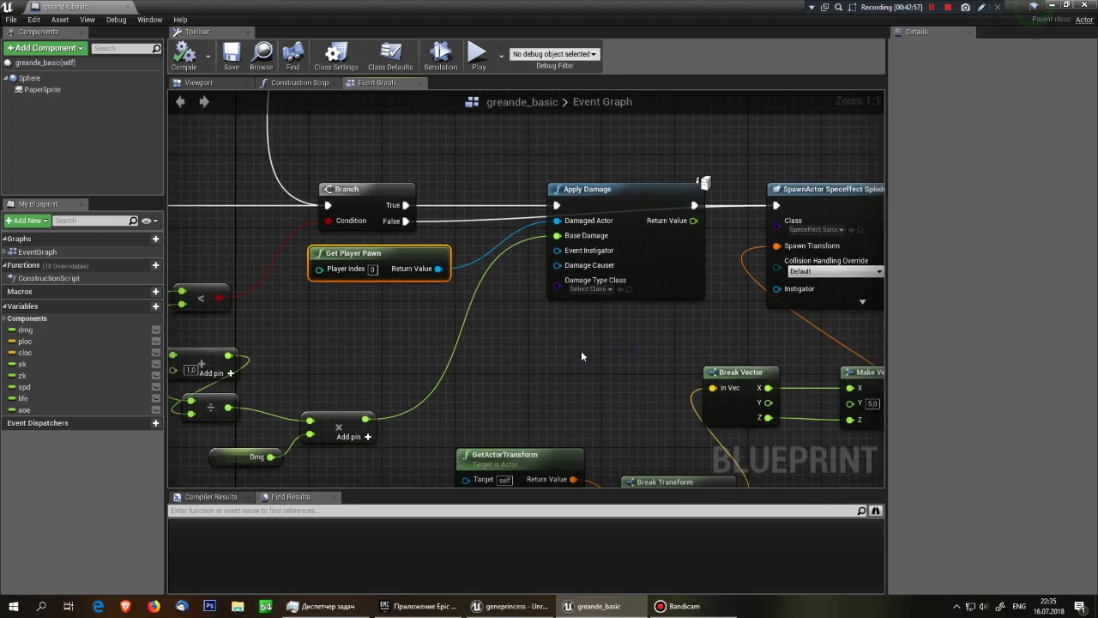
mouse_move(635, 323)
right_mouse_down()
mouse_move(565, 330)
mouse_move(417, 276)
right_mouse_up()
right_click(352, 327)
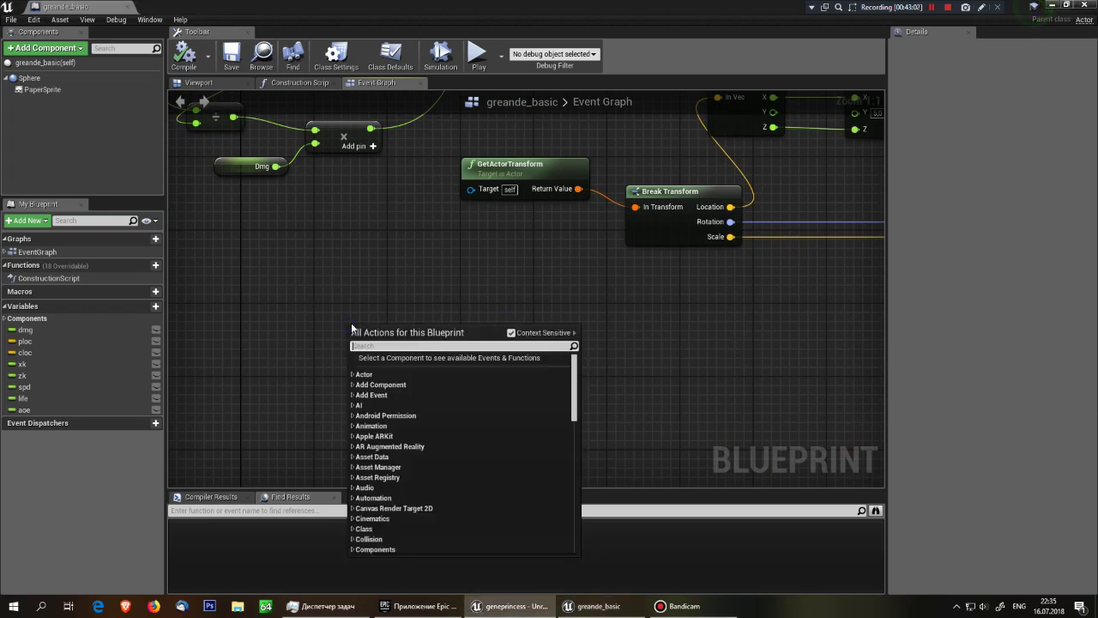
type("apply r")
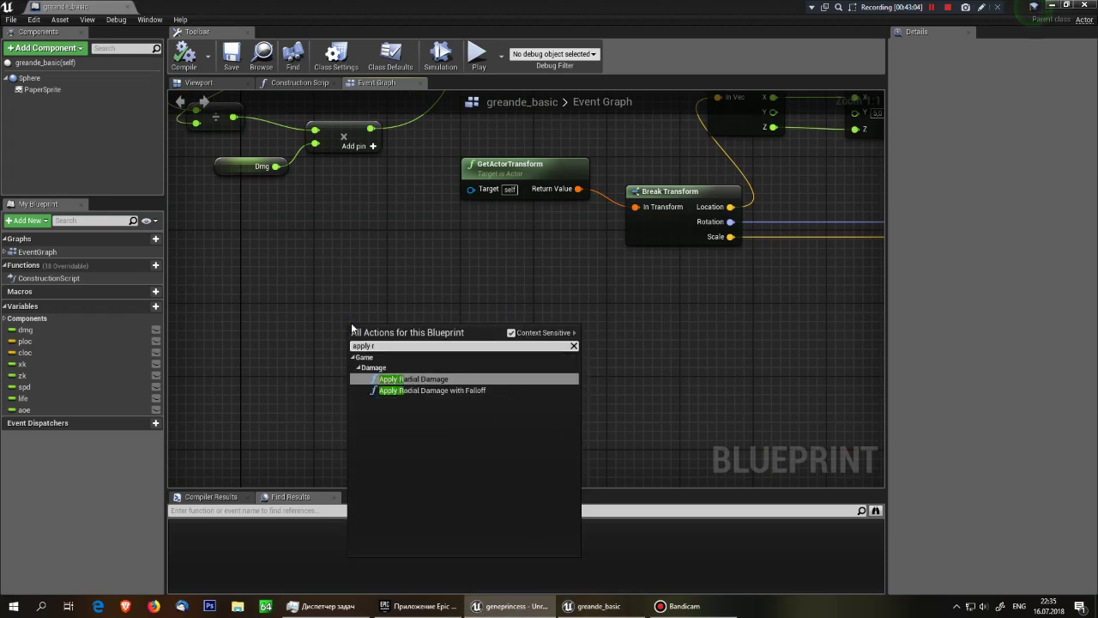
left_click(429, 391)
right_click_drag(412, 387, 483, 297)
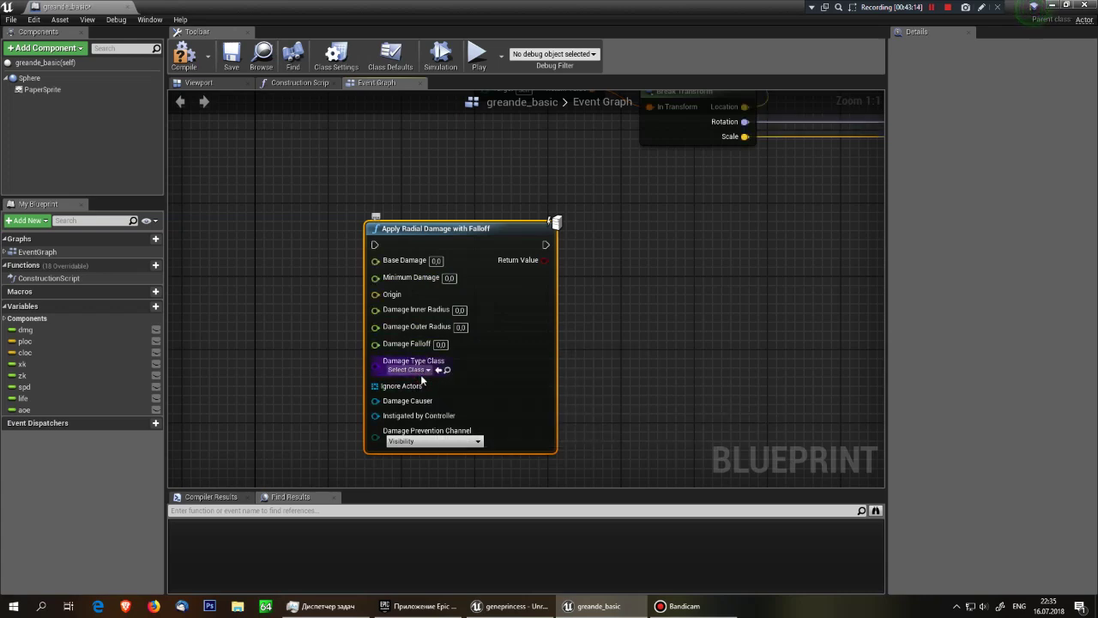
left_click(408, 369)
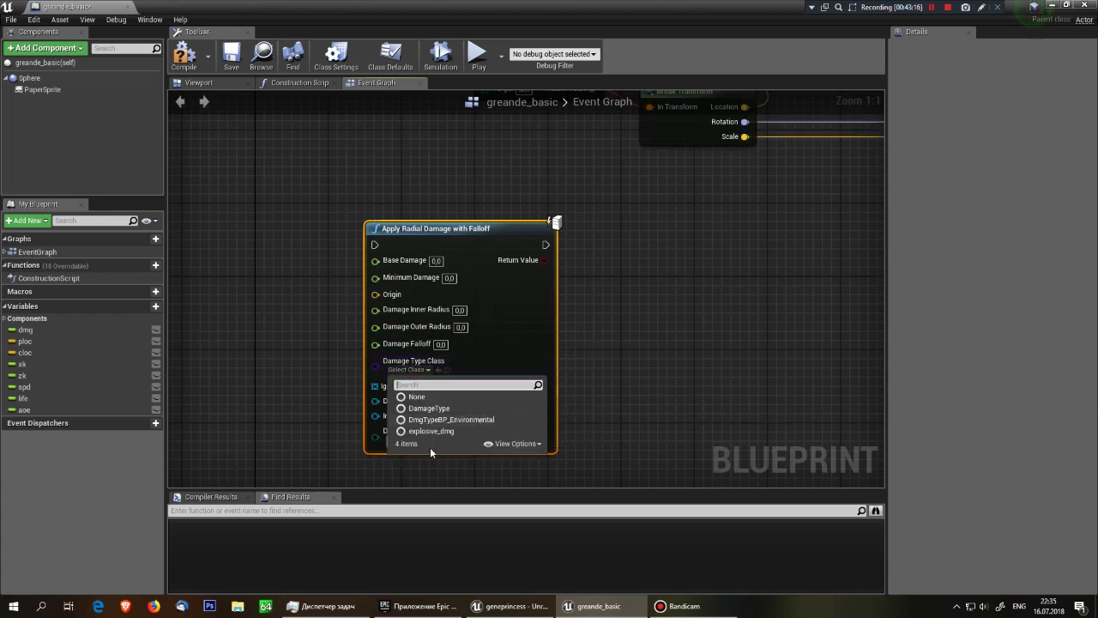
left_click_drag(725, 405, 495, 310)
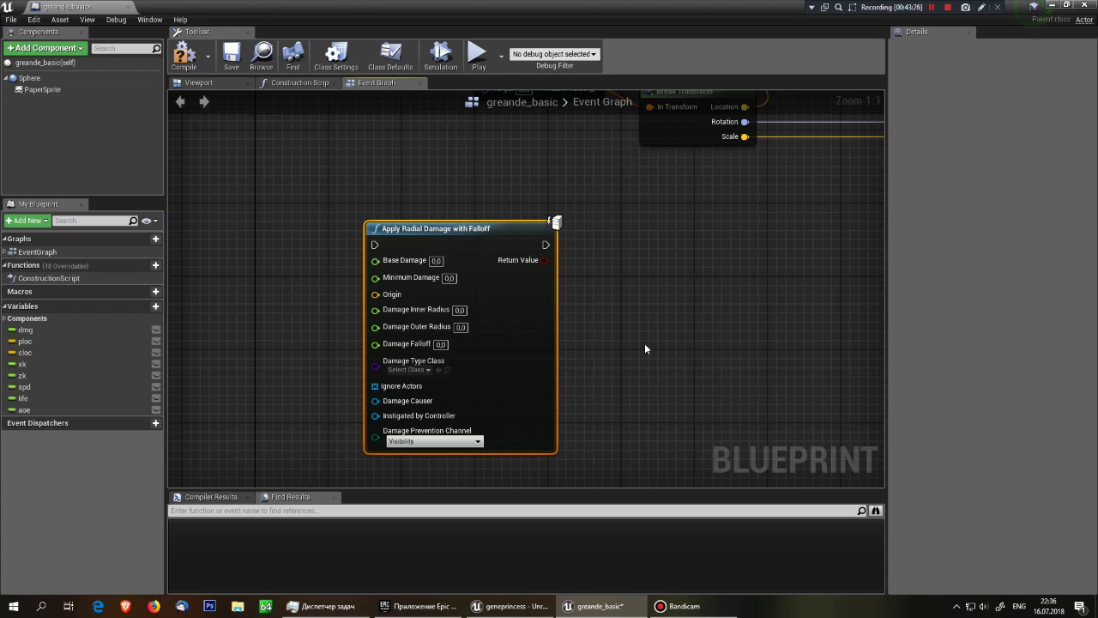
left_click(619, 396)
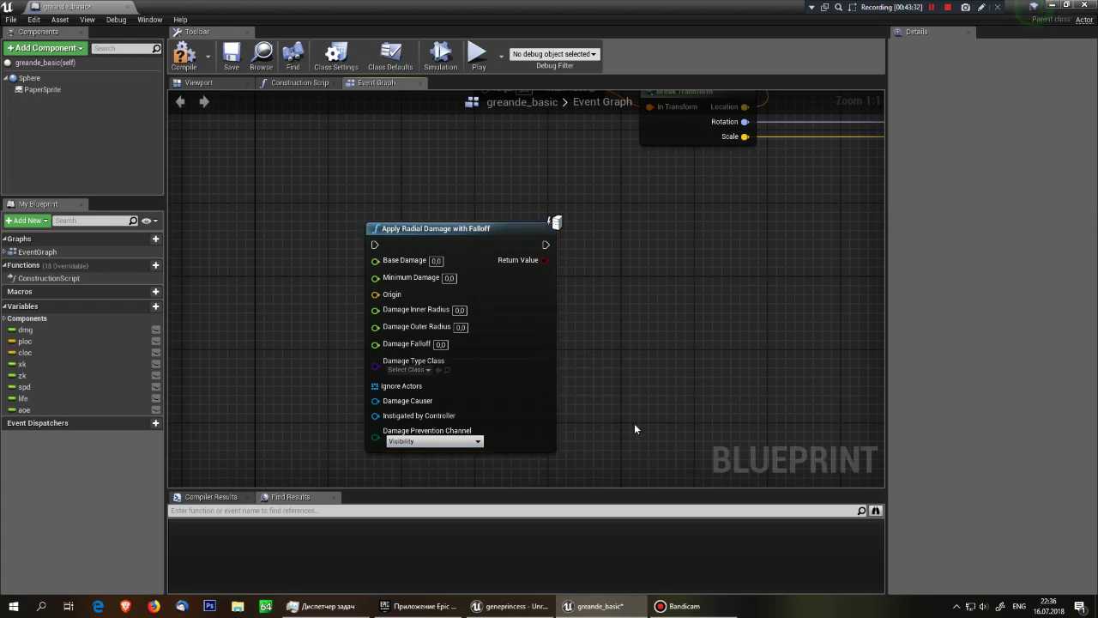
left_click_drag(634, 423, 534, 328)
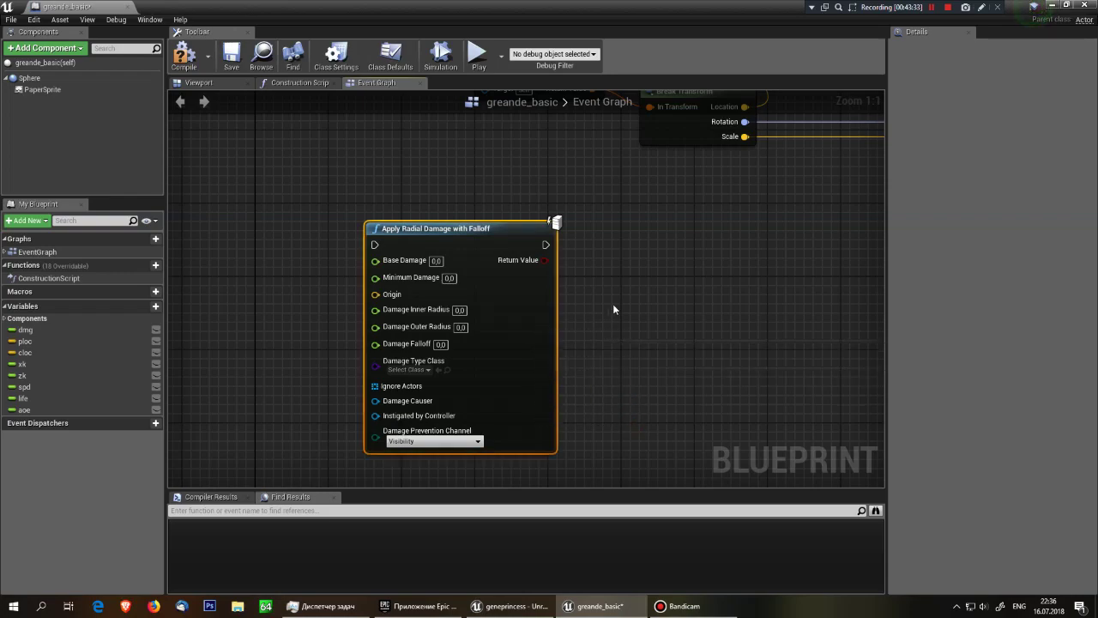
- Delete the Apply Radial Damage with Falloff node and pan to the transform nodes
key("Delete")
right_click_drag(715, 191, 545, 390)
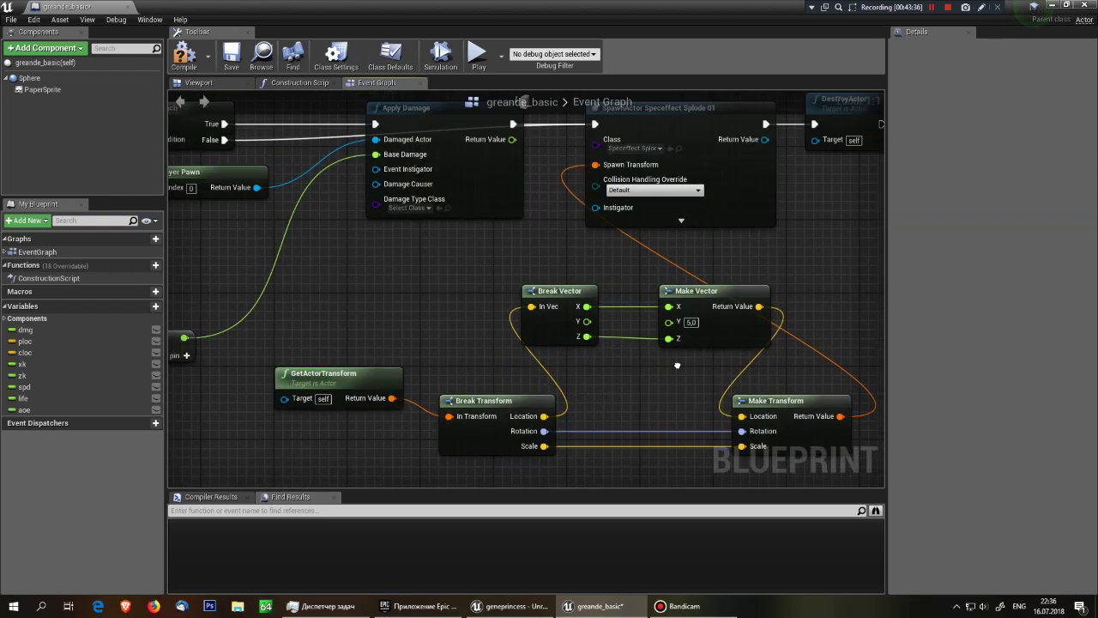
scroll(677, 365, "down", 2)
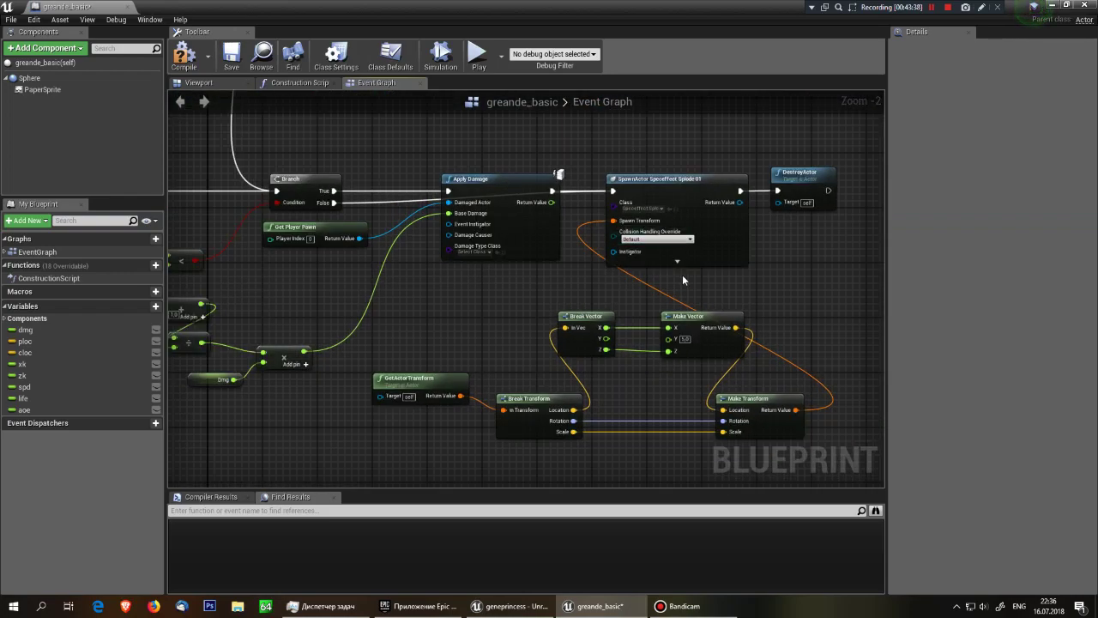
scroll(683, 279, "up", 2)
right_click_drag(675, 429, 660, 333)
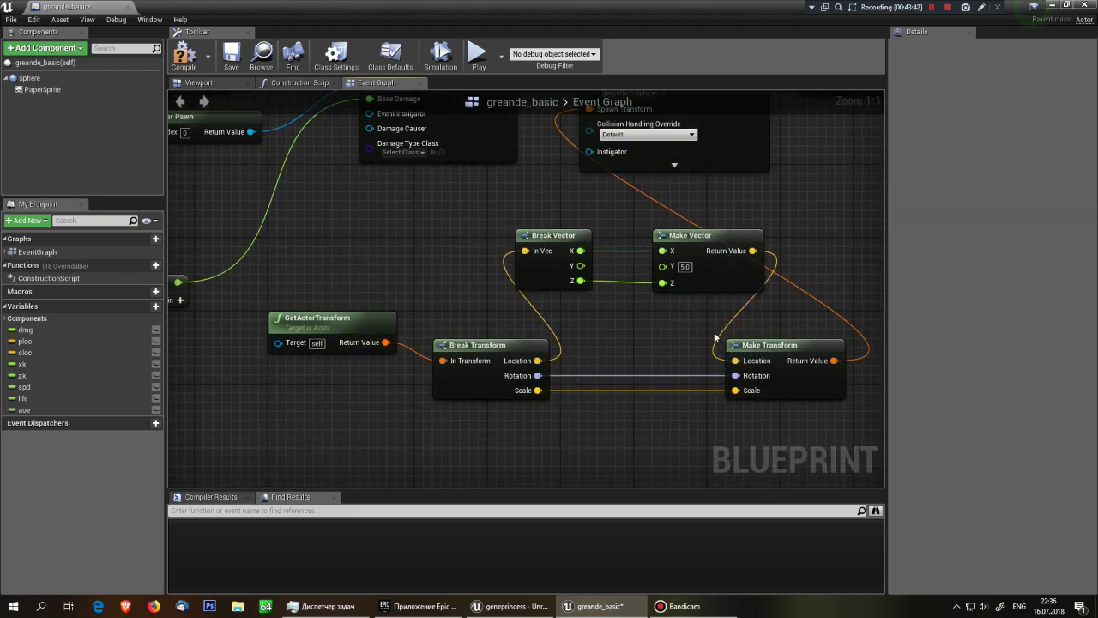
right_click_drag(700, 334, 676, 359)
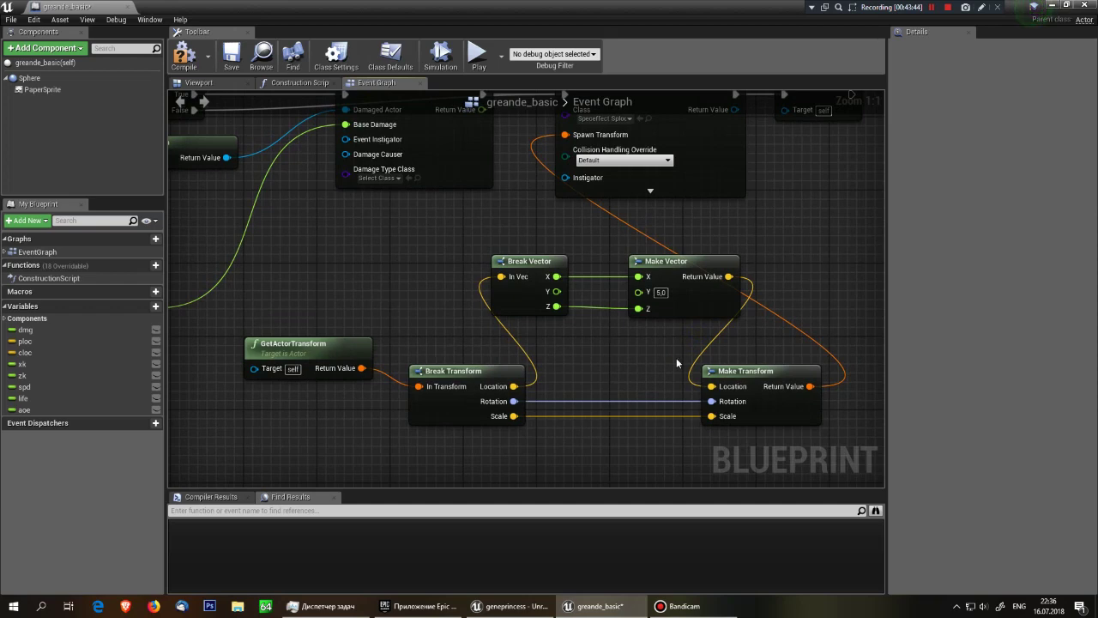
scroll(676, 361, "down", 1)
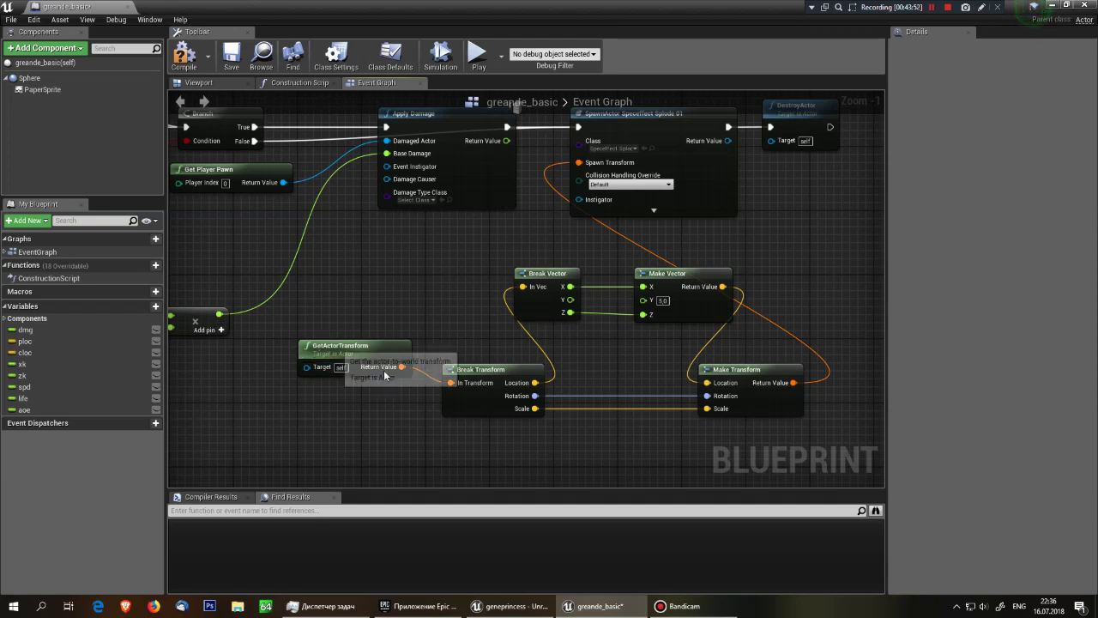
- Inspect the GetActorTransform and DestroyActor nodes, then save greande_basic
left_click(326, 360)
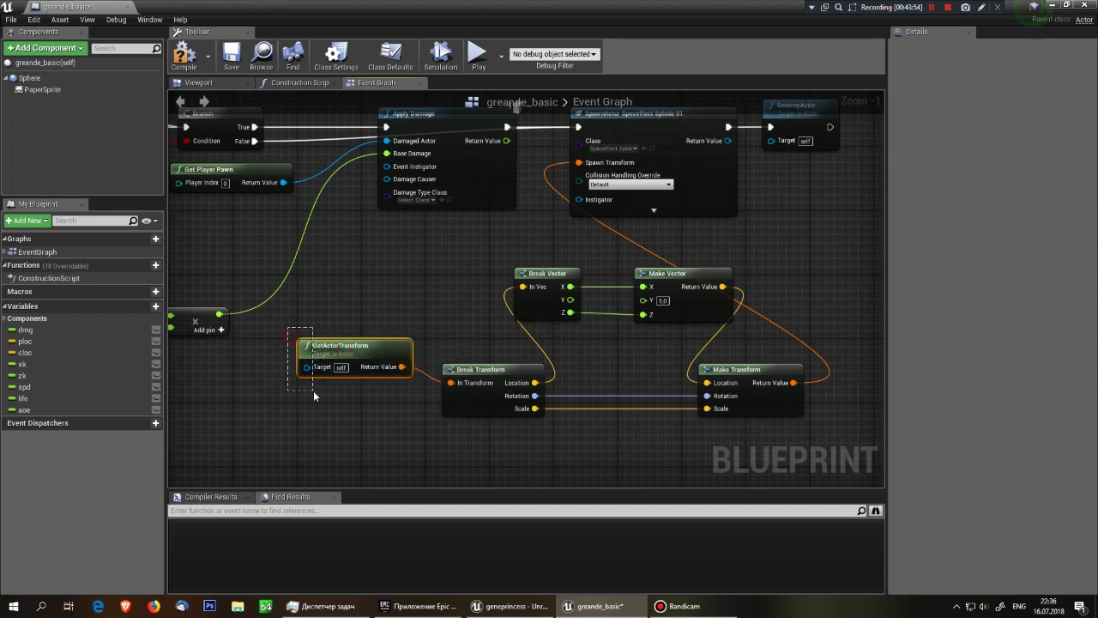
right_click_drag(313, 390, 346, 391)
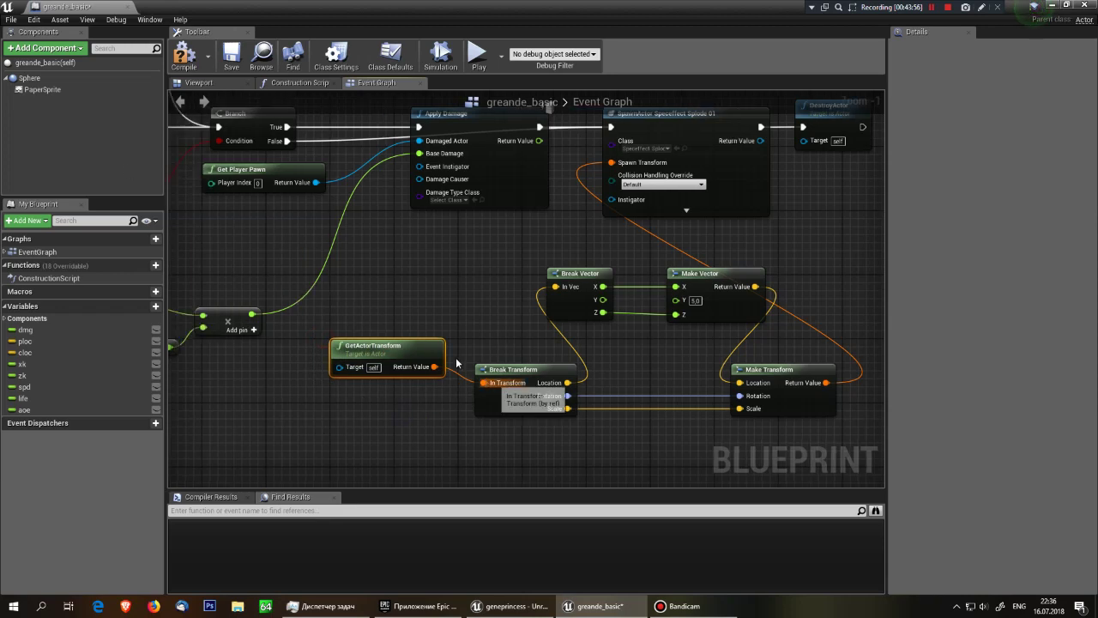
right_click_drag(500, 253, 430, 257)
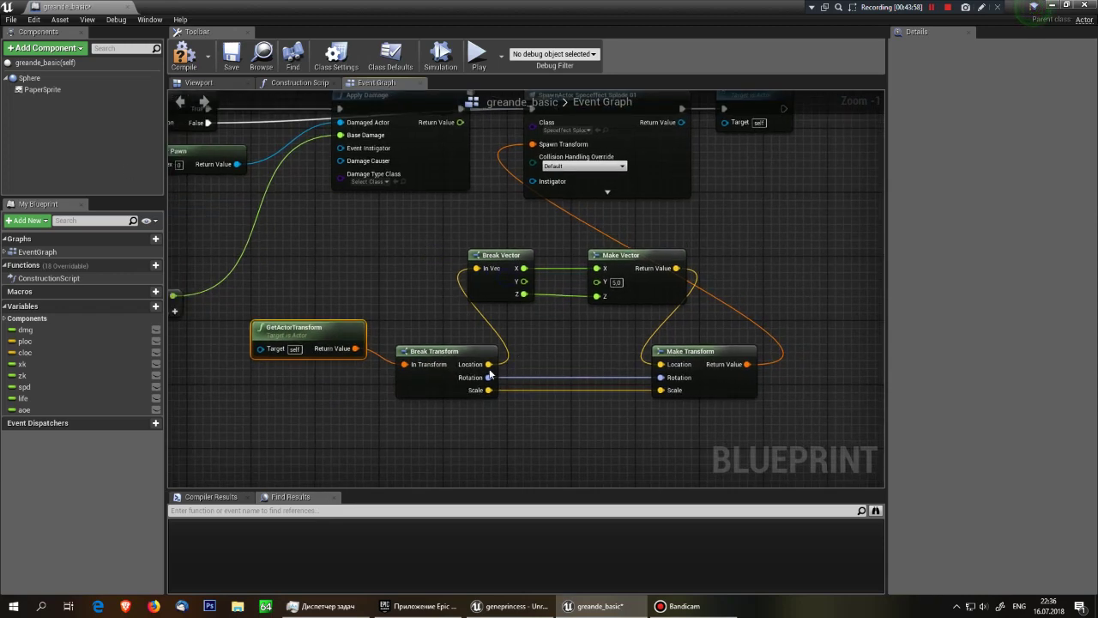
right_click_drag(627, 272, 504, 447)
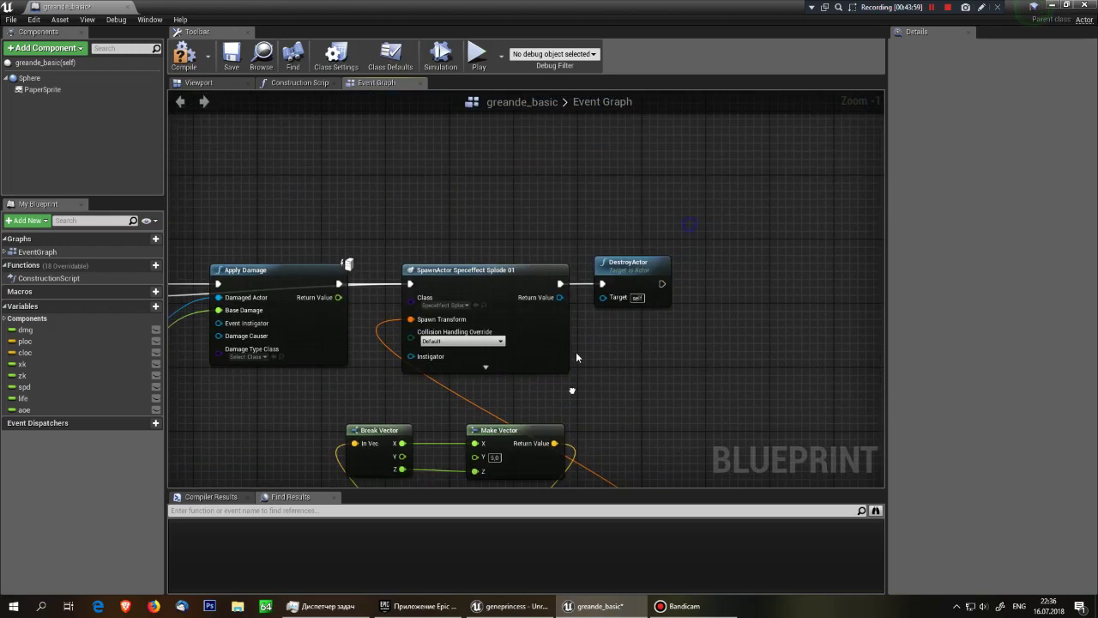
left_click(652, 261)
scroll(699, 391, "down", 5)
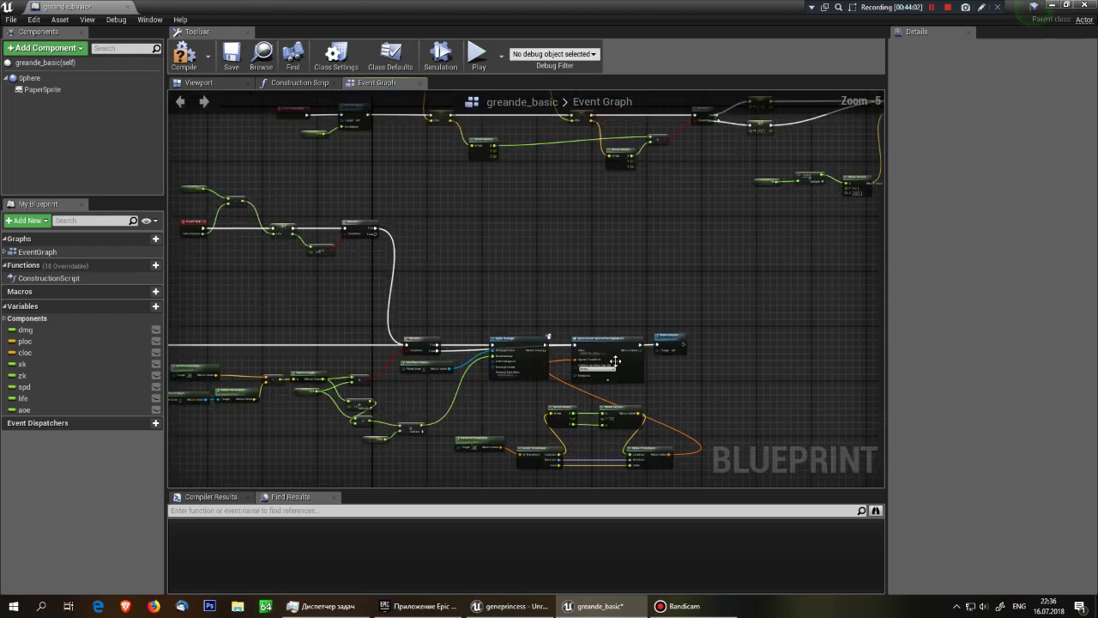
left_click(242, 59)
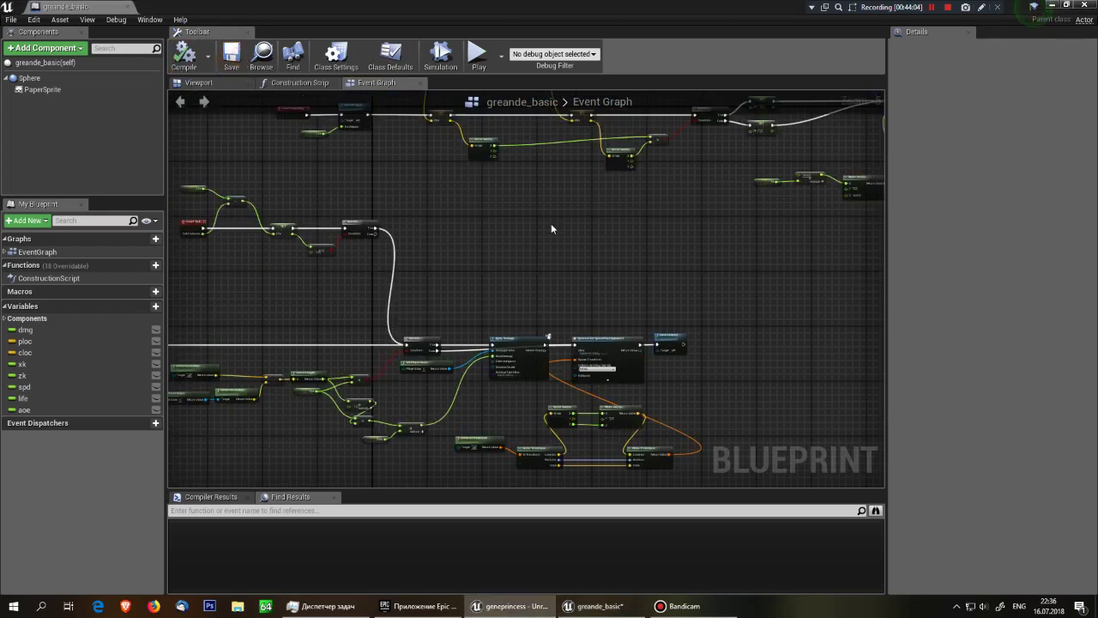
scroll(571, 242, "down", 2)
- Review the Sphere component's Physics details, leaving its mass at 10.0
left_click(51, 83)
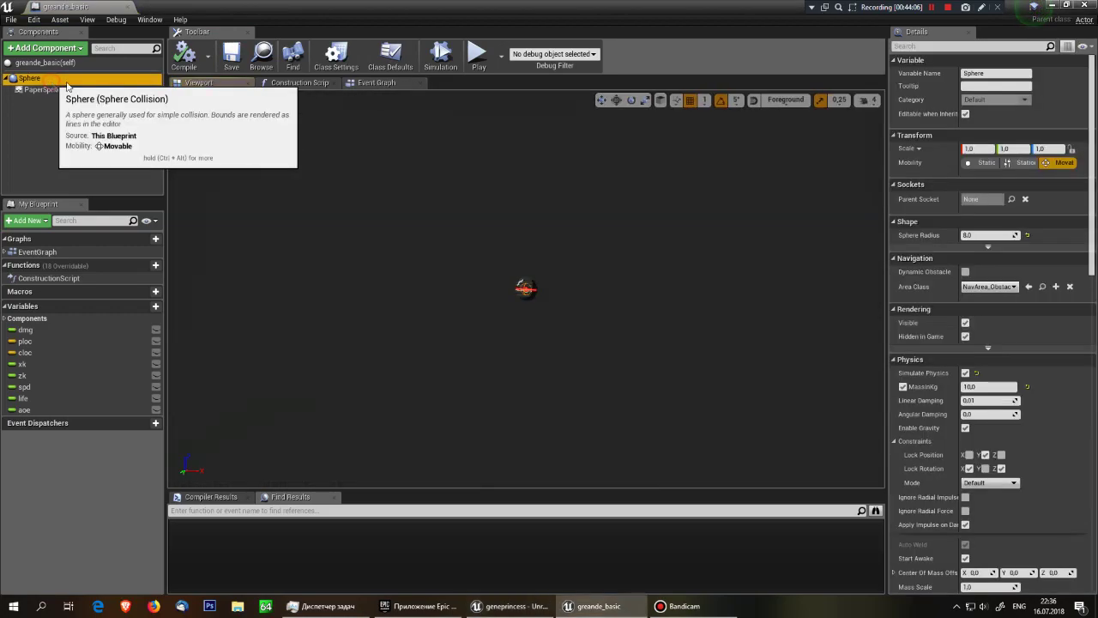
scroll(991, 335, "down", 5)
scroll(991, 335, "down", 5)
scroll(989, 334, "down", 5)
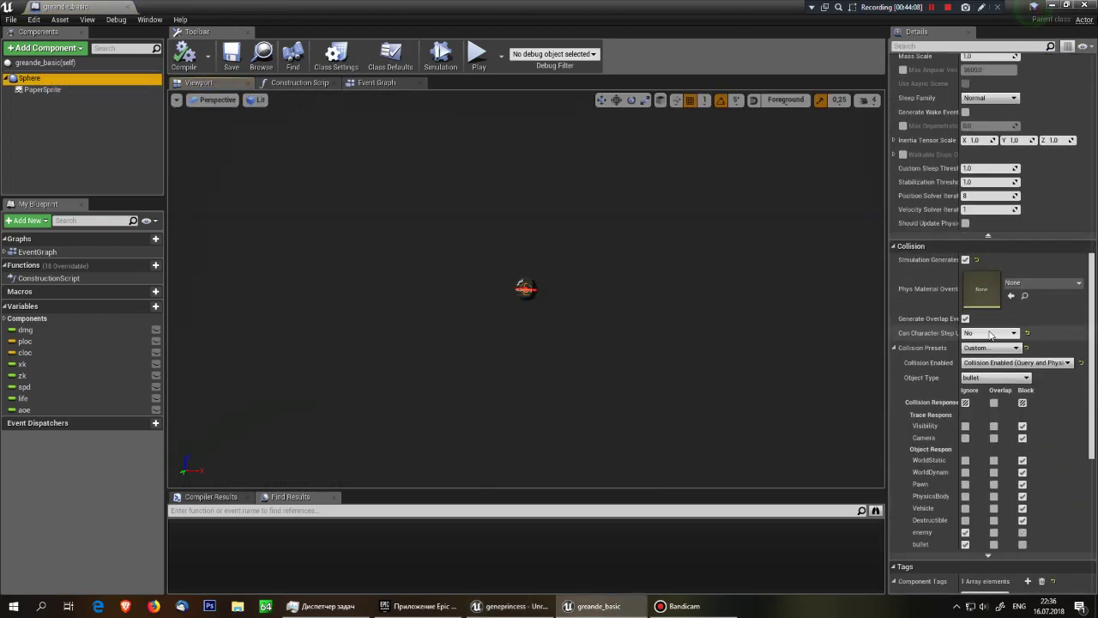
scroll(989, 335, "up", 4)
scroll(989, 335, "up", 1)
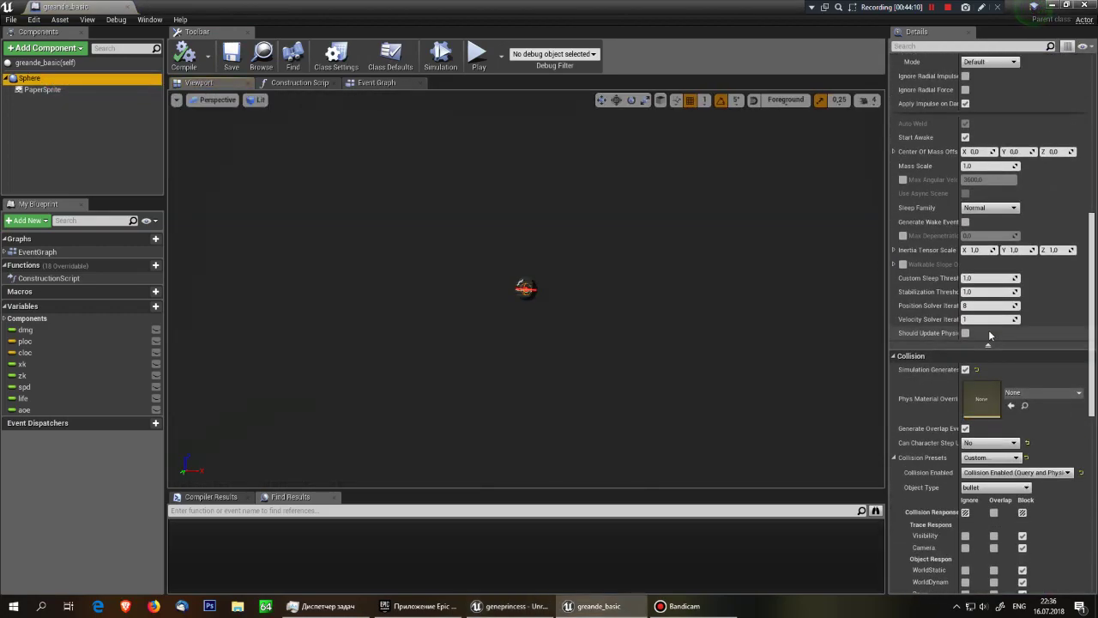
scroll(929, 336, "up", 3)
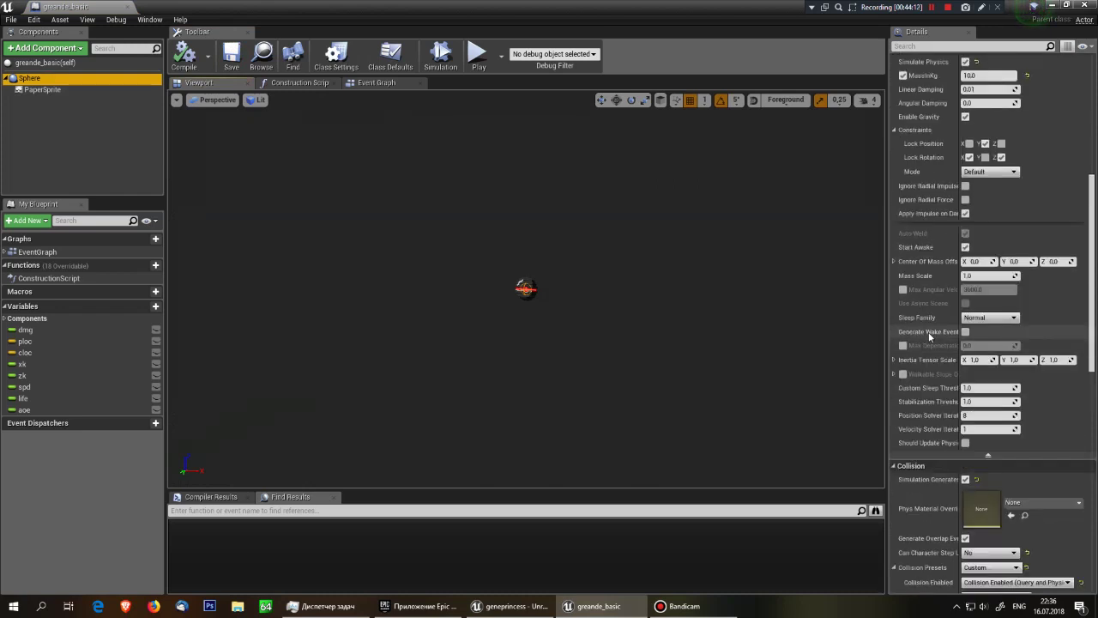
scroll(929, 336, "up", 4)
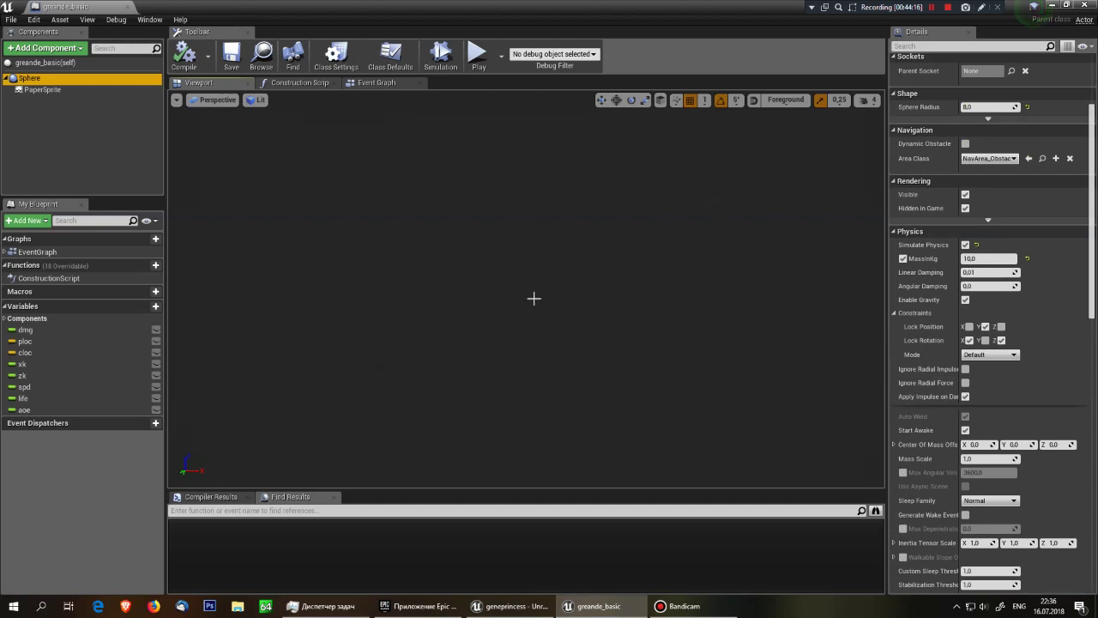
key("f")
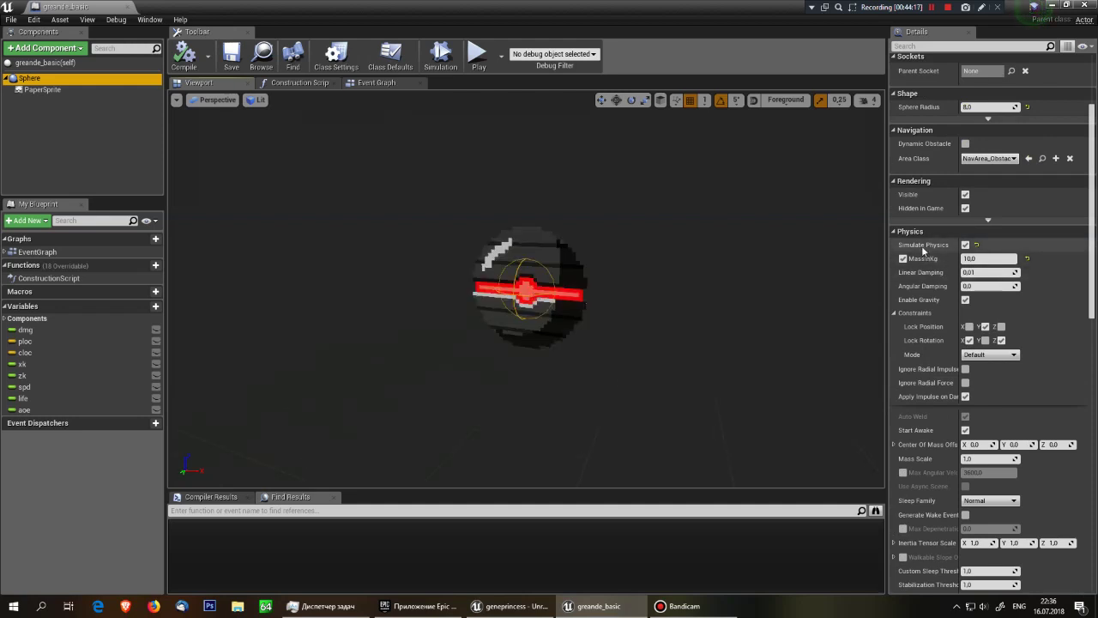
left_click(992, 257)
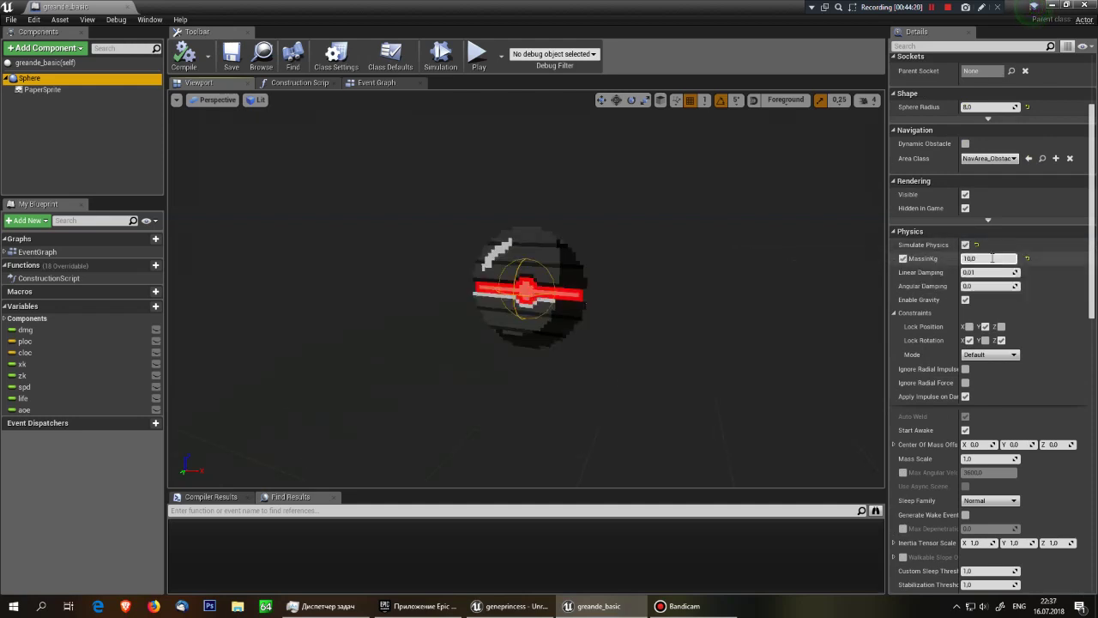
key("Return")
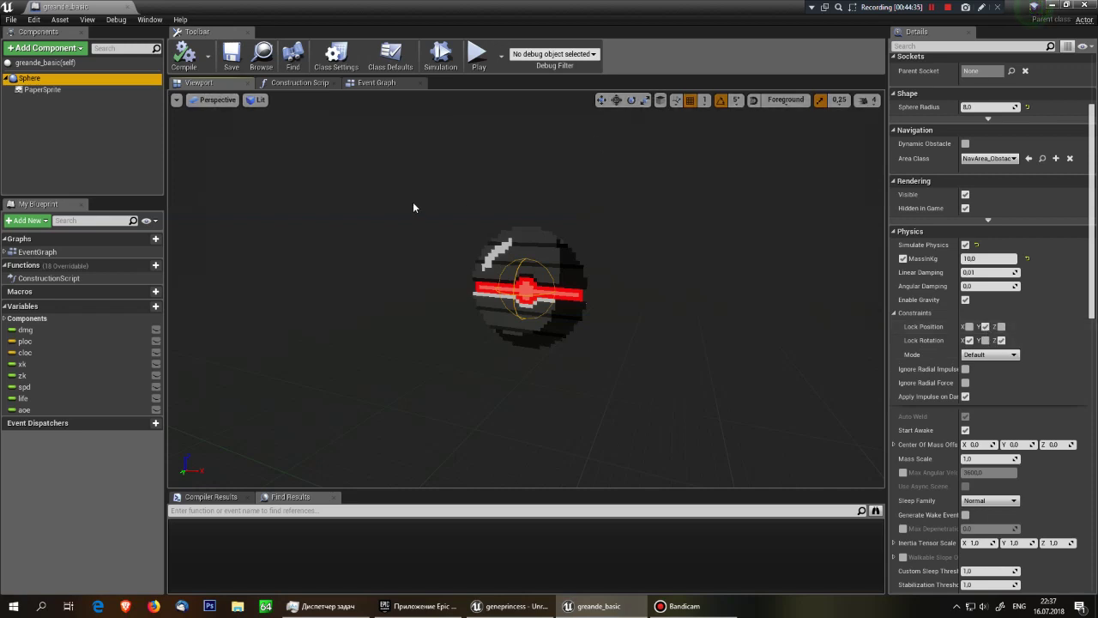
- Compile greande_basic and close its Blueprint editor
scroll(436, 224, "down", 5)
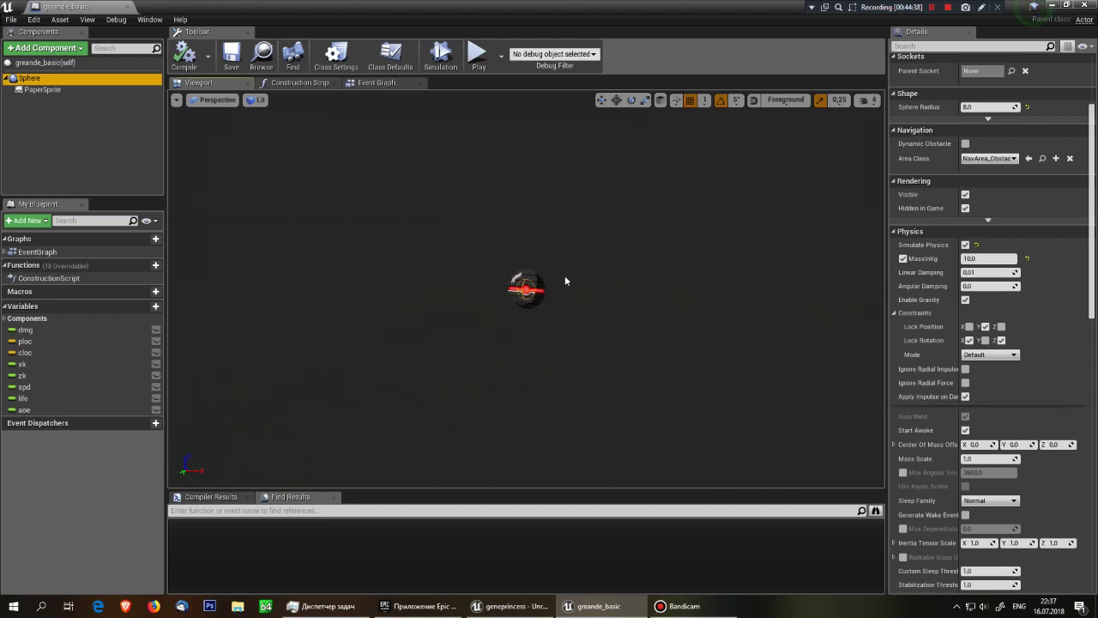
scroll(984, 339, "down", 3)
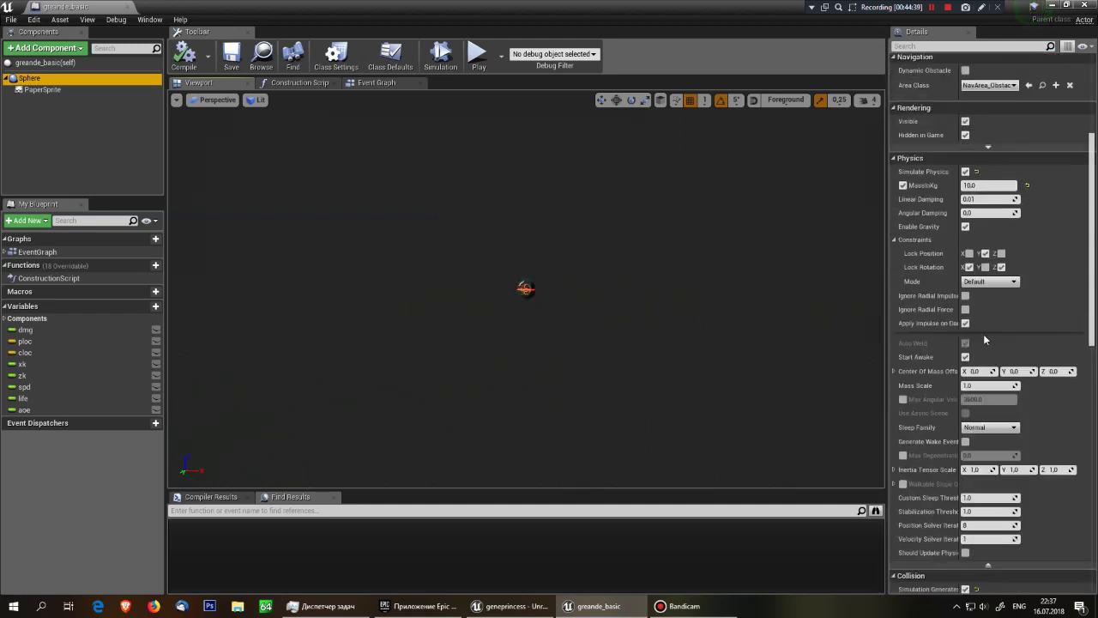
scroll(984, 334, "down", 1)
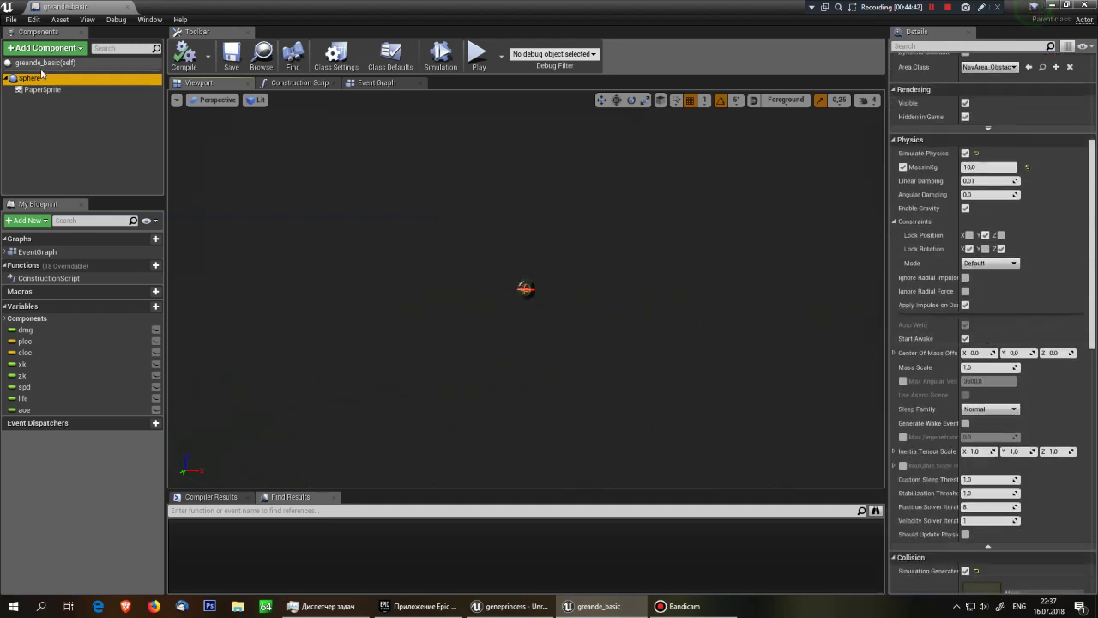
left_click(196, 55)
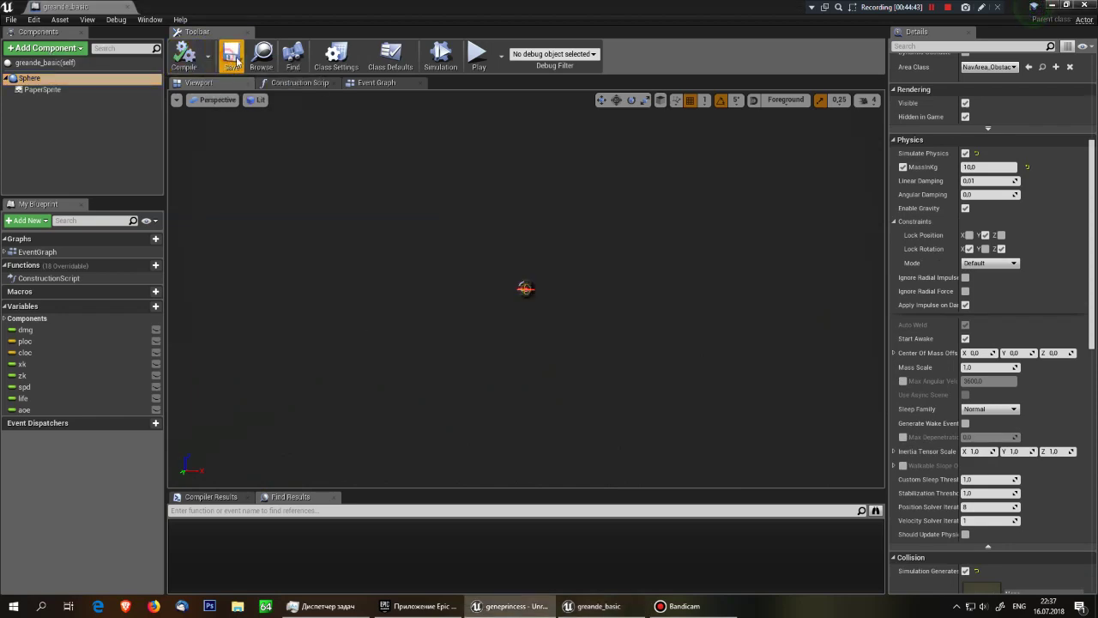
key("alt+F4")
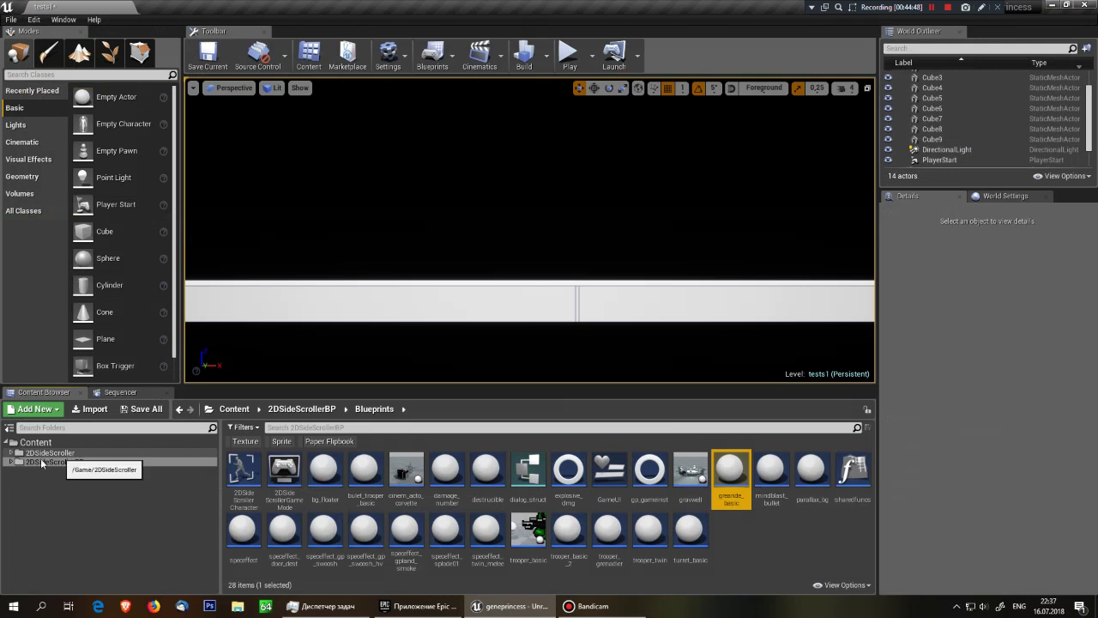
- Browse to the 2DSideScroller Audio folder and select the first audio asset
left_click(10, 452)
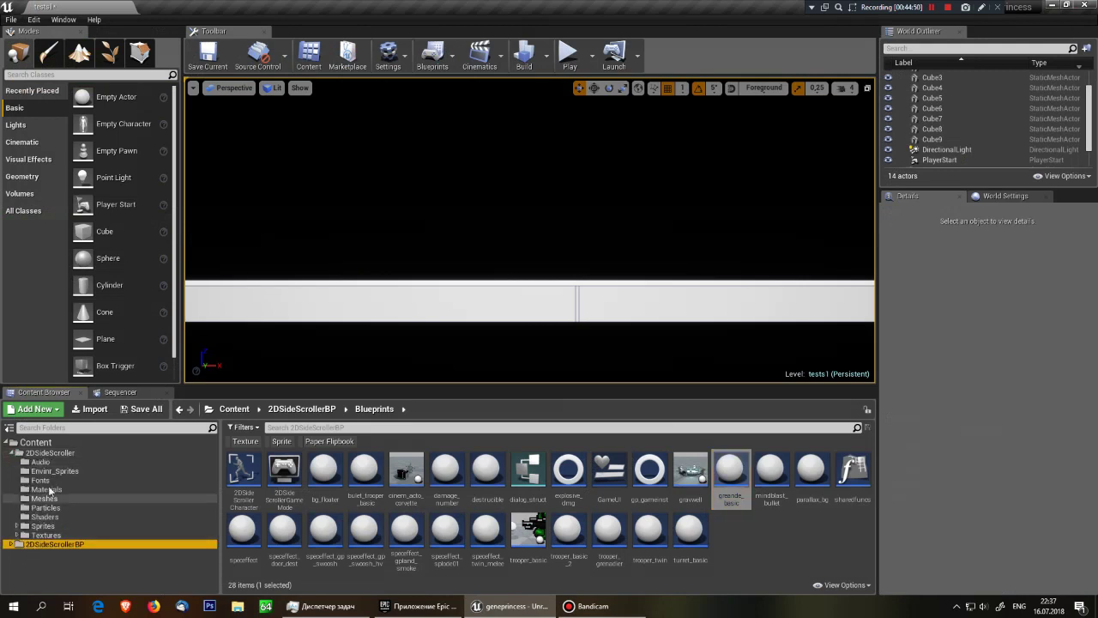
left_click(39, 464)
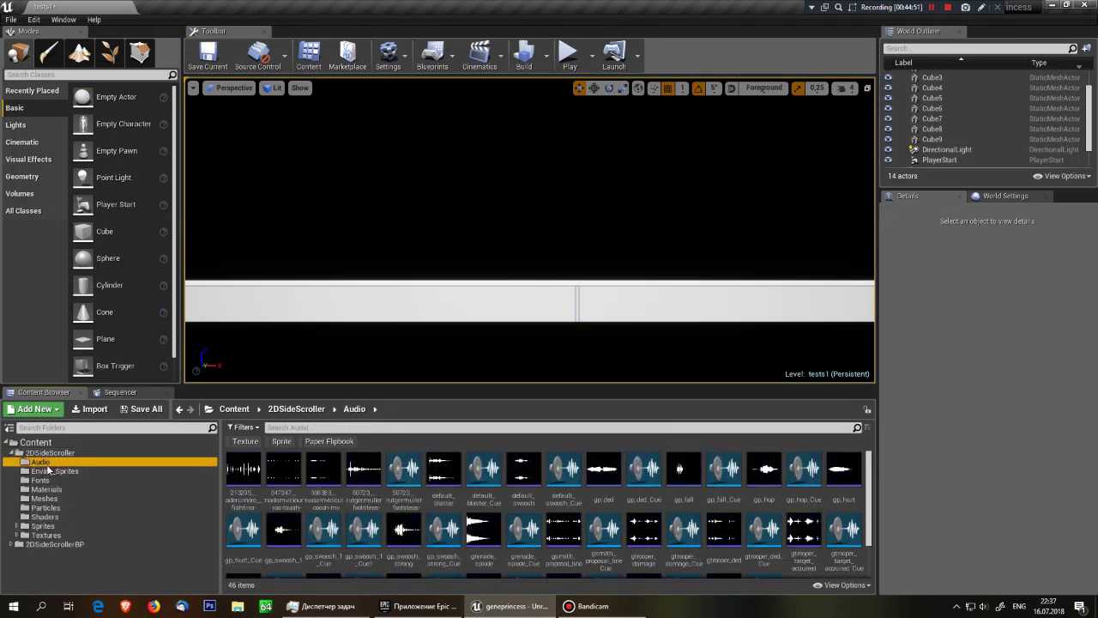
left_click(253, 505)
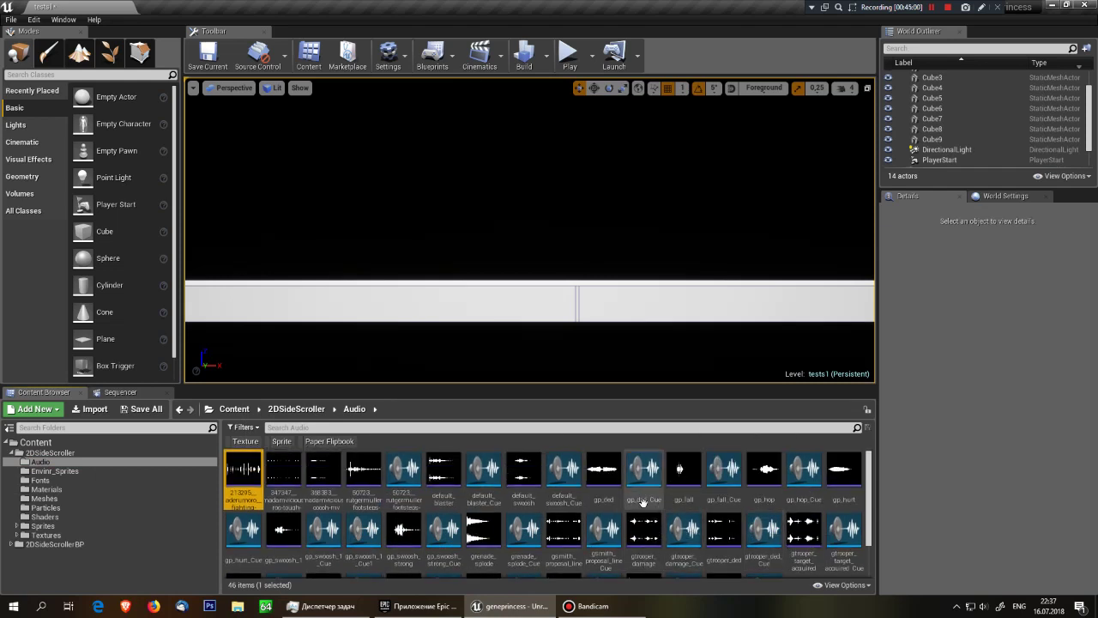
scroll(705, 515, "down", 2)
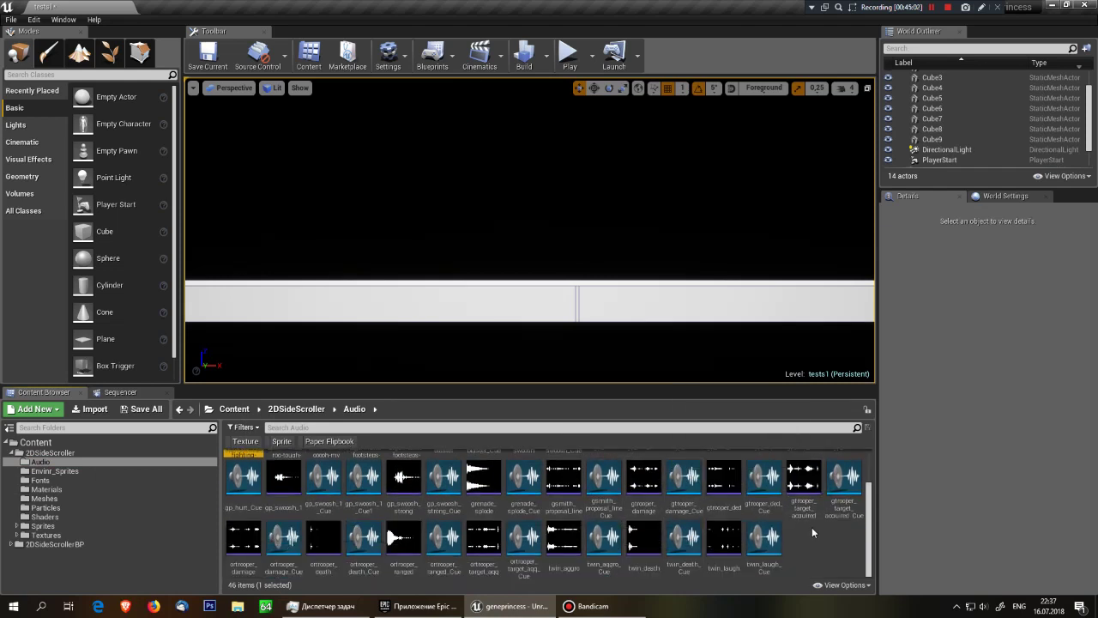
- Preview and inspect the gtrooper_damage sound wave, then bring up its asset actions
left_click(644, 485)
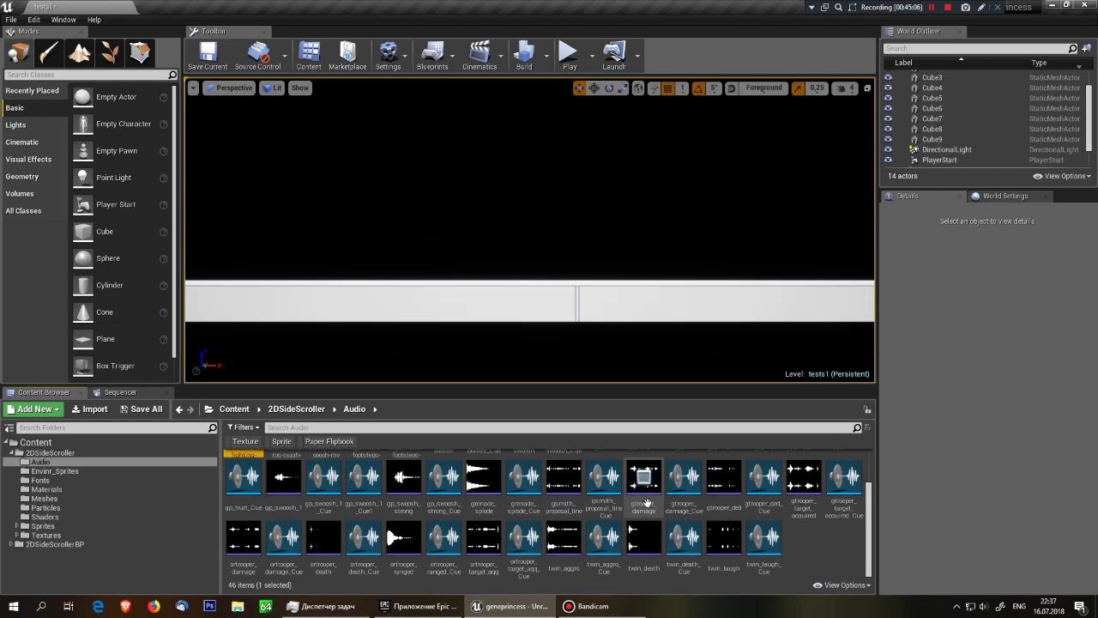
double_click(649, 508)
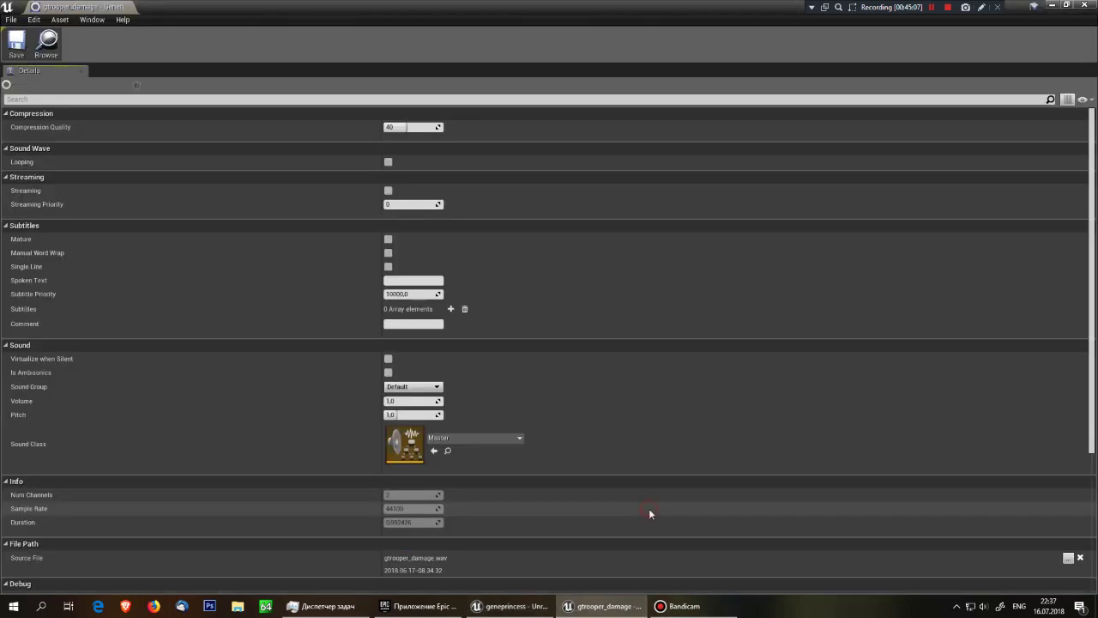
left_click(1084, 6)
mouse_move(636, 508)
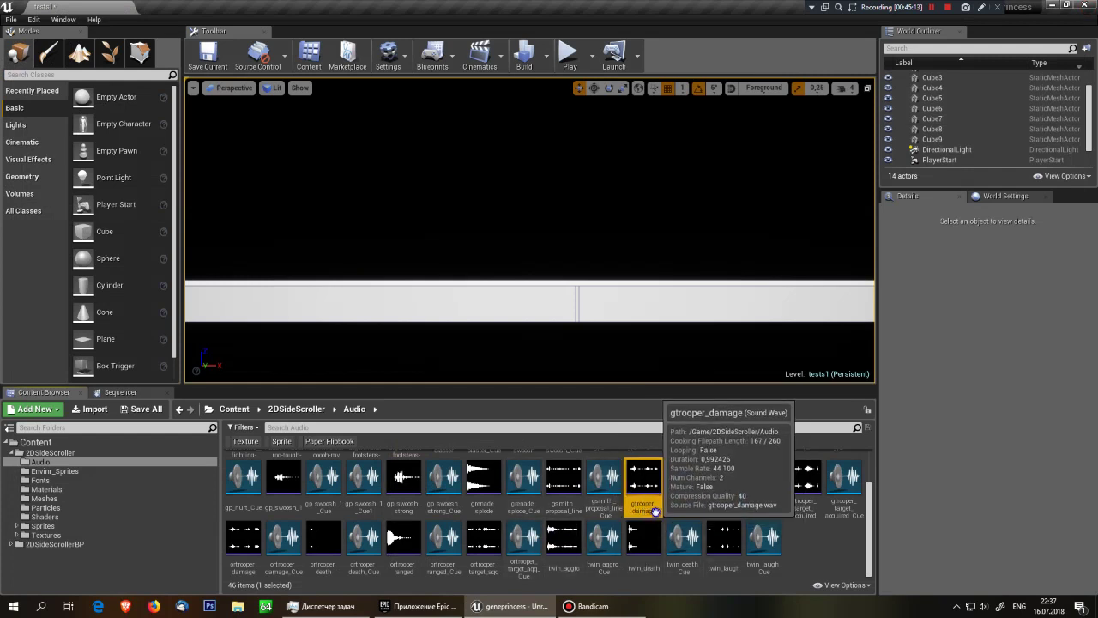
right_click(654, 512)
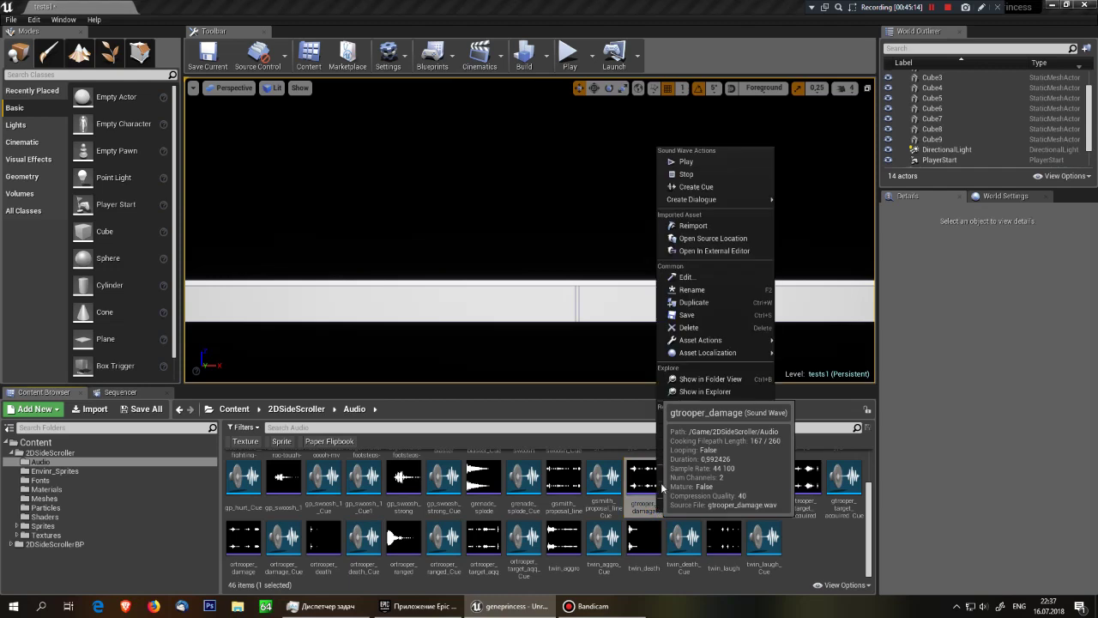
- Create gtrooper_damage_Cue from the wave, open it, and browse the sound node list
left_click(687, 188)
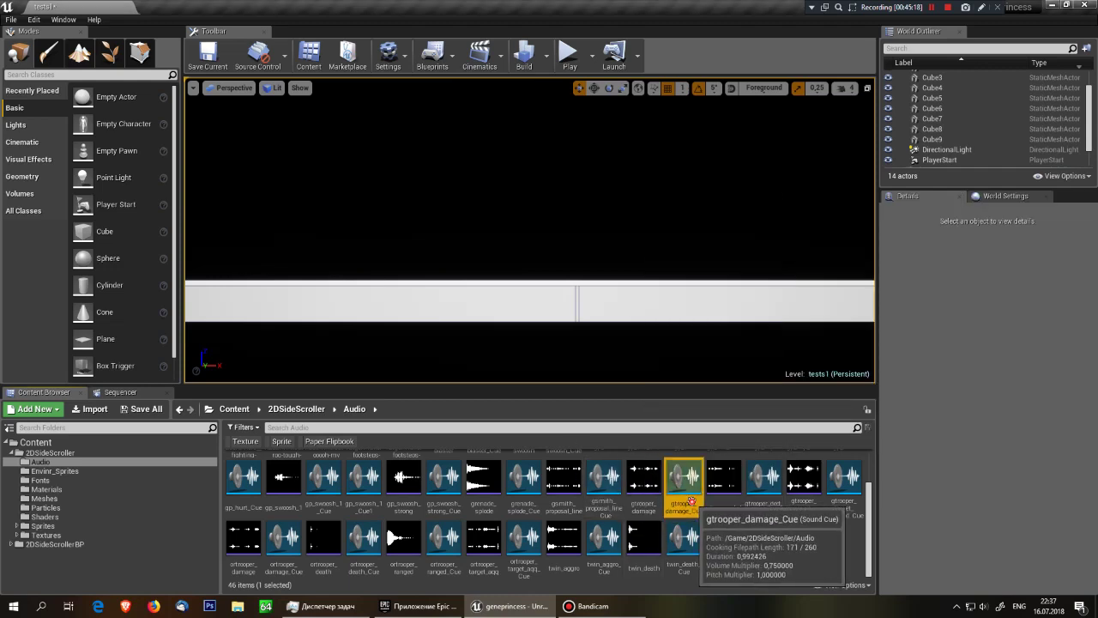
double_click(691, 500)
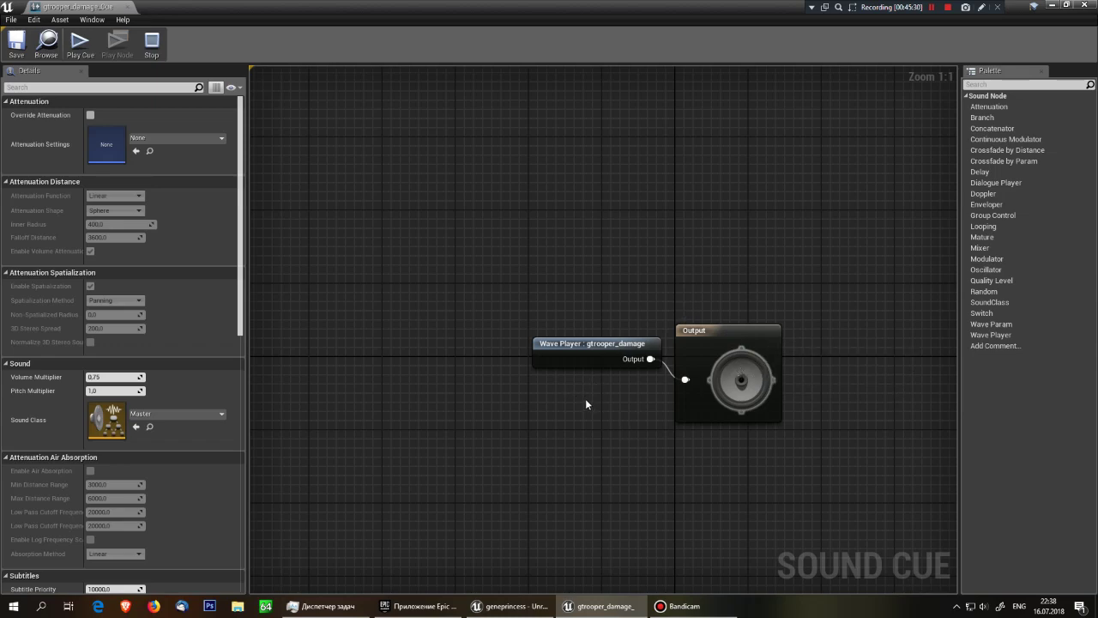
right_click(527, 395)
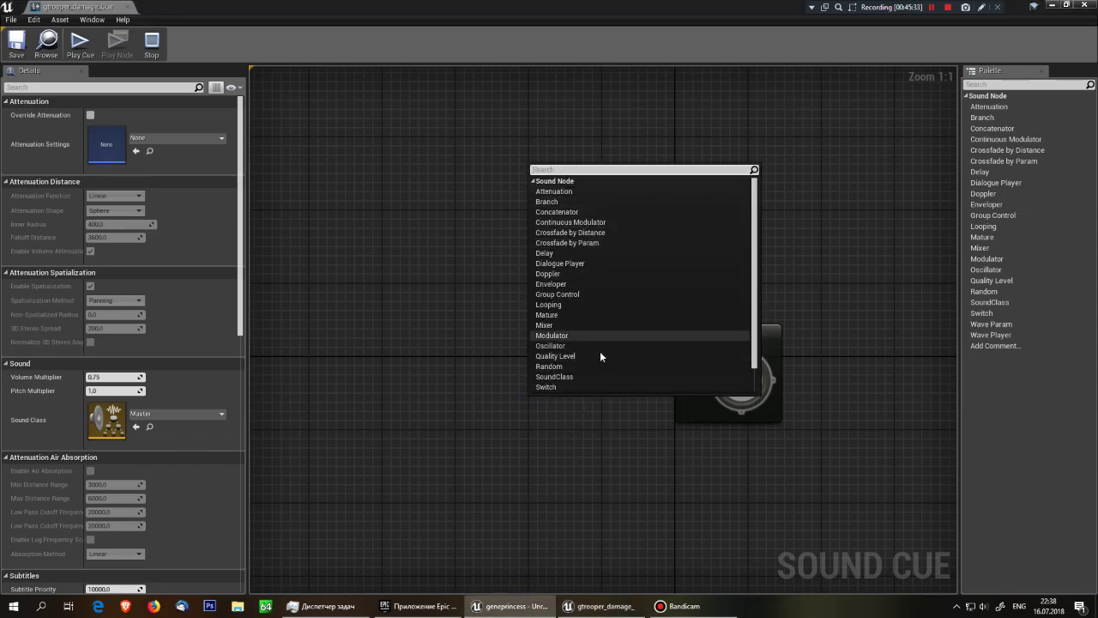
left_click(607, 513)
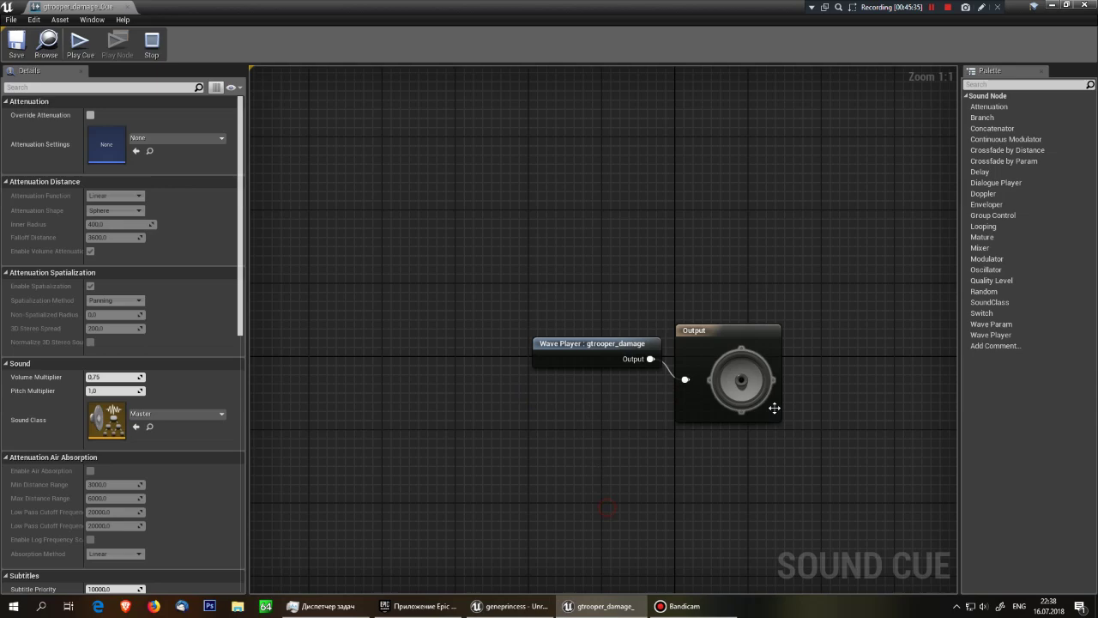
- Inspect the Output and Wave Player nodes and their actions without making changes
left_click(631, 361)
left_click(573, 367)
right_click(573, 368)
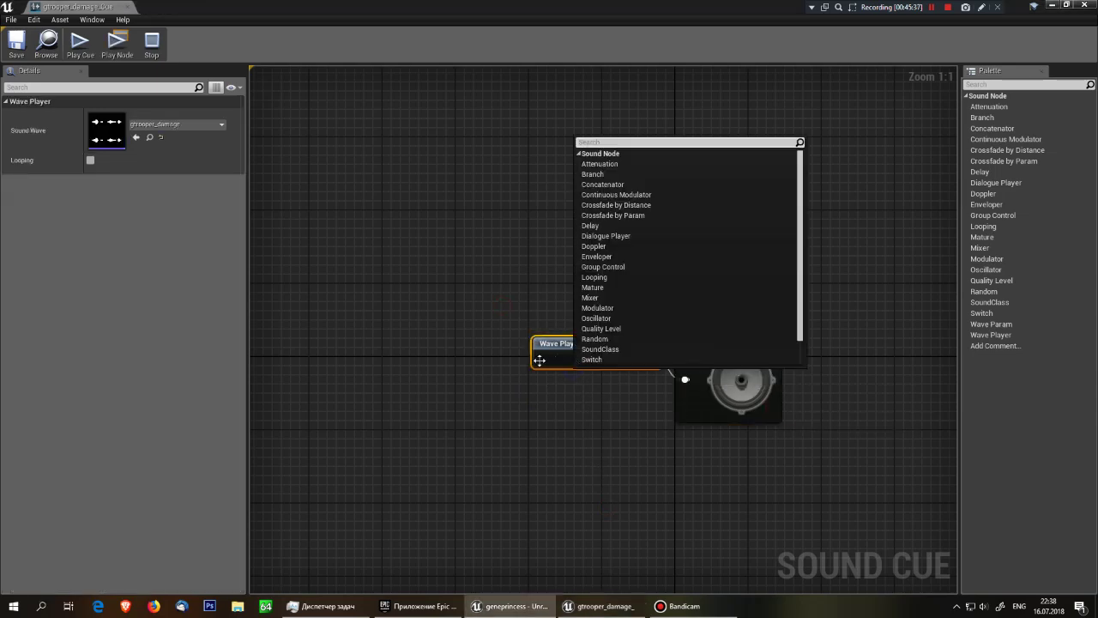
right_click(545, 339)
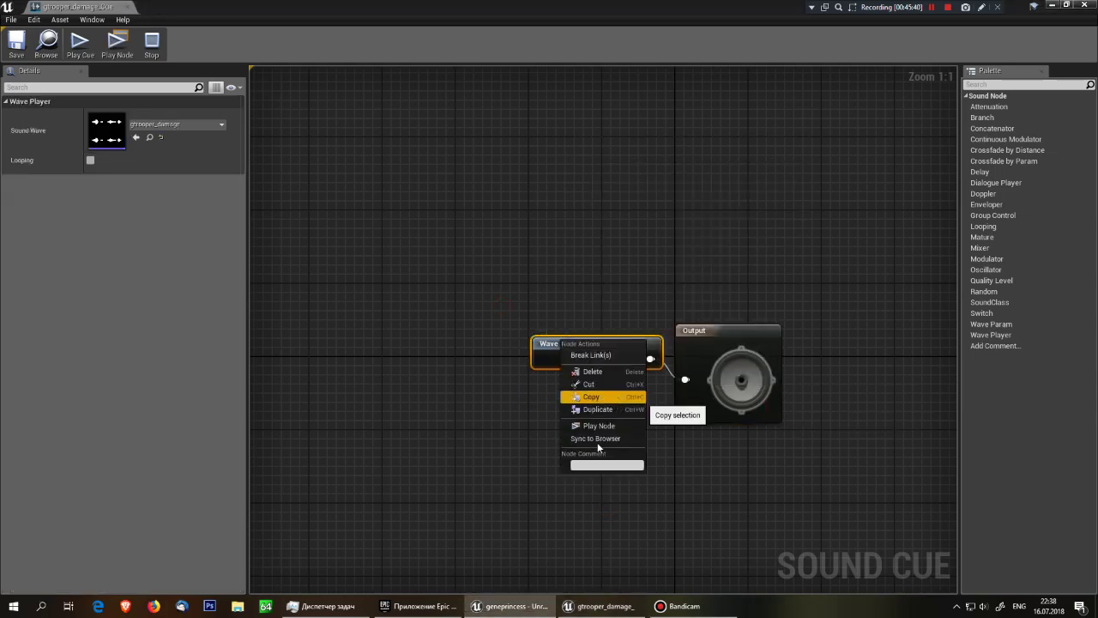
left_click(434, 470)
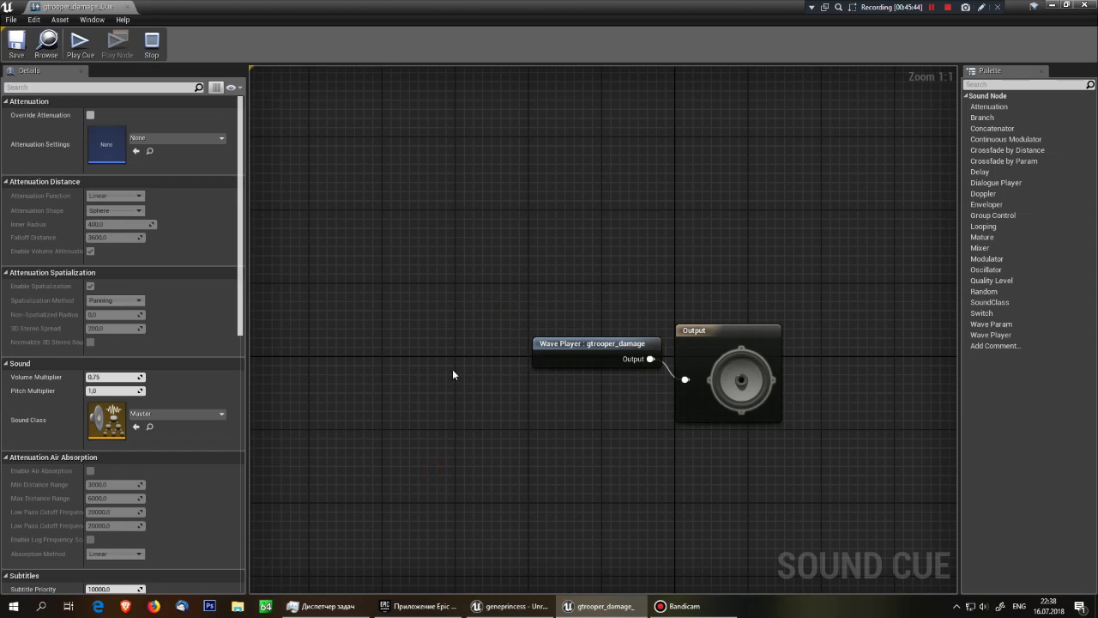
left_click(1090, 6)
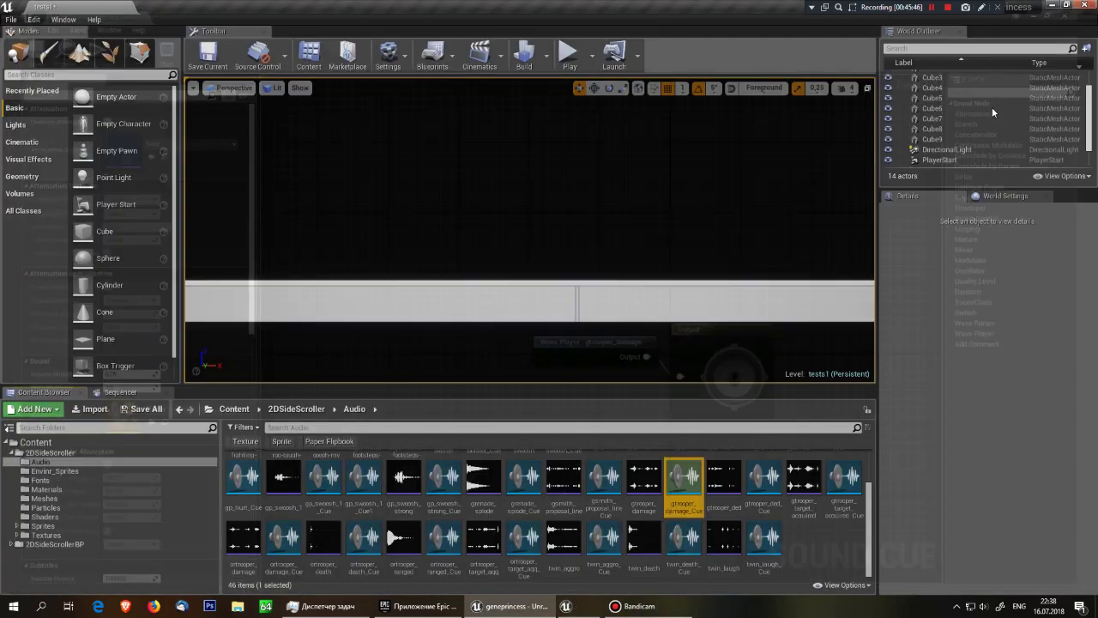
left_click(684, 481)
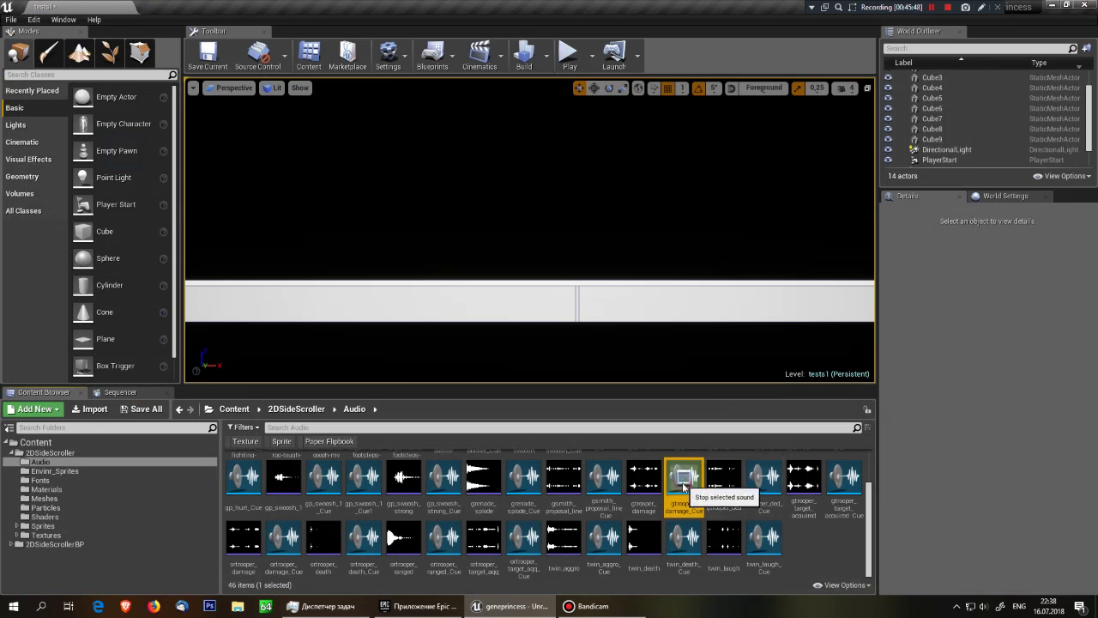
left_click(838, 532)
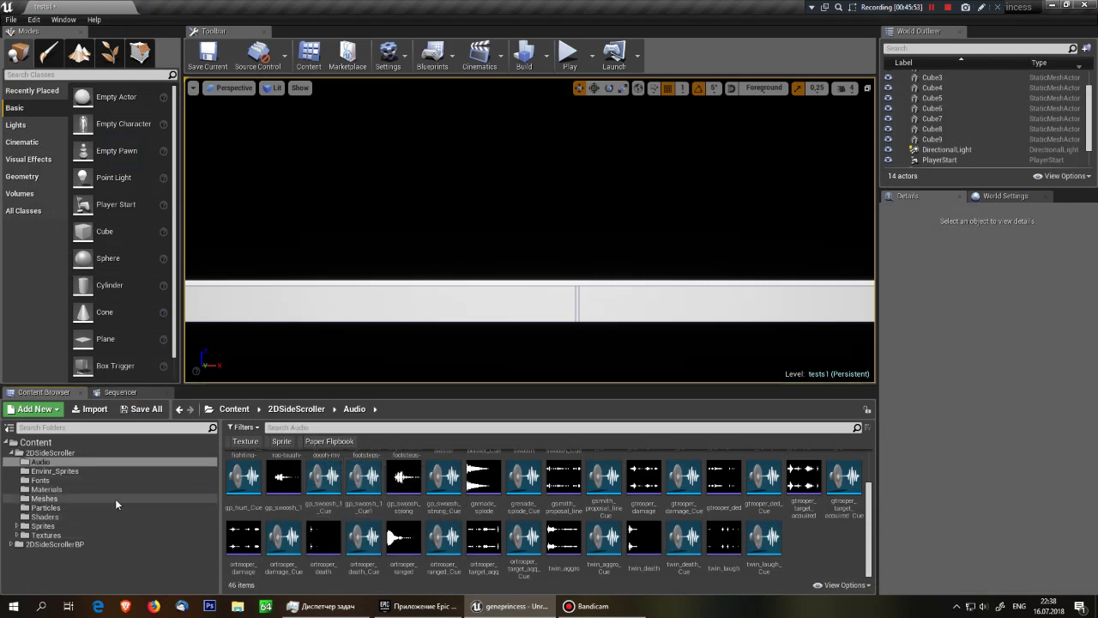
left_click(765, 562)
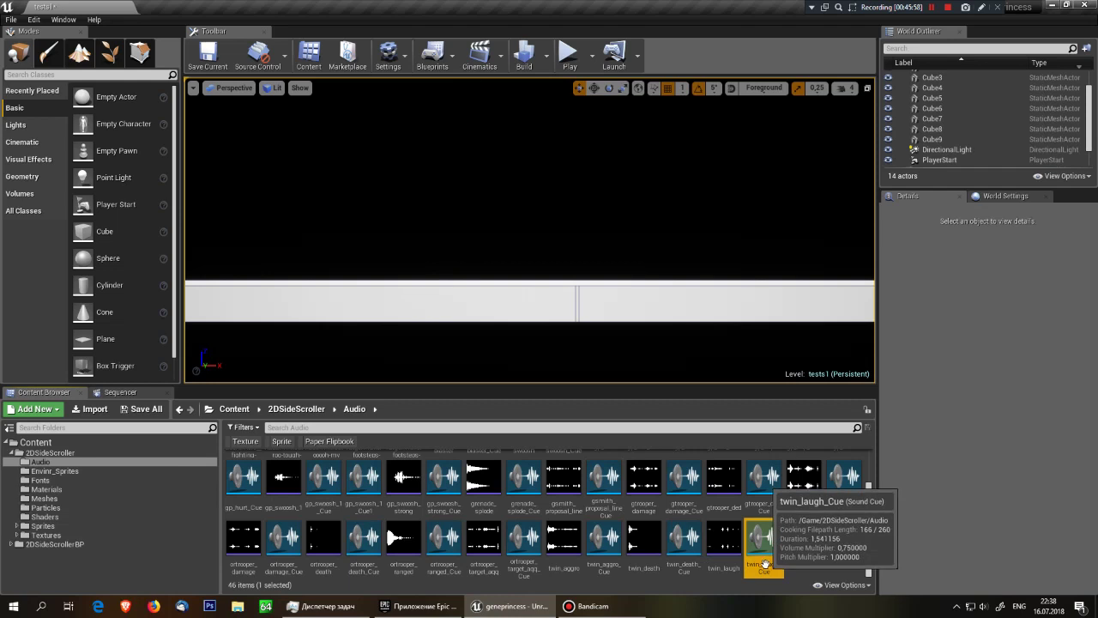
scroll(446, 532, "up", 2)
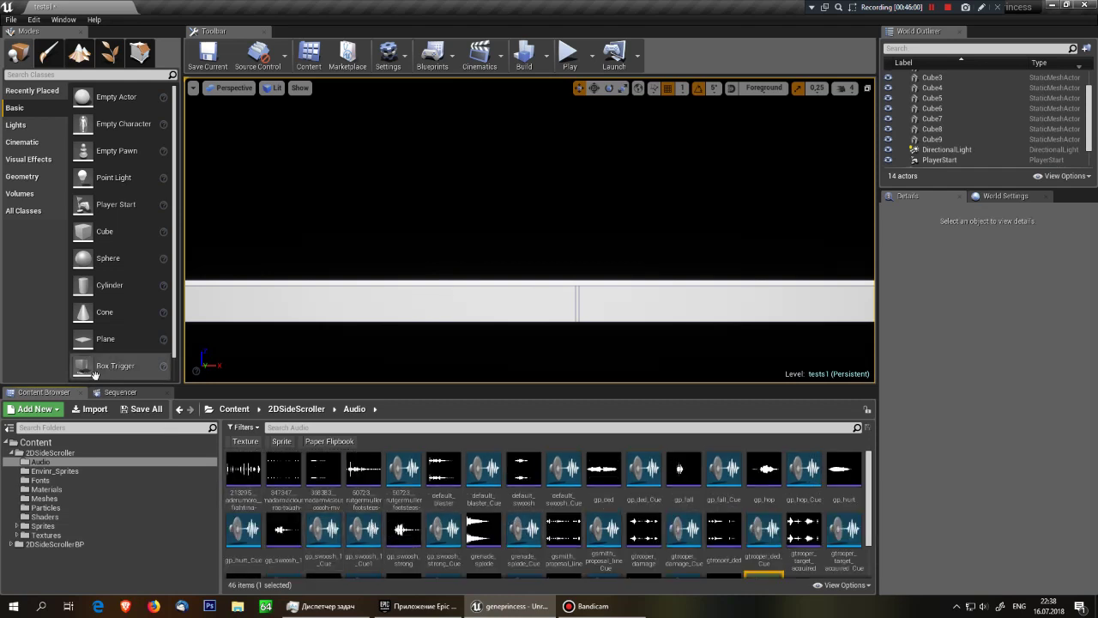
- Play-test tests1, running the character right and attacking the green trooper, then stop the session
left_click_drag(368, 309, 785, 237)
key("alt+p")
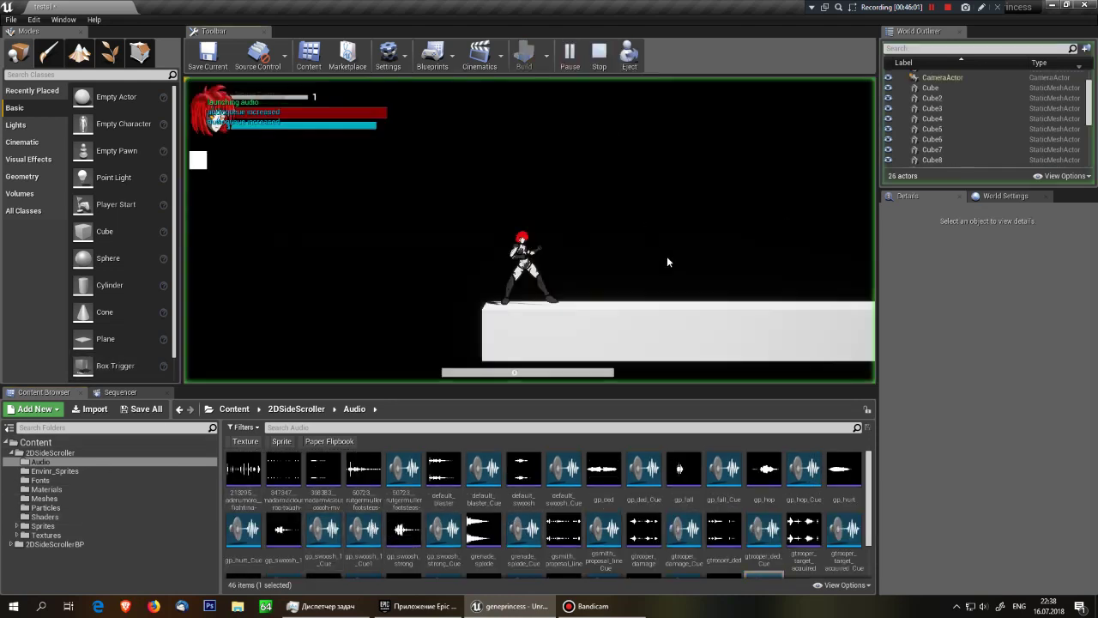
left_click(667, 258)
key("d")
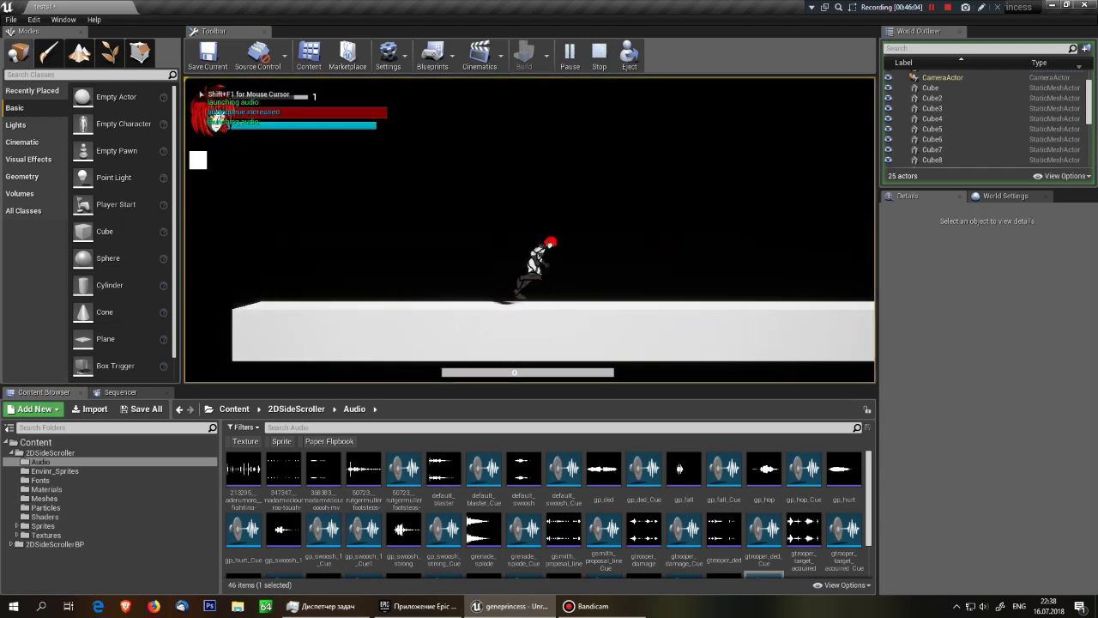
key("a")
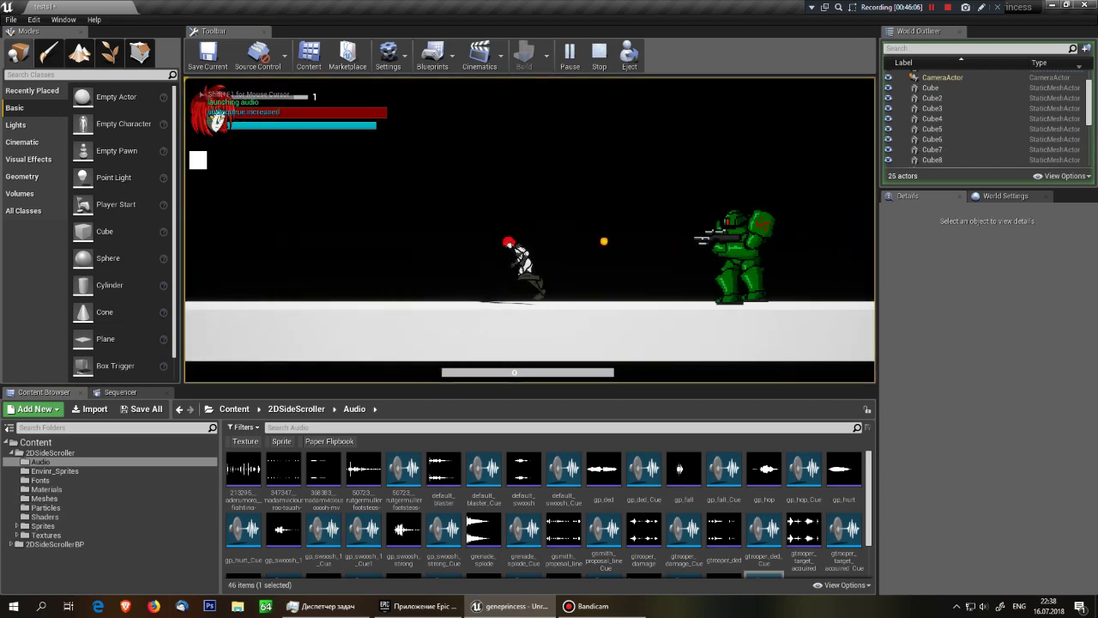
key("space")
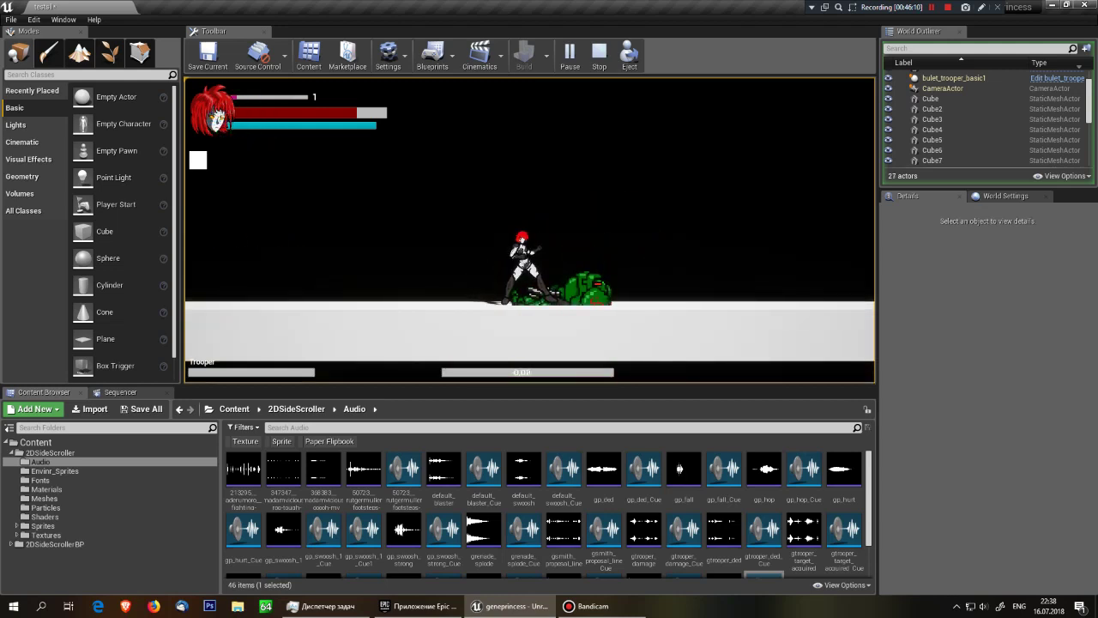
key("Escape")
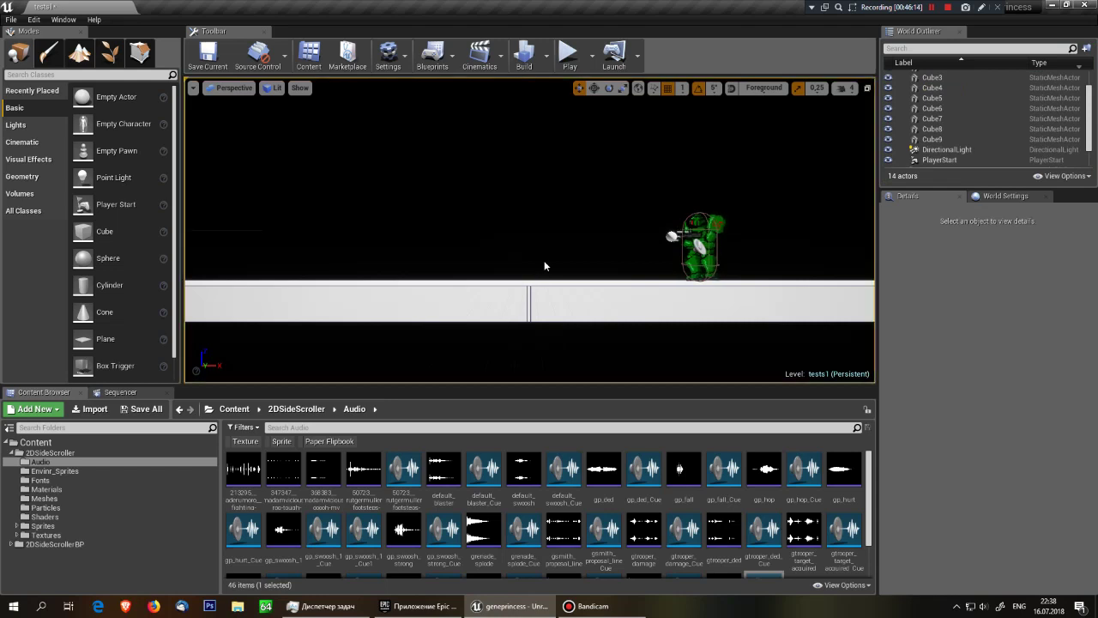
- Fly the viewport camera around until the player character sits centred above the white floor
left_click_drag(544, 260, 544, 309)
mouse_move(601, 257)
left_mouse_down()
mouse_move(601, 225)
mouse_move(602, 257)
left_mouse_up()
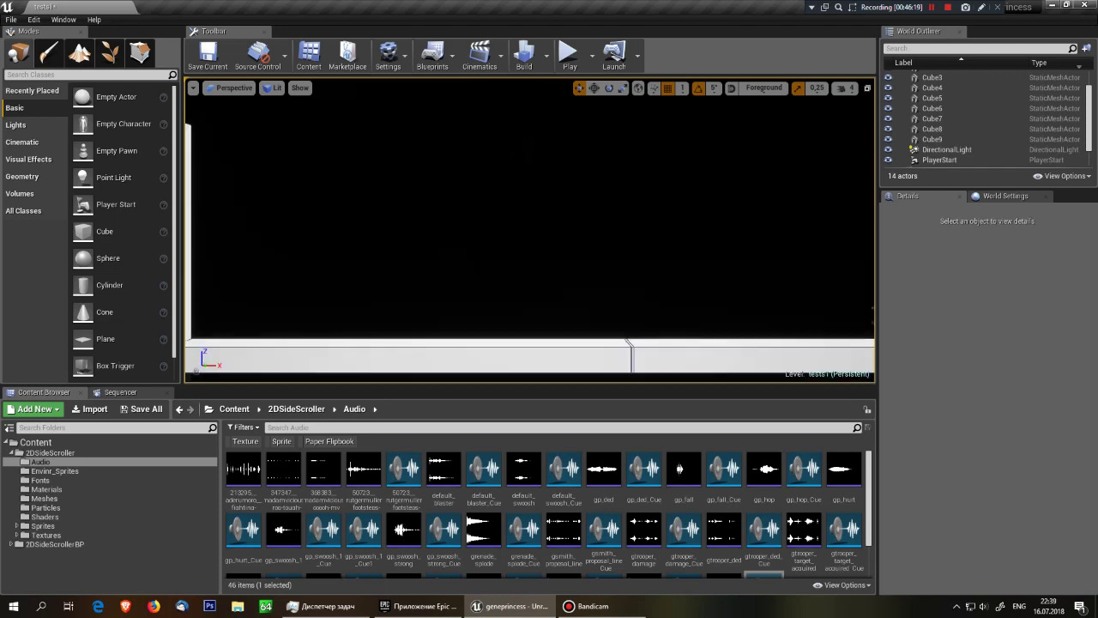
left_click_drag(520, 315, 520, 315)
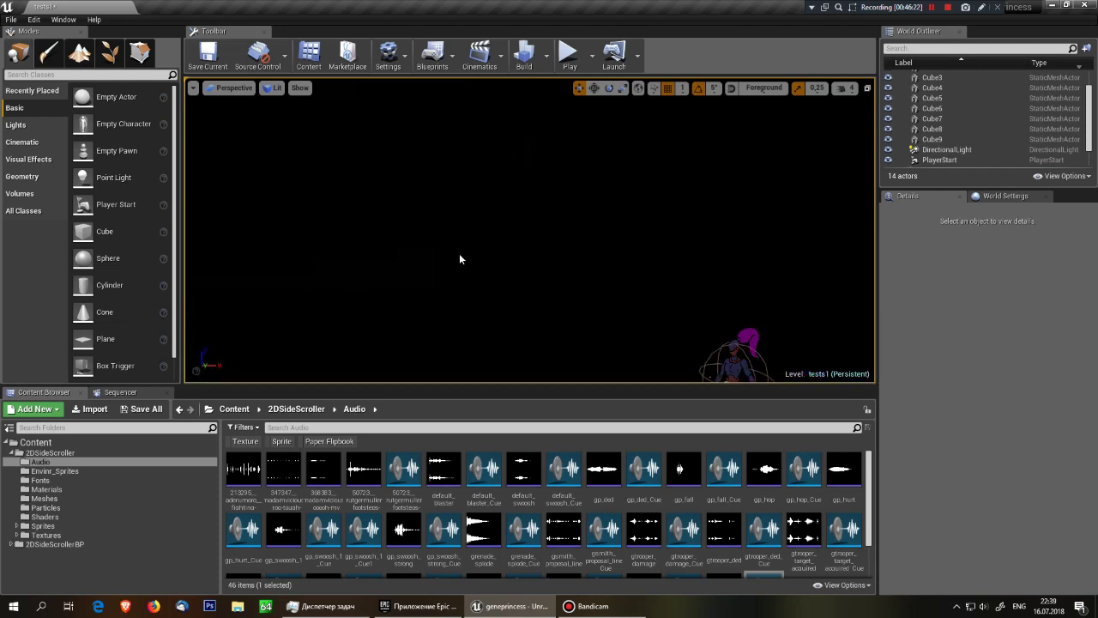
left_click_drag(461, 258, 461, 257)
left_click_drag(423, 198, 479, 207)
scroll(507, 209, "down", 2)
scroll(507, 209, "down", 3)
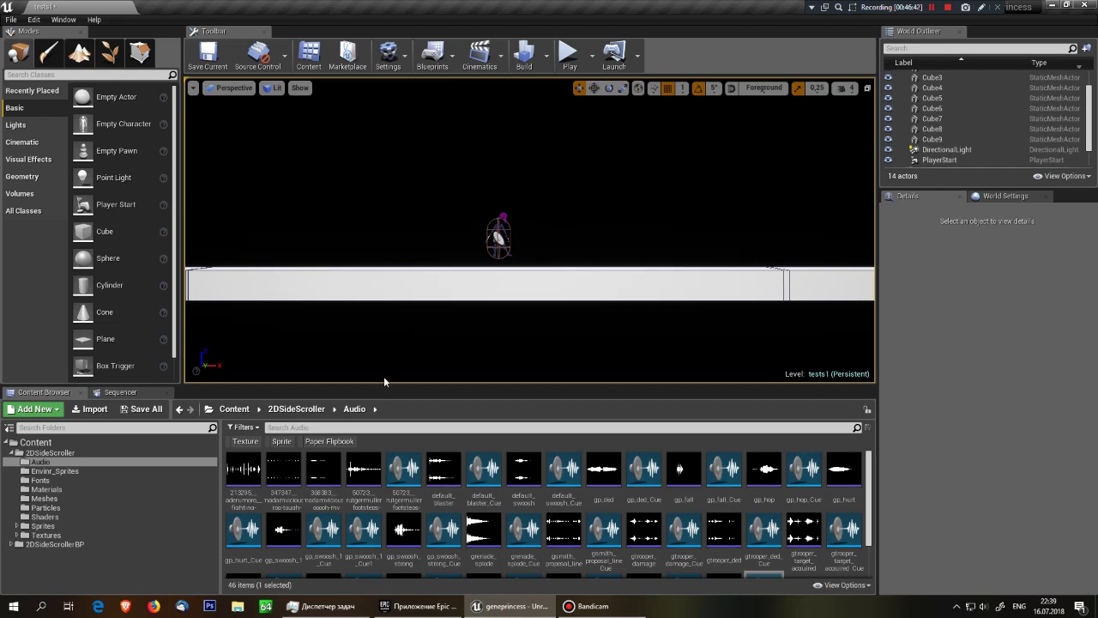
- Browse back to the 2DSideScroller folder, save the tests1 map, and bring up the Bandicam recorder
left_click(442, 477)
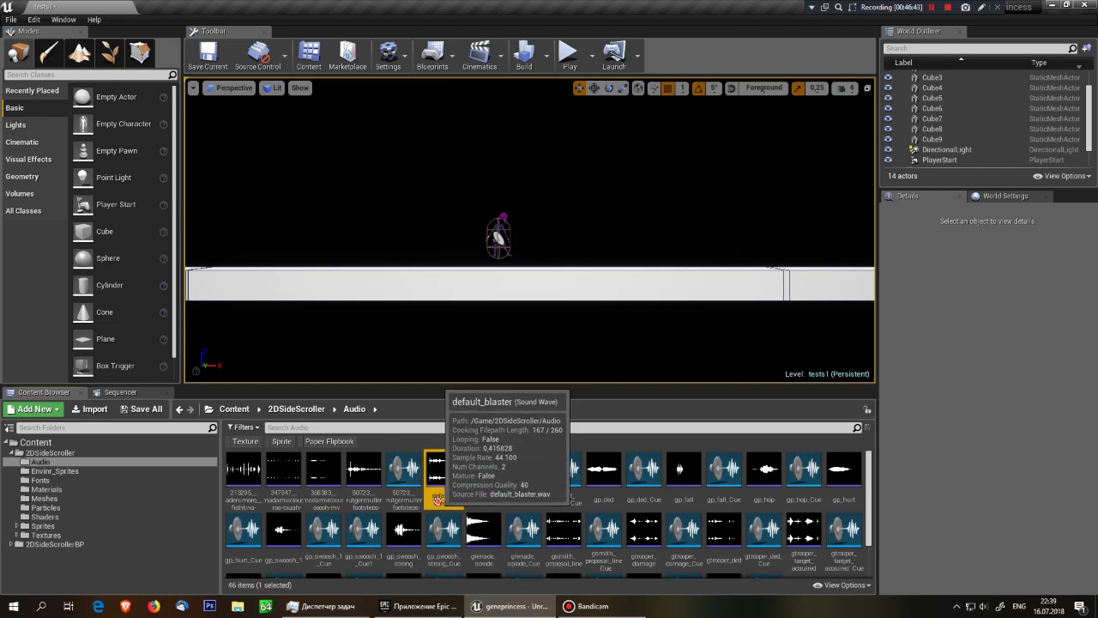
left_click(332, 502)
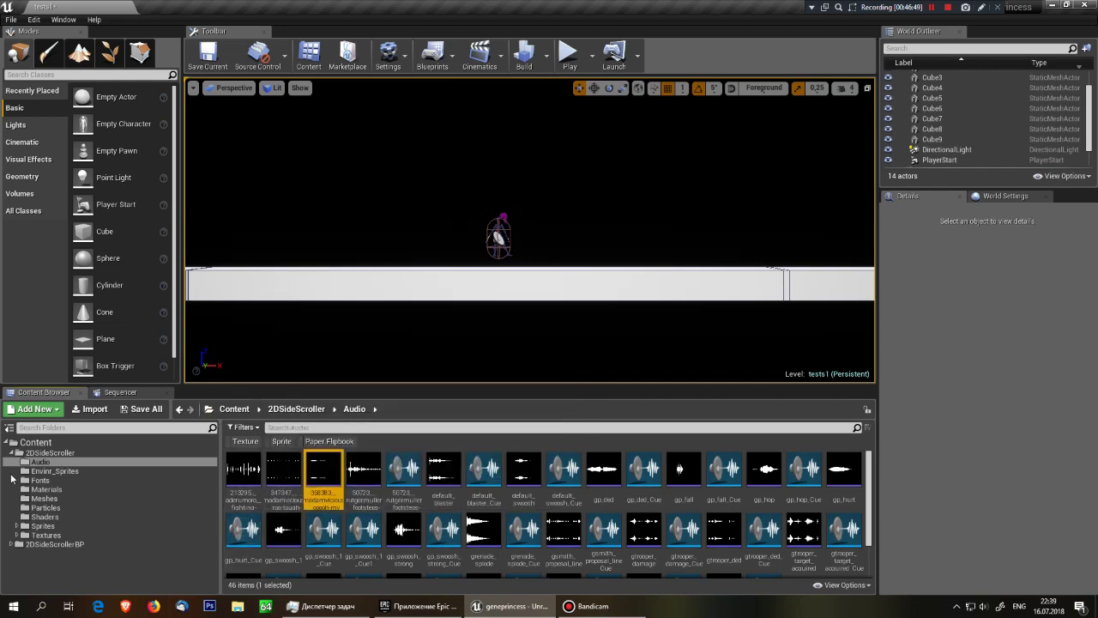
left_click(50, 452)
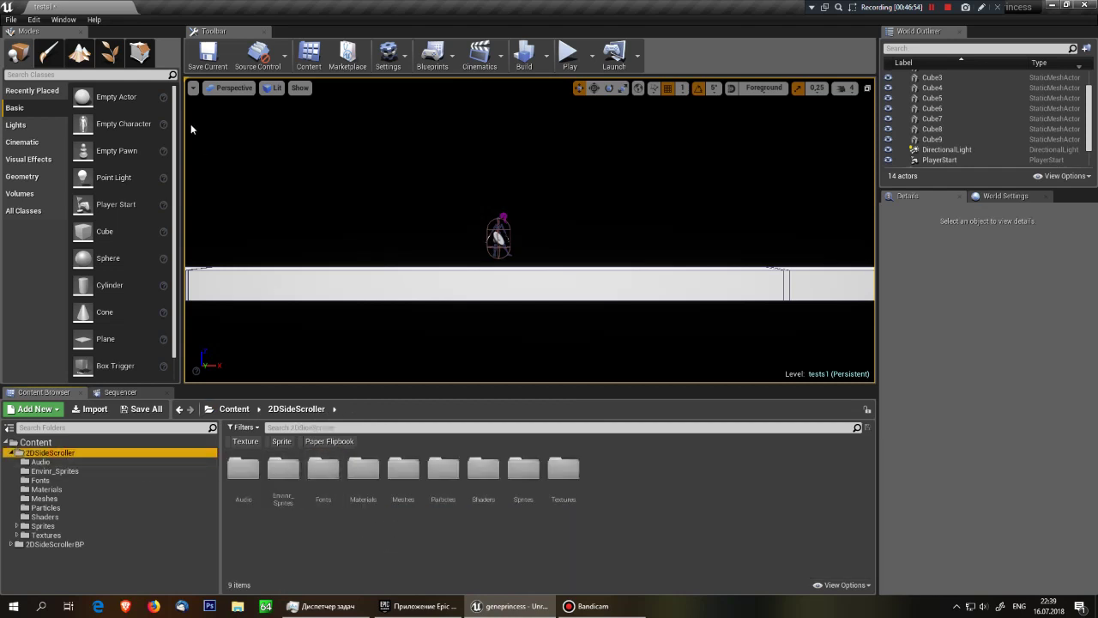
key("ctrl+s")
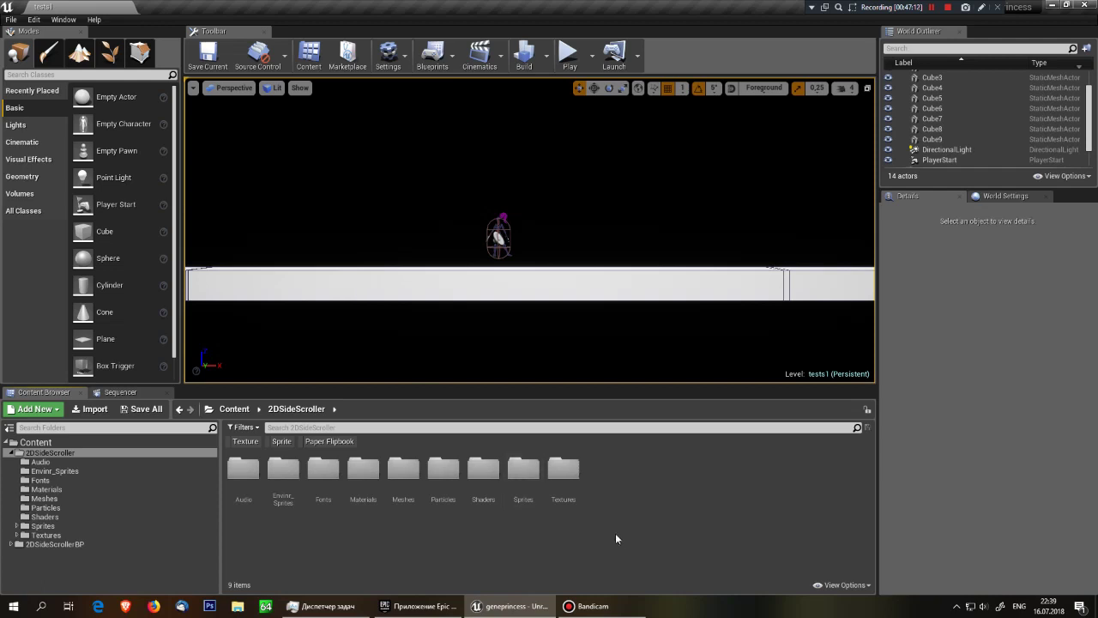
left_click(610, 606)
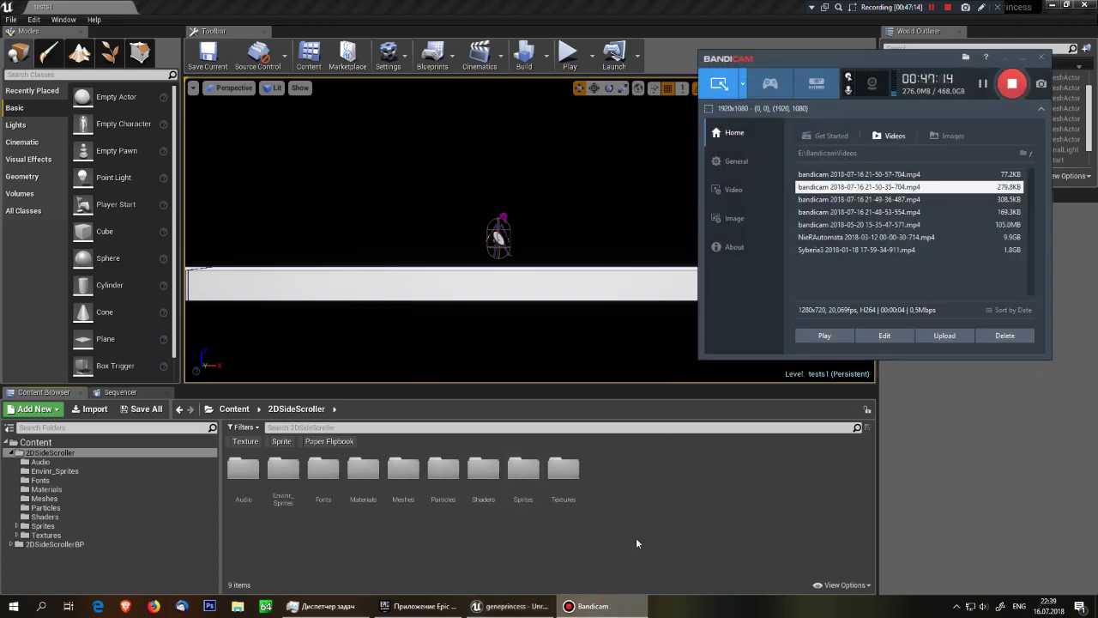